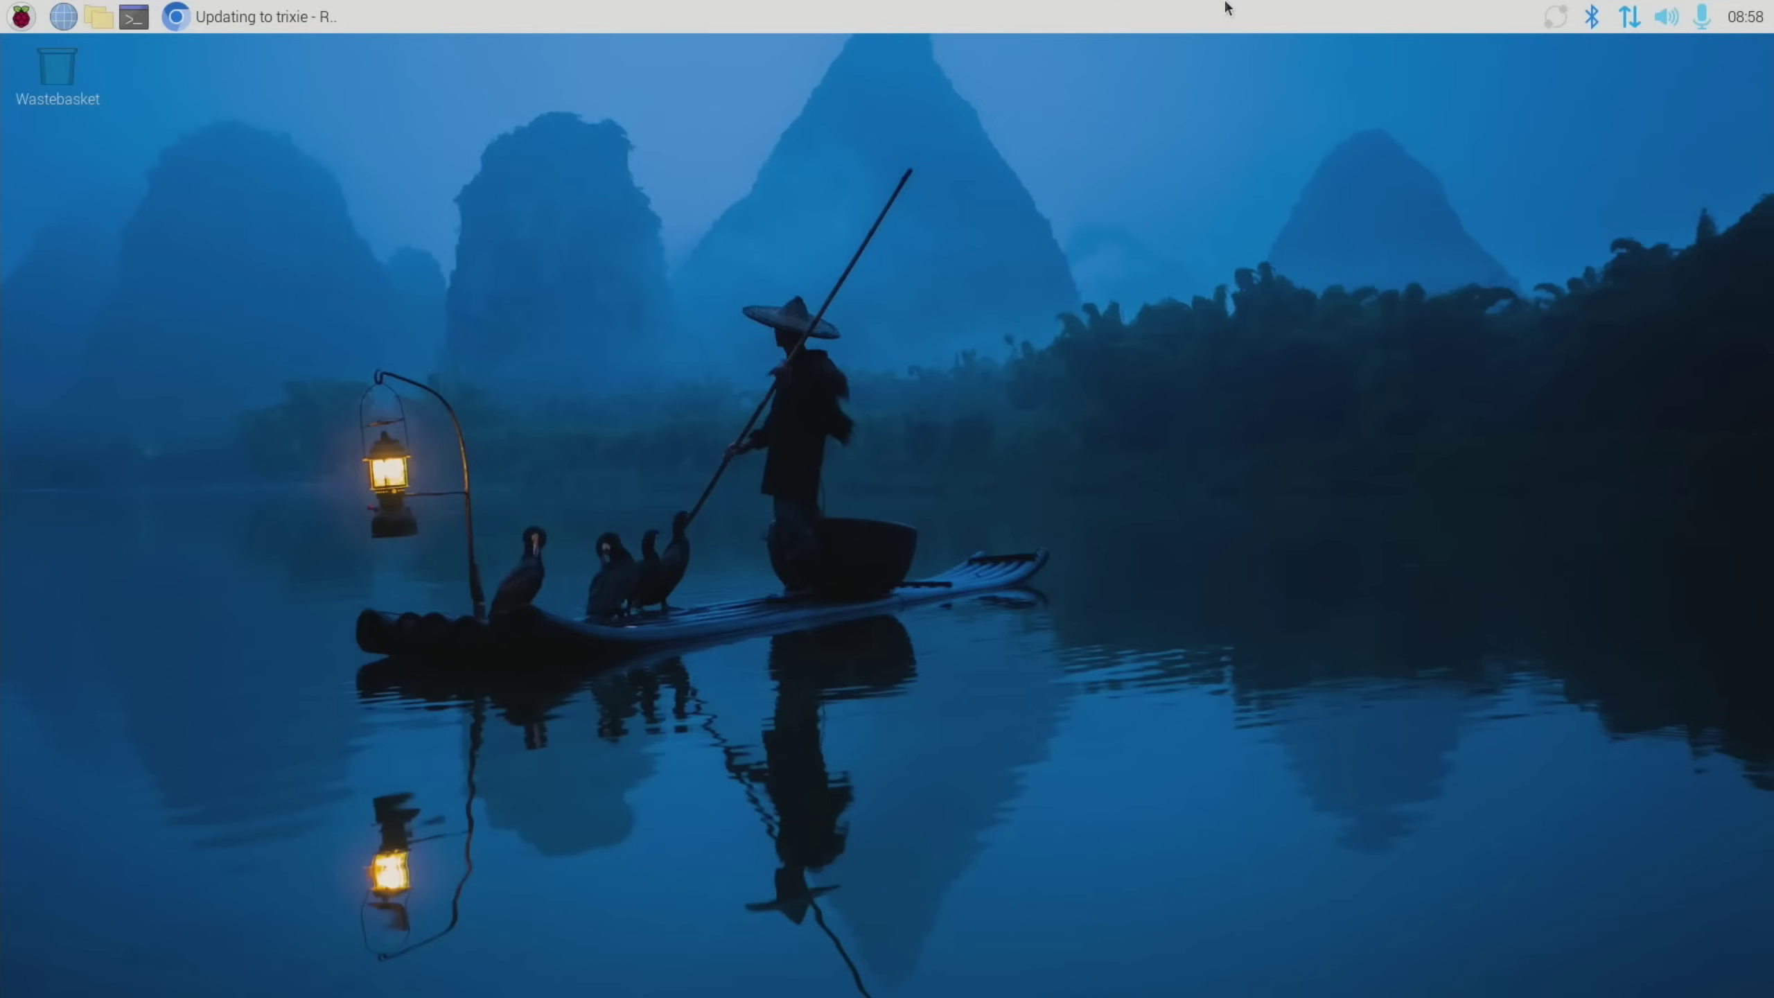
Start downloading the Debian 12.11.0 netinst ISO in Chromium, then cancel it from the download list
{"action": "left_click", "coordinate": [236, 24]}
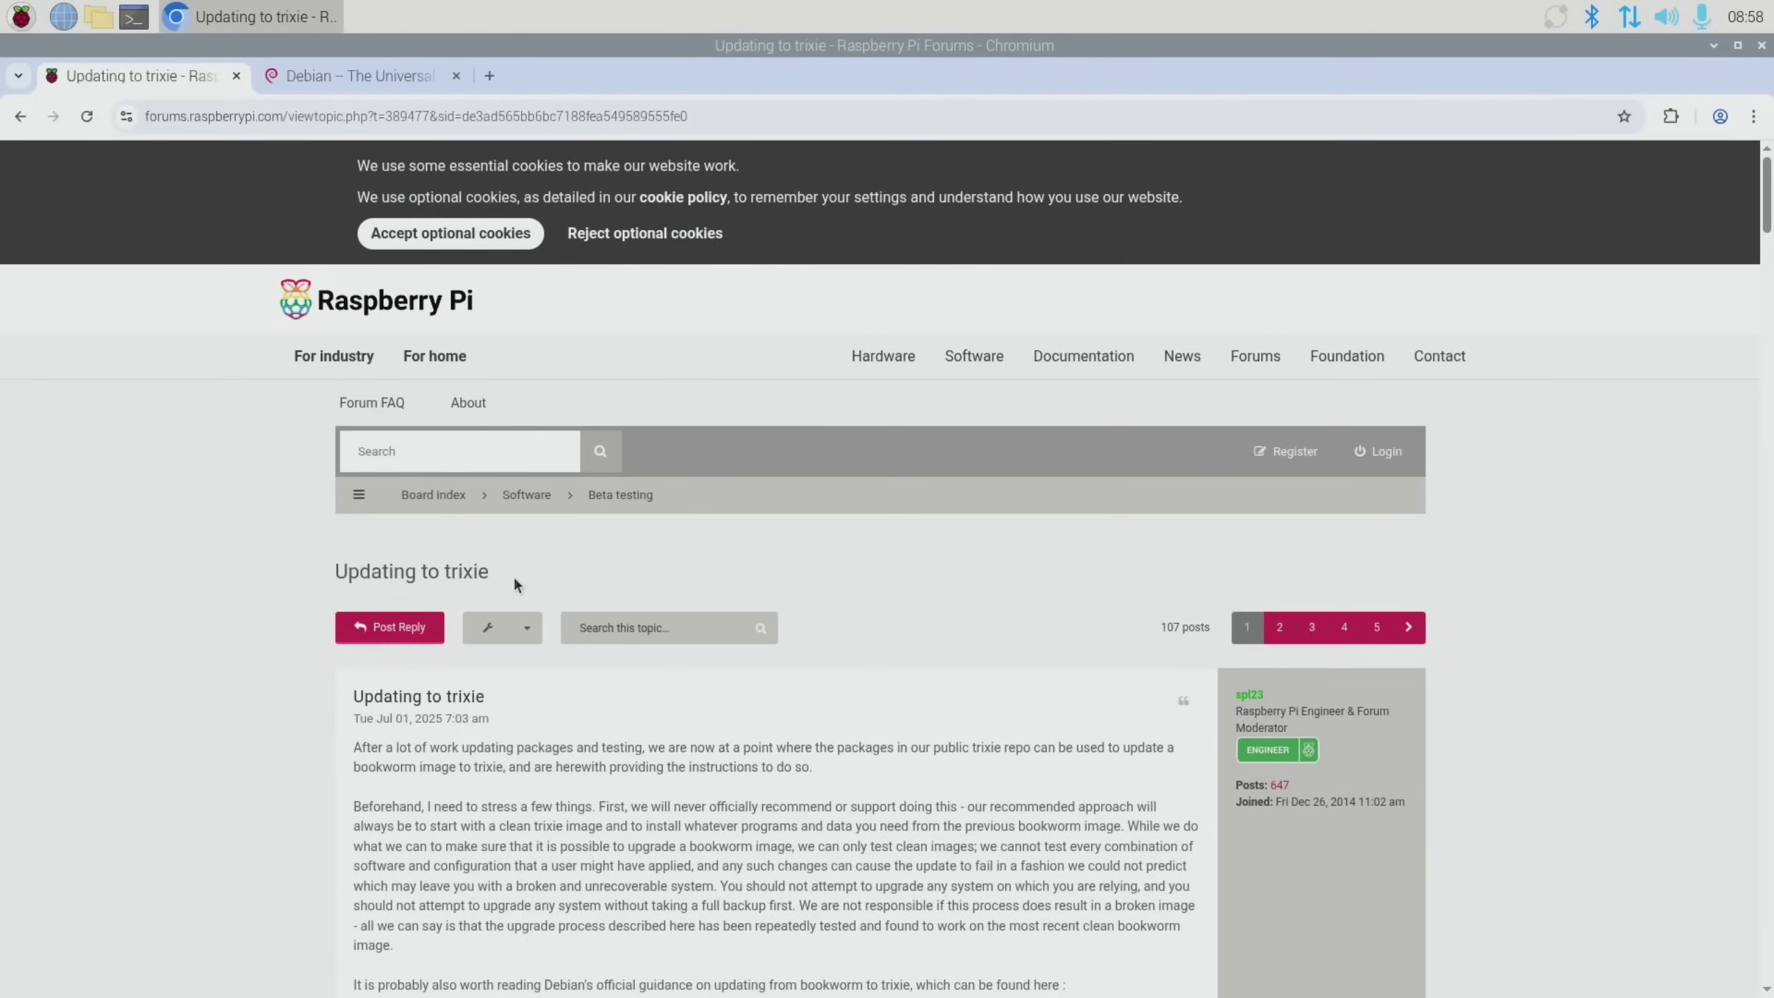
{"action": "left_click", "coordinate": [352, 70]}
{"action": "scroll", "coordinate": [1097, 602], "scroll_direction": "down", "scroll_amount": 7}
{"action": "left_click", "coordinate": [1363, 323]}
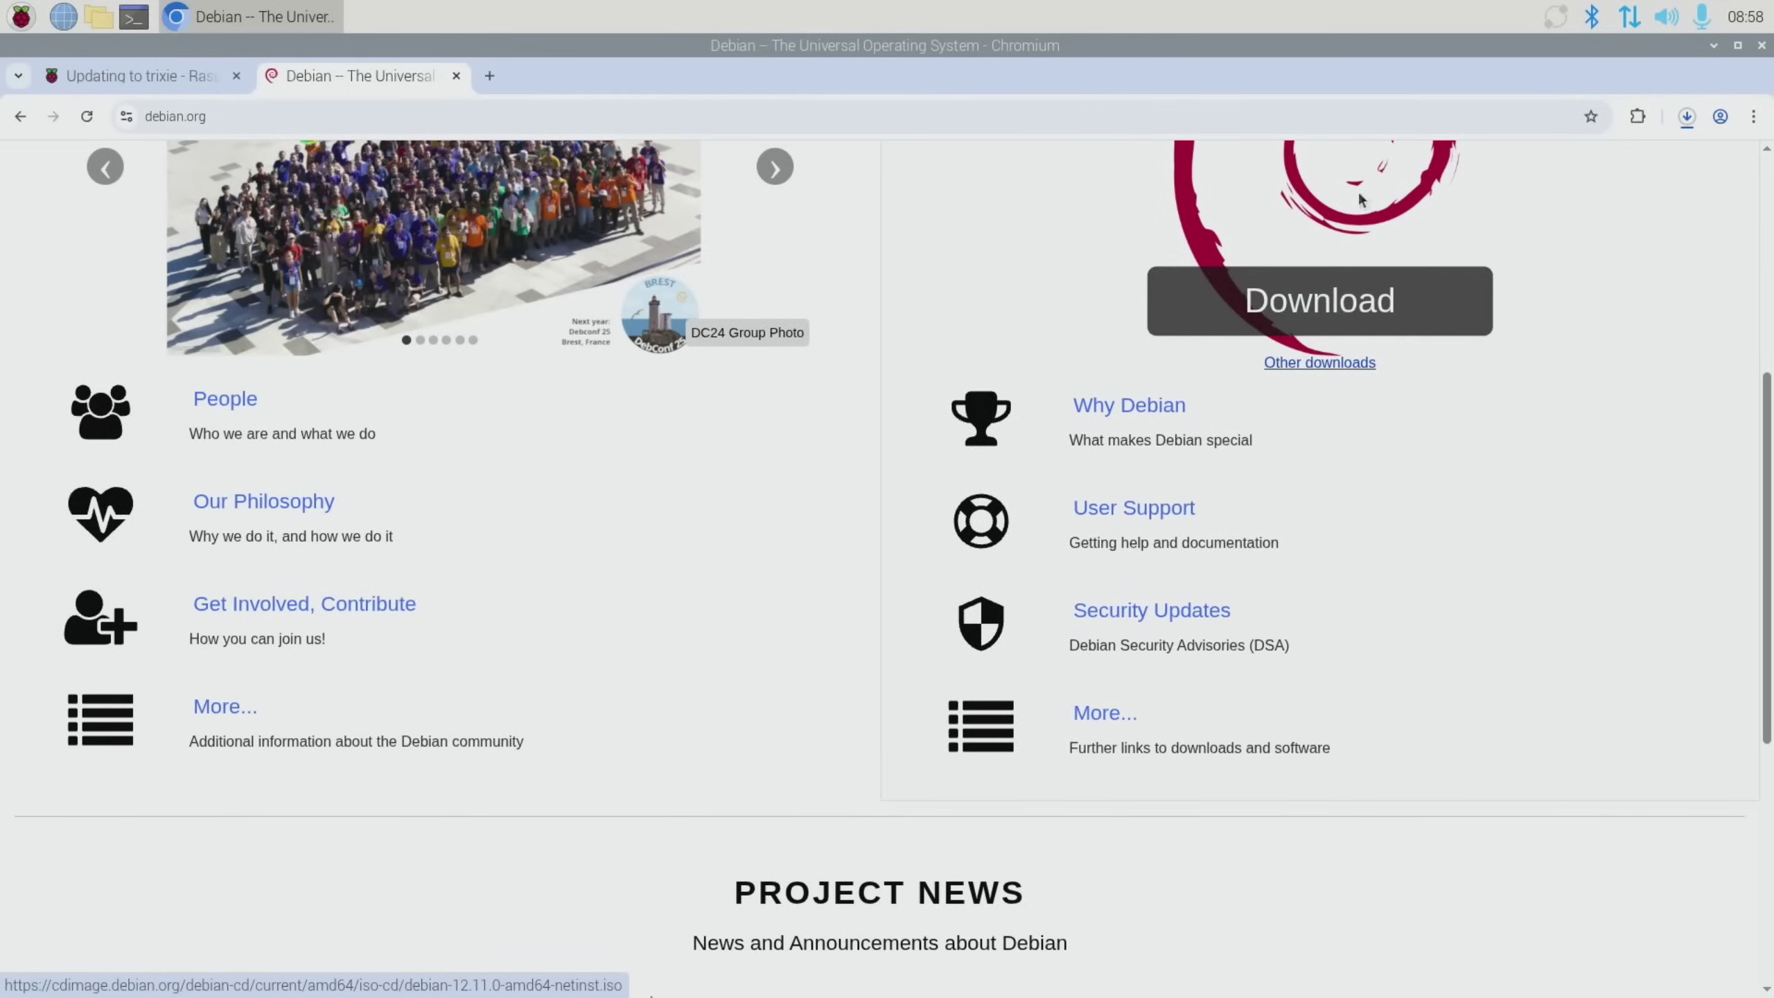
{"action": "left_click", "coordinate": [1686, 116]}
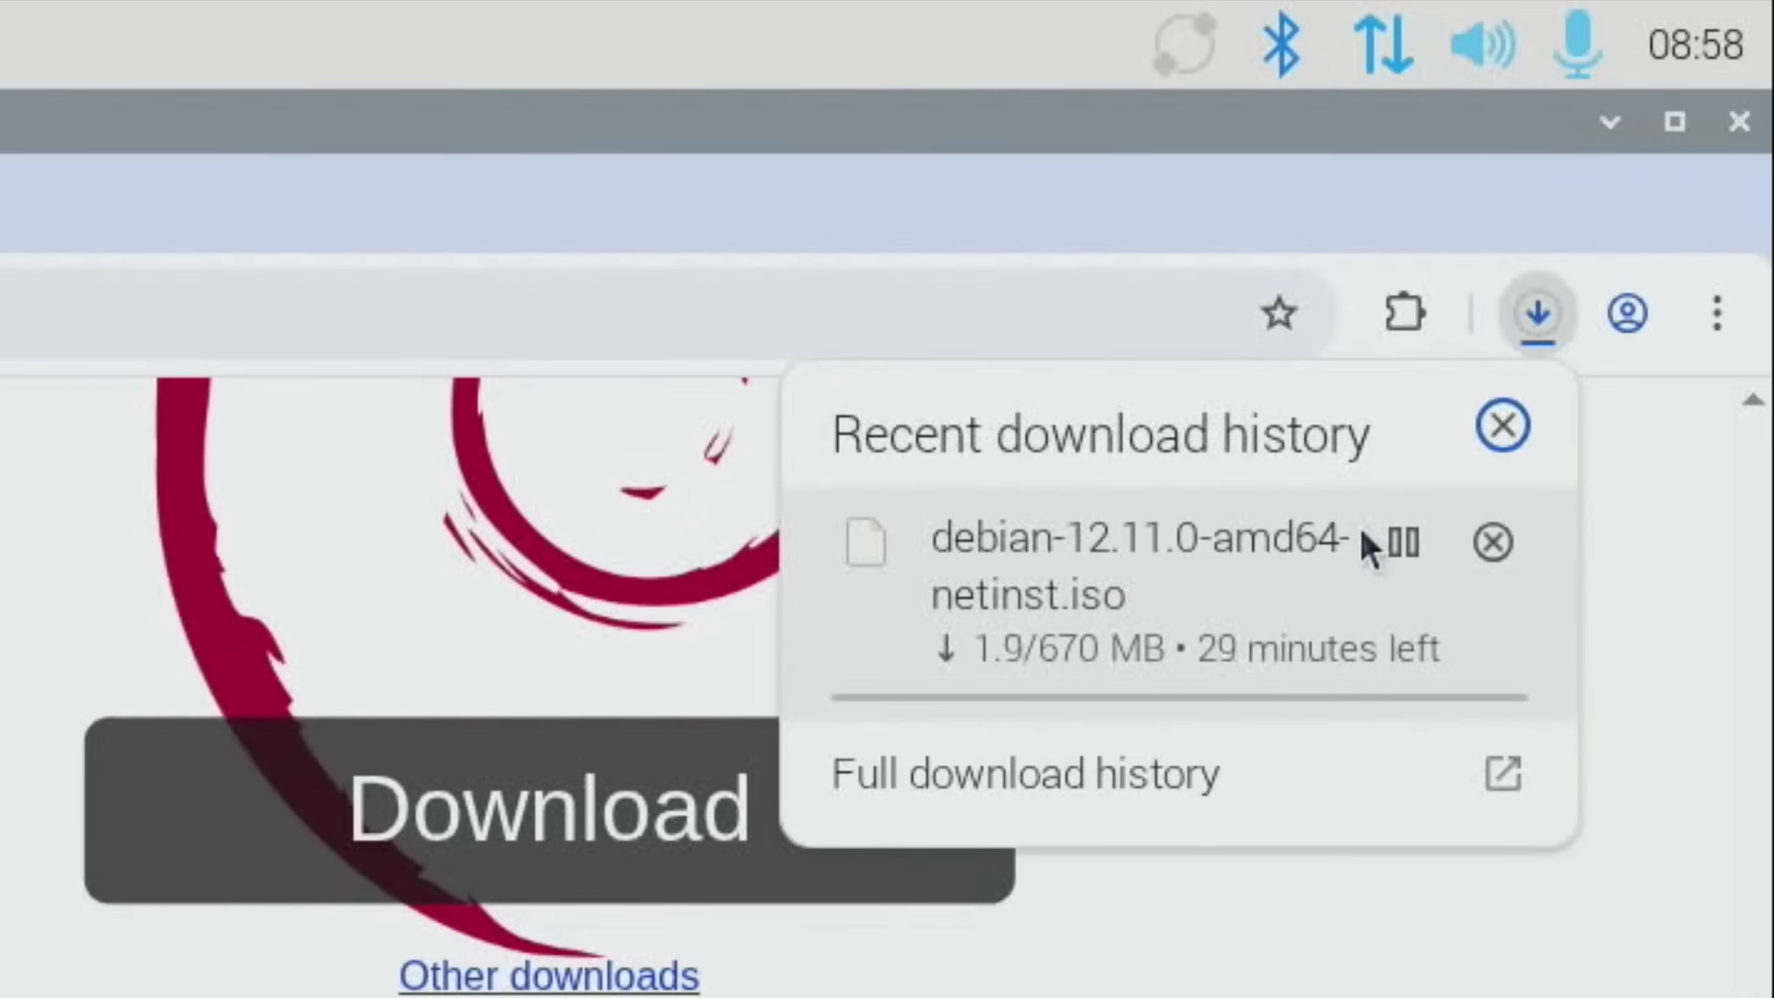
{"action": "left_click", "coordinate": [1522, 546]}
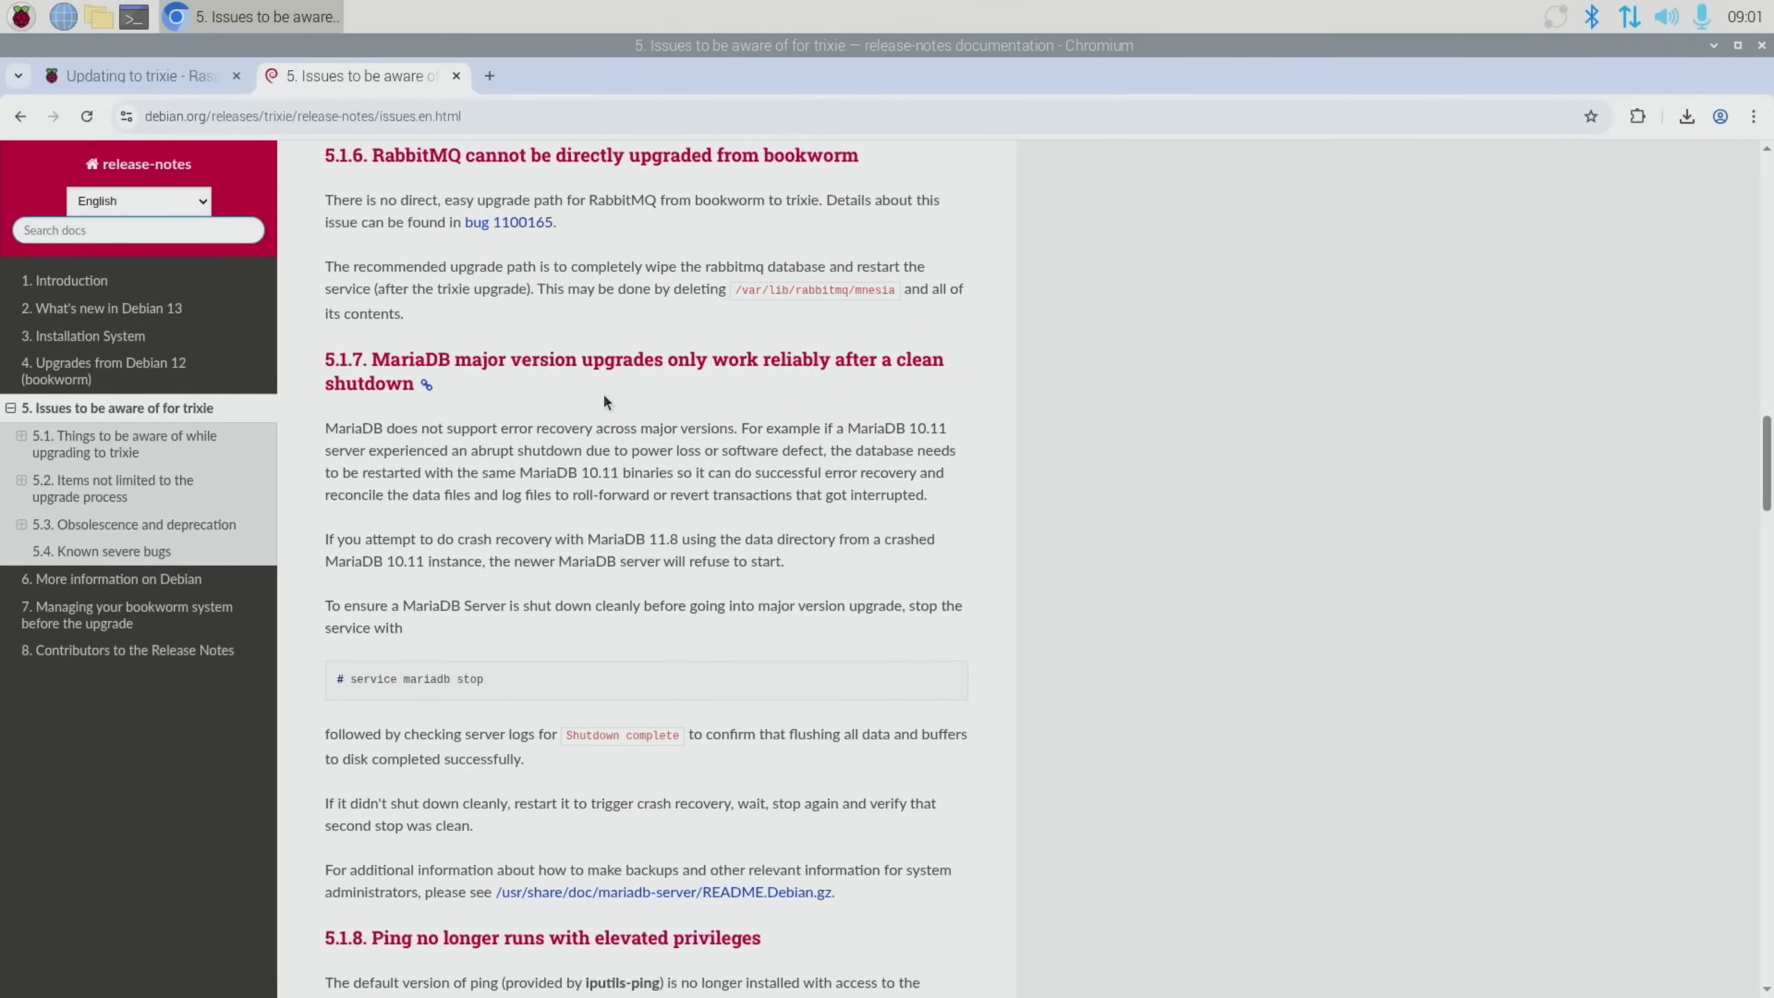
Scroll the trixie release notes, then close the '5. Issues to be aware of' tab
{"action": "scroll", "coordinate": [605, 400], "scroll_direction": "down", "scroll_amount": 20}
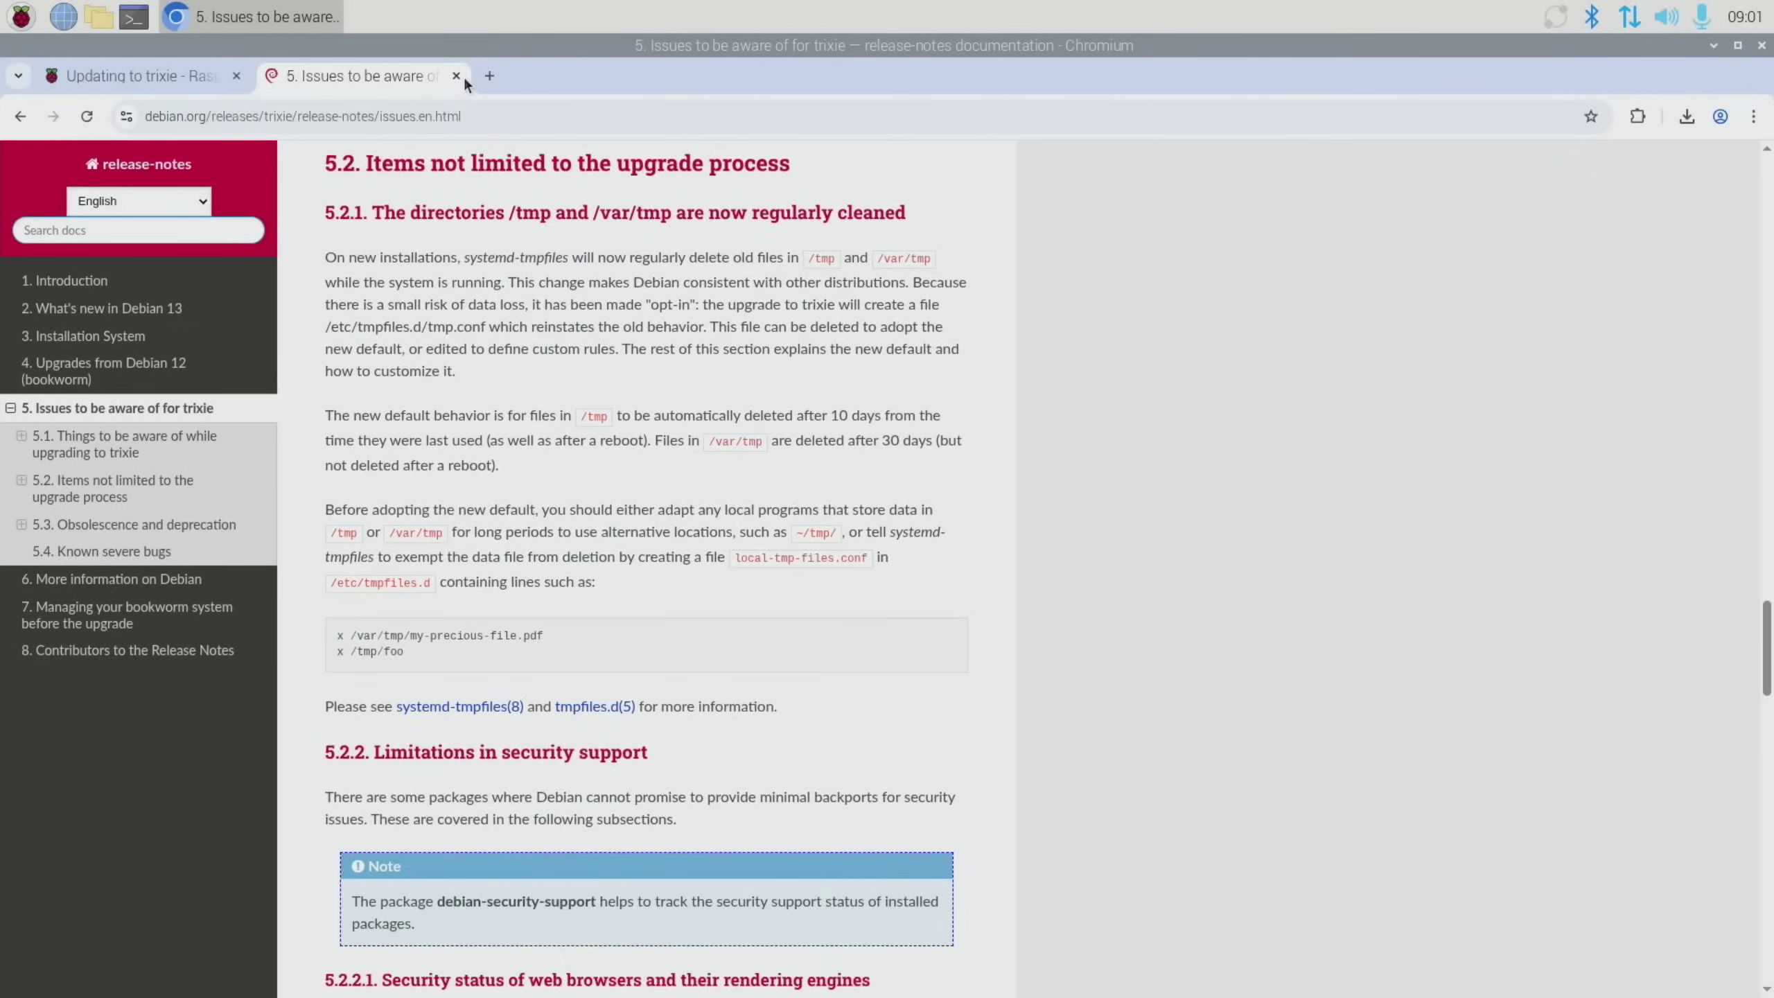
{"action": "left_click", "coordinate": [456, 75]}
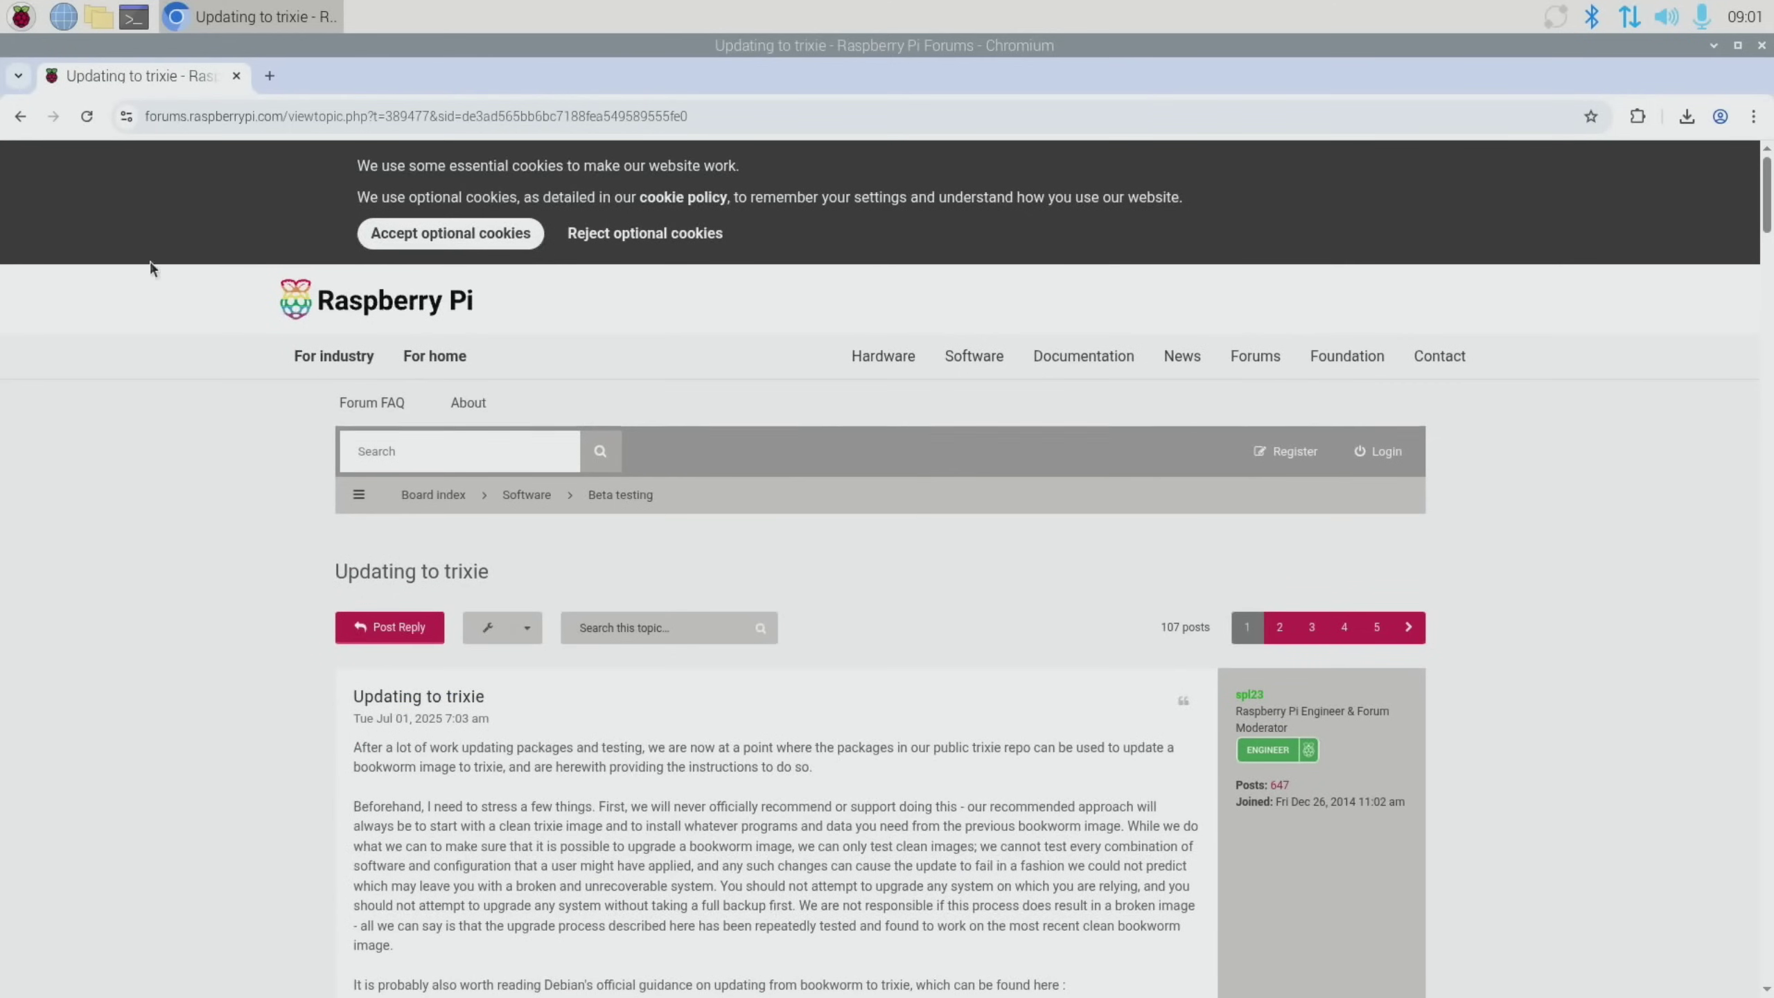
Scroll the 'Updating to trixie' thread until upgrade steps 1–4 and their code blocks show
{"action": "scroll", "coordinate": [140, 733], "scroll_direction": "down", "scroll_amount": 4}
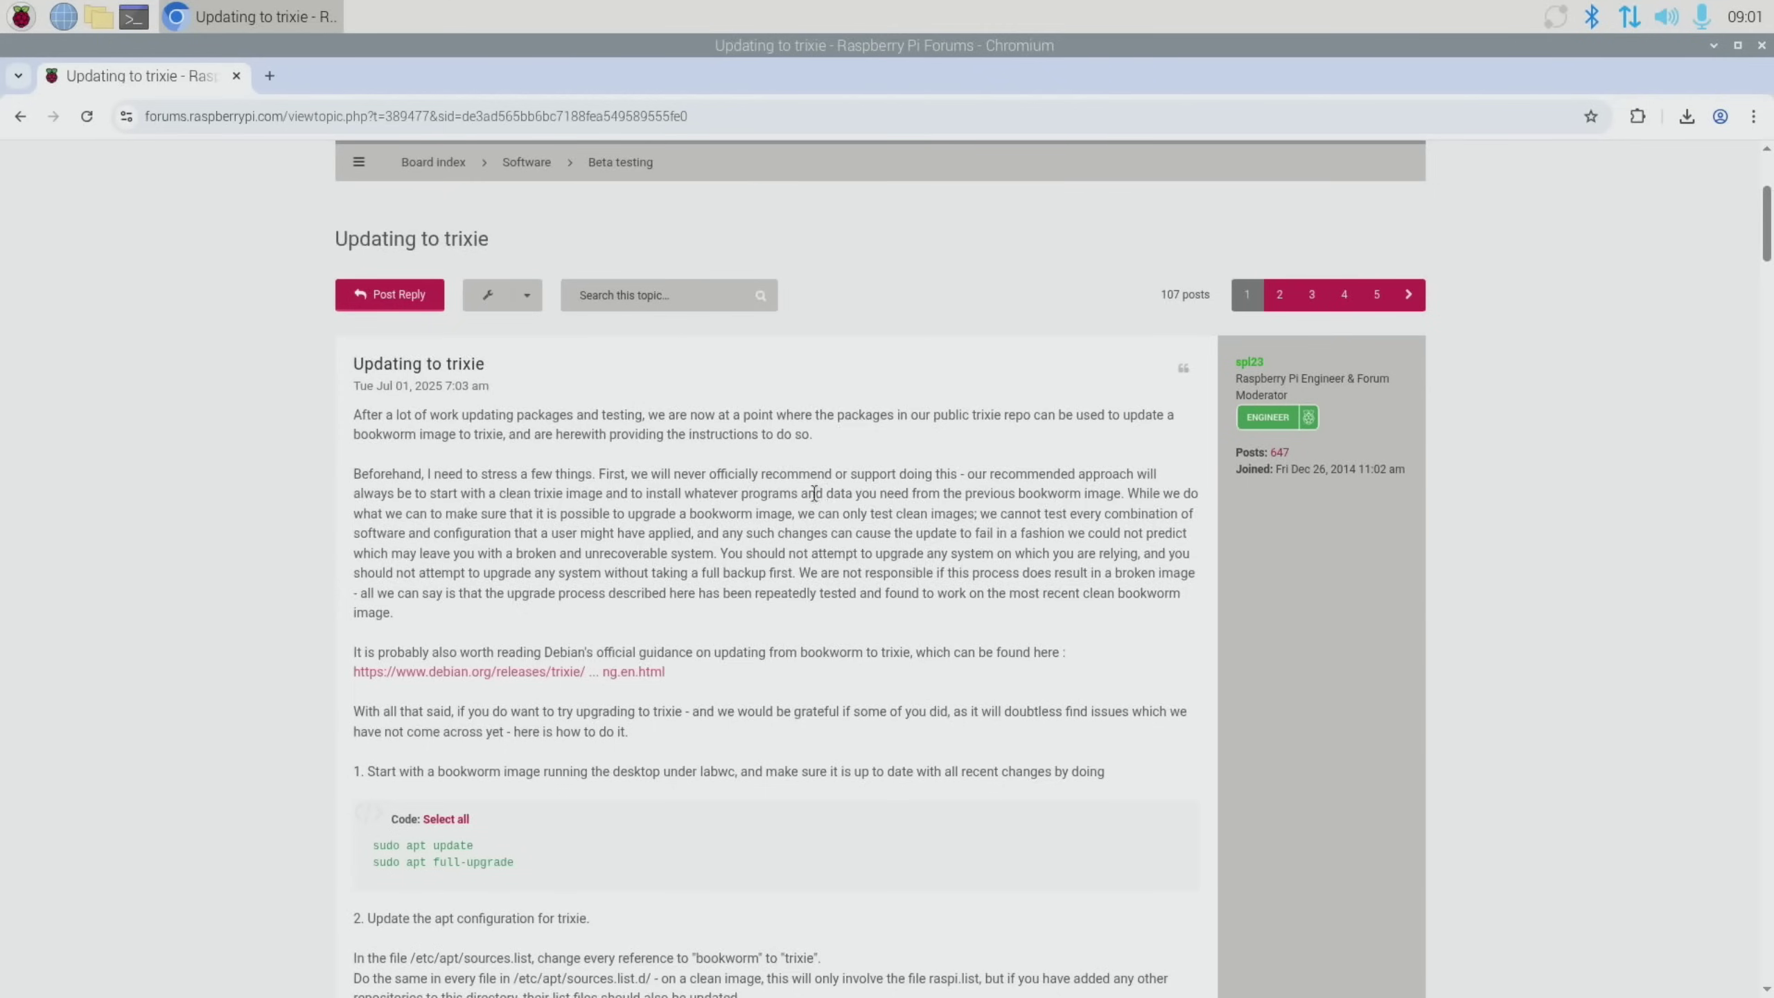
{"action": "scroll", "coordinate": [761, 537], "scroll_direction": "down", "scroll_amount": 5}
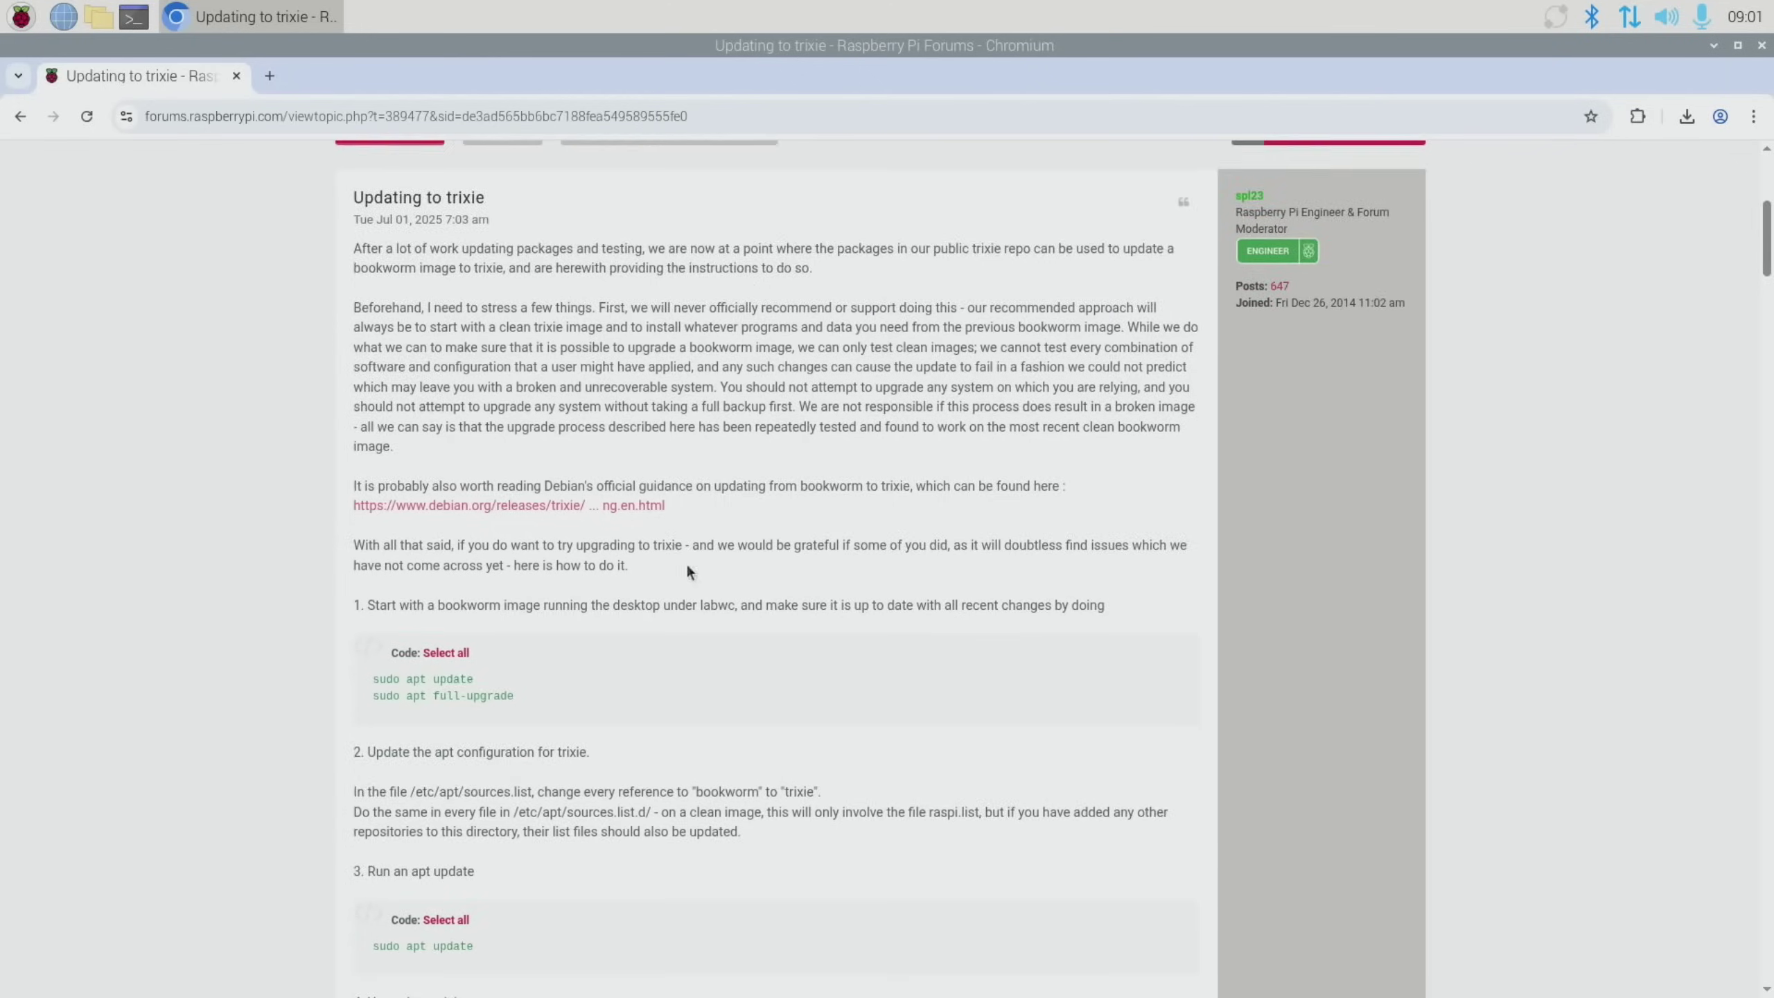
In a new terminal, run sudo apt install neofetch, confirm with y, then run neofetch
{"action": "key", "text": "ctrl+alt+t"}
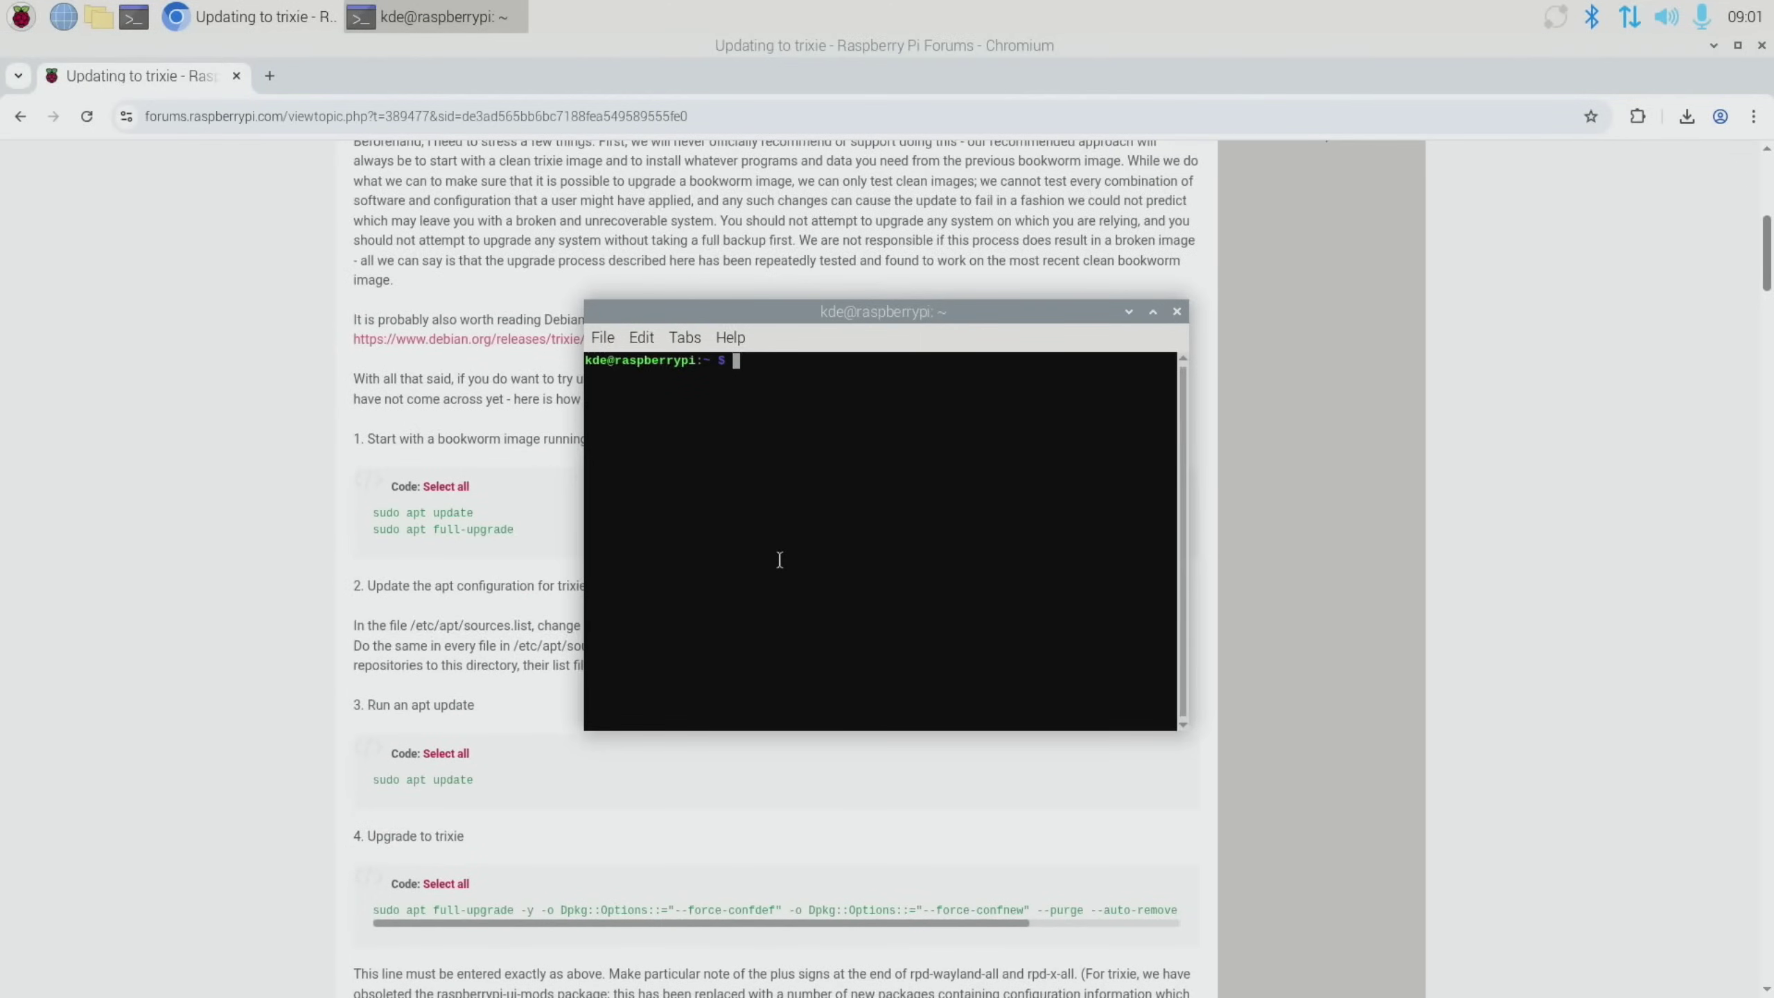
{"action": "type", "text": "sudo "}
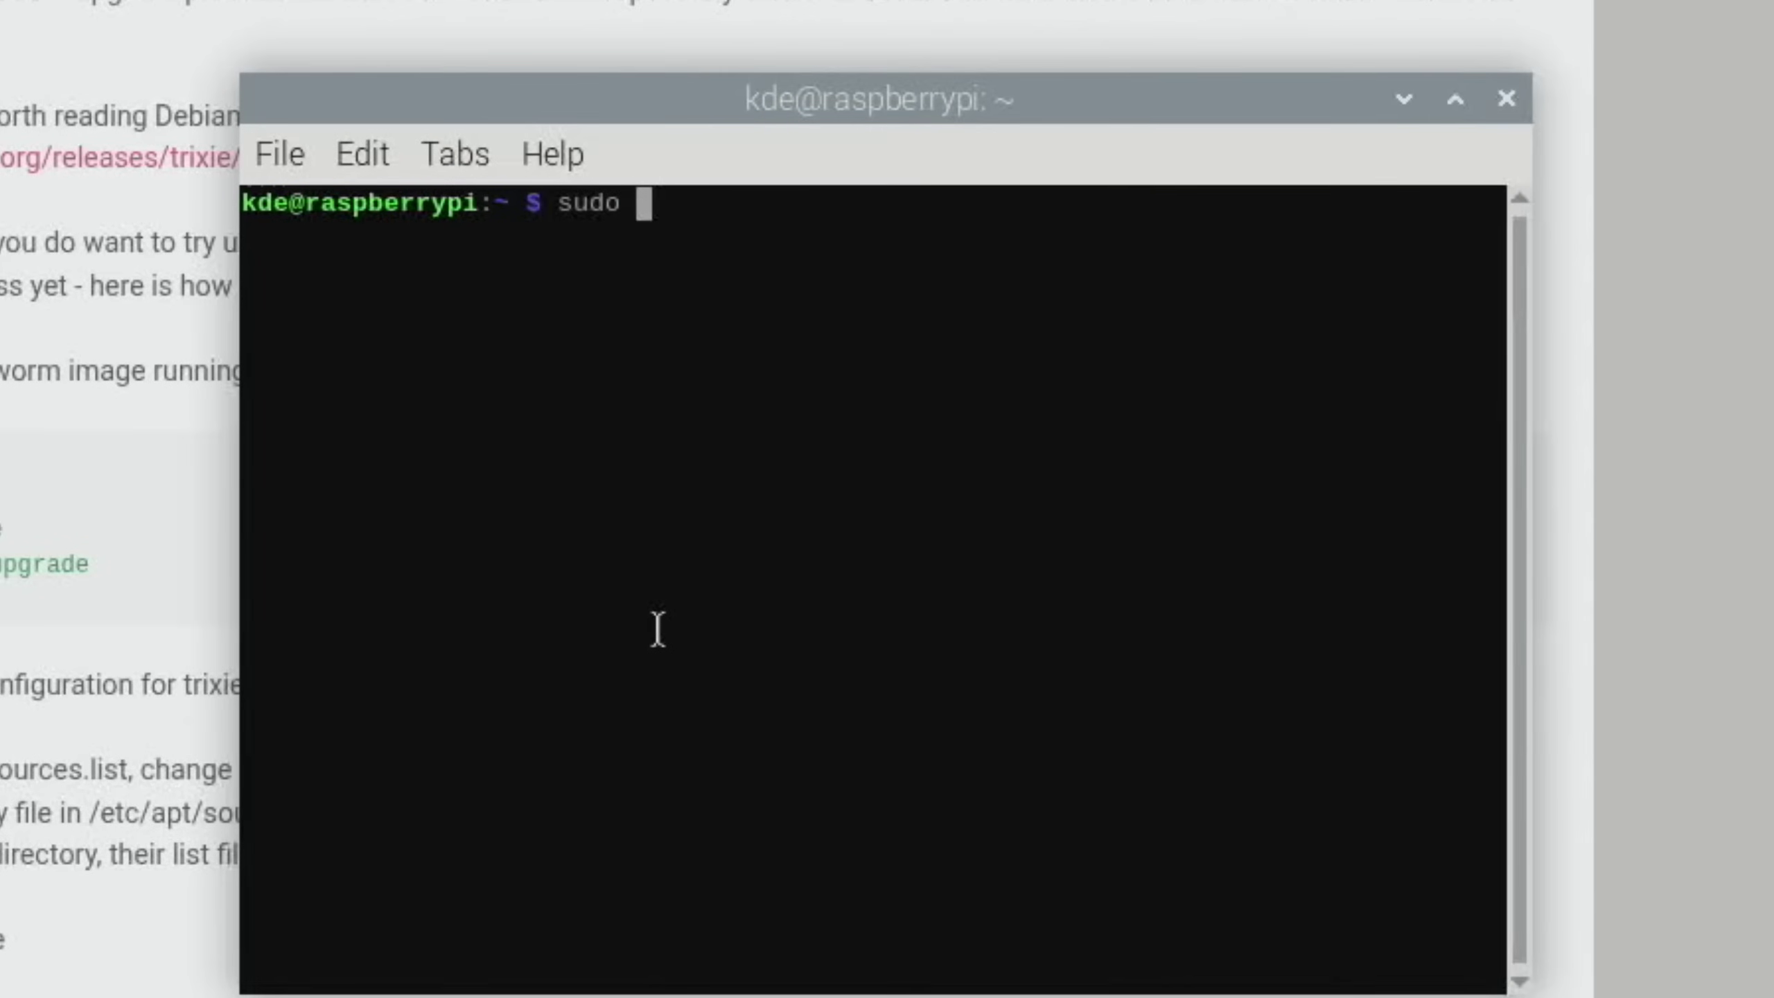
{"action": "type", "text": "apt install neofetch"}
{"action": "key", "text": "Return"}
{"action": "type", "text": "y"}
{"action": "key", "text": "Return"}
{"action": "type", "text": "neofetch"}
{"action": "key", "text": "Return"}
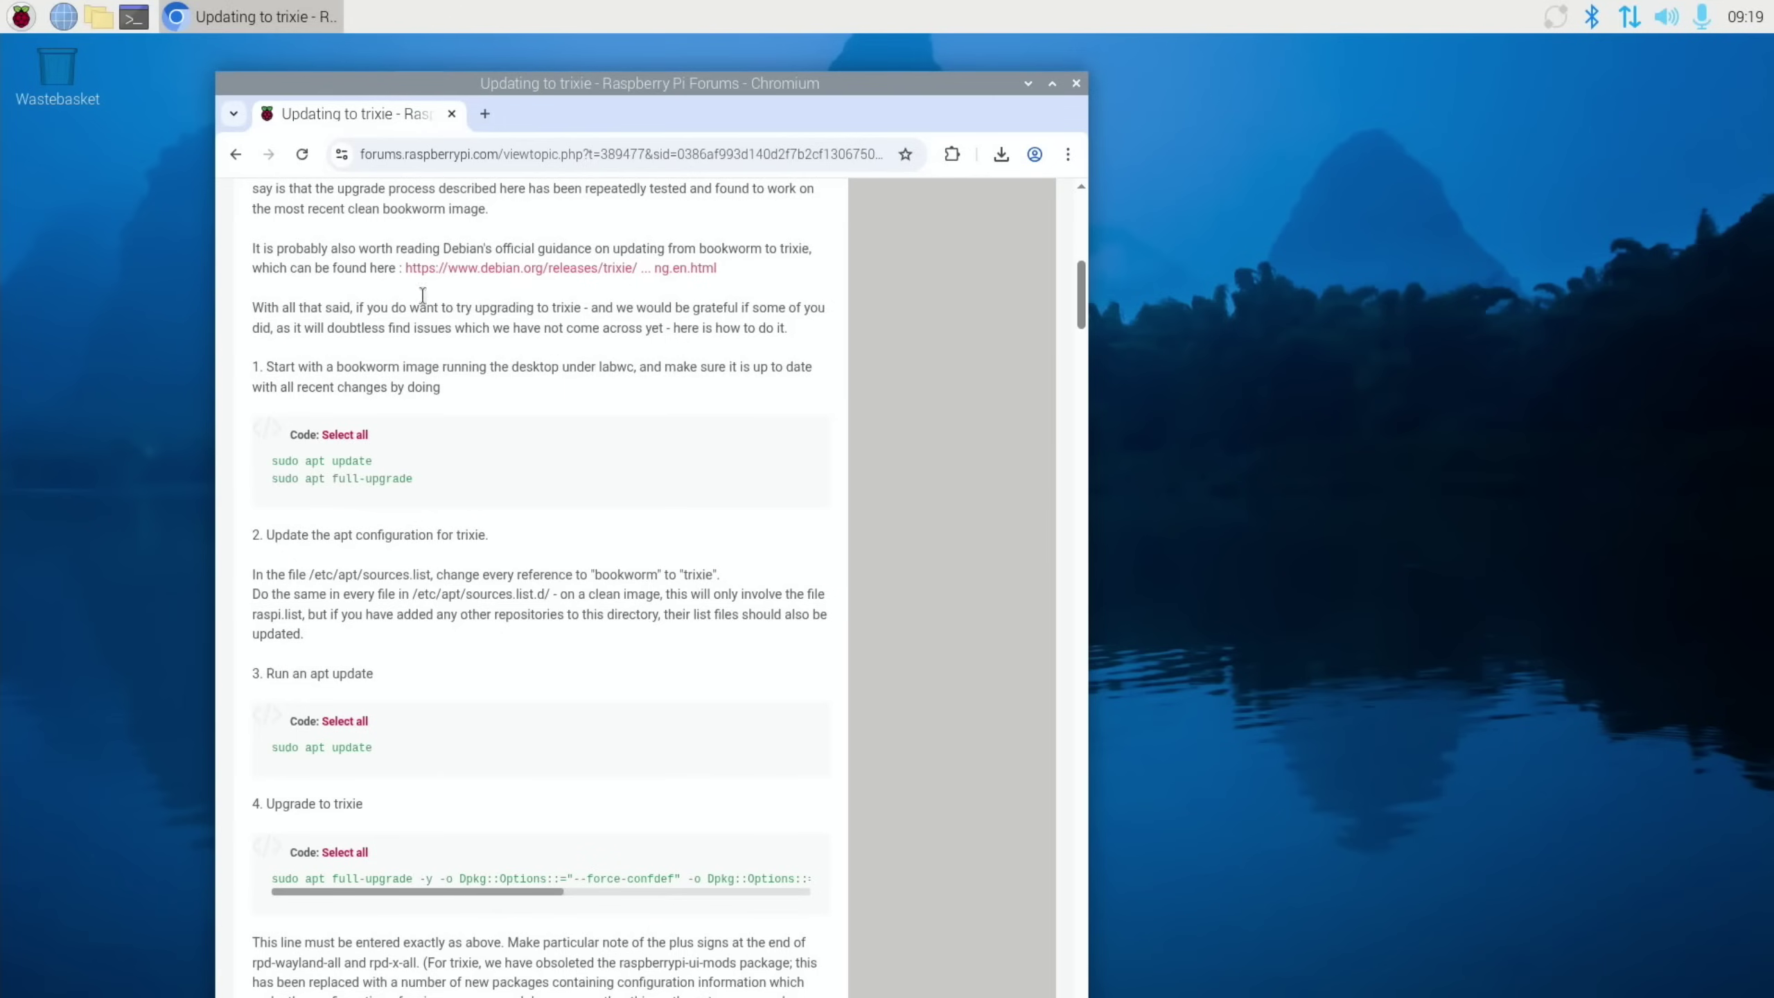
{"action": "left_click", "coordinate": [21, 16]}
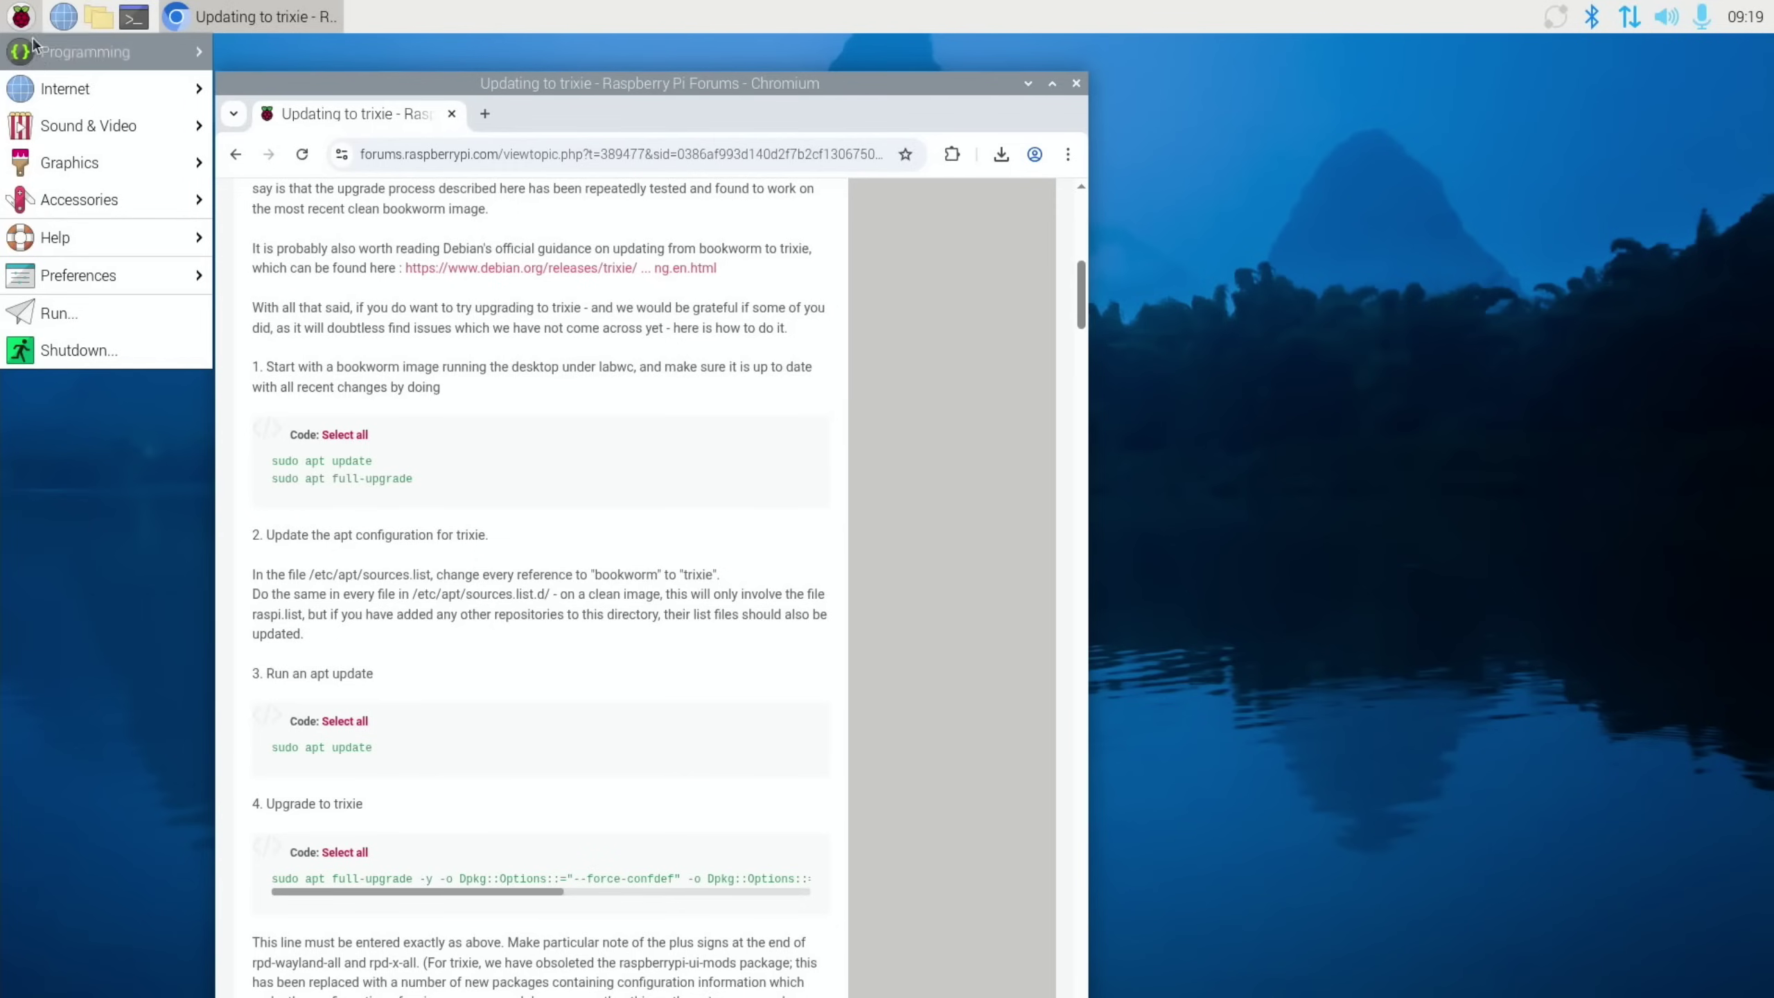
{"action": "mouse_move", "coordinate": [77, 272]}
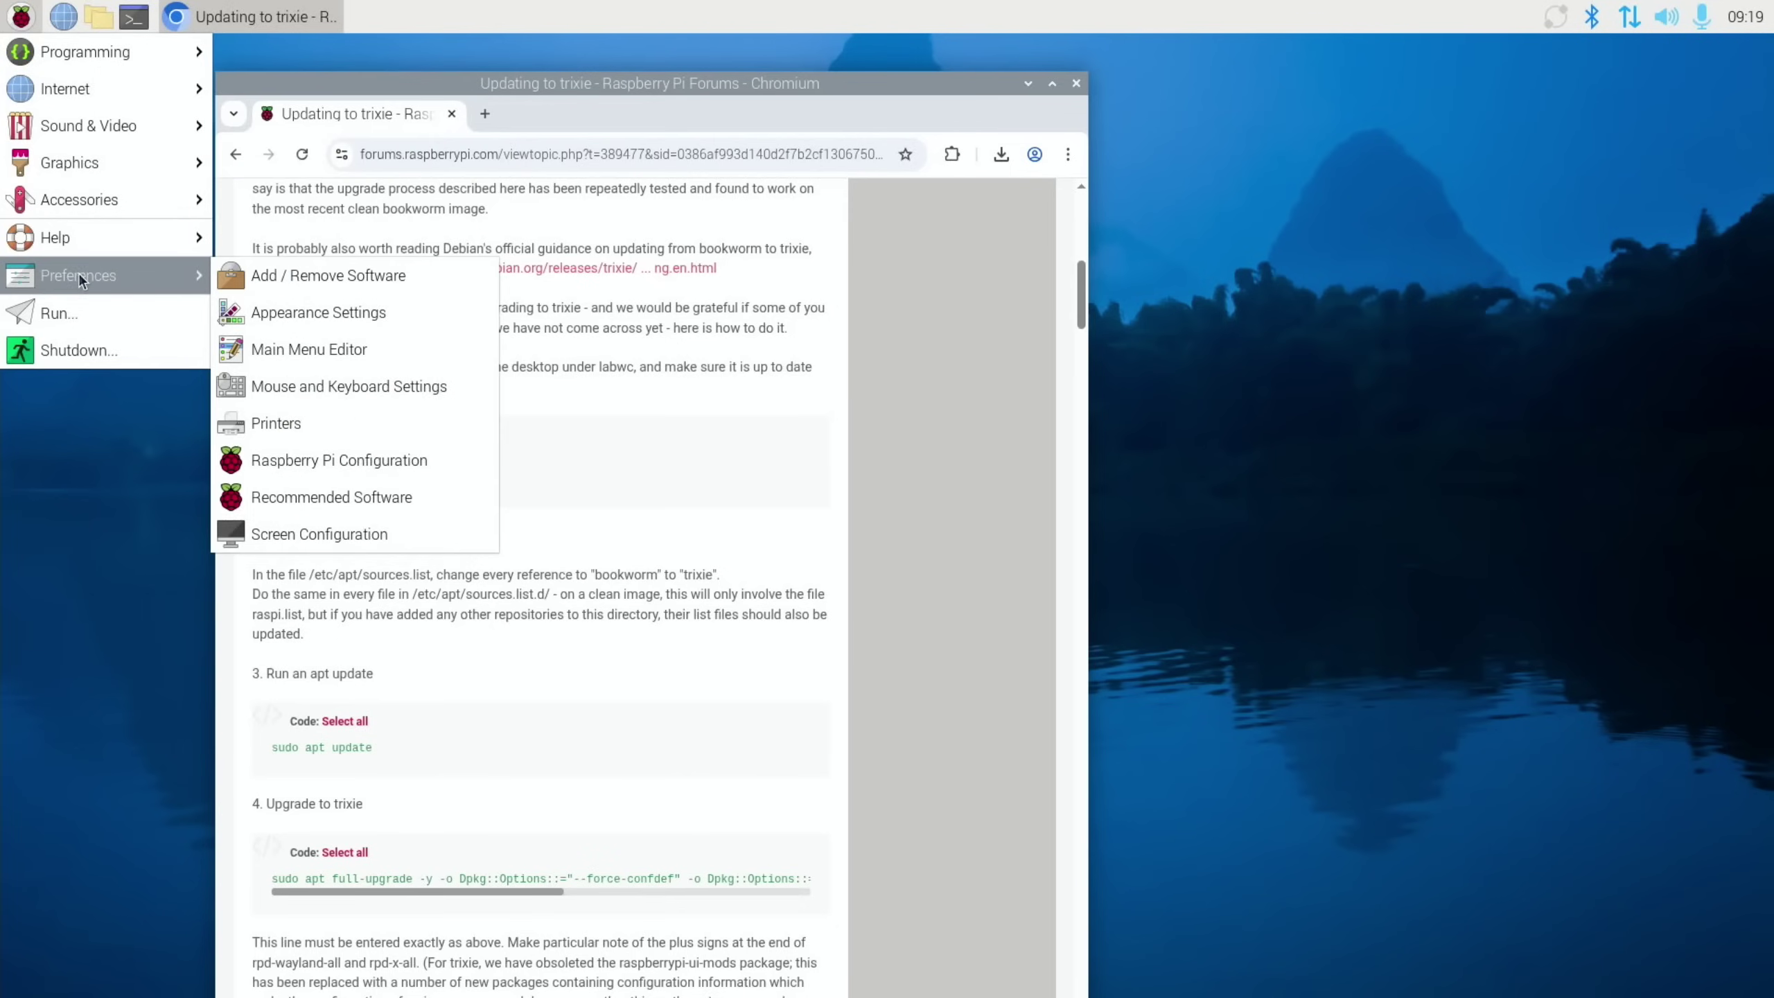
{"action": "left_click", "coordinate": [361, 462]}
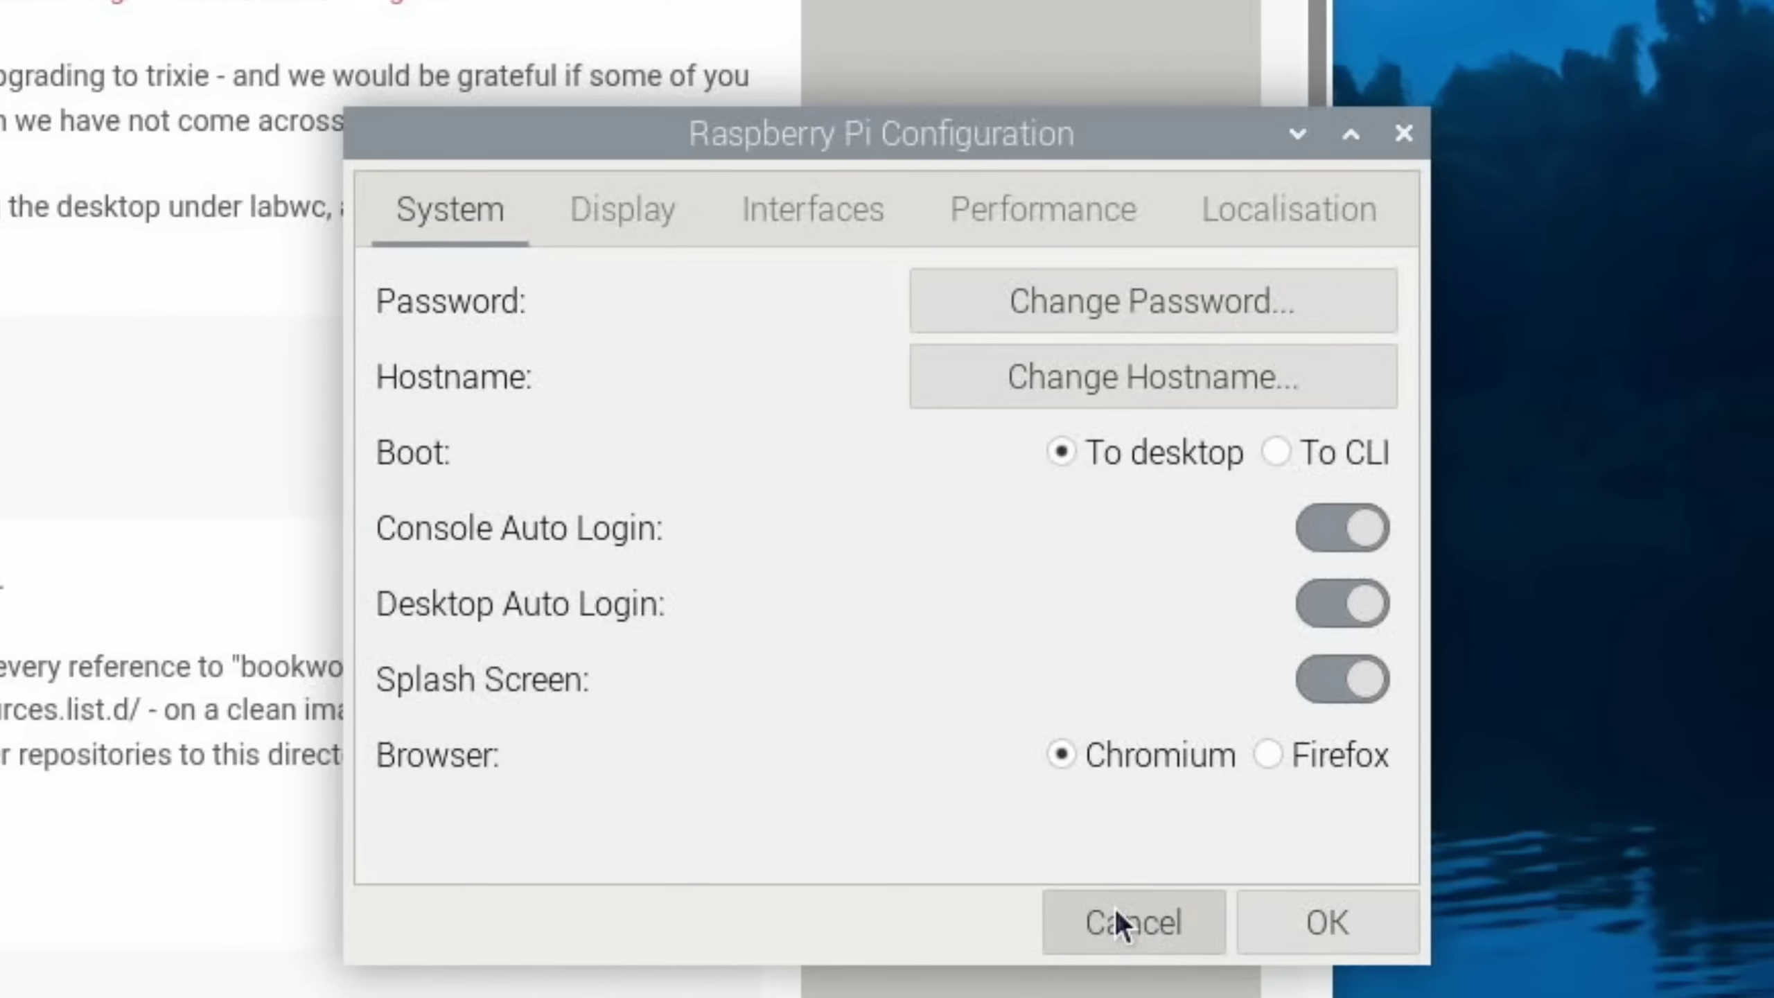
{"action": "left_click", "coordinate": [1120, 919]}
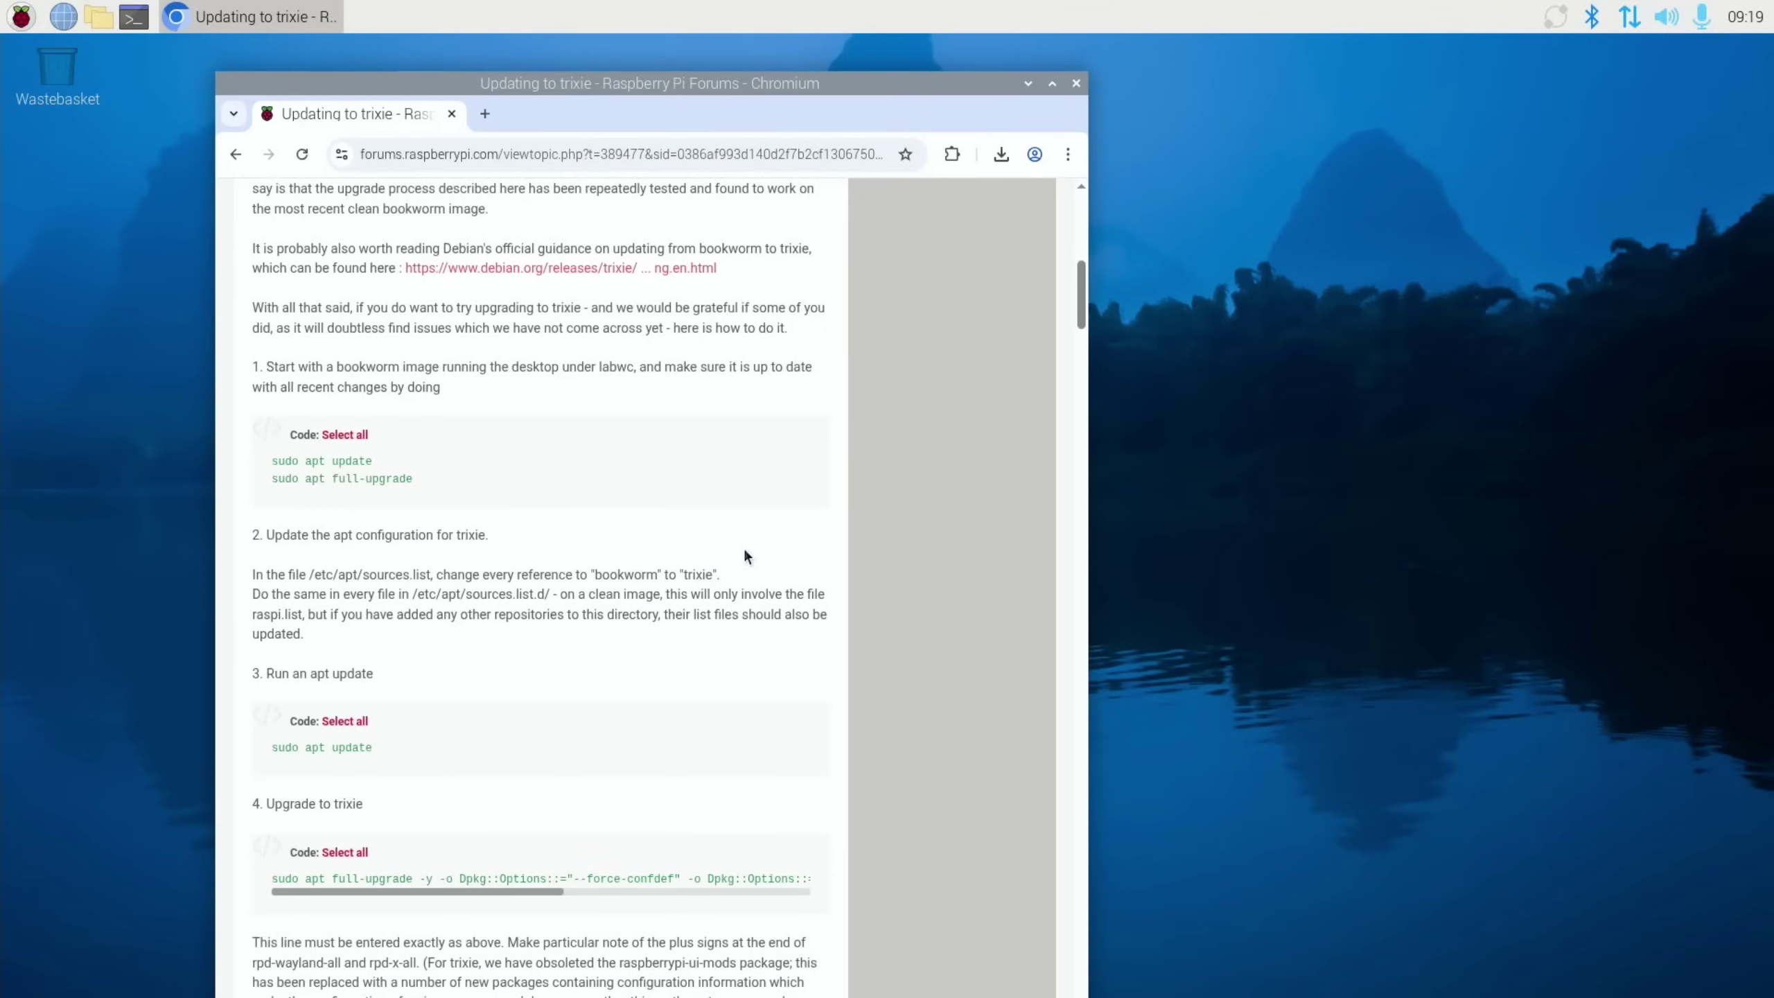
Launch sudo raspi-config in a new terminal and enter 6 Advanced Options
{"action": "key", "text": "ctrl+alt+t"}
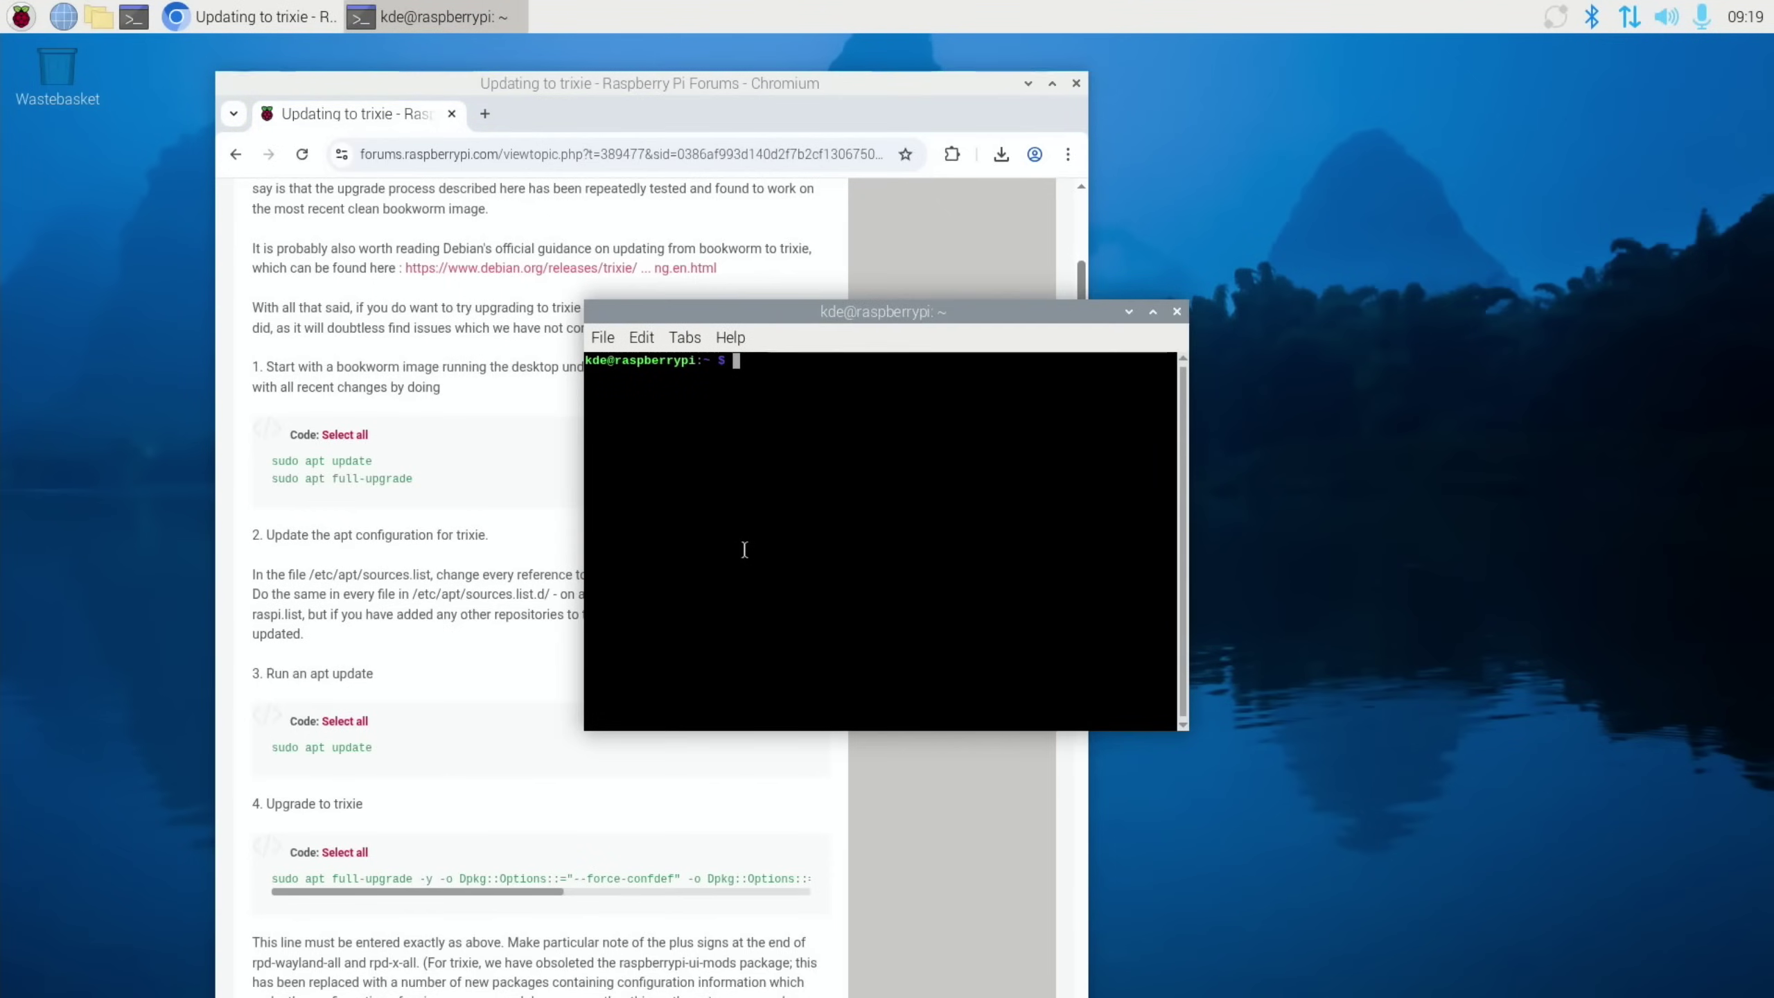
{"action": "type", "text": "sudo raspi-"}
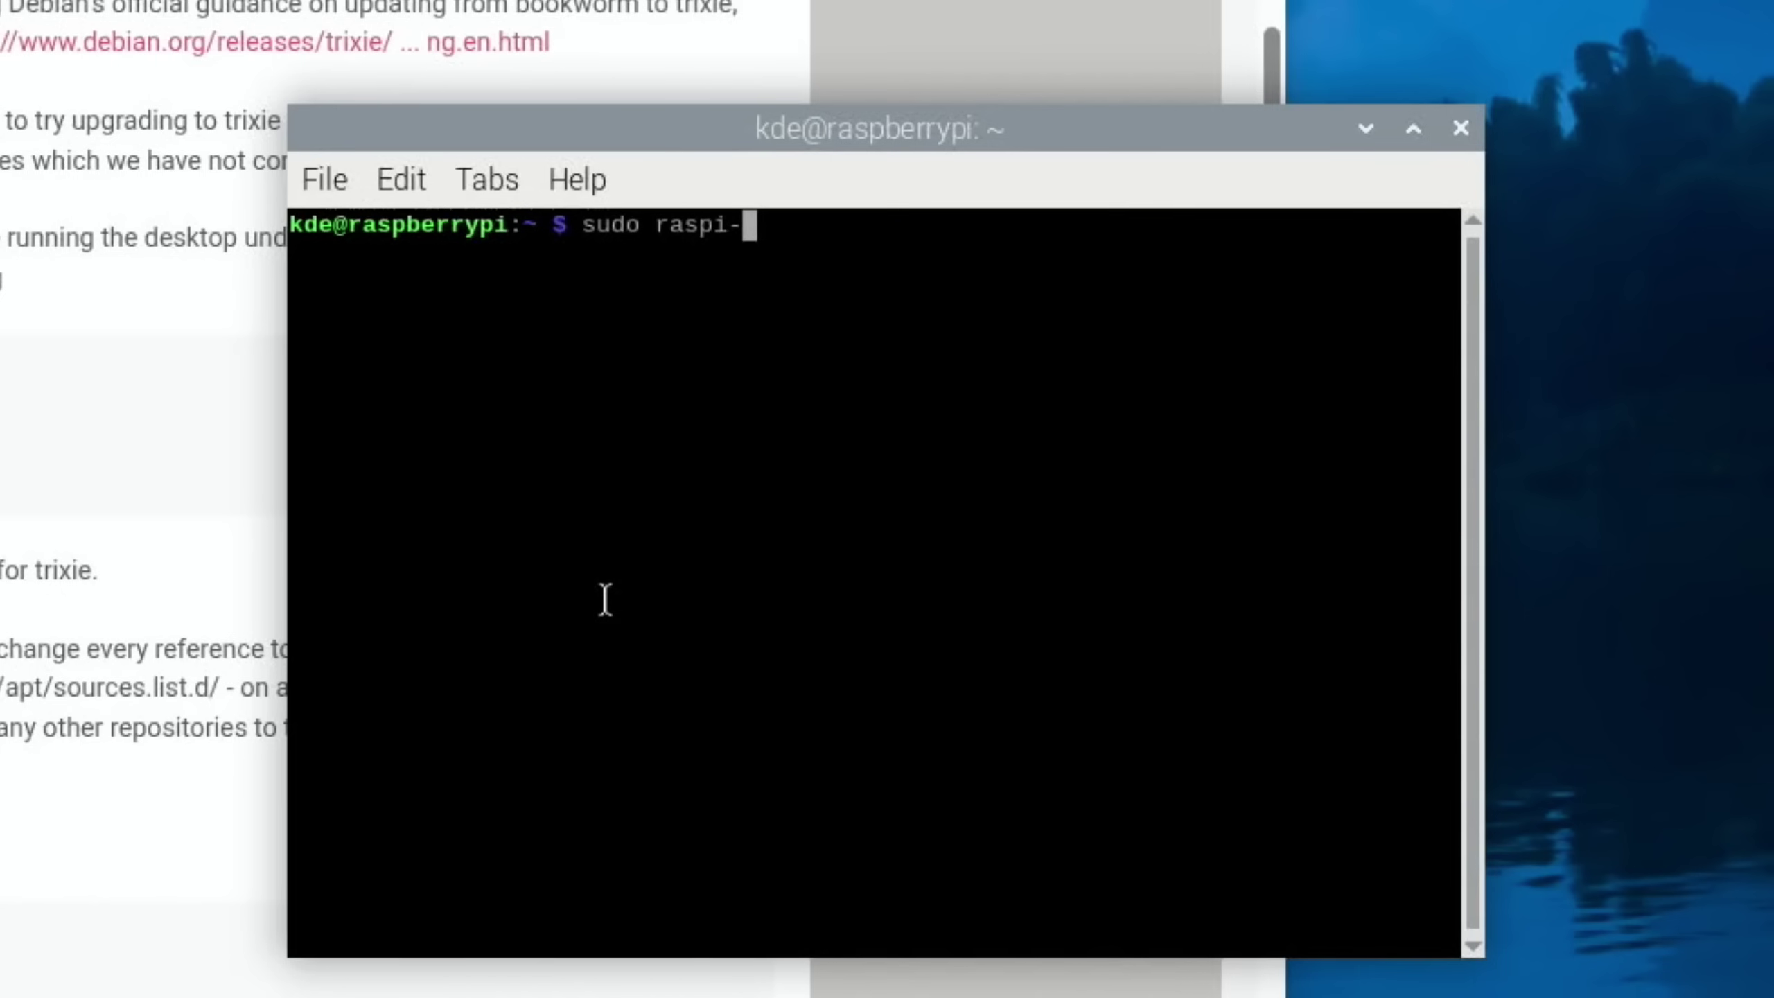
{"action": "type", "text": "config"}
{"action": "key", "text": "Return"}
{"action": "key", "text": "Down"}
{"action": "key", "text": "Down"}
{"action": "key", "text": "Down"}
{"action": "key", "text": "Down"}
{"action": "key", "text": "Down"}
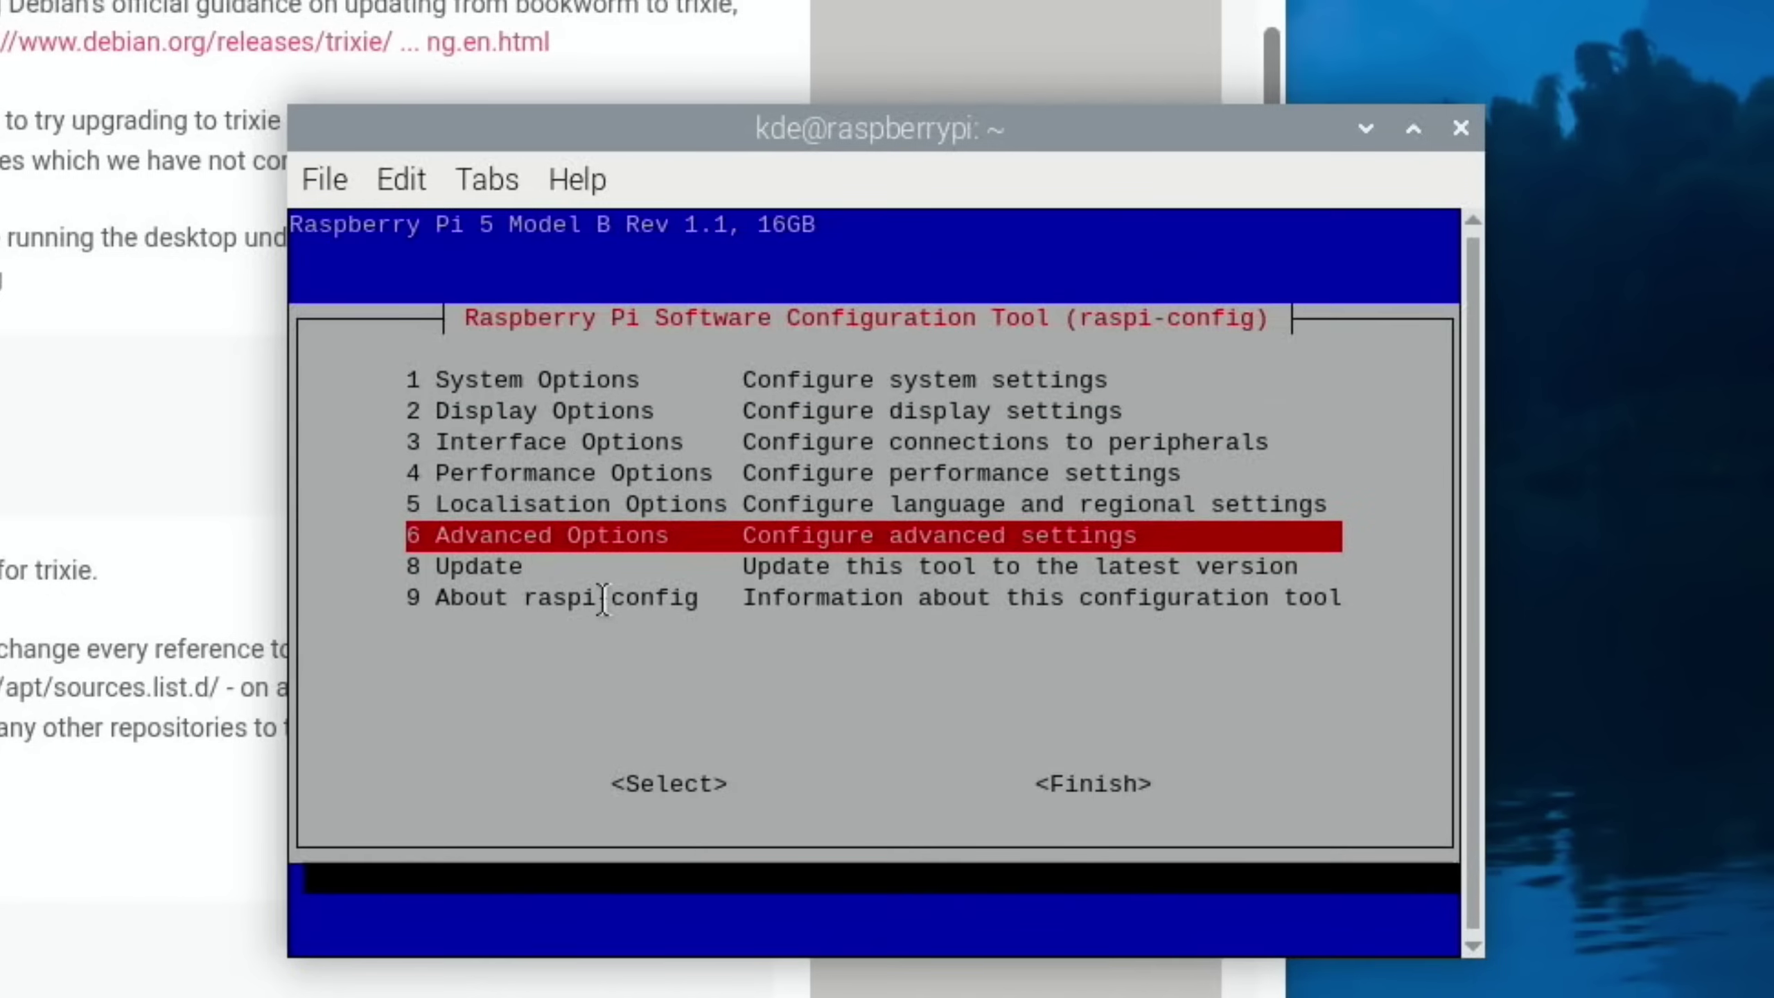
{"action": "key", "text": "Return"}
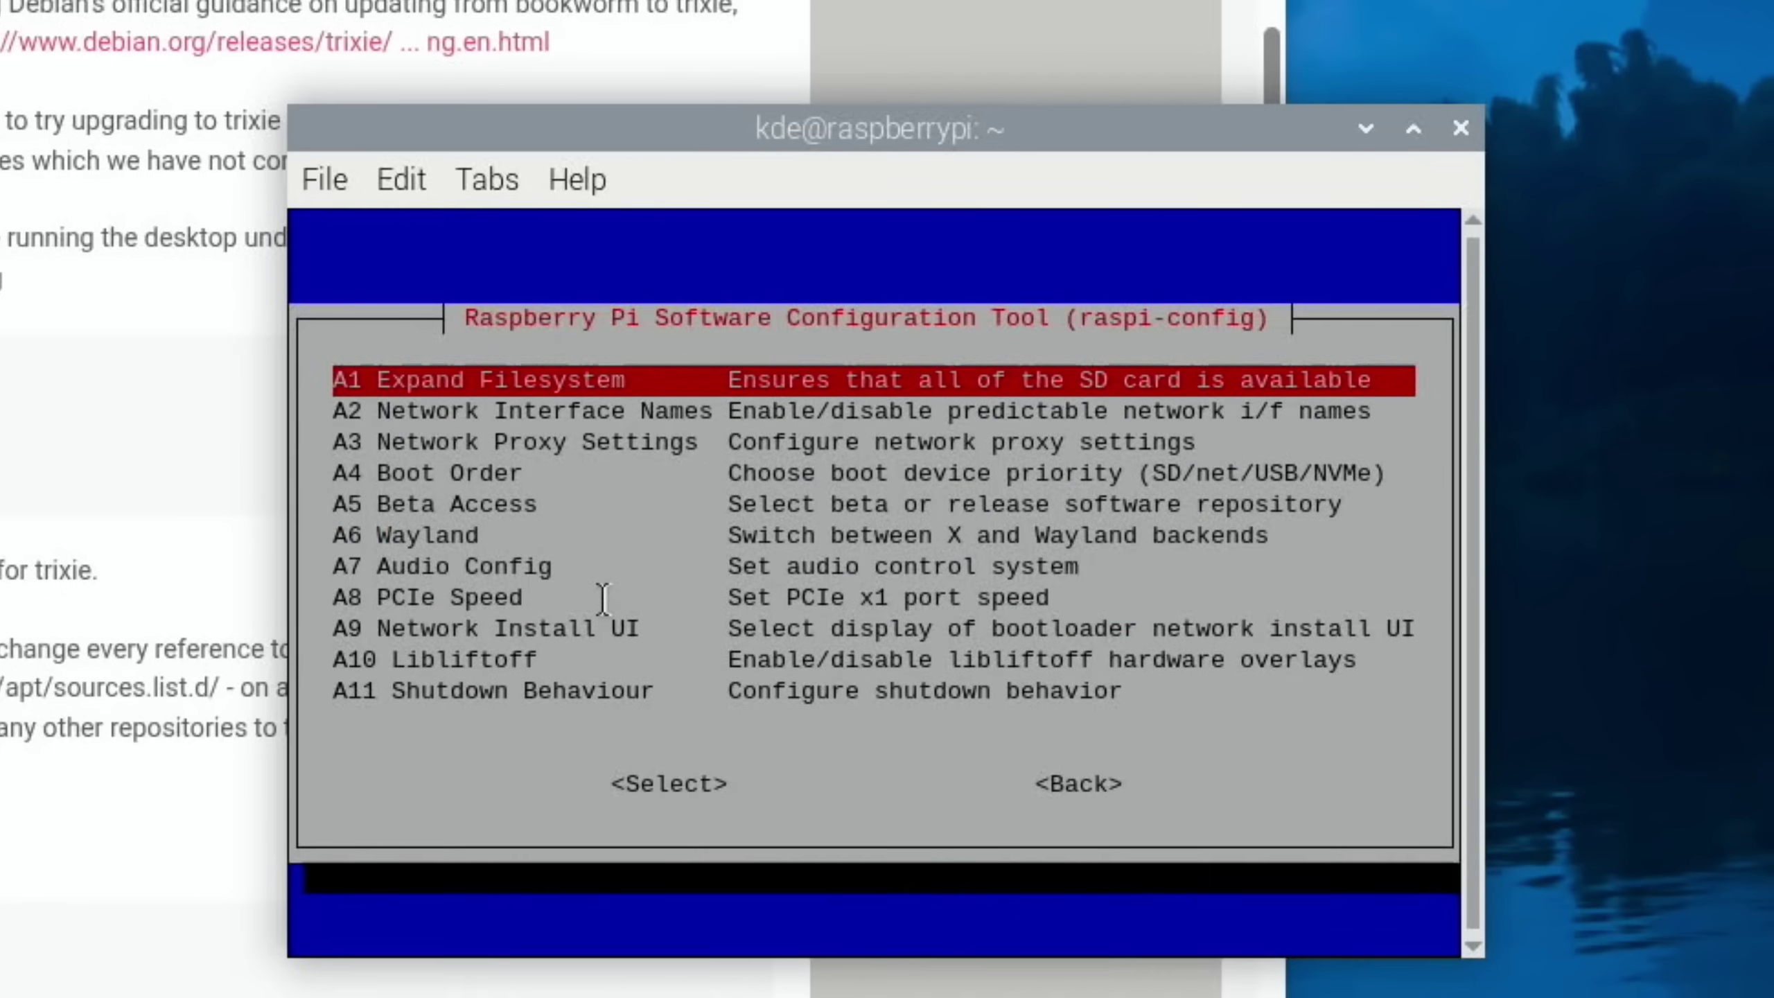
Choose A6 Wayland > W3 Labwc, finish raspi-config without rebooting, and select the forum's update commands
{"action": "key", "text": "Down"}
{"action": "key", "text": "Down"}
{"action": "key", "text": "Down"}
{"action": "key", "text": "Down"}
{"action": "key", "text": "Down"}
{"action": "key", "text": "Return"}
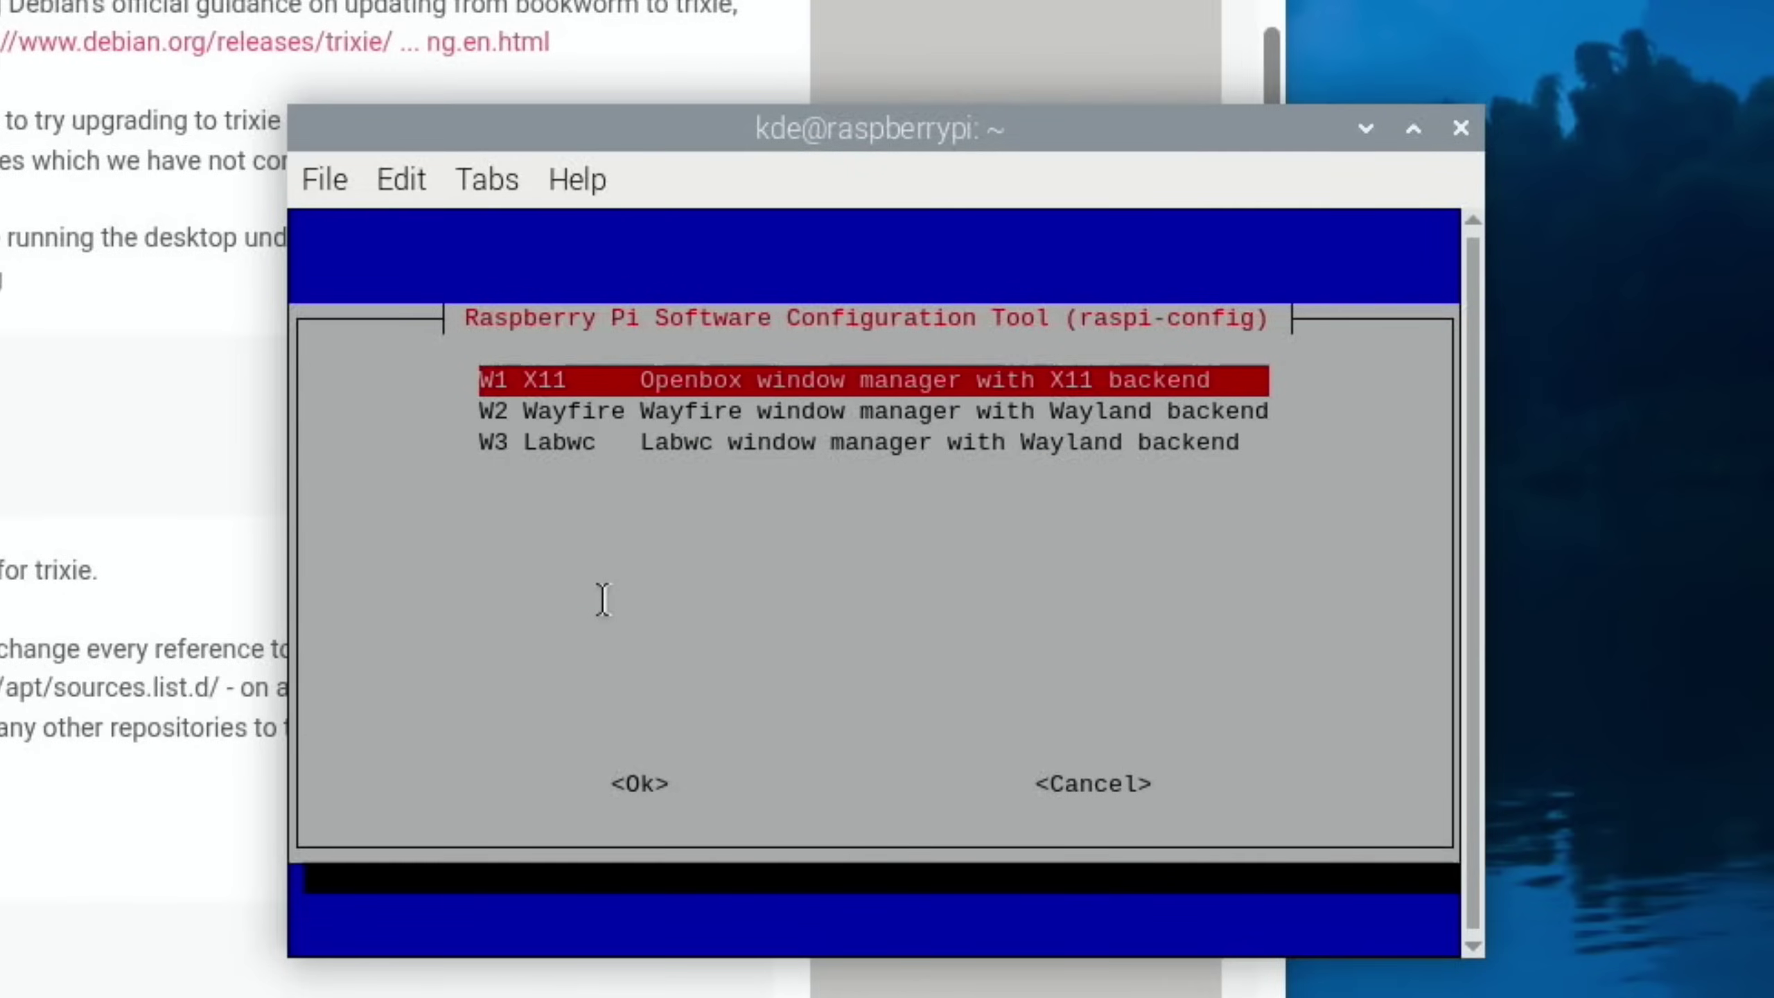
{"action": "key", "text": "Down"}
{"action": "key", "text": "Down"}
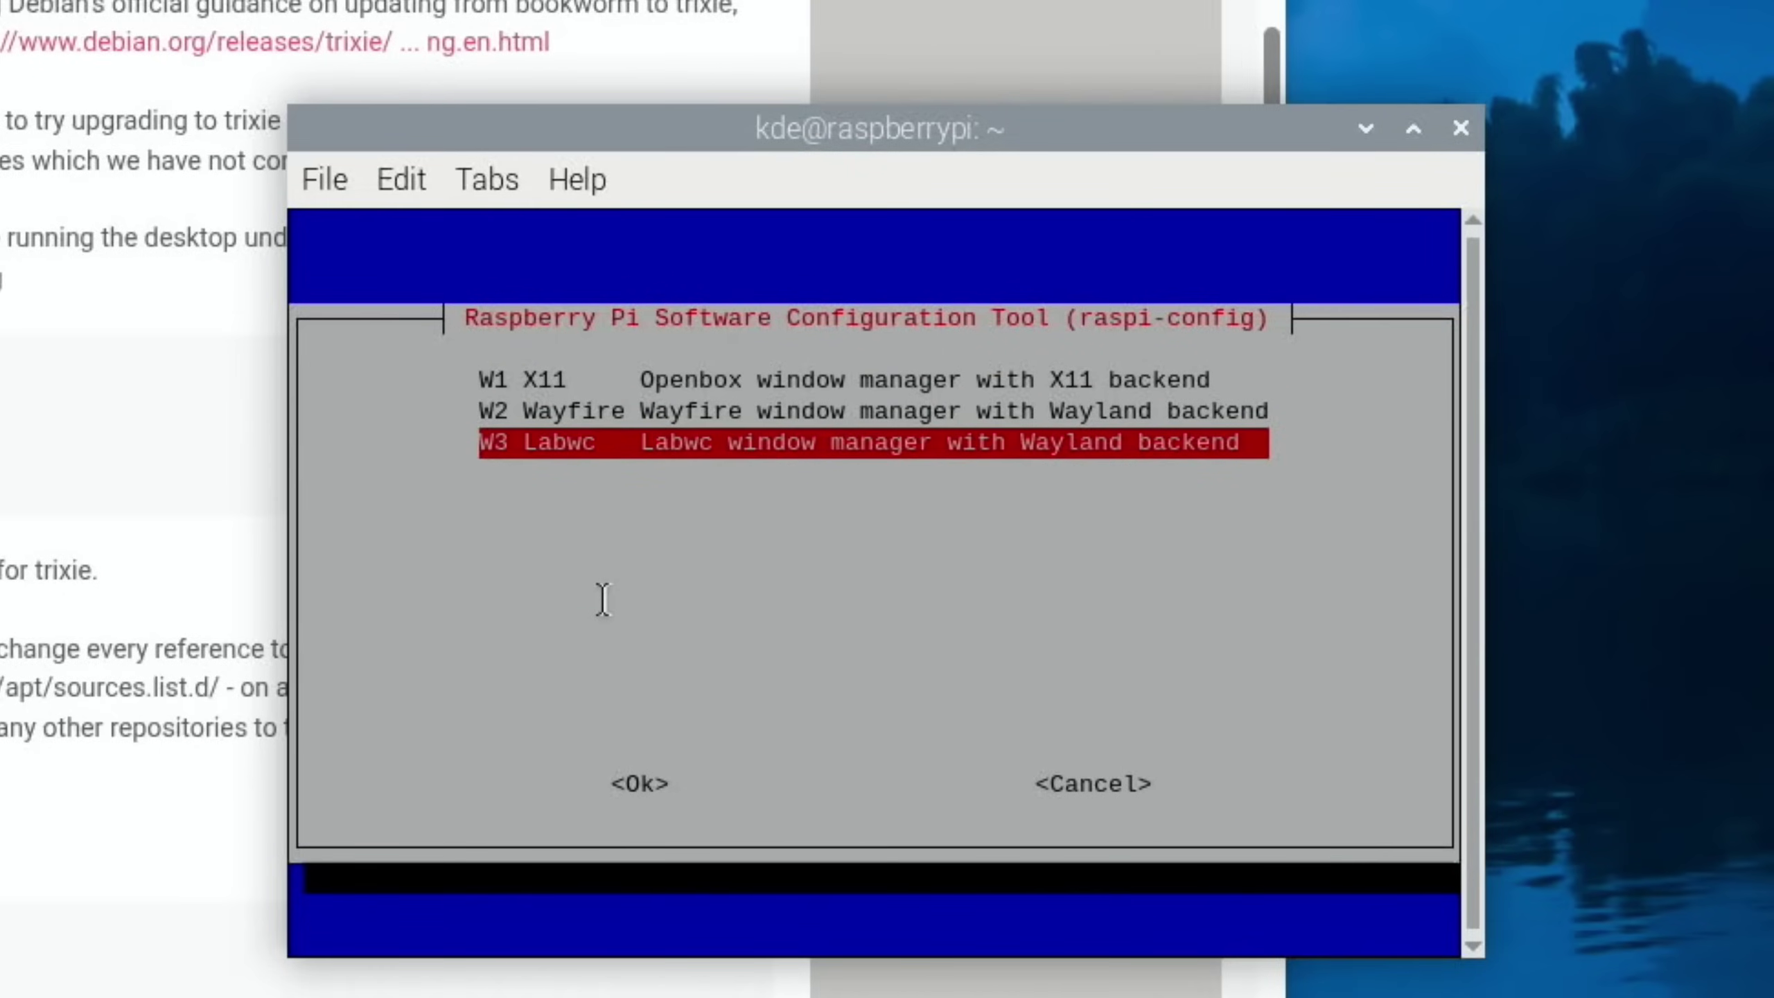
{"action": "key", "text": "Return"}
{"action": "key", "text": "Return"}
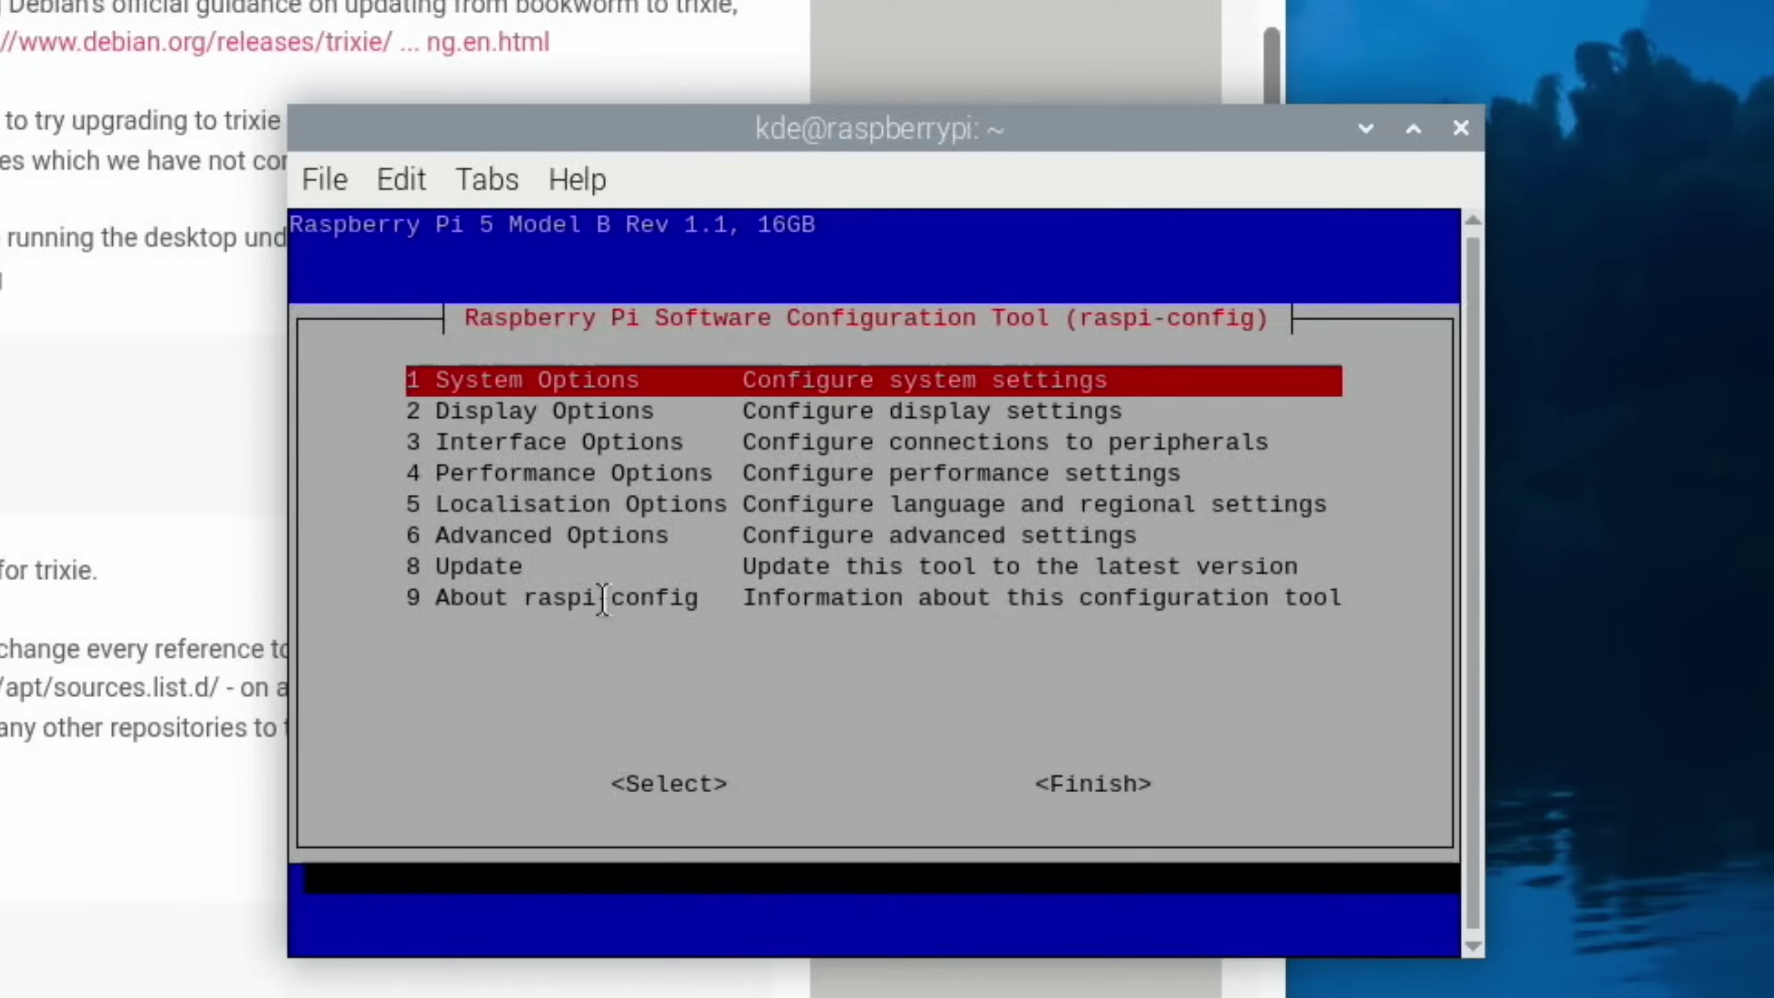
{"action": "key", "text": "Tab"}
{"action": "key", "text": "Tab"}
{"action": "key", "text": "Return"}
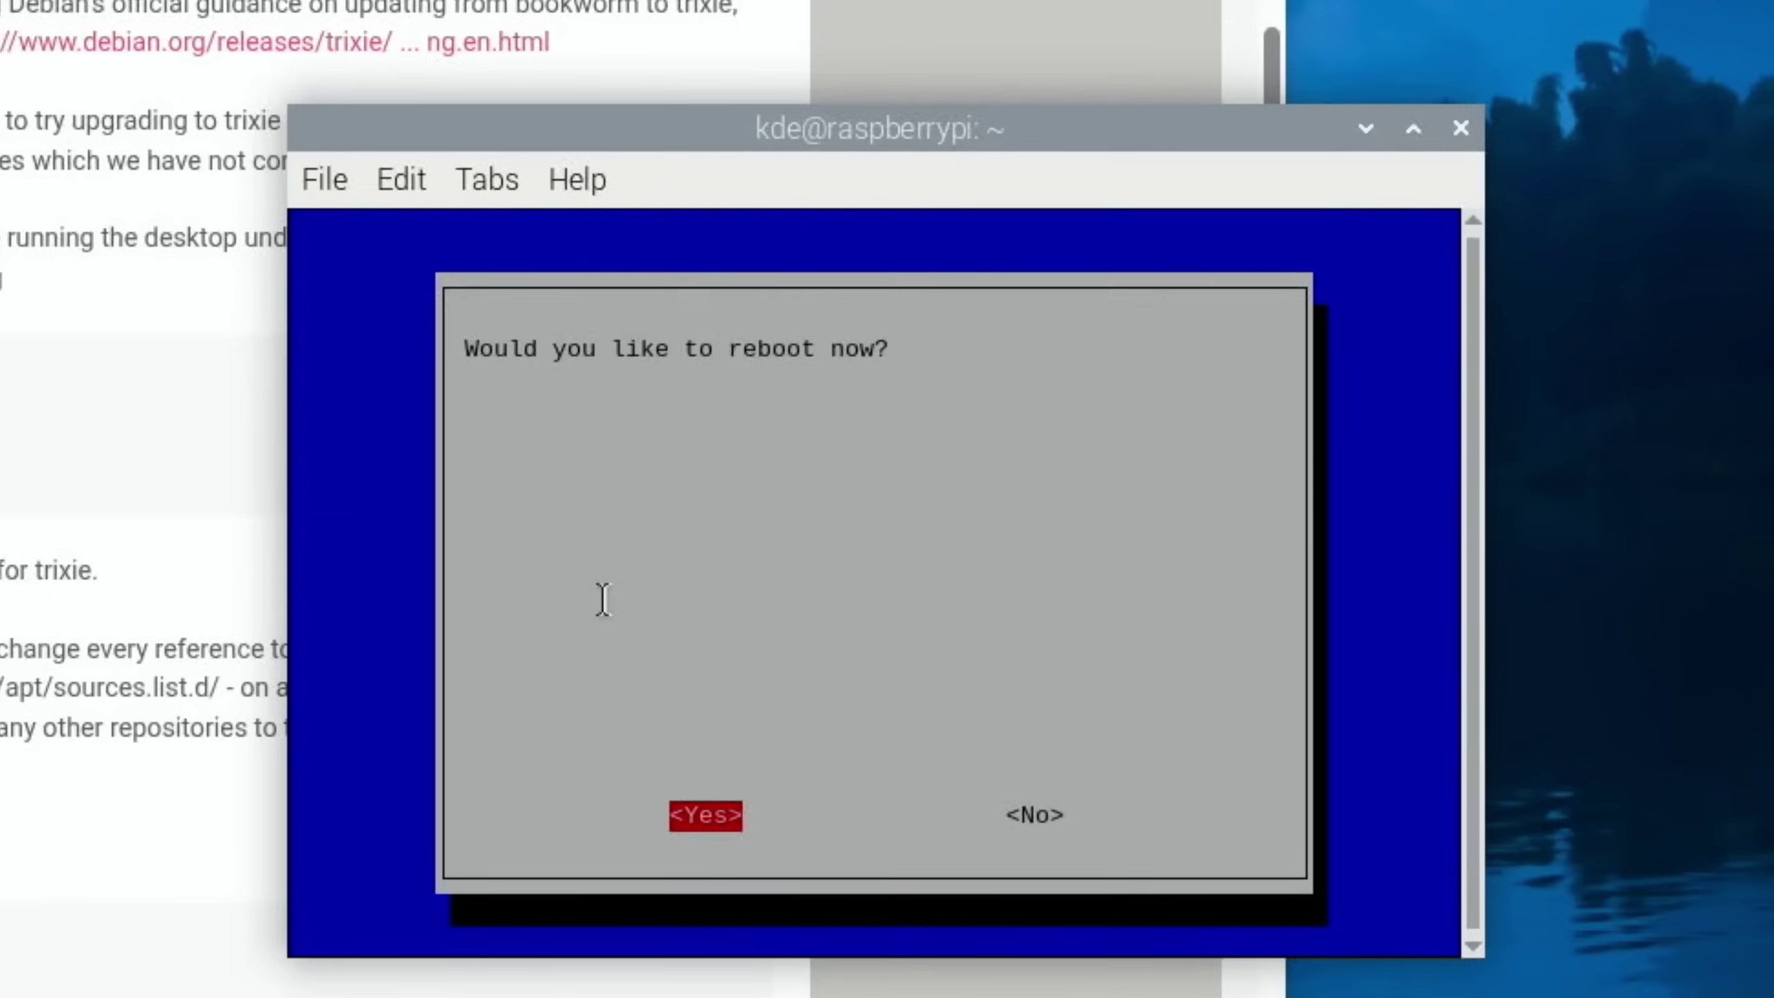
{"action": "key", "text": "Tab"}
{"action": "key", "text": "Return"}
{"action": "left_click_drag", "start_coordinate": [313, 464], "coordinate": [165, 451]}
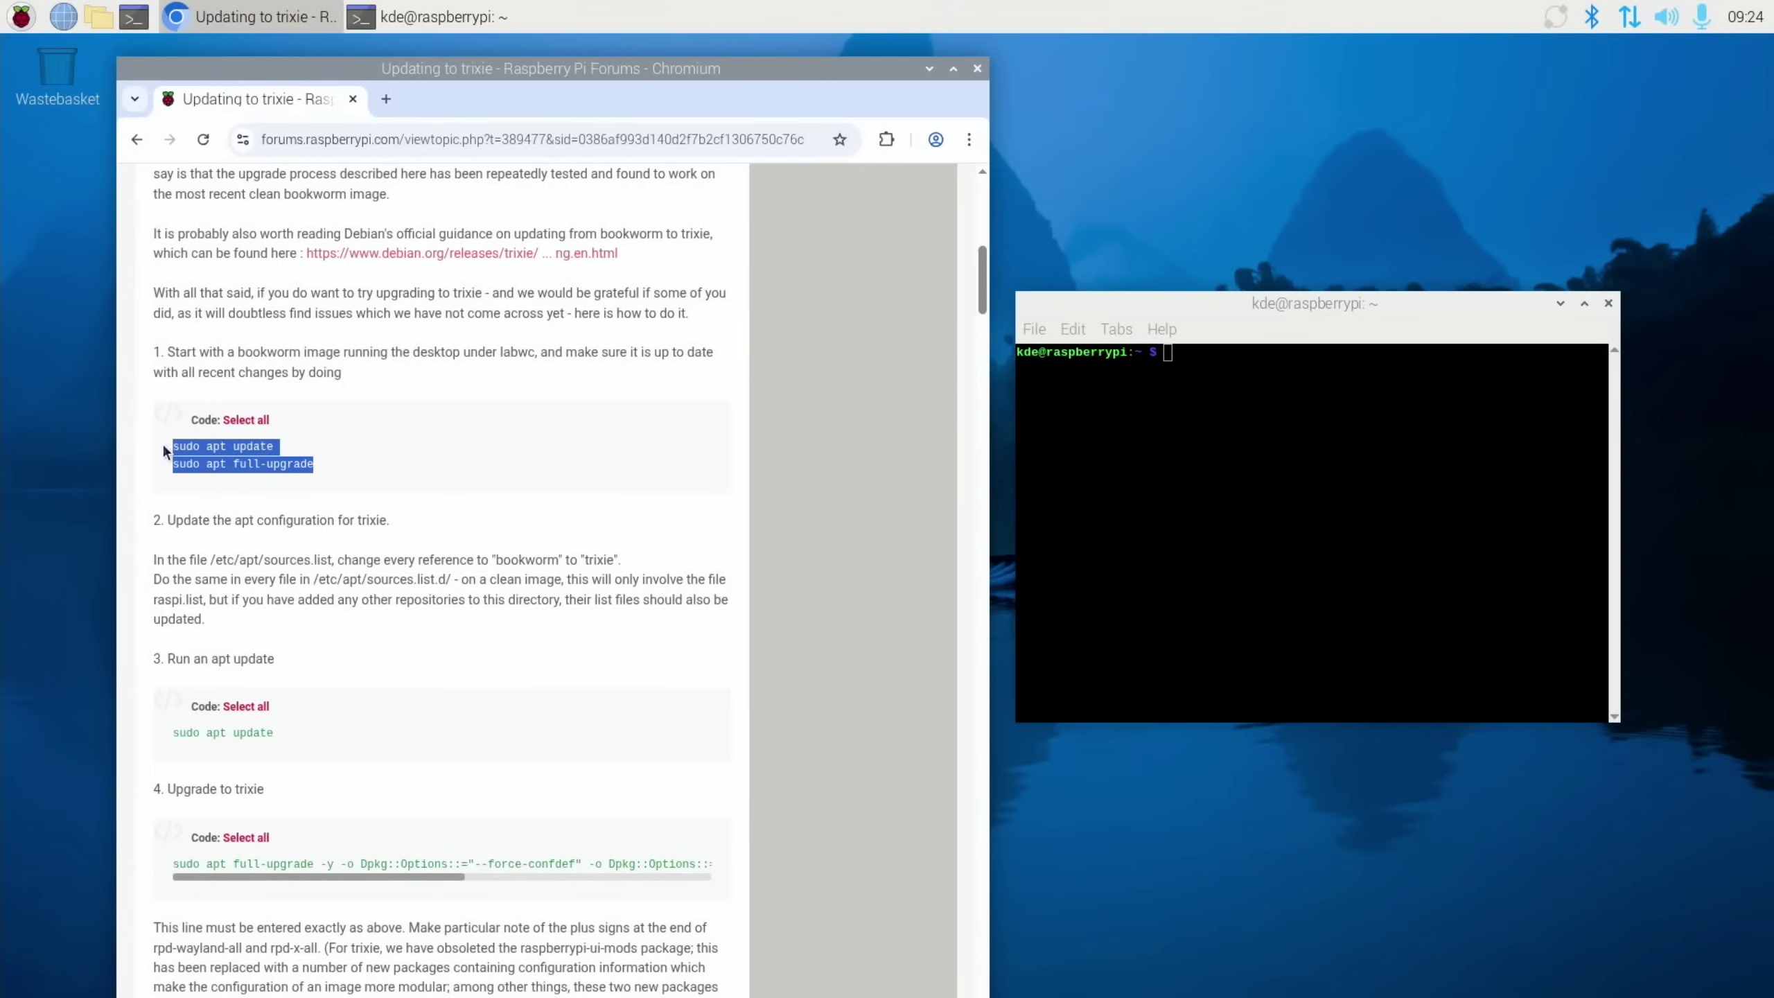
Copy the forum's sudo apt update and full-upgrade commands into the terminal and run them
{"action": "right_click", "coordinate": [253, 447]}
{"action": "left_click", "coordinate": [284, 472]}
{"action": "right_click", "coordinate": [1305, 496]}
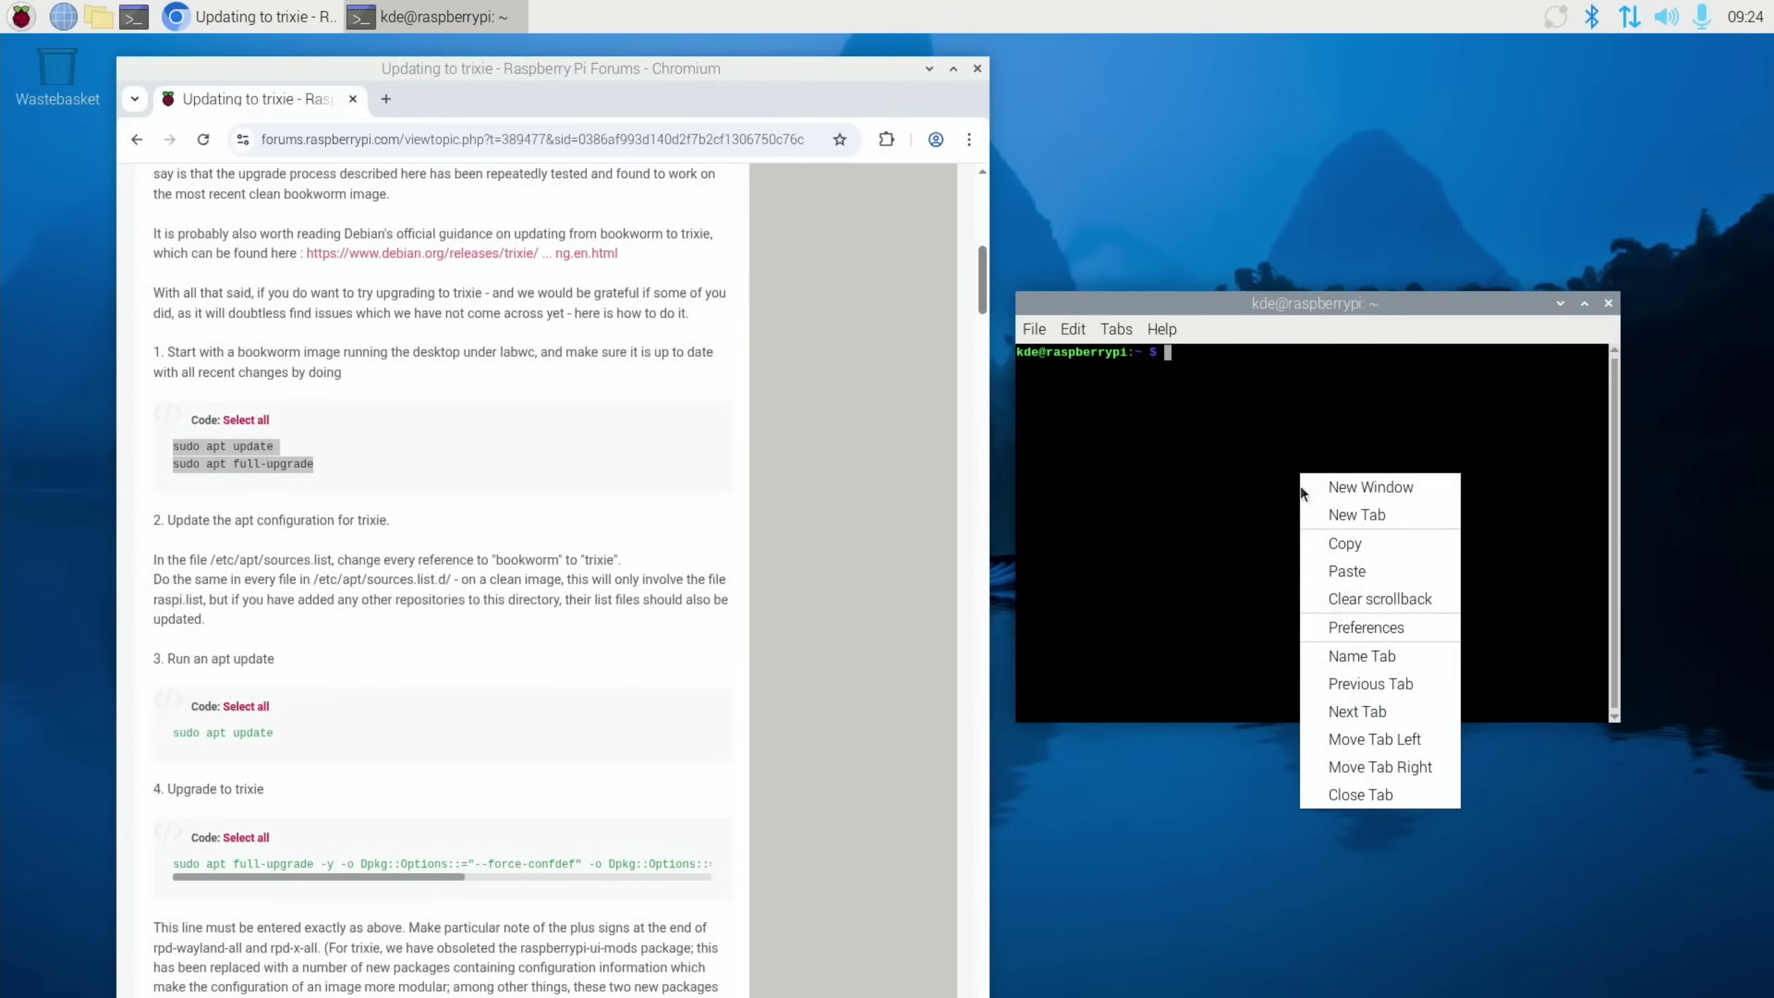
{"action": "left_click", "coordinate": [1327, 571]}
{"action": "key", "text": "Return"}
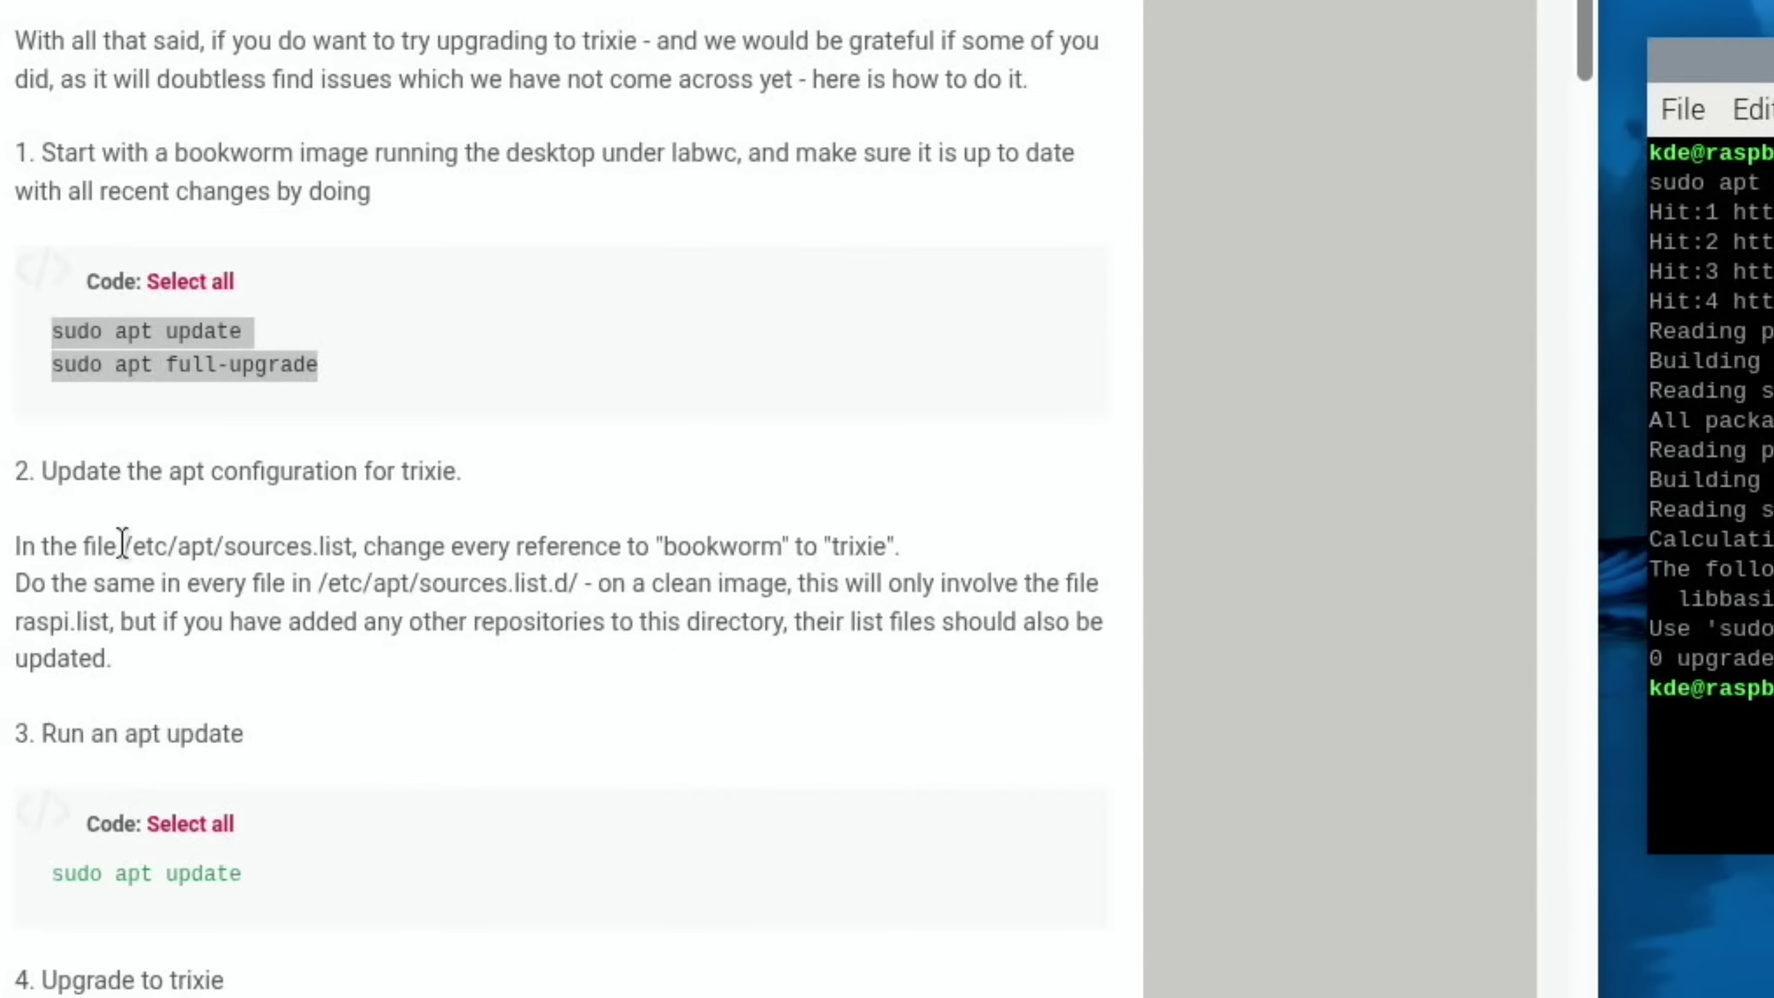
Copy the /etc/apt/sources.list path from the post and start typing sudo nano
{"action": "left_click_drag", "start_coordinate": [211, 559], "coordinate": [353, 554]}
{"action": "right_click", "coordinate": [342, 552]}
{"action": "left_click", "coordinate": [383, 479]}
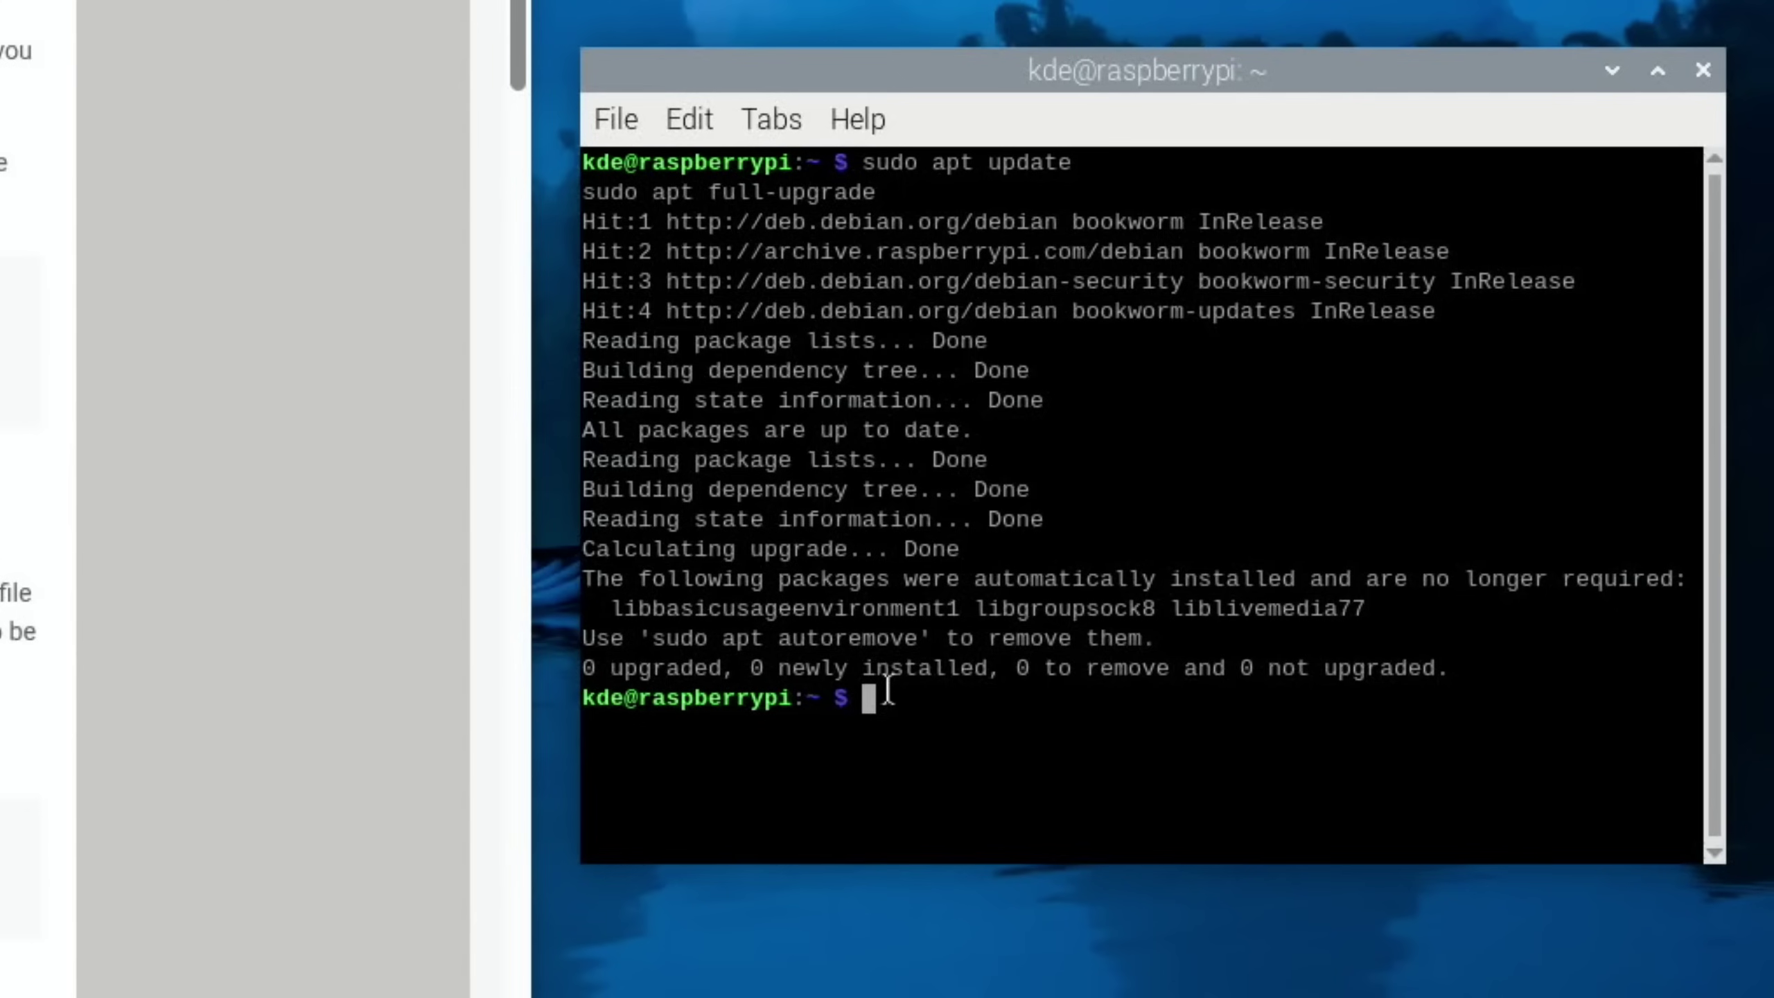
{"action": "type", "text": "sudo nano"}
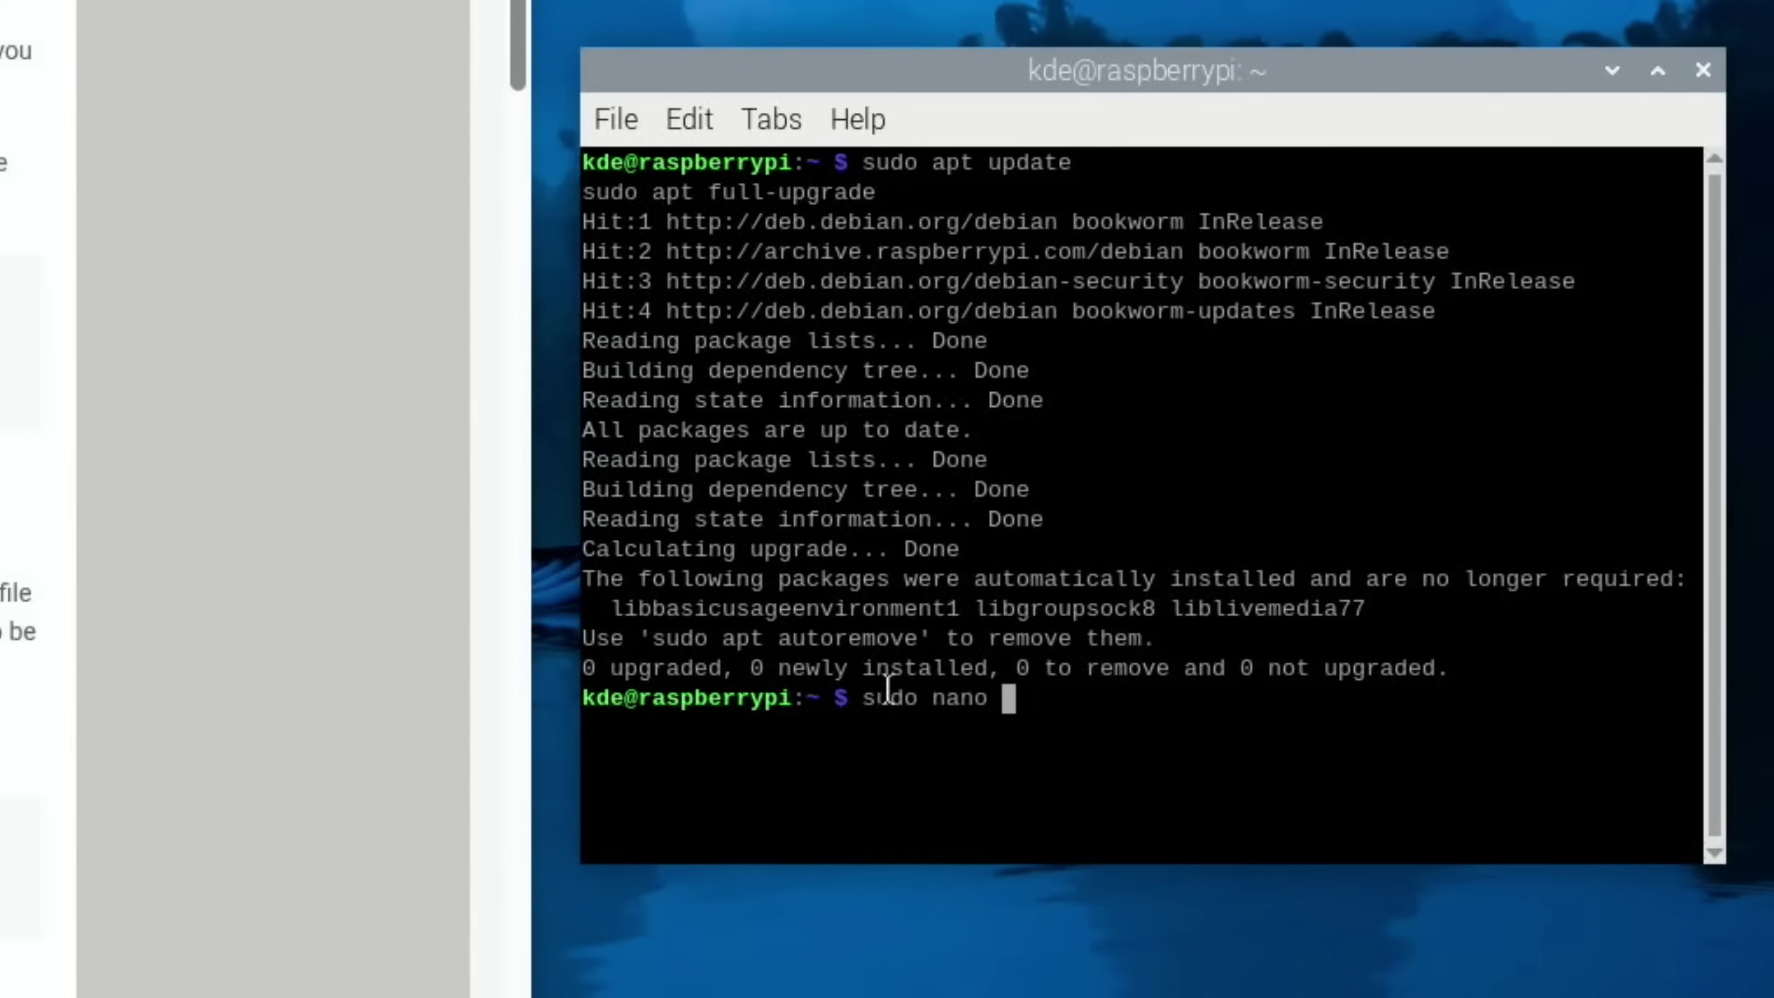
Open /etc/apt/sources.list in nano and change bookworm to trixie on the first deb line
{"action": "right_click", "coordinate": [1016, 702]}
{"action": "left_click", "coordinate": [1075, 897]}
{"action": "key", "text": "Return"}
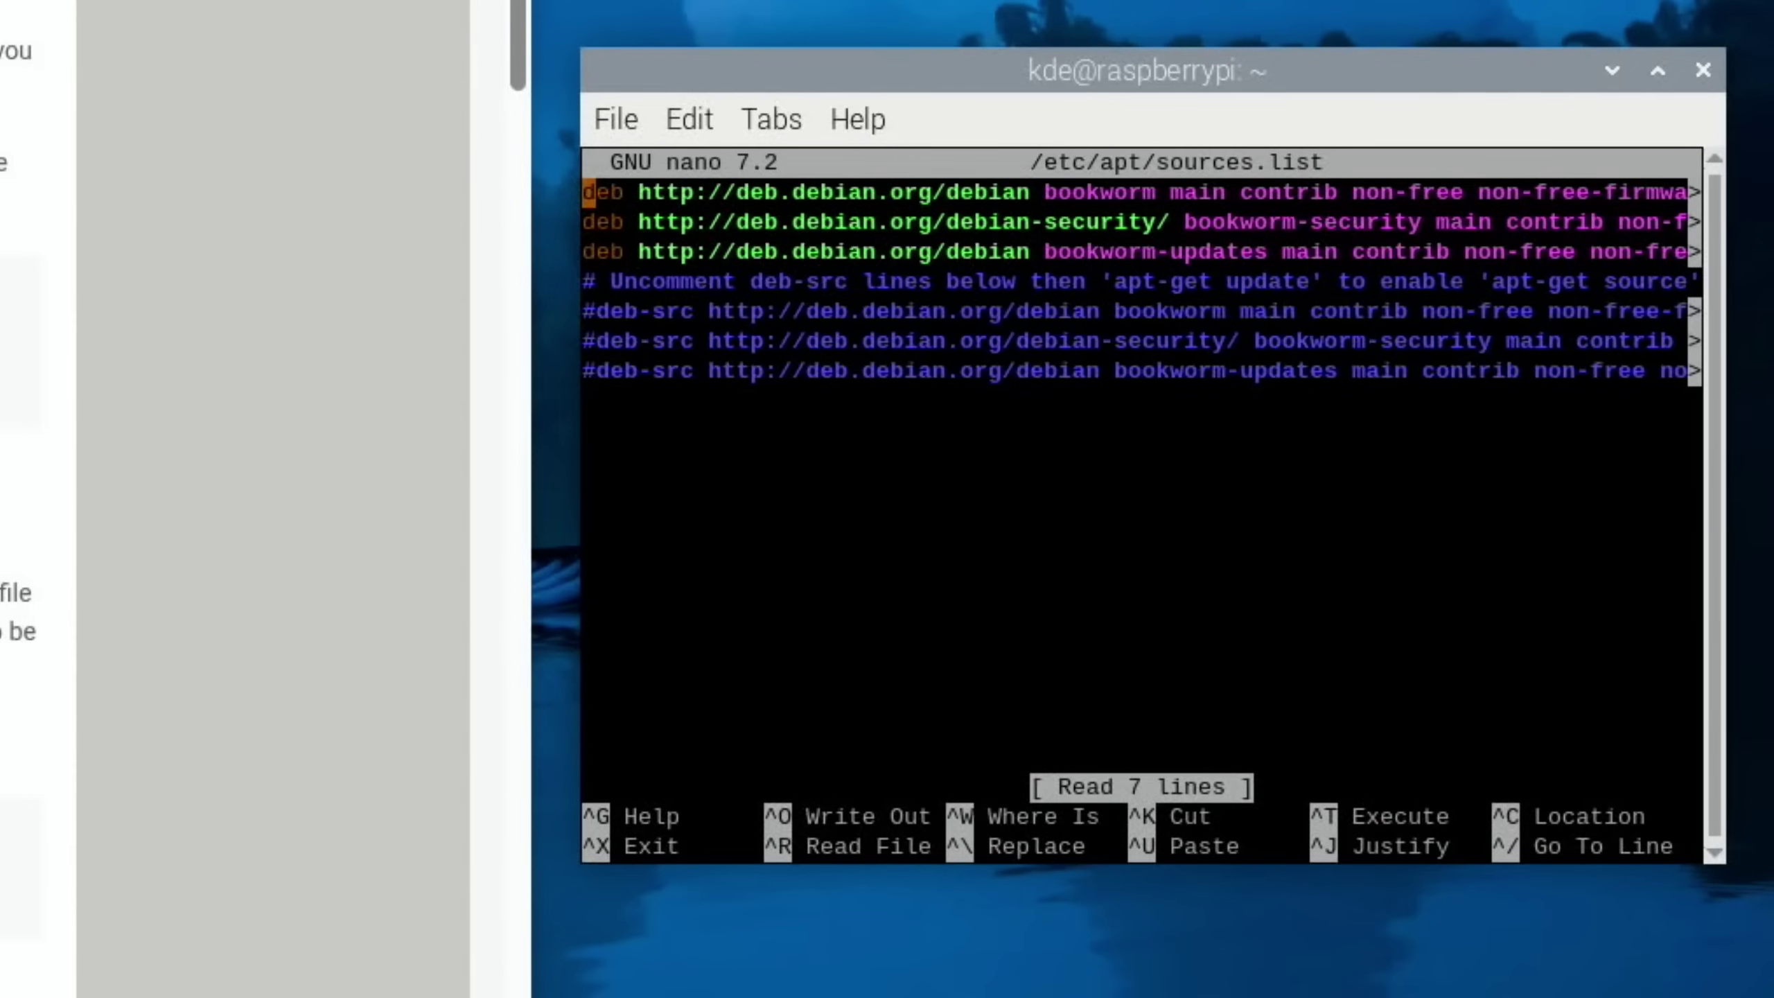
{"action": "key", "text": "Right"}
{"action": "key", "text": "Right"}
{"action": "key", "text": "Right"}
{"action": "key", "text": "Right"}
{"action": "key", "text": "Right"}
{"action": "key", "text": "Right"}
{"action": "key", "text": "Right"}
{"action": "key", "text": "Right"}
{"action": "key", "text": "Right"}
{"action": "key", "text": "Right"}
{"action": "key", "text": "Right"}
{"action": "key", "text": "Right"}
{"action": "key", "text": "Right"}
{"action": "key", "text": "Right"}
{"action": "key", "text": "Right"}
{"action": "key", "text": "Right"}
{"action": "key", "text": "Right"}
{"action": "key", "text": "Right"}
{"action": "key", "text": "Right"}
{"action": "key", "text": "Right"}
{"action": "key", "text": "Right"}
{"action": "key", "text": "Right"}
{"action": "key", "text": "Right"}
{"action": "key", "text": "Right"}
{"action": "key", "text": "Right"}
{"action": "key", "text": "Right"}
{"action": "key", "text": "Right"}
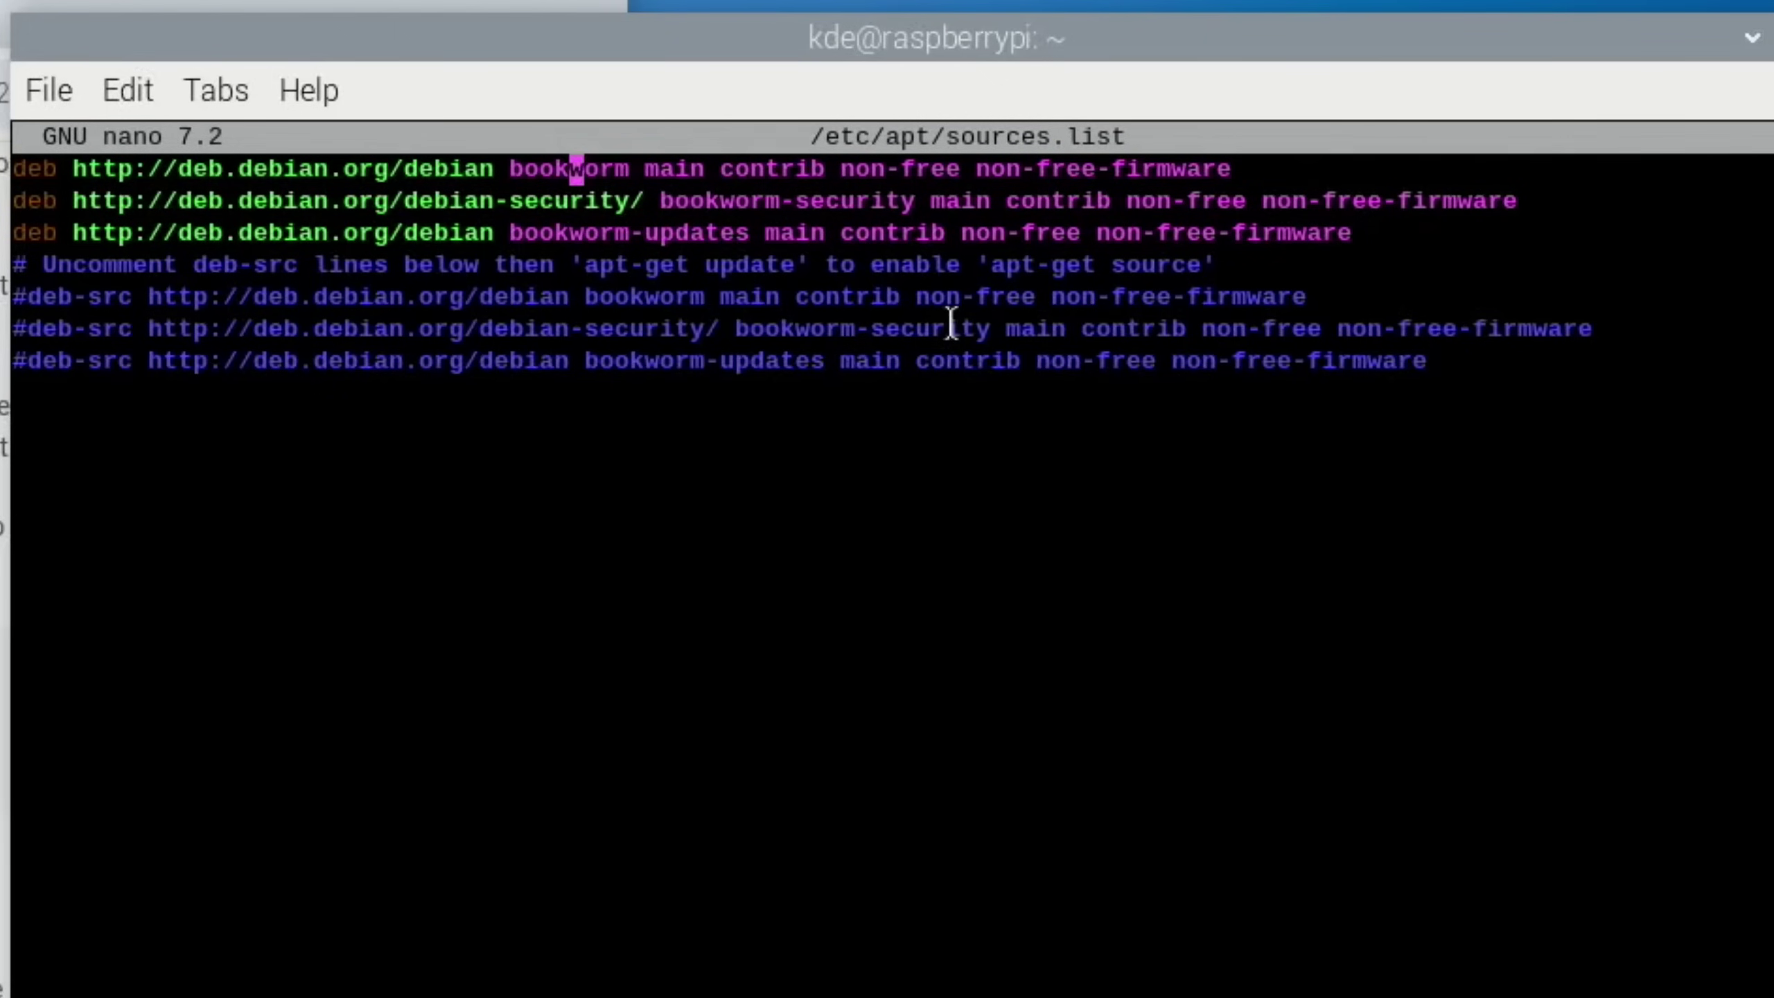
Replace bookworm with trixie on the security and updates deb lines
{"action": "key", "text": "Right"}
{"action": "key", "text": "Right"}
{"action": "key", "text": "Right"}
{"action": "key", "text": "BackSpace"}
{"action": "key", "text": "BackSpace"}
{"action": "key", "text": "BackSpace"}
{"action": "key", "text": "BackSpace"}
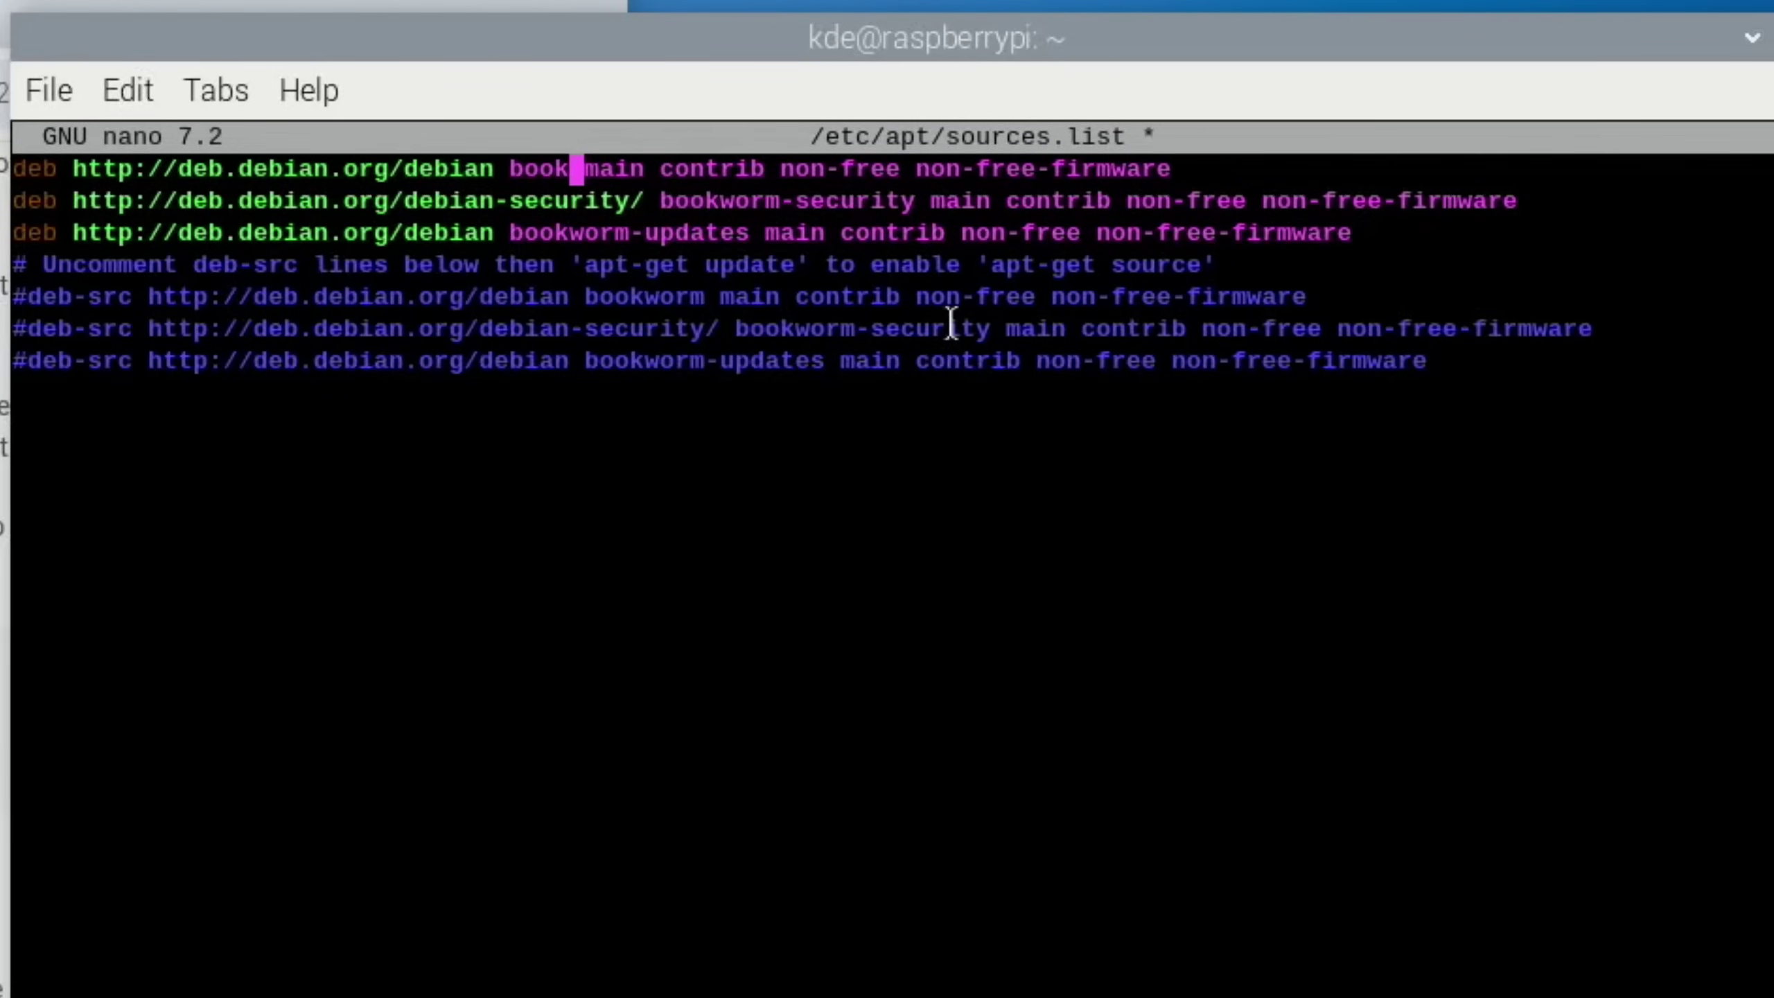
{"action": "key", "text": "BackSpace"}
{"action": "key", "text": "BackSpace"}
{"action": "key", "text": "BackSpace"}
{"action": "key", "text": "BackSpace"}
{"action": "type", "text": "trixie"}
{"action": "key", "text": "Down"}
{"action": "key", "text": "Right"}
{"action": "key", "text": "Right"}
{"action": "key", "text": "Right"}
{"action": "key", "text": "Right"}
{"action": "key", "text": "Right"}
{"action": "key", "text": "Right"}
{"action": "key", "text": "Right"}
{"action": "key", "text": "Right"}
{"action": "key", "text": "Right"}
{"action": "key", "text": "Right"}
{"action": "key", "text": "Right"}
{"action": "key", "text": "BackSpace"}
{"action": "key", "text": "BackSpace"}
{"action": "key", "text": "BackSpace"}
{"action": "key", "text": "BackSpace"}
{"action": "key", "text": "BackSpace"}
{"action": "key", "text": "BackSpace"}
{"action": "key", "text": "BackSpace"}
{"action": "key", "text": "BackSpace"}
{"action": "type", "text": "trixie"}
{"action": "key", "text": "Down"}
{"action": "key", "text": "Left"}
{"action": "key", "text": "Left"}
{"action": "key", "text": "Left"}
{"action": "key", "text": "Left"}
{"action": "key", "text": "Left"}
{"action": "key", "text": "Left"}
{"action": "key", "text": "Left"}
{"action": "key", "text": "Left"}
{"action": "key", "text": "BackSpace"}
{"action": "key", "text": "BackSpace"}
{"action": "key", "text": "BackSpace"}
{"action": "key", "text": "BackSpace"}
{"action": "key", "text": "BackSpace"}
{"action": "key", "text": "BackSpace"}
{"action": "key", "text": "BackSpace"}
{"action": "key", "text": "BackSpace"}
{"action": "type", "text": "trixie"}
{"action": "key", "text": "Down"}
{"action": "key", "text": "Down"}
{"action": "key", "text": "Down"}
{"action": "key", "text": "Down"}
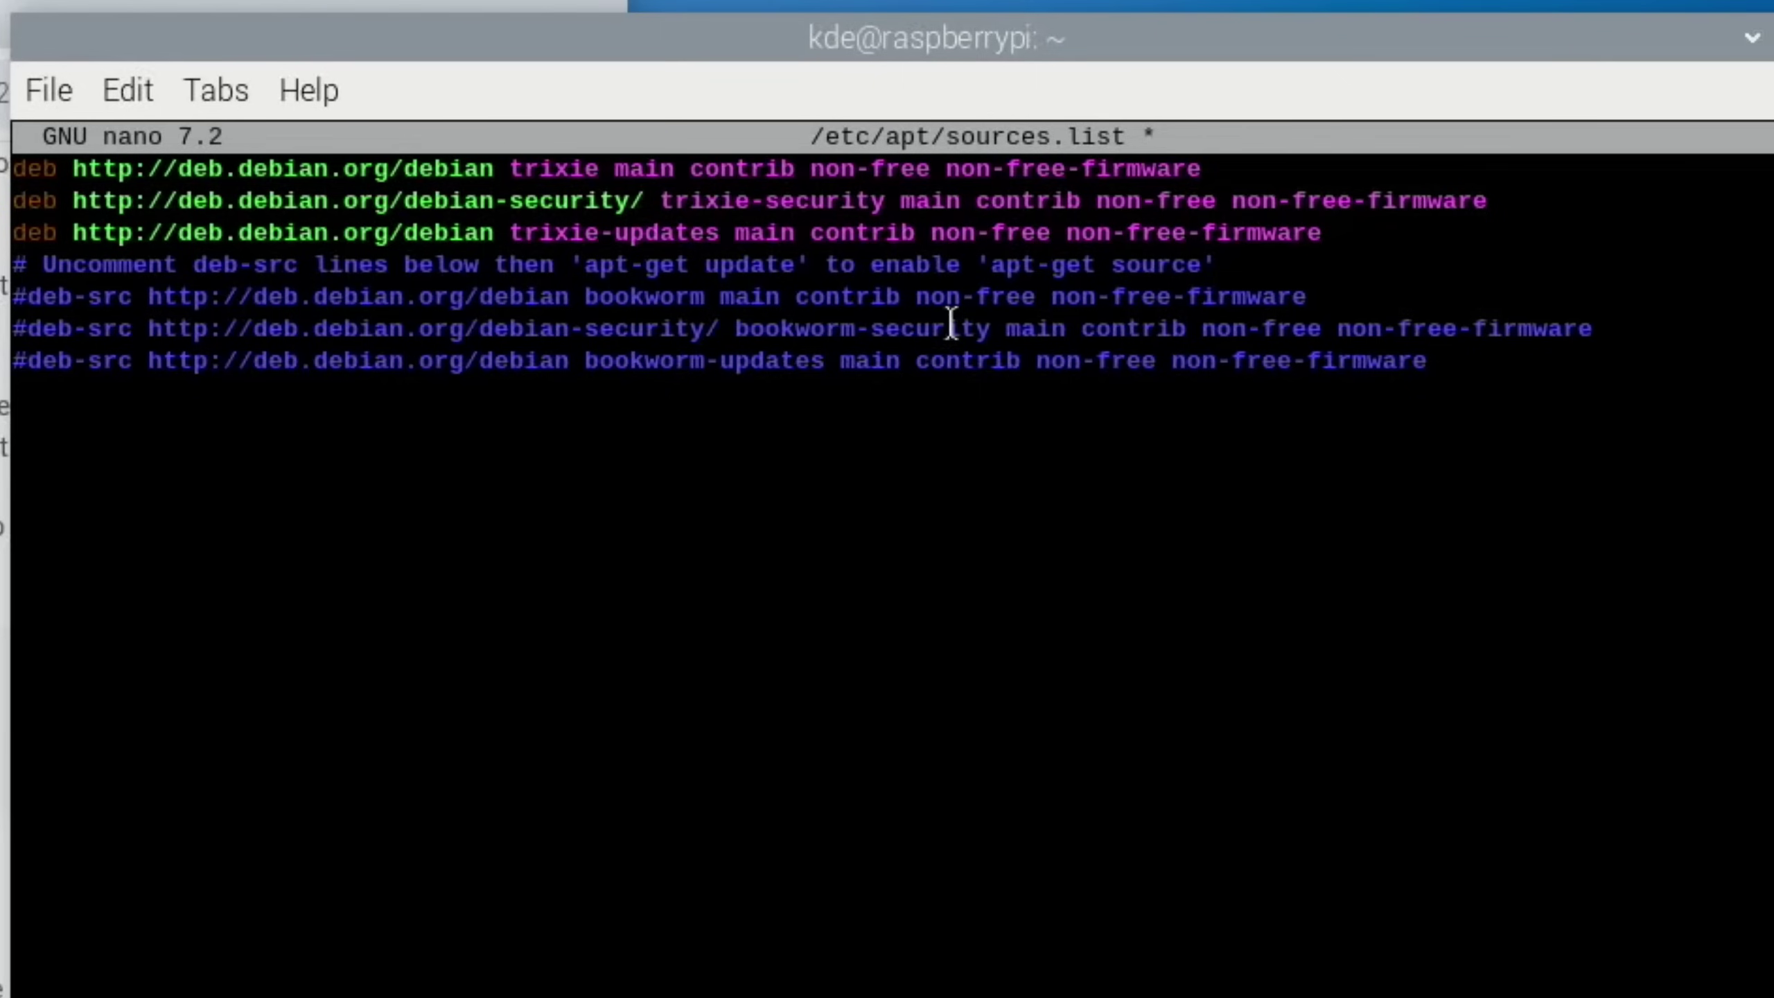
Save the edited sources.list and exit nano
{"action": "key", "text": "ctrl+x"}
{"action": "key", "text": "y"}
{"action": "key", "text": "Return"}
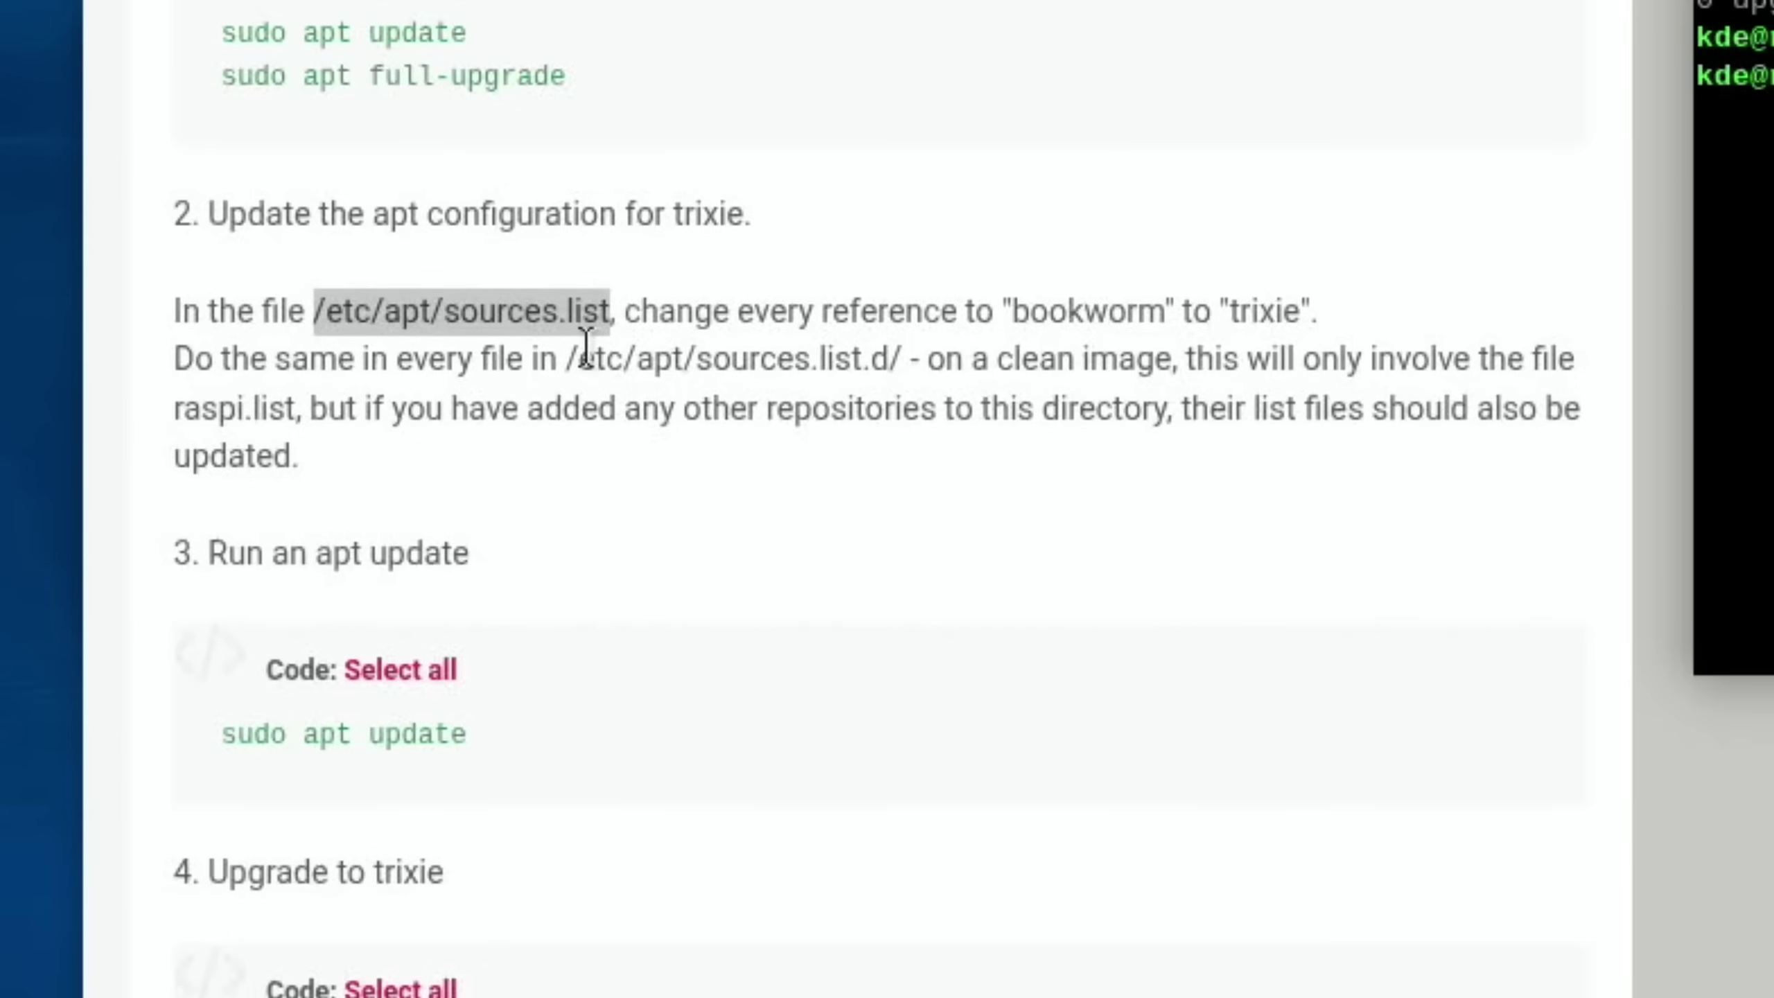
Copy /etc/apt/sources.list.d/ from the guide and run sudo nano with that path
{"action": "left_click_drag", "start_coordinate": [565, 360], "coordinate": [916, 359]}
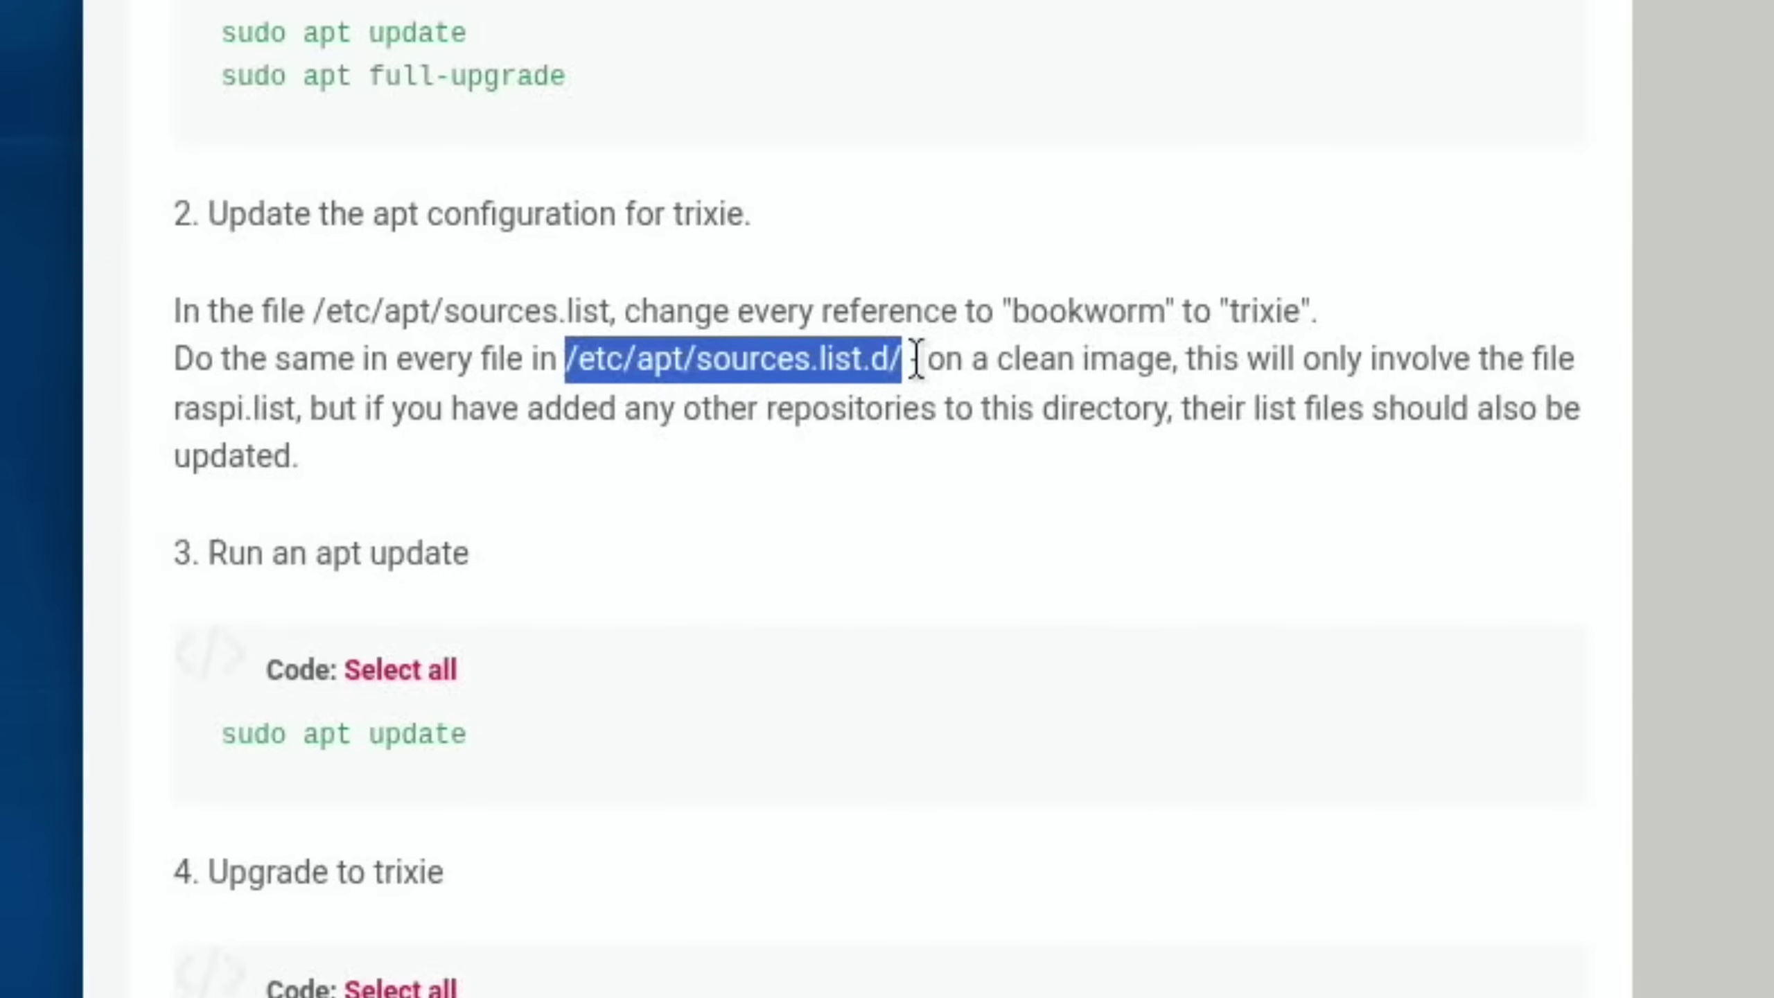
{"action": "right_click", "coordinate": [718, 346]}
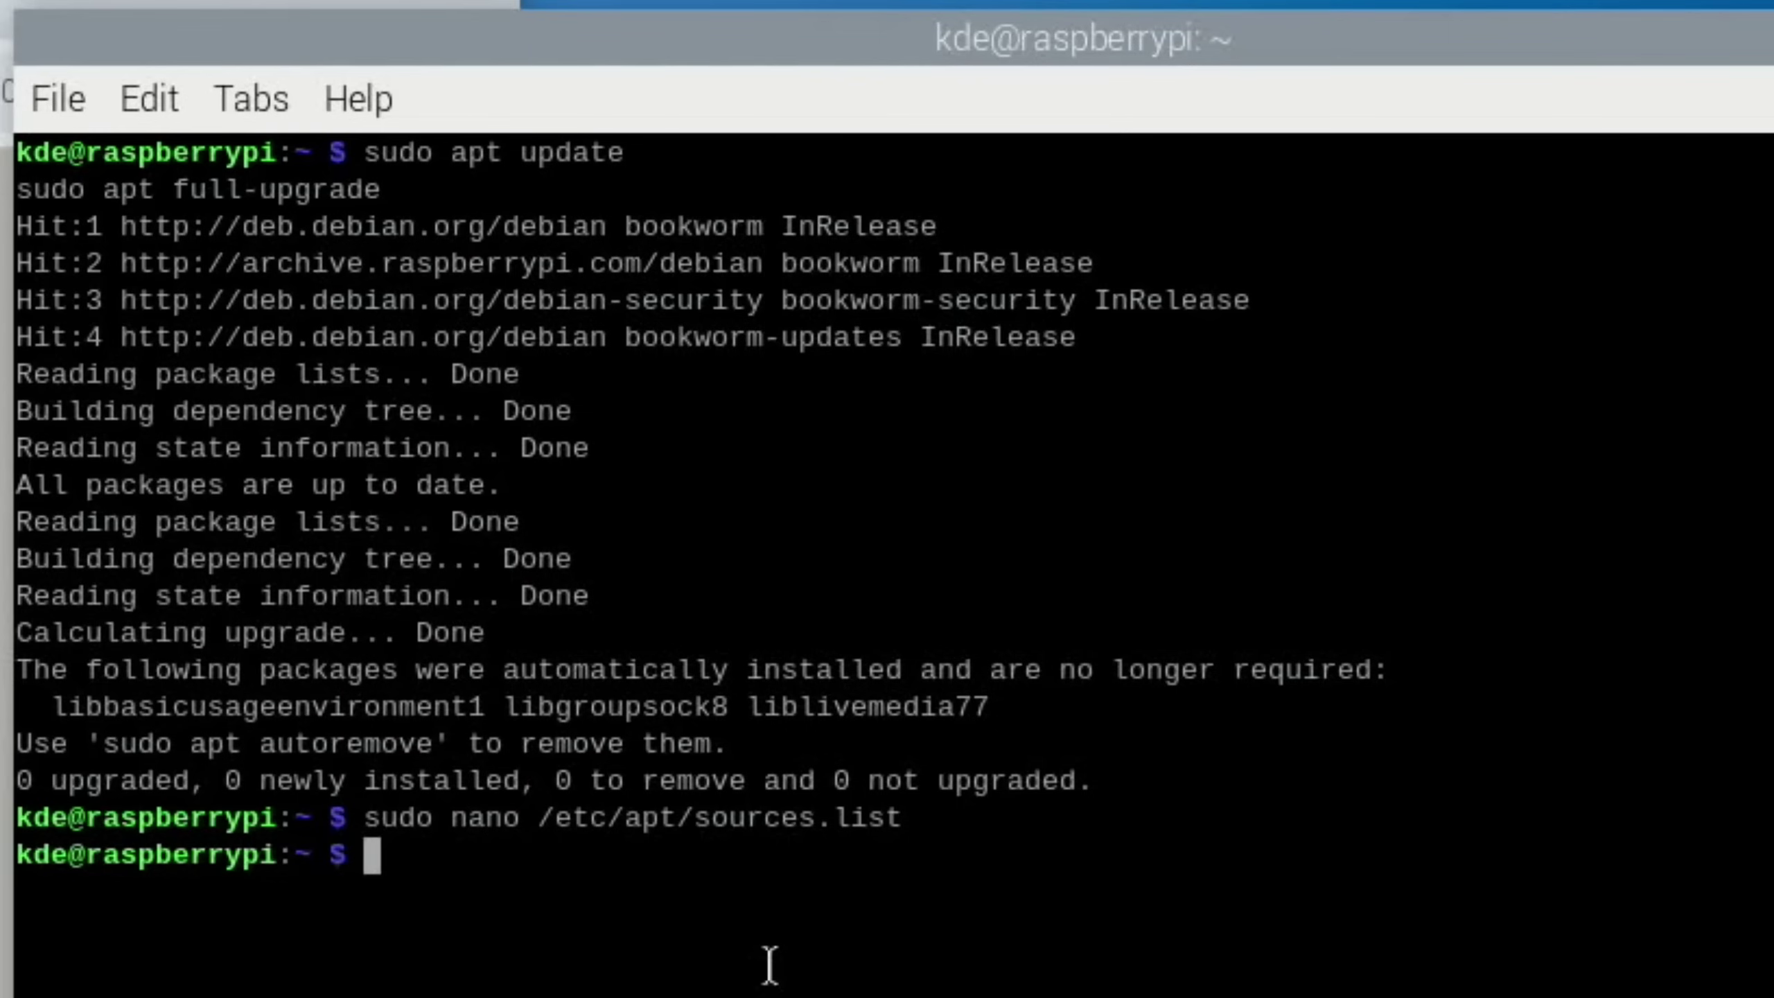
{"action": "type", "text": "sudo nano"}
{"action": "right_click", "coordinate": [623, 869]}
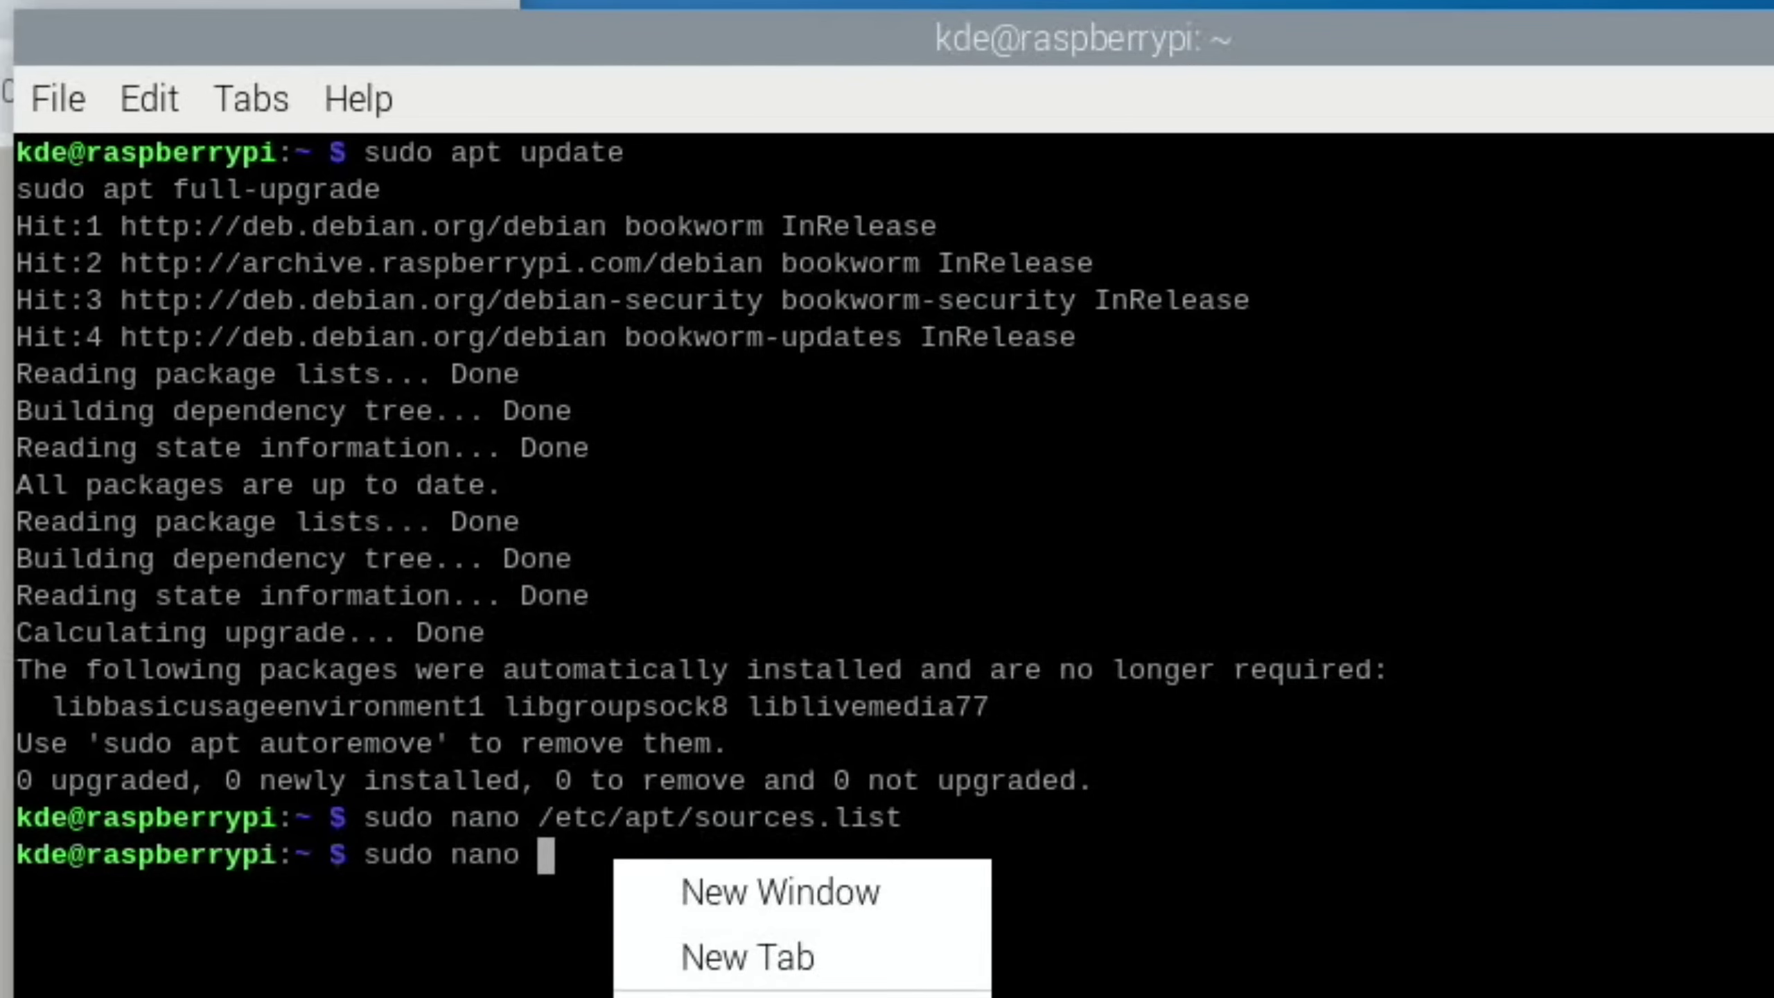
{"action": "left_click", "coordinate": [699, 995]}
{"action": "key", "text": "Return"}
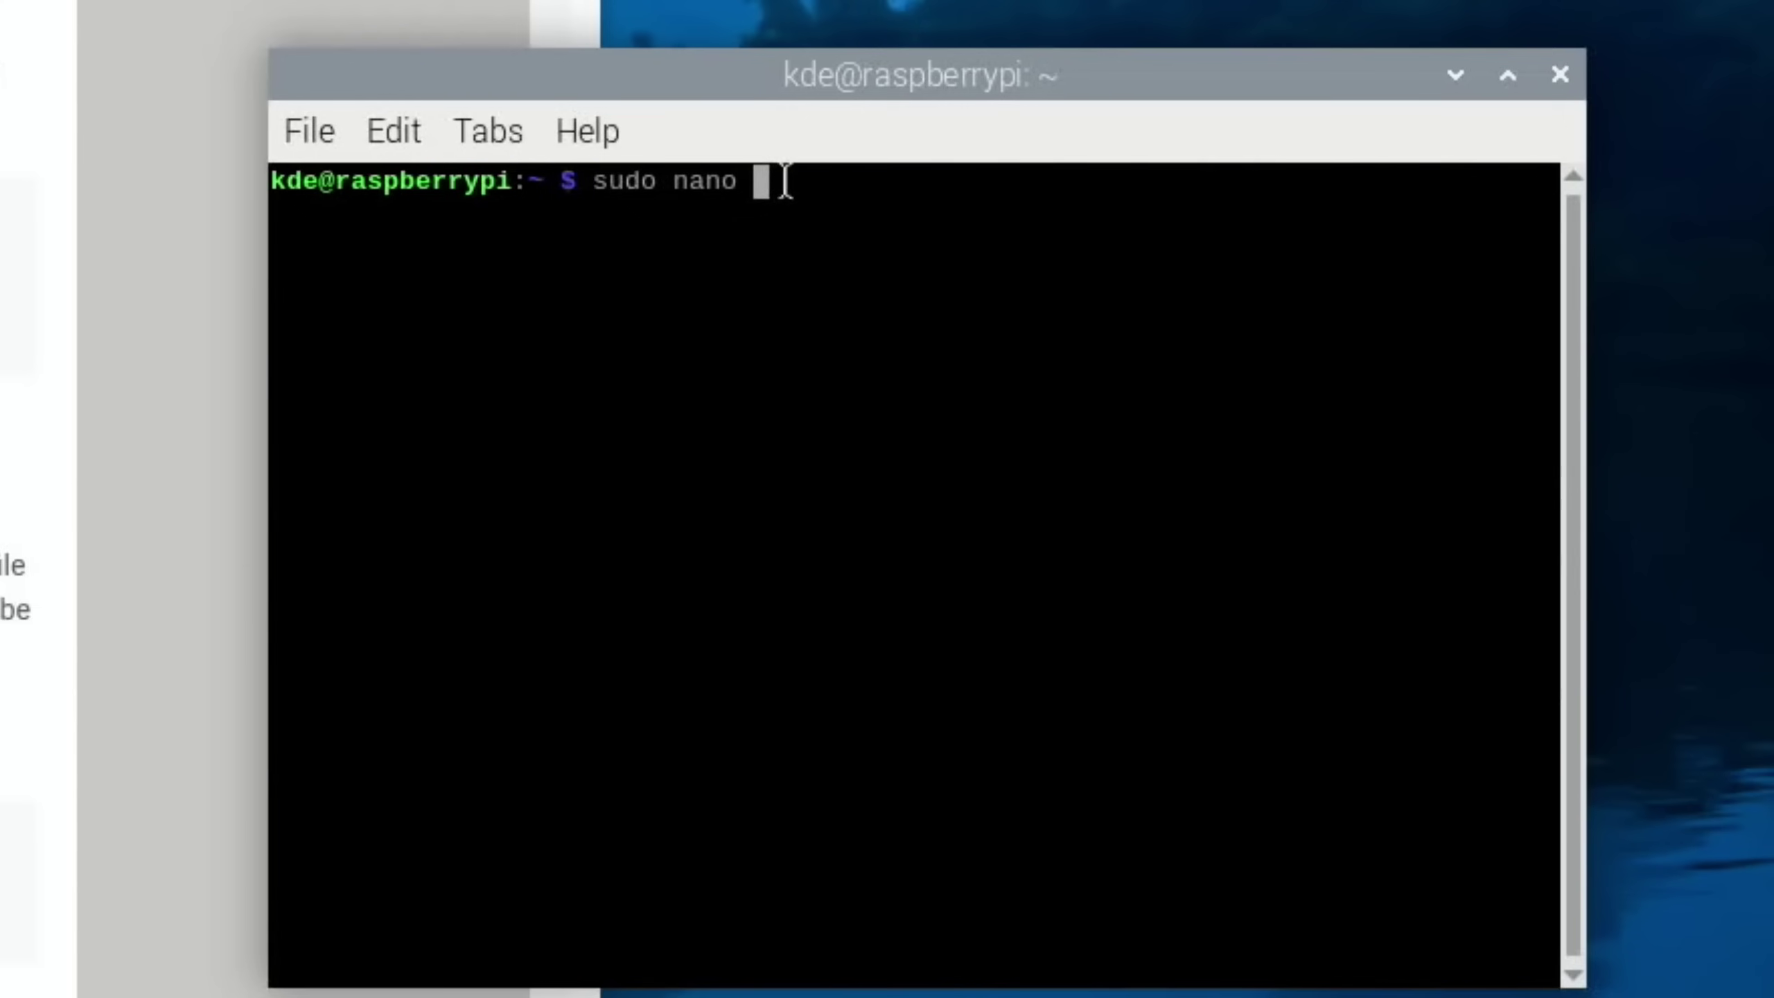
Paste the path at the prompt again and run the nano command, which waits for keyboard input
{"action": "right_click", "coordinate": [817, 361]}
{"action": "left_click", "coordinate": [877, 459]}
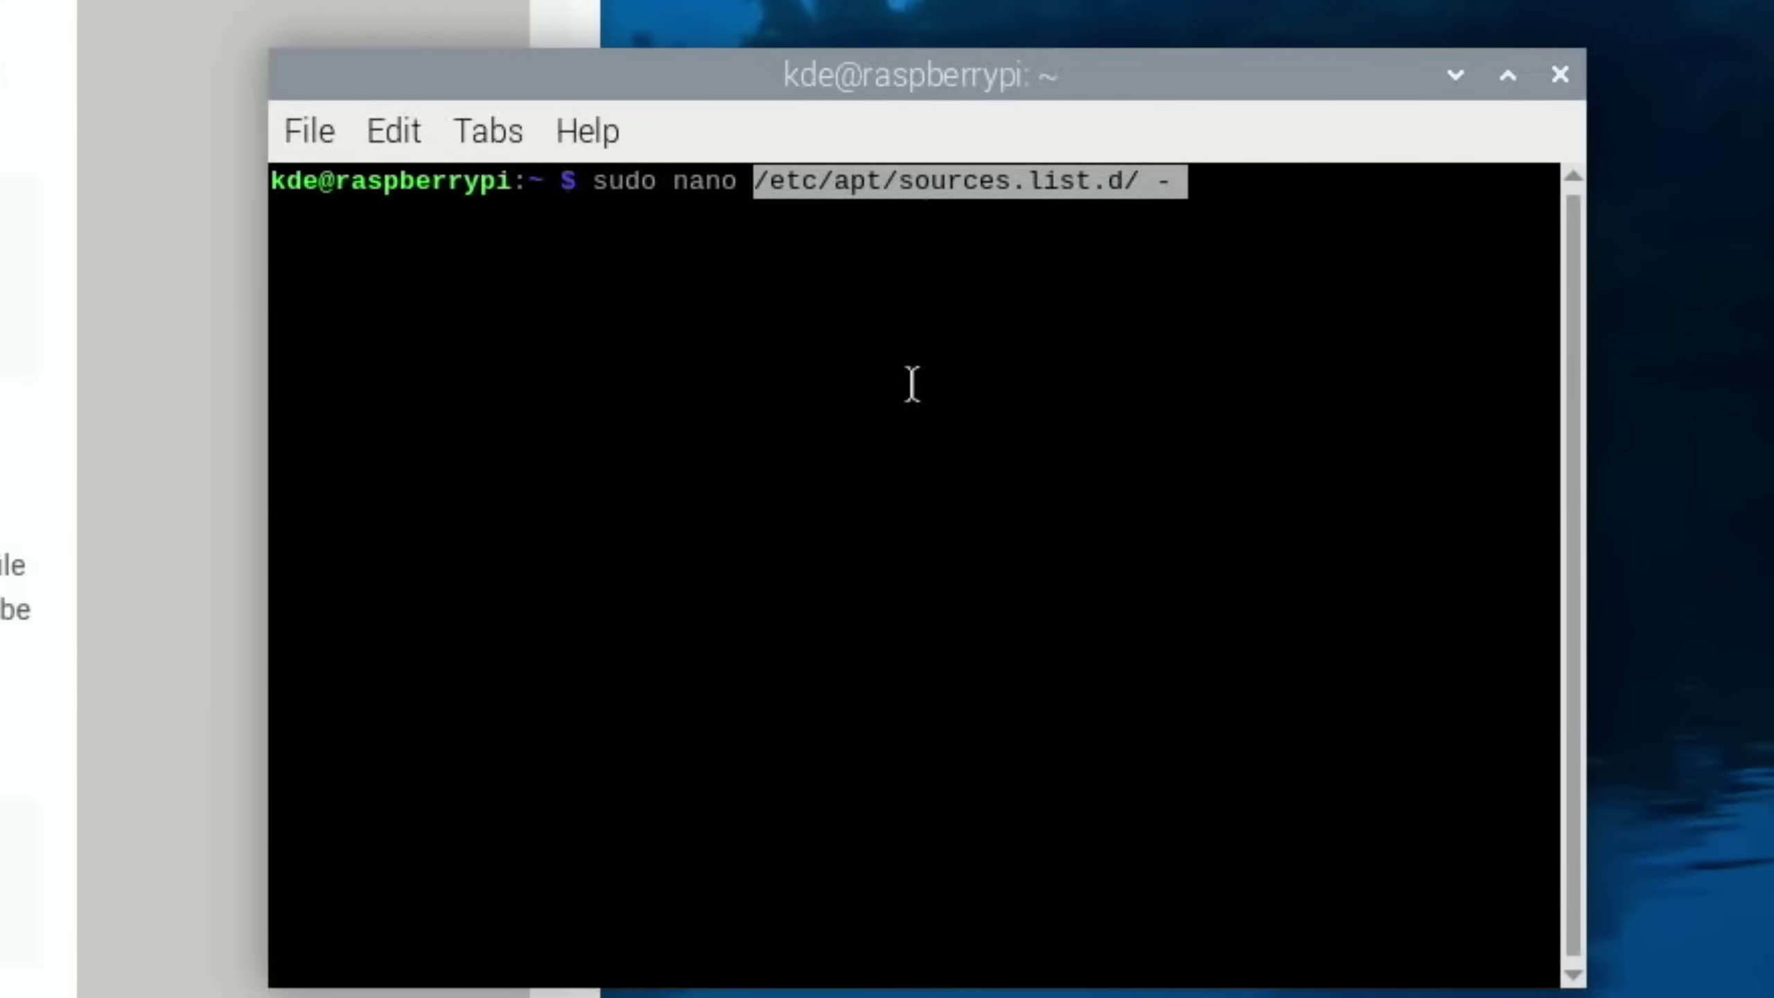
{"action": "key", "text": "Return"}
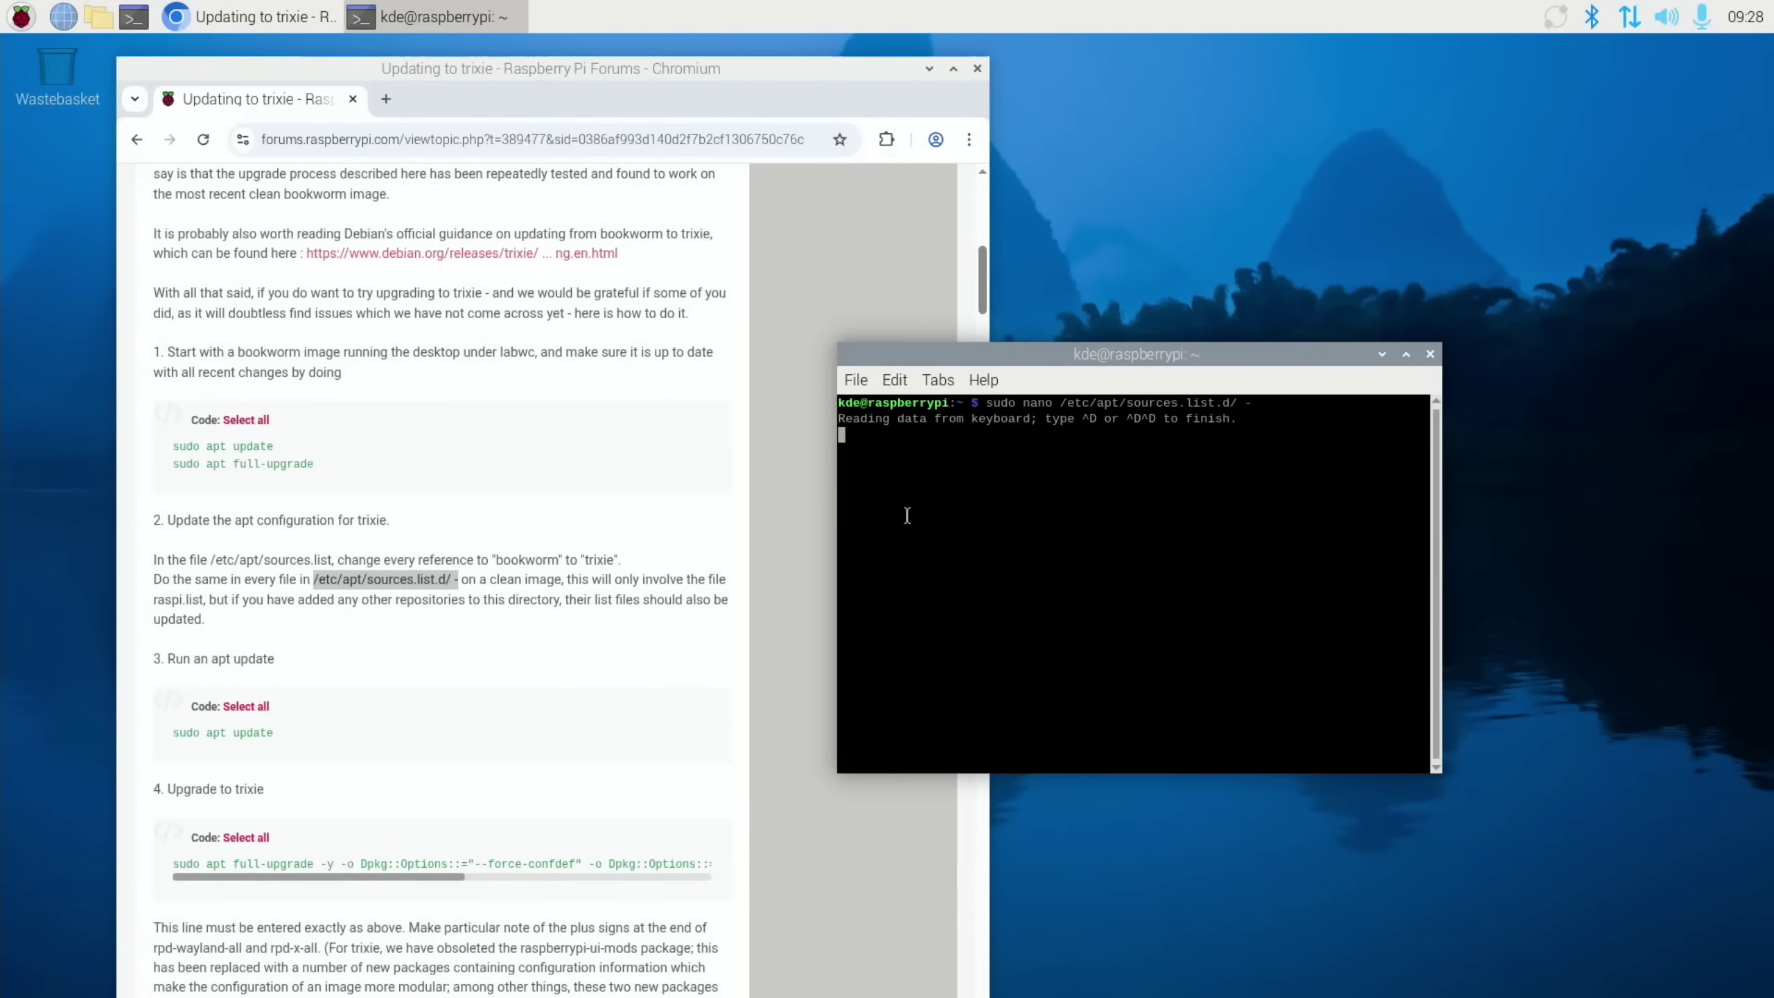
Close the stuck terminal, browse to /etc/apt/sources.list.d in the file manager, and open raspi.list
{"action": "left_click", "coordinate": [1427, 353]}
{"action": "left_click", "coordinate": [99, 16]}
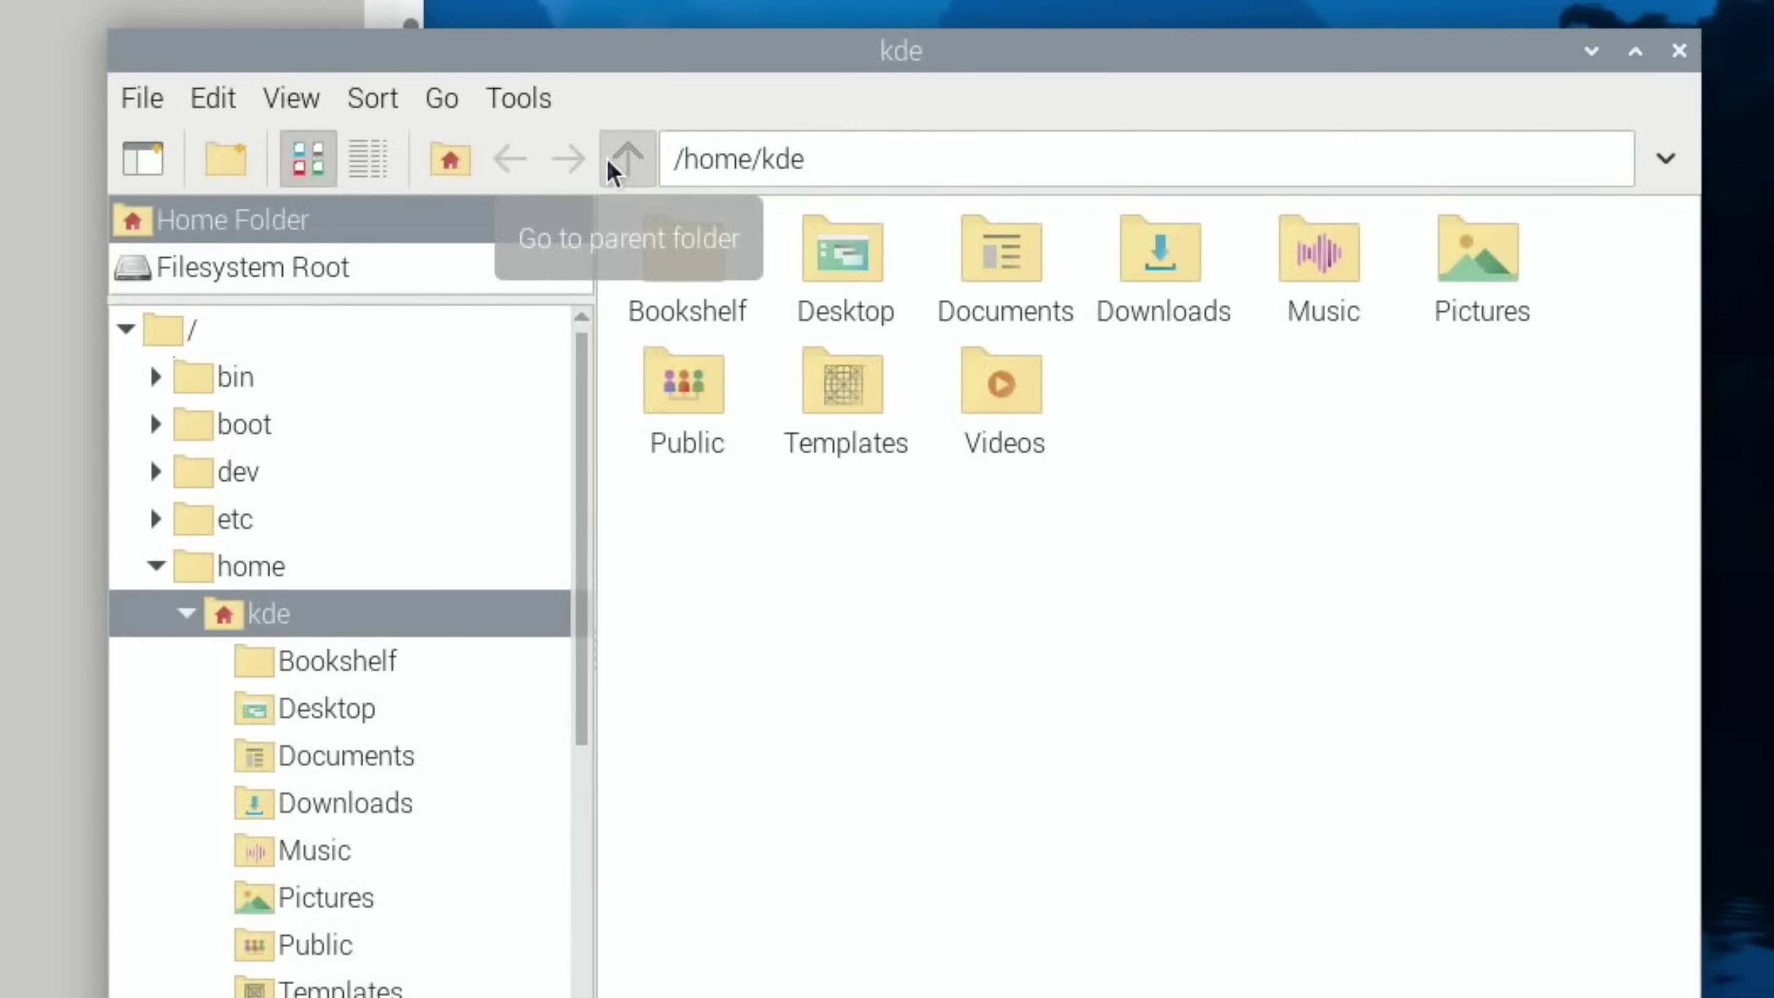
{"action": "left_click", "coordinate": [158, 326]}
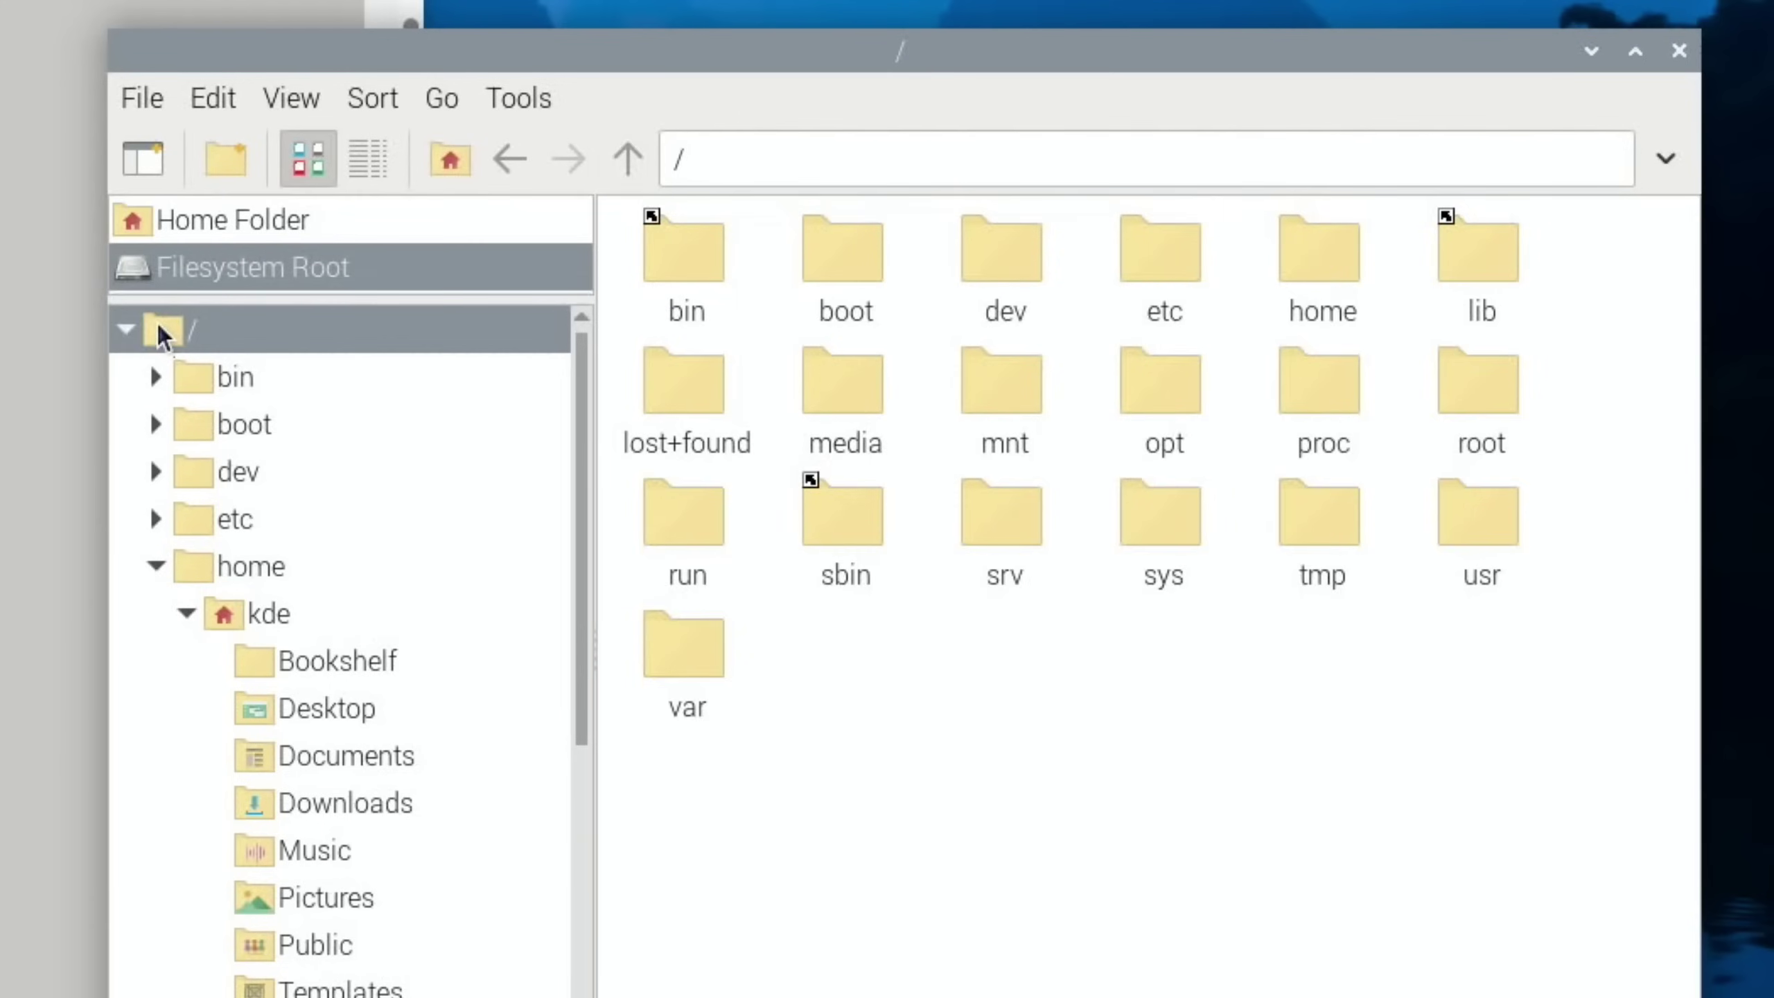
{"action": "double_click", "coordinate": [1132, 259]}
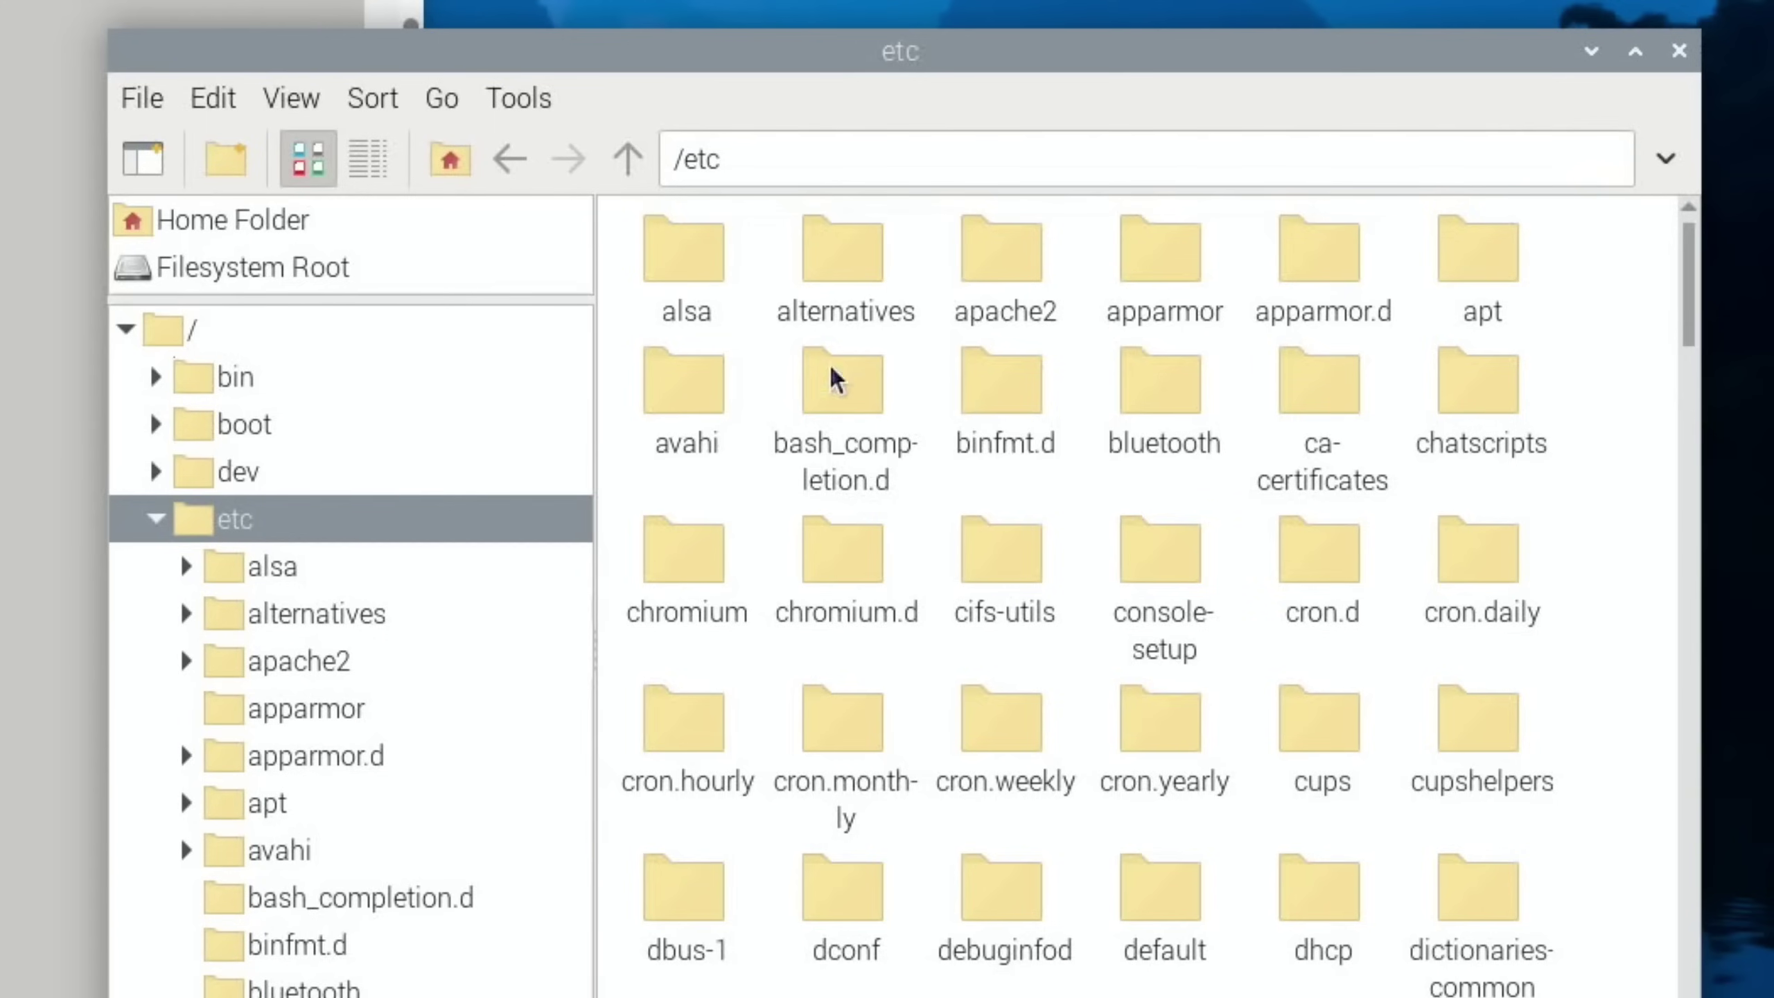
{"action": "double_click", "coordinate": [1478, 251]}
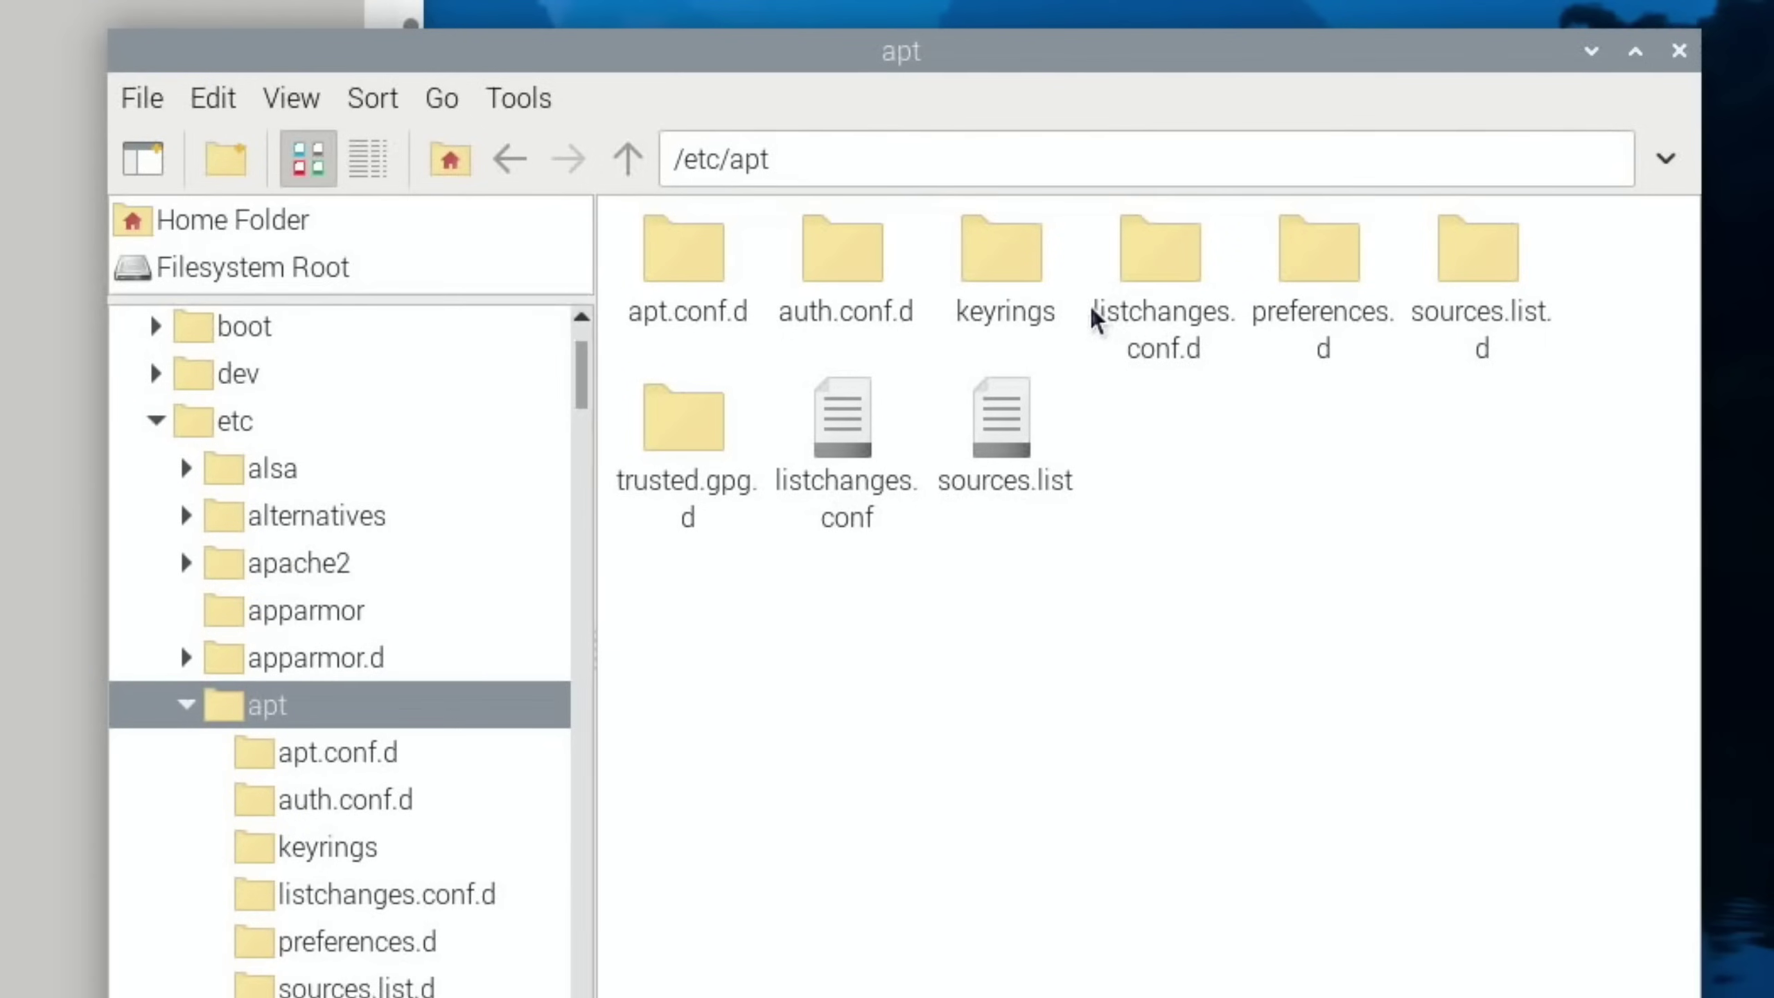
{"action": "double_click", "coordinate": [1488, 260]}
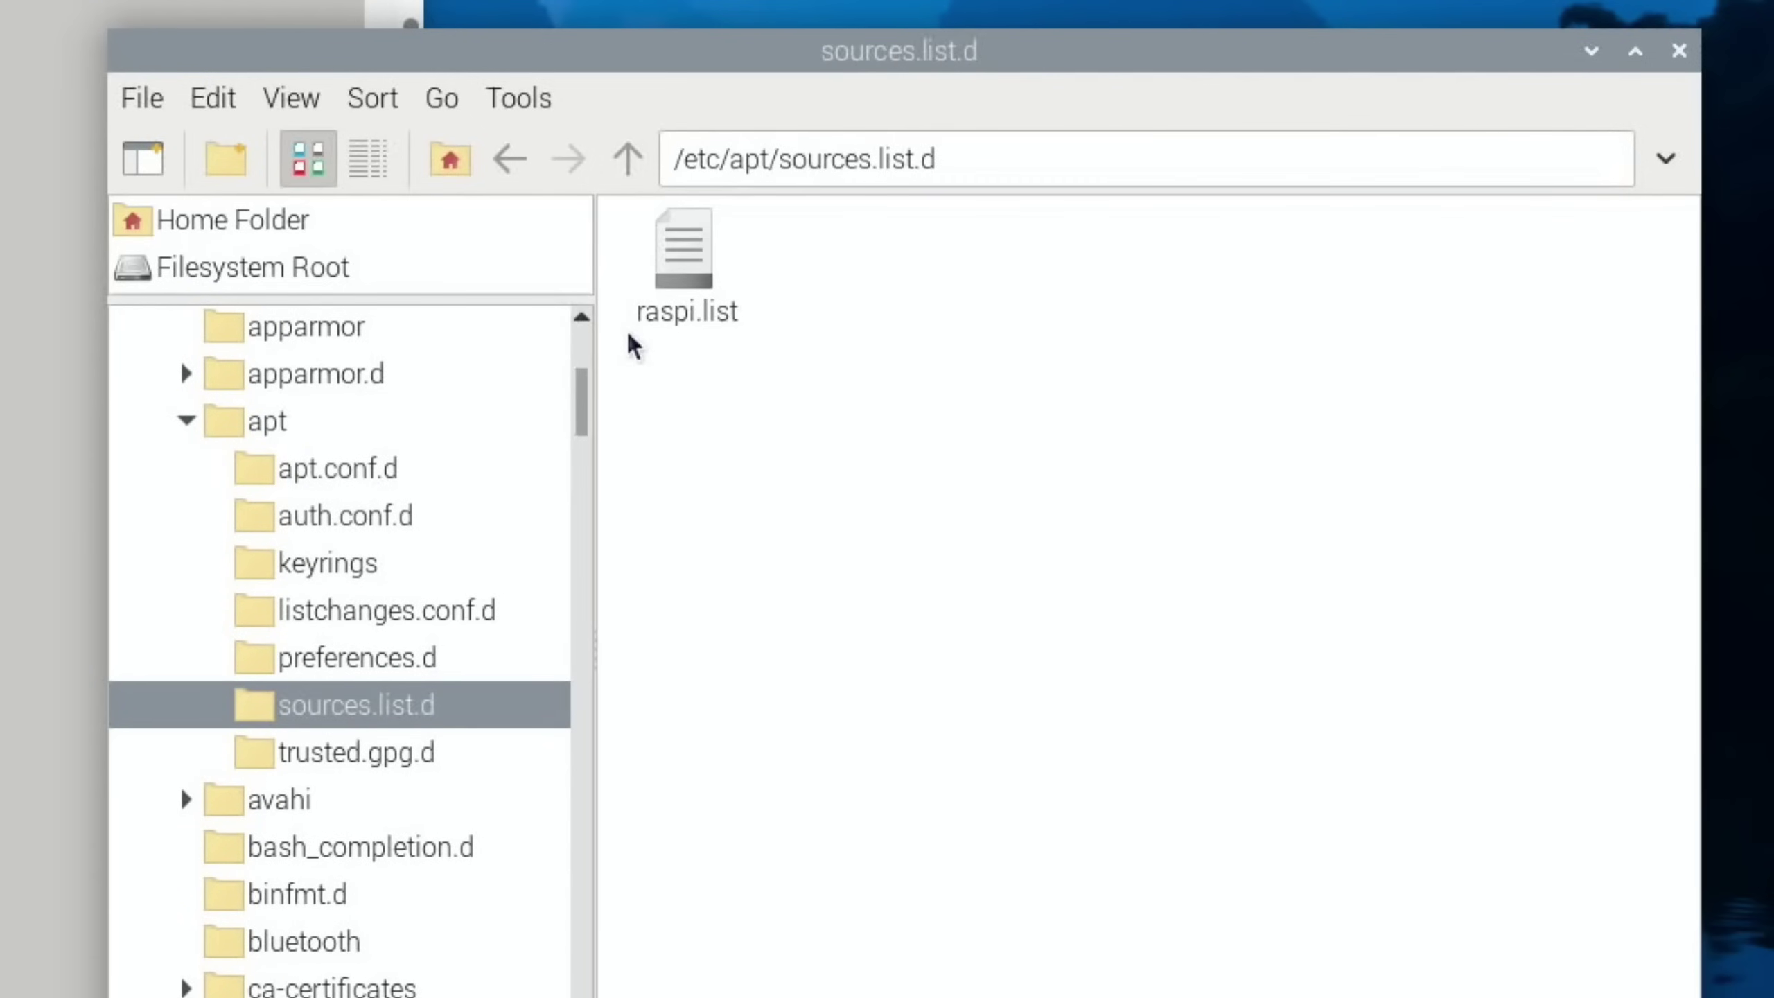
{"action": "double_click", "coordinate": [681, 252]}
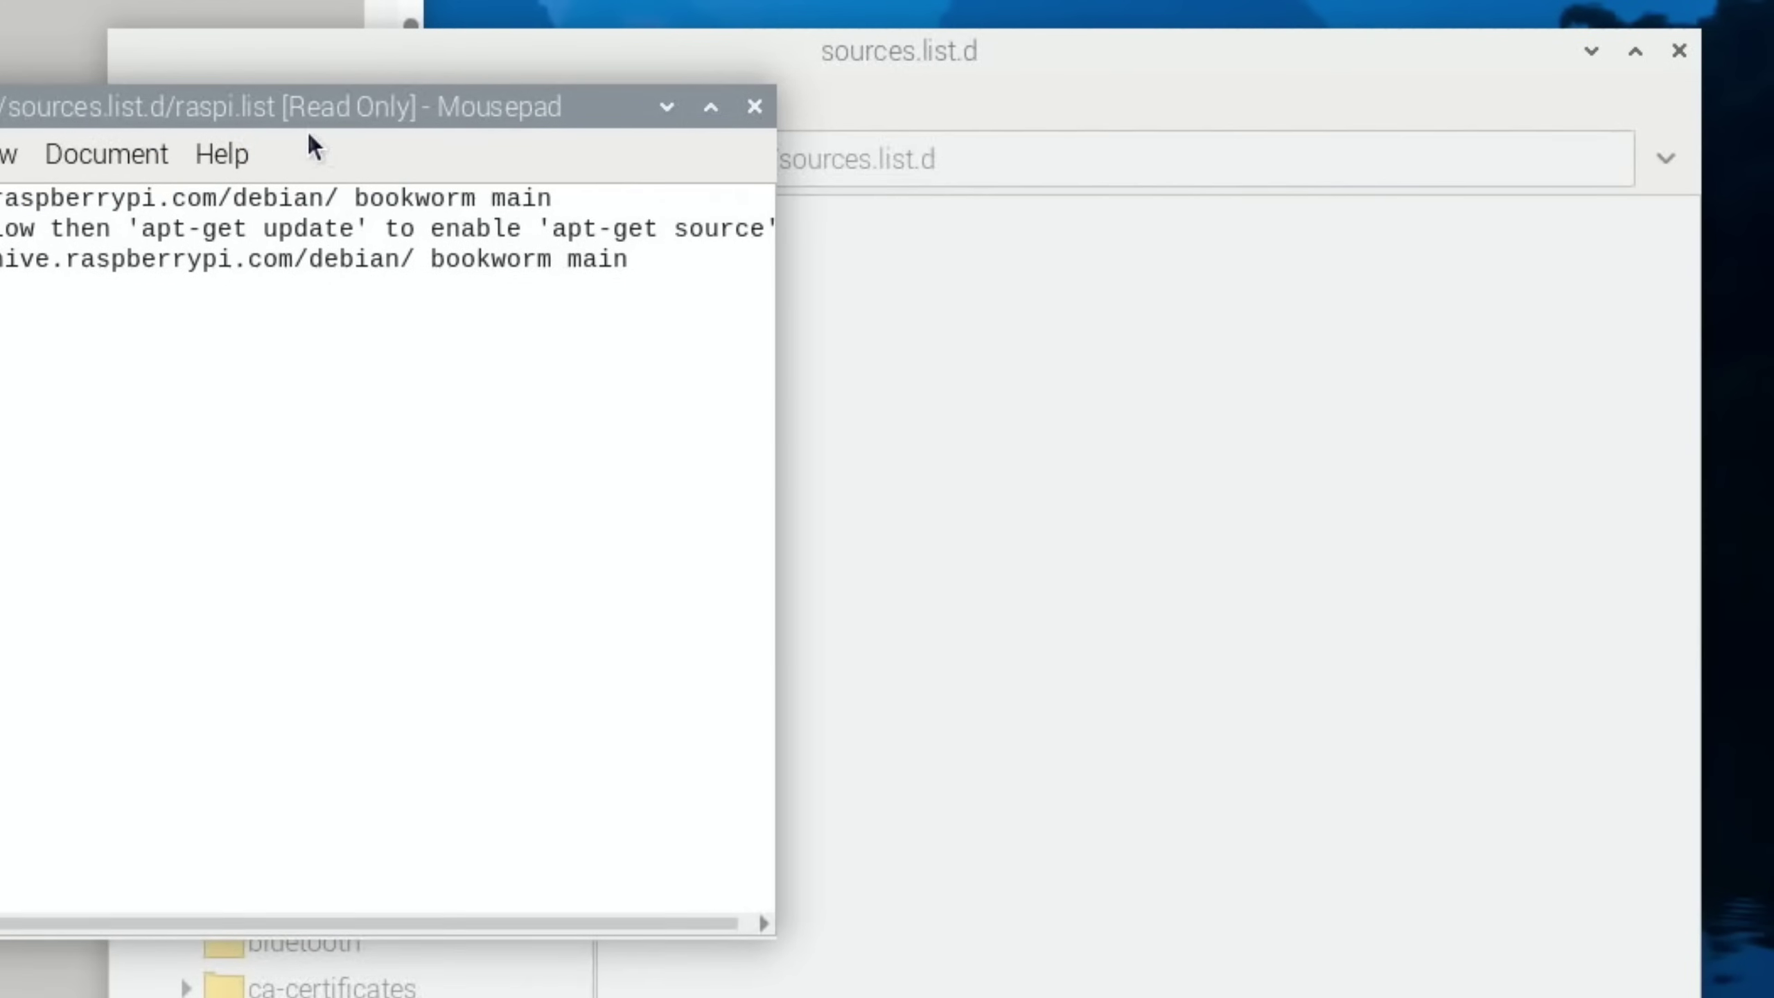
{"action": "left_click_drag", "start_coordinate": [307, 113], "coordinate": [811, 308]}
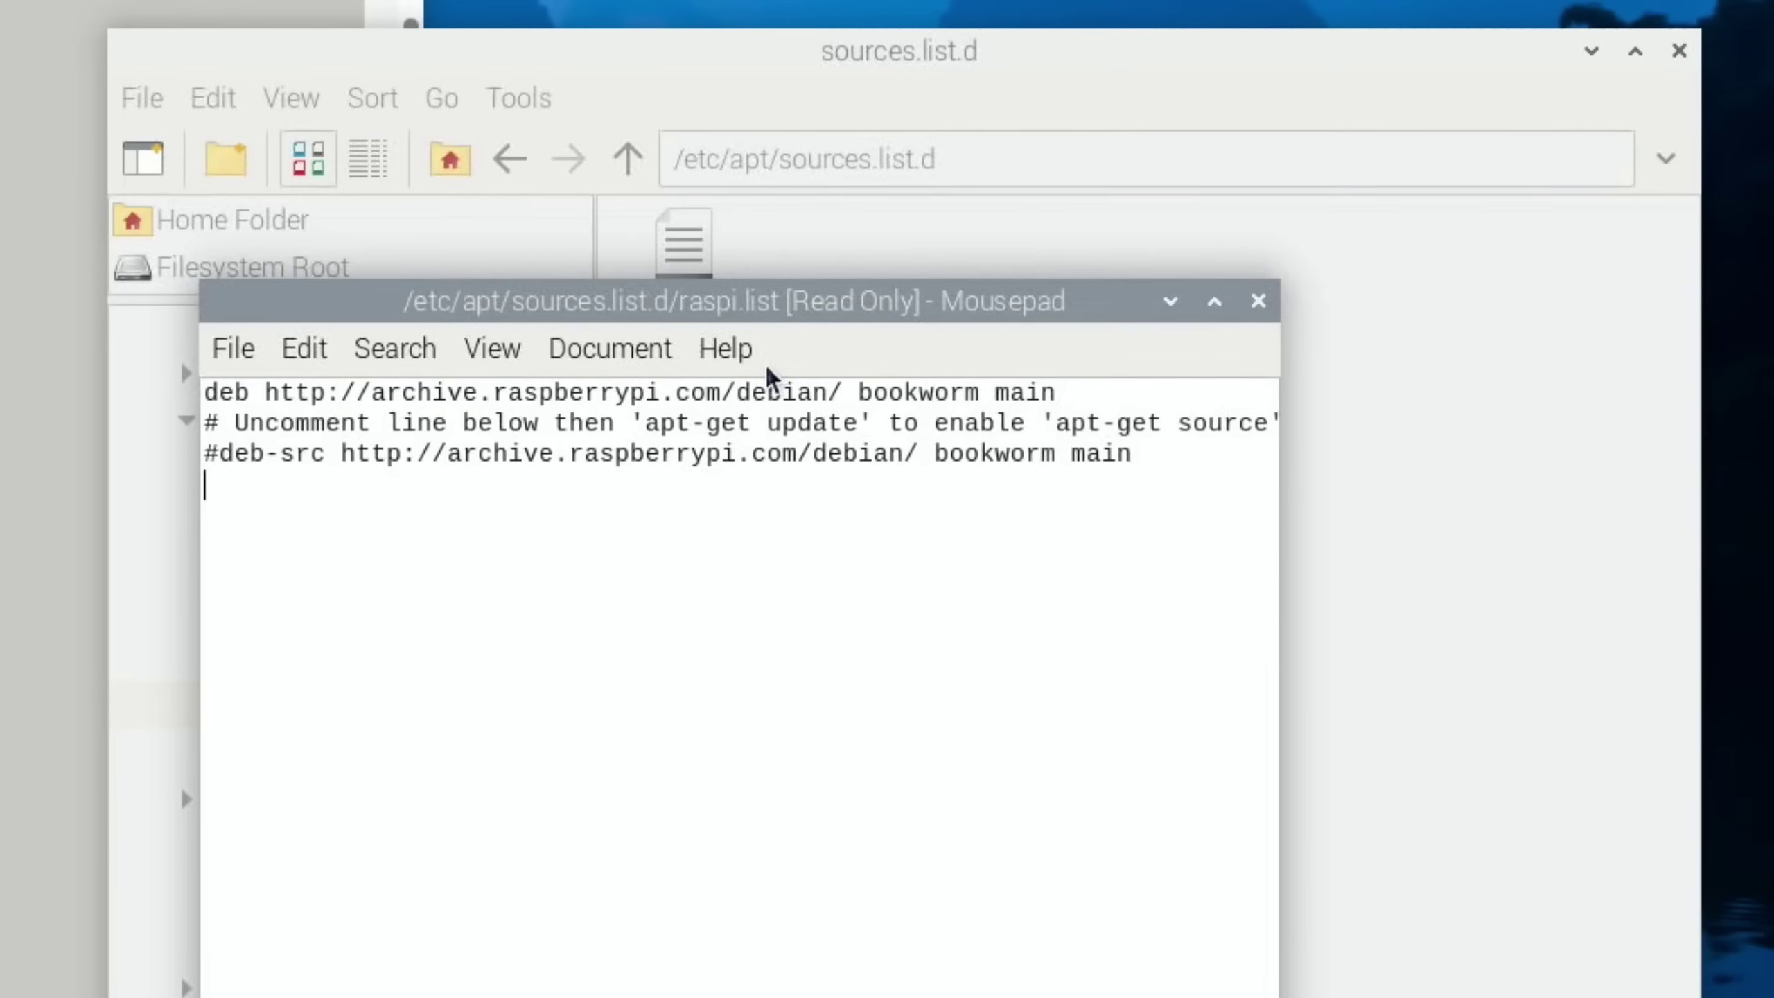
Close the raspi.list viewer and open a new terminal with sudo nano typed
{"action": "left_click", "coordinate": [1258, 301]}
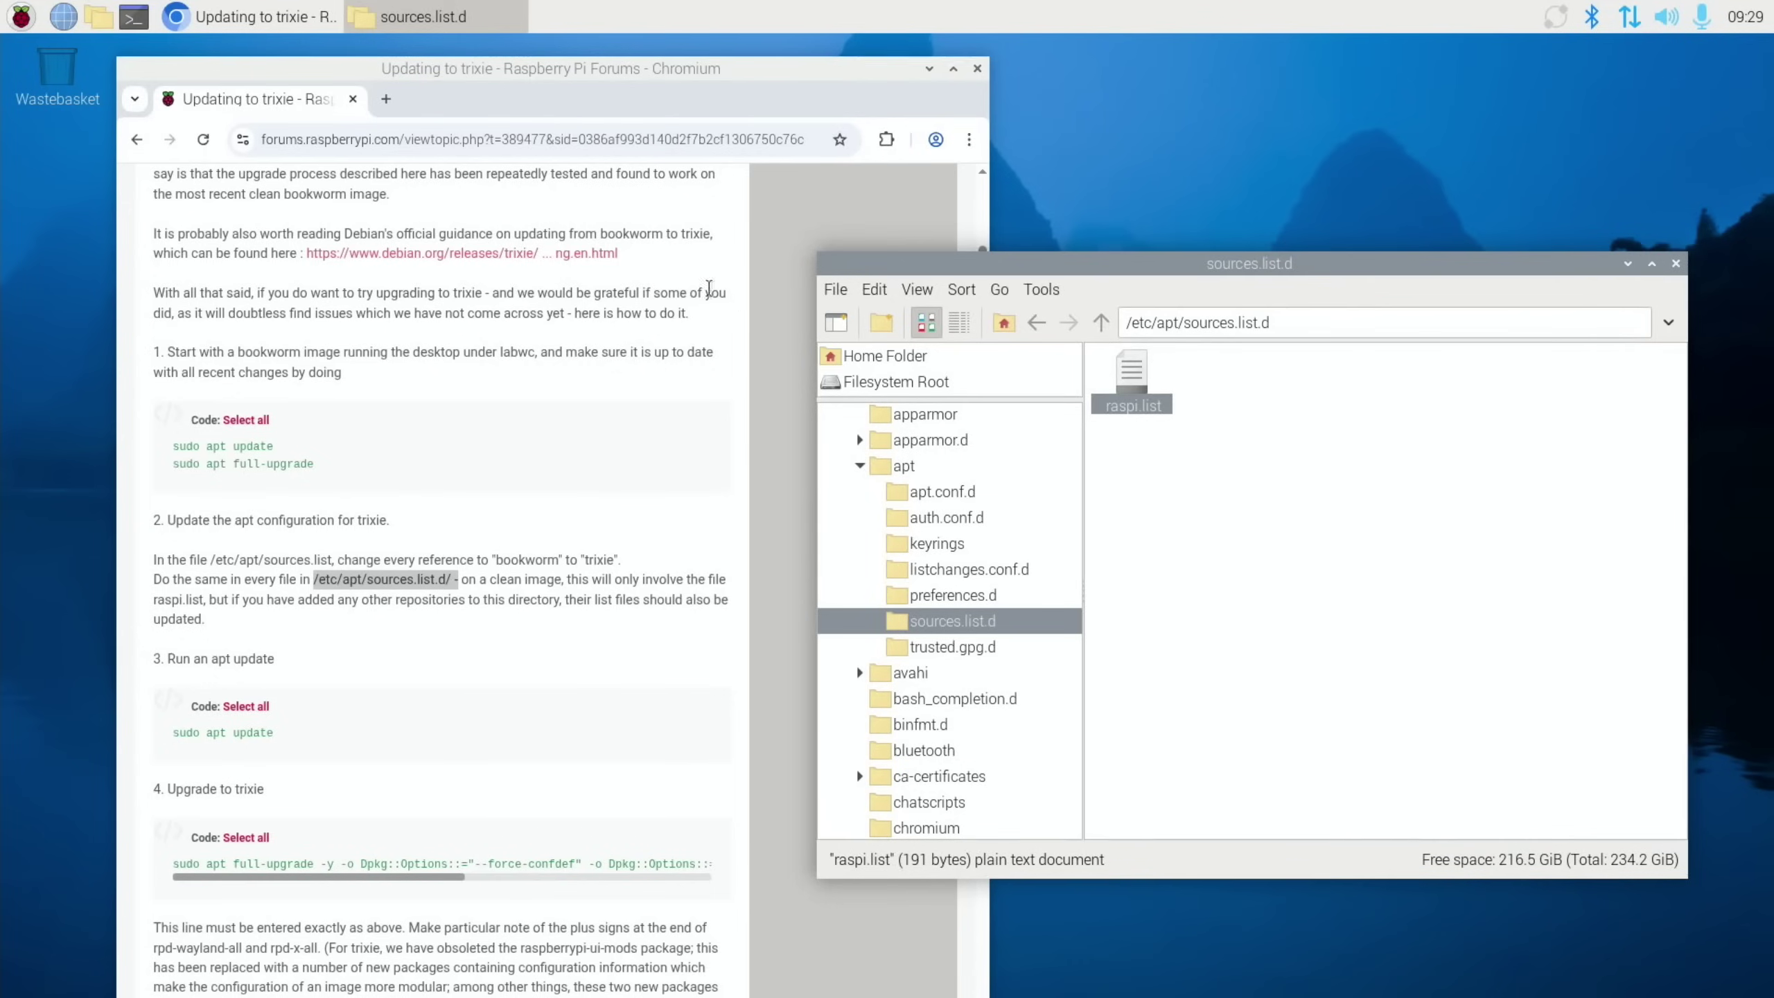
{"action": "key", "text": "ctrl+alt+t"}
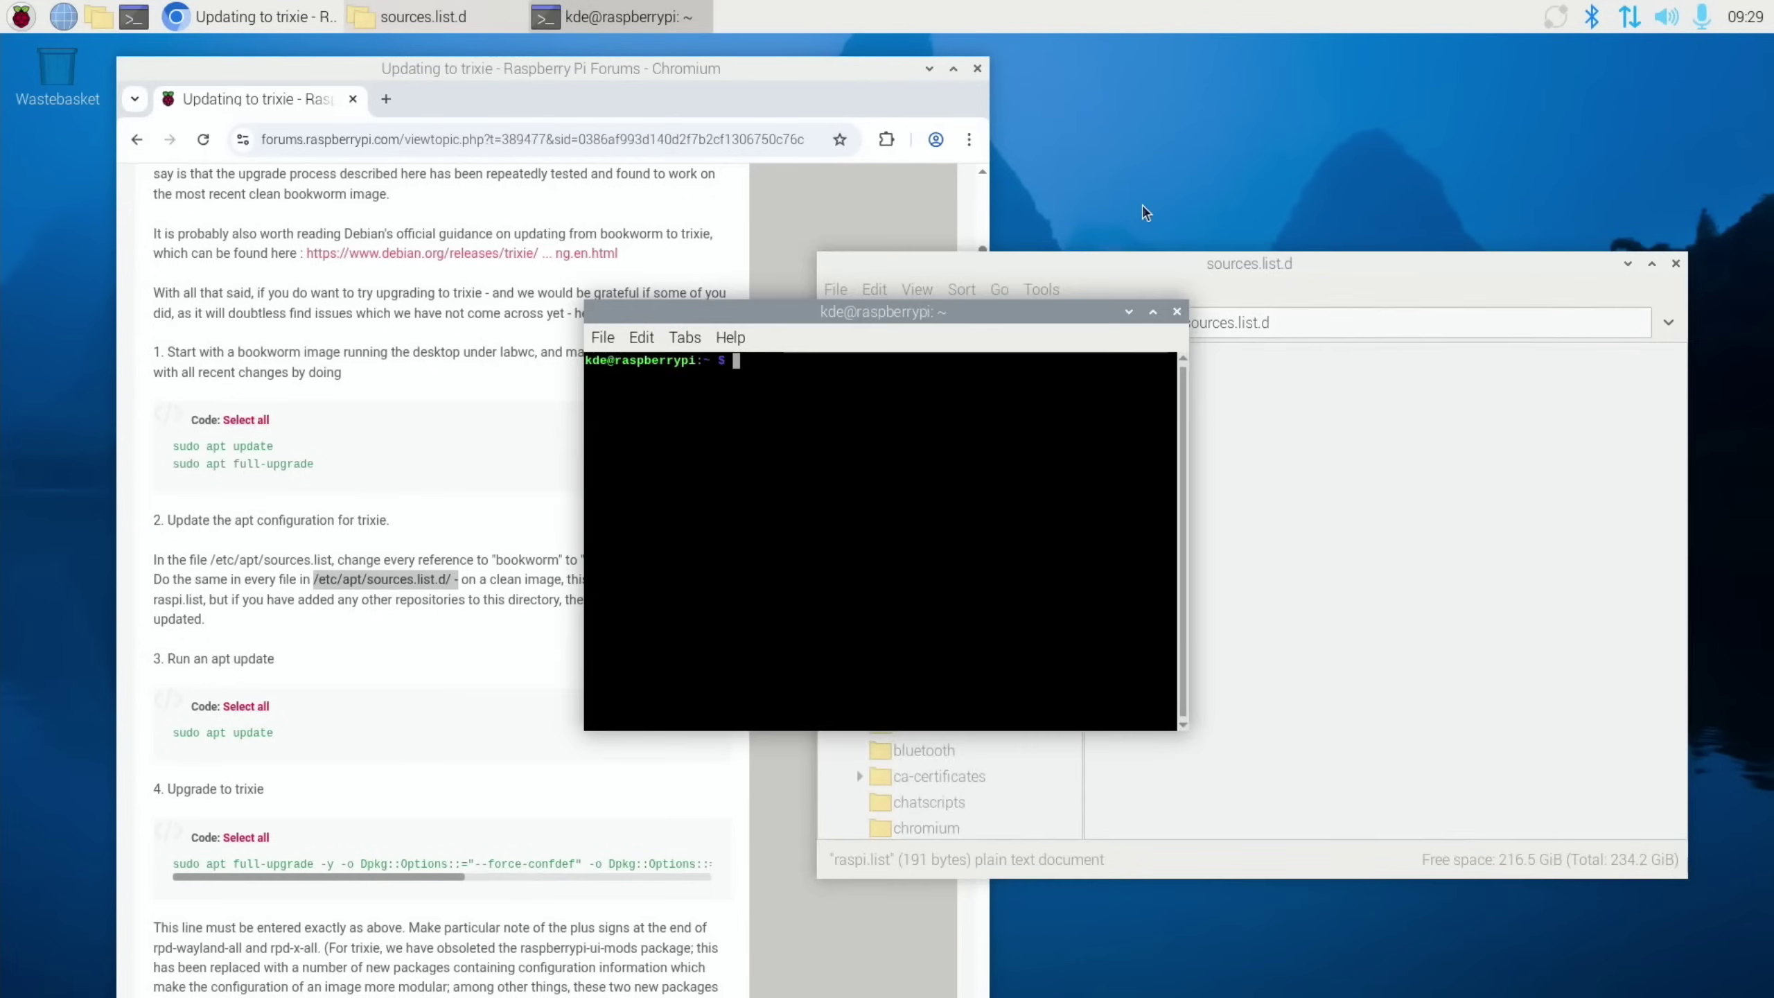
{"action": "left_click_drag", "start_coordinate": [870, 311], "coordinate": [1083, 471]}
{"action": "type", "text": "sudo nano"}
{"action": "type", "text": "/etc/apt/sources.list.d/ -"}
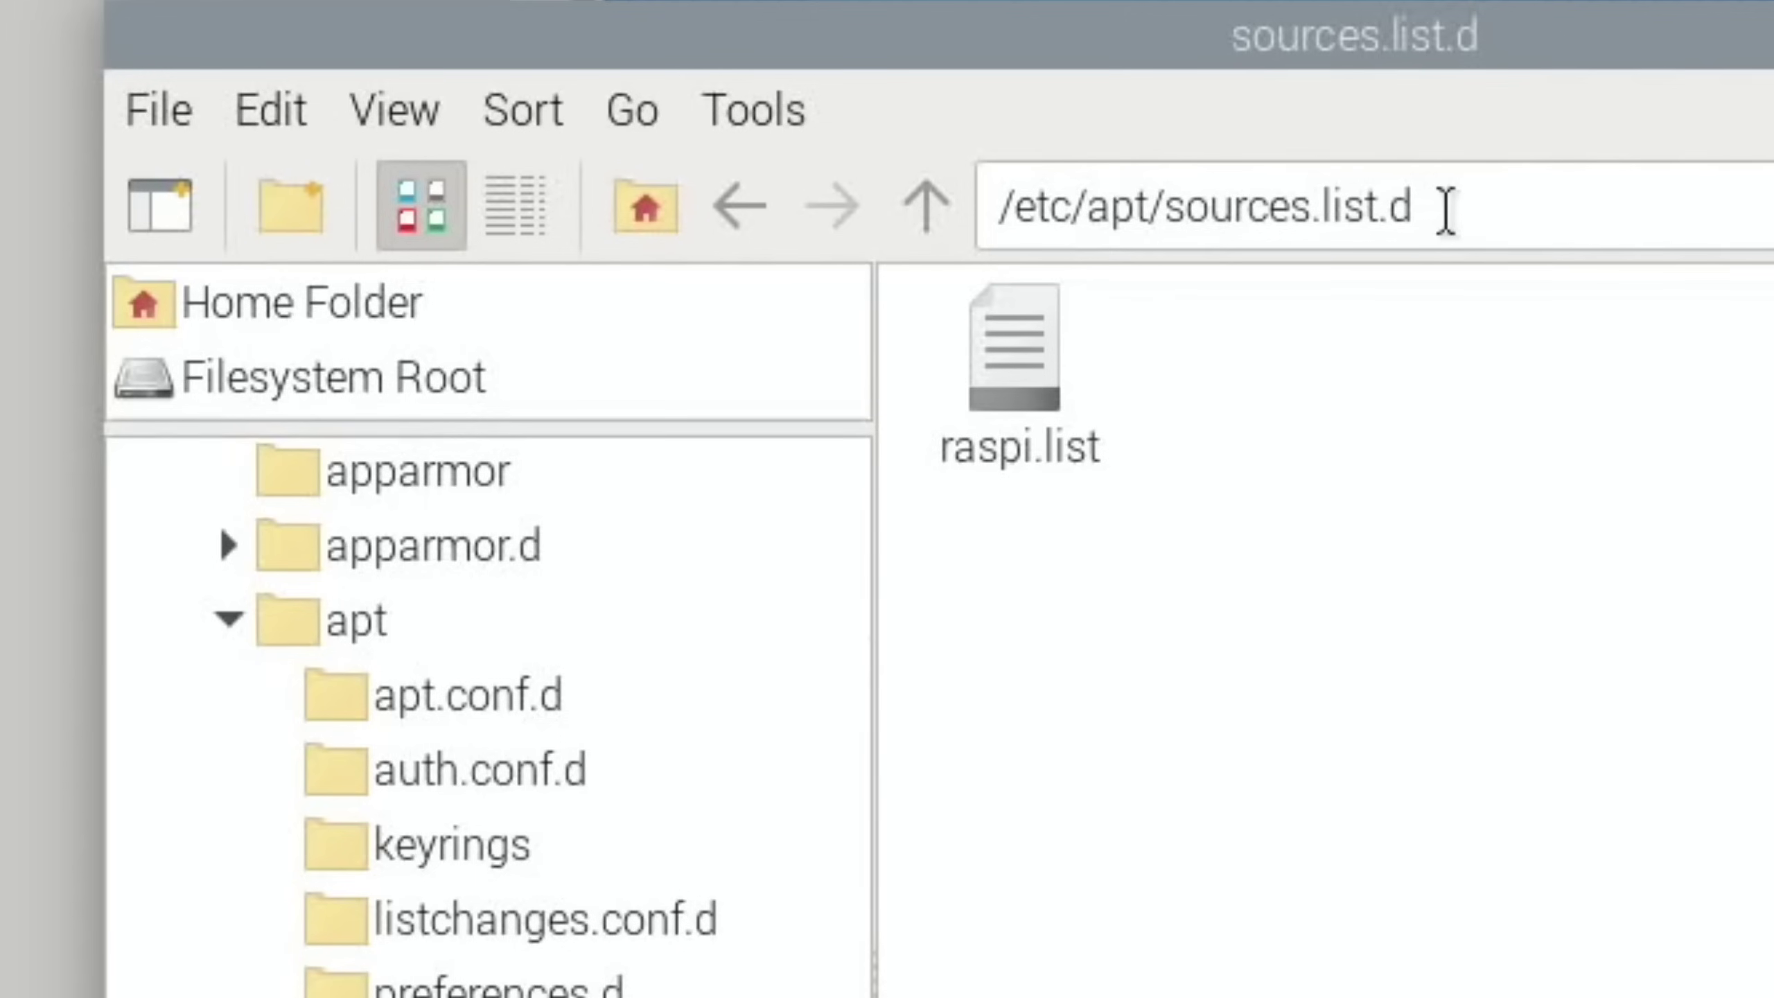
Copy the sources.list.d path from the file manager, paste it after sudo nano, and append /raspi.list
{"action": "left_click_drag", "start_coordinate": [1444, 210], "coordinate": [989, 210]}
{"action": "right_click", "coordinate": [1065, 194]}
{"action": "left_click", "coordinate": [1216, 321]}
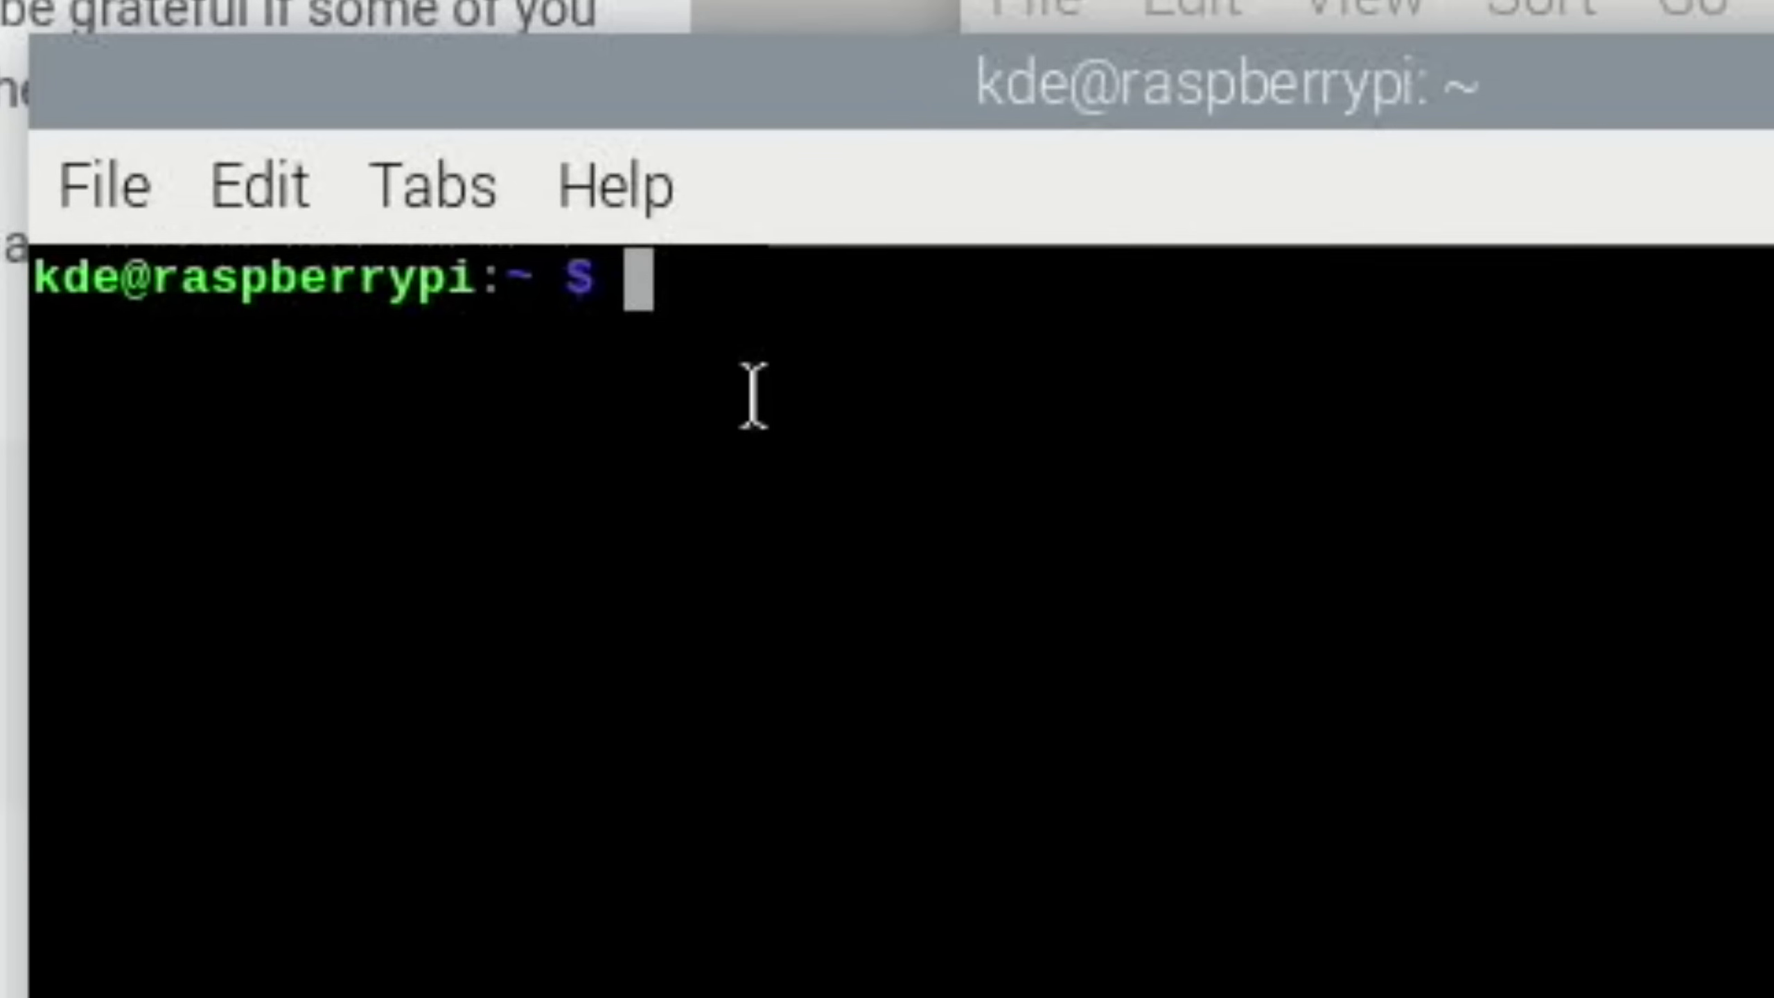
{"action": "type", "text": "sudo nano"}
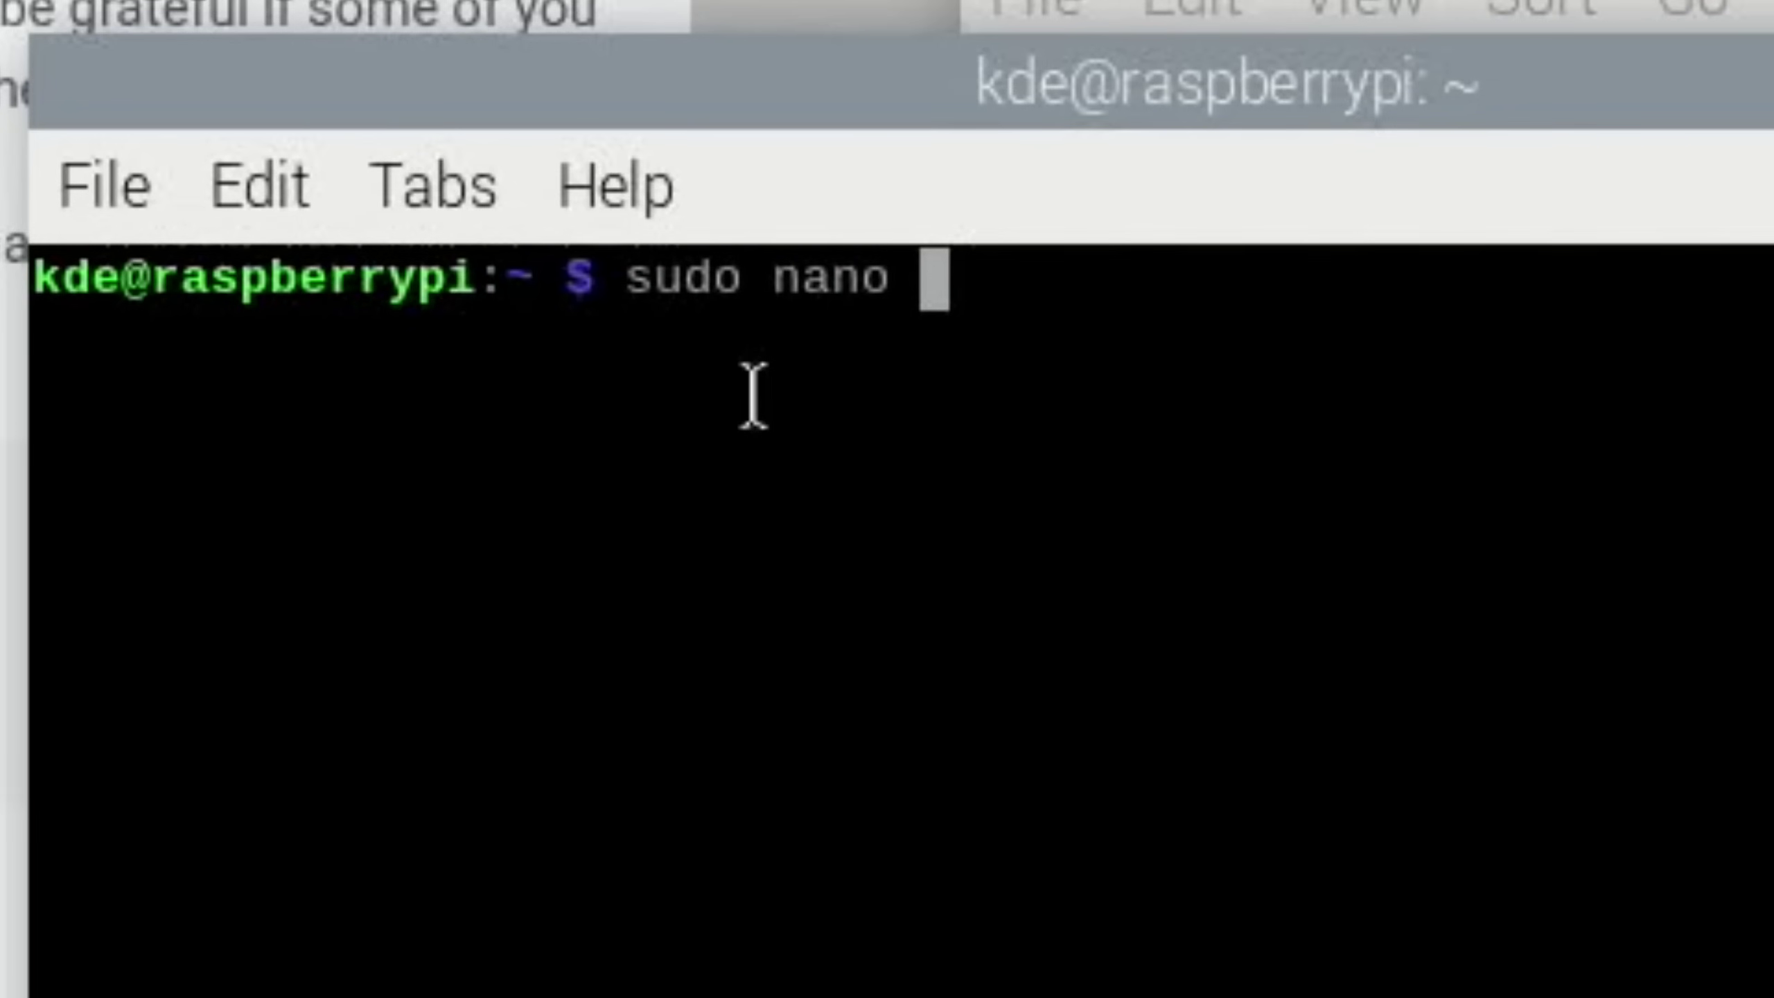
{"action": "right_click", "coordinate": [936, 279]}
{"action": "left_click", "coordinate": [1133, 730]}
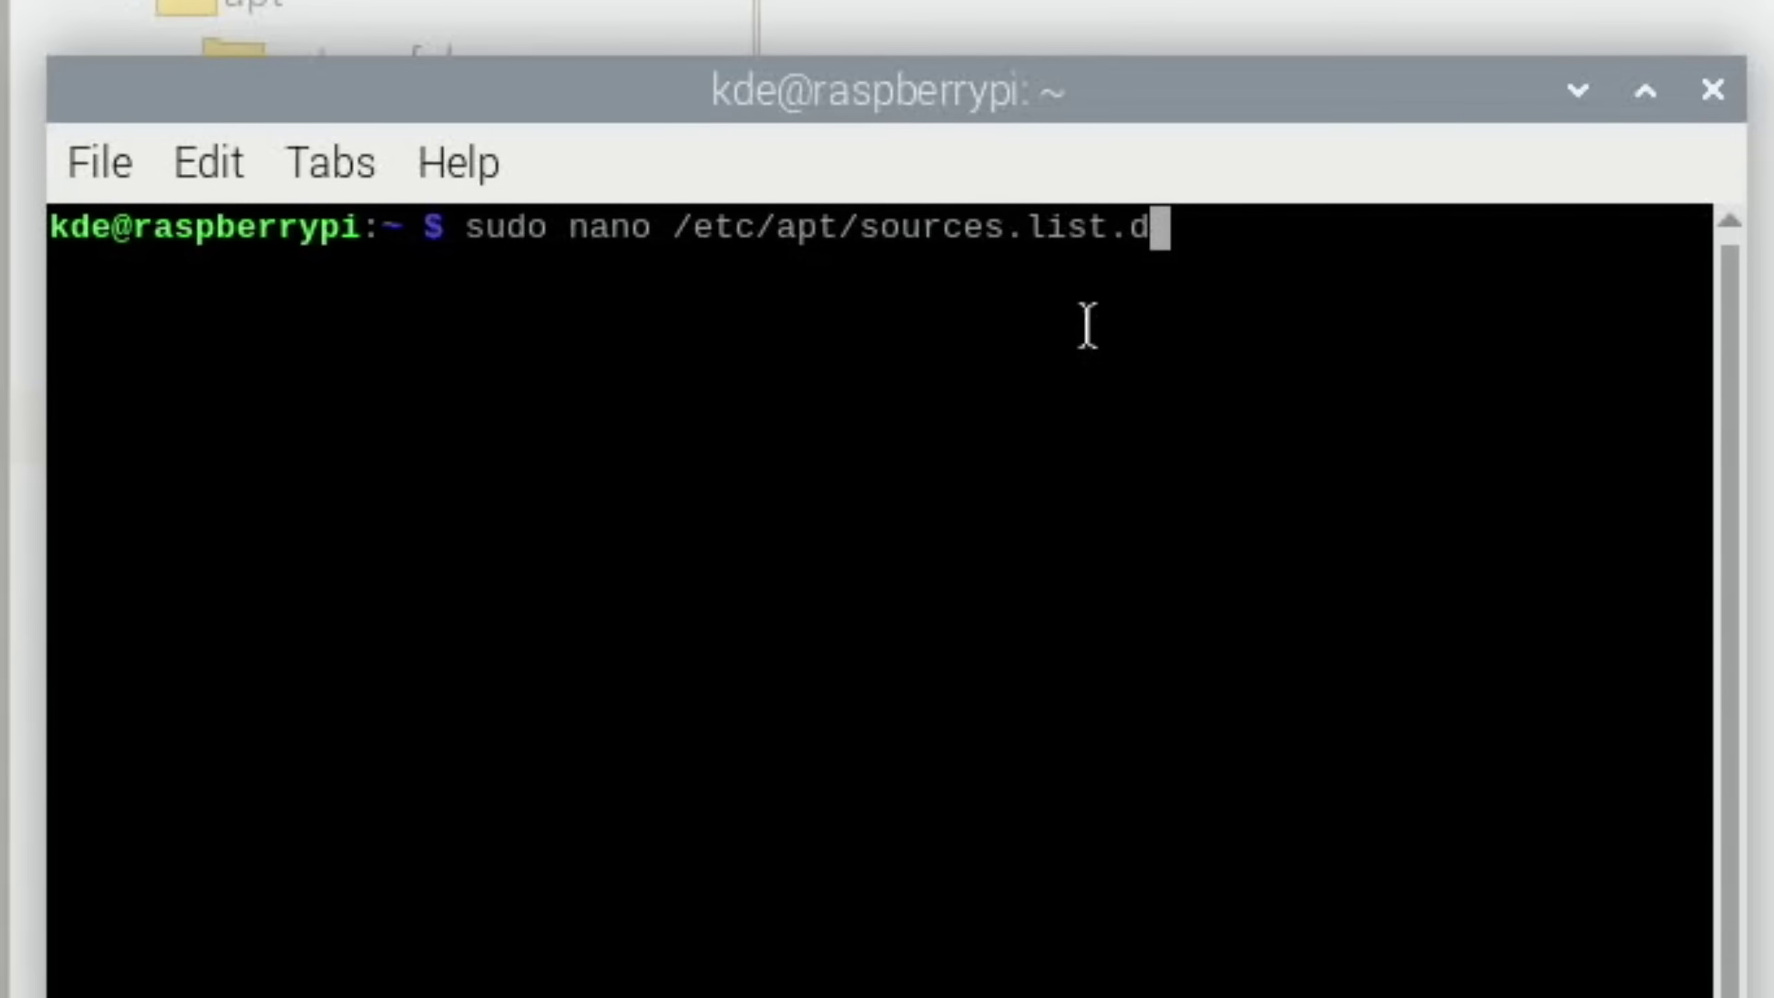
{"action": "type", "text": "/"}
{"action": "type", "text": "ras"}
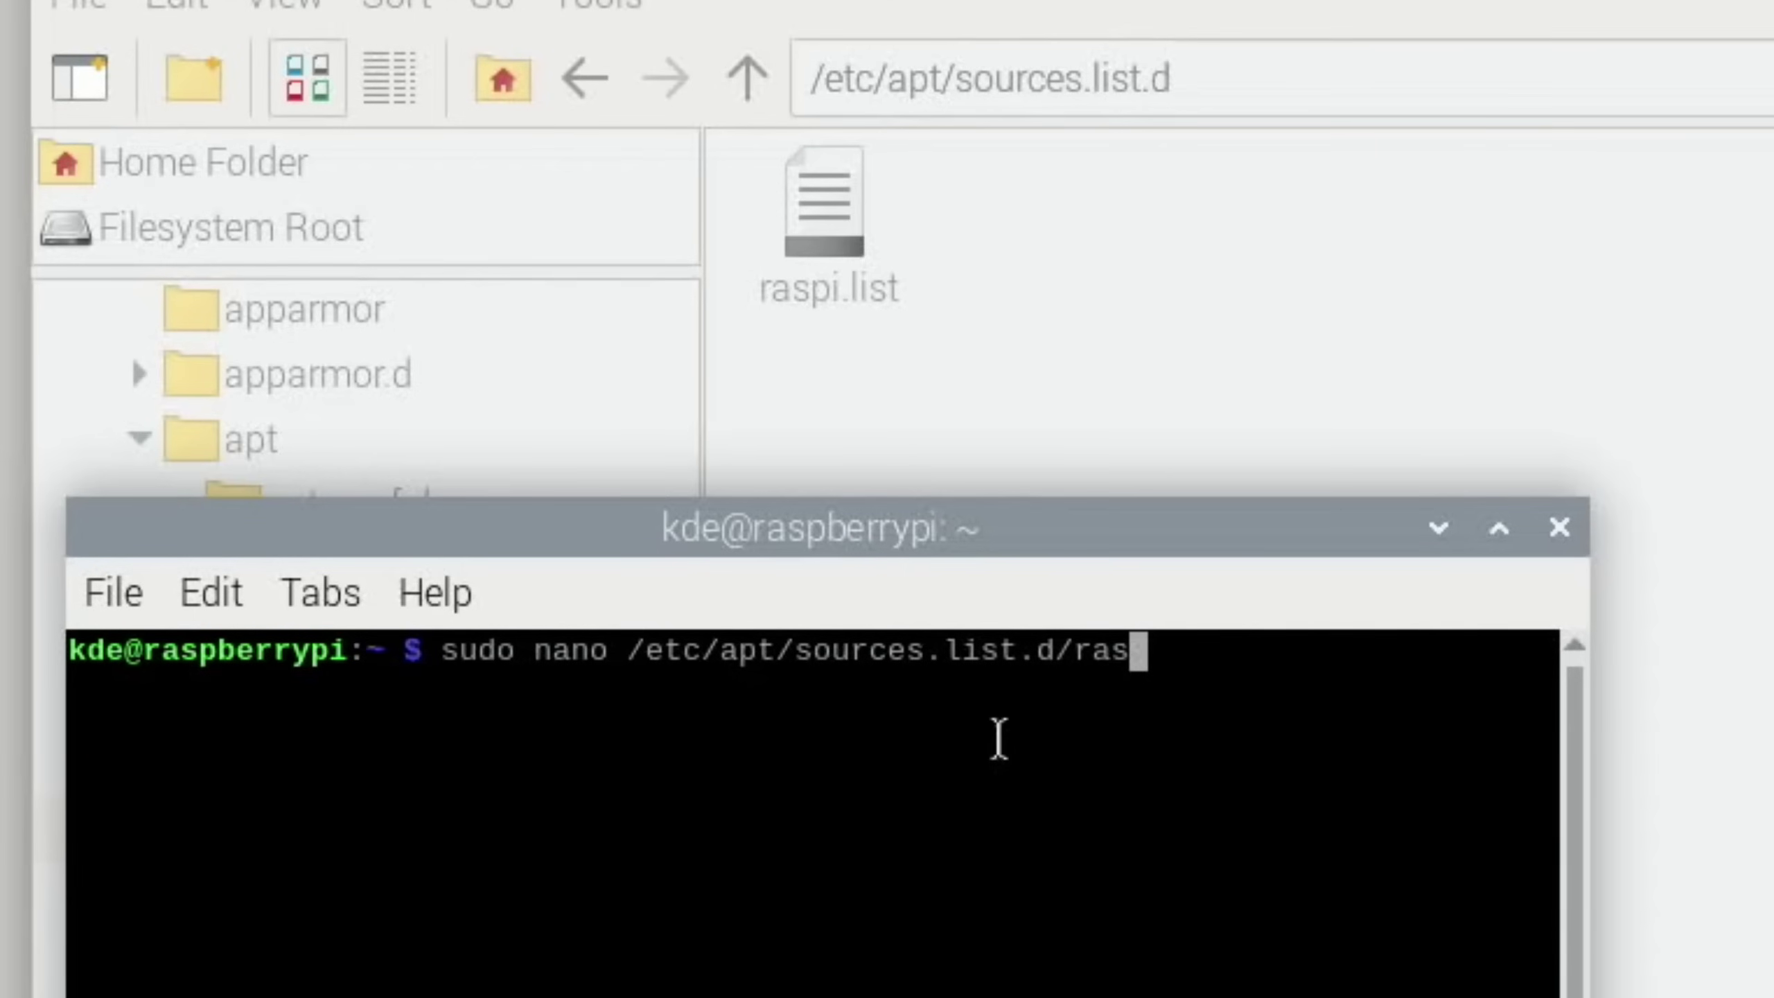
{"action": "type", "text": "pi."}
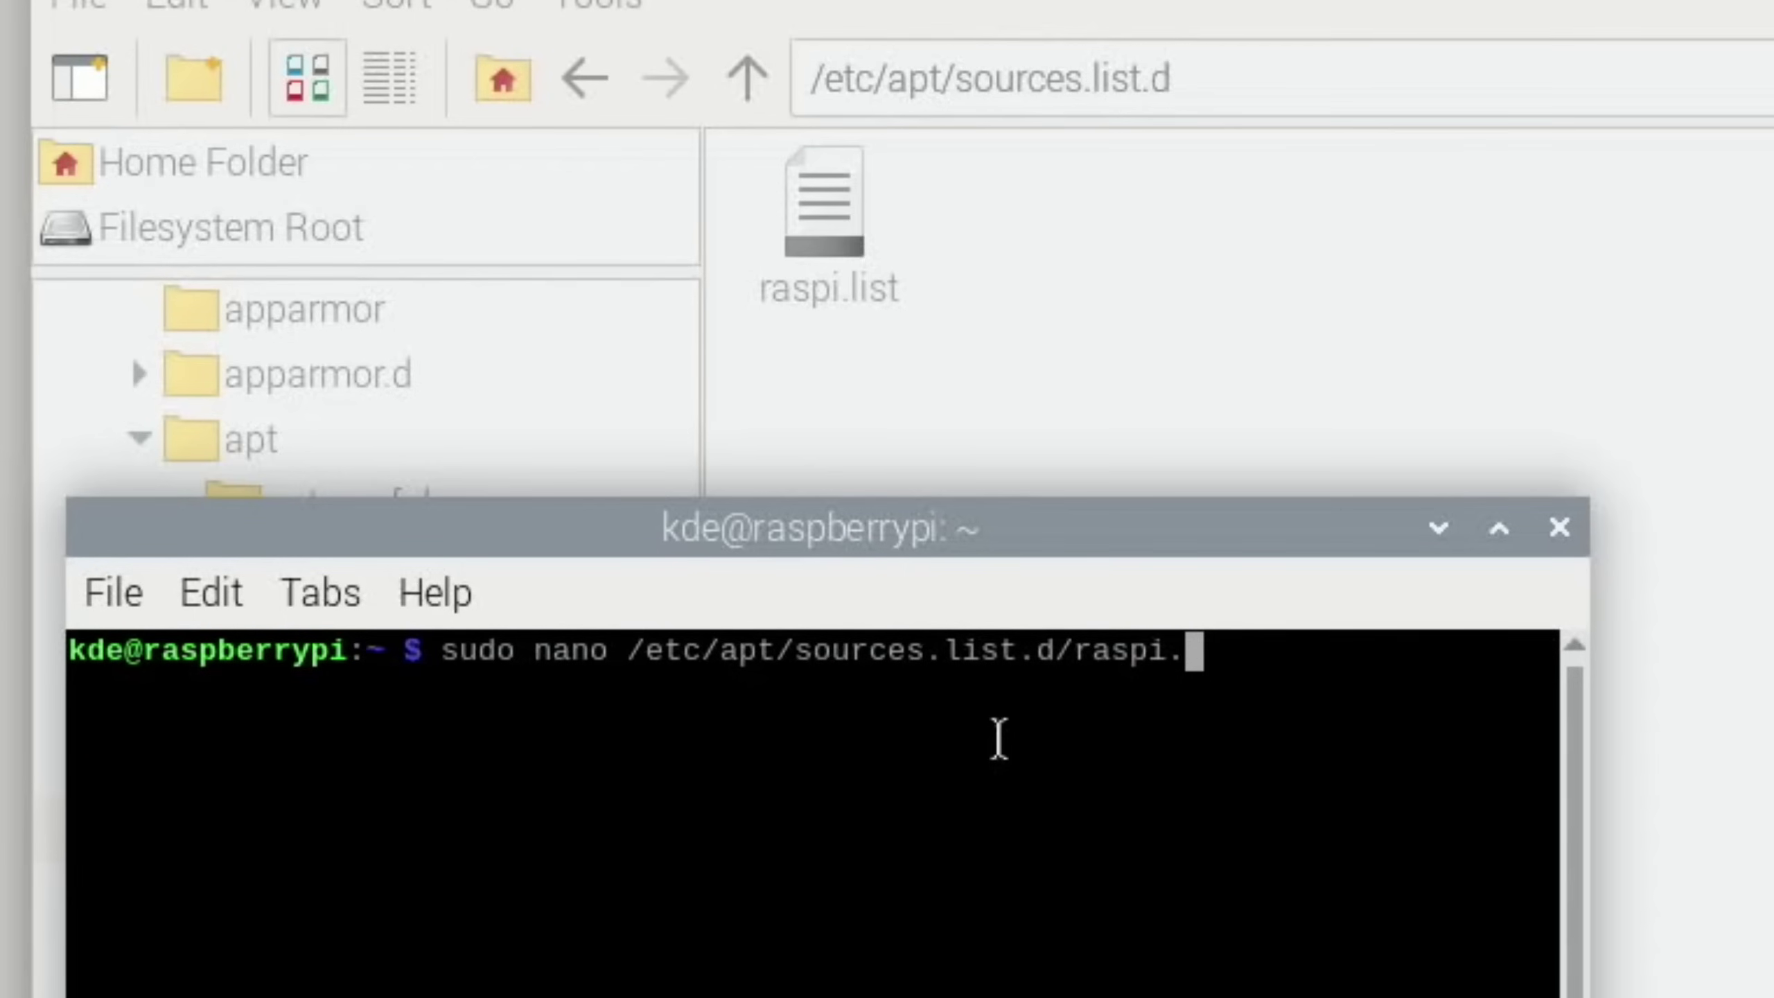
{"action": "type", "text": "list"}
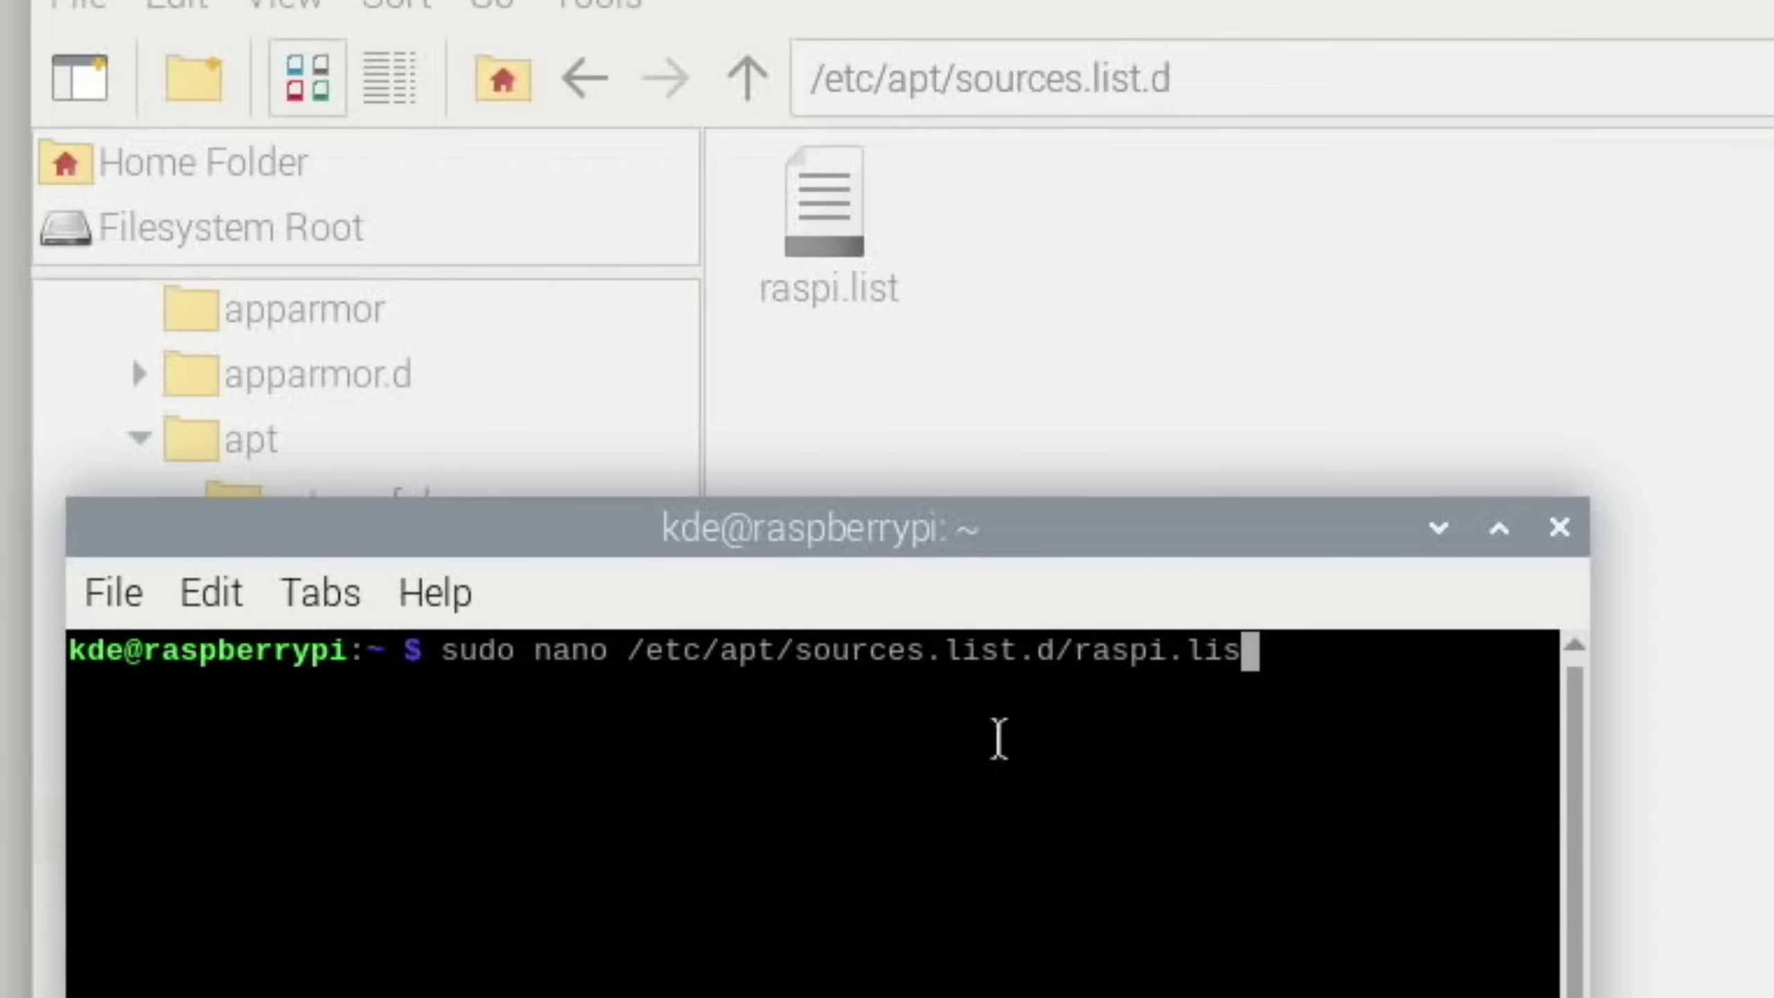
Open raspi.list in the editor and replace bookworm with trixie on the deb line
{"action": "key", "text": "Return"}
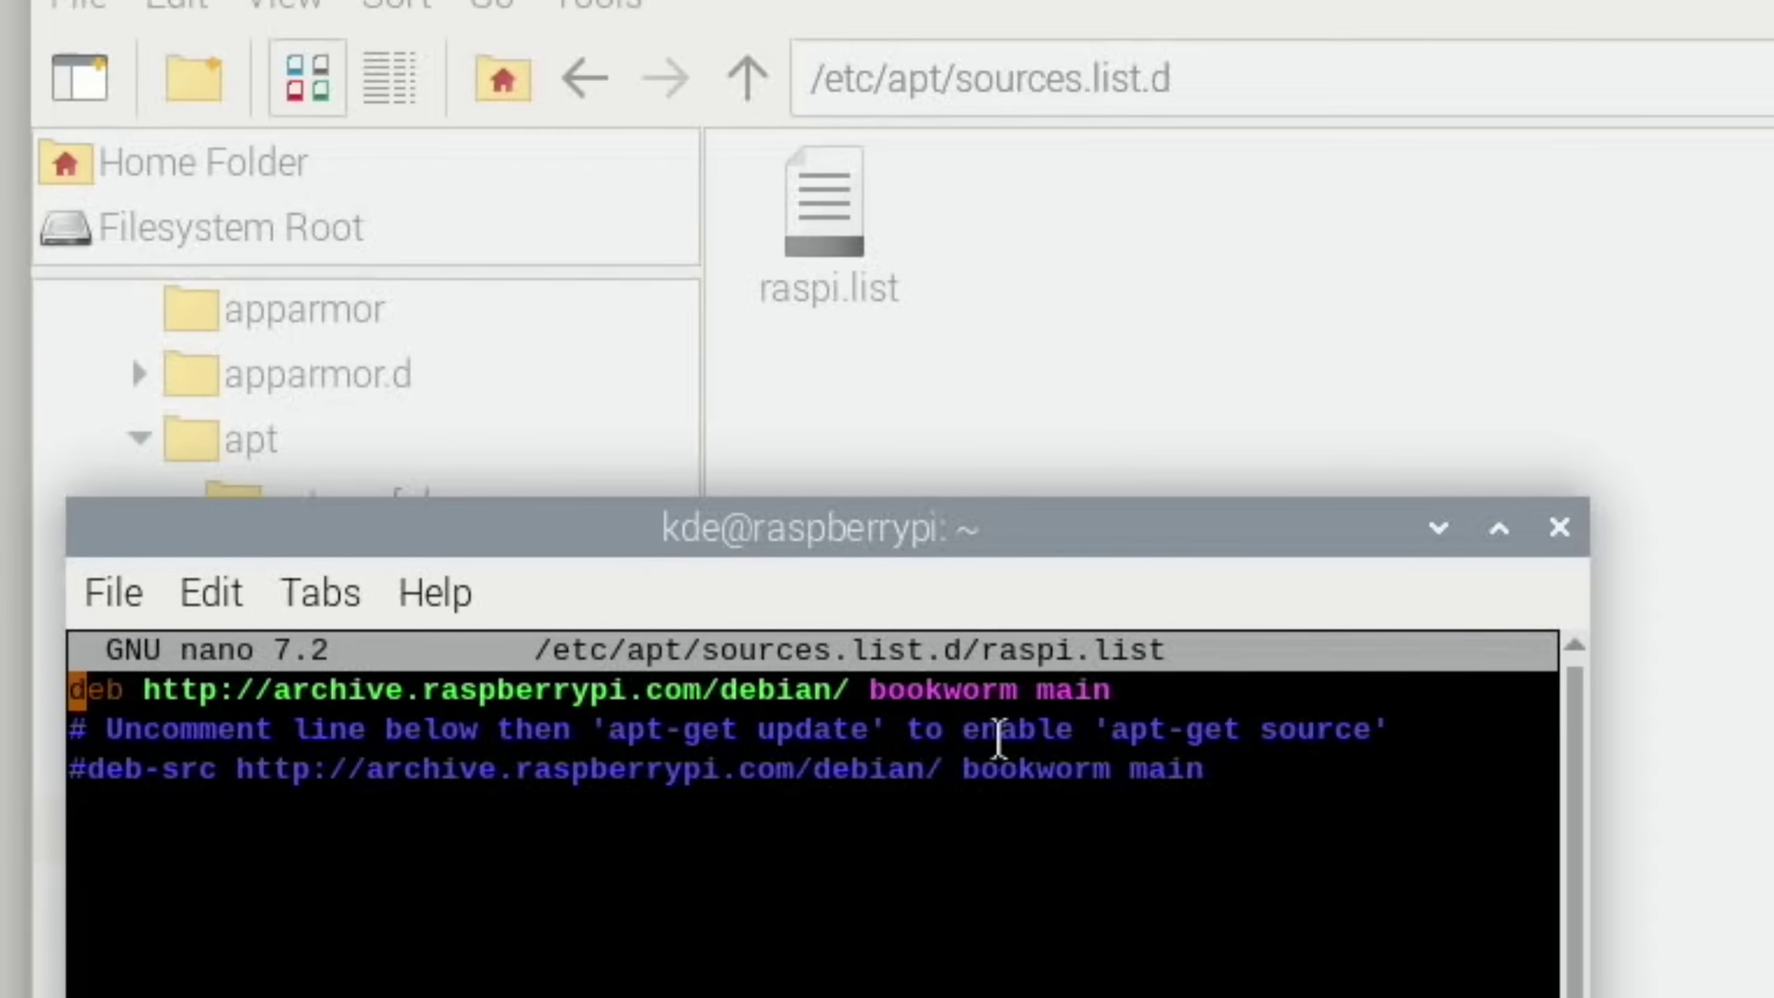
{"action": "key", "text": "End"}
{"action": "key", "text": "Left"}
{"action": "key", "text": "Left"}
{"action": "key", "text": "Left"}
{"action": "key", "text": "Left"}
{"action": "key", "text": "Left"}
{"action": "key", "text": "BackSpace"}
{"action": "key", "text": "BackSpace"}
{"action": "key", "text": "BackSpace"}
{"action": "key", "text": "BackSpace"}
{"action": "key", "text": "BackSpace"}
{"action": "key", "text": "BackSpace"}
{"action": "key", "text": "BackSpace"}
{"action": "key", "text": "BackSpace"}
{"action": "type", "text": "trixie"}
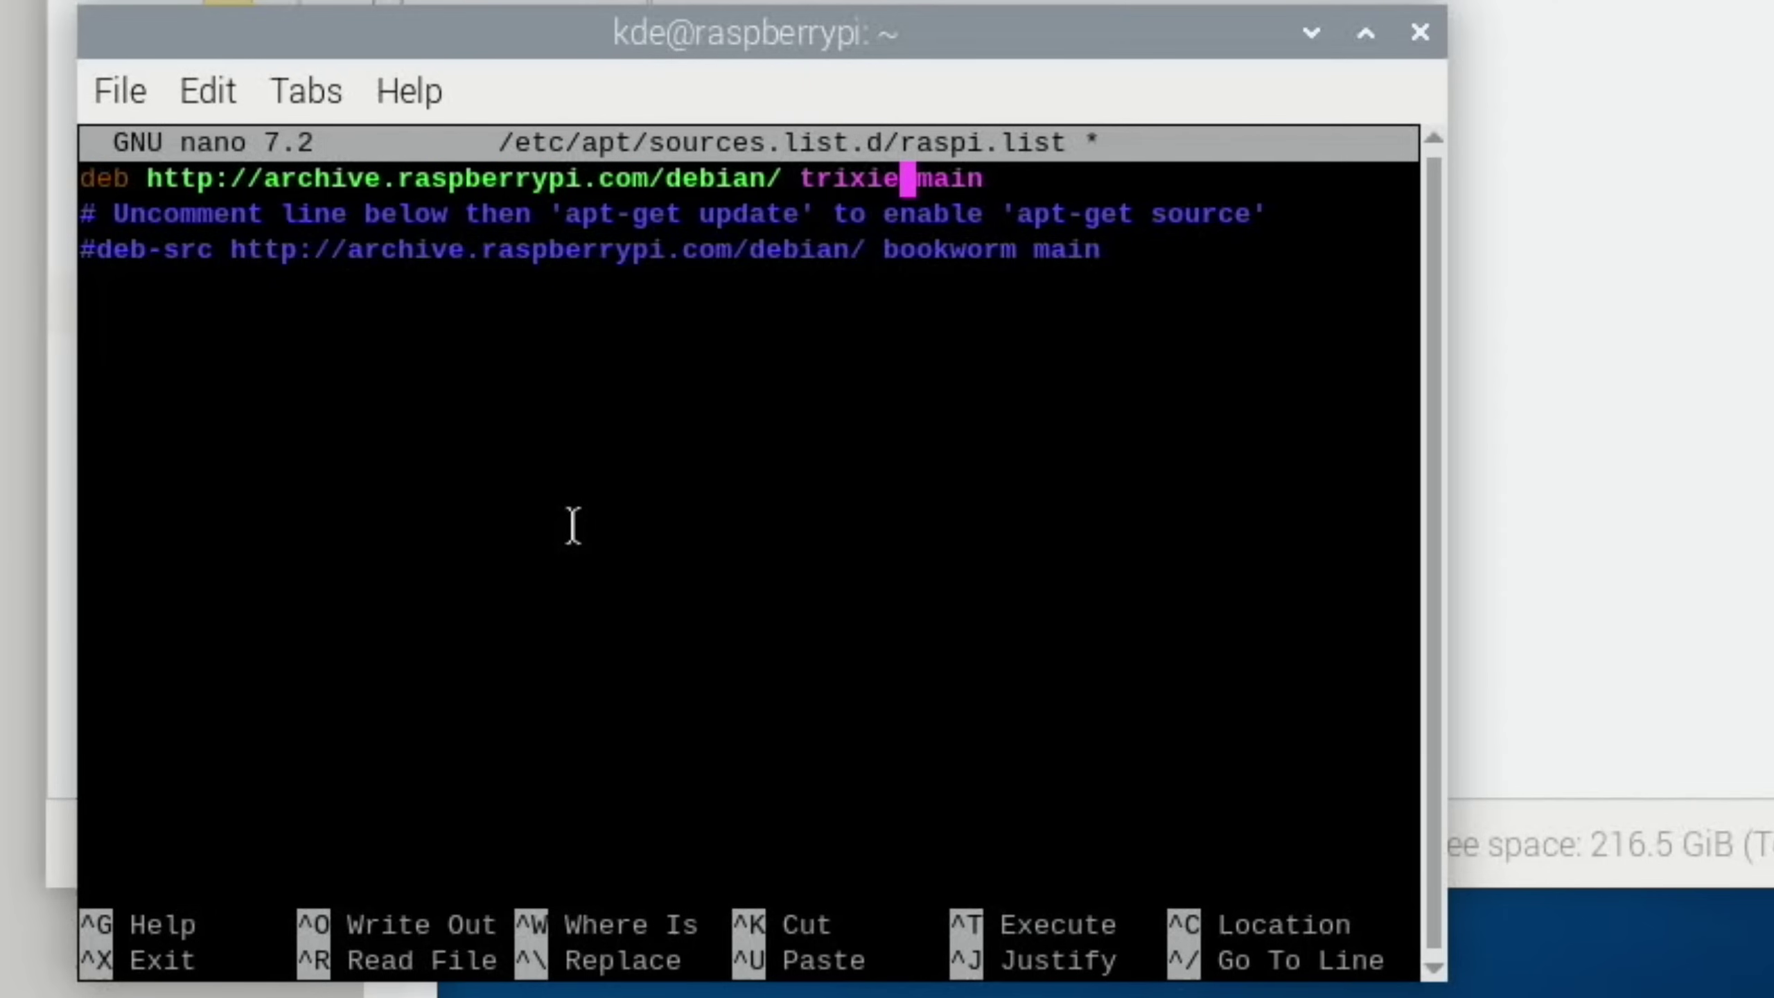
Save raspi.list and refresh the package lists, which report 1203 upgradable packages
{"action": "key", "text": "ctrl+x"}
{"action": "key", "text": "y"}
{"action": "key", "text": "Return"}
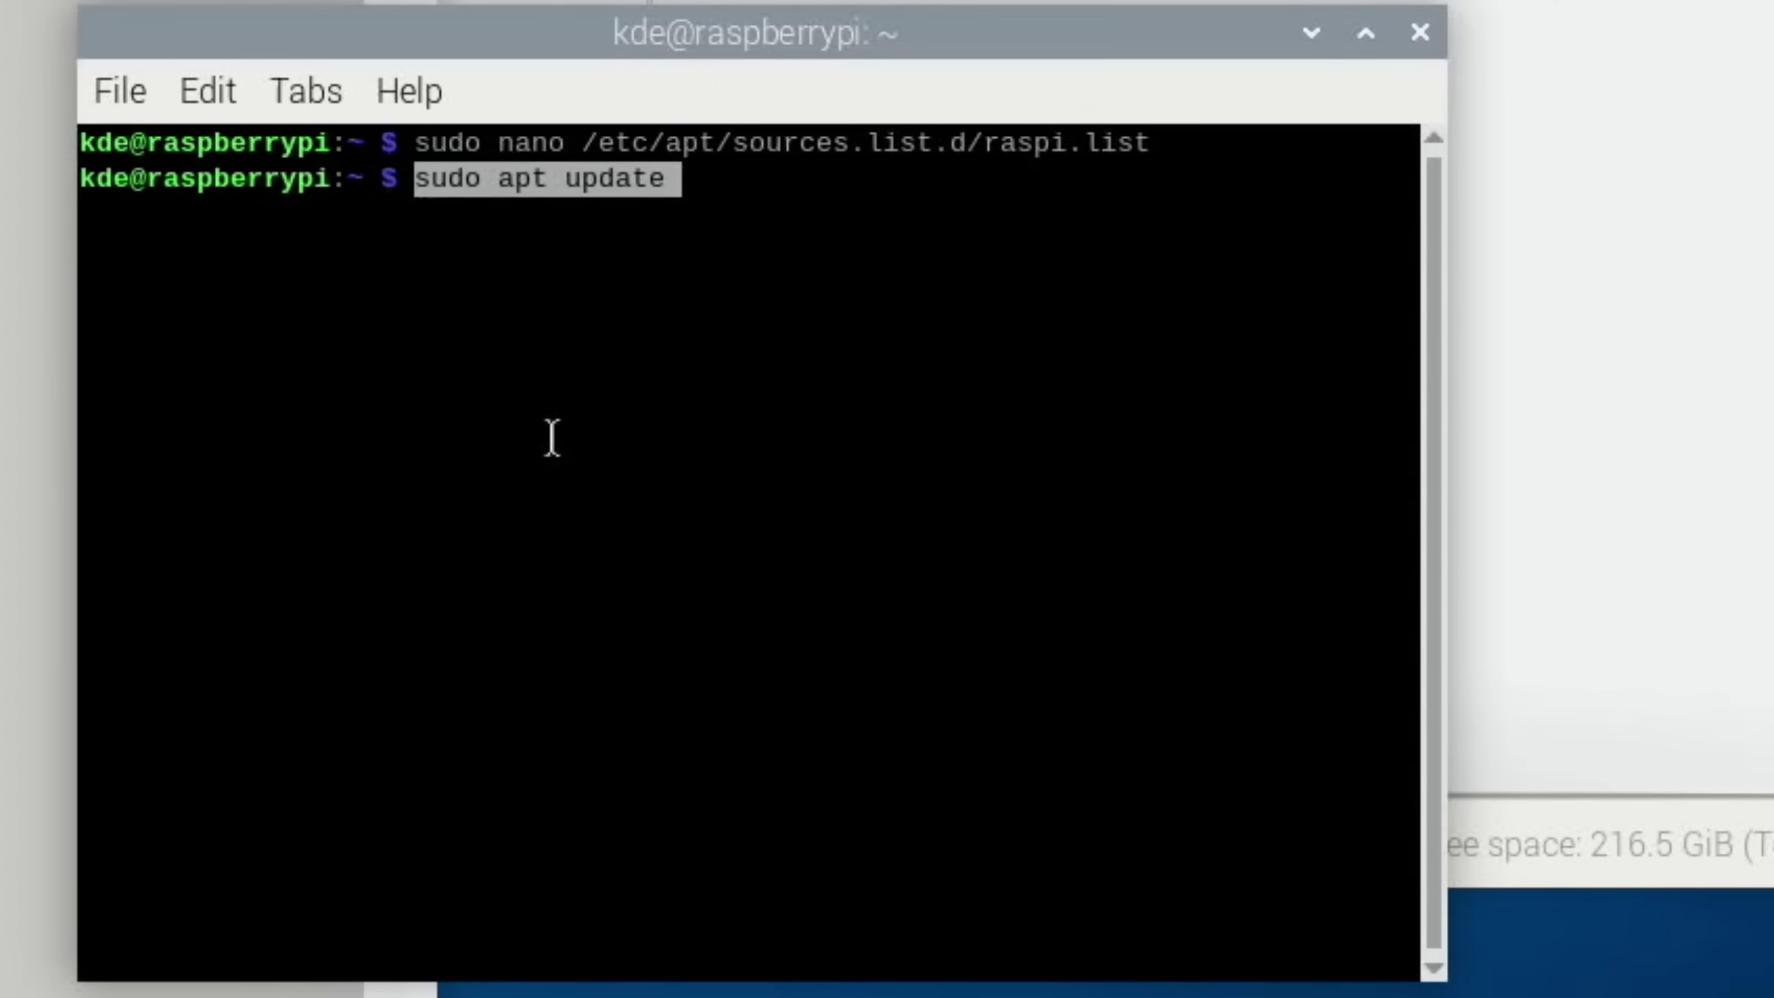
{"action": "key", "text": "Return"}
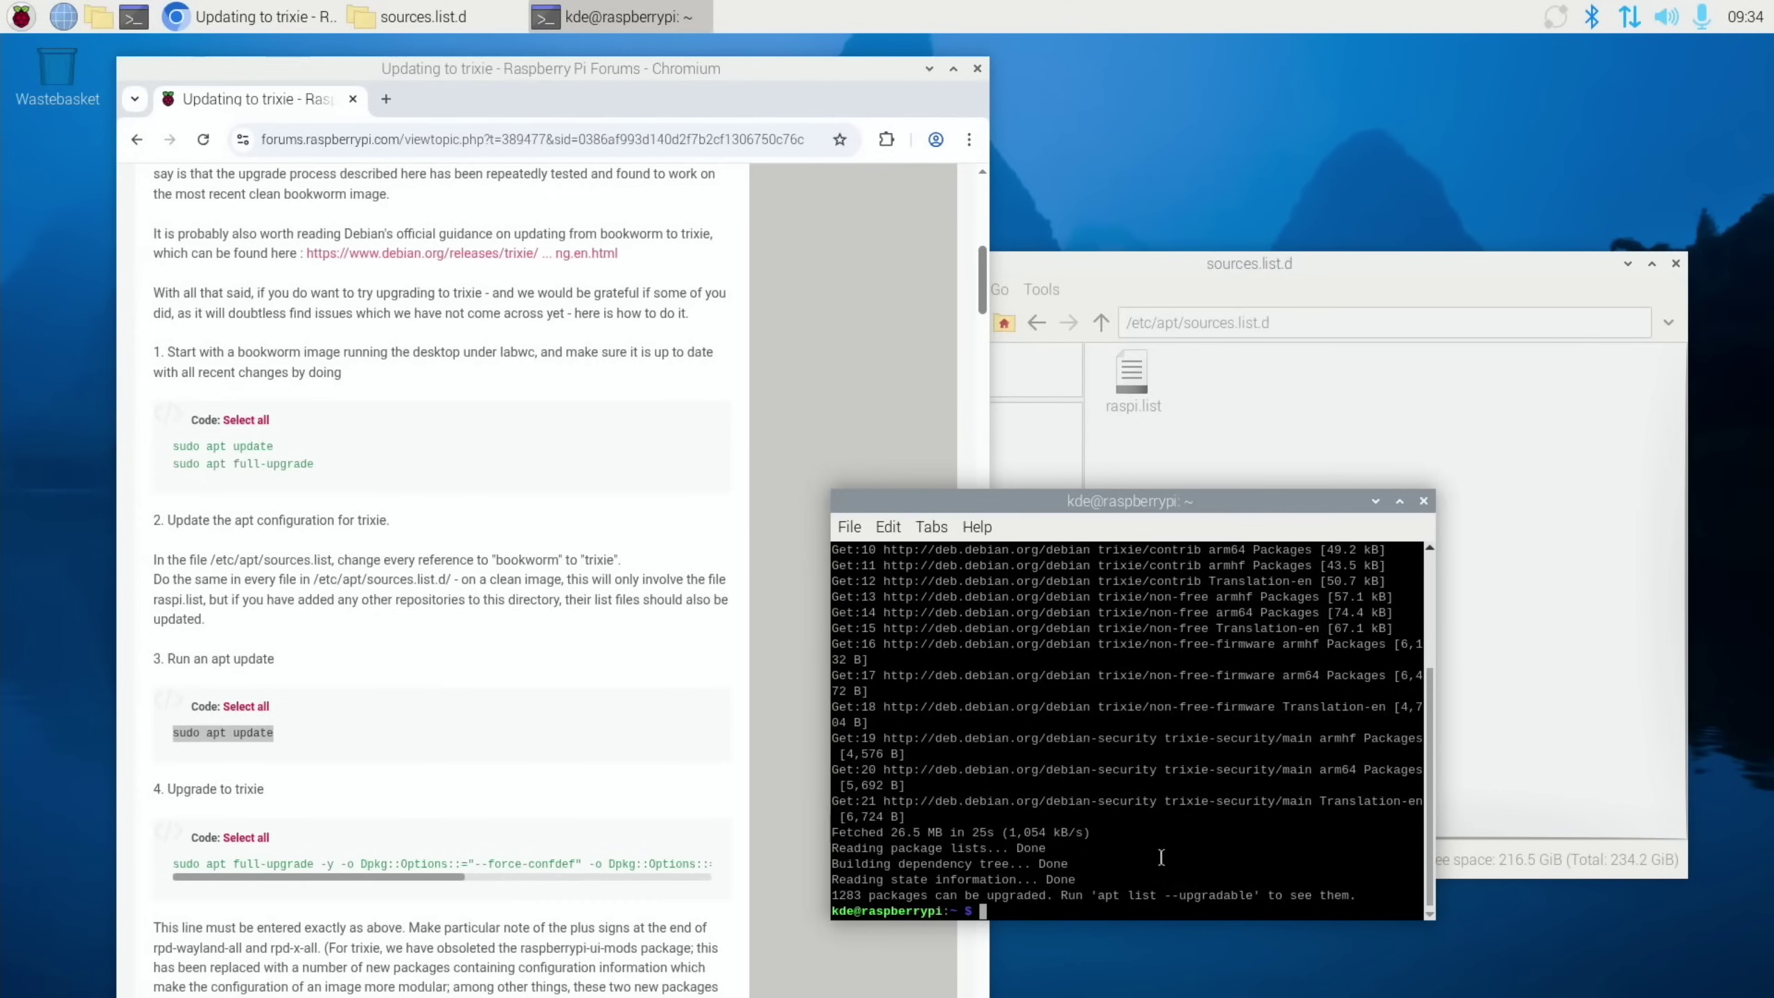
Copy the step 4 full-upgrade command from the forum guide
{"action": "left_click", "coordinate": [246, 838]}
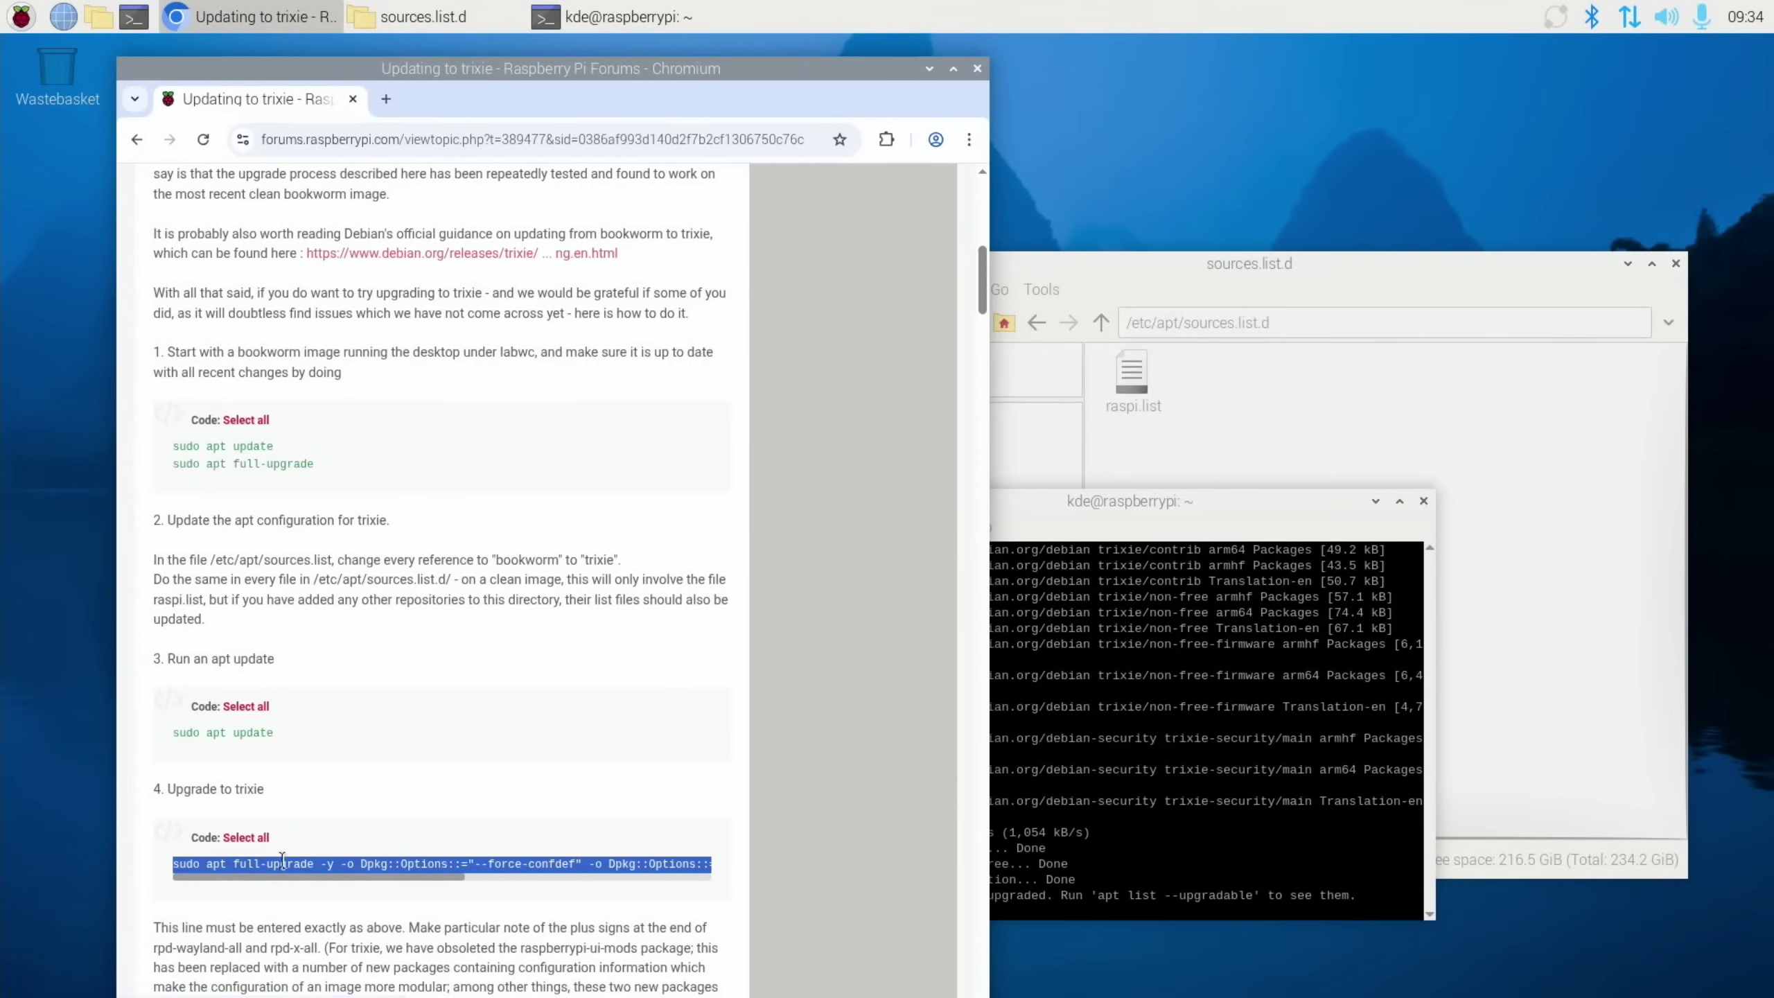
{"action": "right_click", "coordinate": [417, 867]}
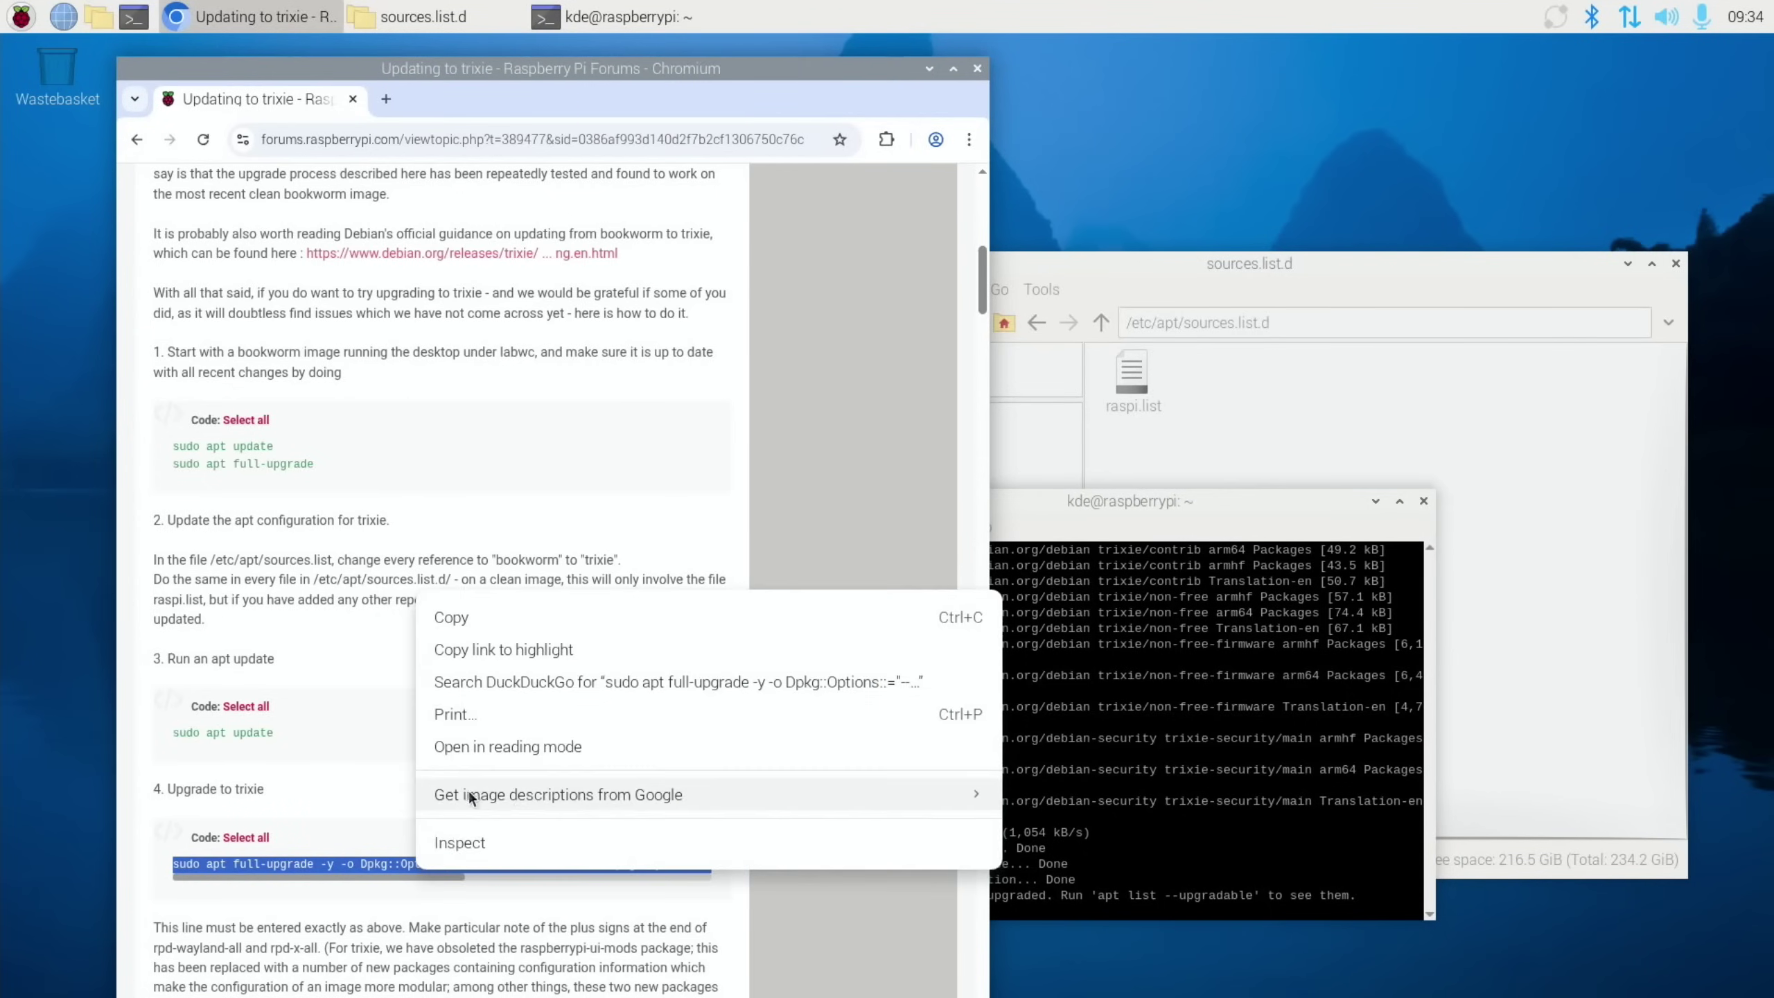
{"action": "left_click", "coordinate": [468, 618]}
Paste and run the full-upgrade command in LXTerminal, reviewing output until 1227 packages are upgraded
{"action": "left_click", "coordinate": [1118, 846]}
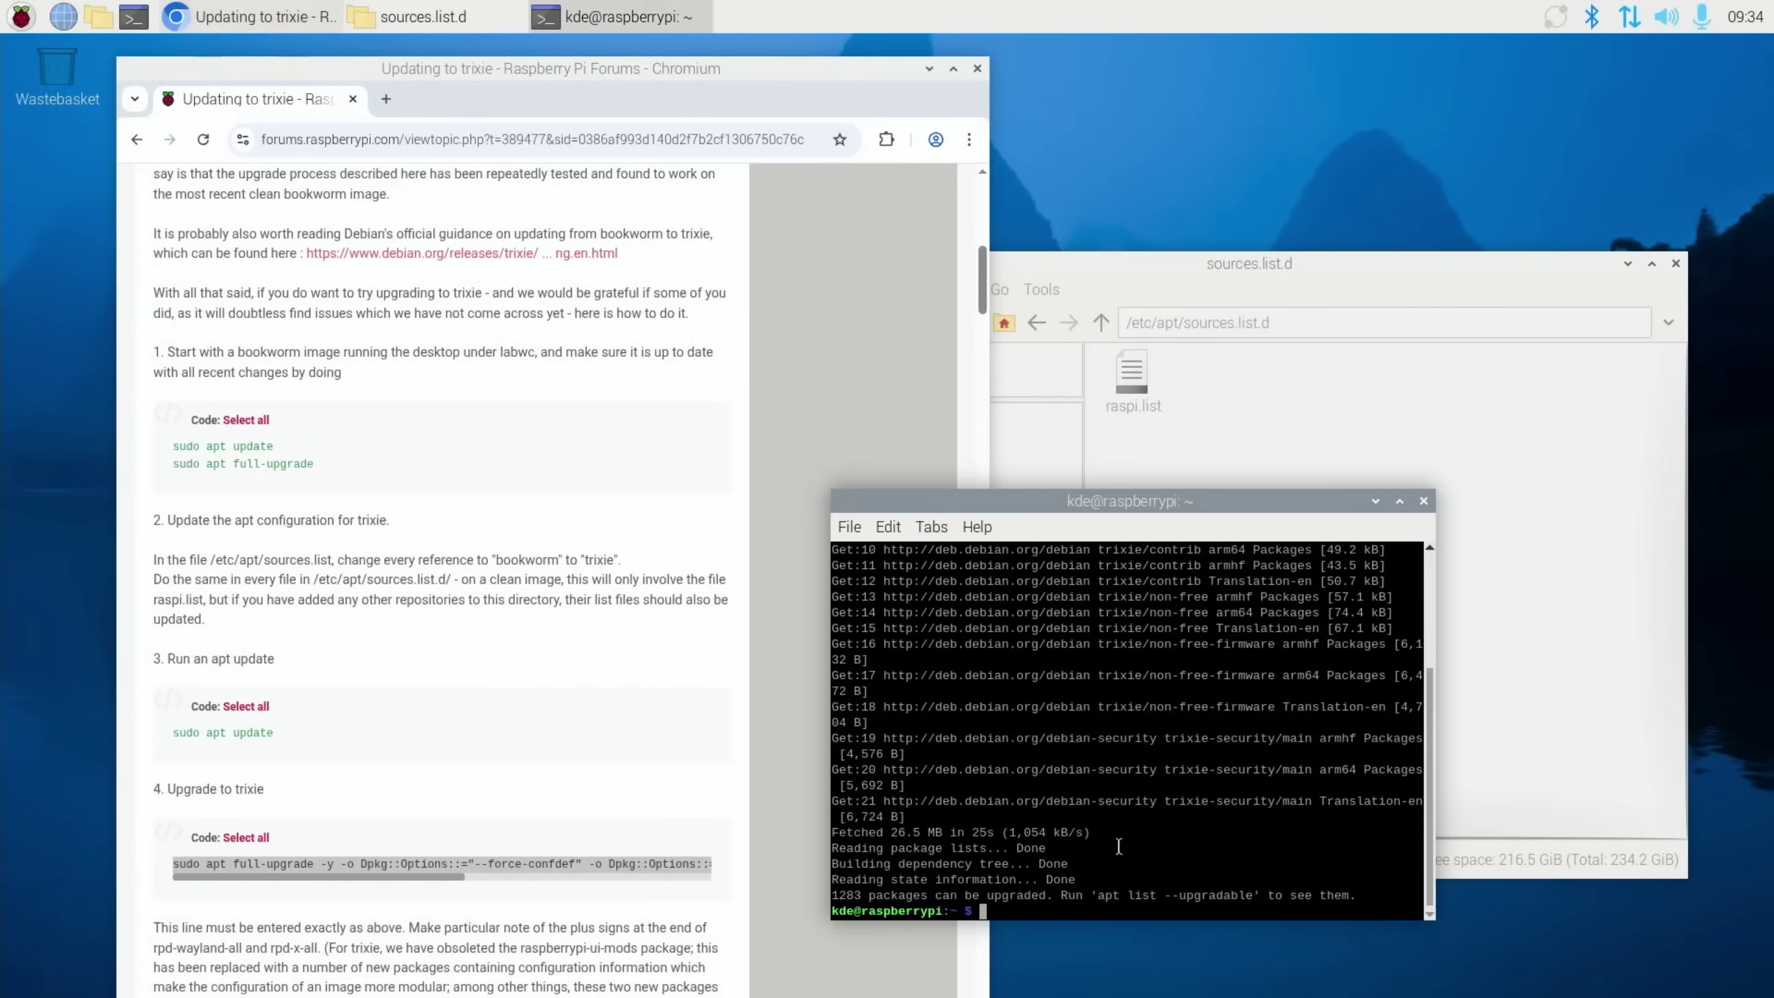
{"action": "right_click", "coordinate": [1018, 915]}
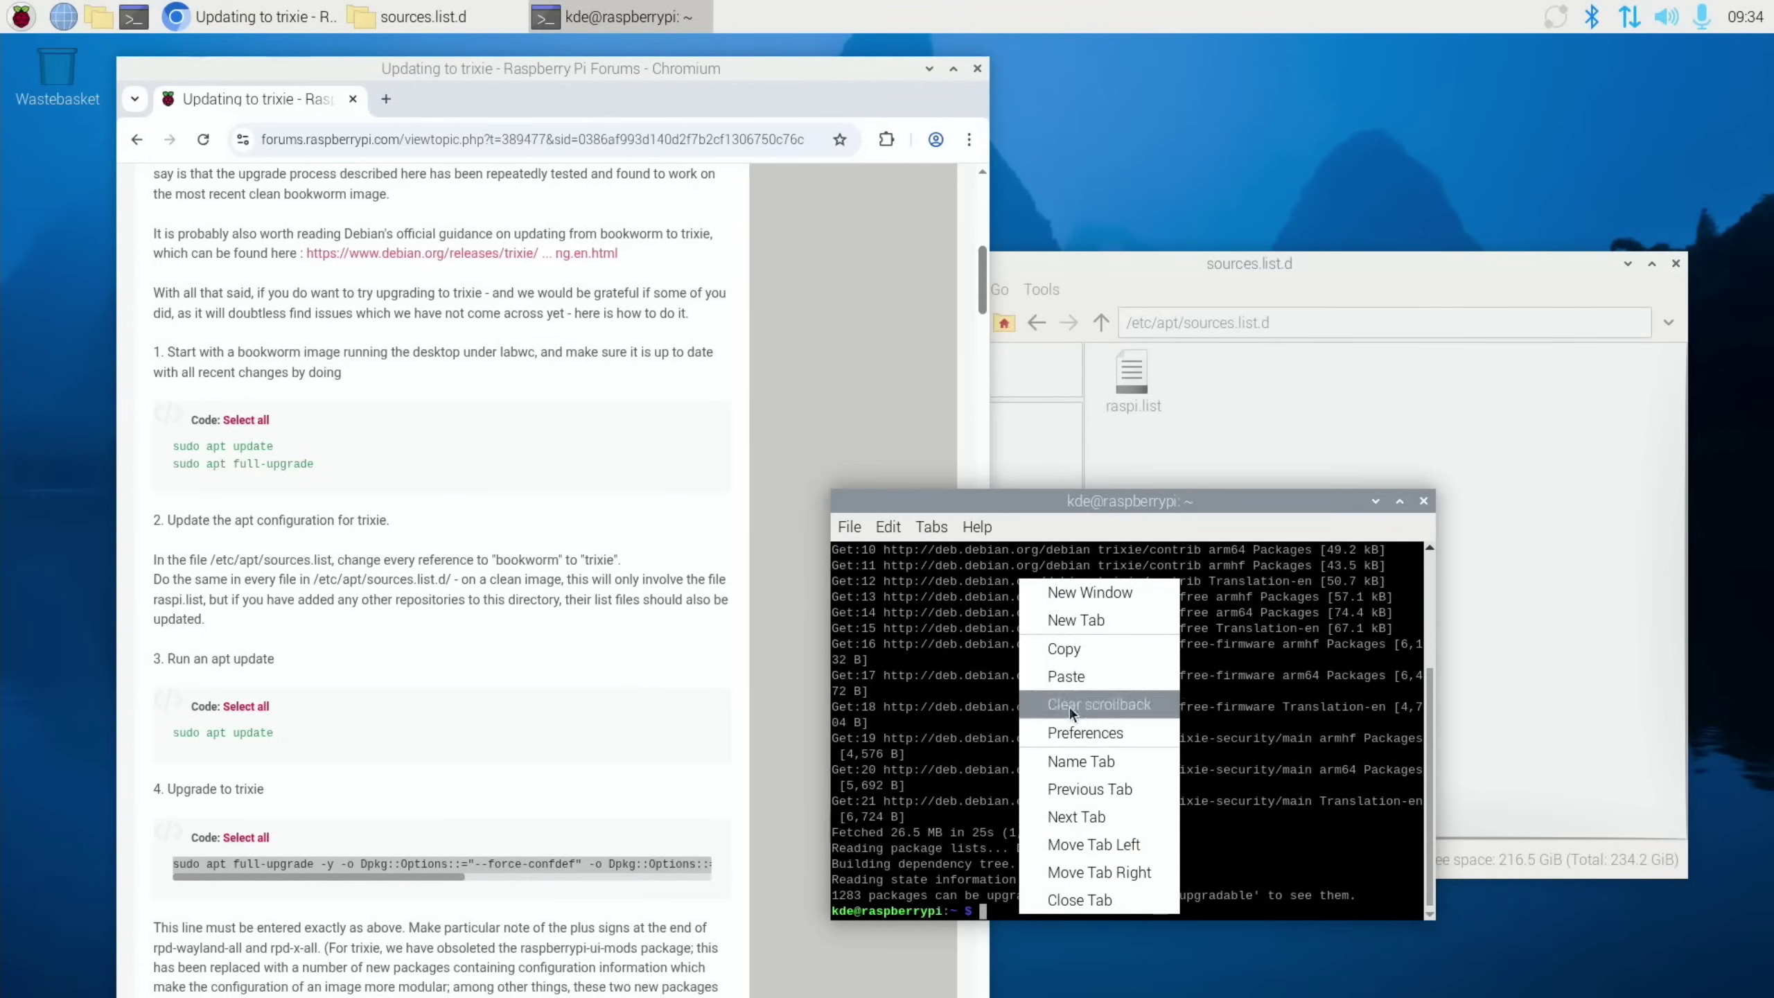
{"action": "left_click", "coordinate": [1069, 676]}
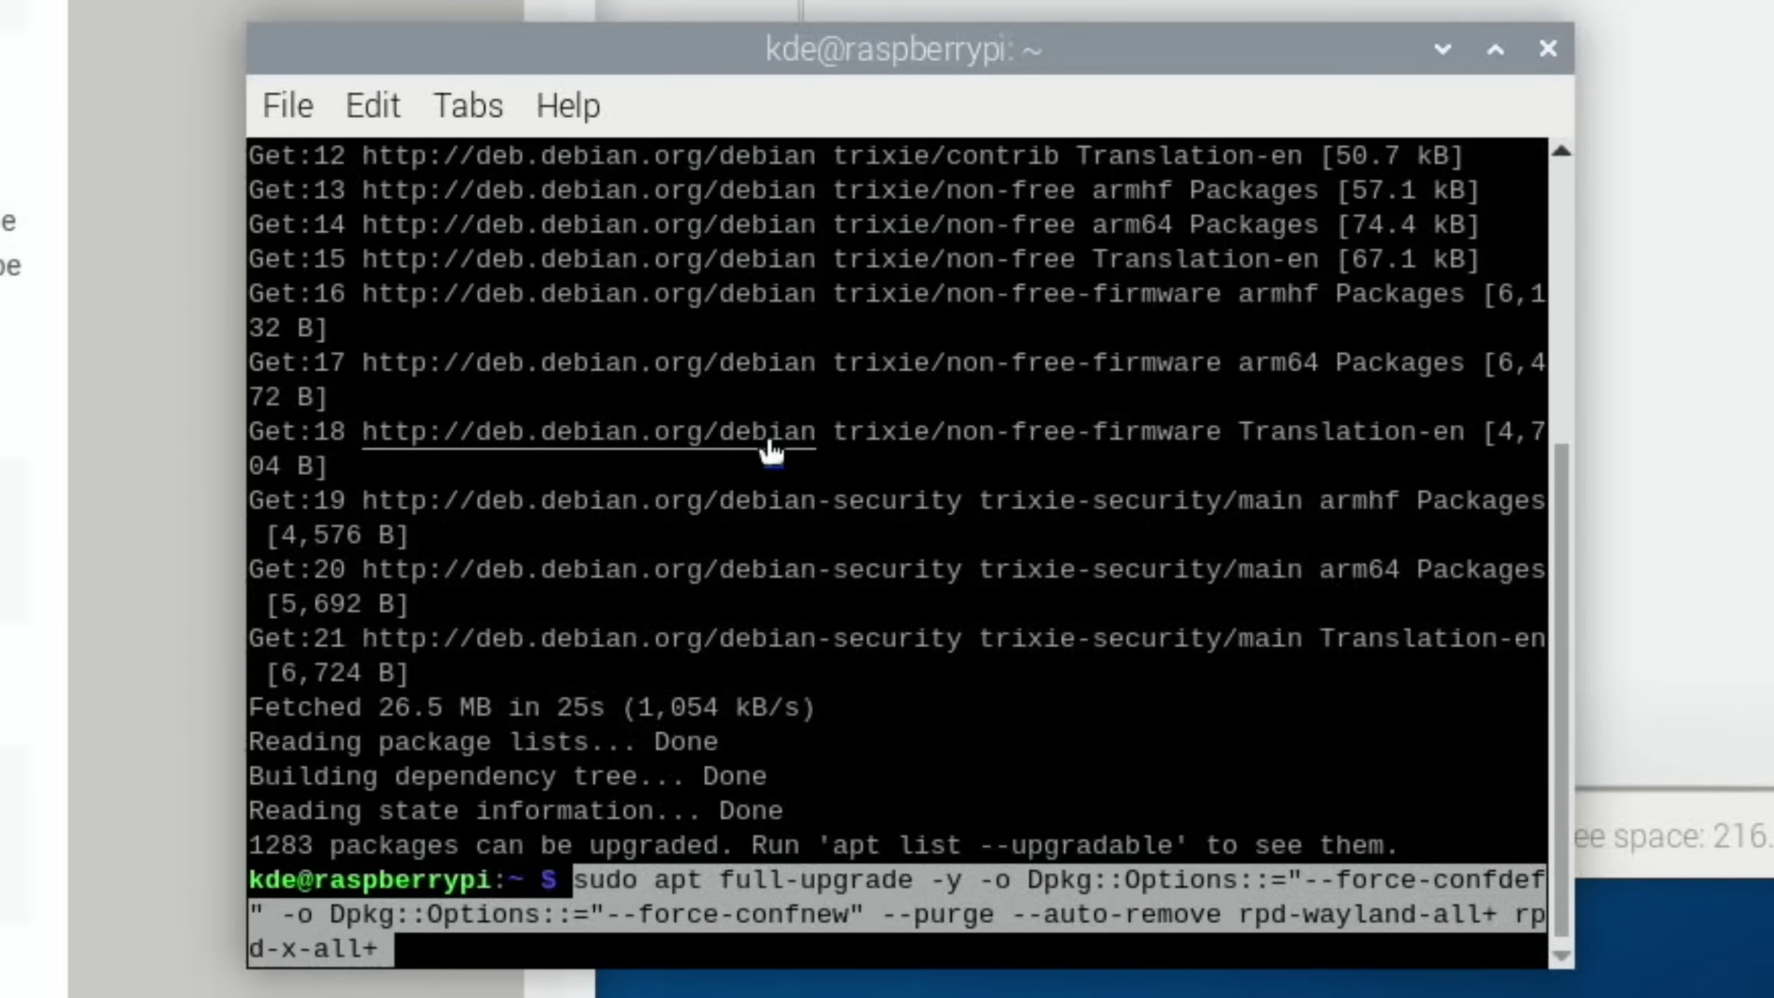
{"action": "key", "text": "Return"}
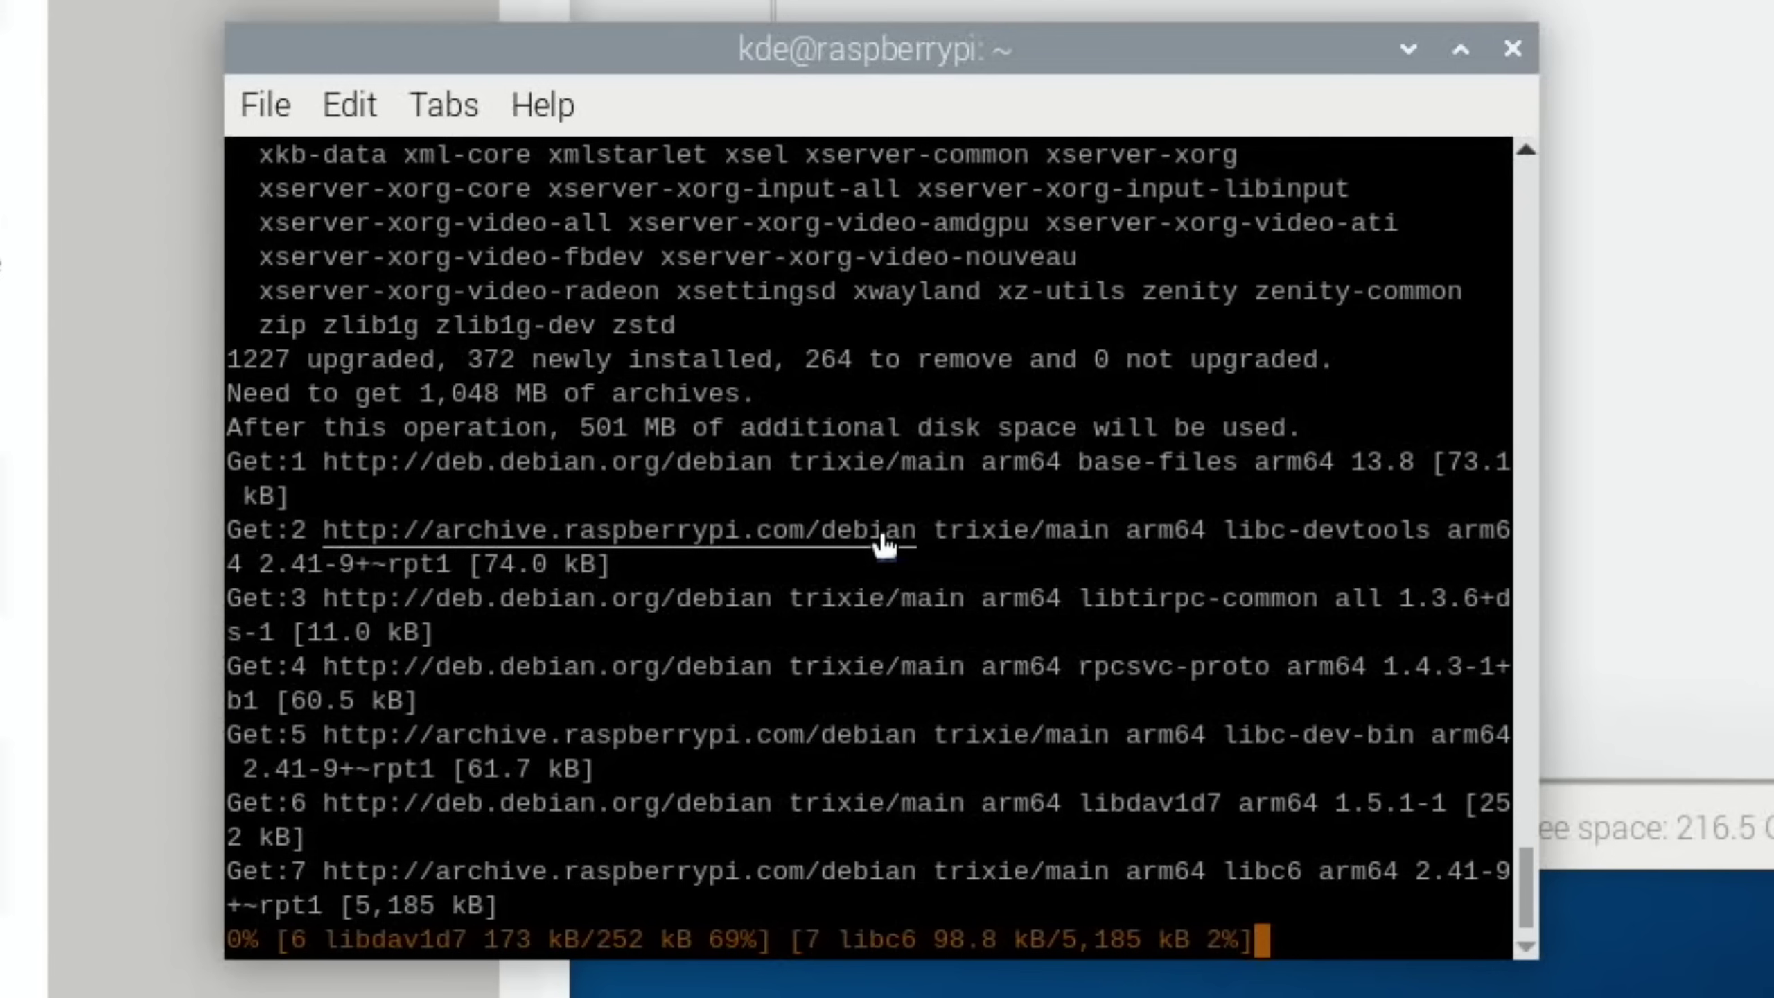
{"action": "scroll", "coordinate": [882, 529], "scroll_direction": "up", "scroll_amount": 15}
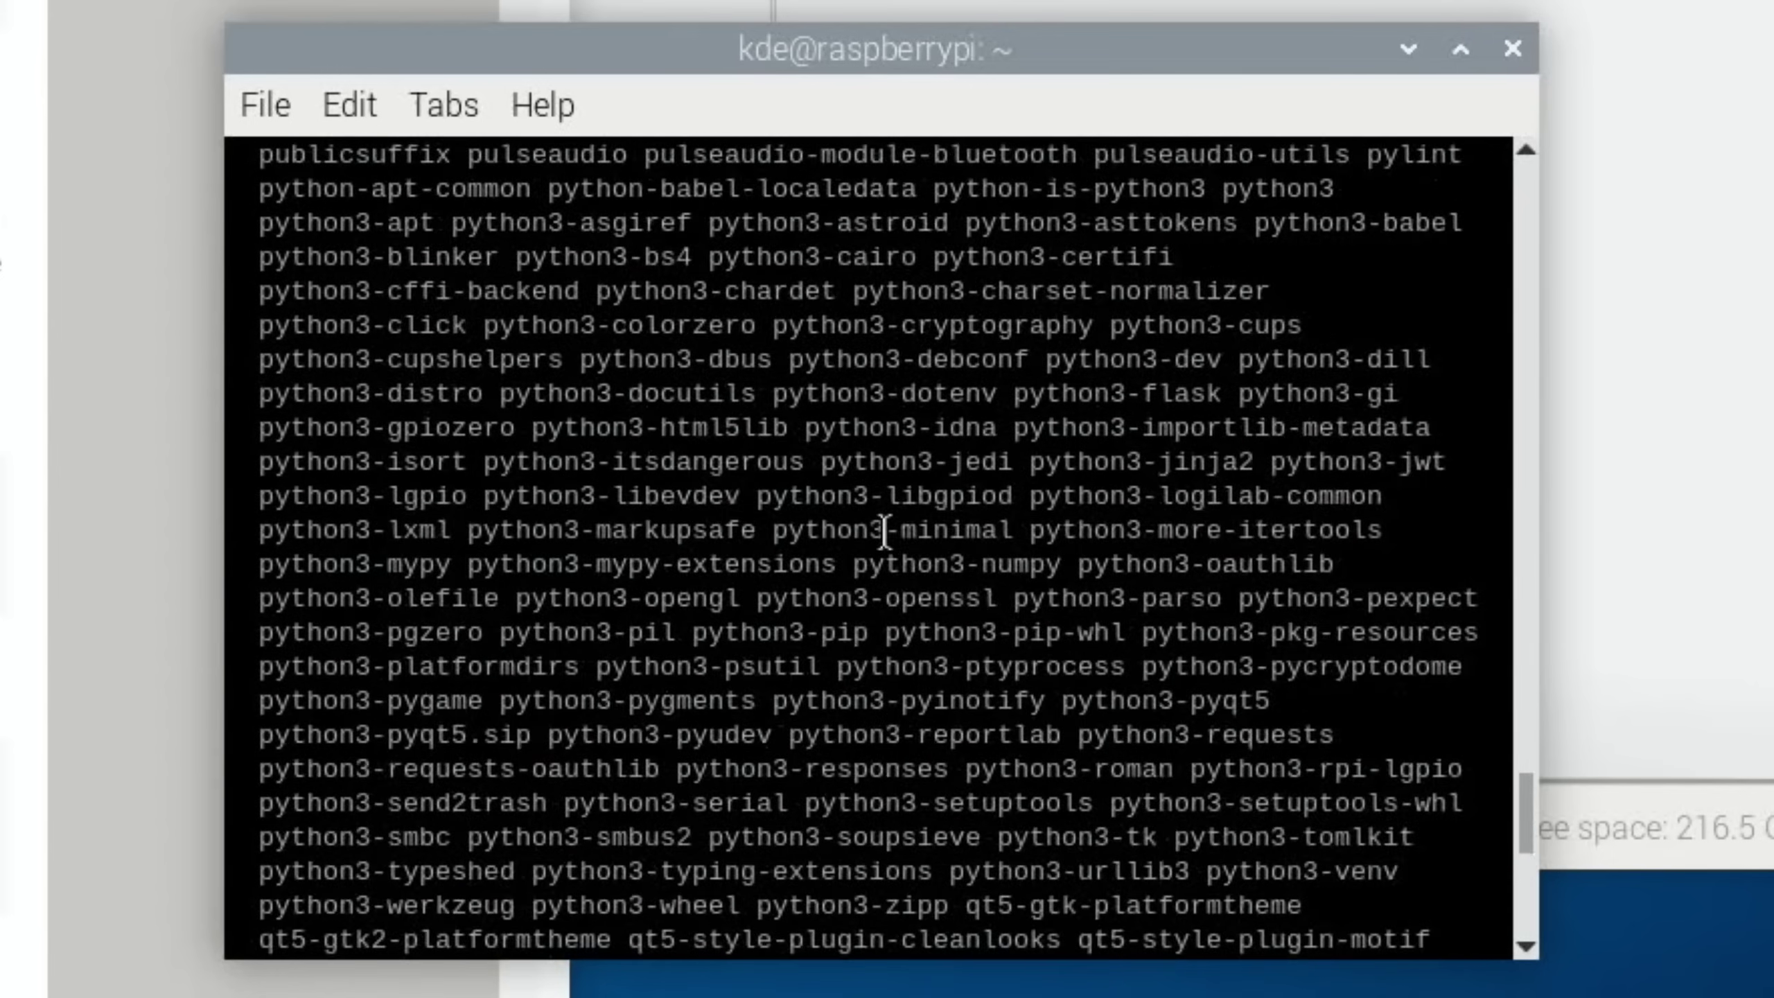
{"action": "scroll", "coordinate": [884, 531], "scroll_direction": "up", "scroll_amount": 20}
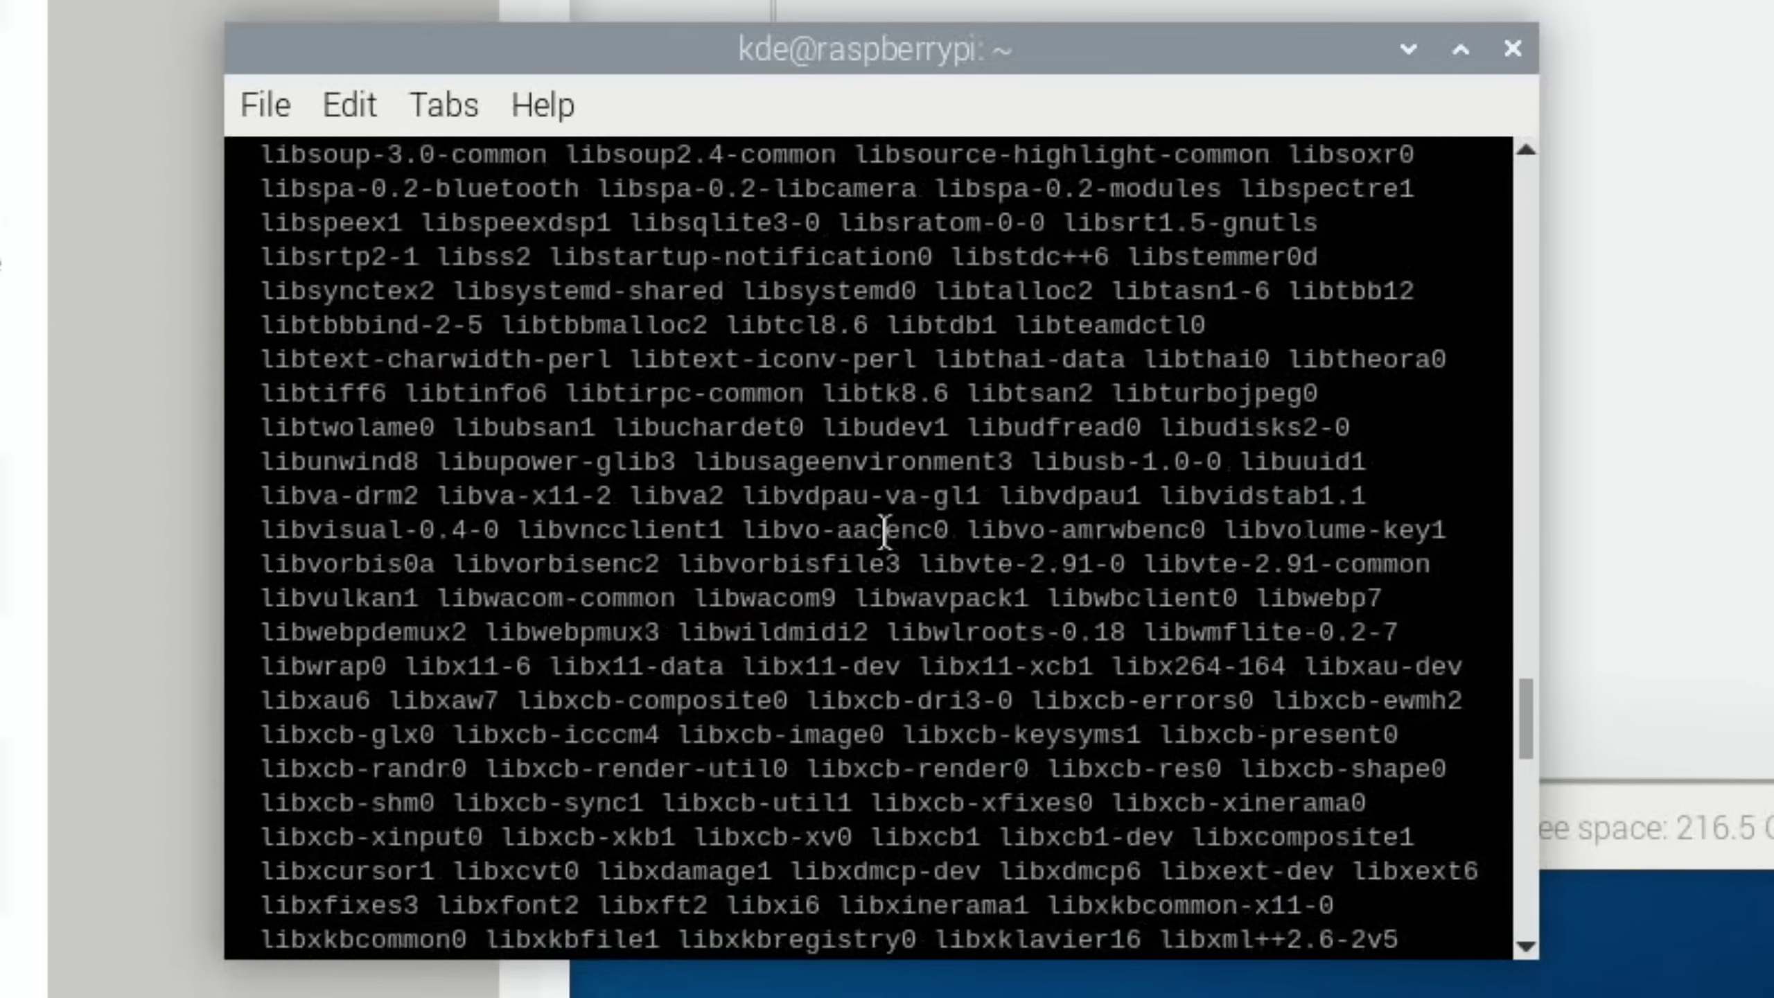
{"action": "scroll", "coordinate": [884, 531], "scroll_direction": "up", "scroll_amount": 20}
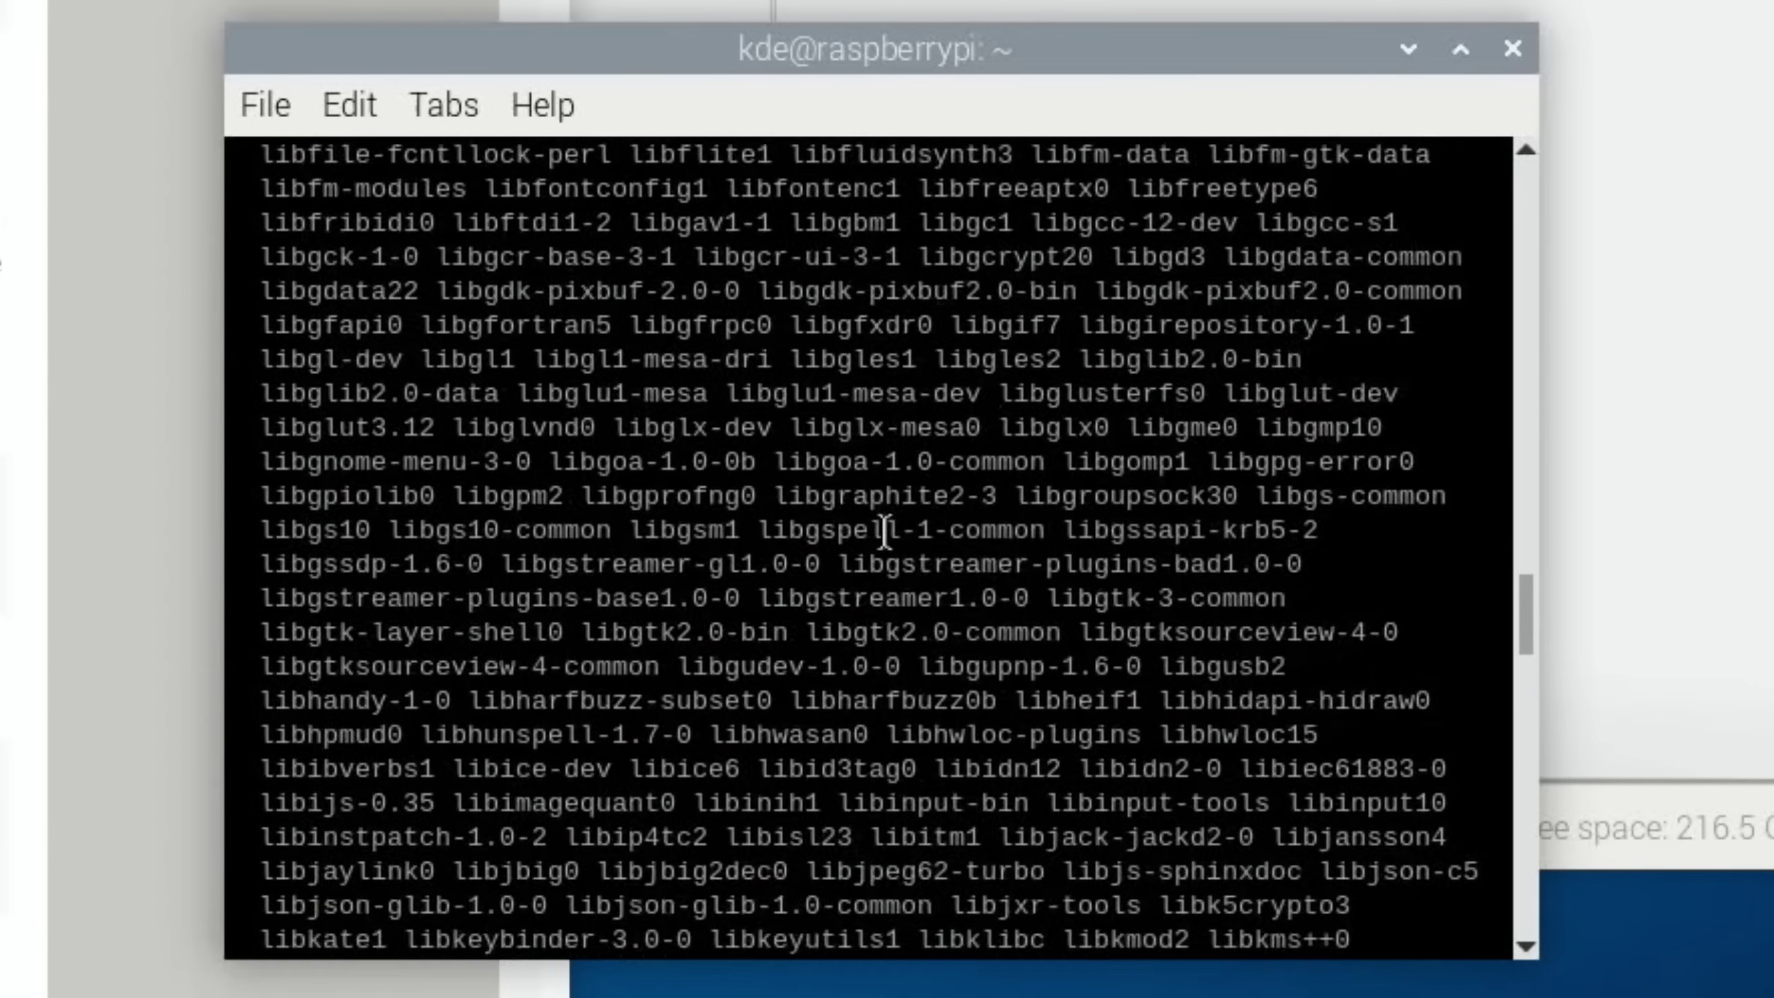
{"action": "scroll", "coordinate": [884, 531], "scroll_direction": "up", "scroll_amount": 20}
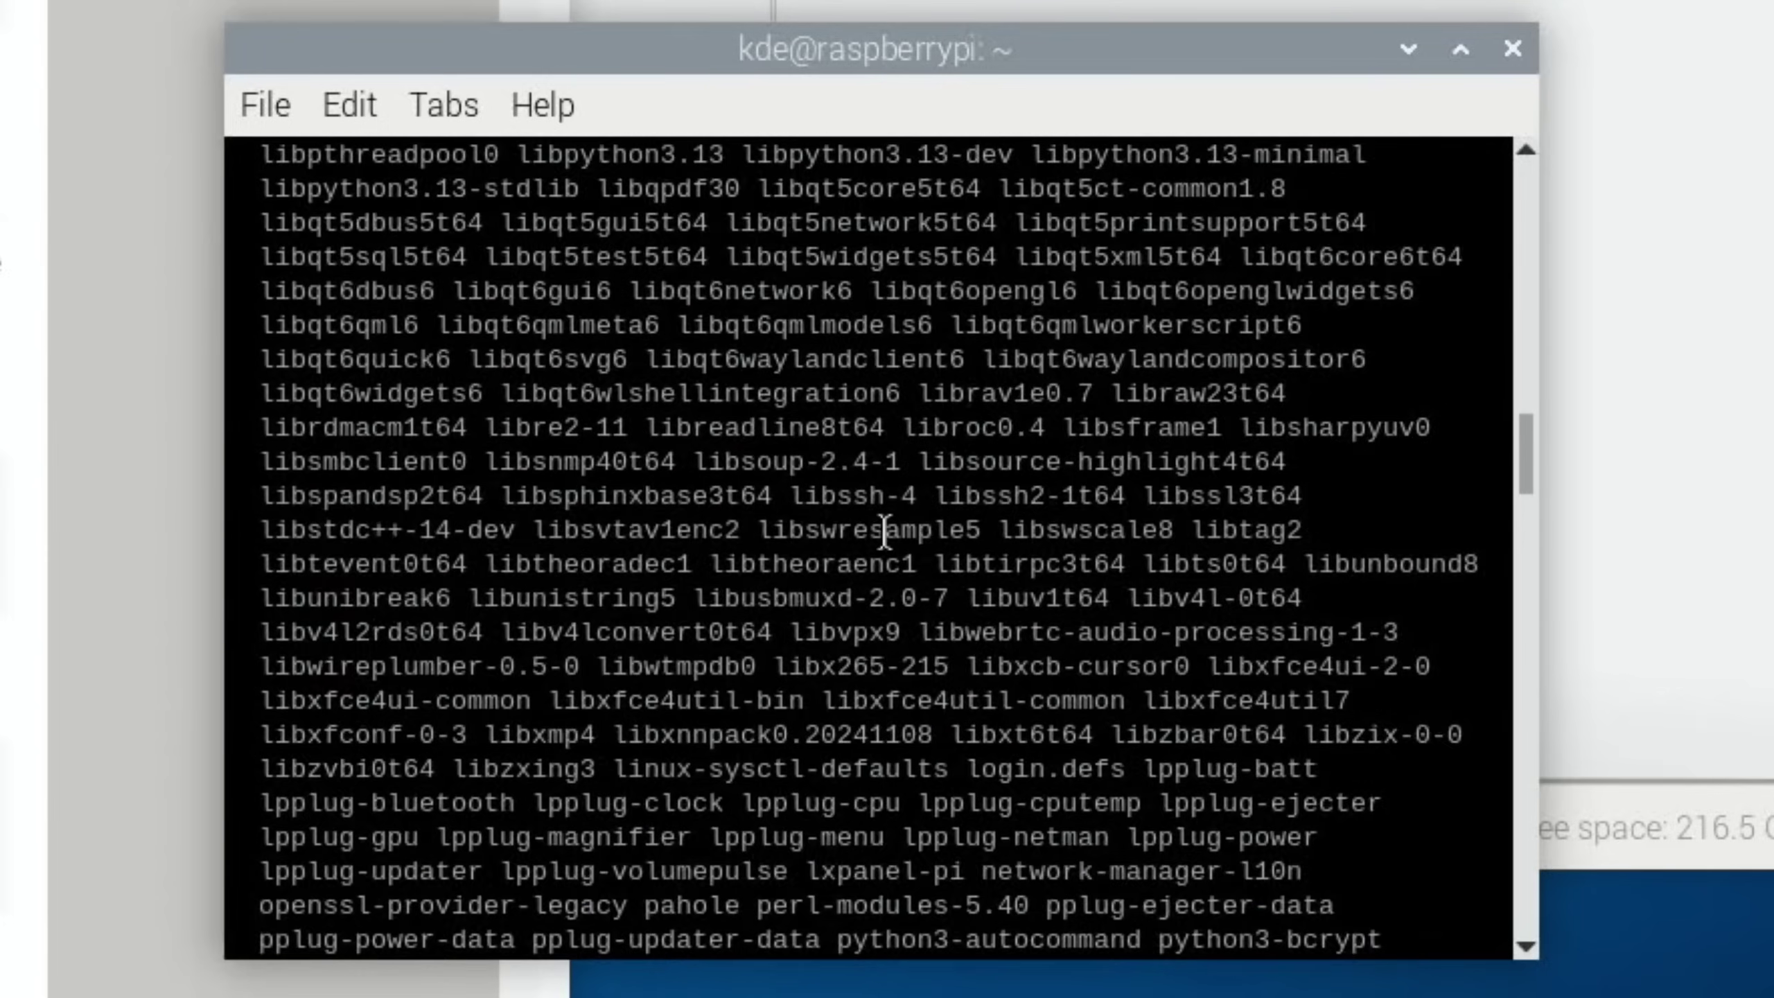
{"action": "scroll", "coordinate": [884, 531], "scroll_direction": "up", "scroll_amount": 20}
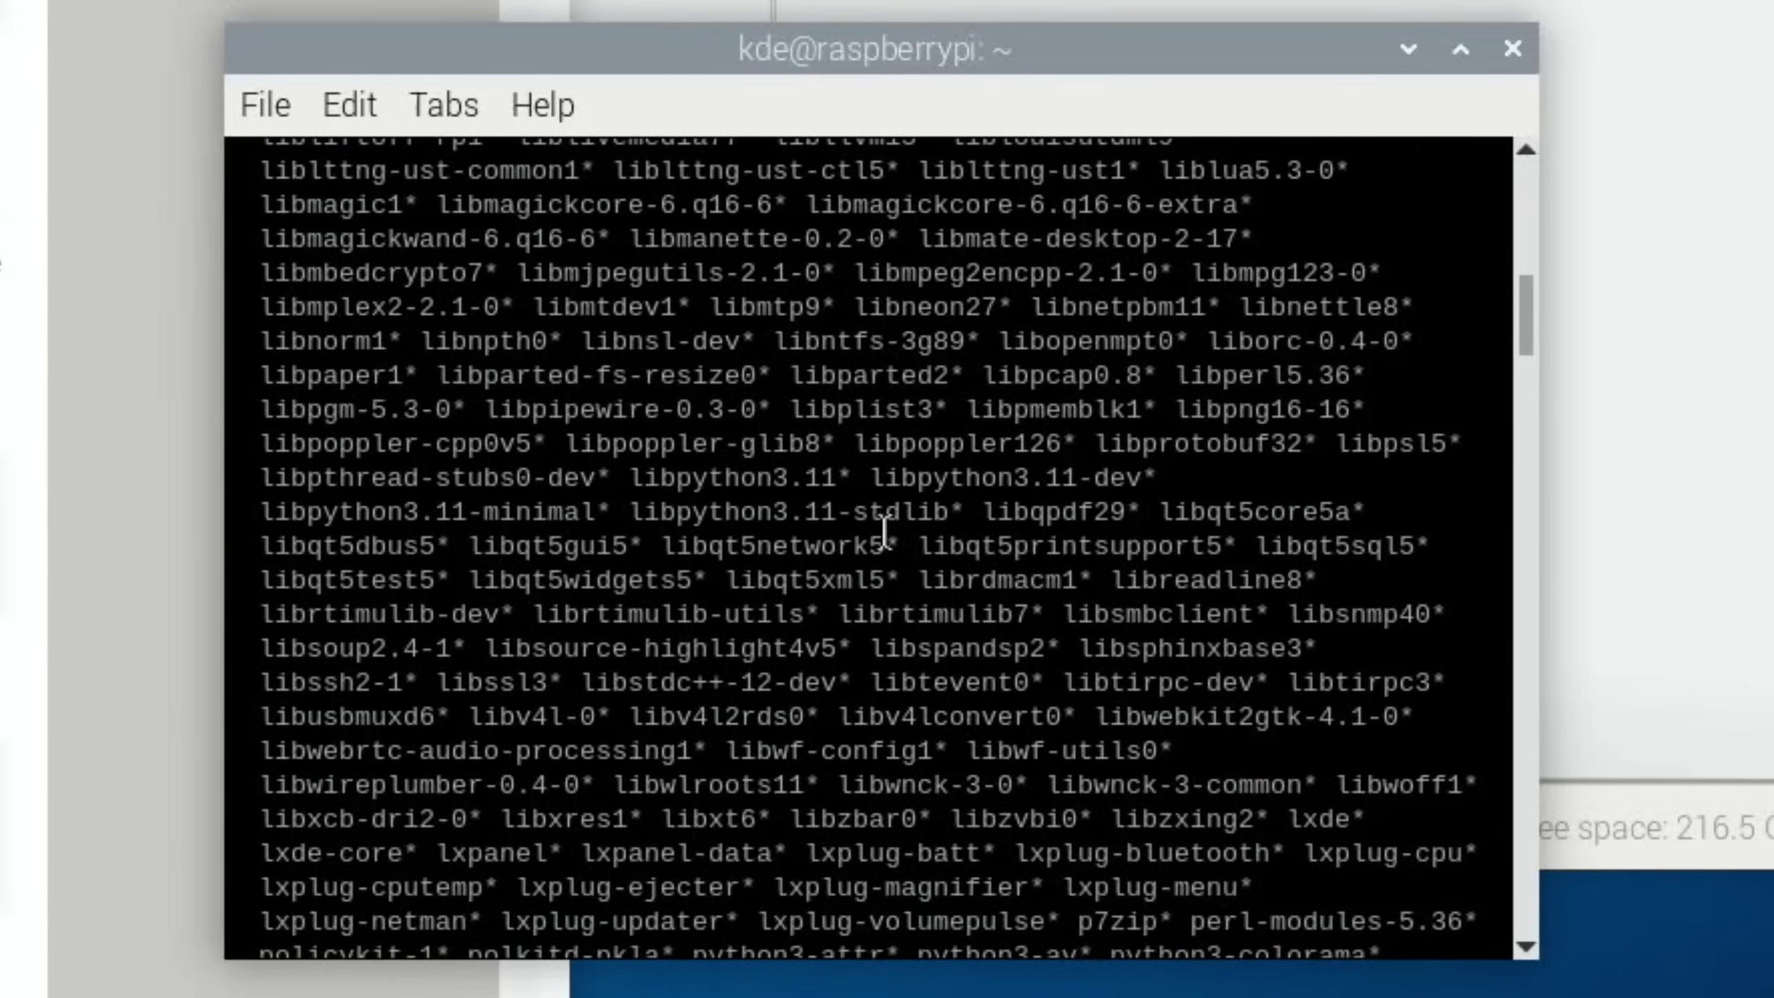
{"action": "scroll", "coordinate": [884, 531], "scroll_direction": "up", "scroll_amount": 2}
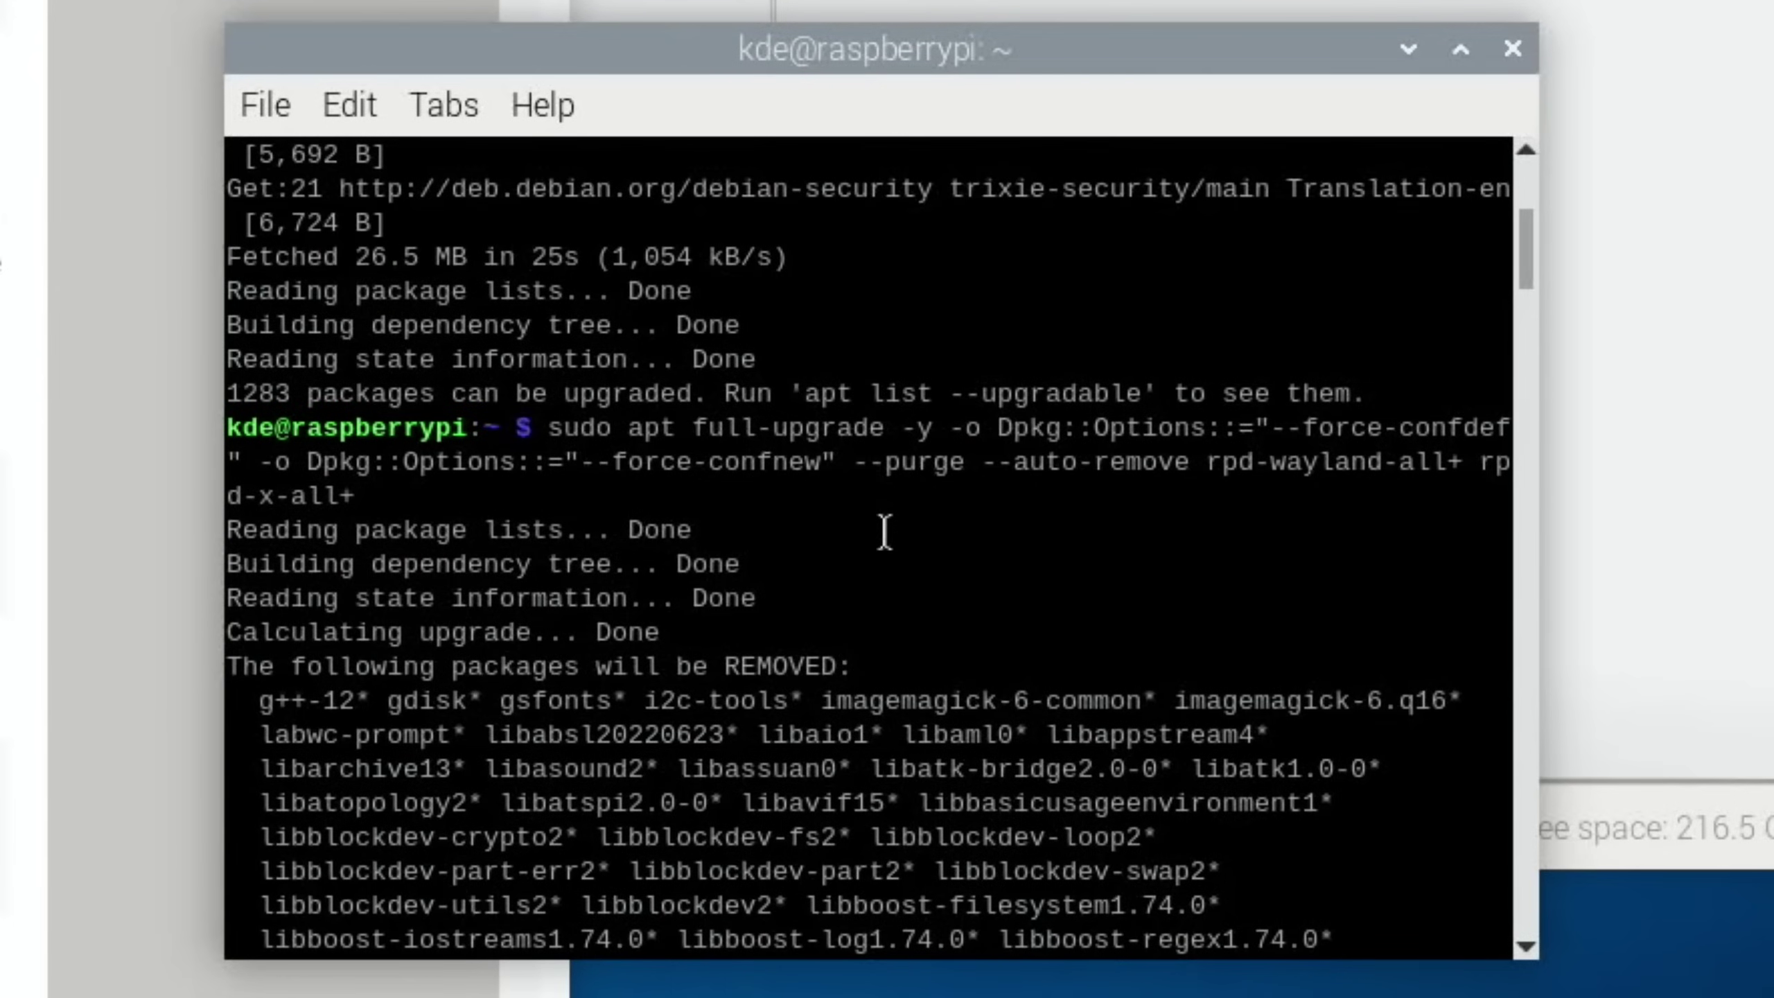
{"action": "scroll", "coordinate": [884, 531], "scroll_direction": "down", "scroll_amount": 15}
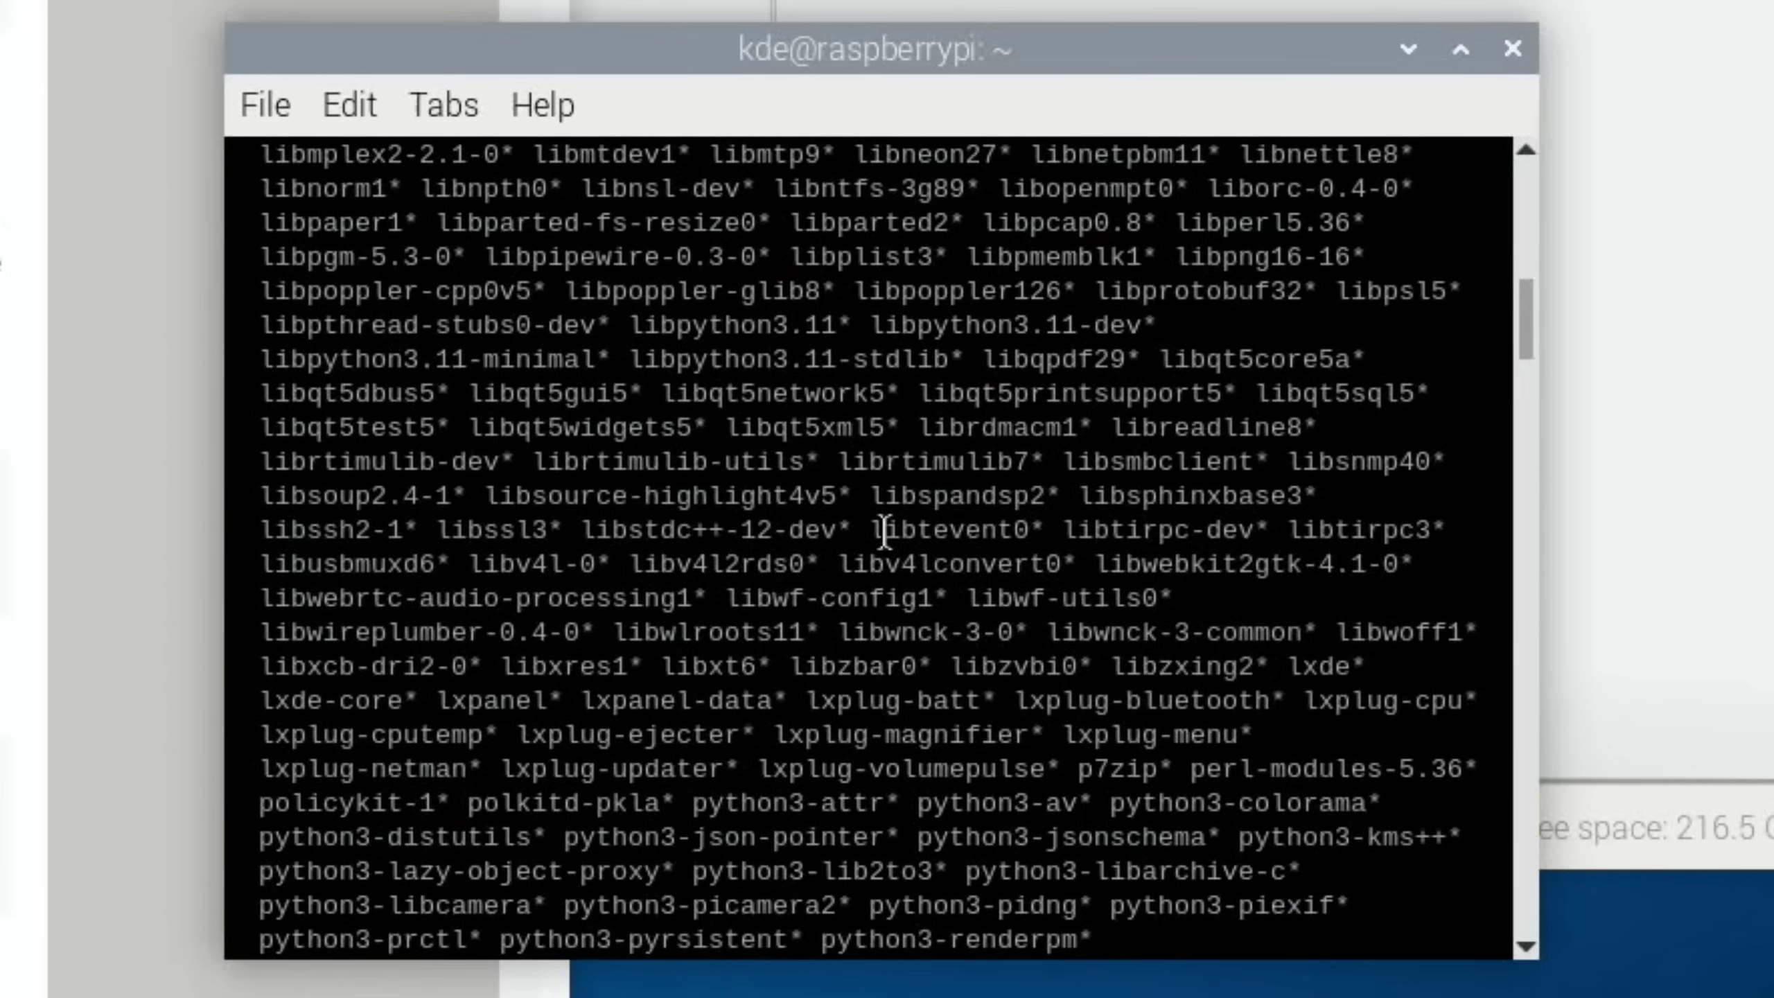
{"action": "scroll", "coordinate": [885, 531], "scroll_direction": "down", "scroll_amount": 10}
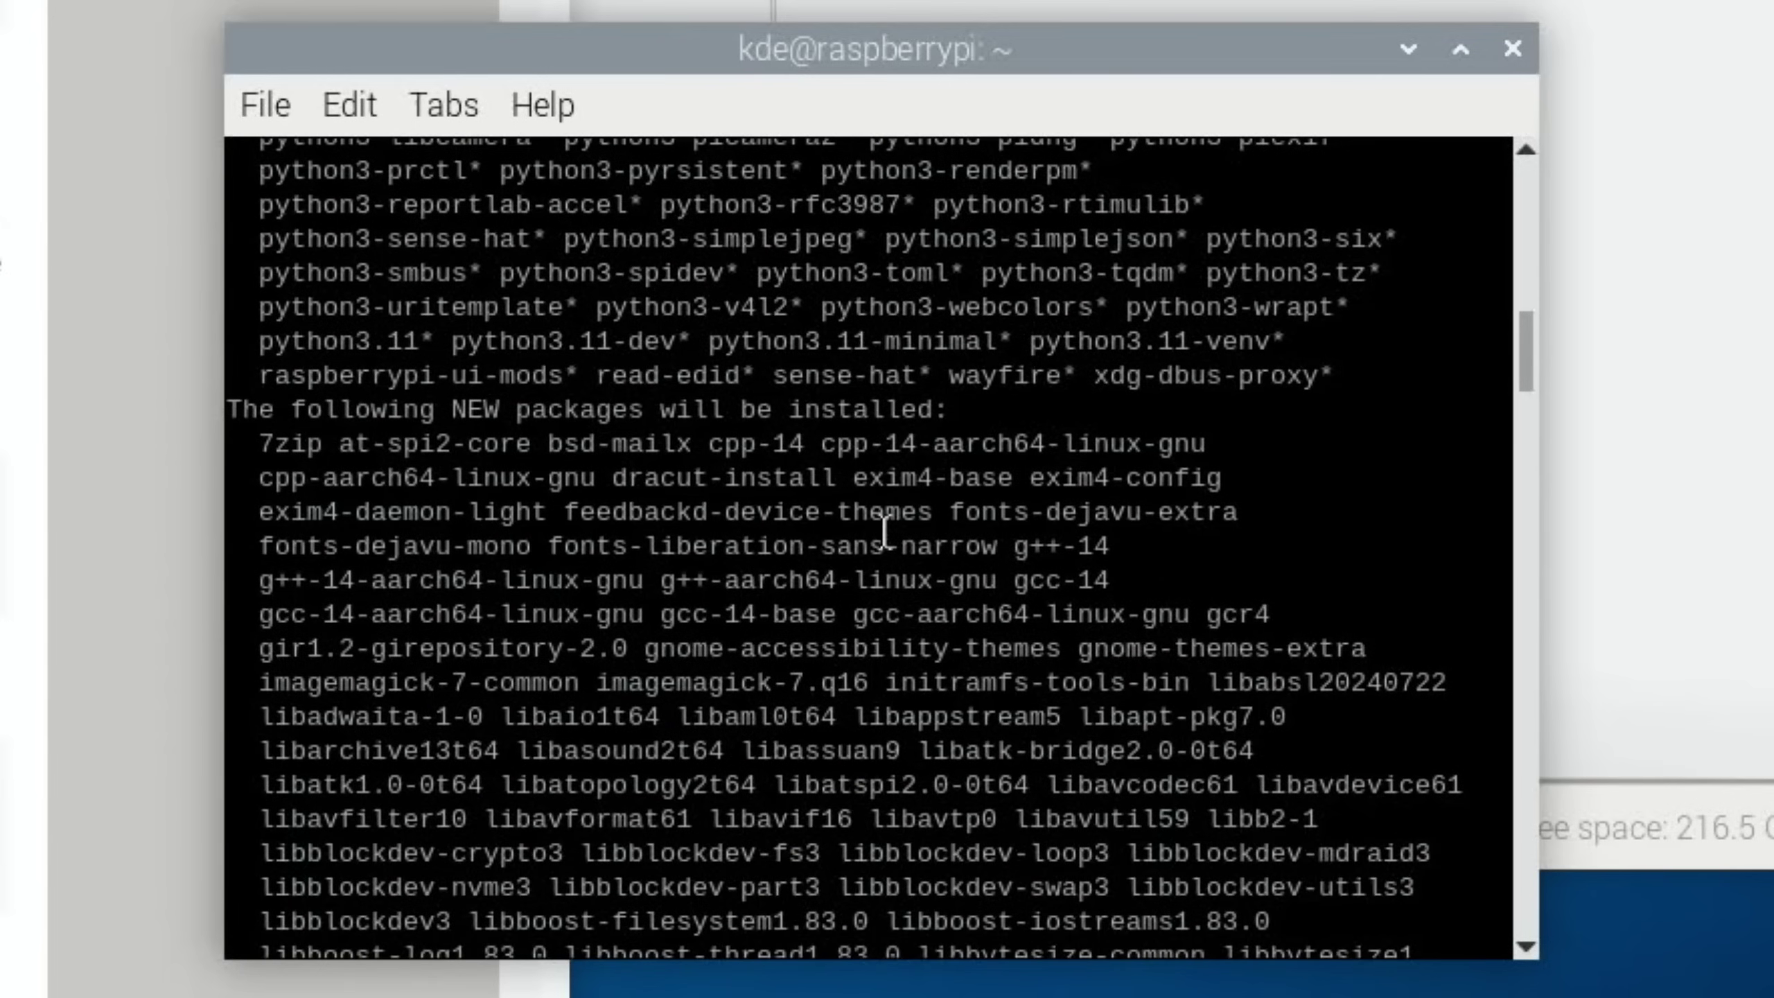
{"action": "scroll", "coordinate": [884, 531], "scroll_direction": "down", "scroll_amount": 15}
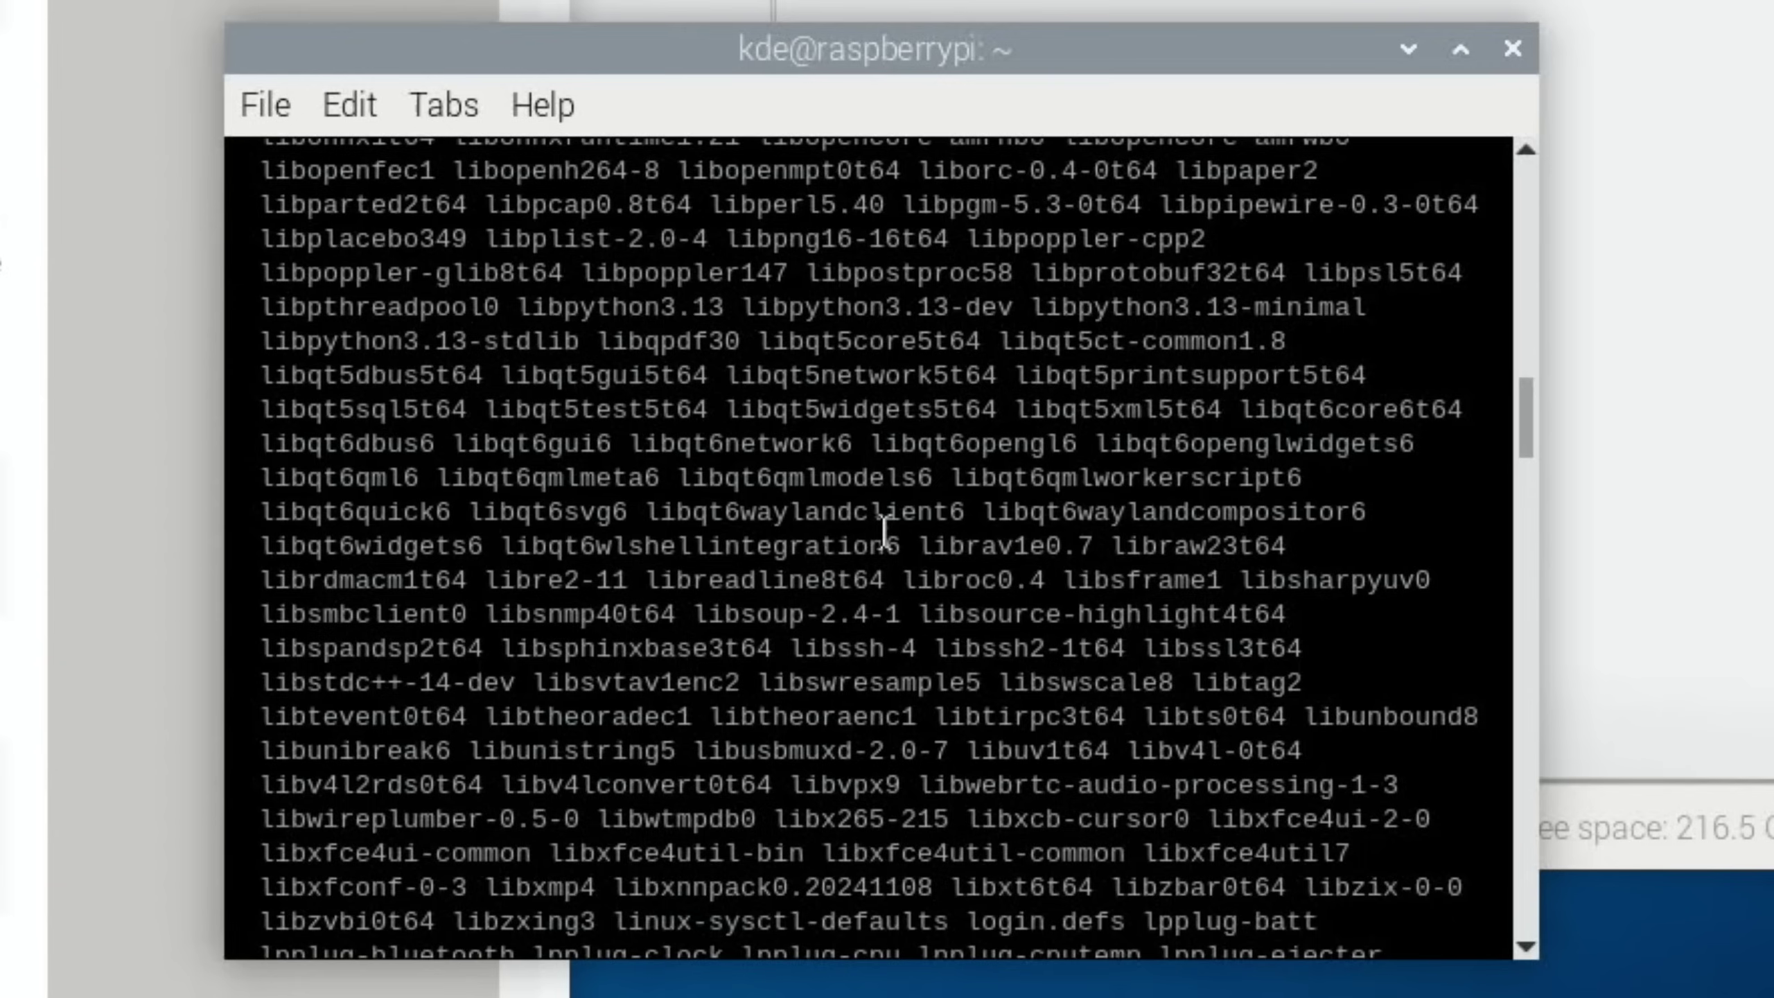
{"action": "scroll", "coordinate": [884, 531], "scroll_direction": "down", "scroll_amount": 10}
{"action": "scroll", "coordinate": [885, 531], "scroll_direction": "down", "scroll_amount": 20}
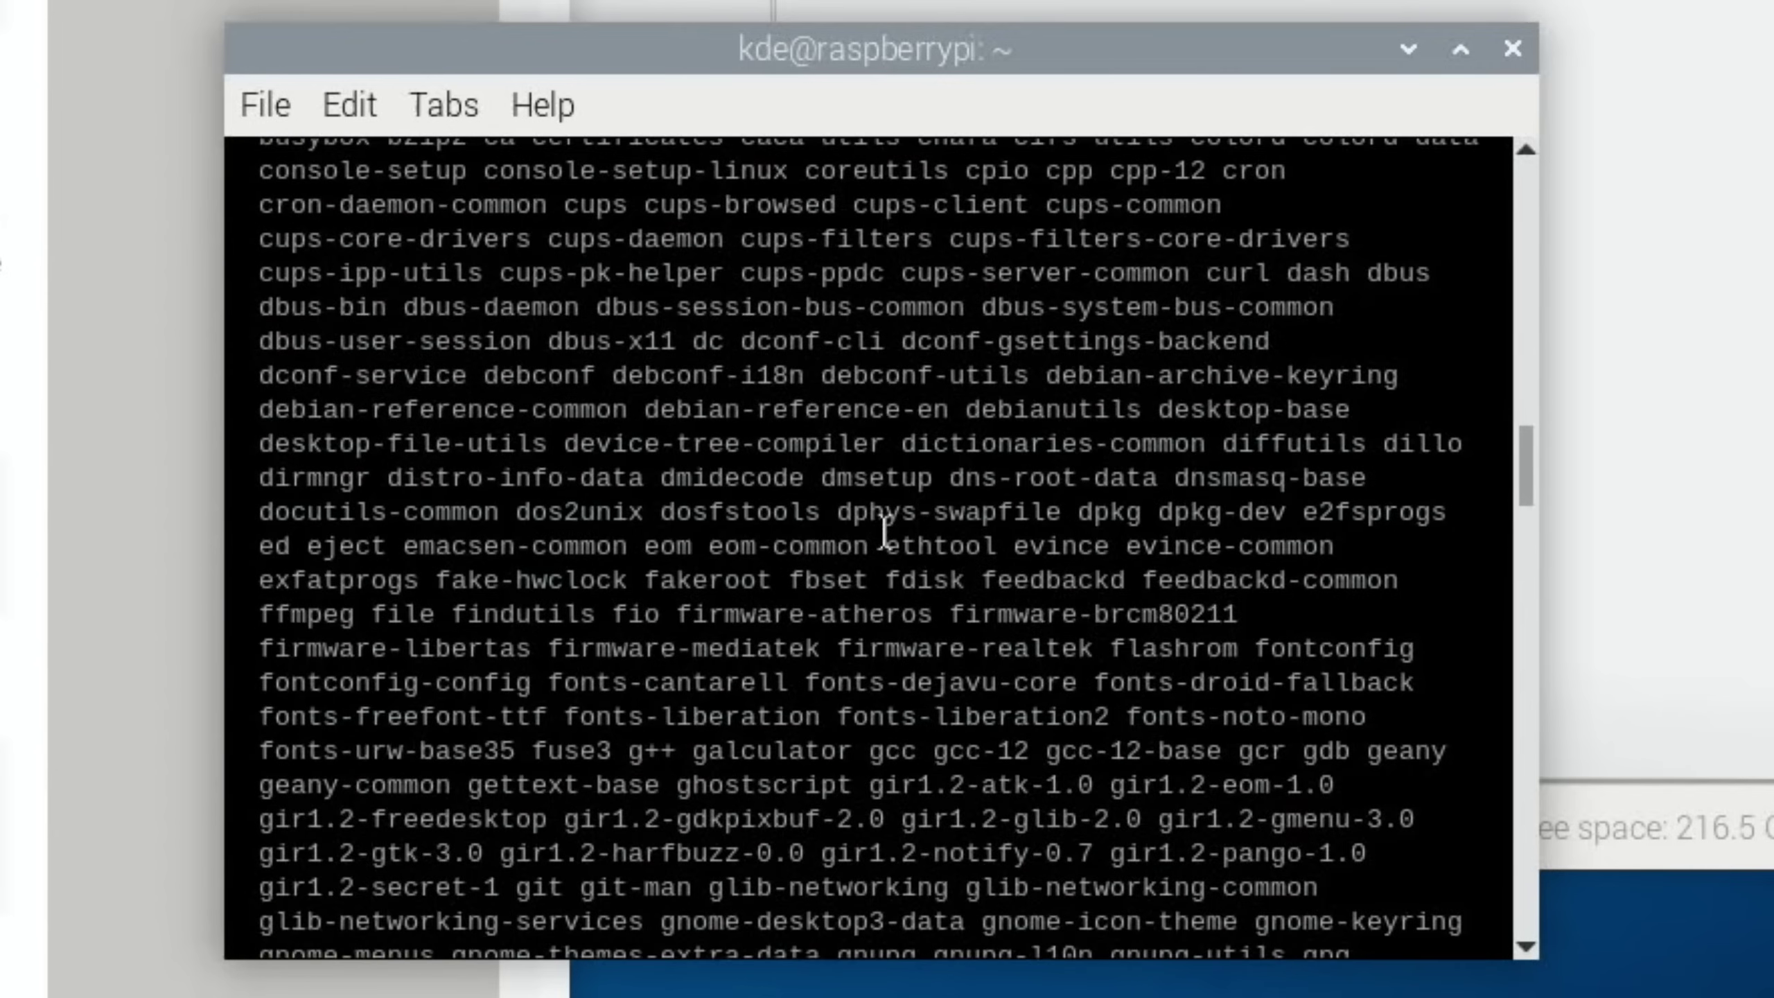
{"action": "scroll", "coordinate": [884, 531], "scroll_direction": "down", "scroll_amount": 20}
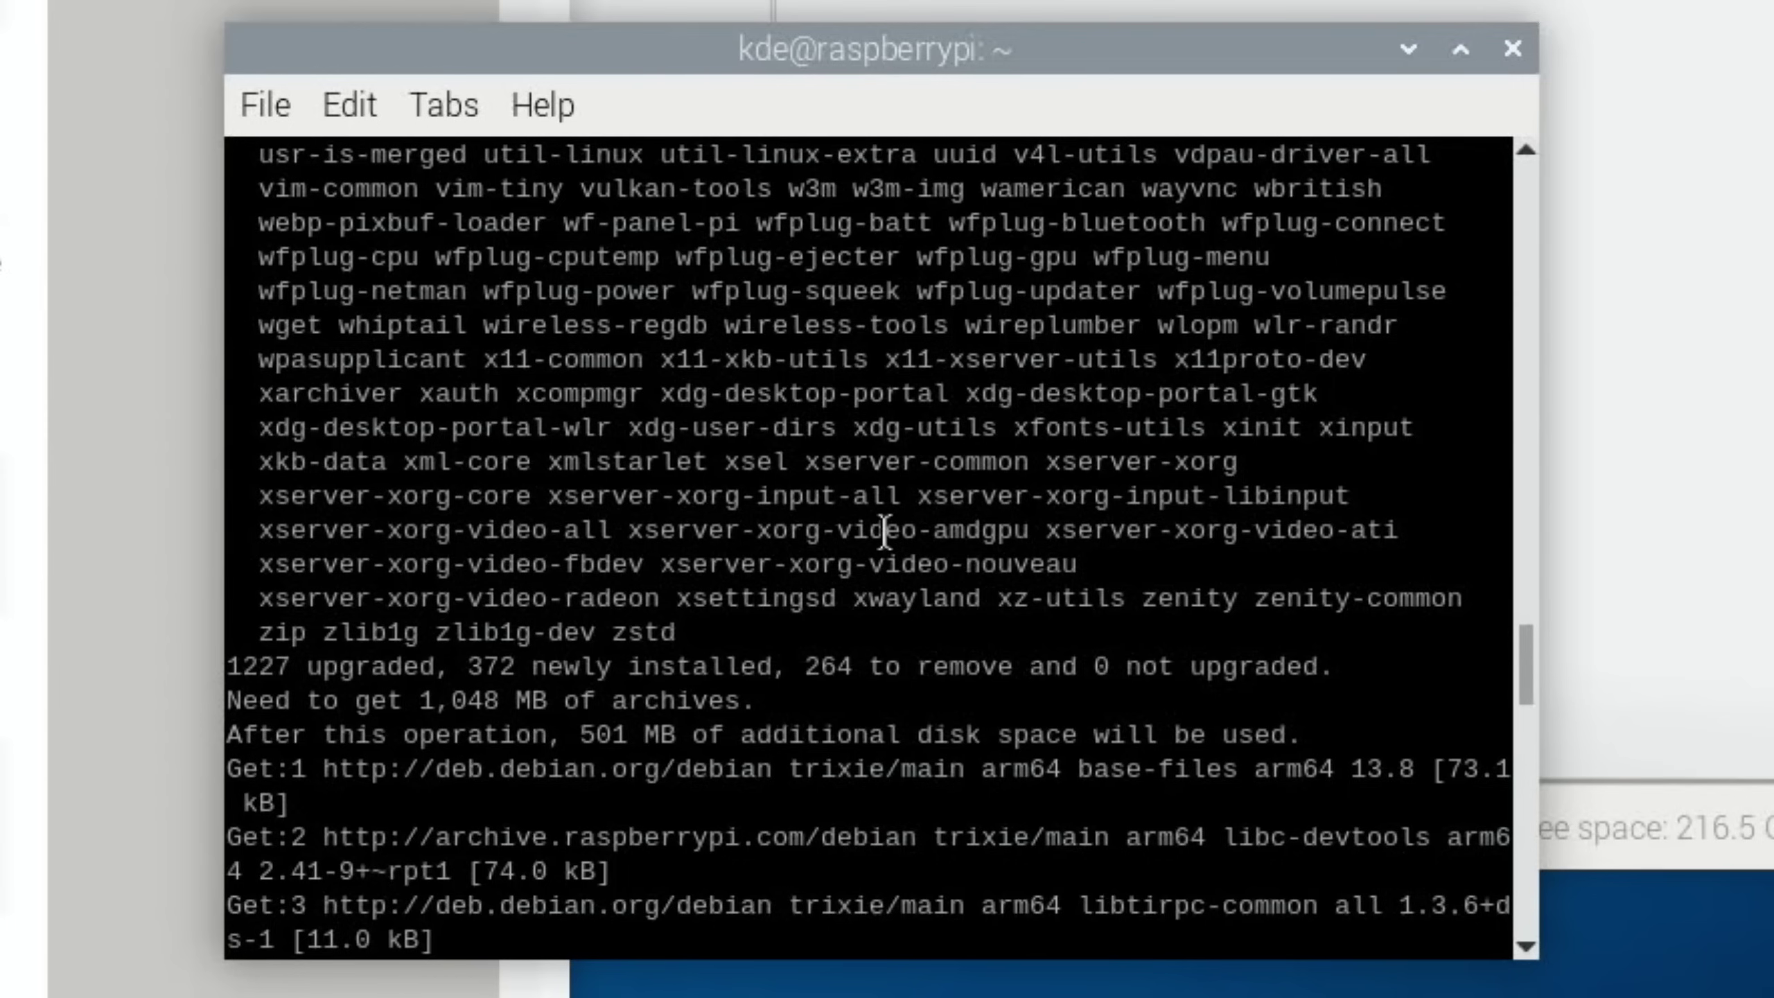
{"action": "scroll", "coordinate": [884, 531], "scroll_direction": "down", "scroll_amount": 15}
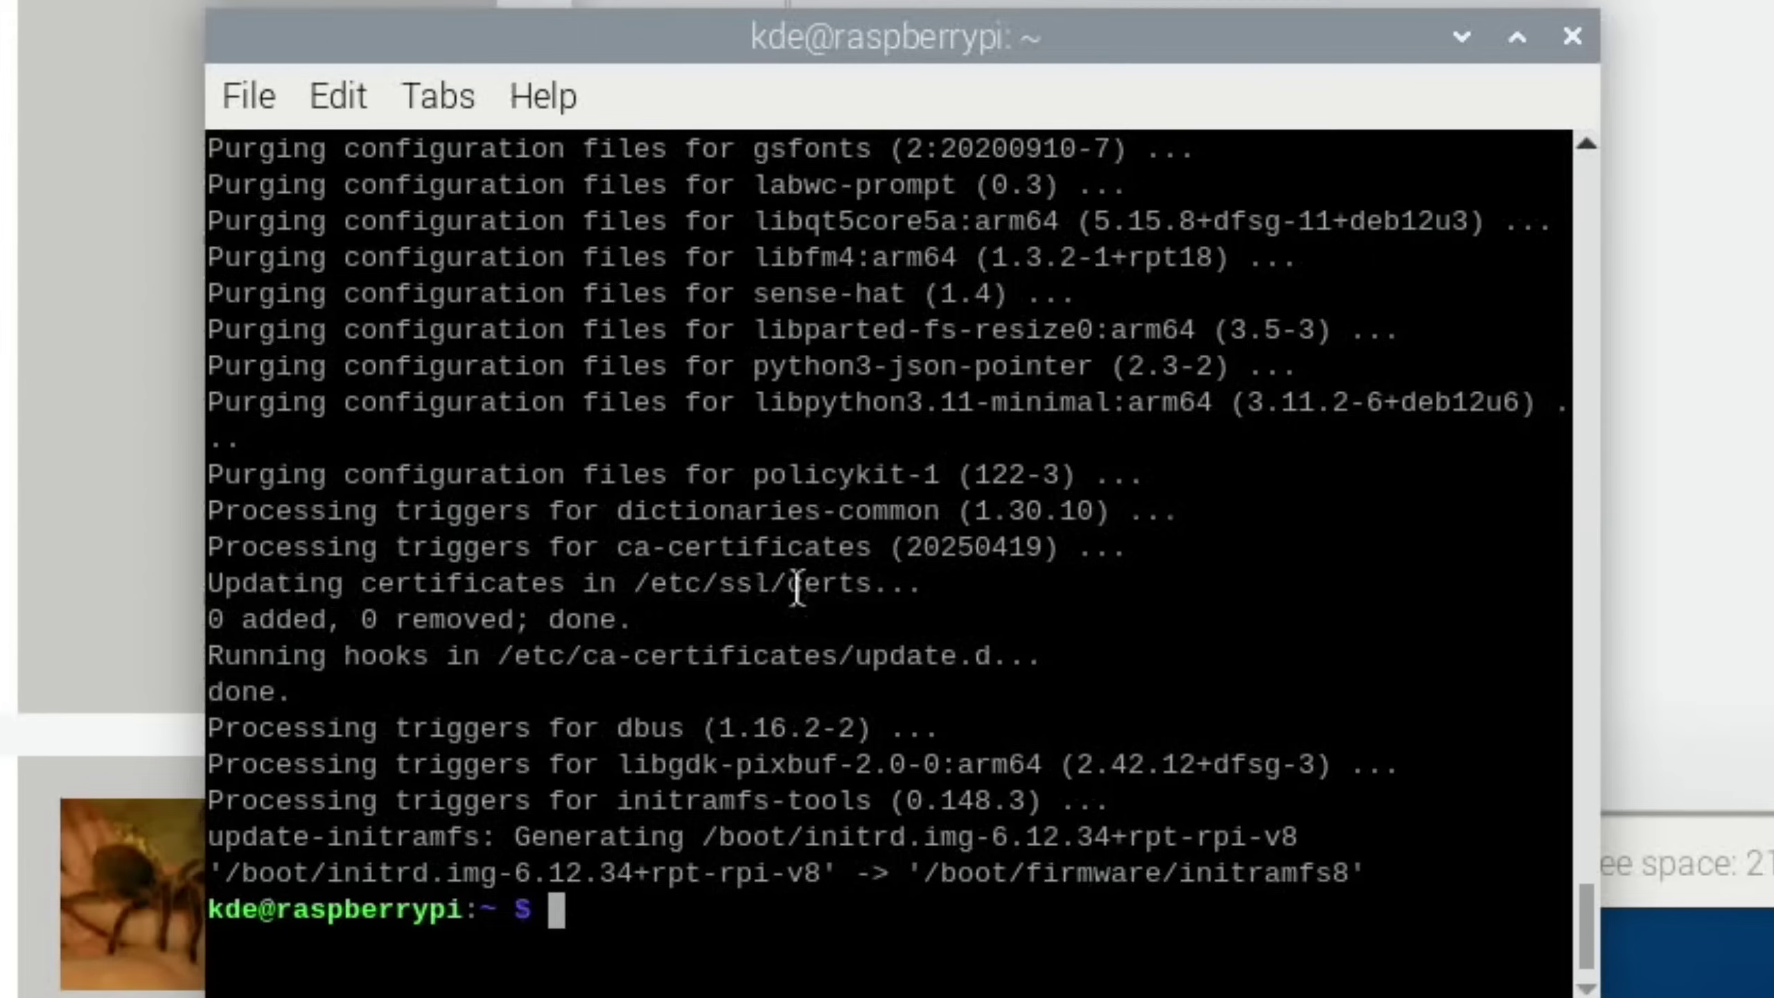
Maximize the terminal to review the upgrade output, then restore its size
{"action": "scroll", "coordinate": [1123, 746], "scroll_direction": "up", "scroll_amount": 15}
{"action": "scroll", "coordinate": [878, 601], "scroll_direction": "up", "scroll_amount": 20}
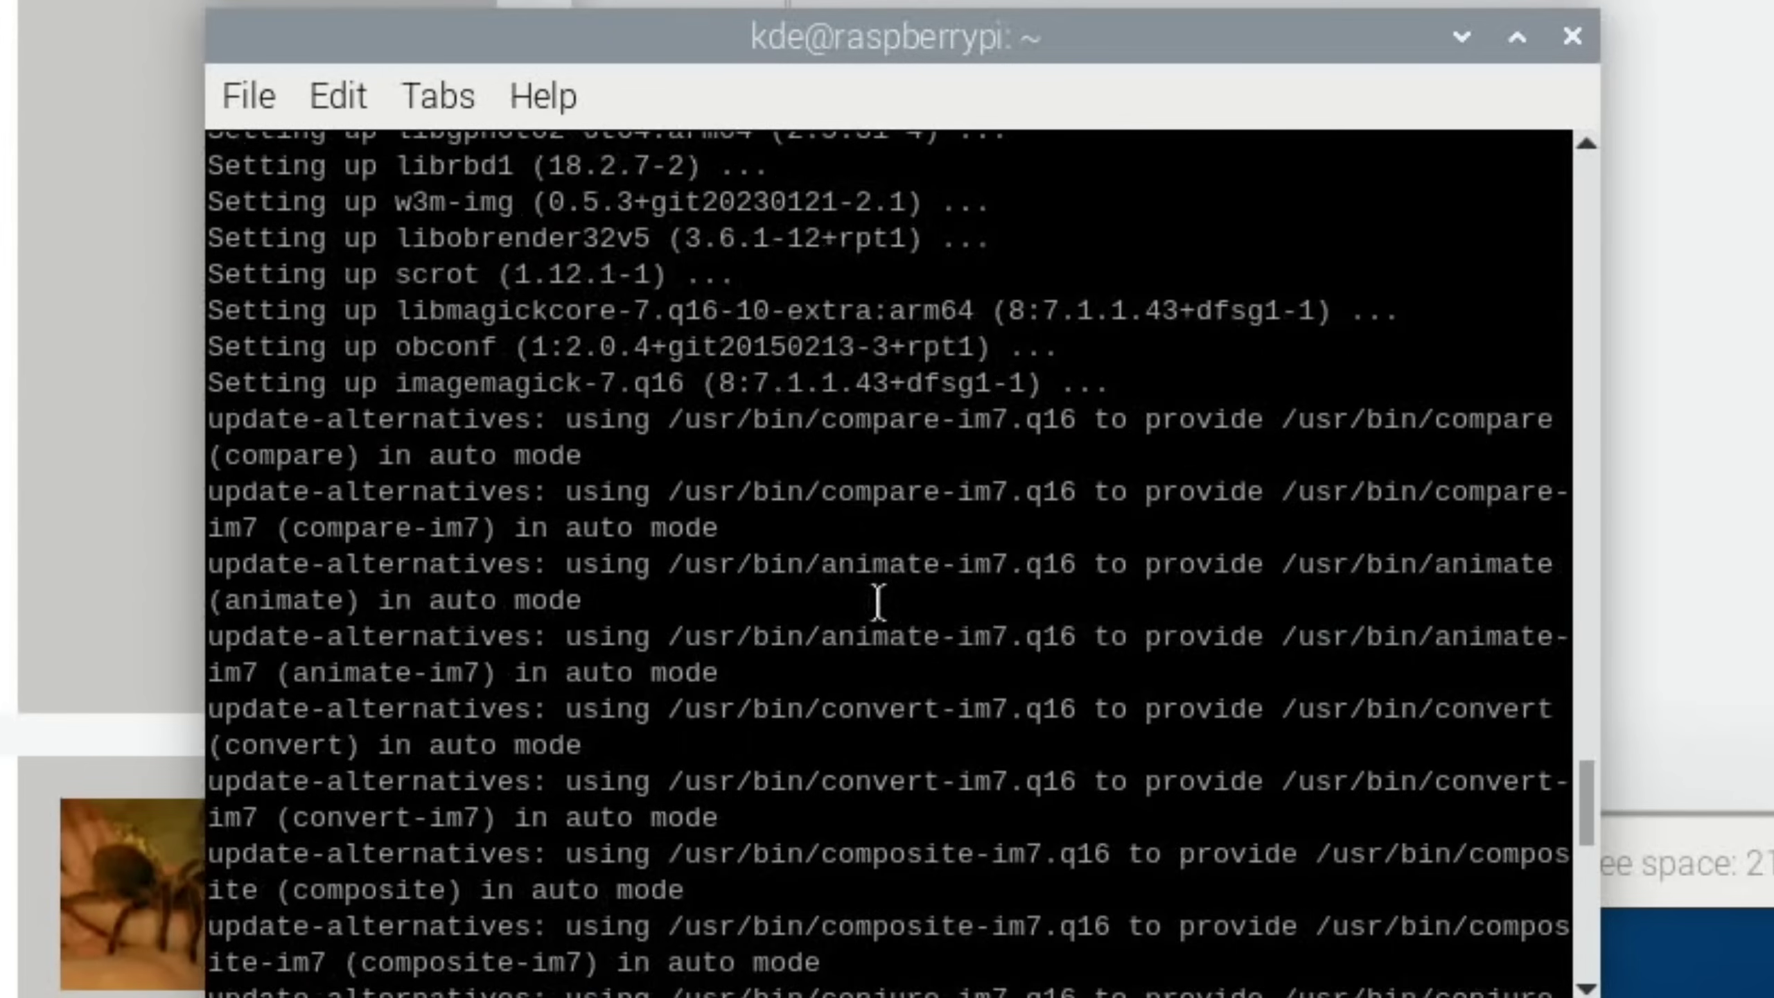
{"action": "scroll", "coordinate": [878, 601], "scroll_direction": "up", "scroll_amount": 20}
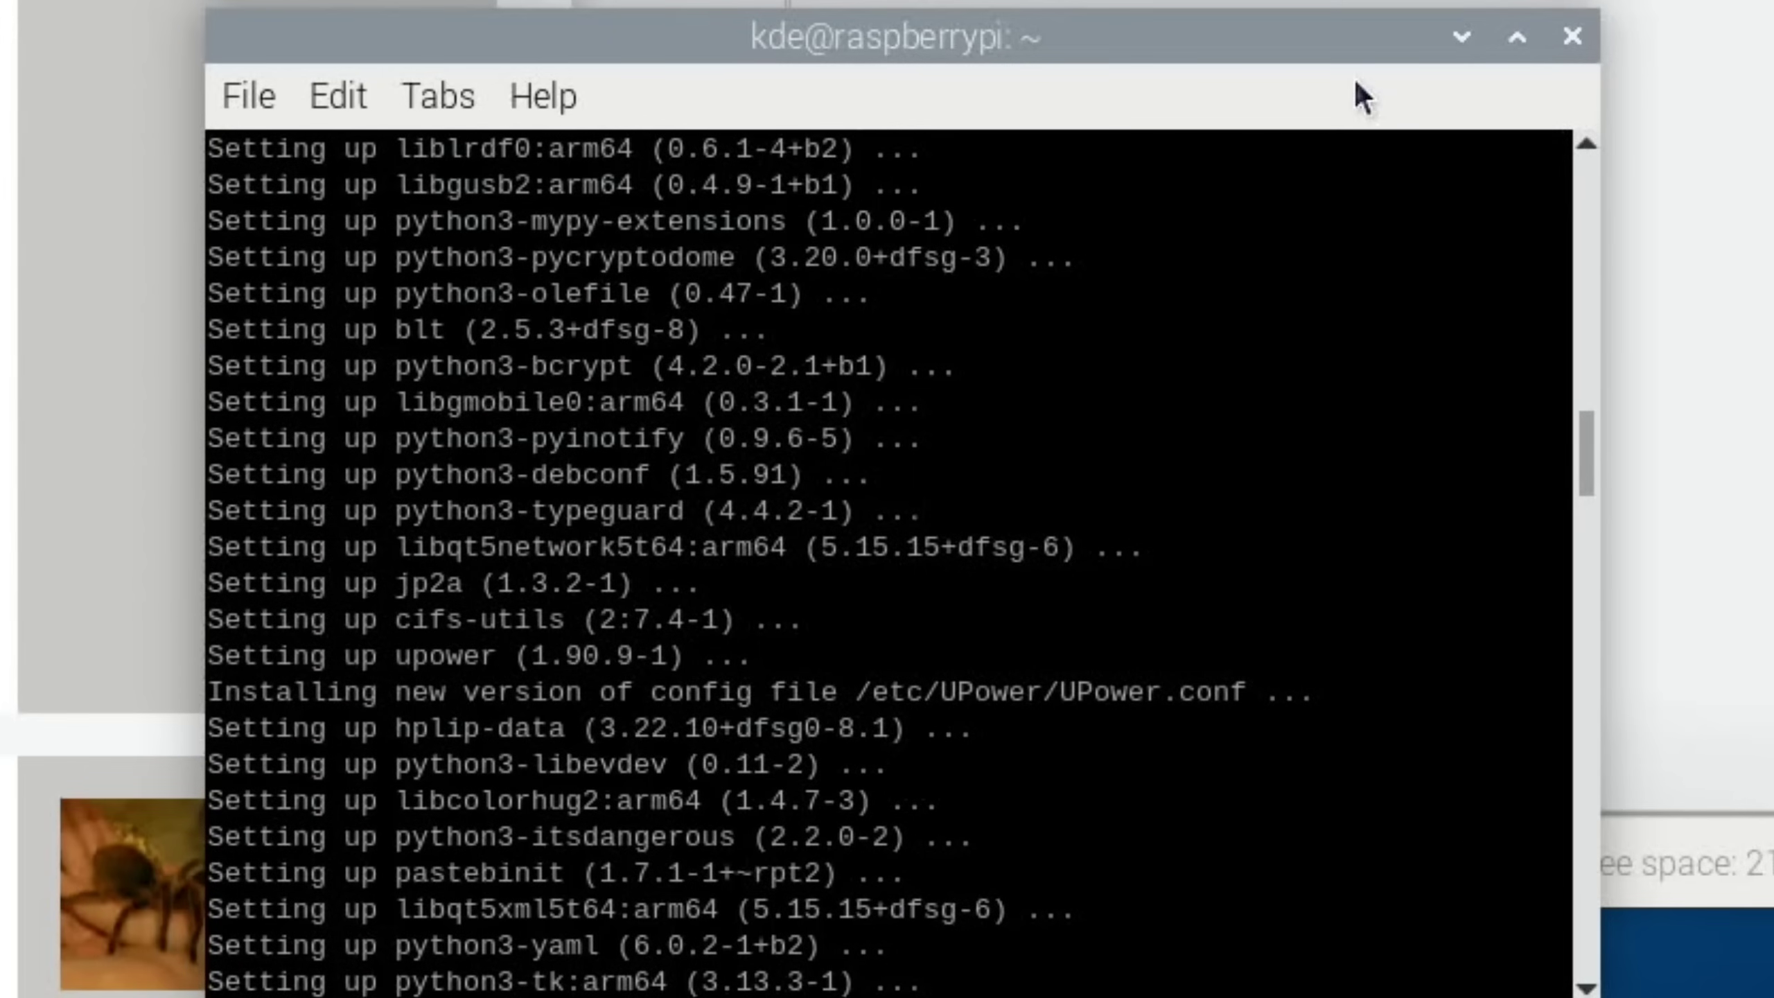
{"action": "left_click", "coordinate": [1518, 38]}
{"action": "scroll", "coordinate": [594, 430], "scroll_direction": "up", "scroll_amount": 20}
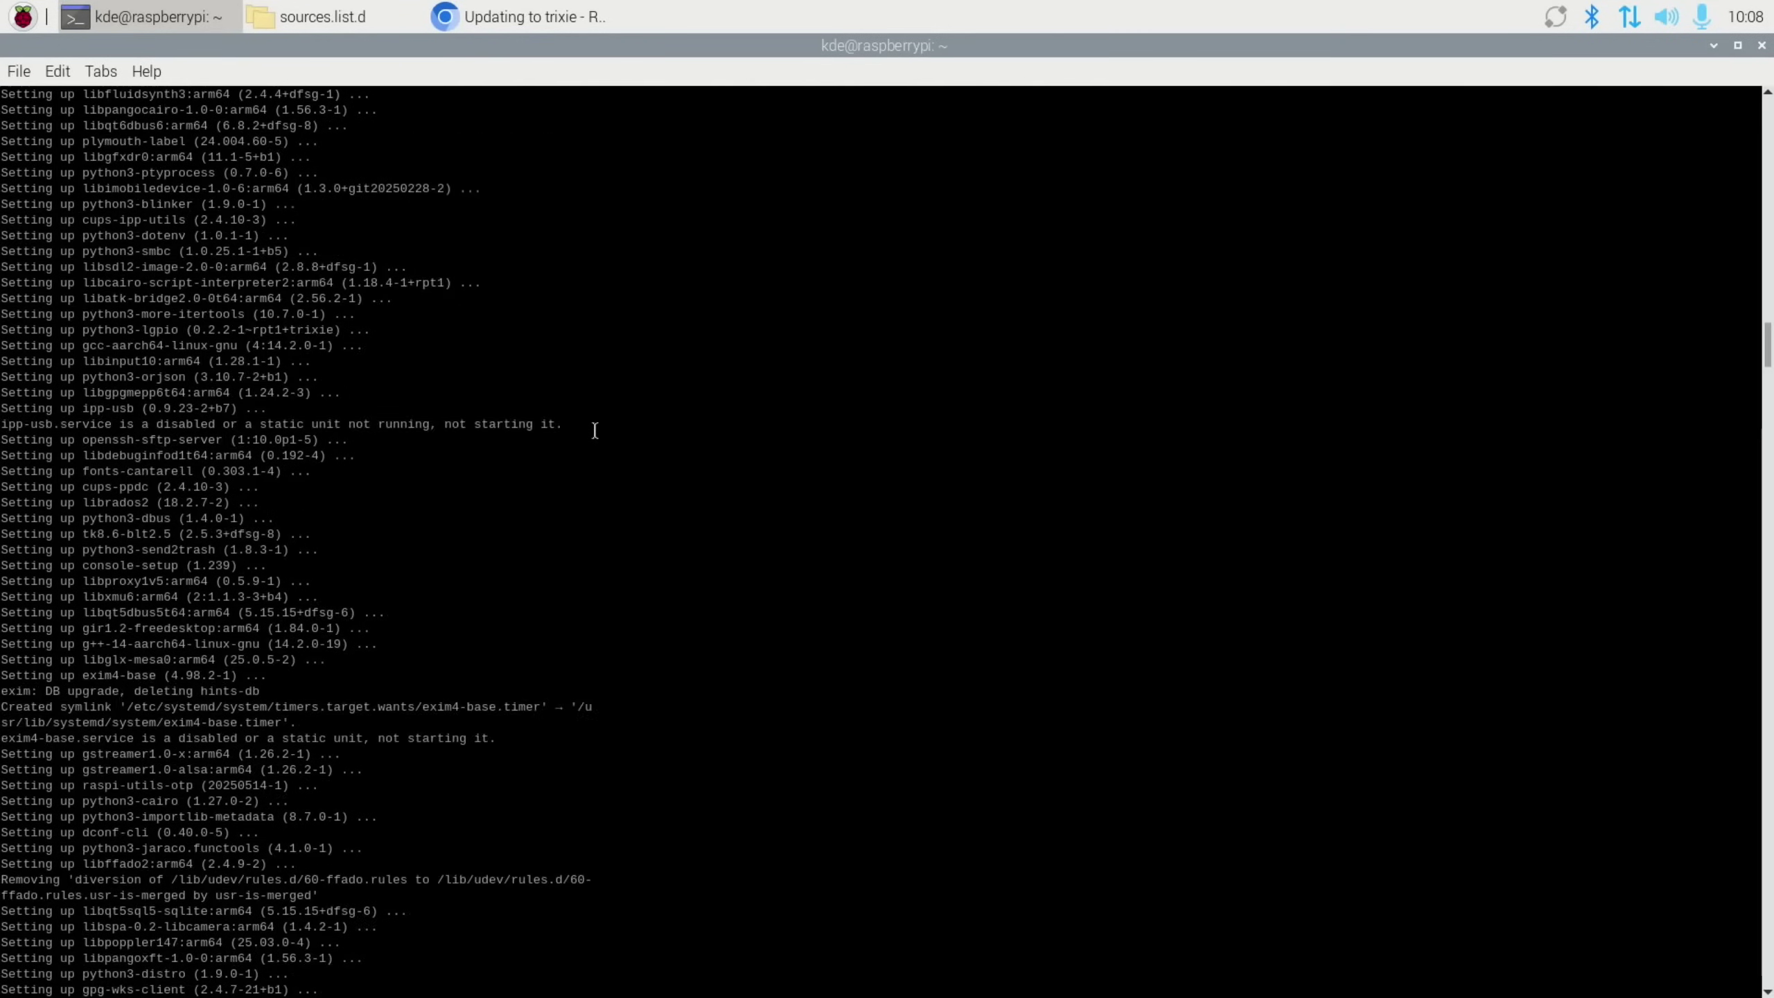
{"action": "scroll", "coordinate": [594, 429], "scroll_direction": "down", "scroll_amount": 20}
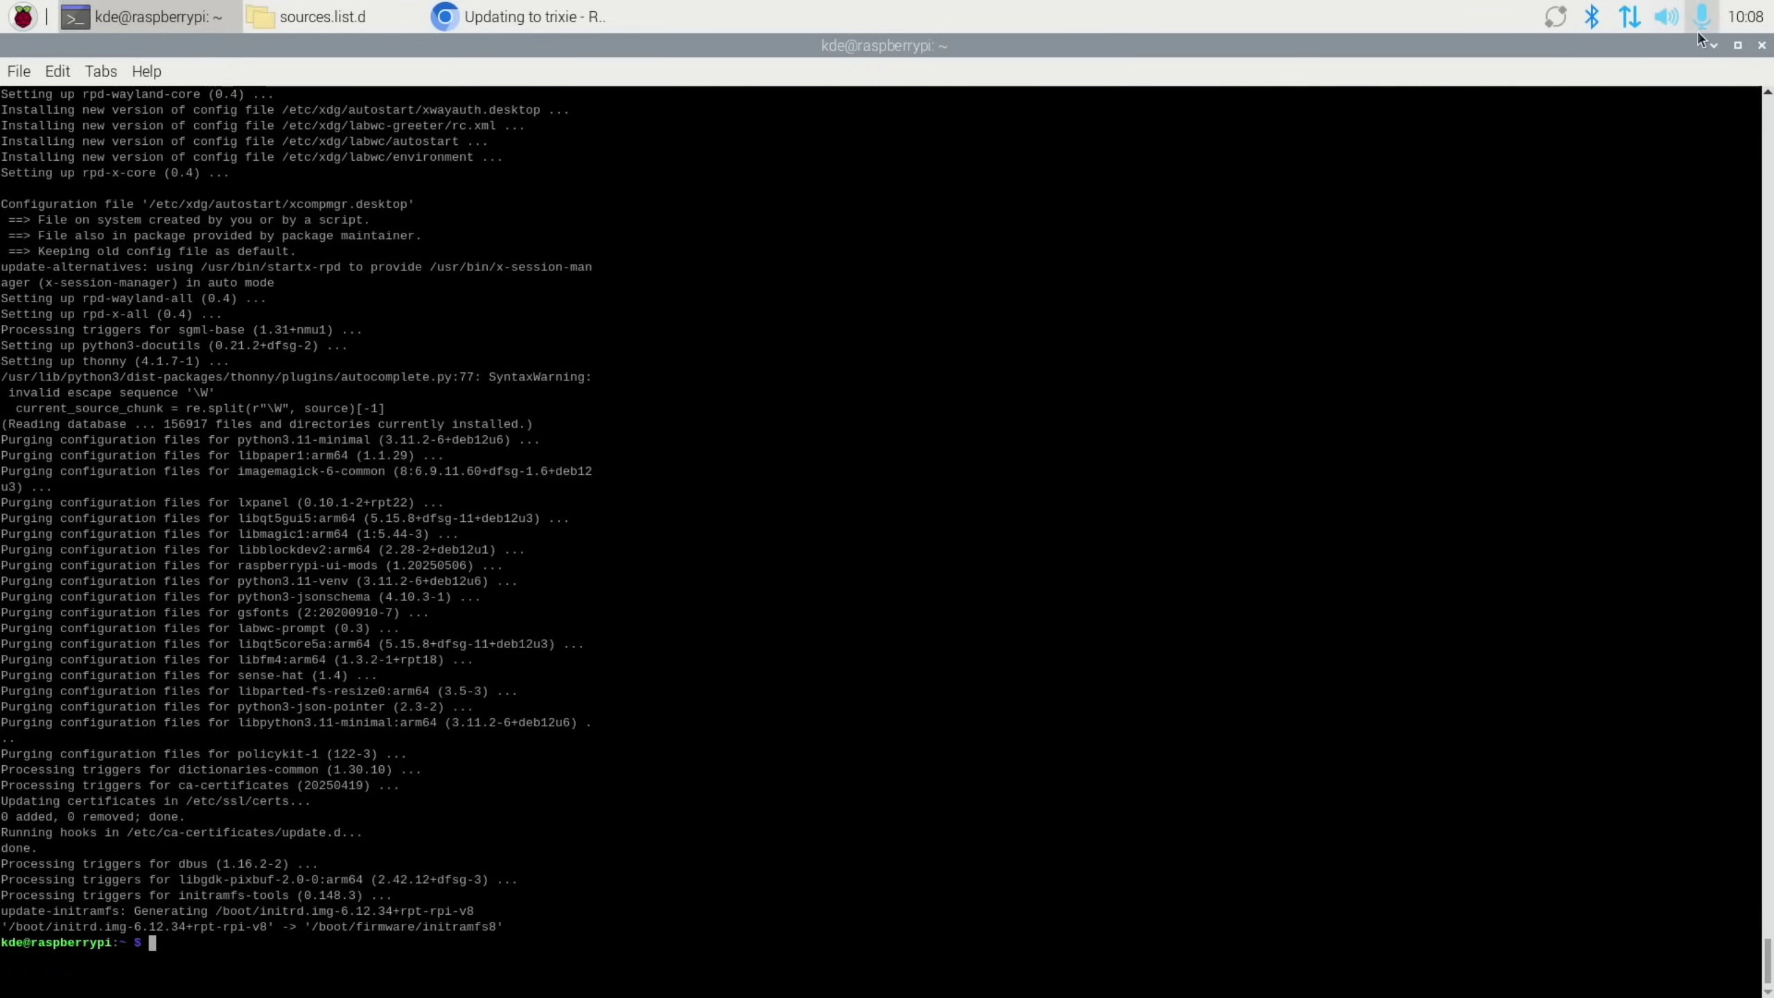
{"action": "left_click", "coordinate": [1738, 45]}
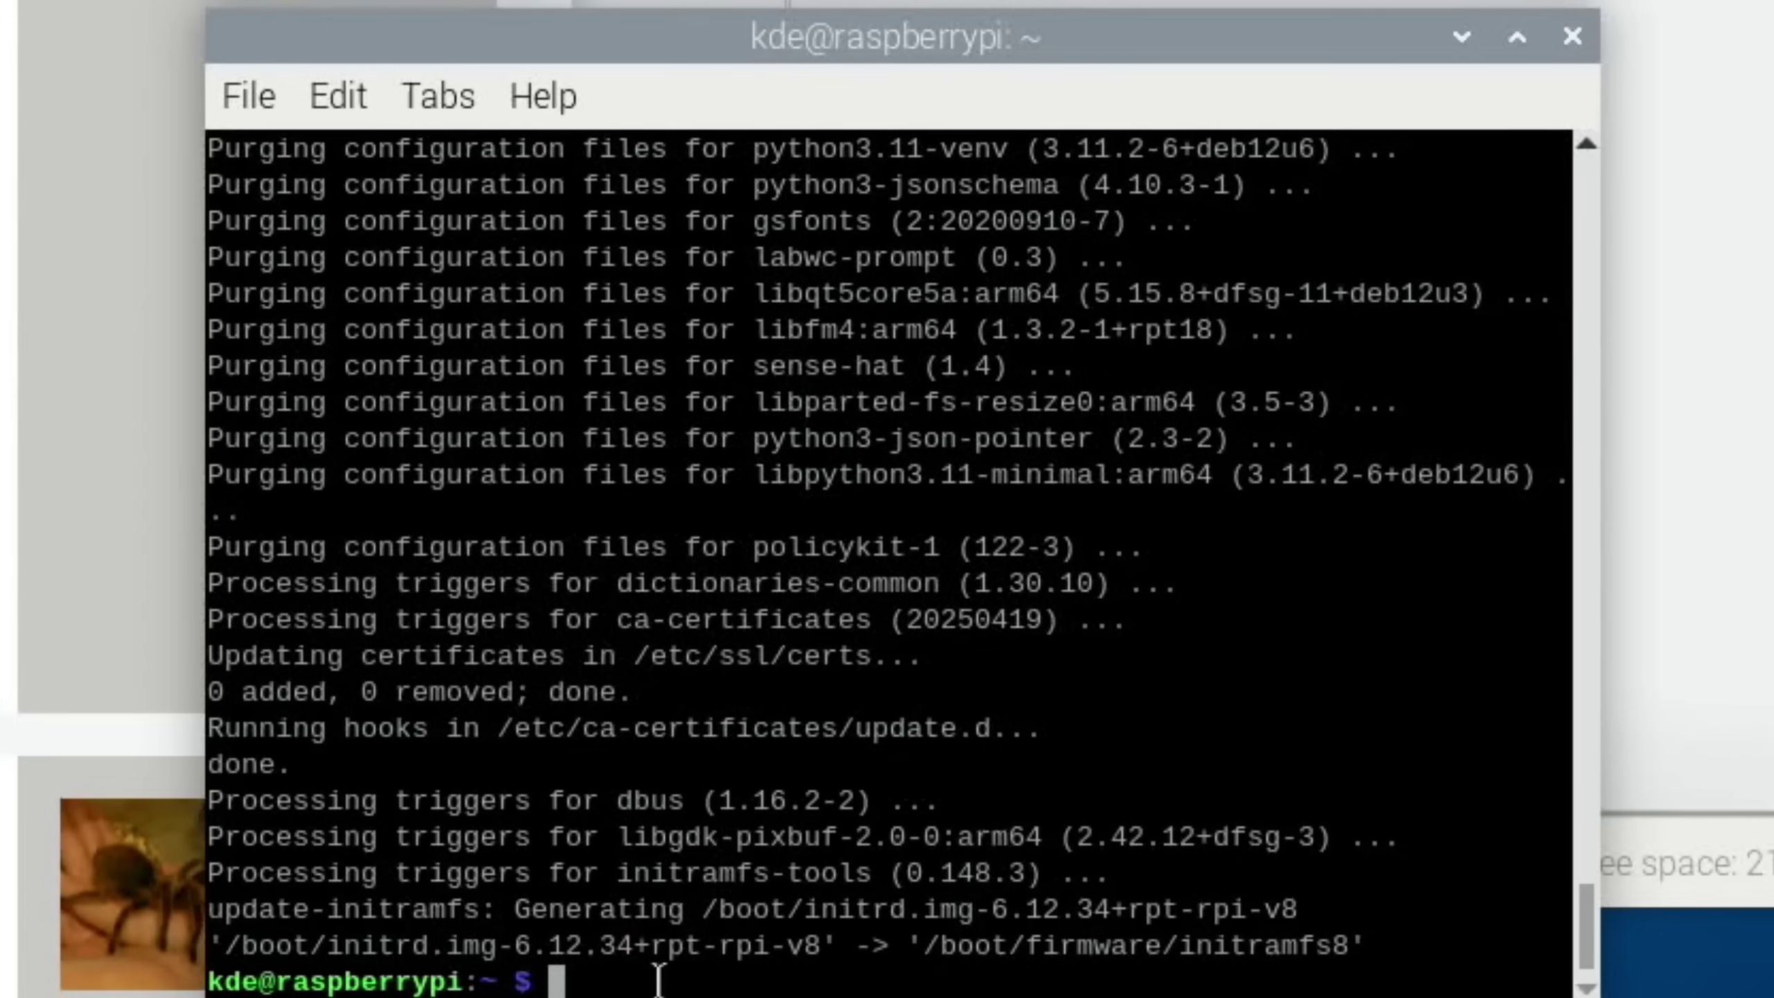
Flush pending disk writes with sudo sync and reboot the Pi
{"action": "type", "text": "sudo s"}
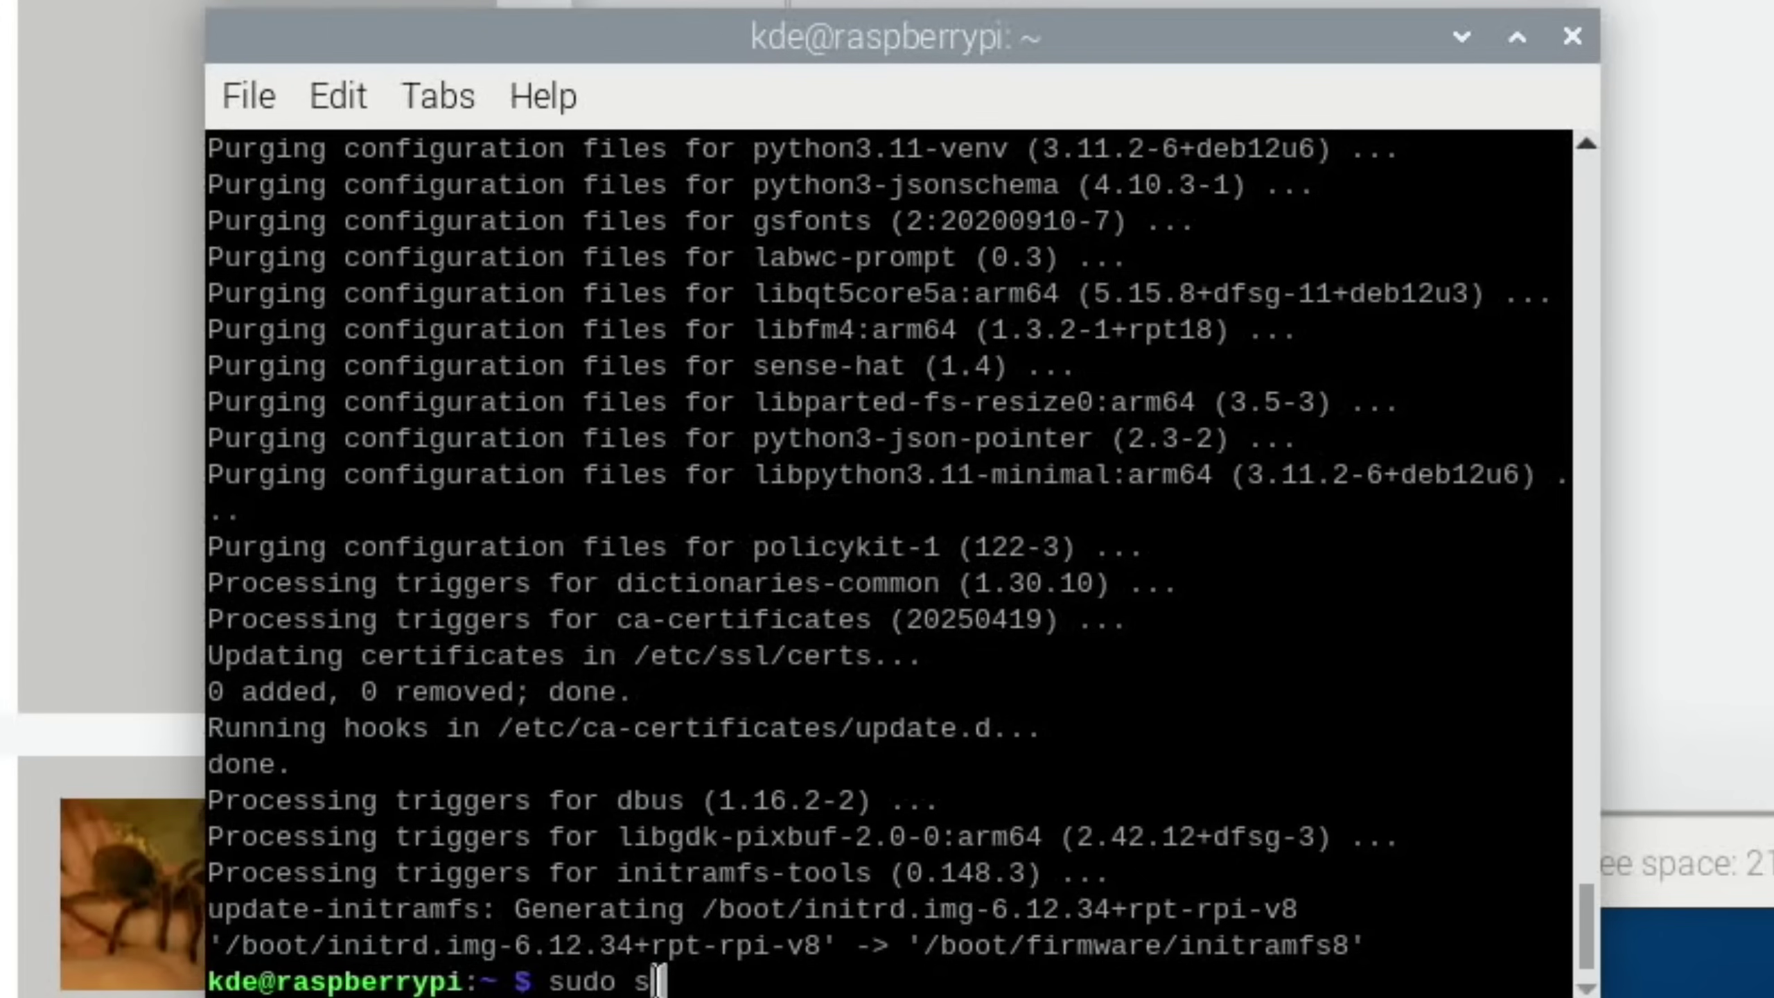
{"action": "type", "text": "ync"}
{"action": "key", "text": "Return"}
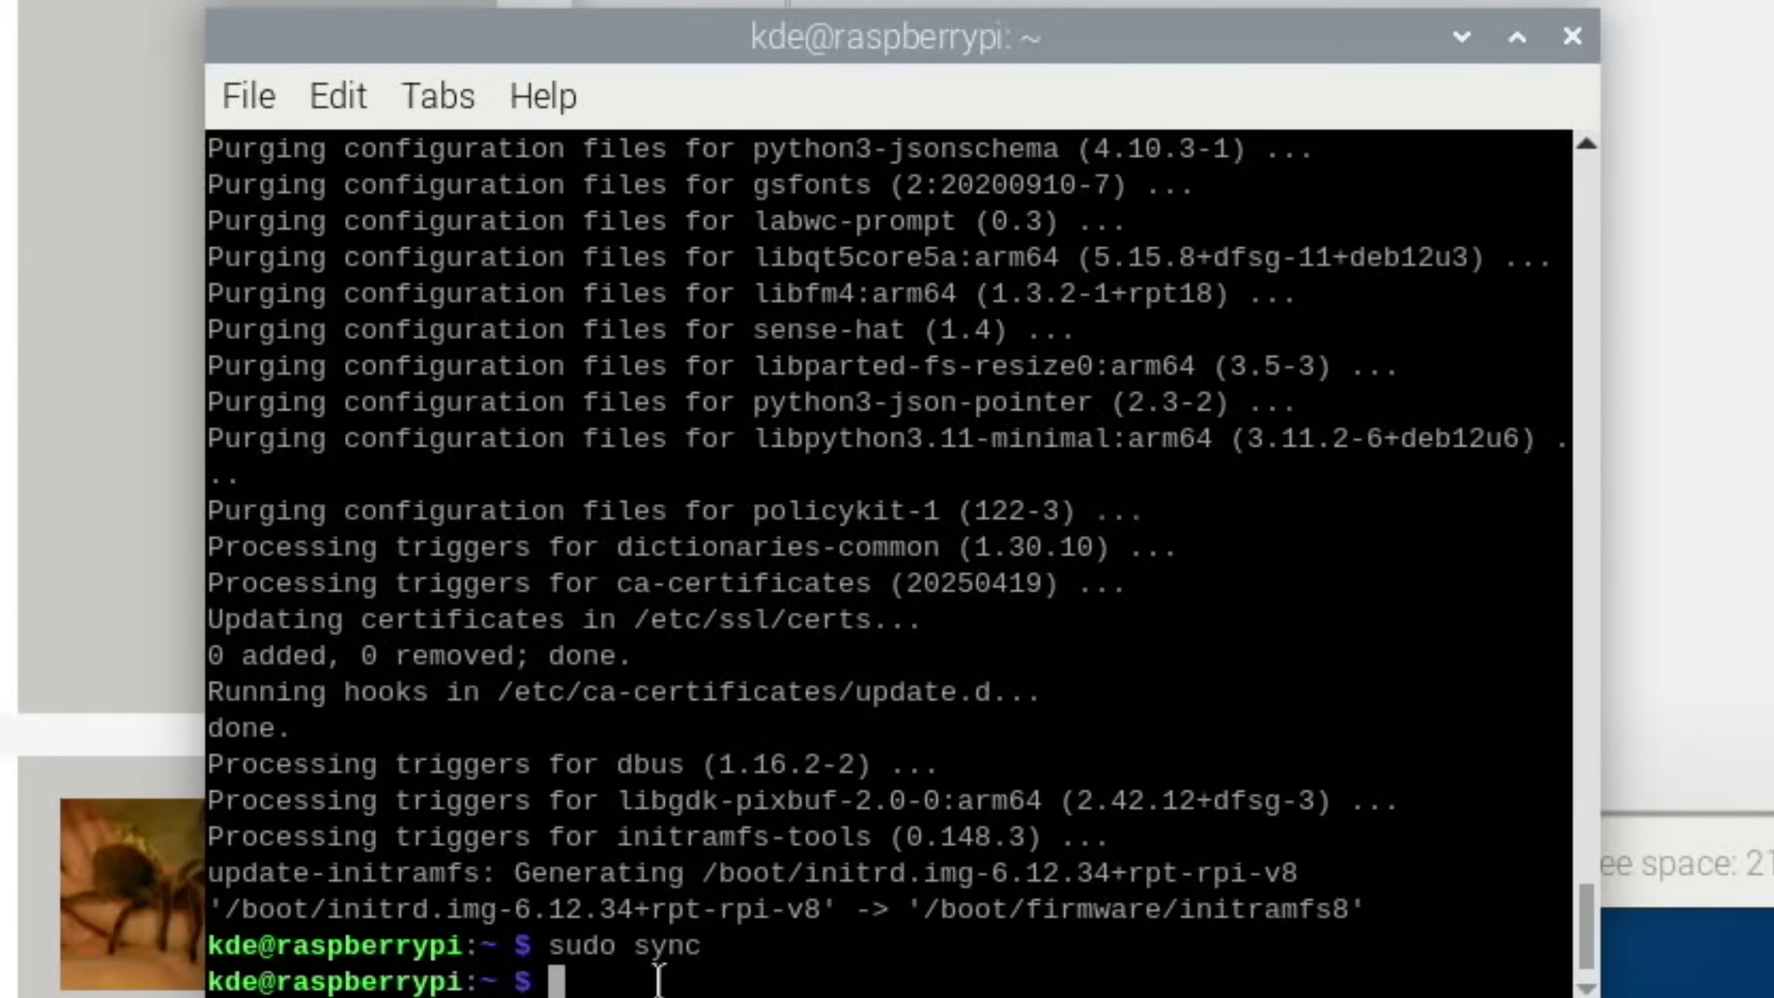
{"action": "type", "text": "reboot"}
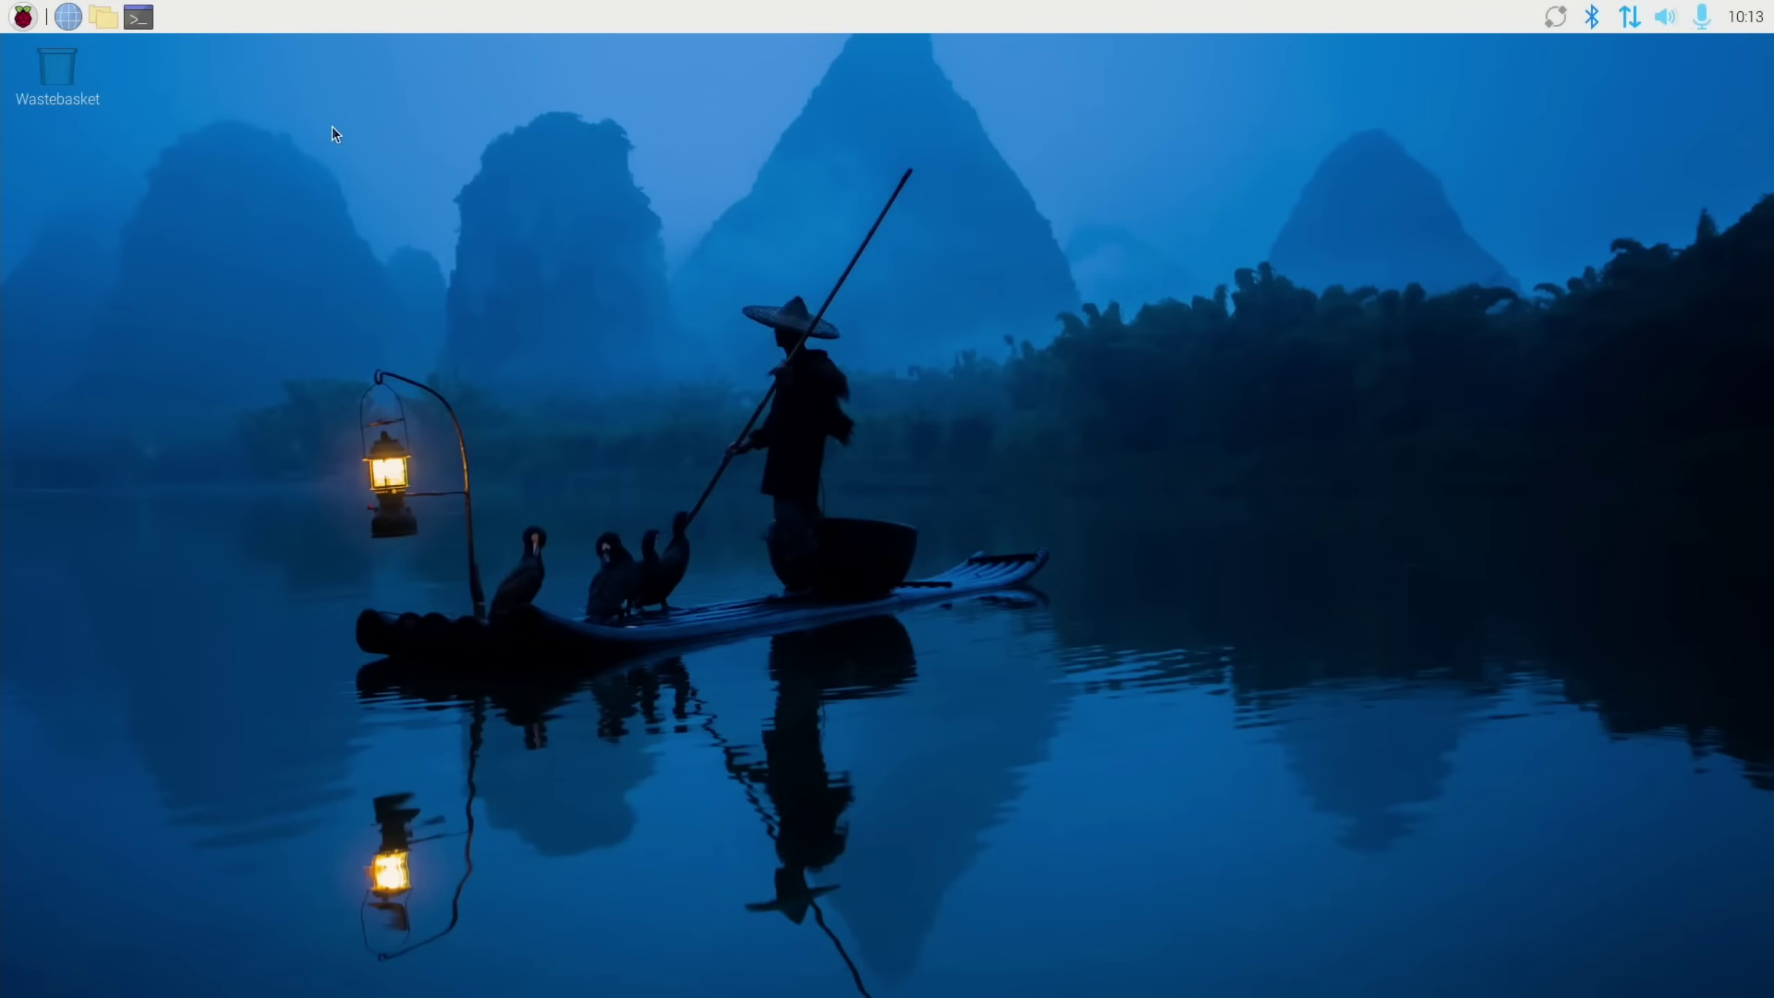
Run neofetch in a new terminal, showing Debian GNU/Linux 13 (trixie) with 1719 packages
{"action": "left_click", "coordinate": [139, 17]}
{"action": "type", "text": "neofetch"}
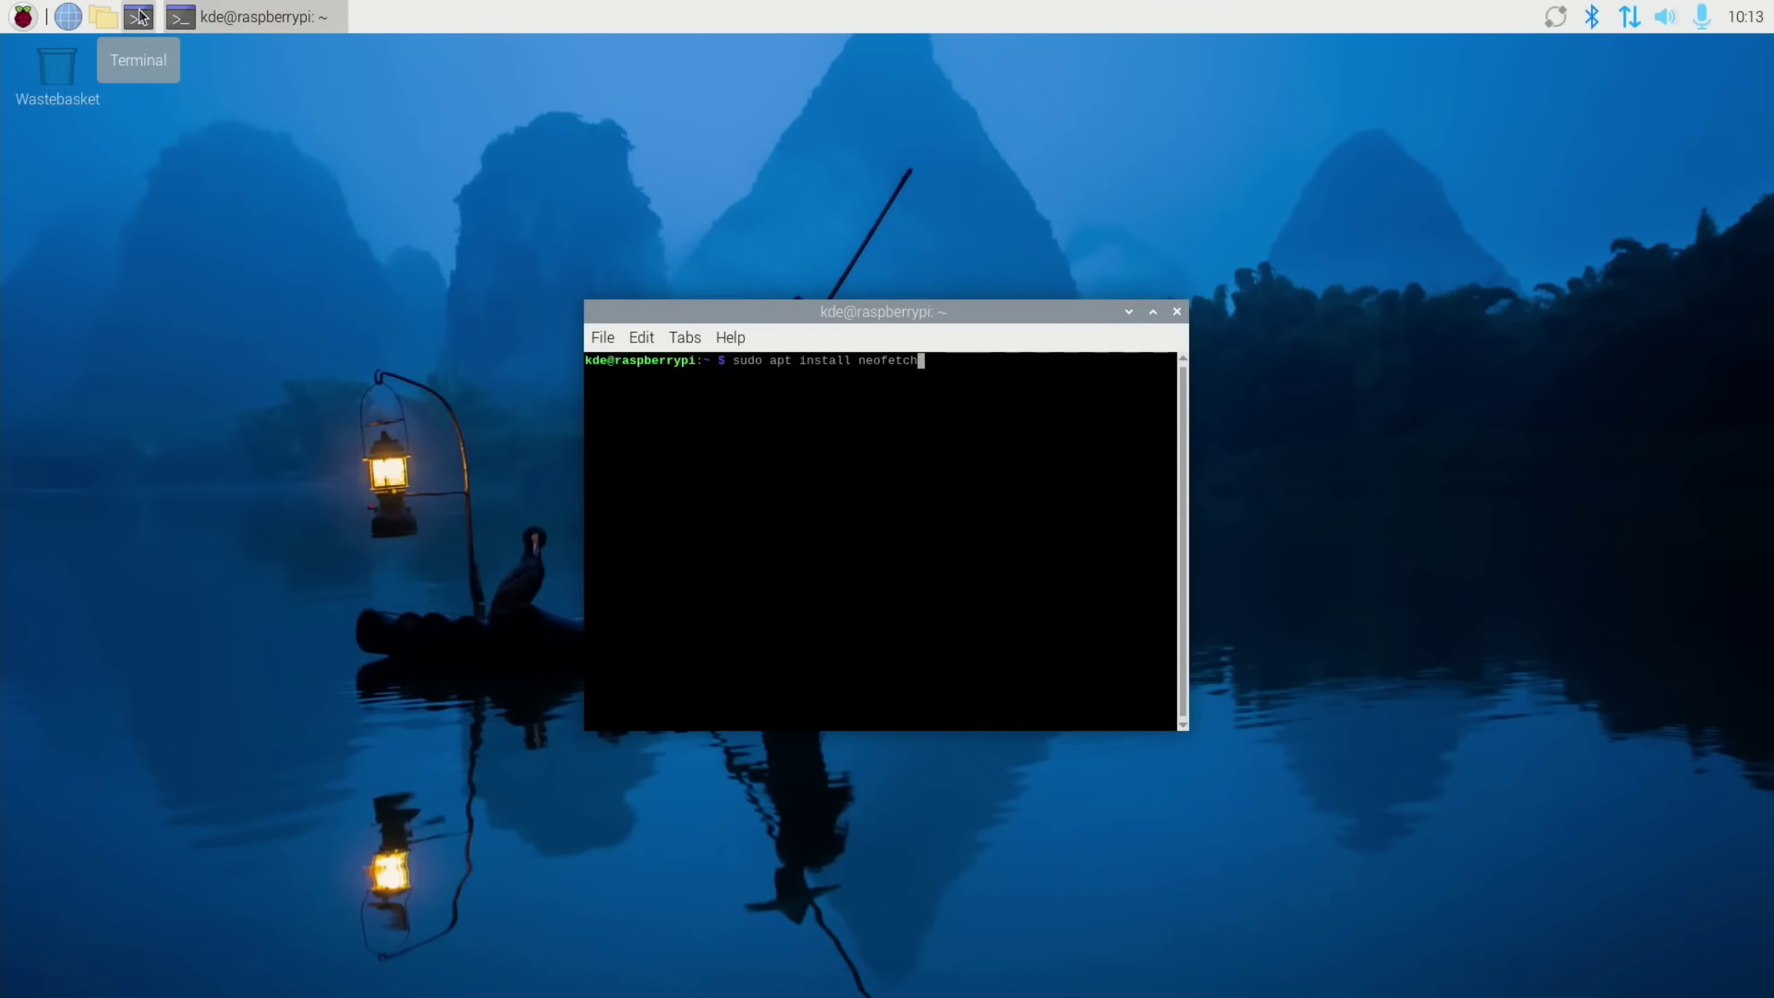
{"action": "key", "text": "Return"}
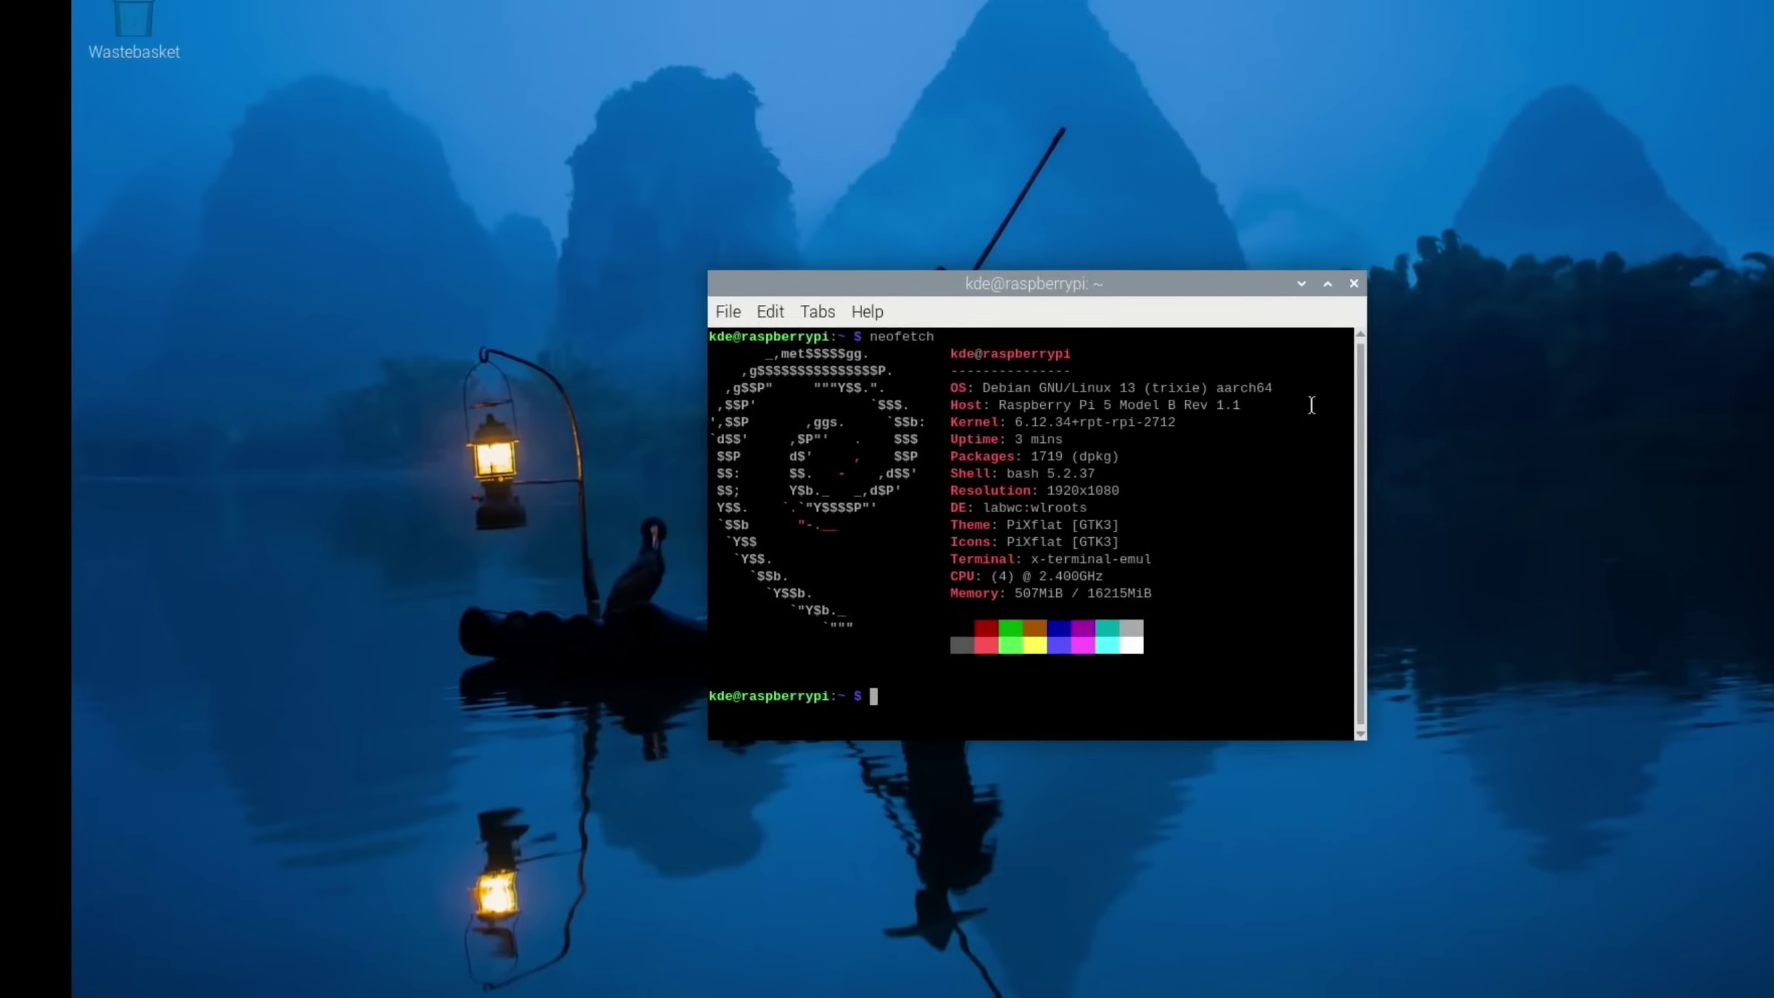
Install psensor via apt, then place its monitor bottom-right, enlarged to show CPU and memory rows
{"action": "type", "text": "sudo "}
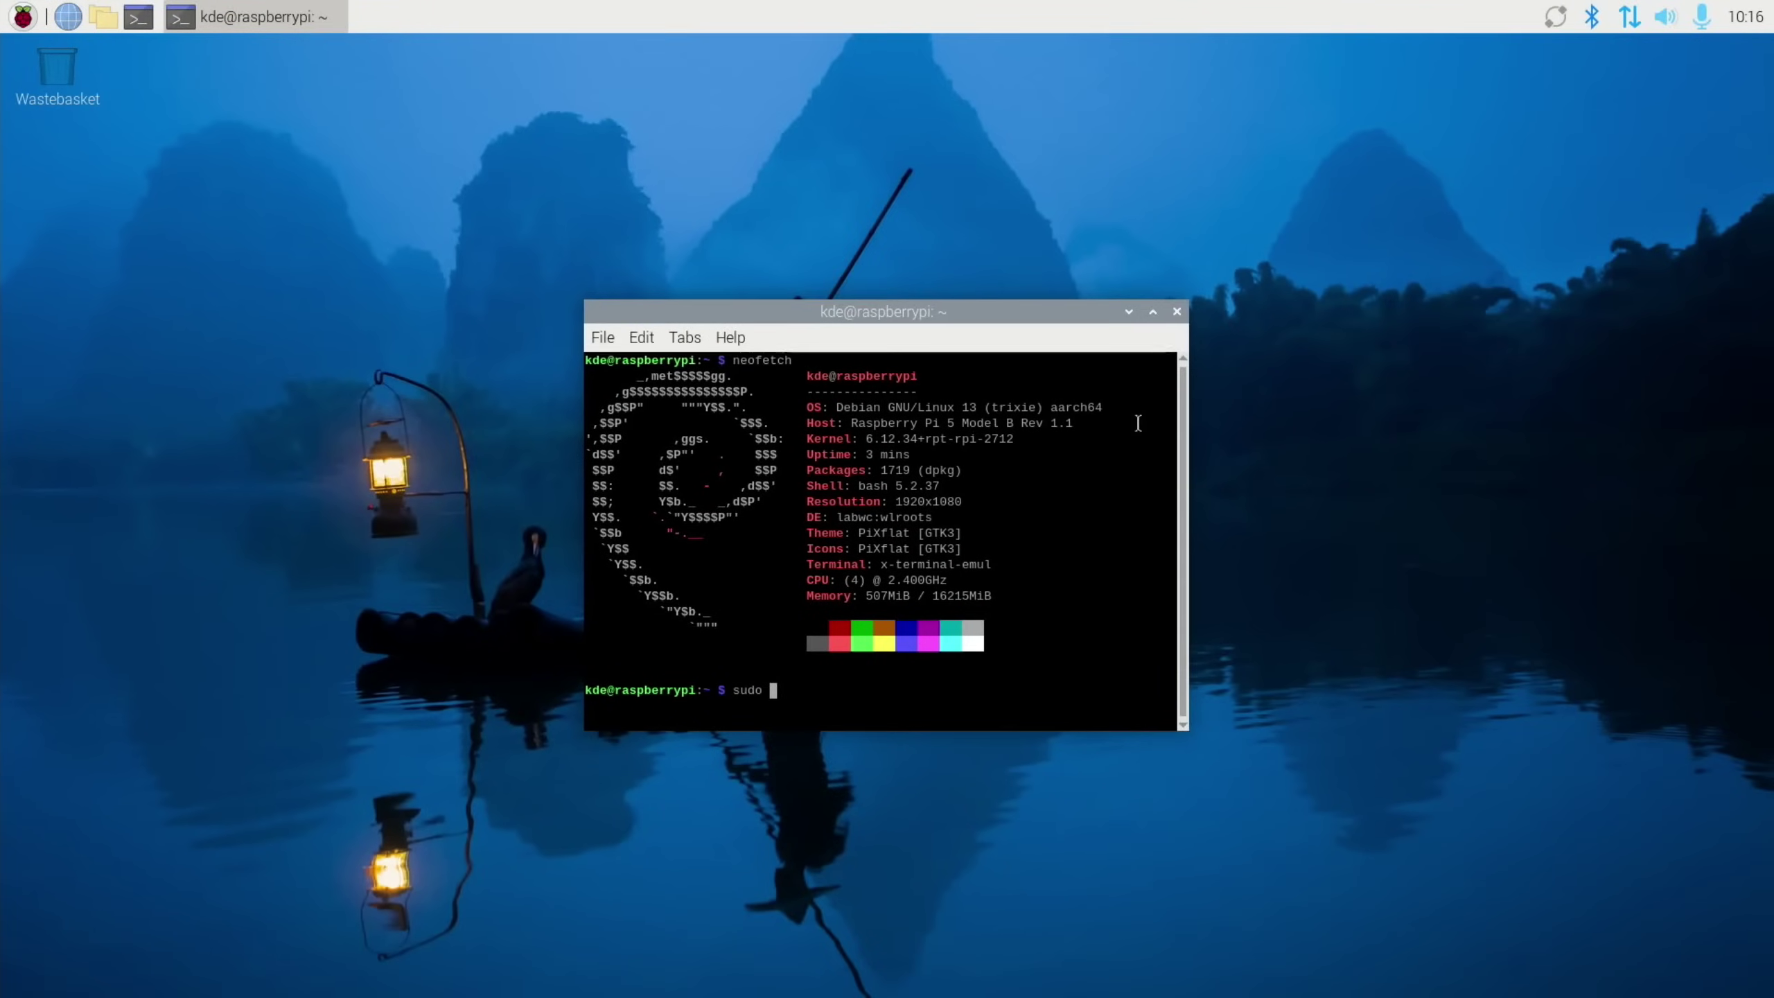
{"action": "type", "text": "apt install pse"}
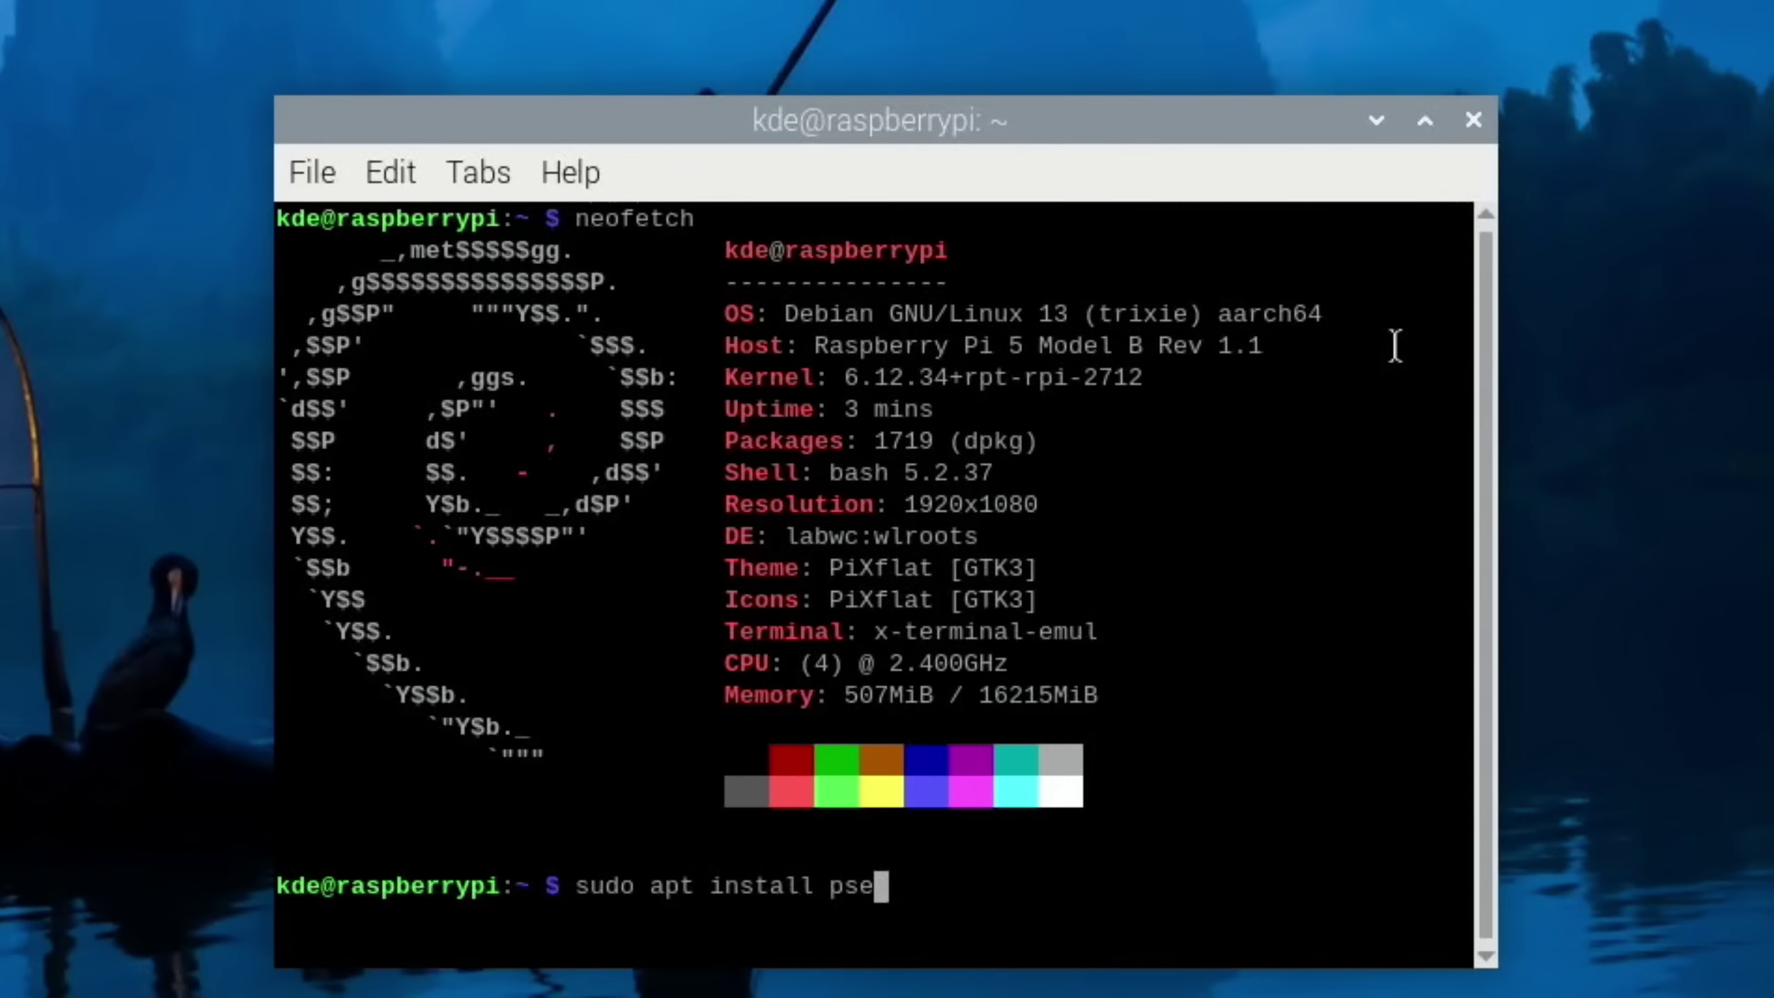
{"action": "type", "text": "nsor"}
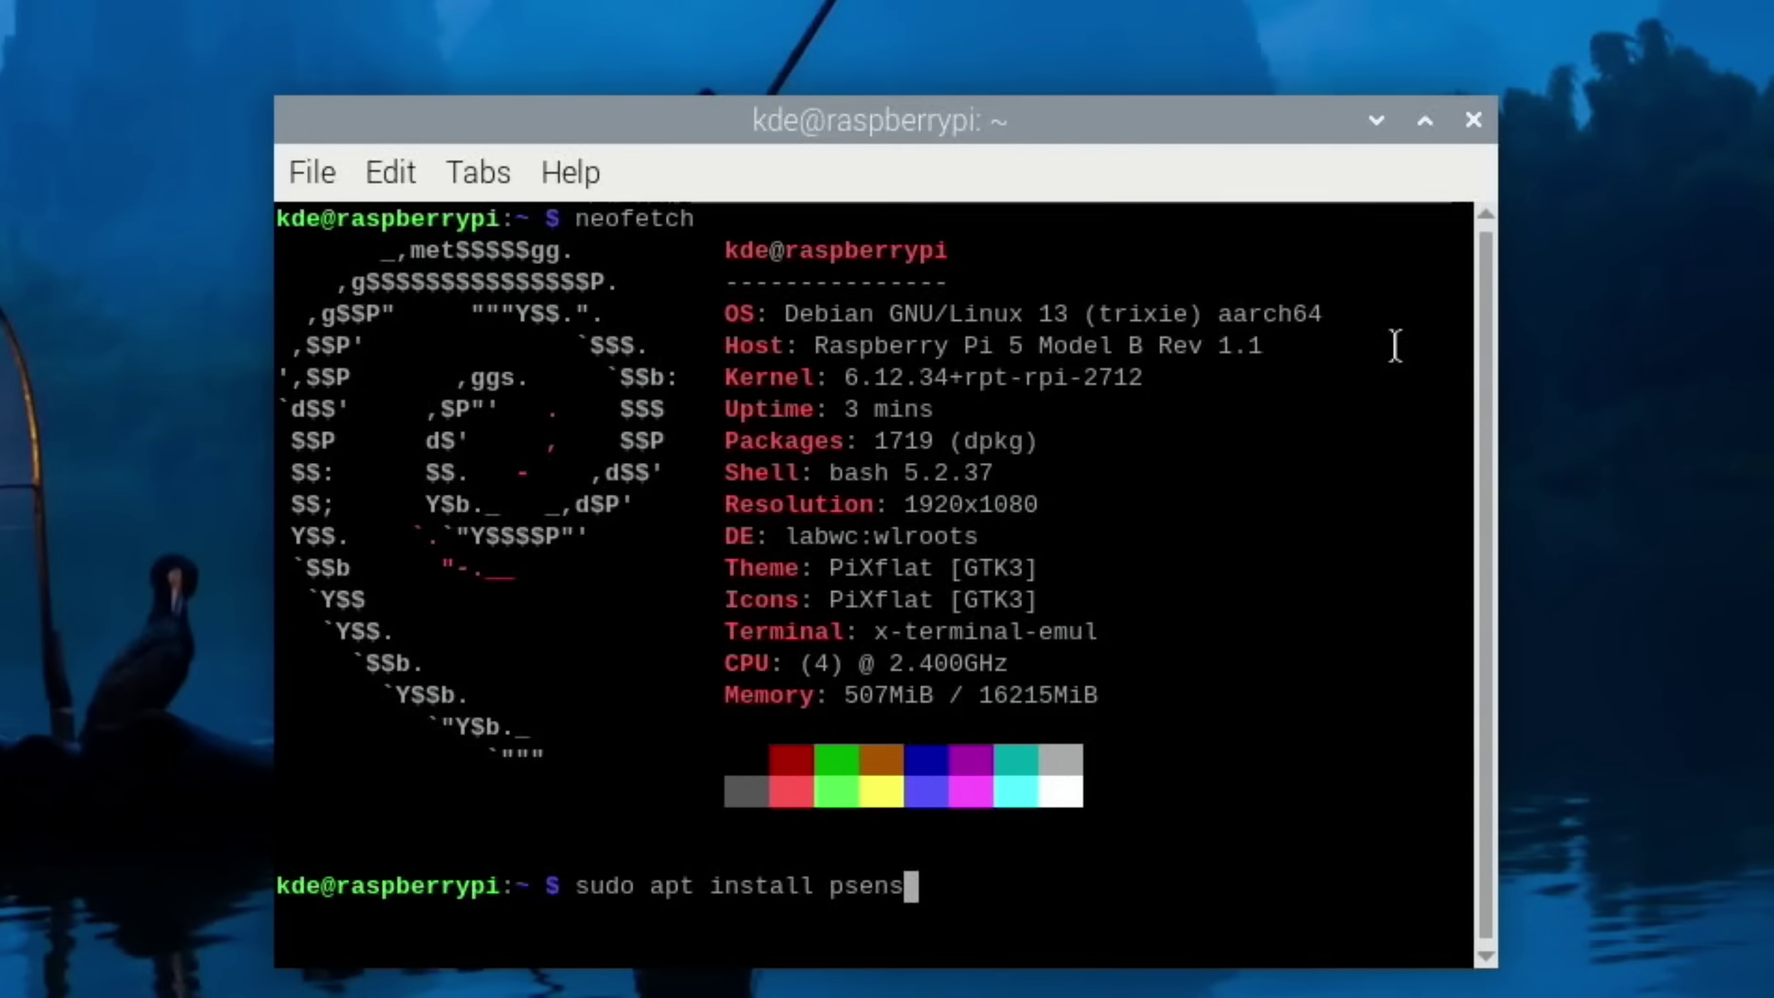
{"action": "key", "text": "Return"}
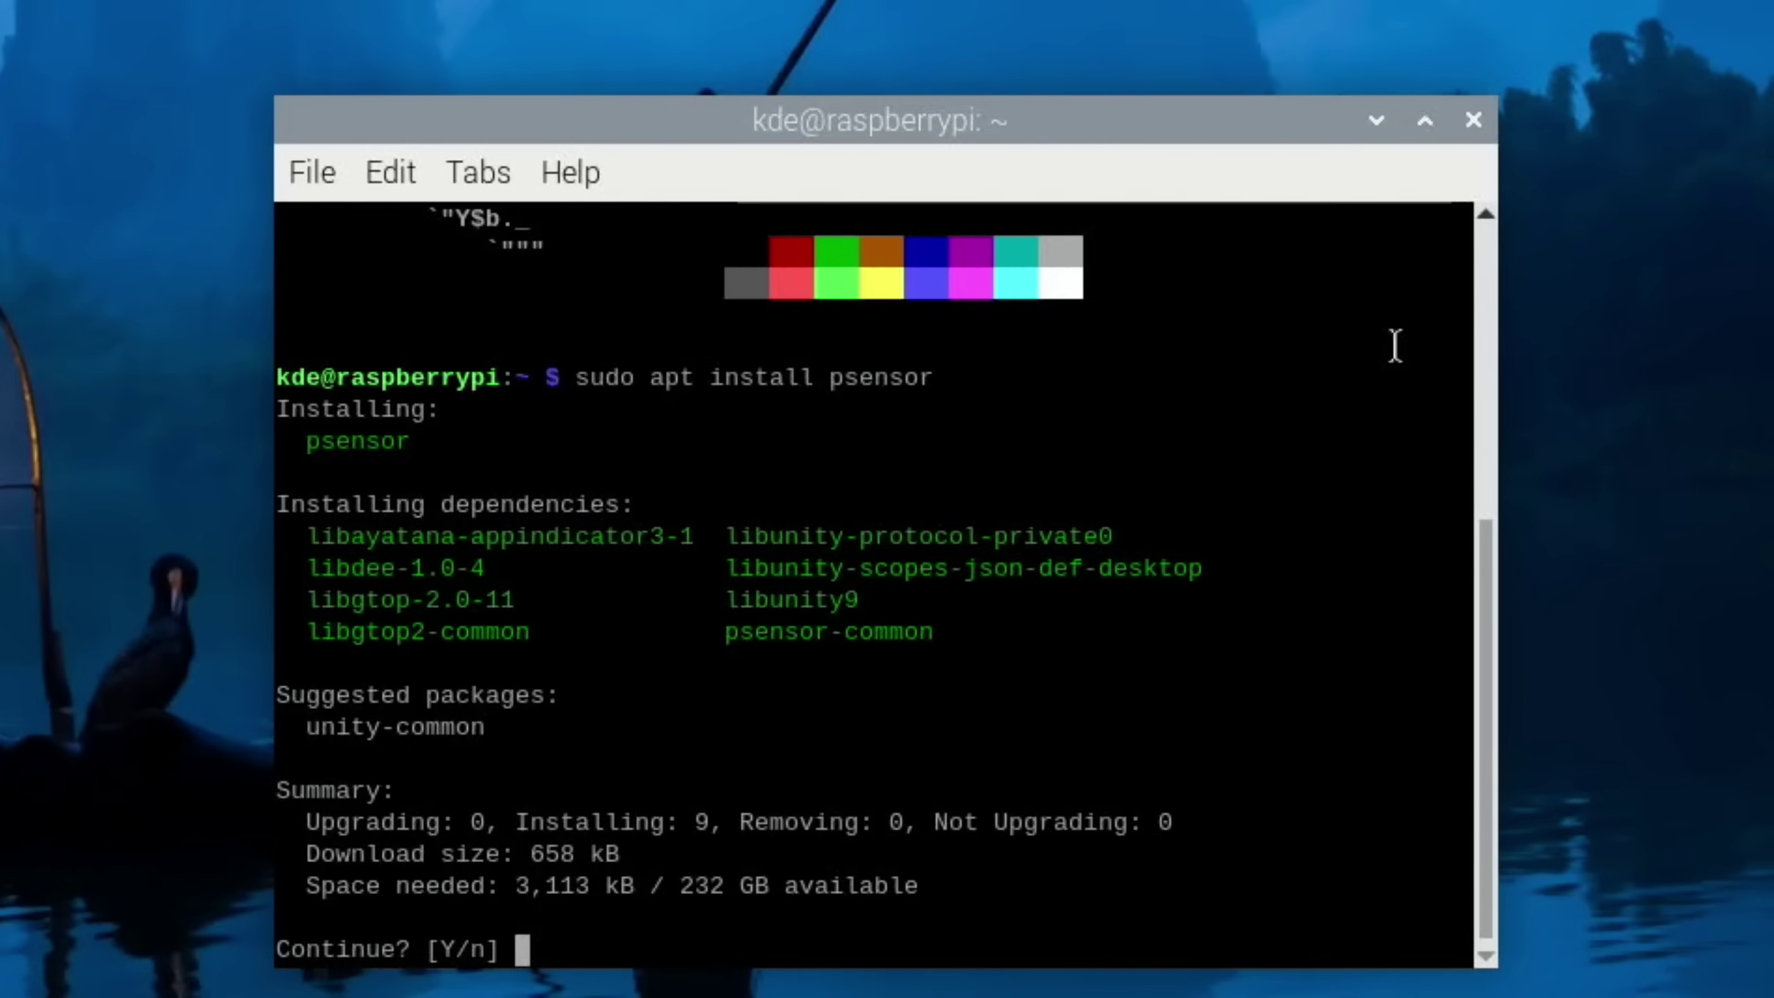
{"action": "type", "text": "y"}
{"action": "key", "text": "Return"}
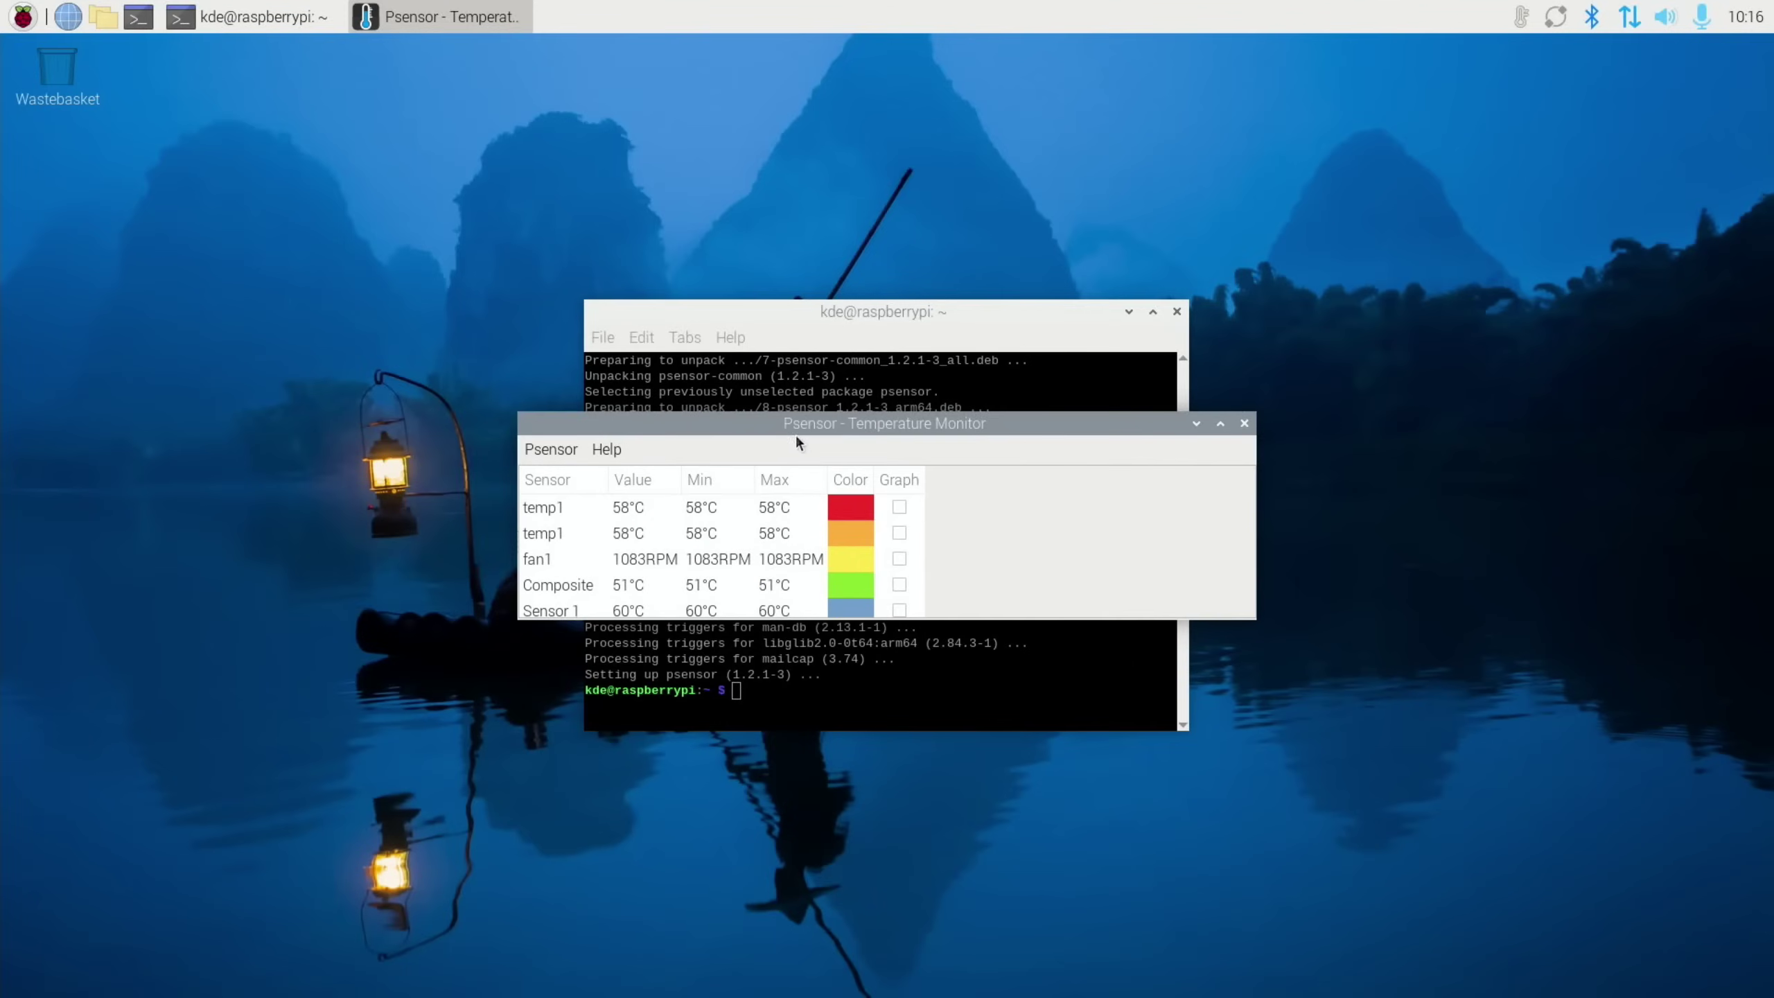
{"action": "left_click_drag", "start_coordinate": [796, 435], "coordinate": [1525, 661]}
{"action": "left_click_drag", "start_coordinate": [1544, 849], "coordinate": [1540, 918]}
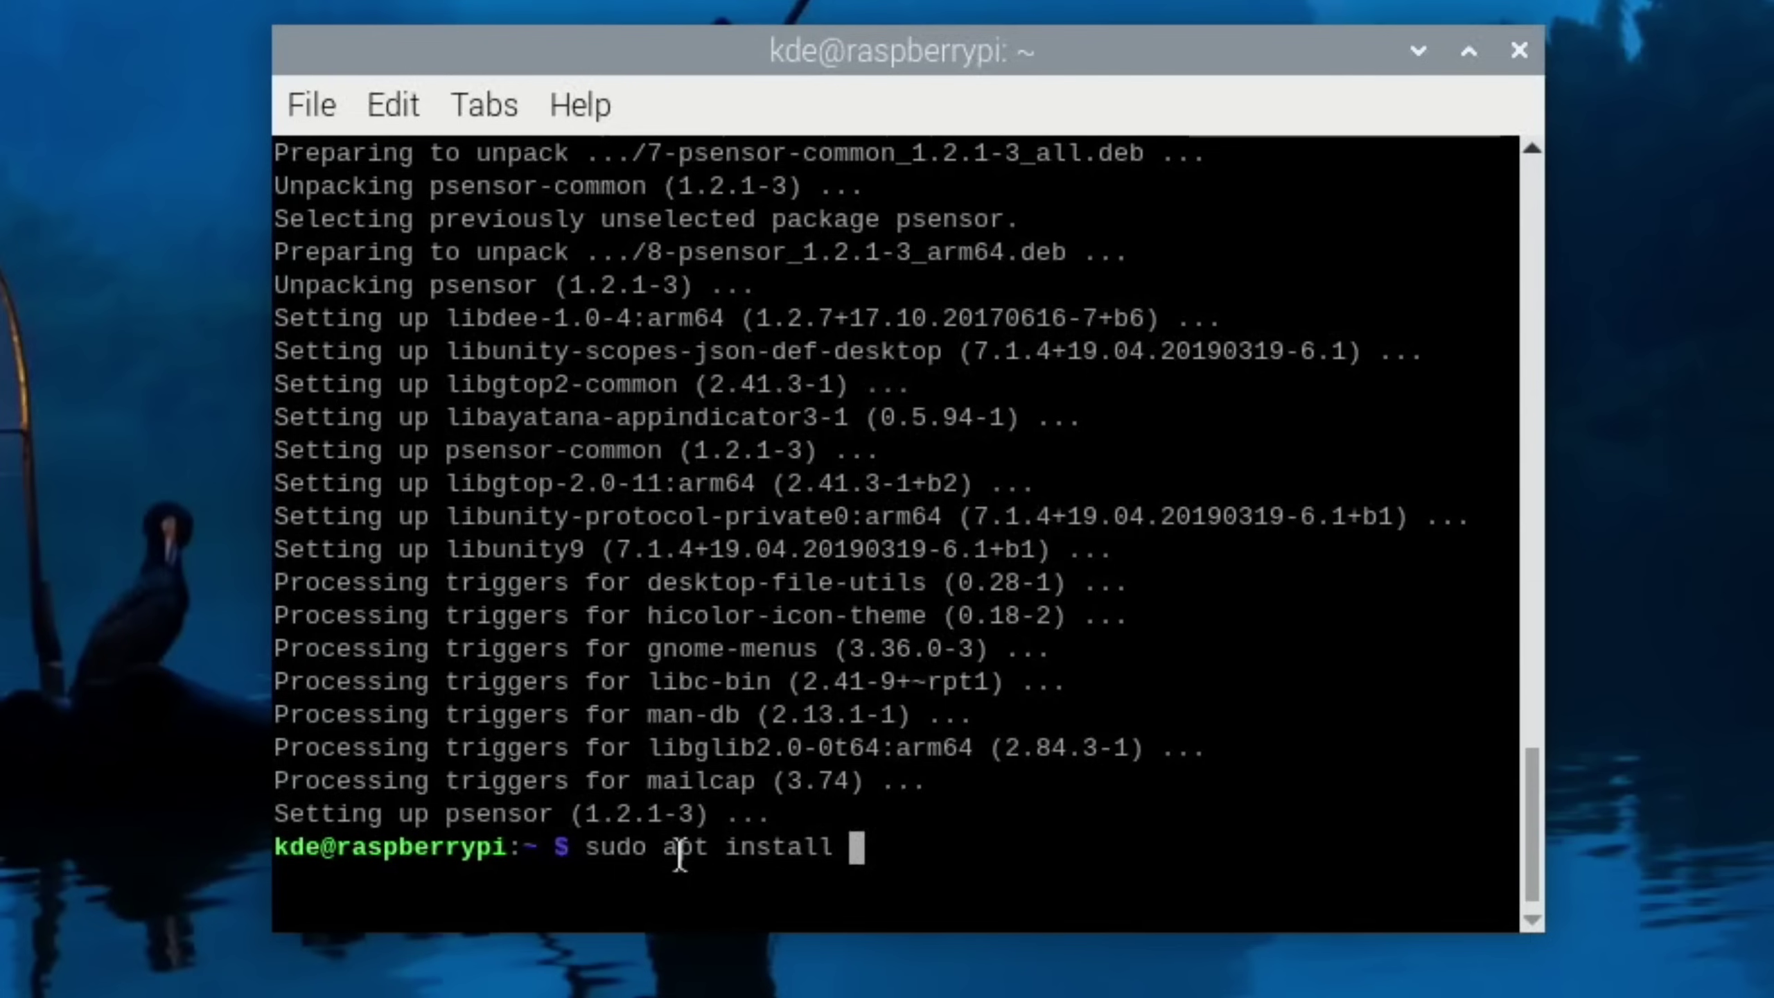
Install the xmoto package with sudo apt install xmoto, answering y to confirm
{"action": "type", "text": "xmoto"}
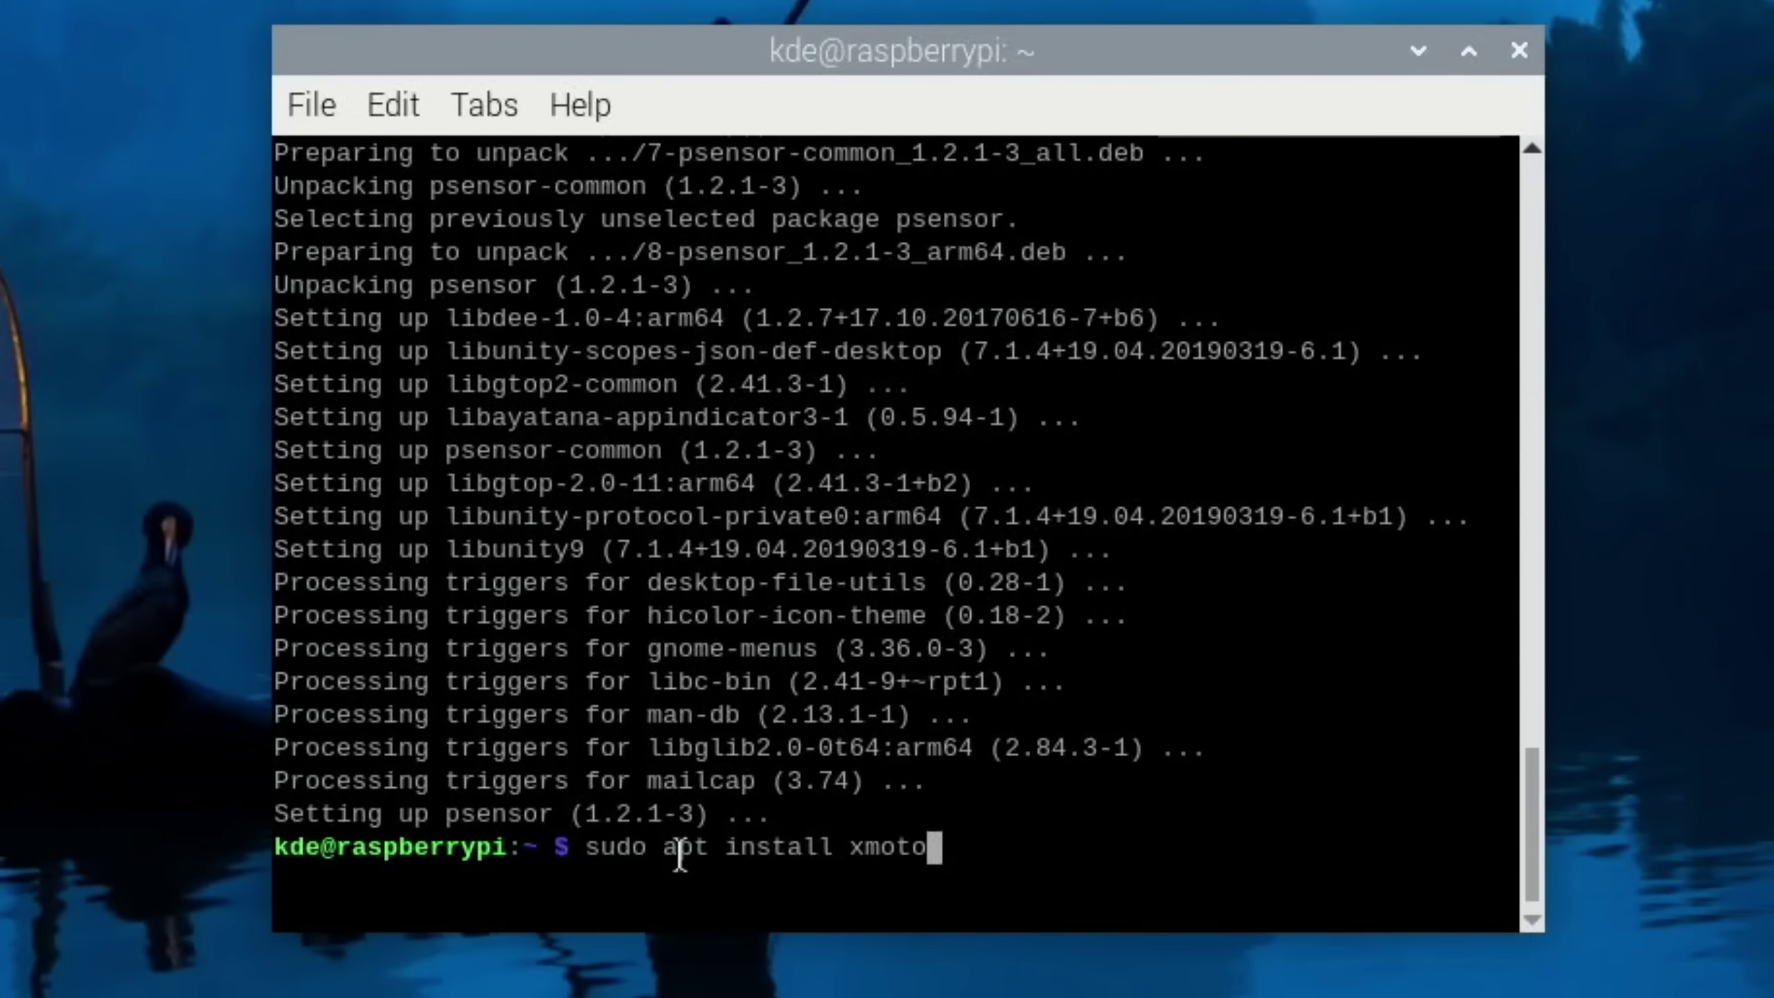
{"action": "key", "text": "Return"}
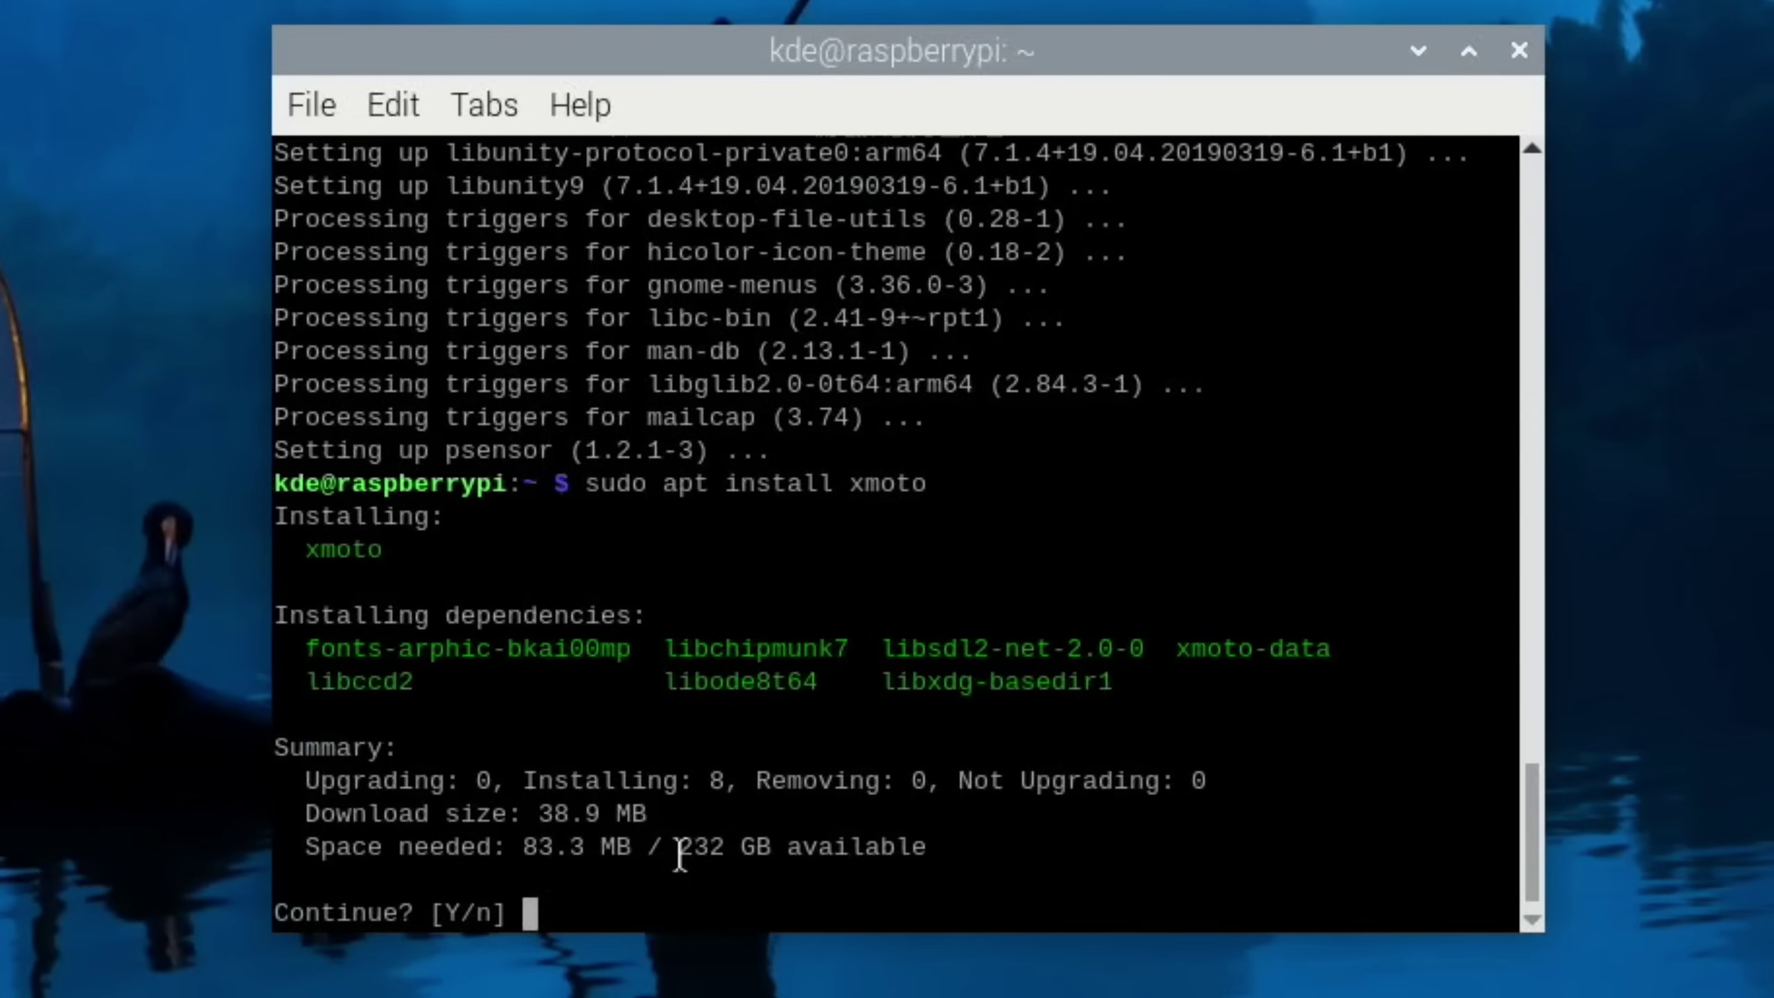
{"action": "type", "text": "y"}
{"action": "key", "text": "Return"}
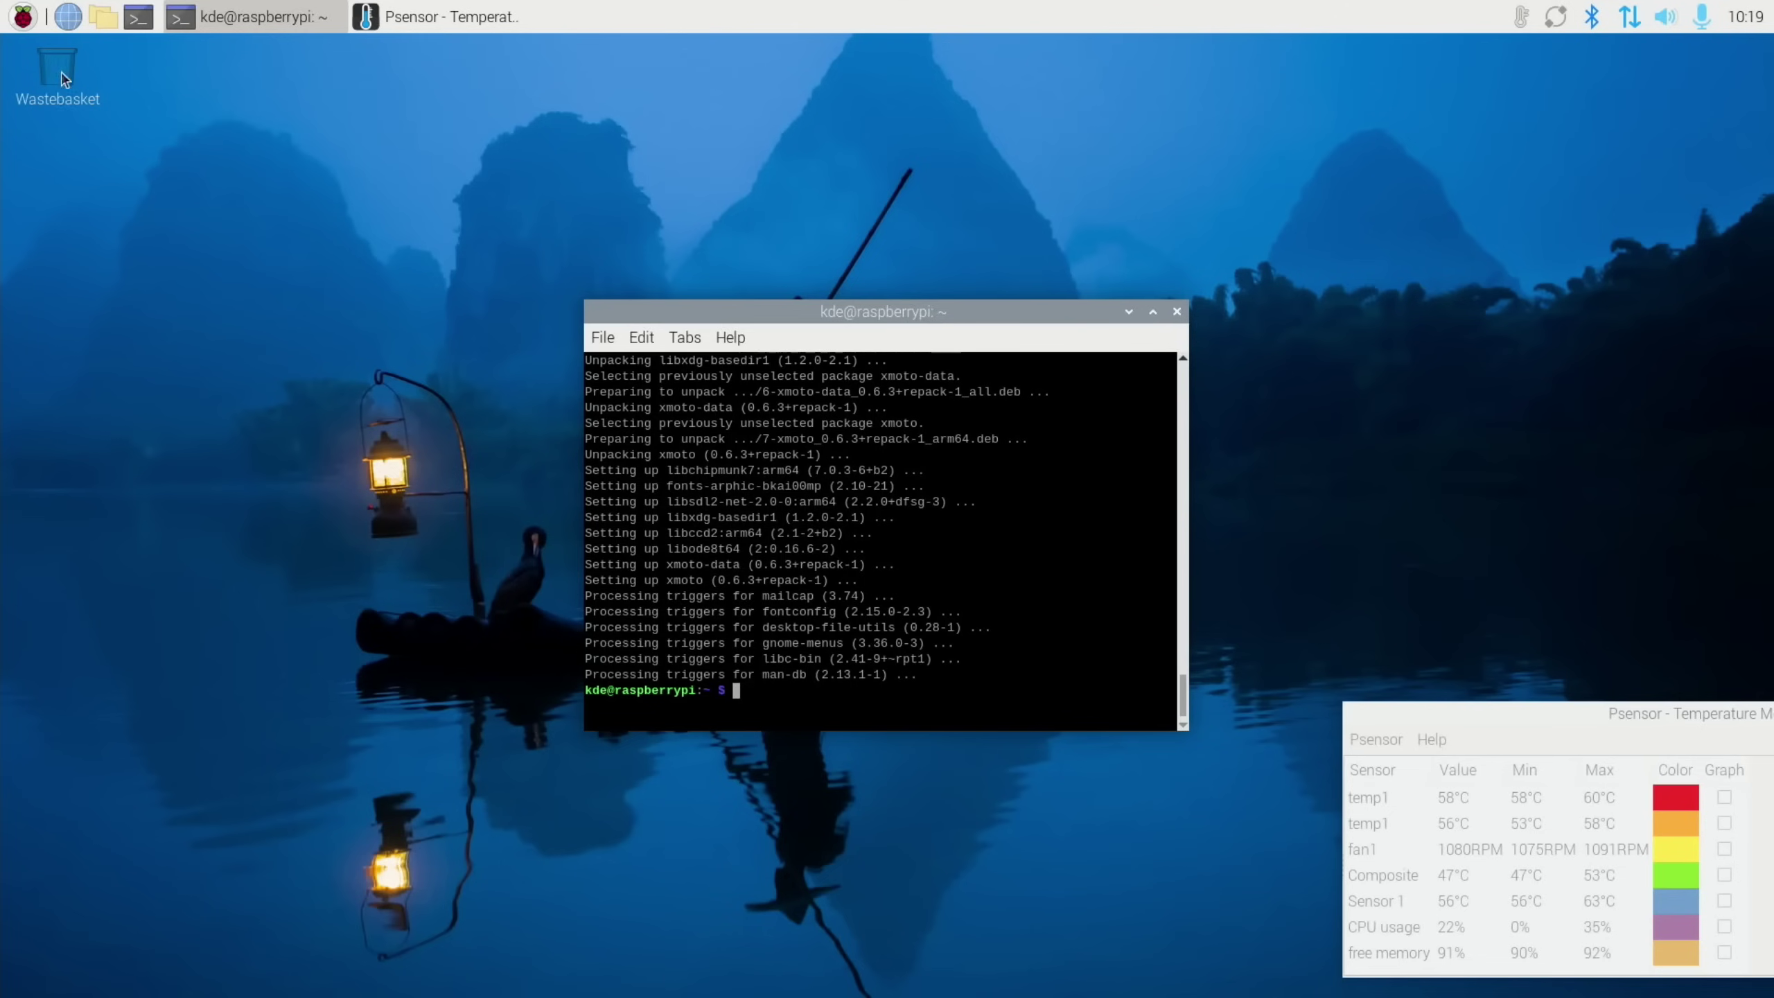
{"action": "left_click", "coordinate": [23, 16]}
Launch X-Moto from Games and start the New Age level Nahore a dole
{"action": "mouse_move", "coordinate": [59, 189]}
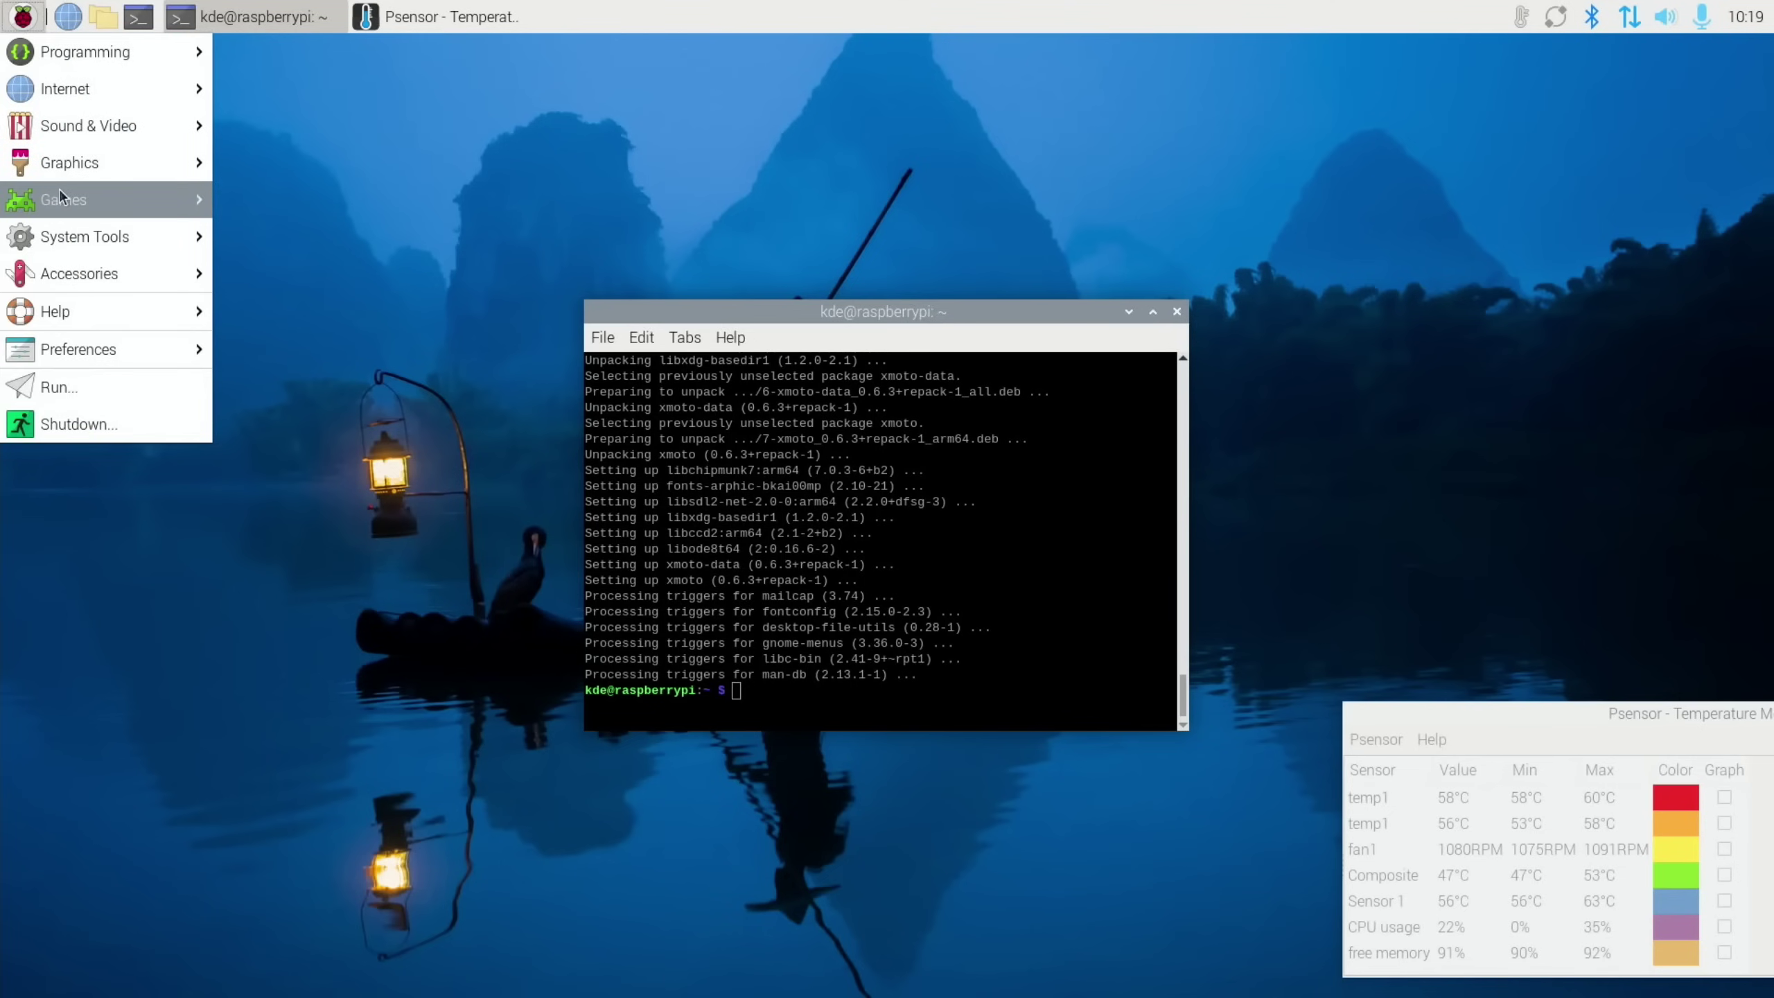
{"action": "left_click", "coordinate": [283, 194]}
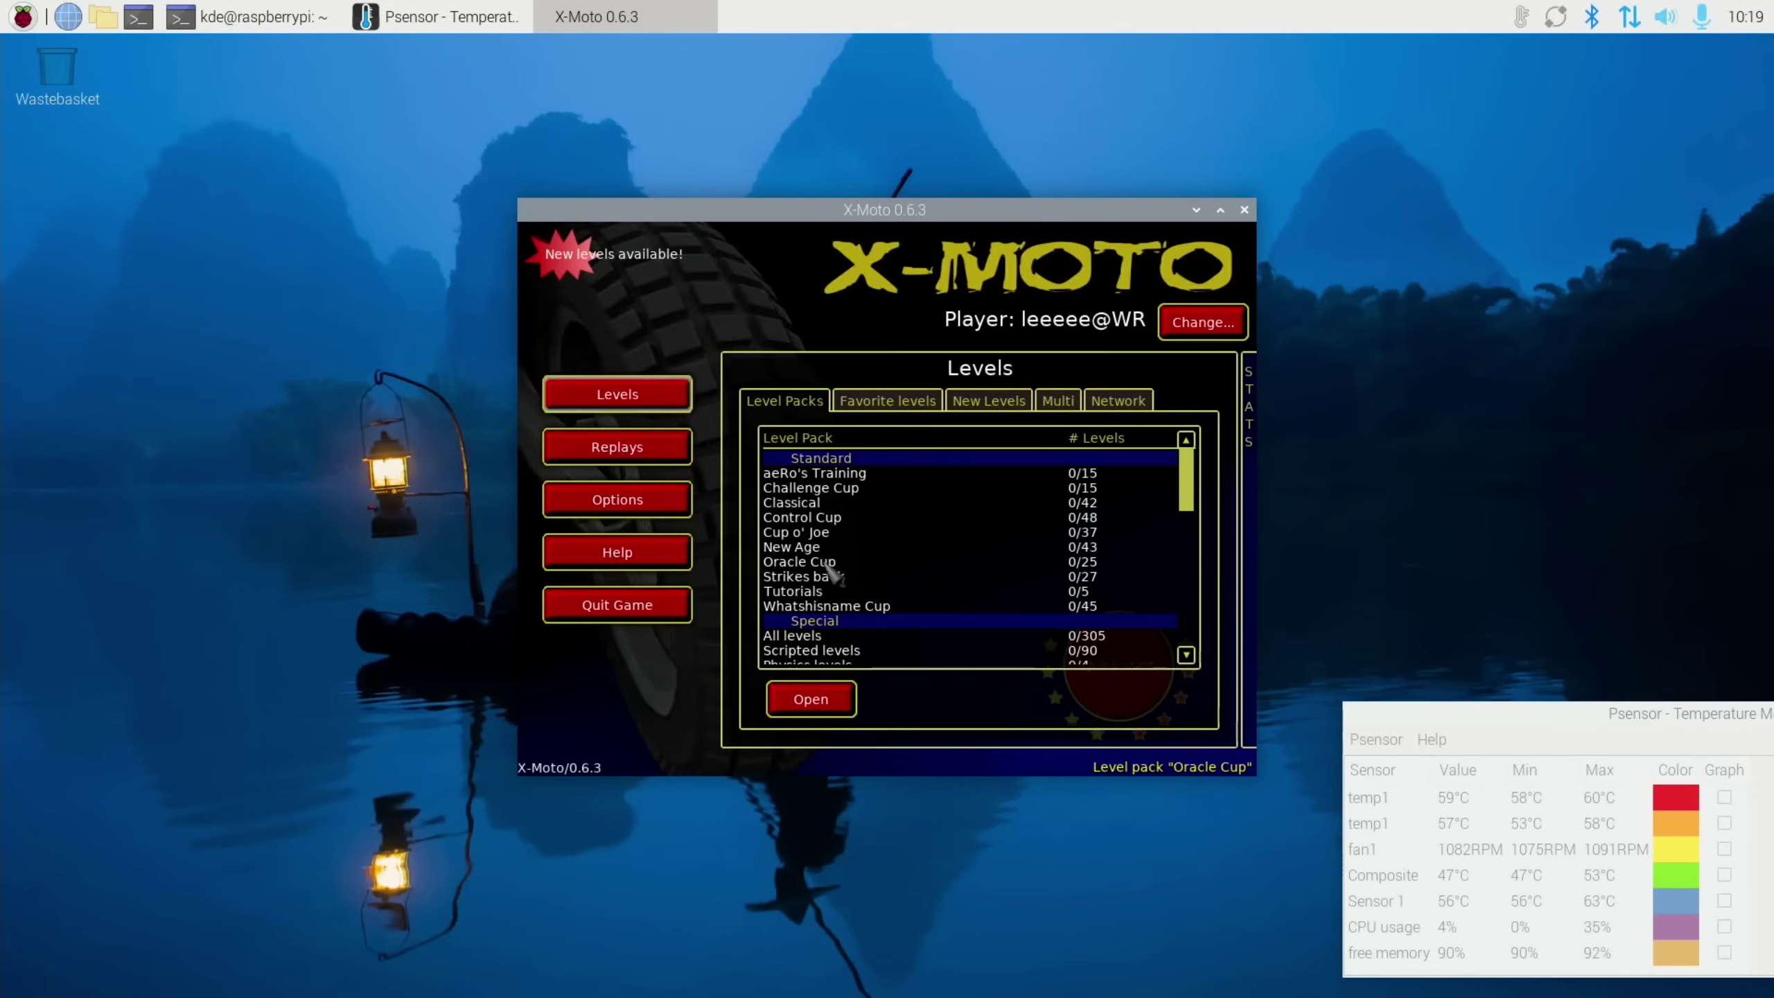
{"action": "double_click", "coordinate": [809, 547]}
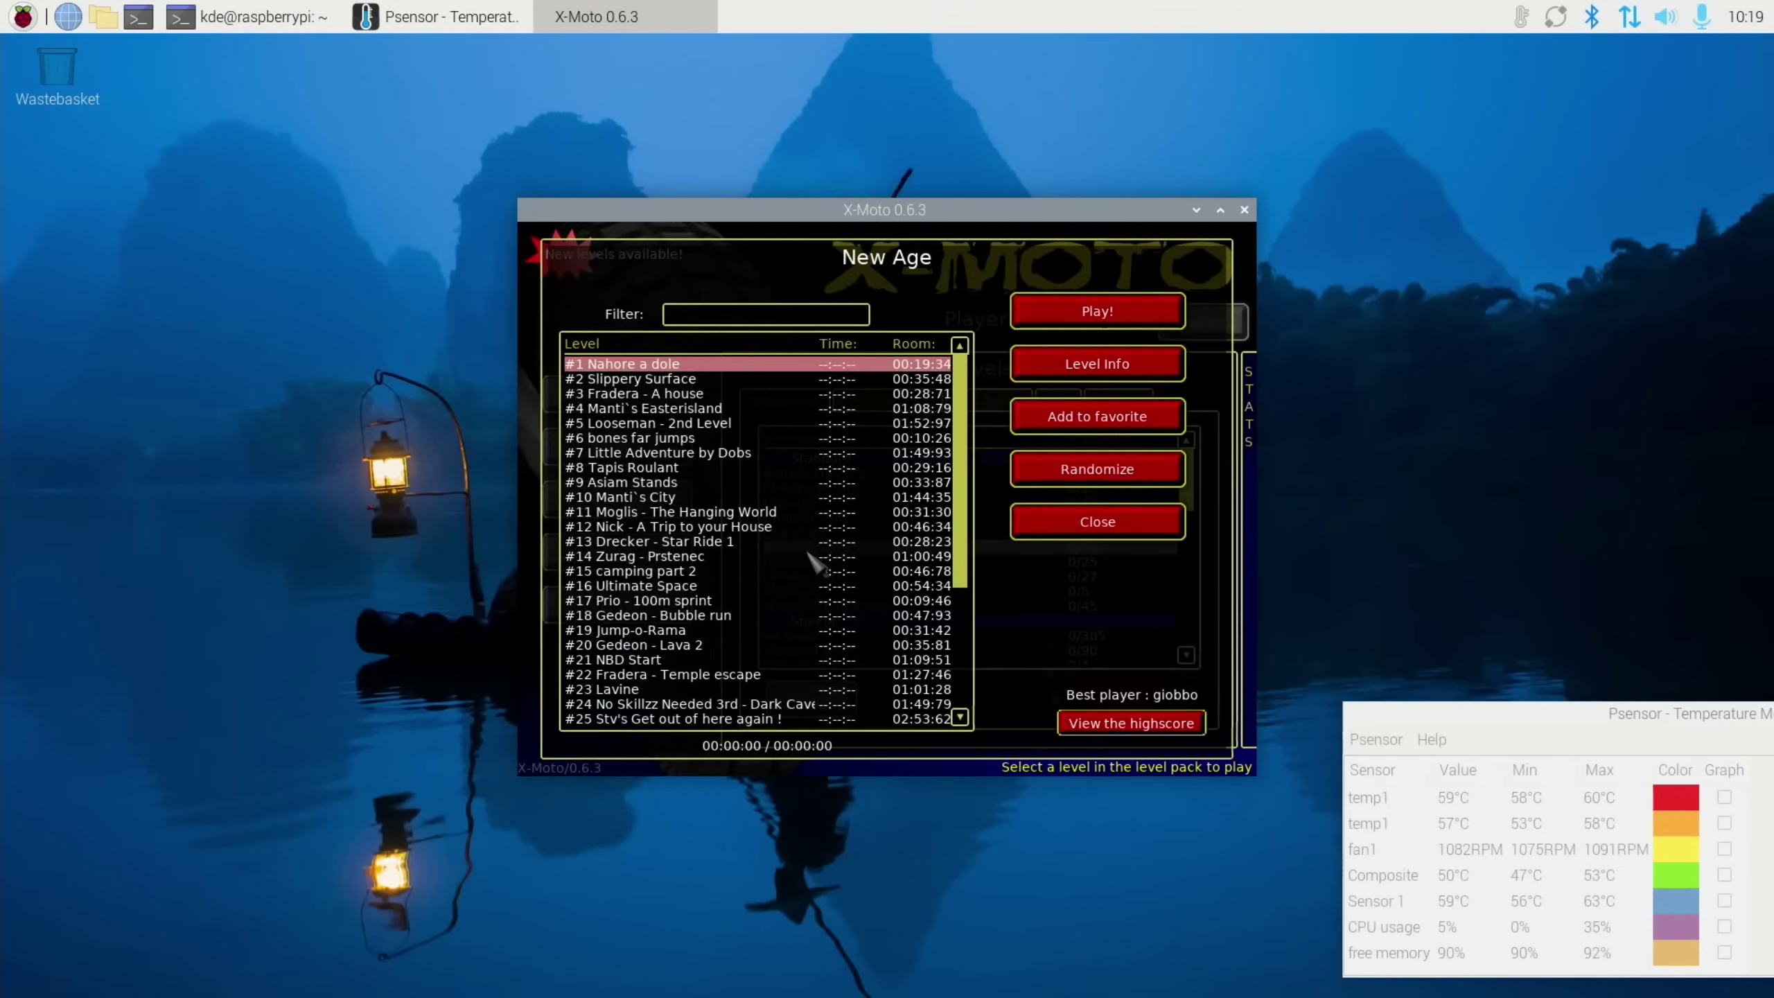
{"action": "left_click", "coordinate": [1107, 321]}
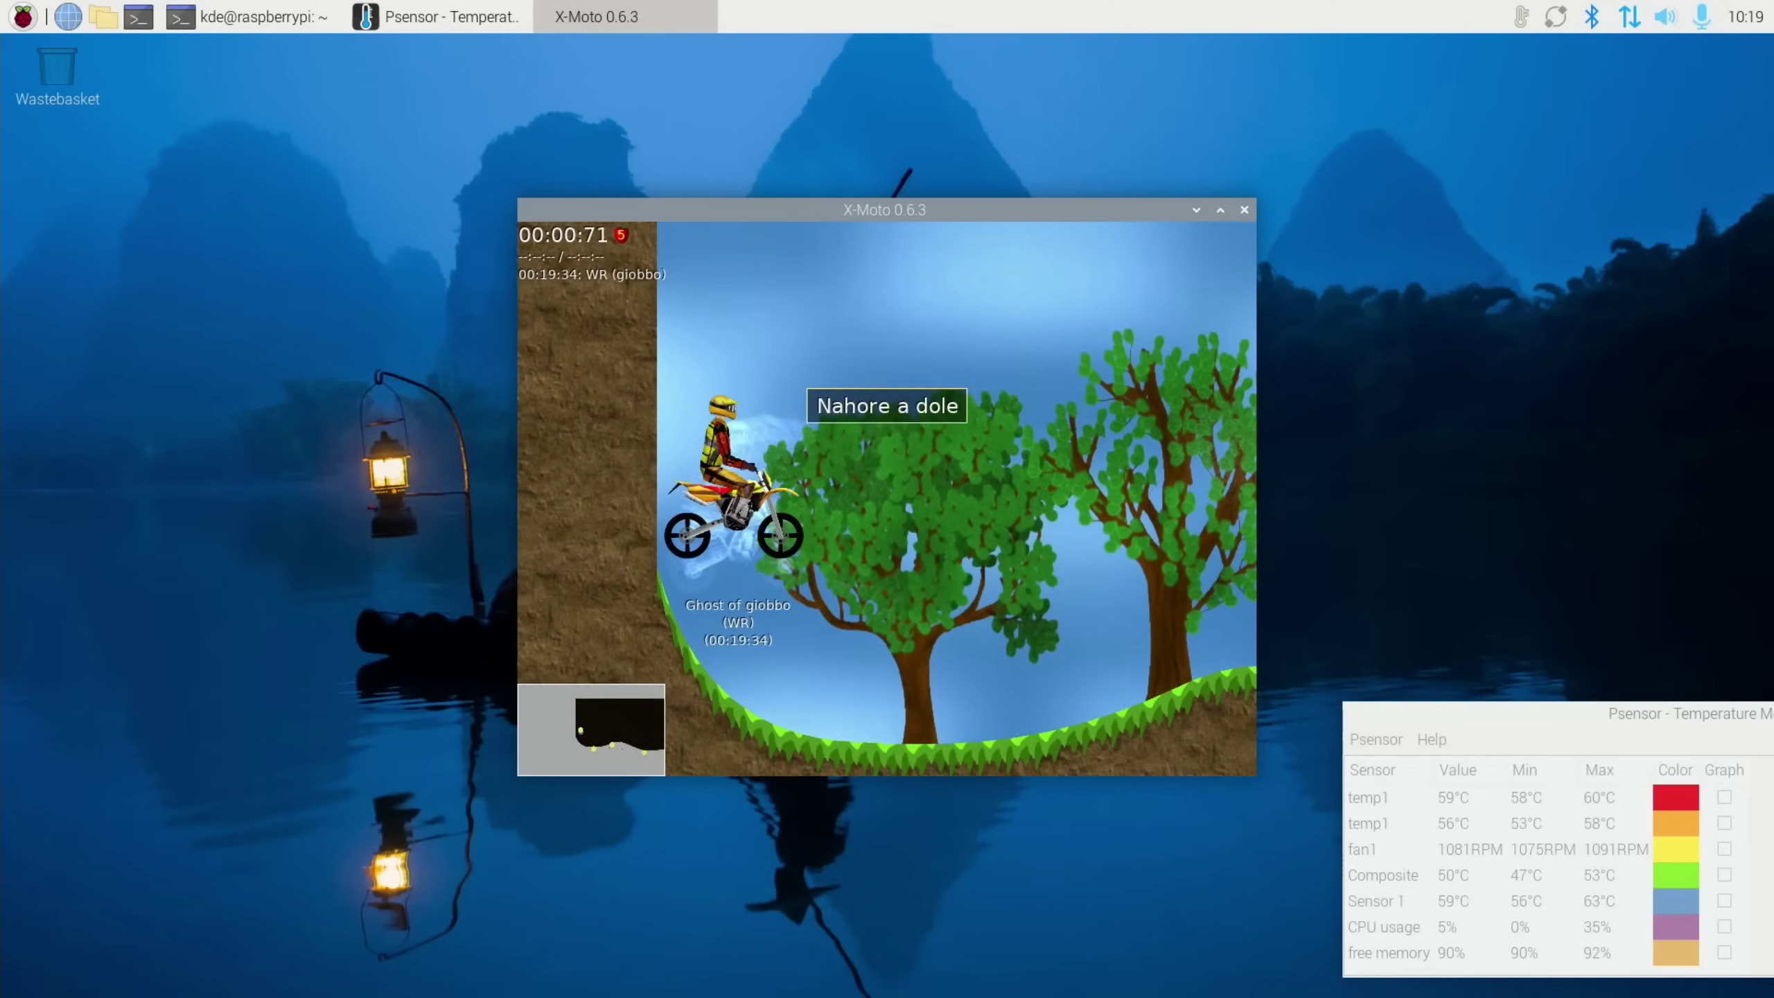
Ride the level with audio routed to the C-Media USB Headphone Set, then open a terminal
{"action": "key", "text": "Up"}
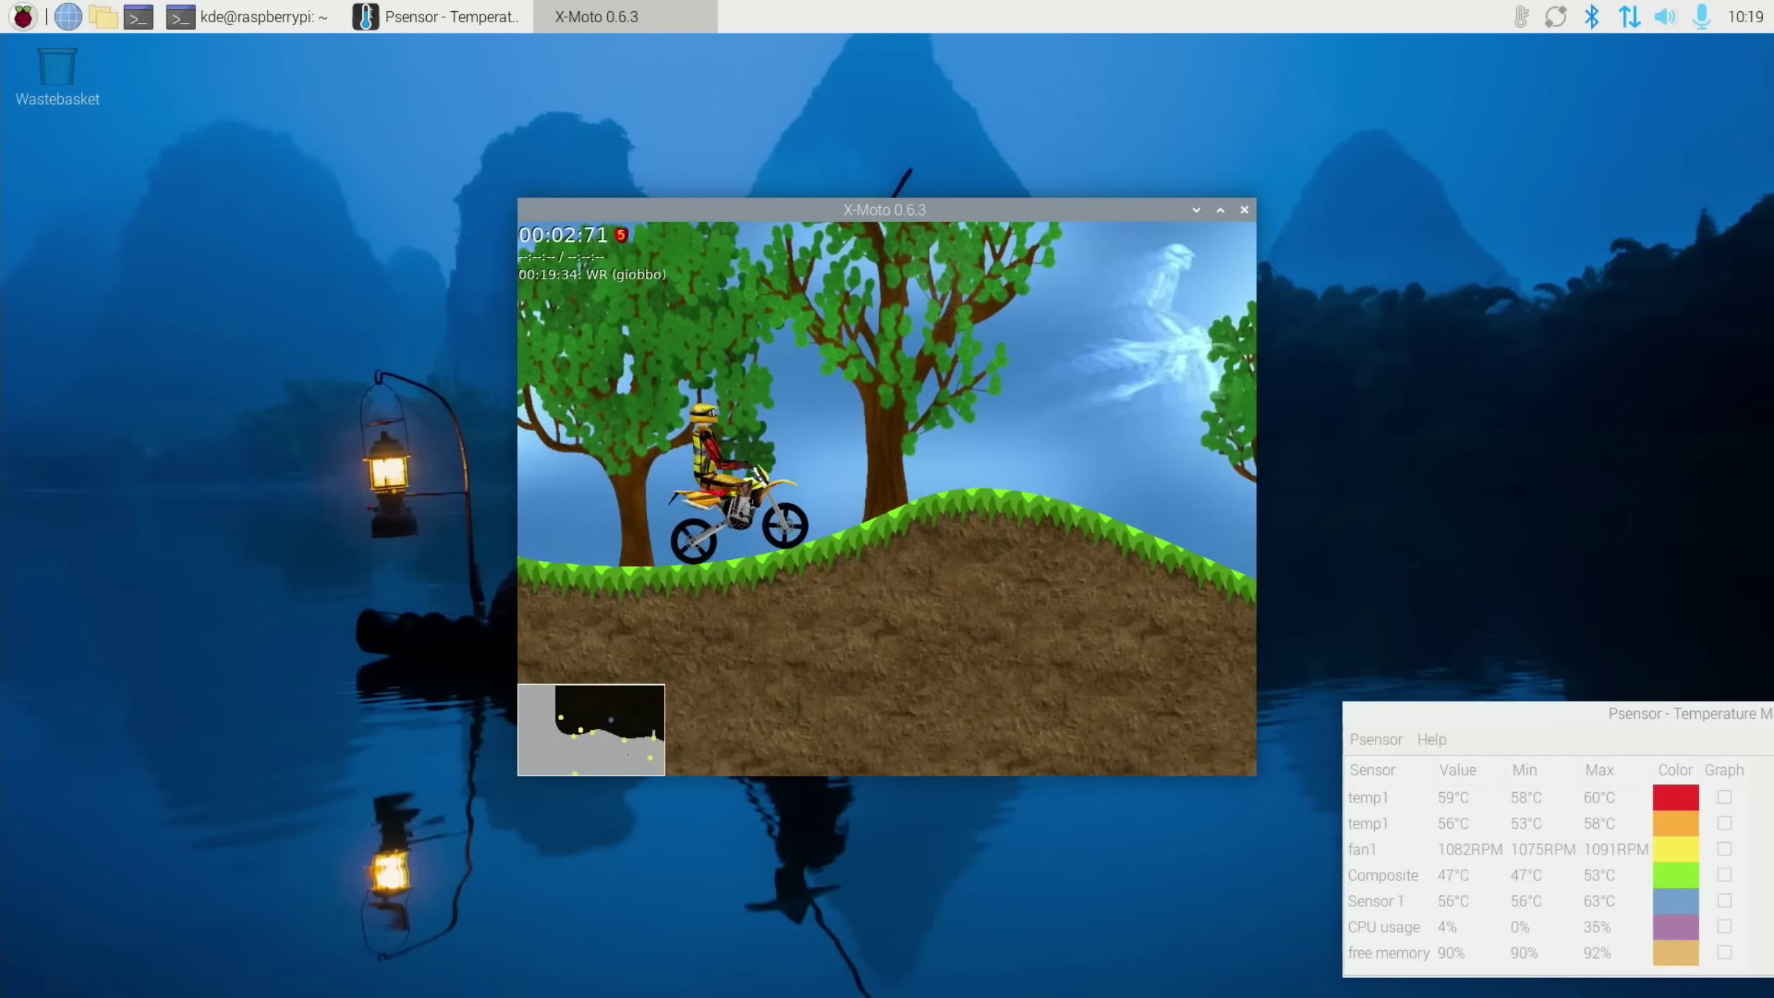
{"action": "key", "text": "Up"}
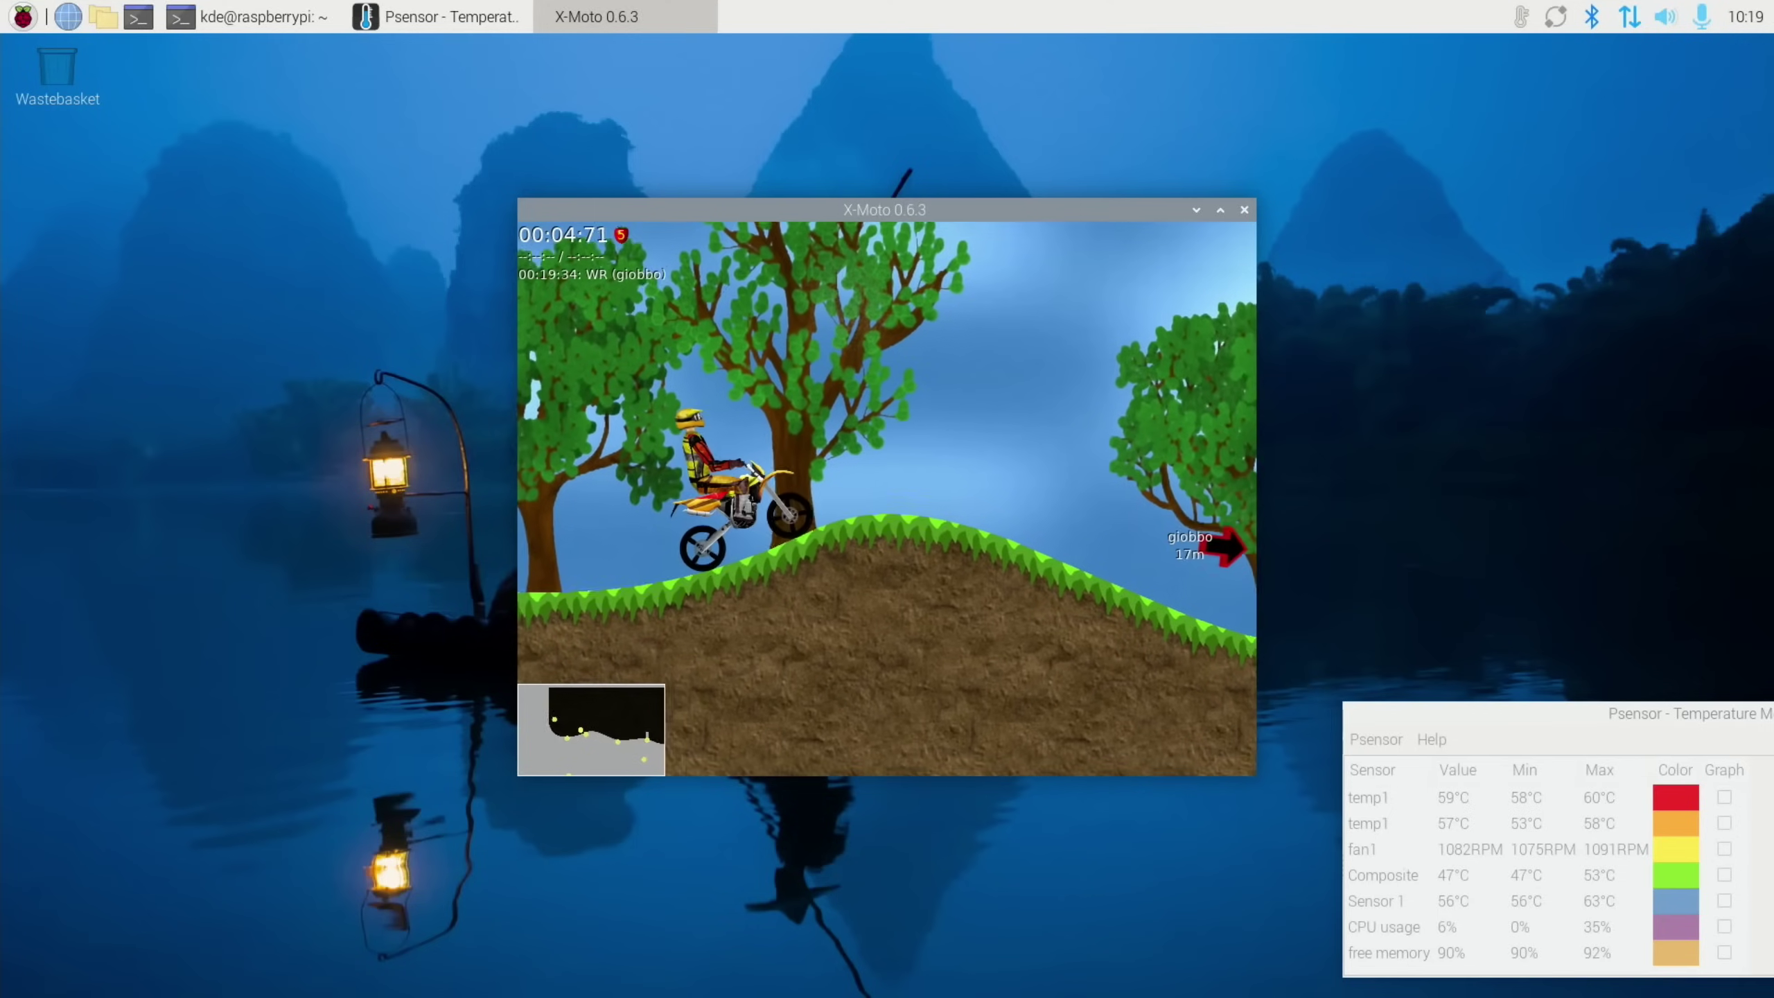
{"action": "left_click", "coordinate": [1660, 21]}
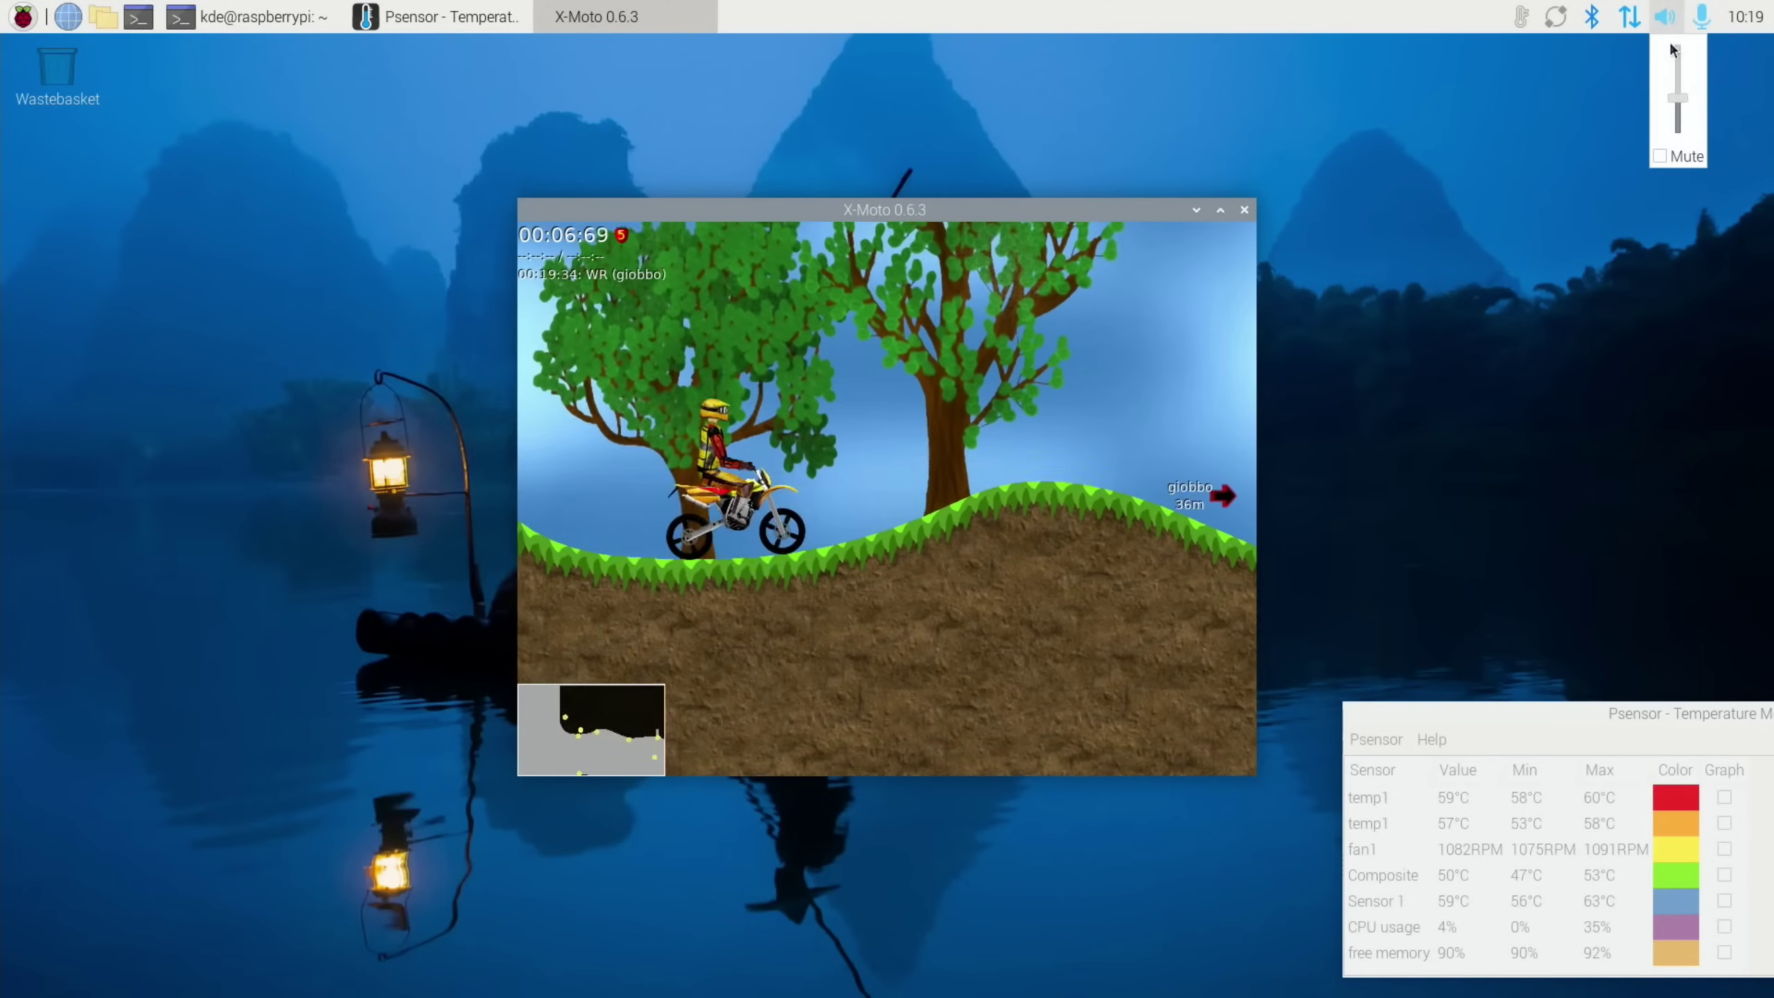
{"action": "right_click", "coordinate": [1657, 22]}
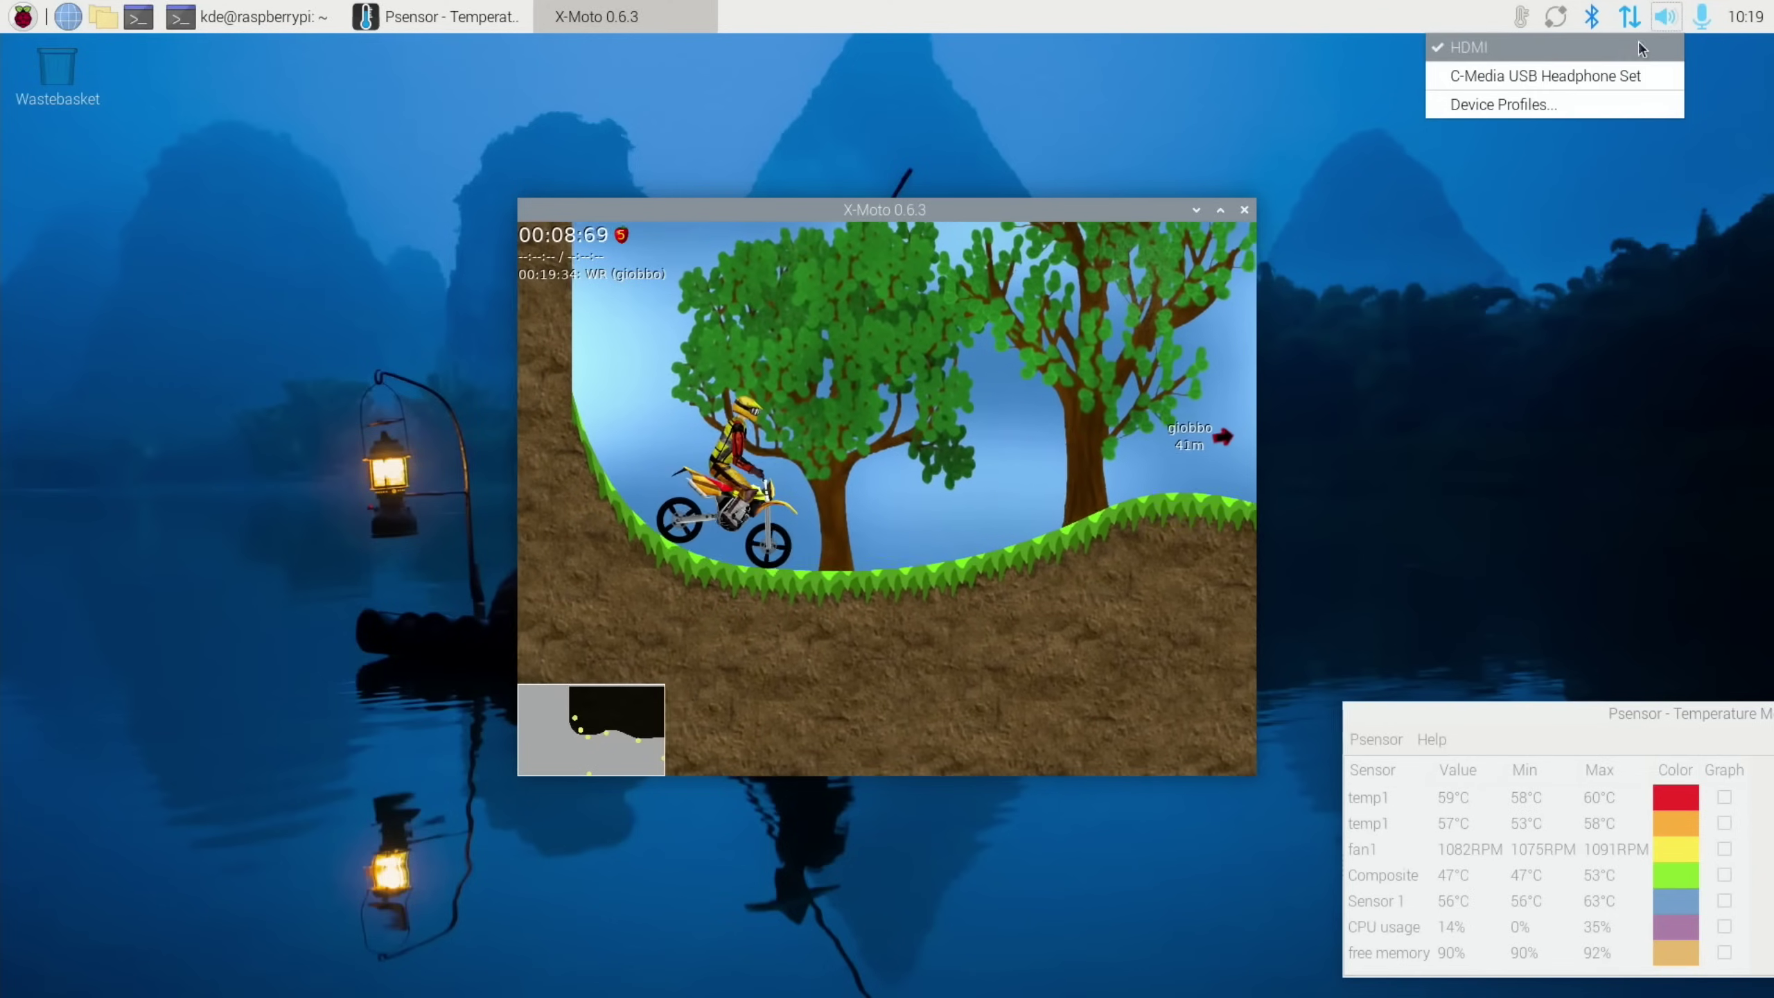
{"action": "left_click", "coordinate": [1581, 75]}
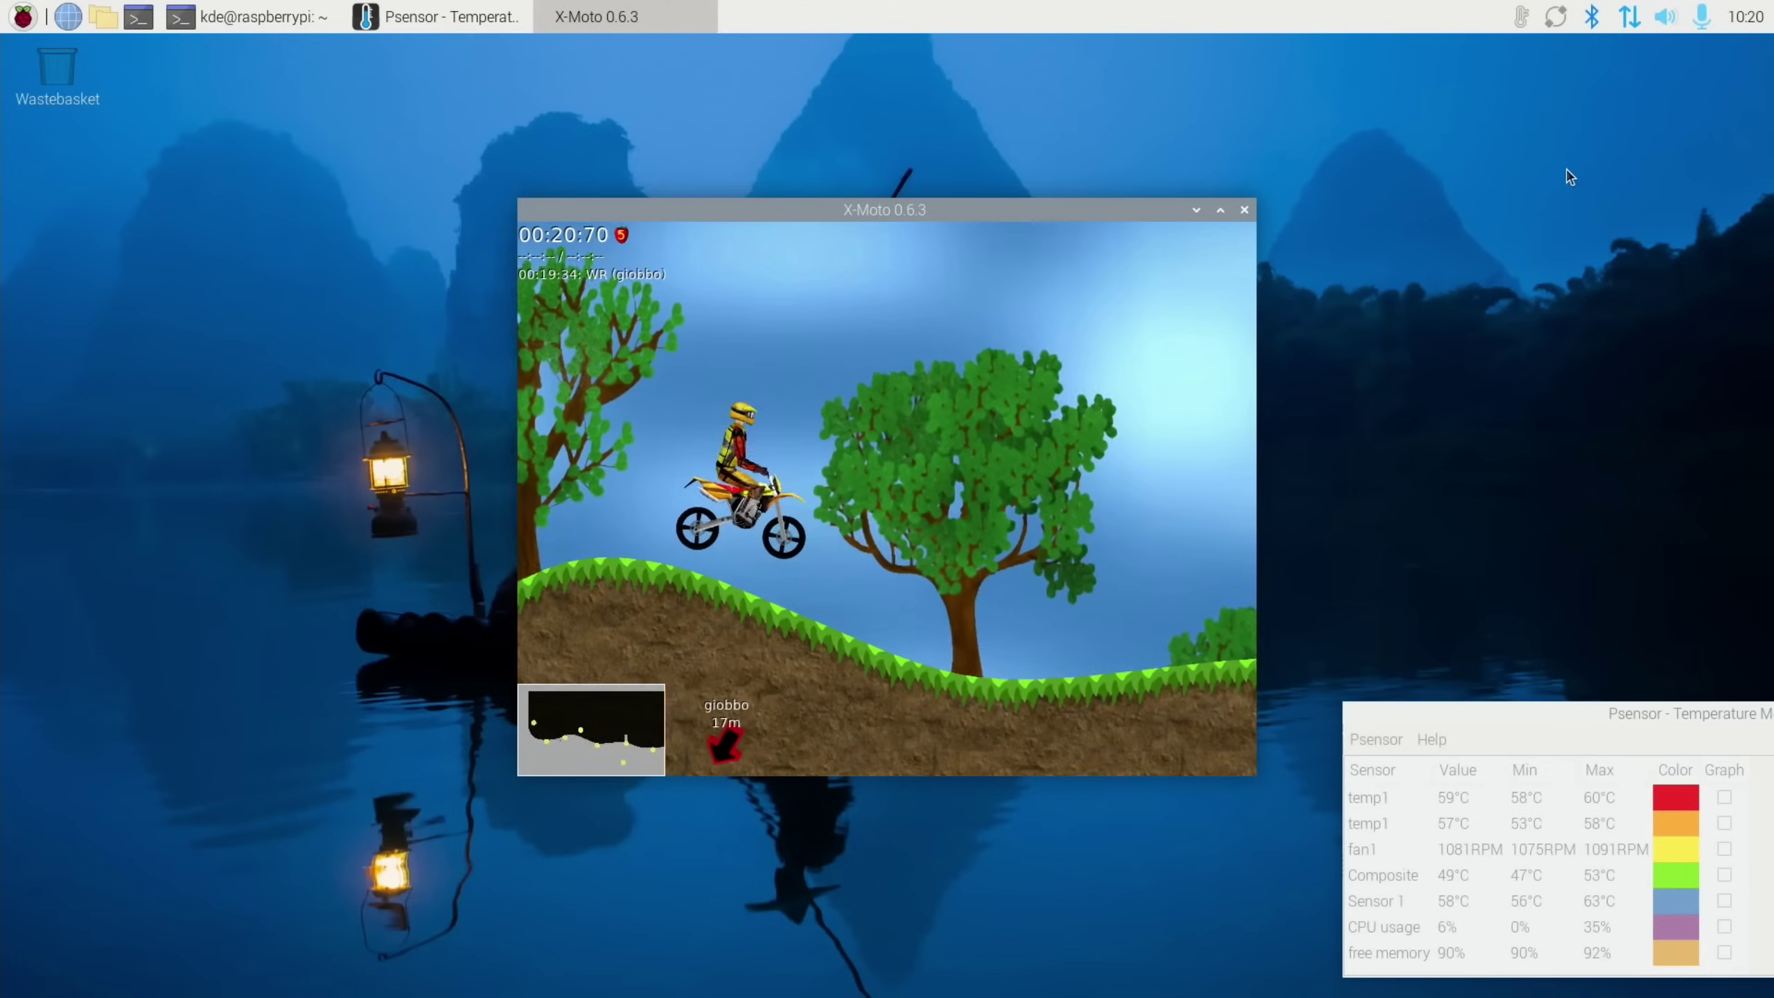
{"action": "key", "text": "Up"}
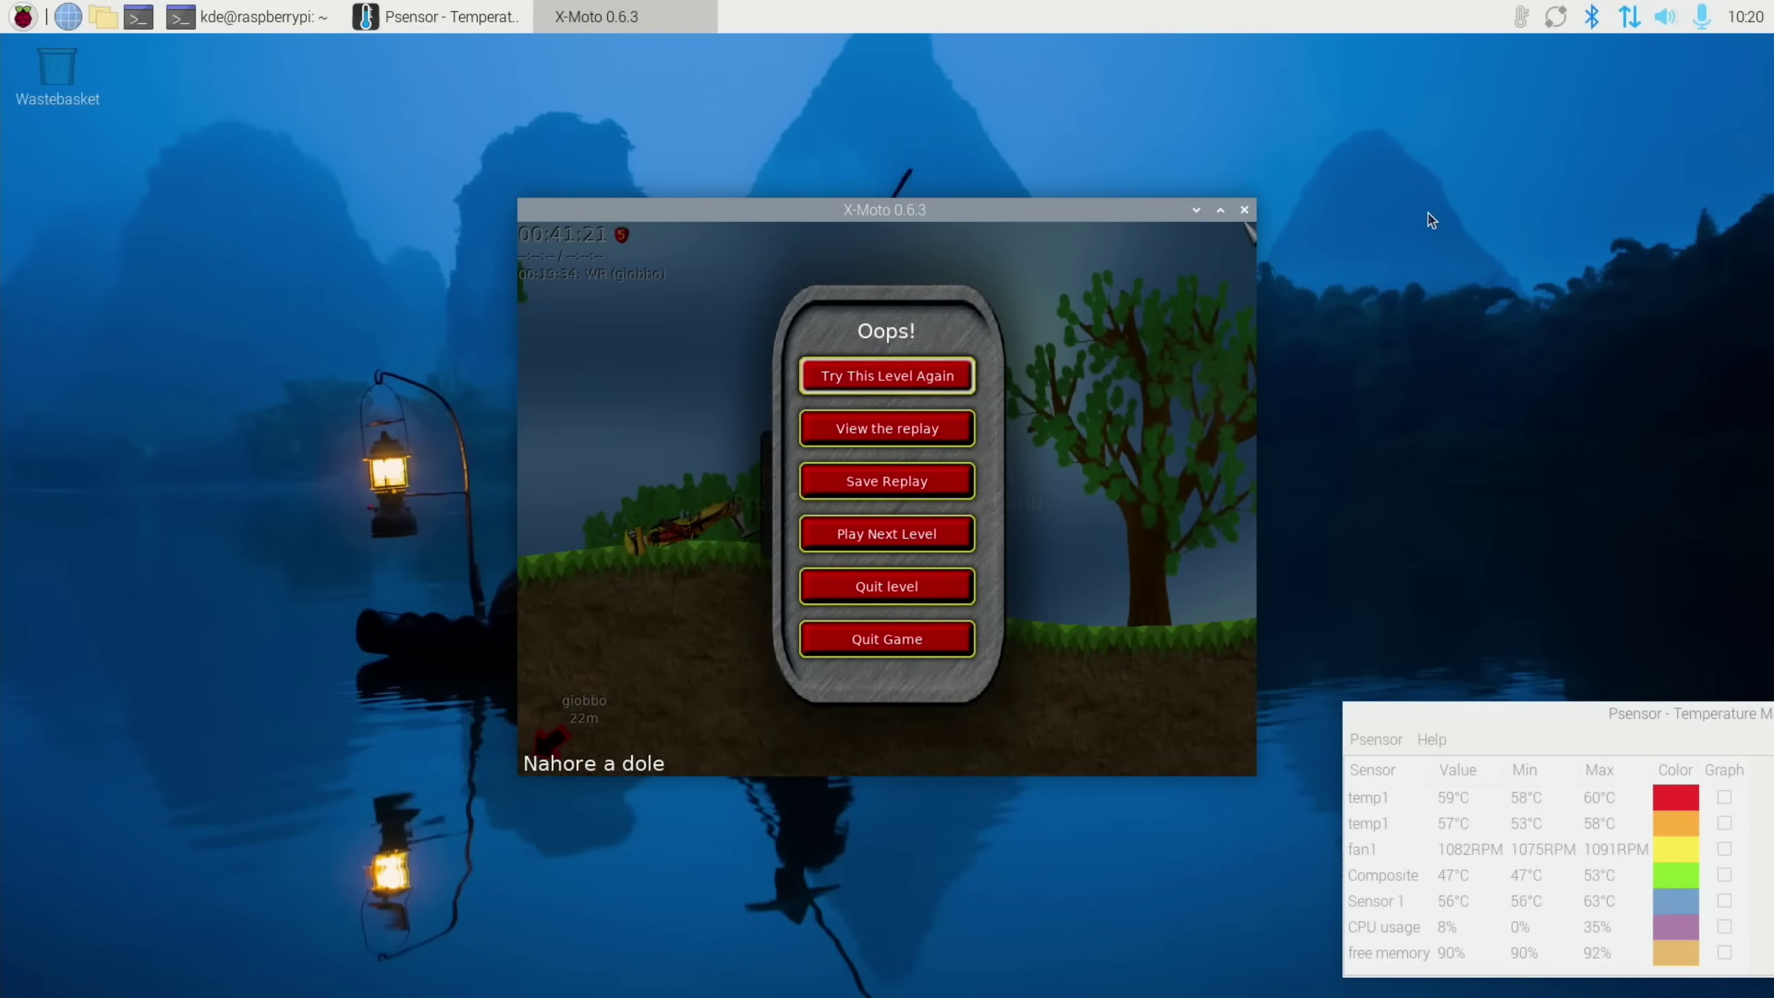
{"action": "key", "text": "ctrl+alt+t"}
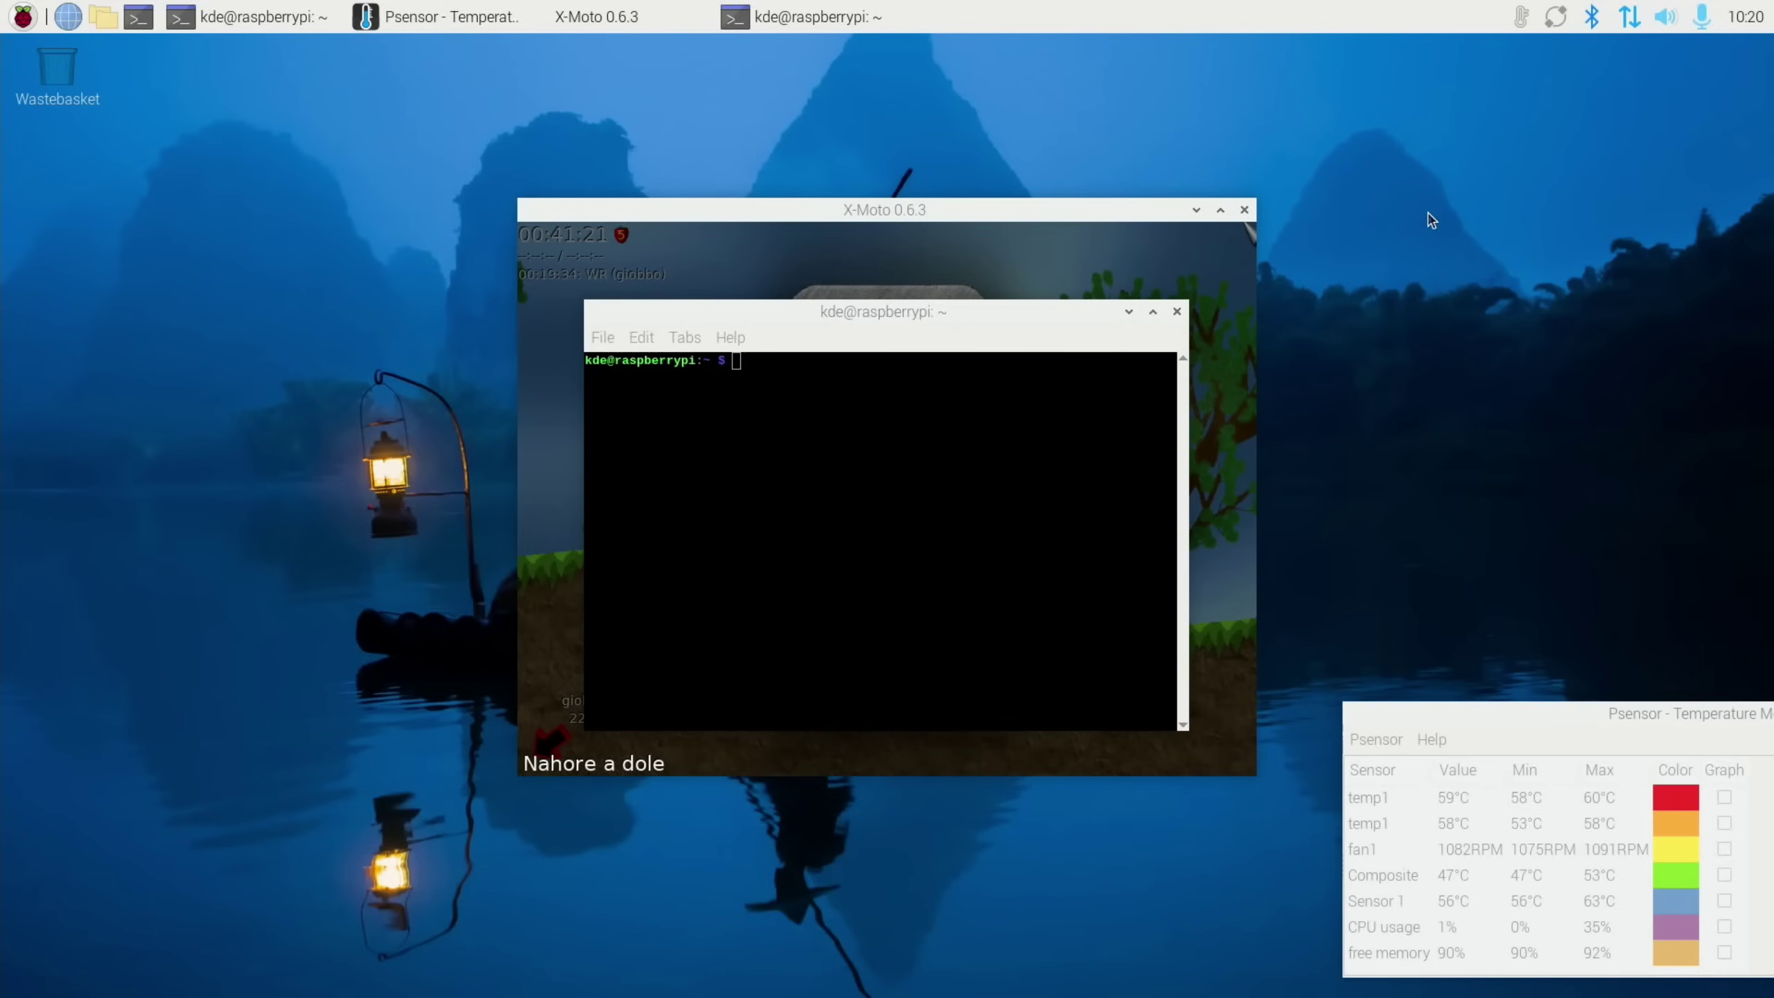
Run htop in the new terminal, place it top-right, and shift X-Moto upper-left
{"action": "left_click", "coordinate": [785, 392]}
{"action": "type", "text": "htop"}
{"action": "key", "text": "Return"}
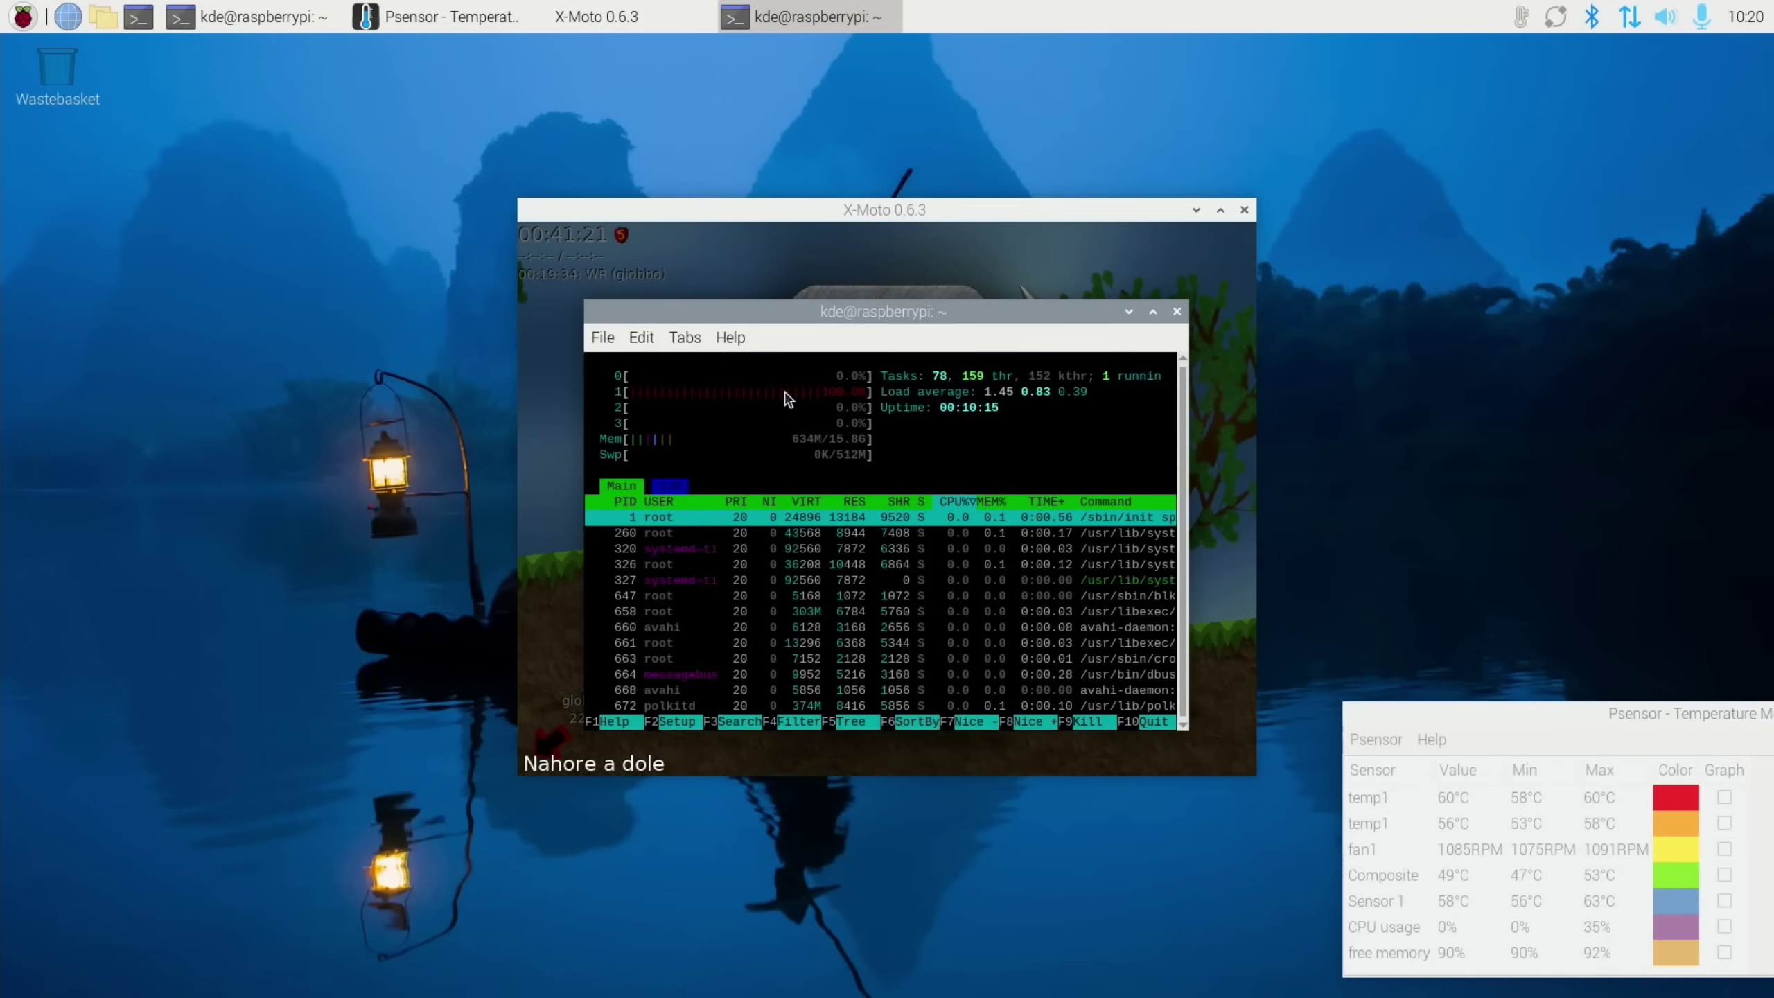
{"action": "left_click_drag", "start_coordinate": [966, 315], "coordinate": [1513, 82]}
{"action": "left_click_drag", "start_coordinate": [943, 219], "coordinate": [705, 99]}
Install gparted in the other terminal with sudo apt install gparted, confirming the prompt
{"action": "left_click", "coordinate": [864, 714]}
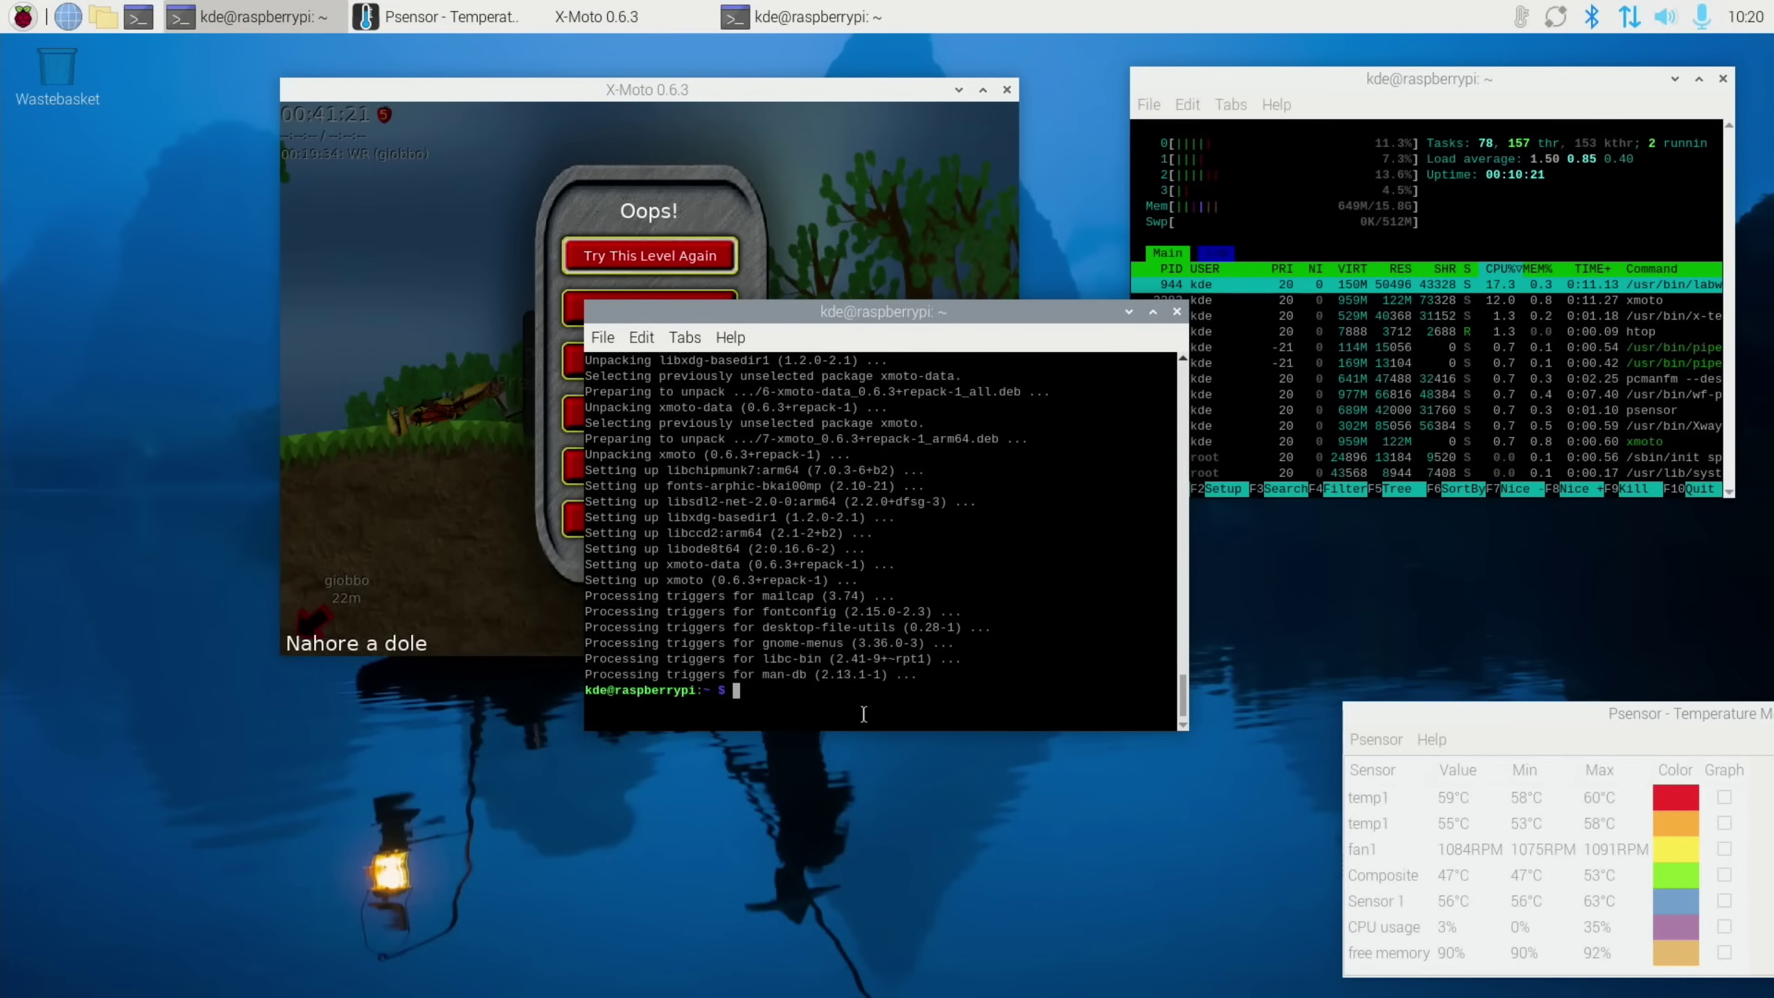
{"action": "type", "text": "sudo apt install gparted"}
{"action": "key", "text": "Return"}
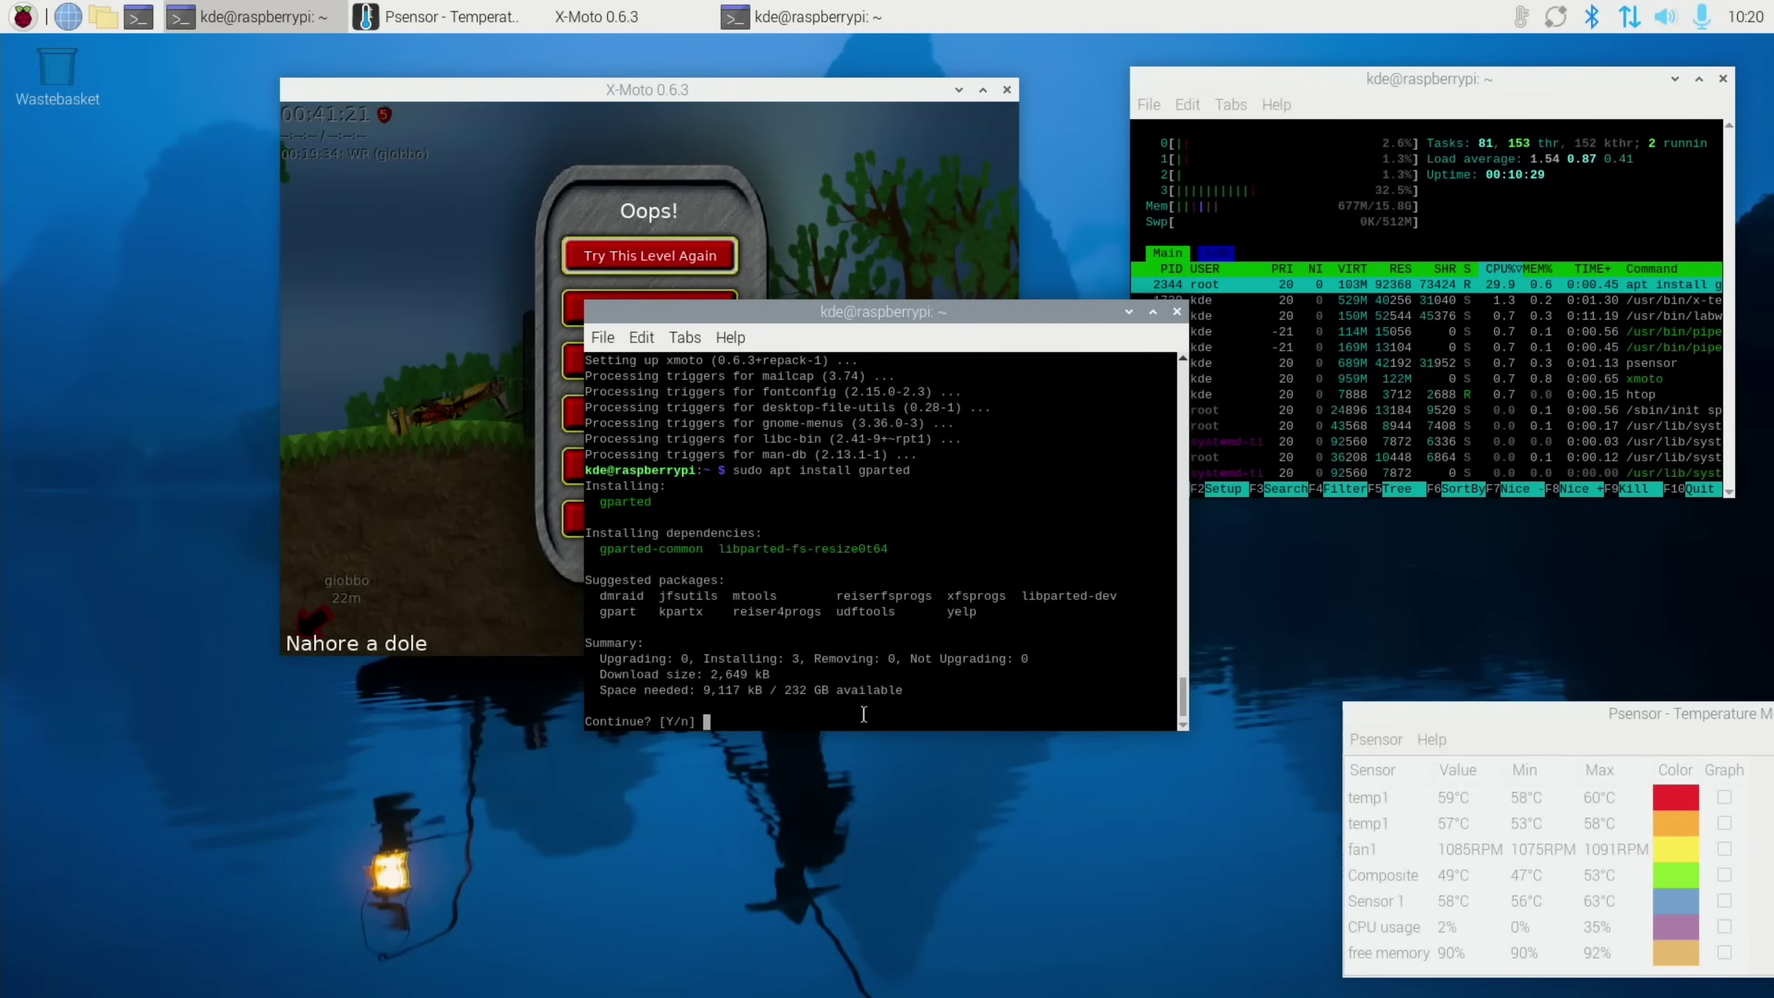
{"action": "key", "text": "Return"}
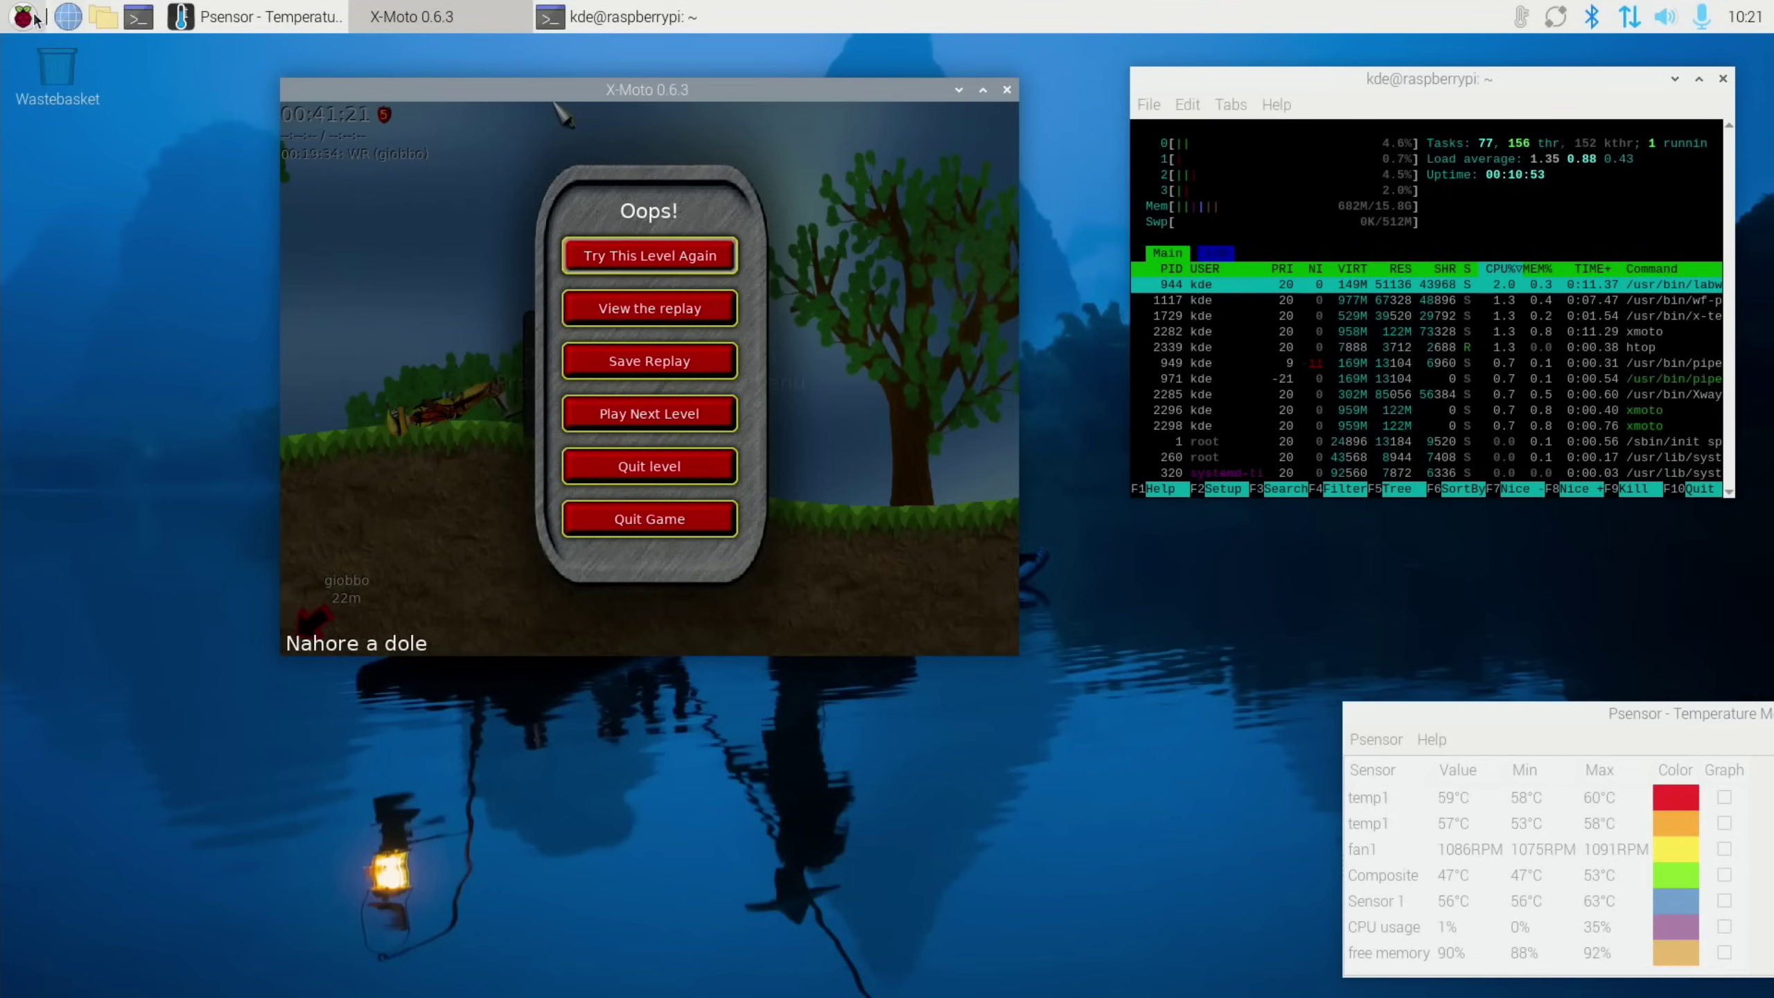
{"action": "left_click", "coordinate": [22, 16]}
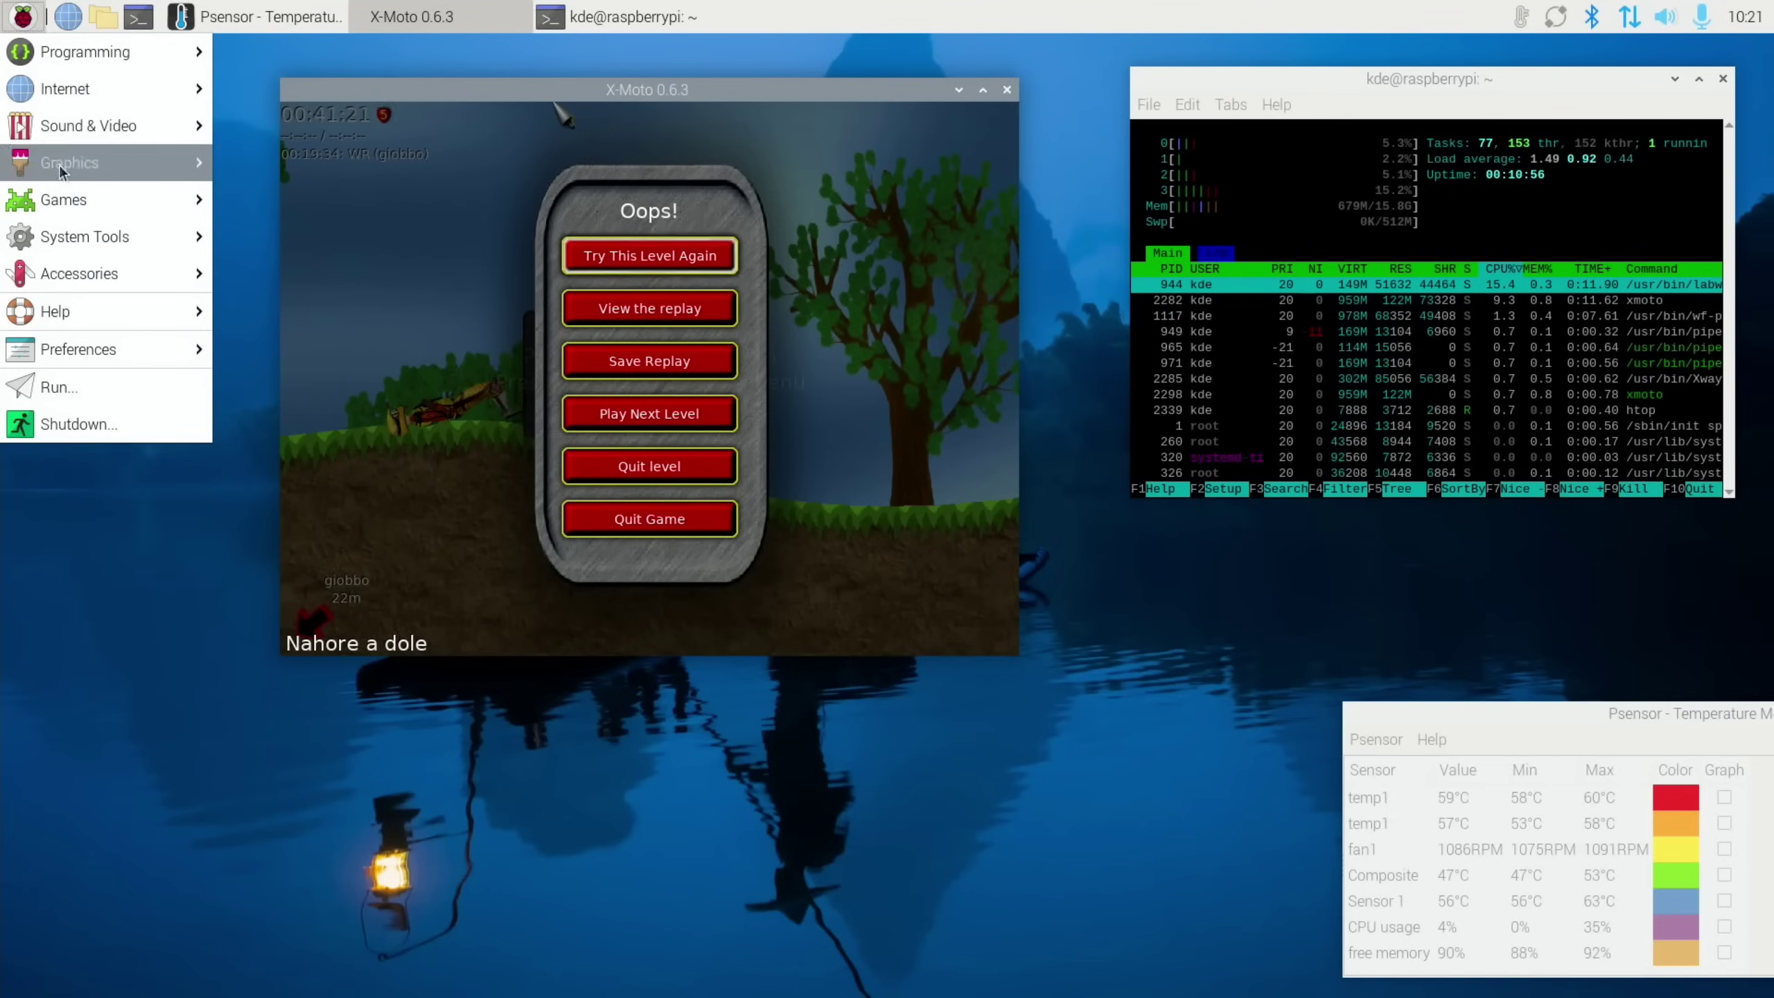
{"action": "mouse_move", "coordinate": [67, 225]}
{"action": "left_click", "coordinate": [272, 237]}
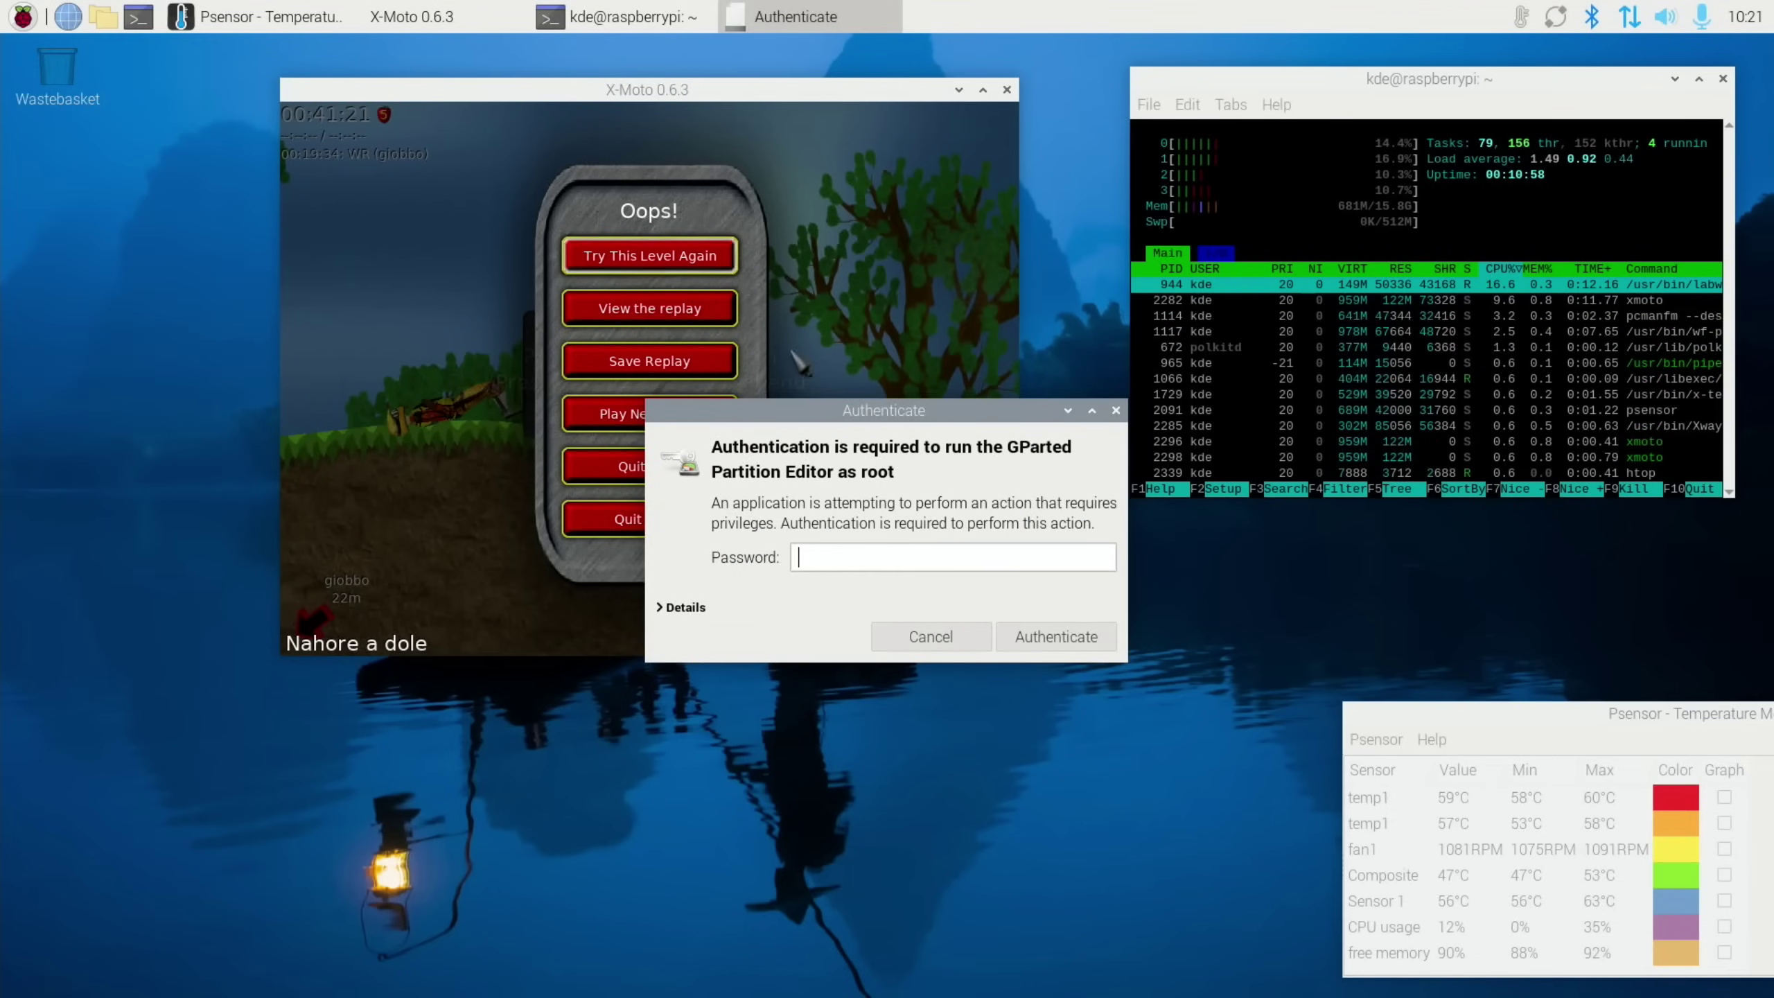
{"action": "type", "text": "••"}
{"action": "key", "text": "Return"}
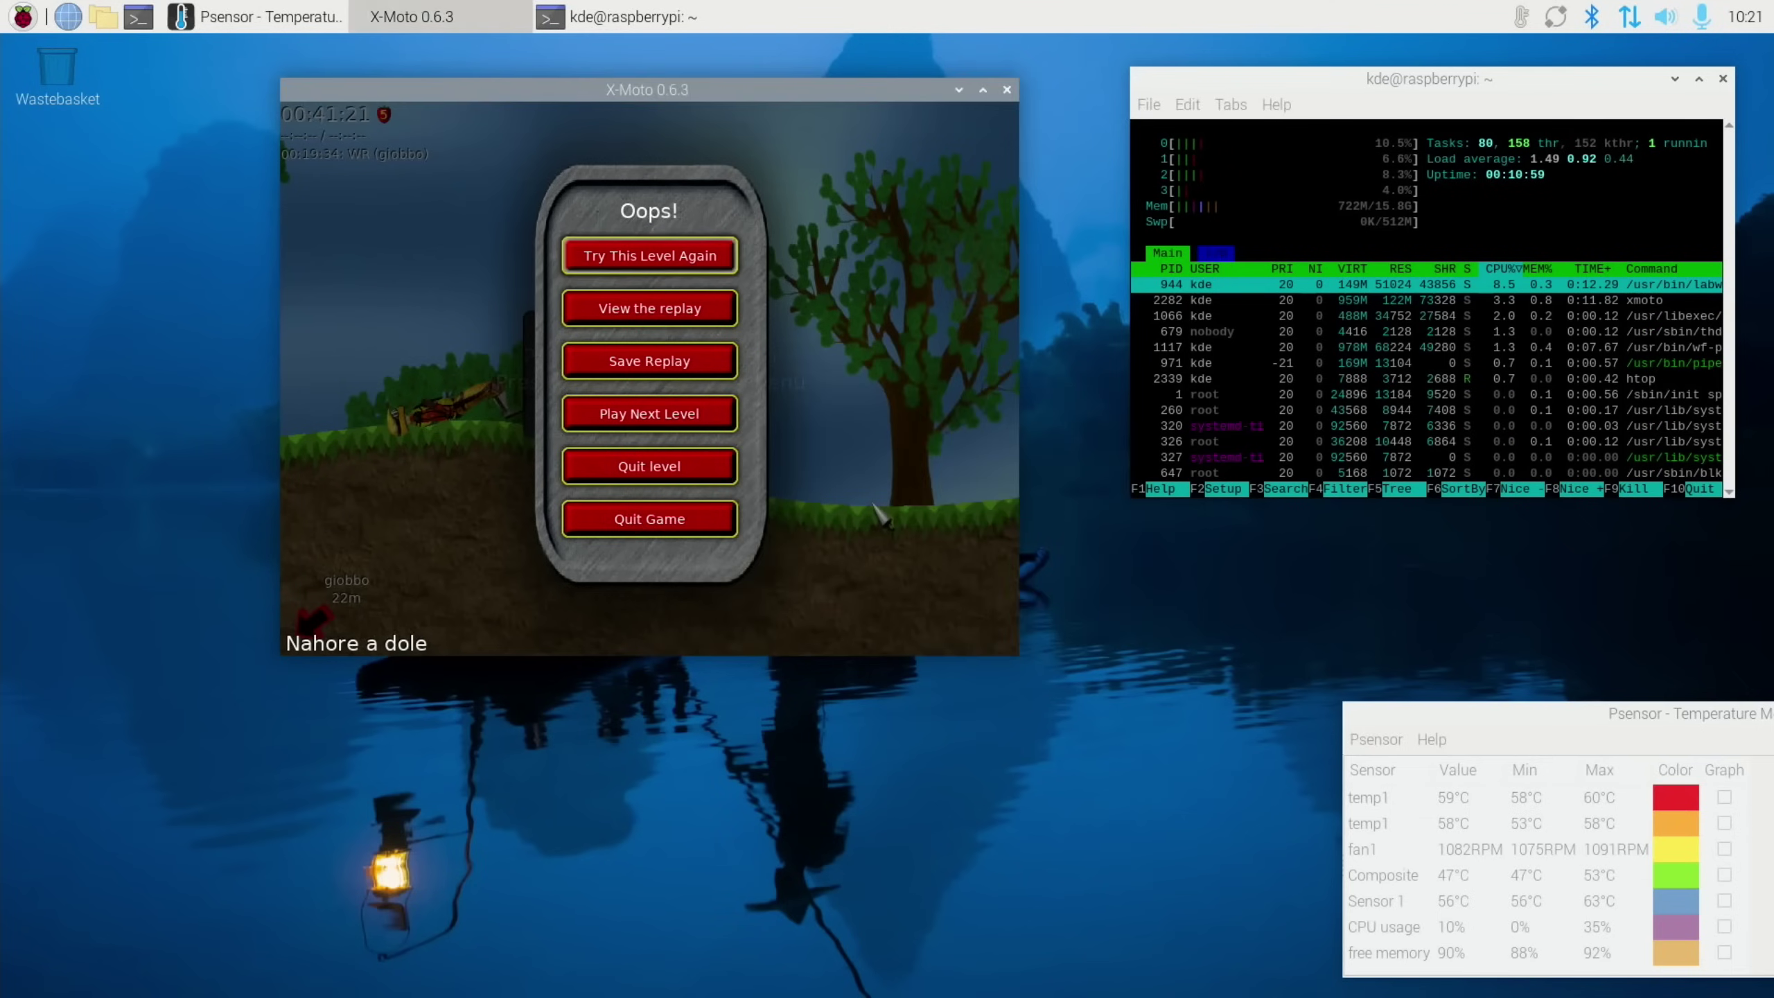
{"action": "left_click_drag", "start_coordinate": [855, 306], "coordinate": [571, 473]}
{"action": "left_click", "coordinate": [570, 574]}
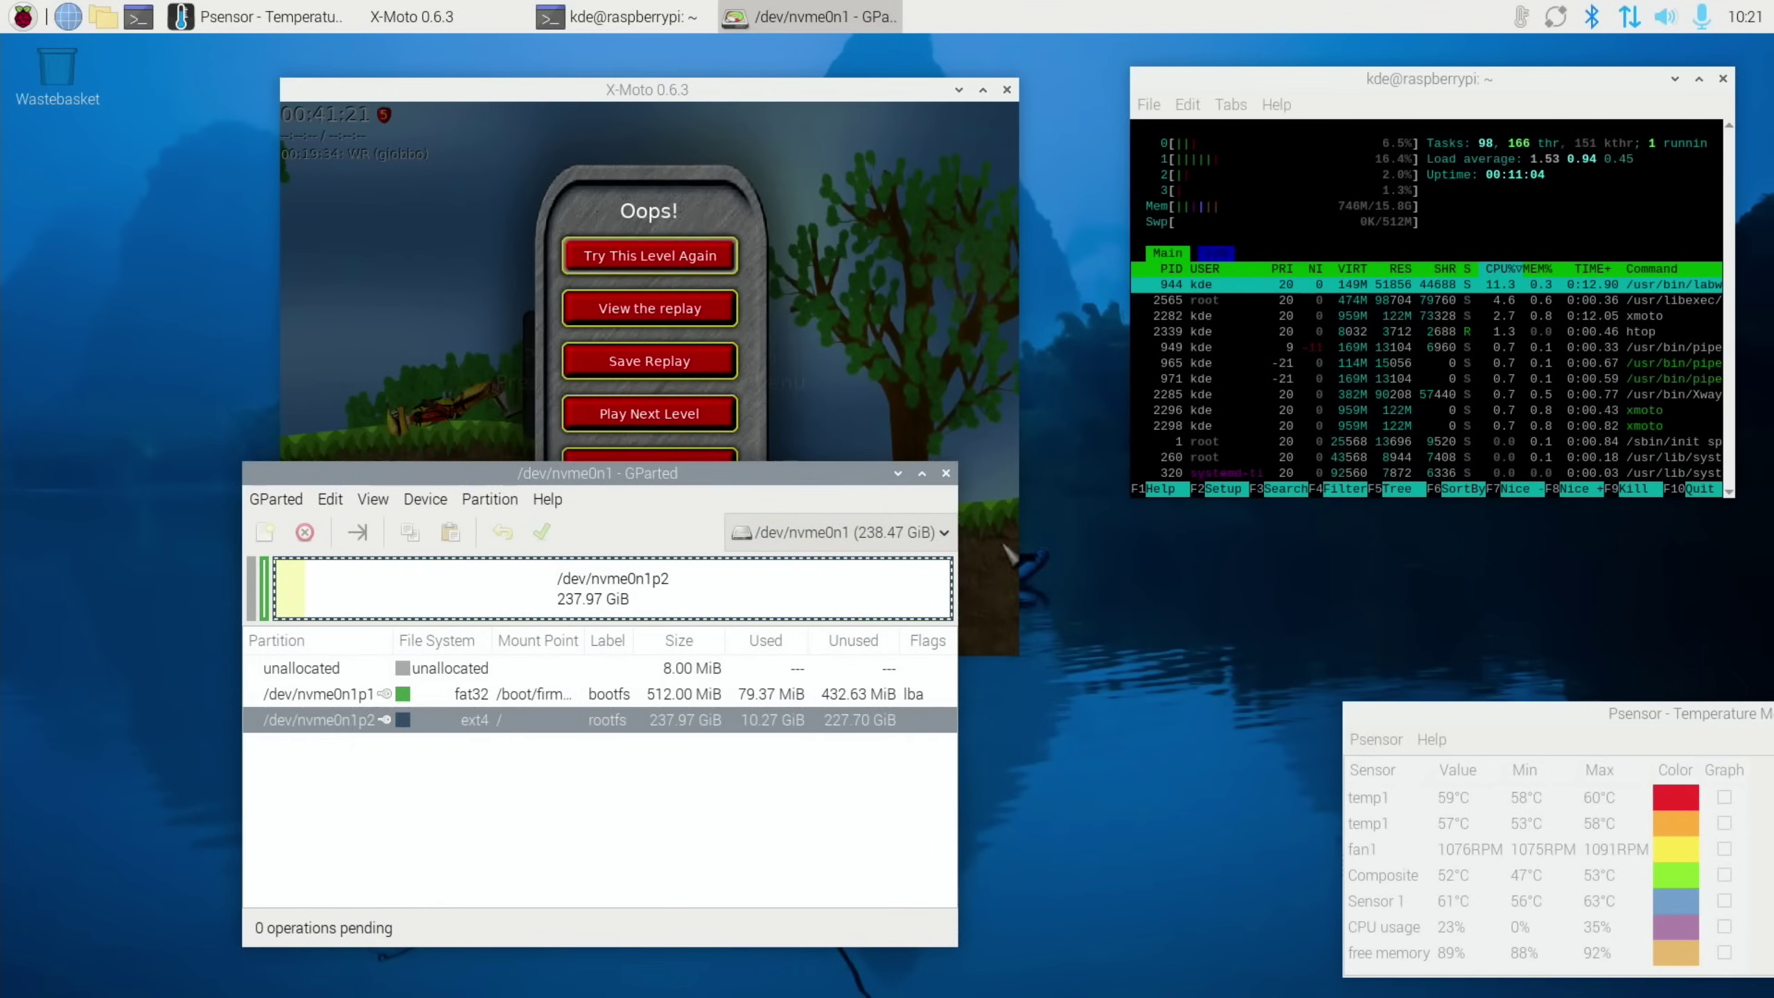
{"action": "left_click", "coordinate": [947, 474]}
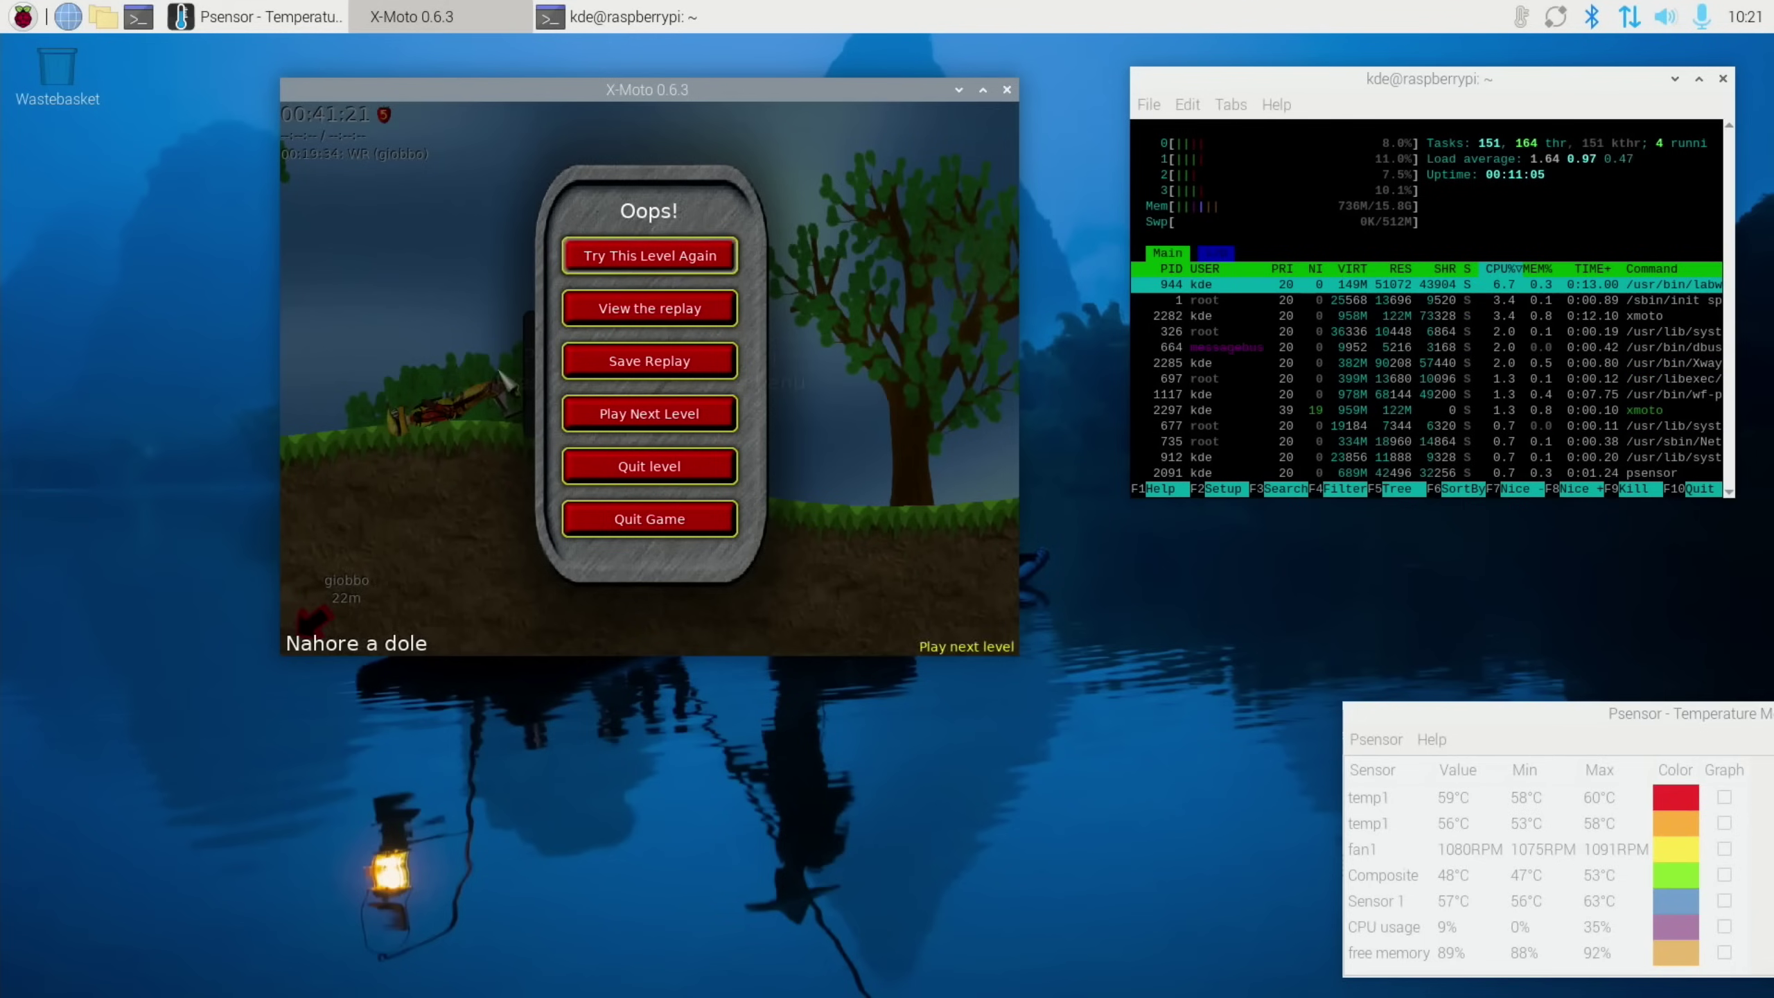
Open the file manager on the home folder from the applications menu
{"action": "left_click", "coordinate": [25, 16]}
{"action": "mouse_move", "coordinate": [15, 66]}
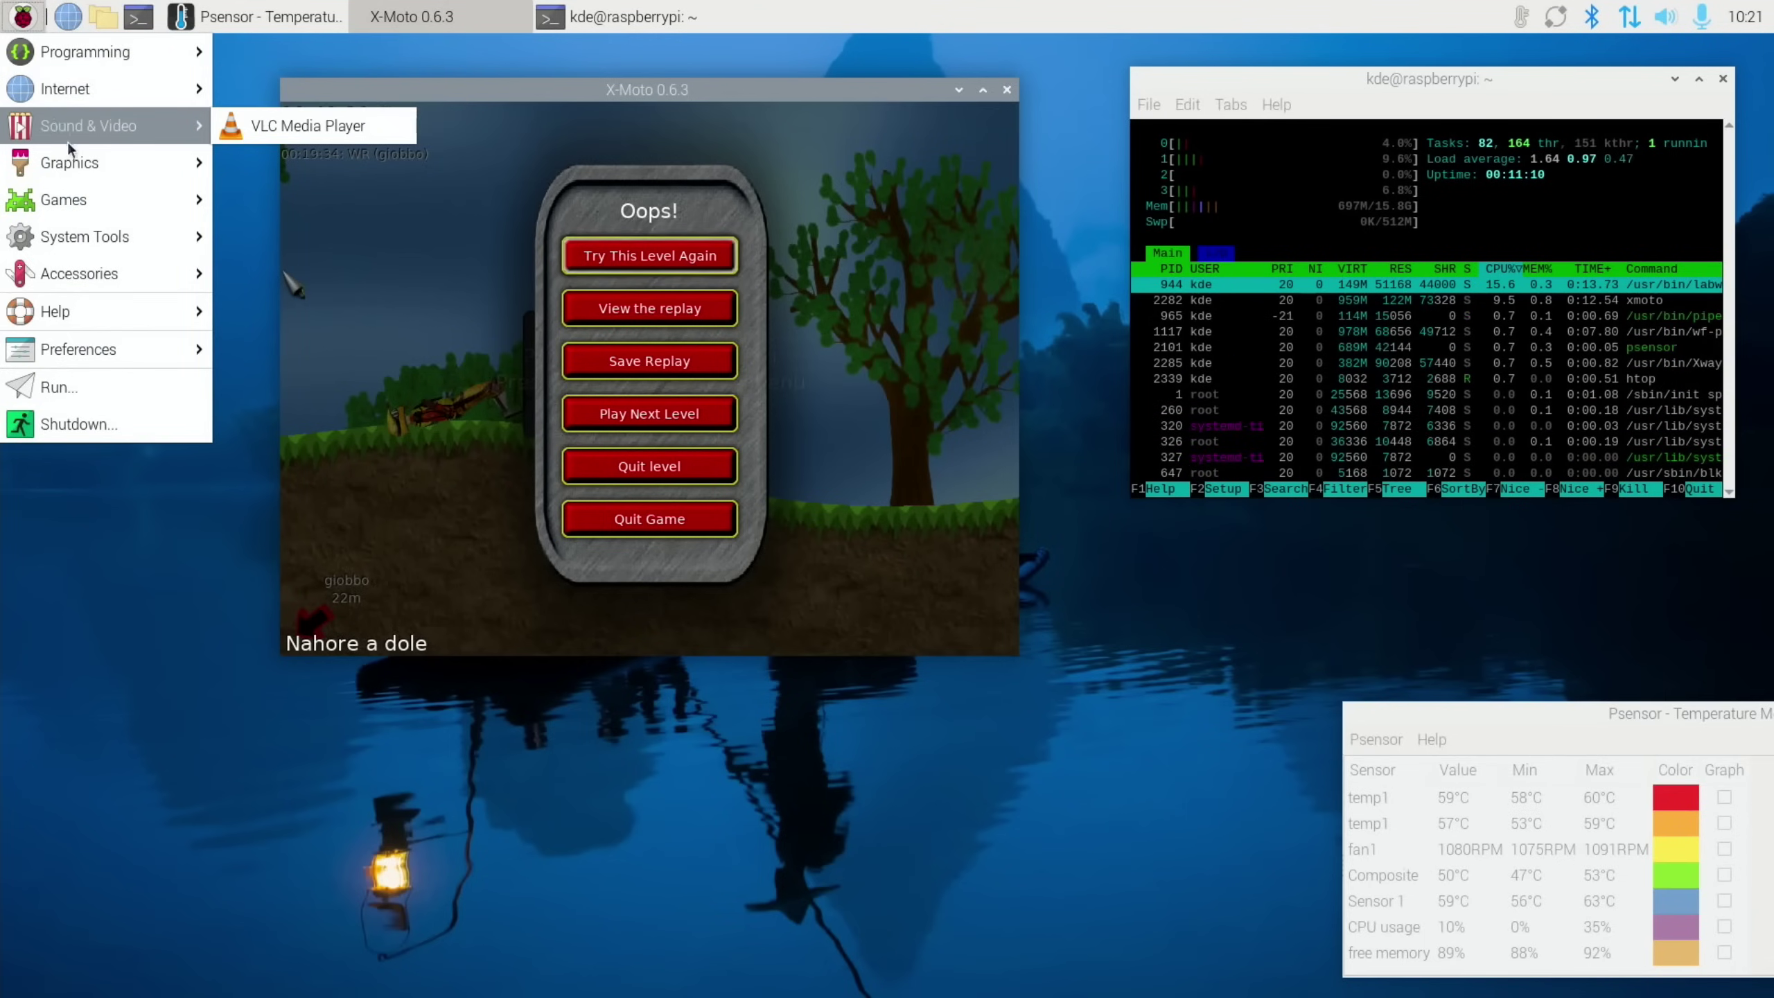
{"action": "mouse_move", "coordinate": [75, 161]}
{"action": "mouse_move", "coordinate": [91, 275]}
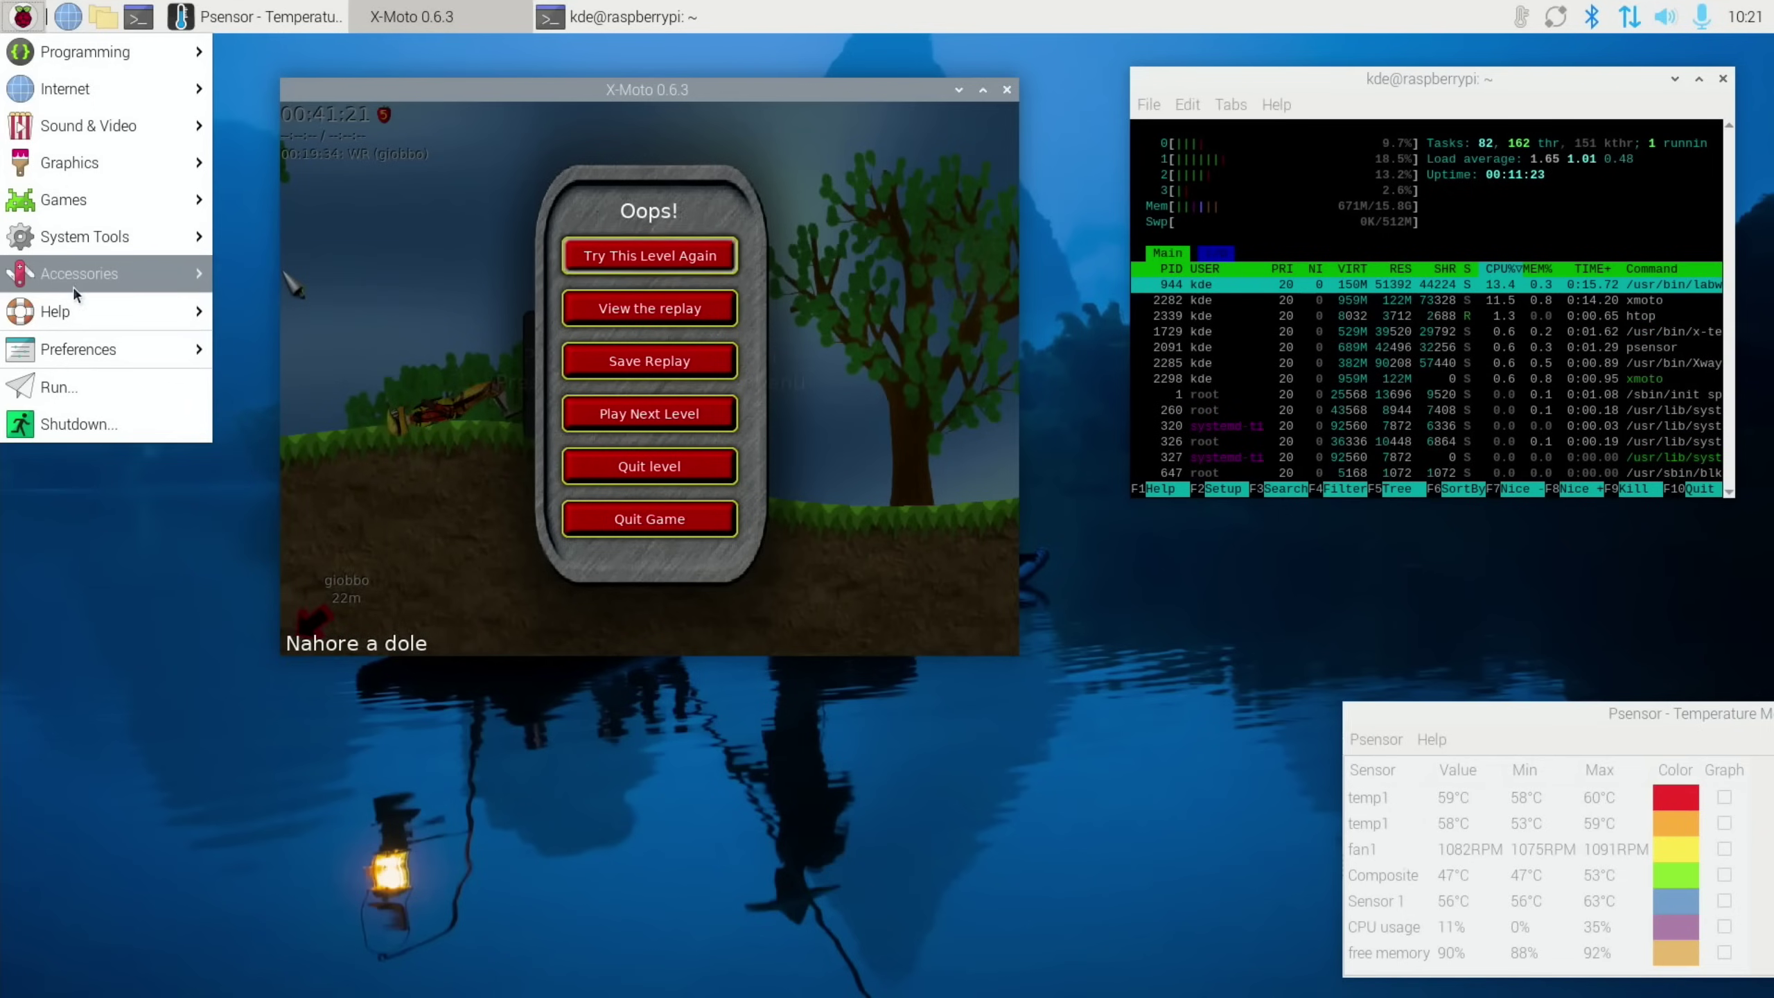
{"action": "mouse_move", "coordinate": [91, 316]}
{"action": "mouse_move", "coordinate": [99, 350]}
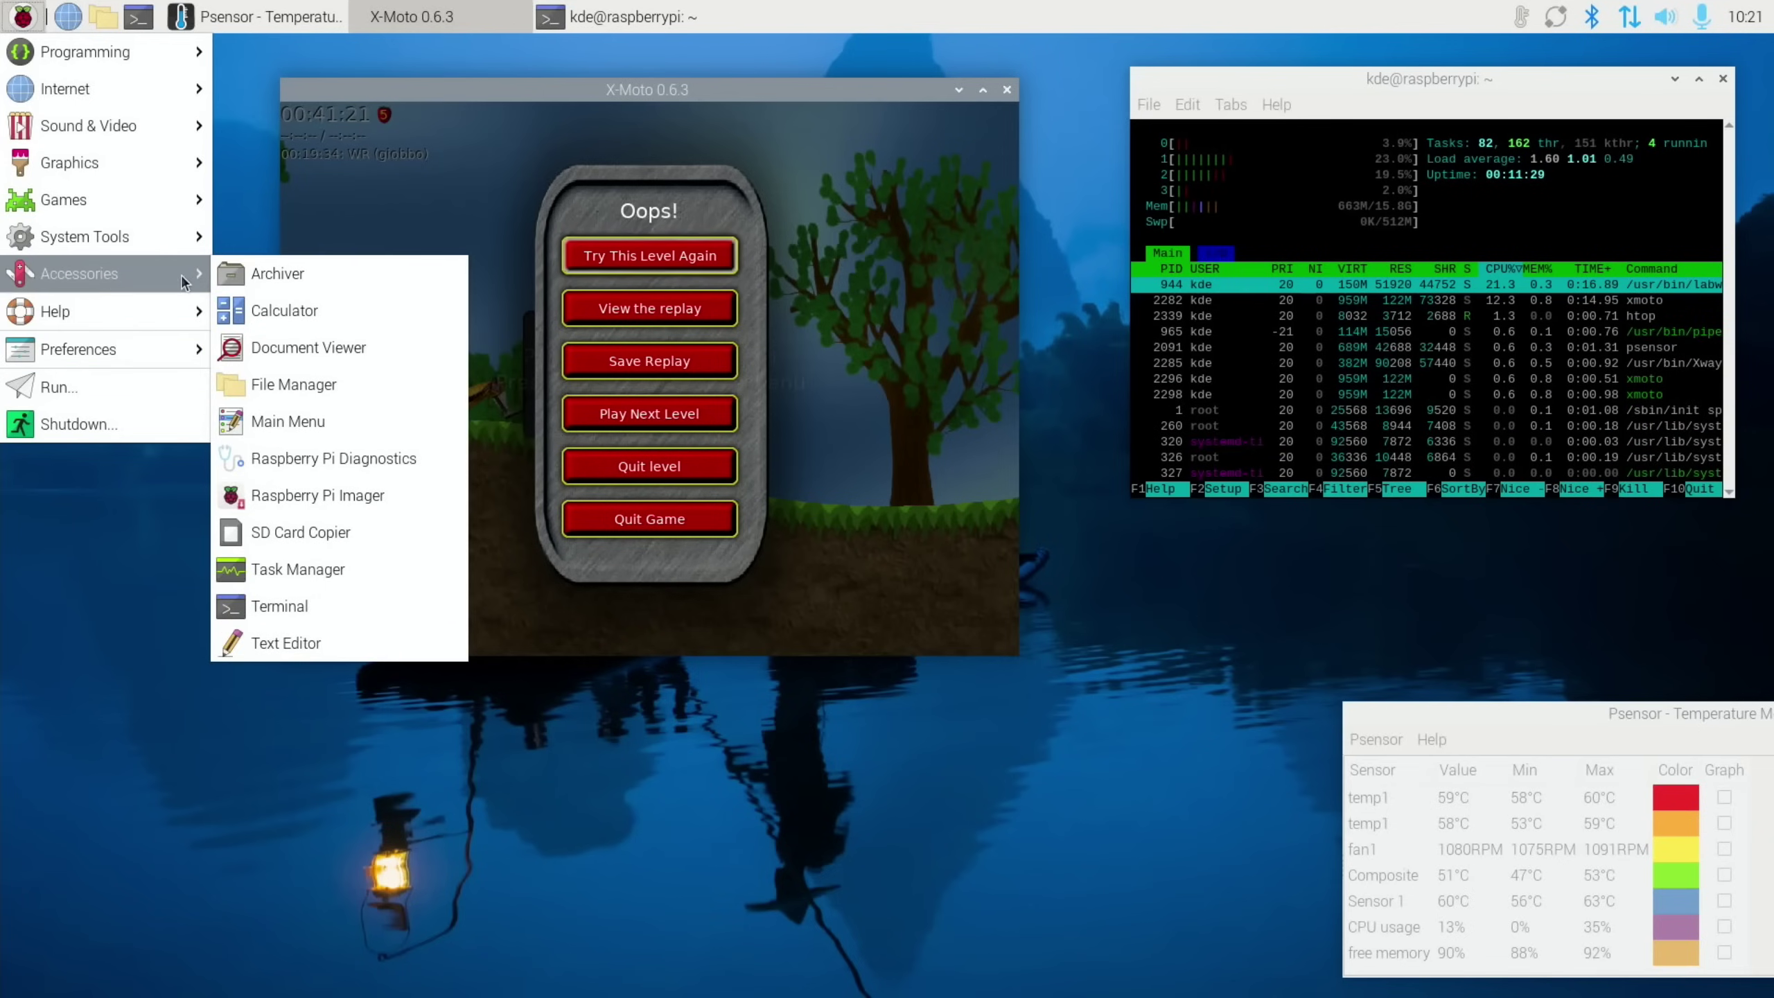
{"action": "left_click", "coordinate": [302, 461]}
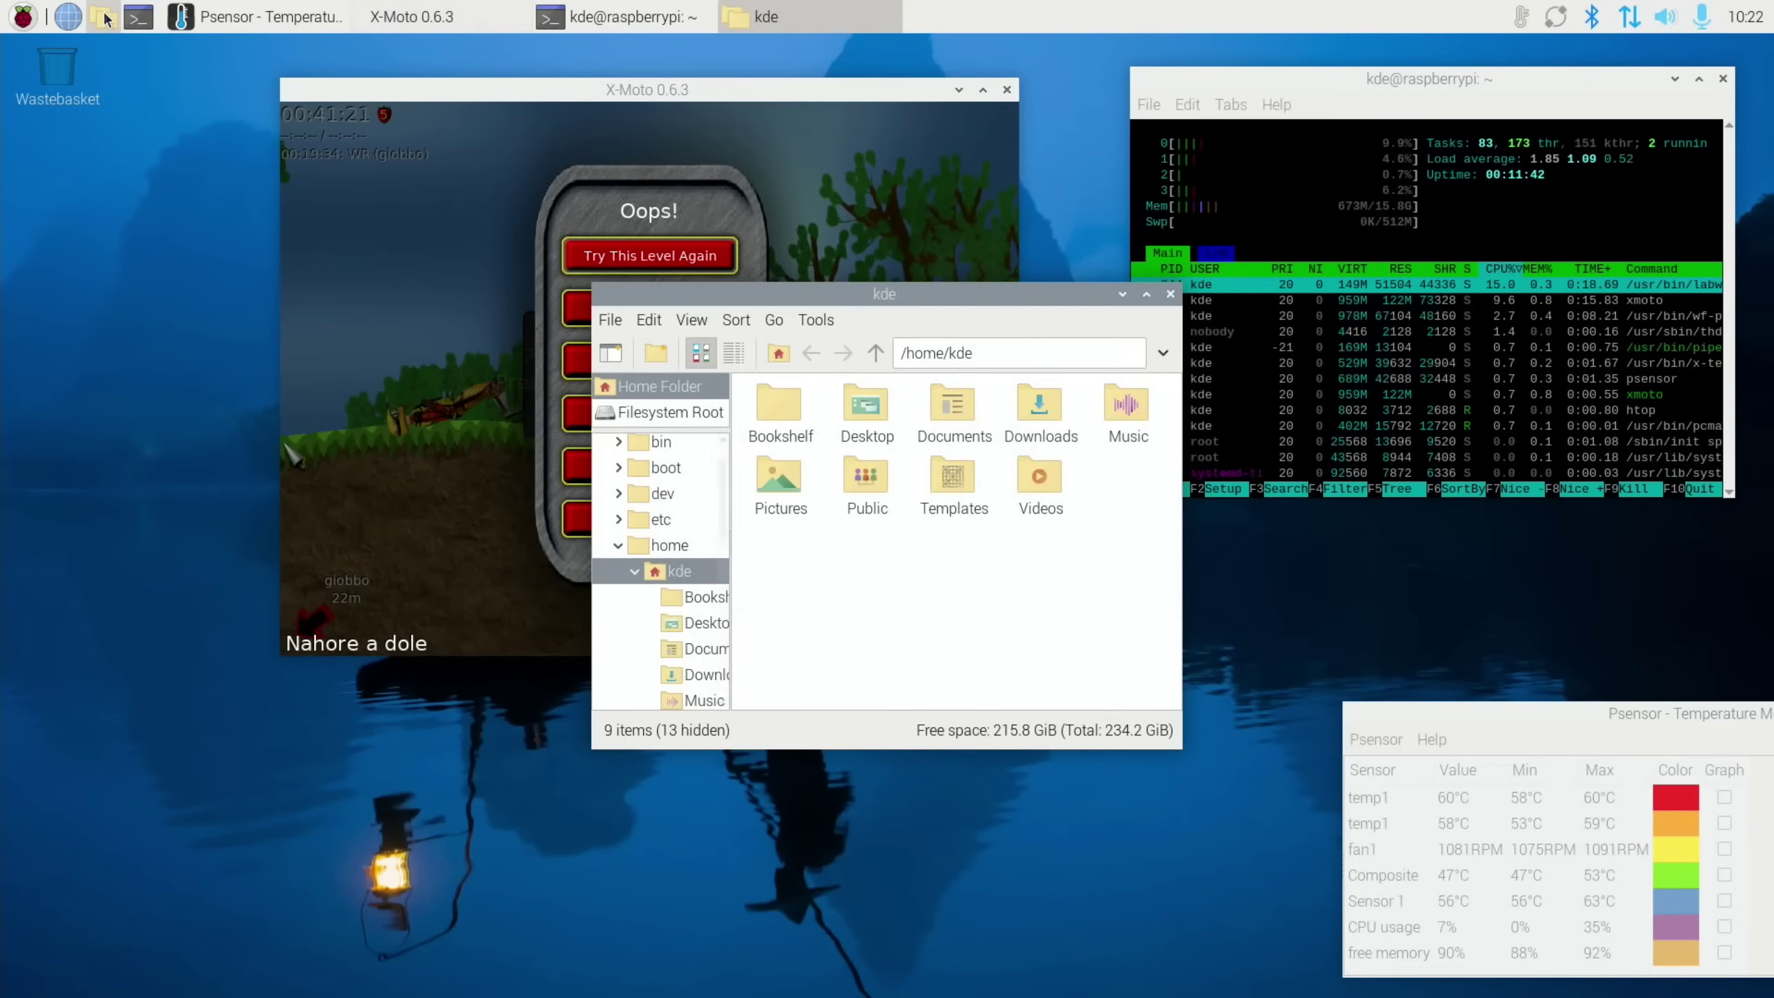
Close the file manager window and quit the X-Moto game
{"action": "left_click_drag", "start_coordinate": [851, 297], "coordinate": [714, 325]}
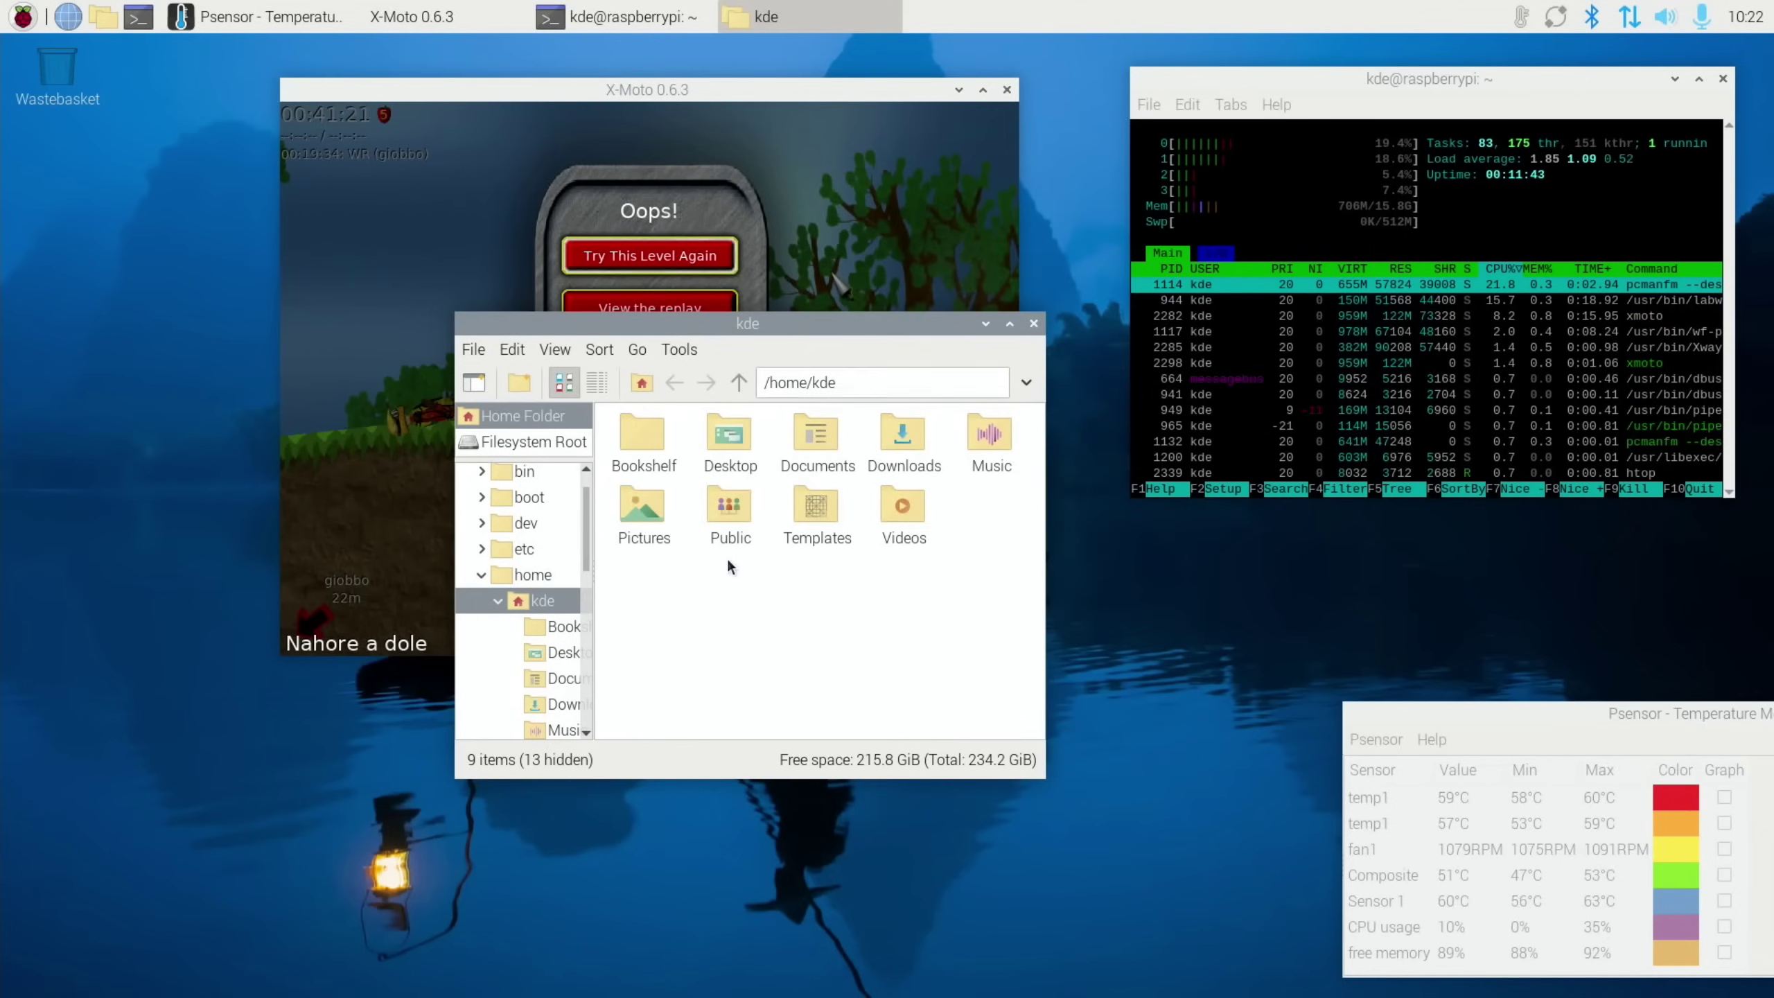
{"action": "left_click", "coordinate": [1034, 325]}
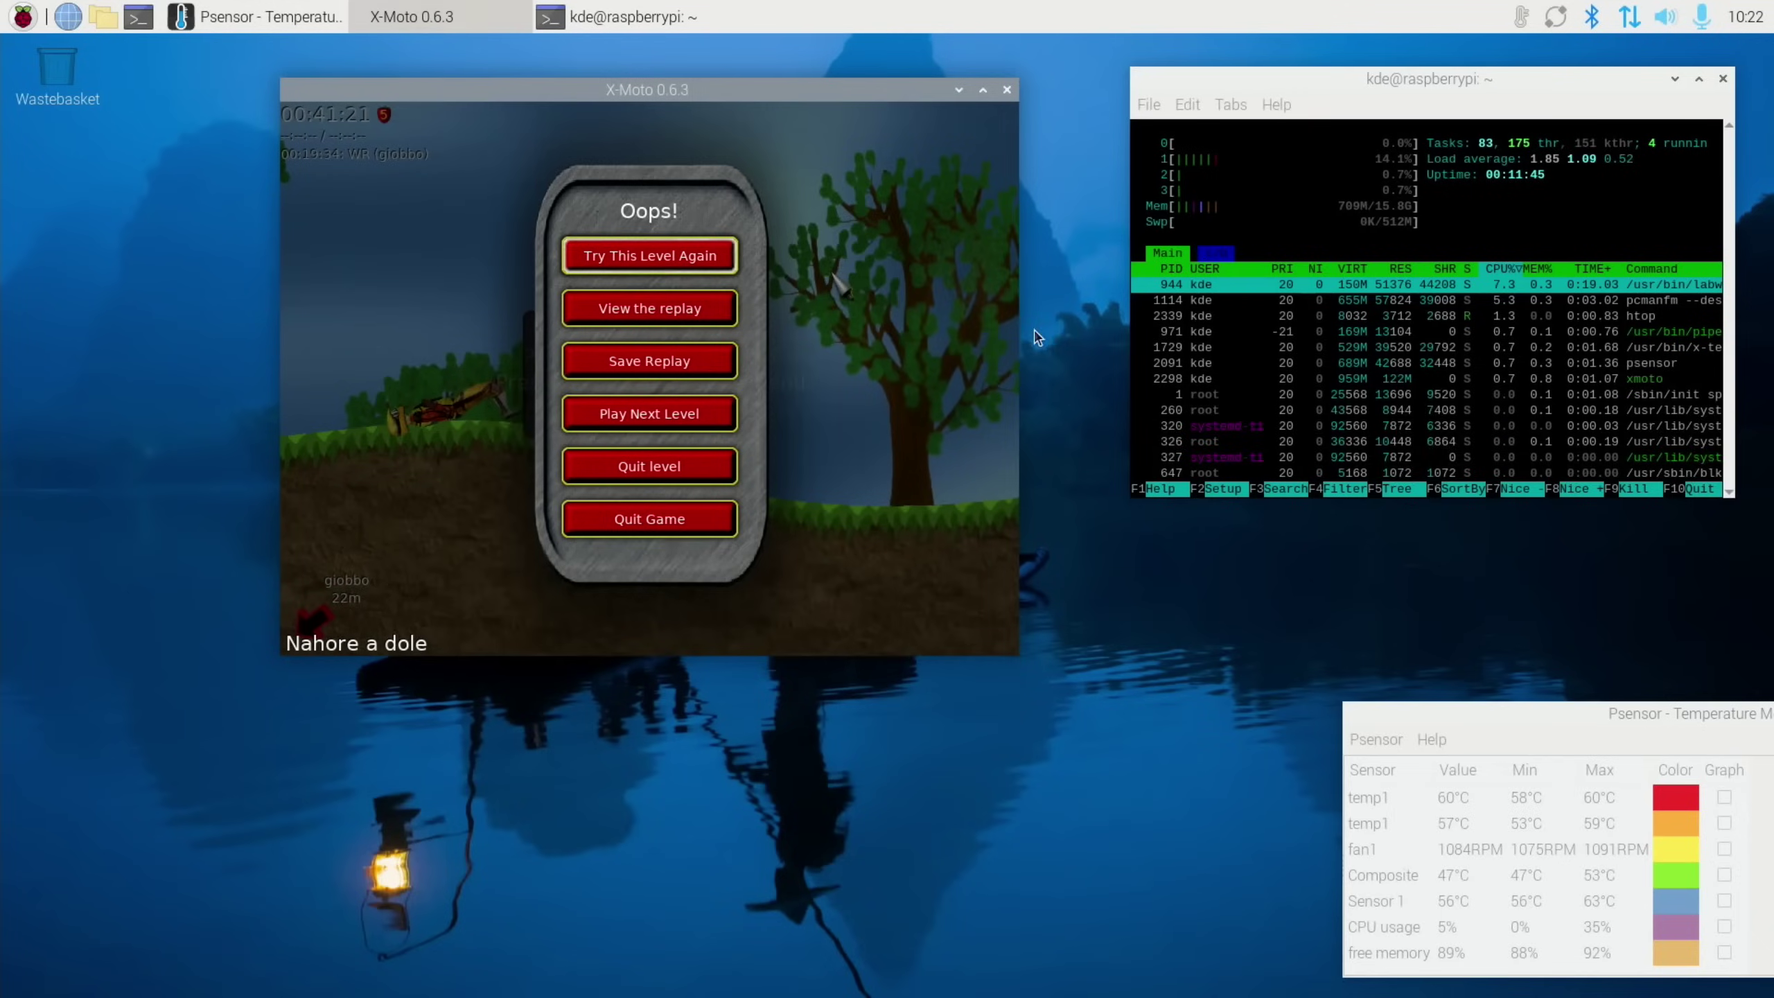
{"action": "left_click", "coordinate": [1007, 90]}
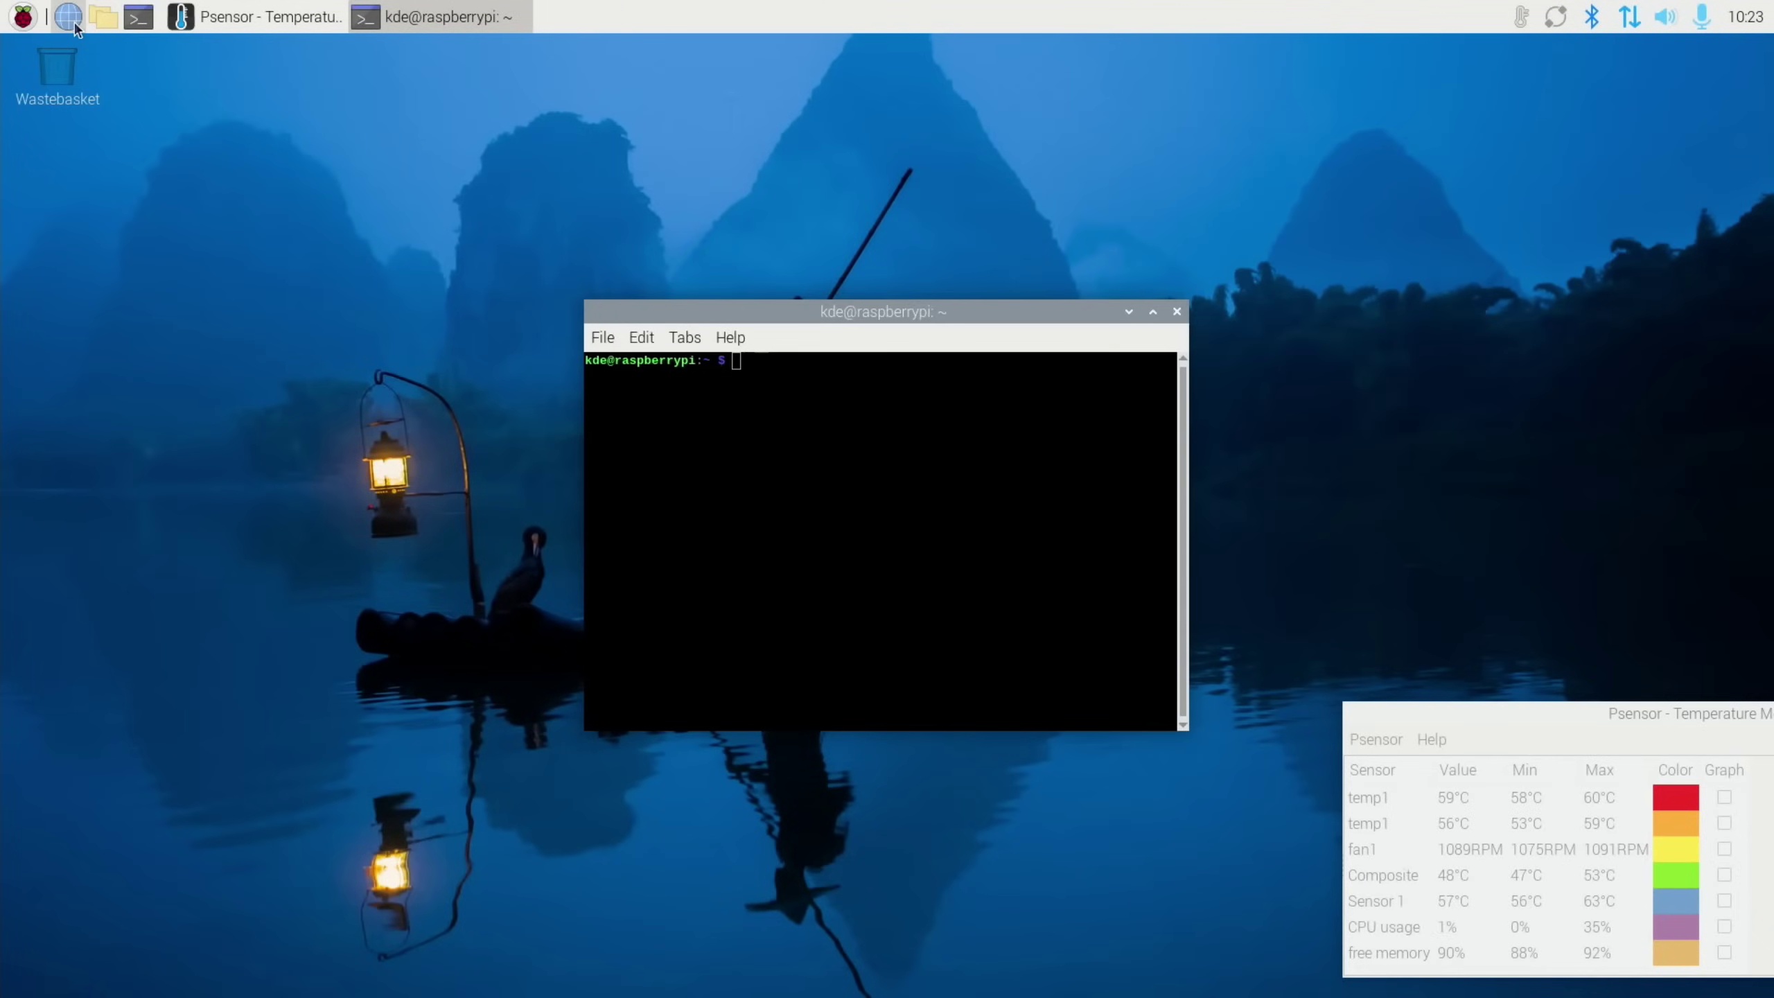
{"action": "left_click", "coordinate": [75, 22]}
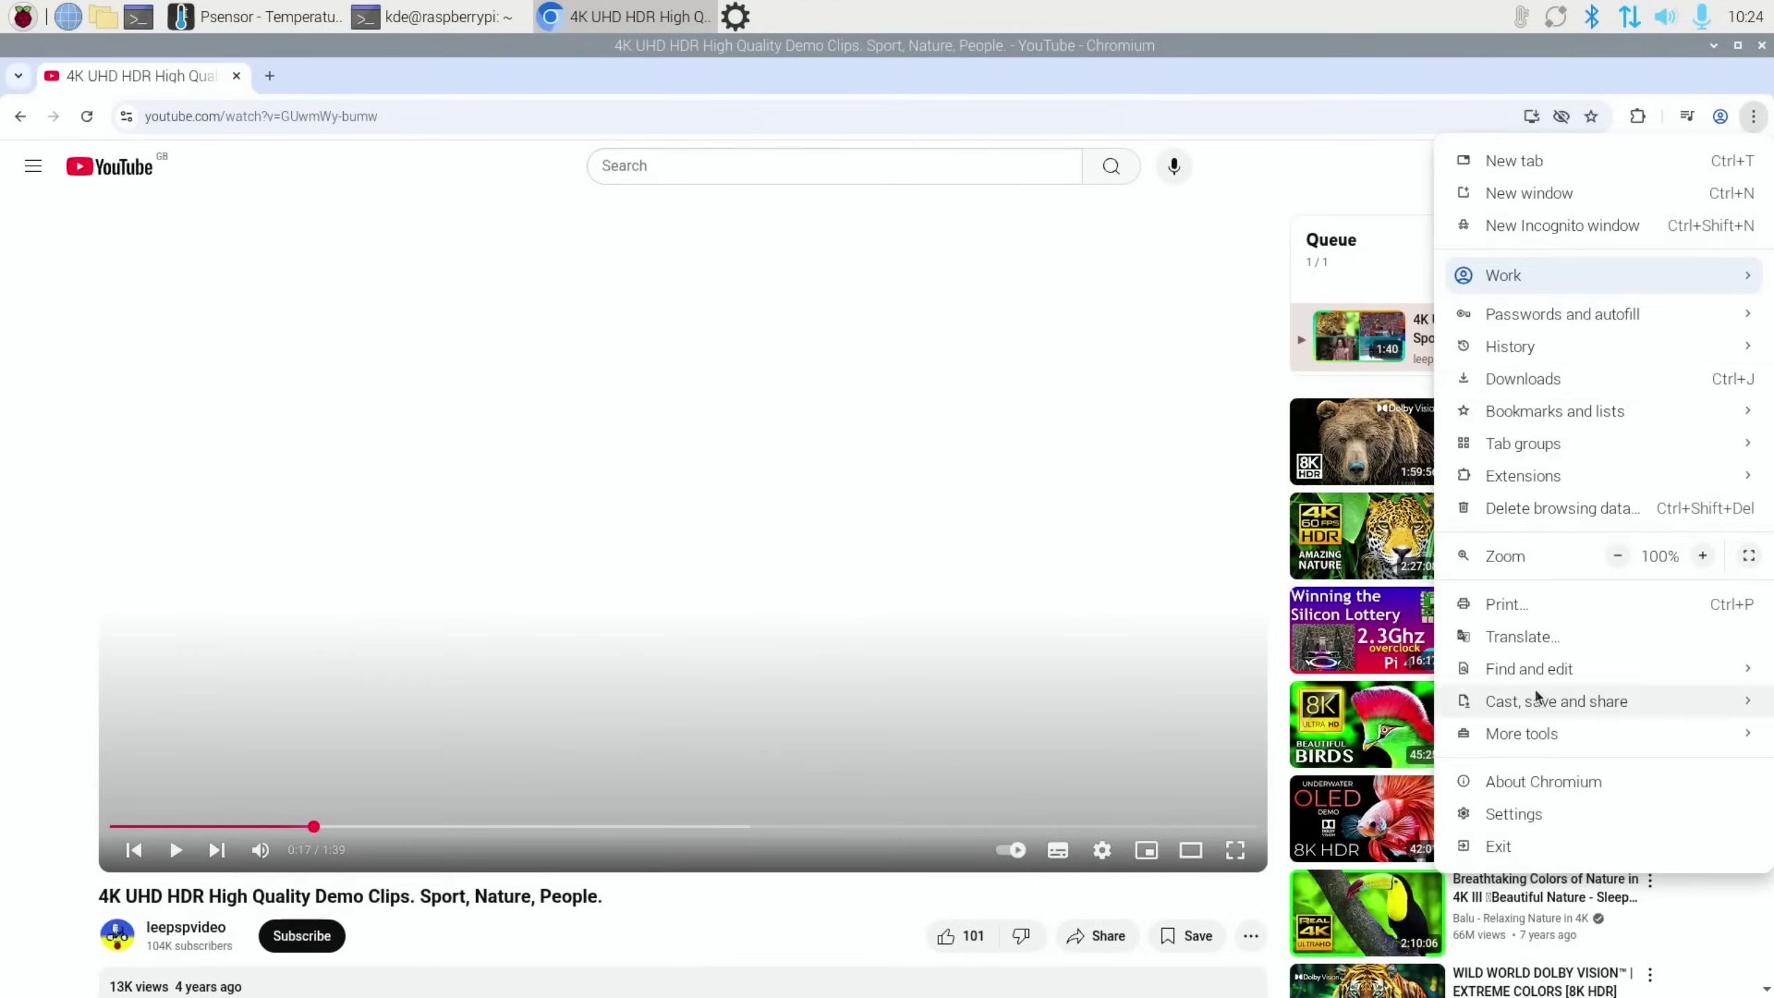
Turn off graphics acceleration in Chromium's System settings and relaunch the browser
{"action": "left_click", "coordinate": [1502, 817]}
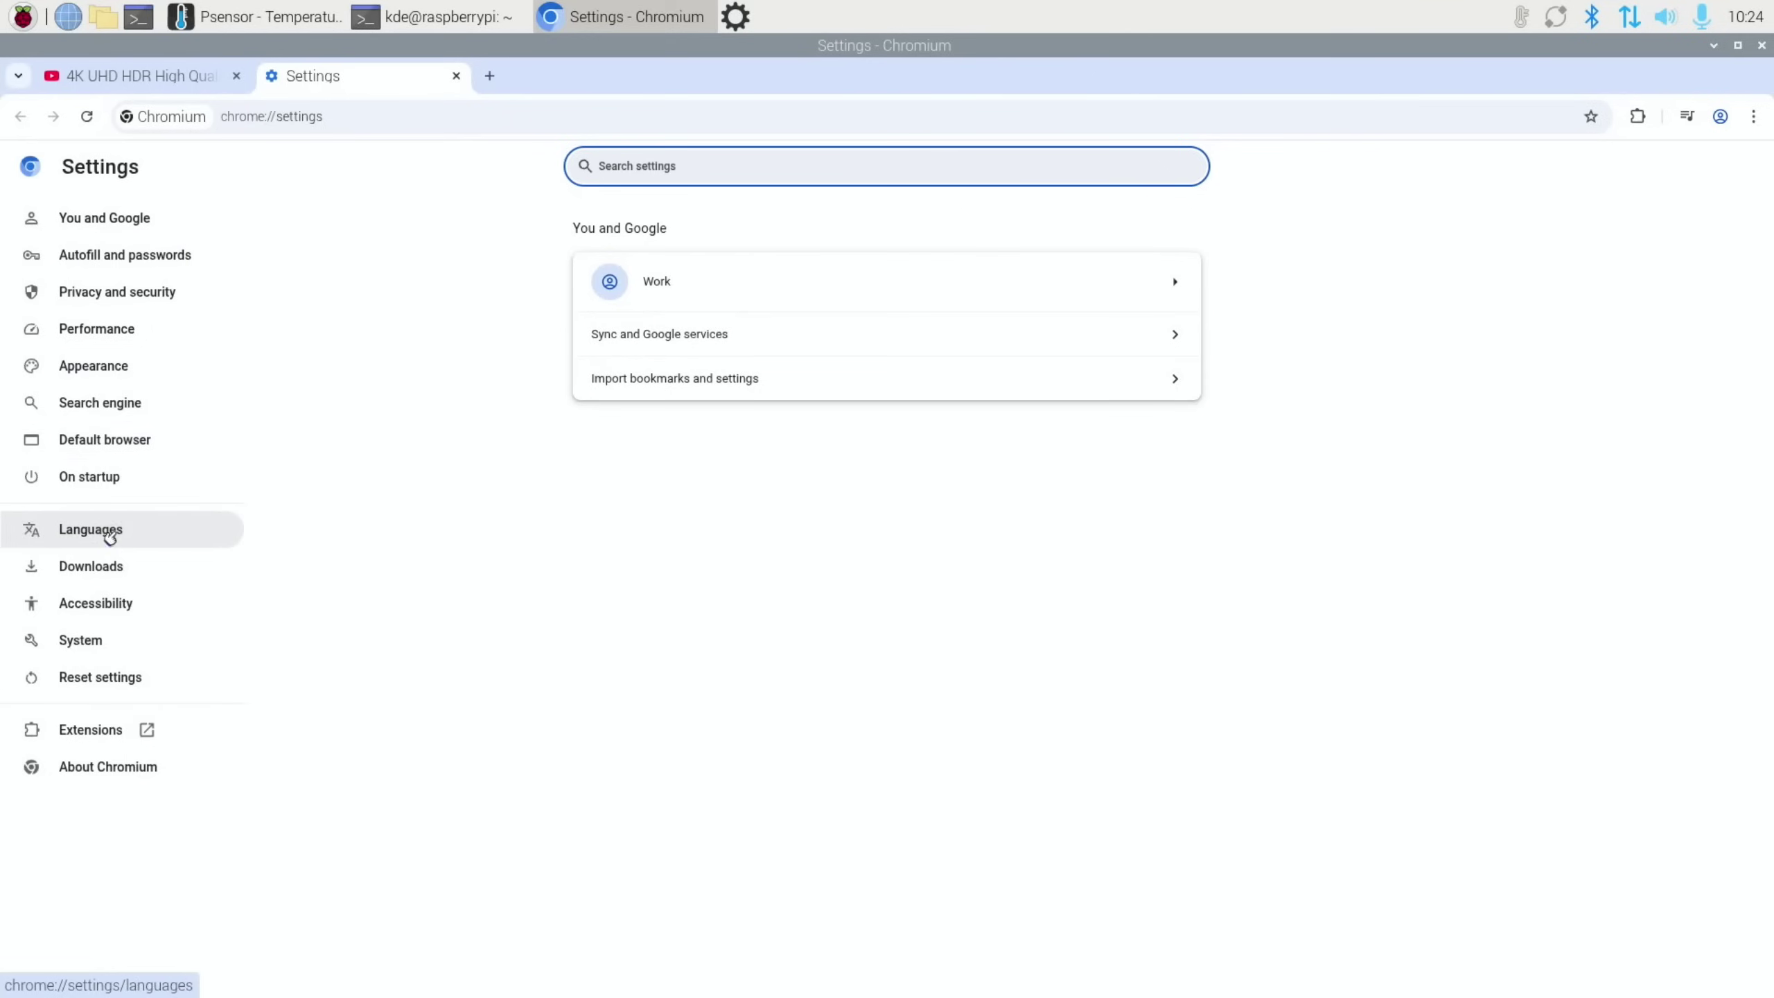
{"action": "left_click", "coordinate": [110, 639]}
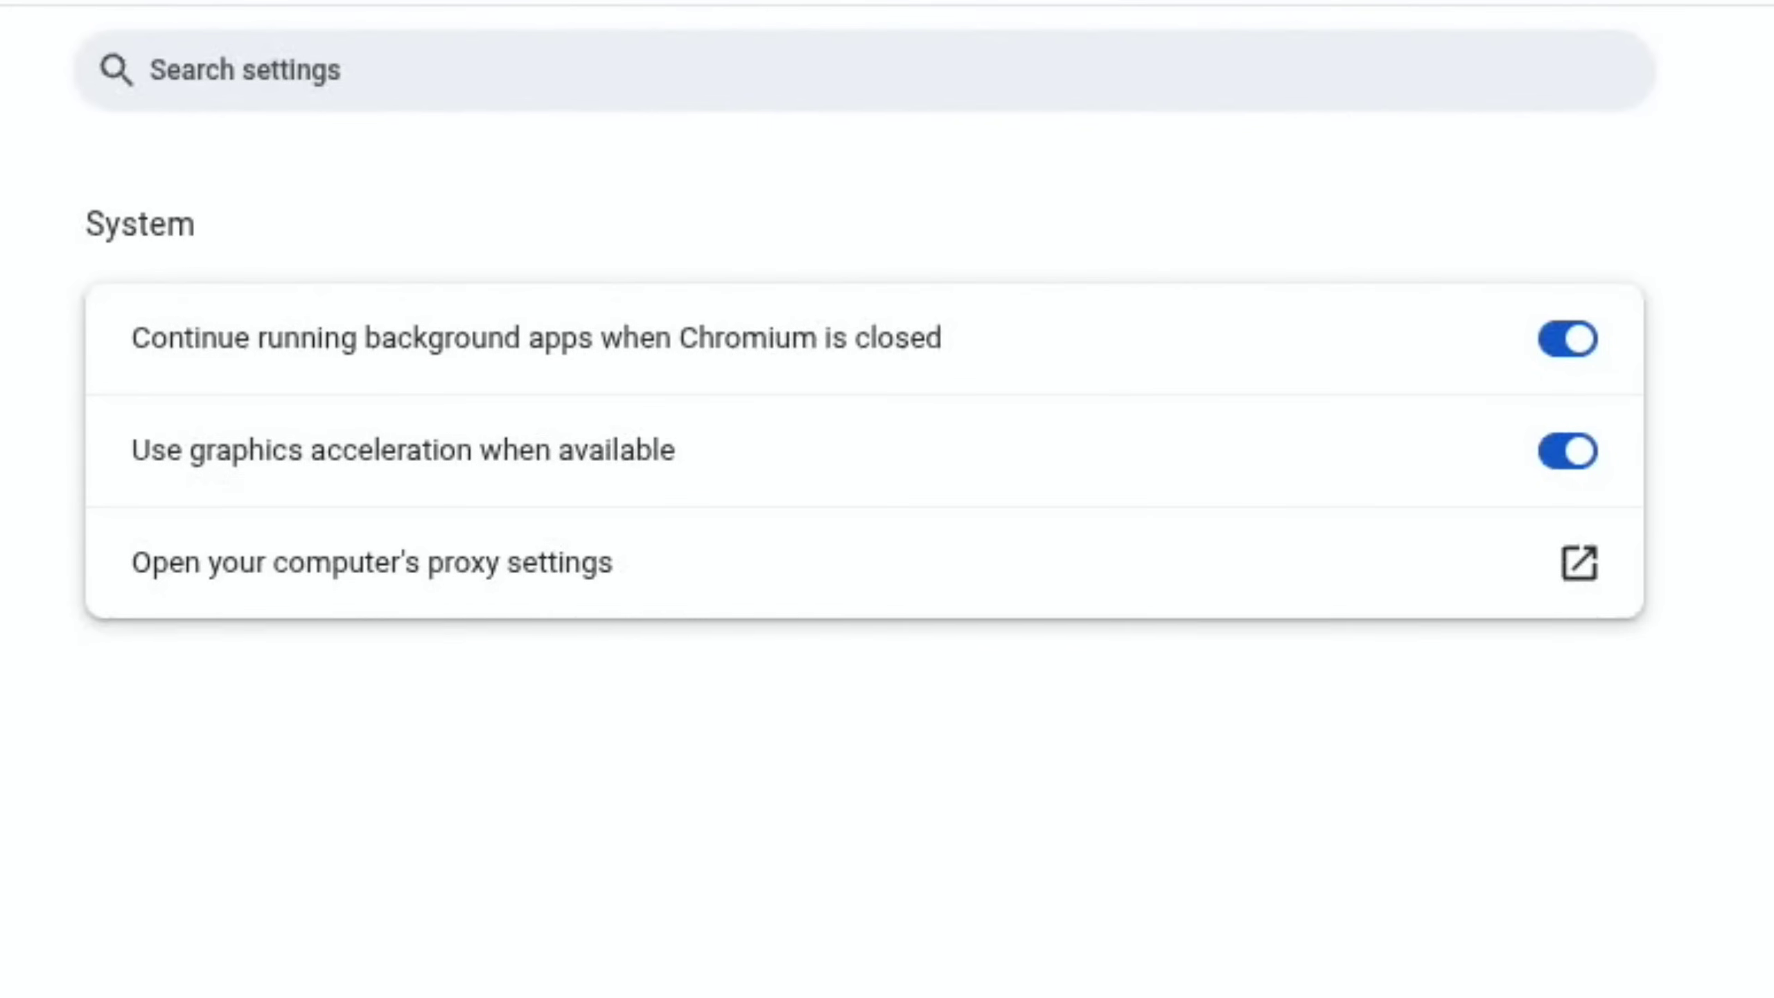
{"action": "left_click", "coordinate": [1565, 453]}
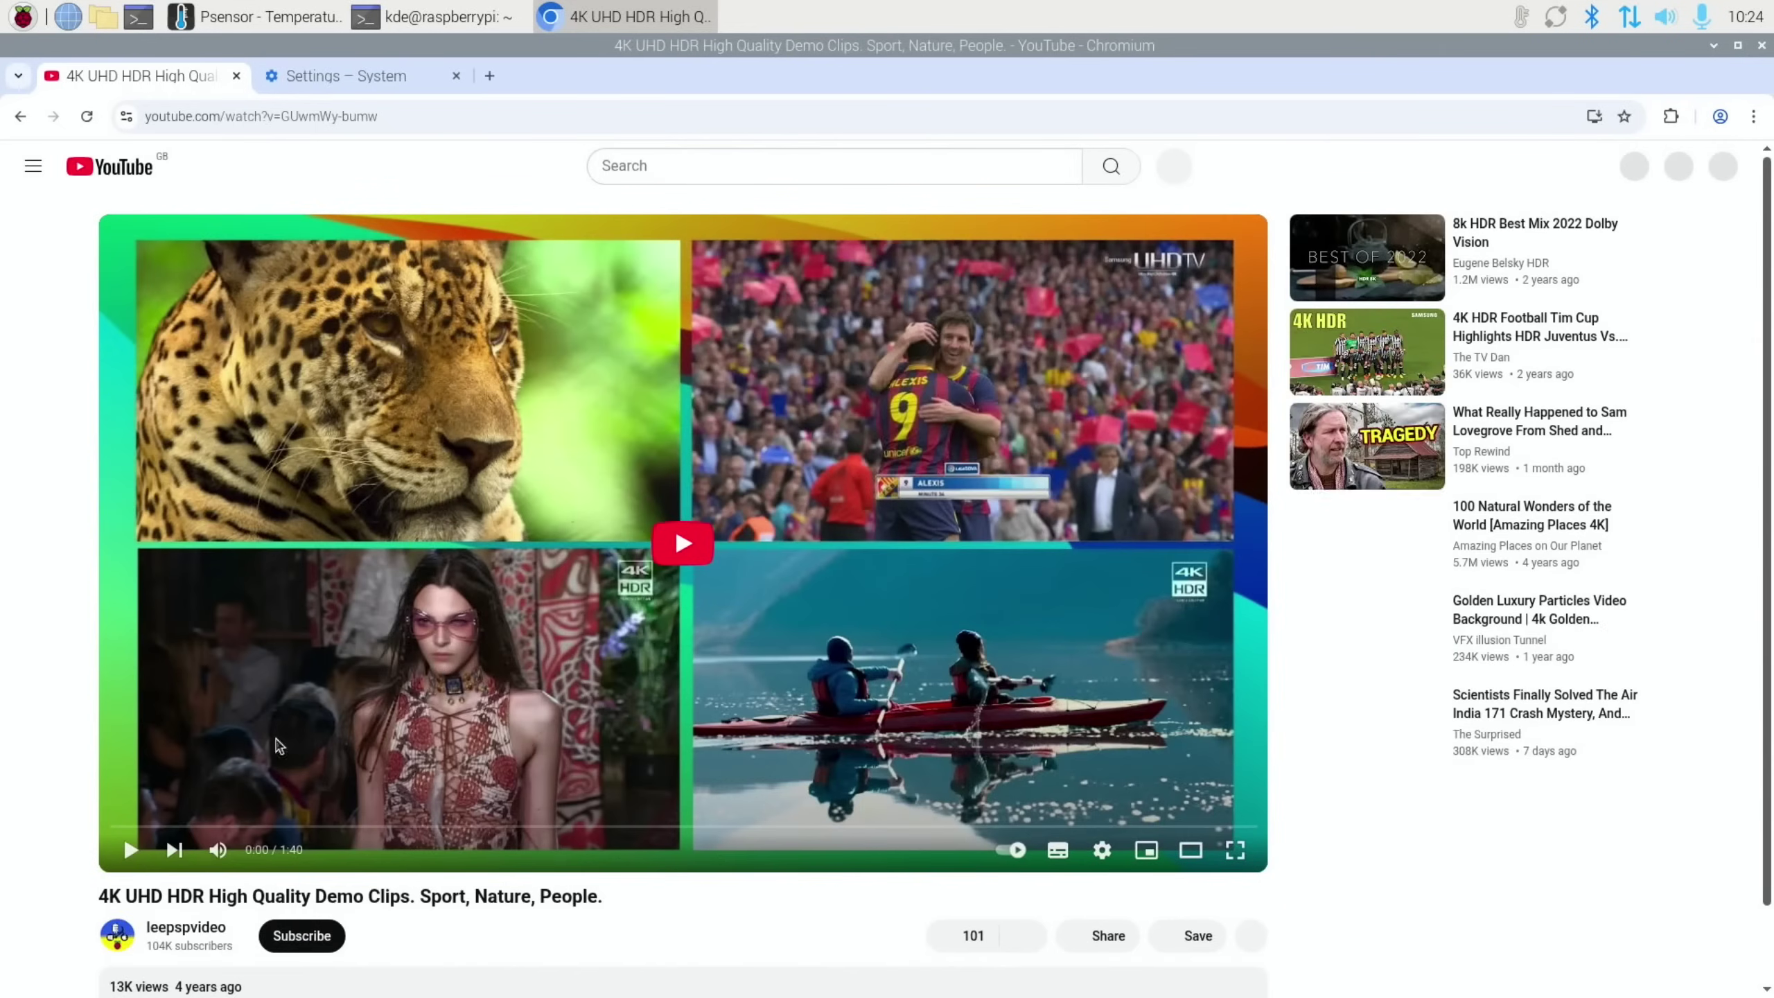
Play the 4K HDR demo video, check its quality options, and show Stats for nerds
{"action": "left_click", "coordinate": [129, 850]}
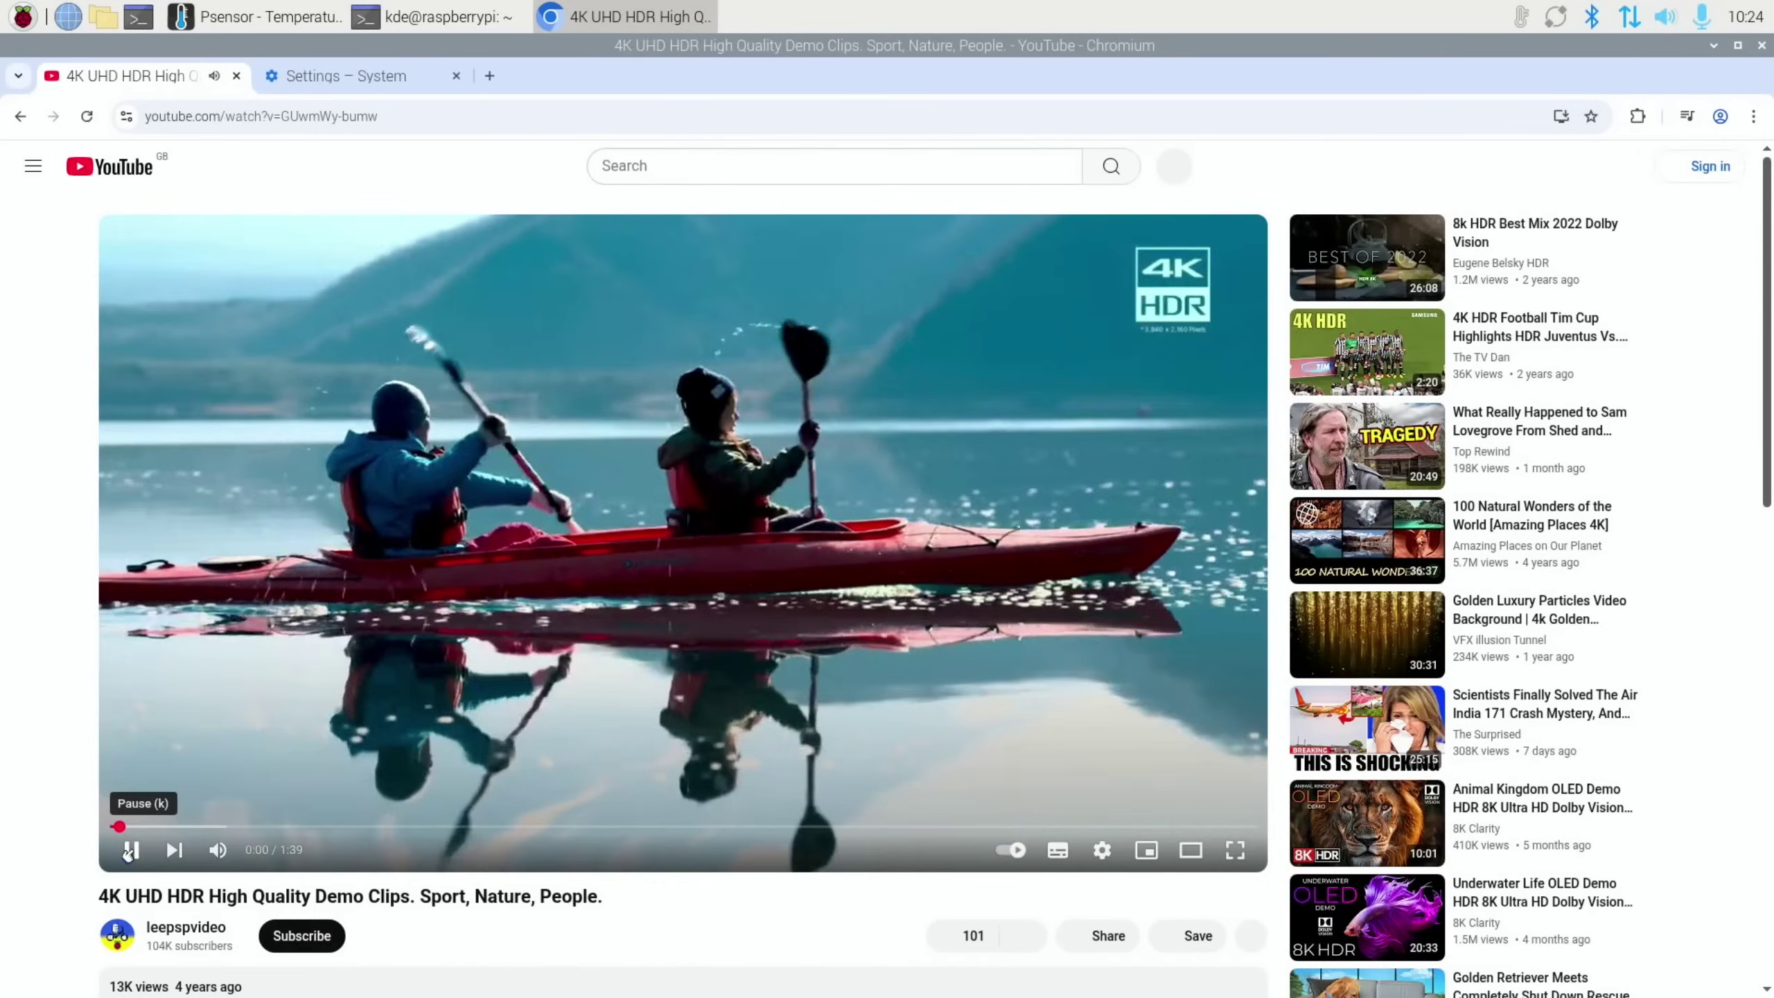
{"action": "left_click", "coordinate": [1099, 850]}
{"action": "left_click", "coordinate": [1154, 788]}
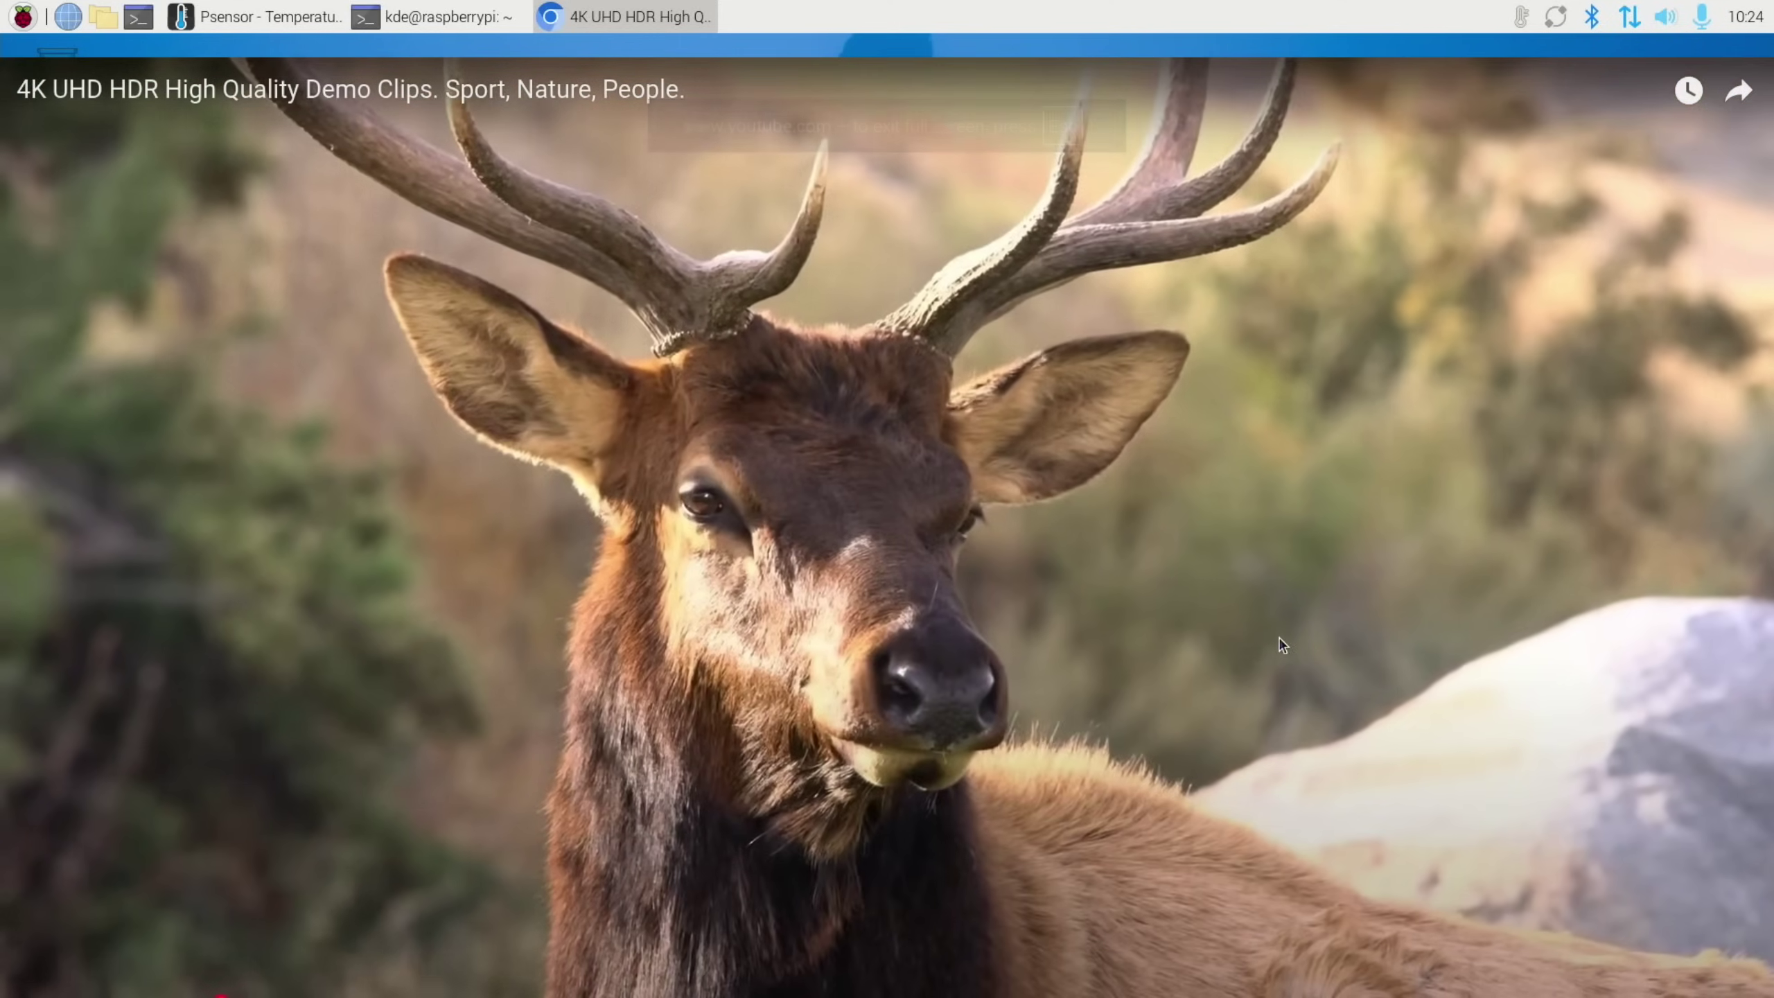
{"action": "right_click", "coordinate": [1282, 646]}
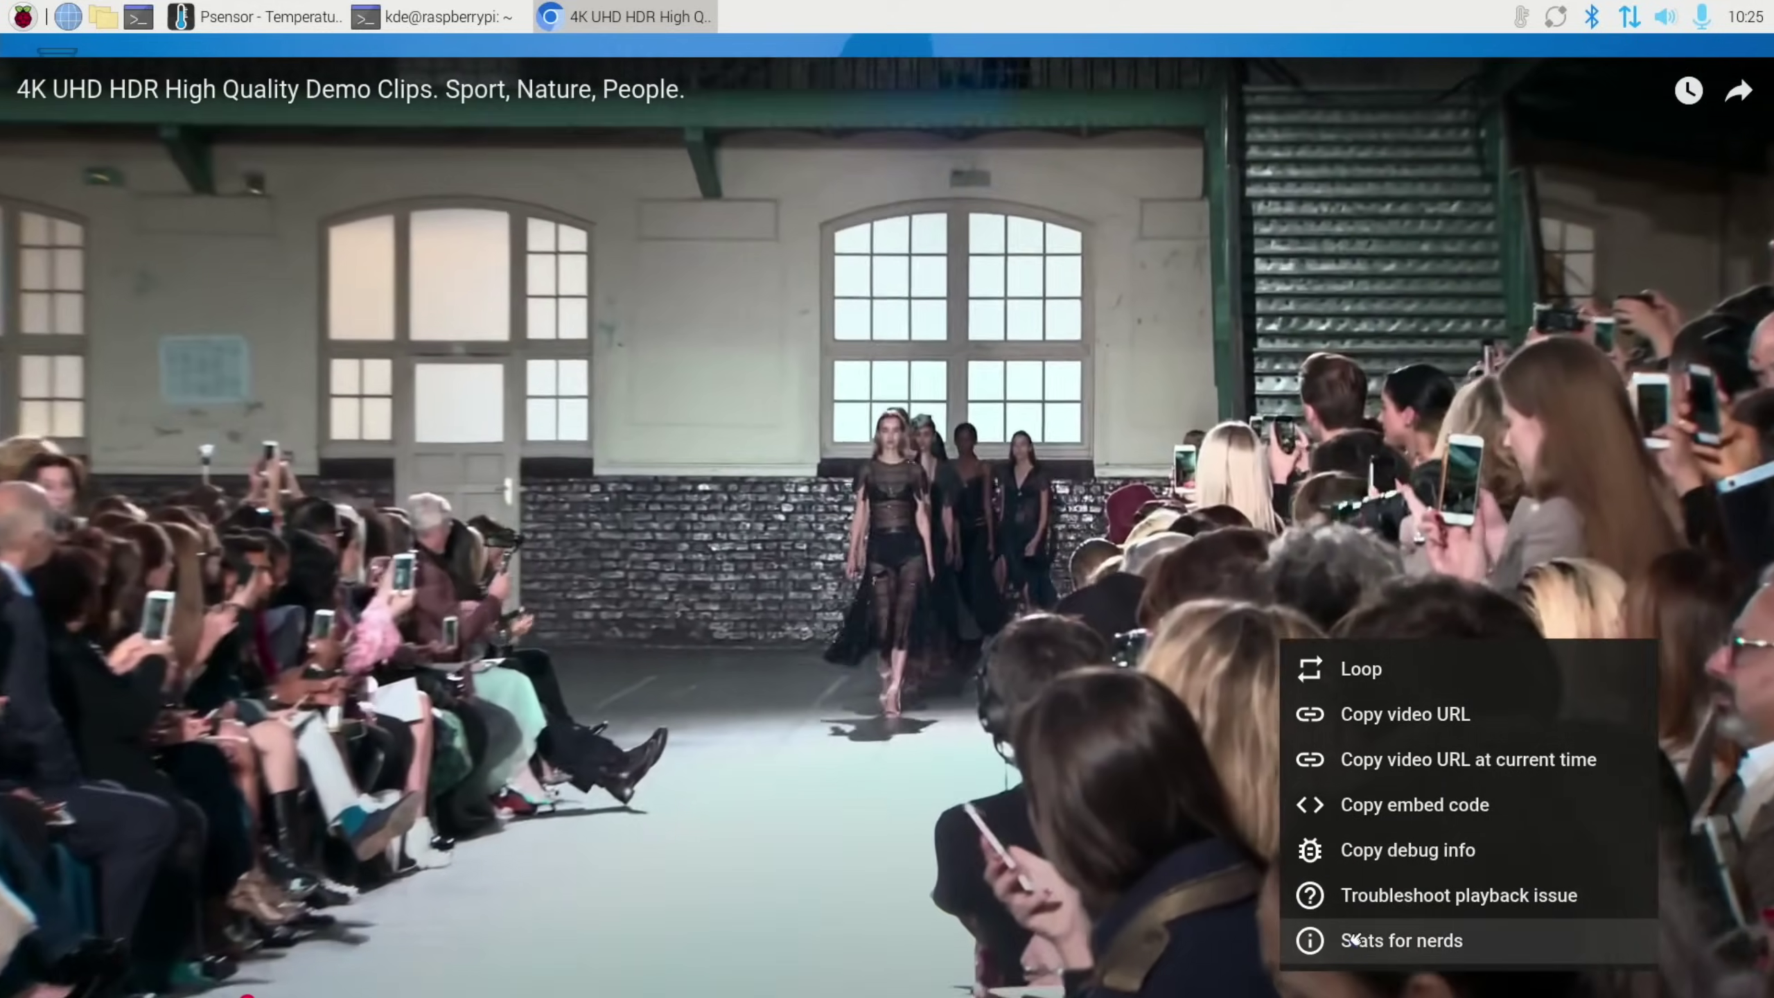
{"action": "left_click", "coordinate": [1361, 932]}
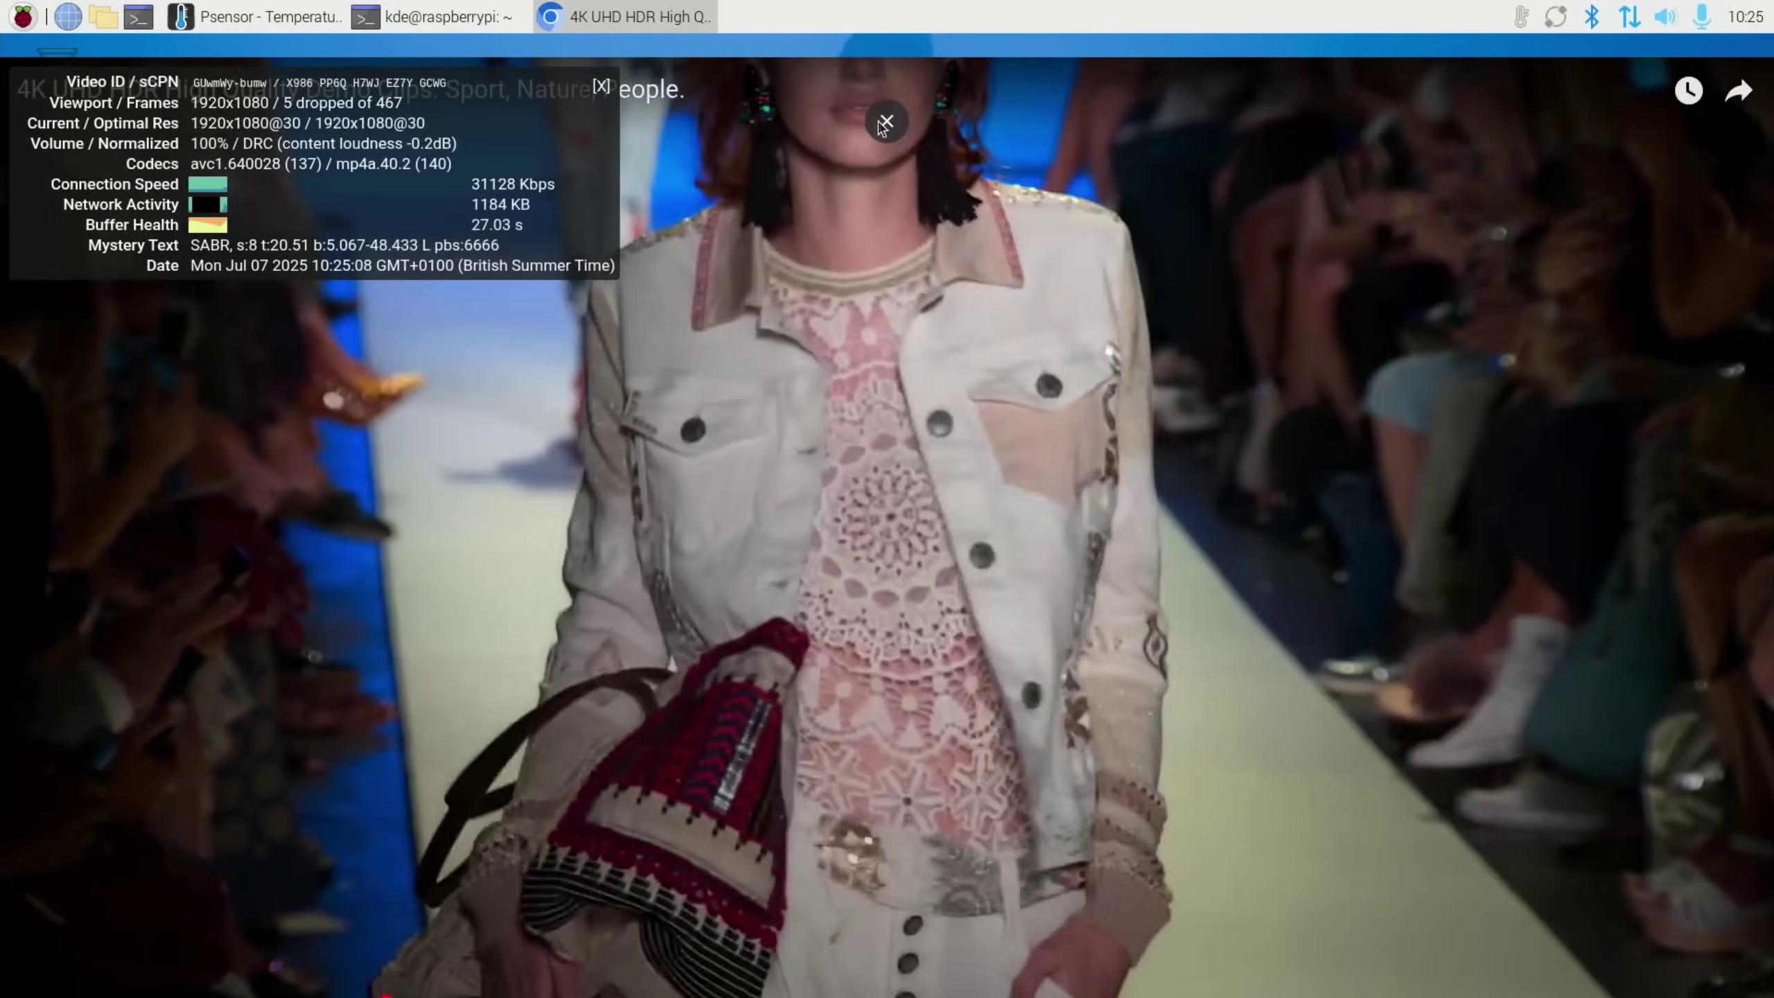
Leave full screen and close the YouTube and settings tabs, closing Chromium
{"action": "left_click", "coordinate": [887, 121]}
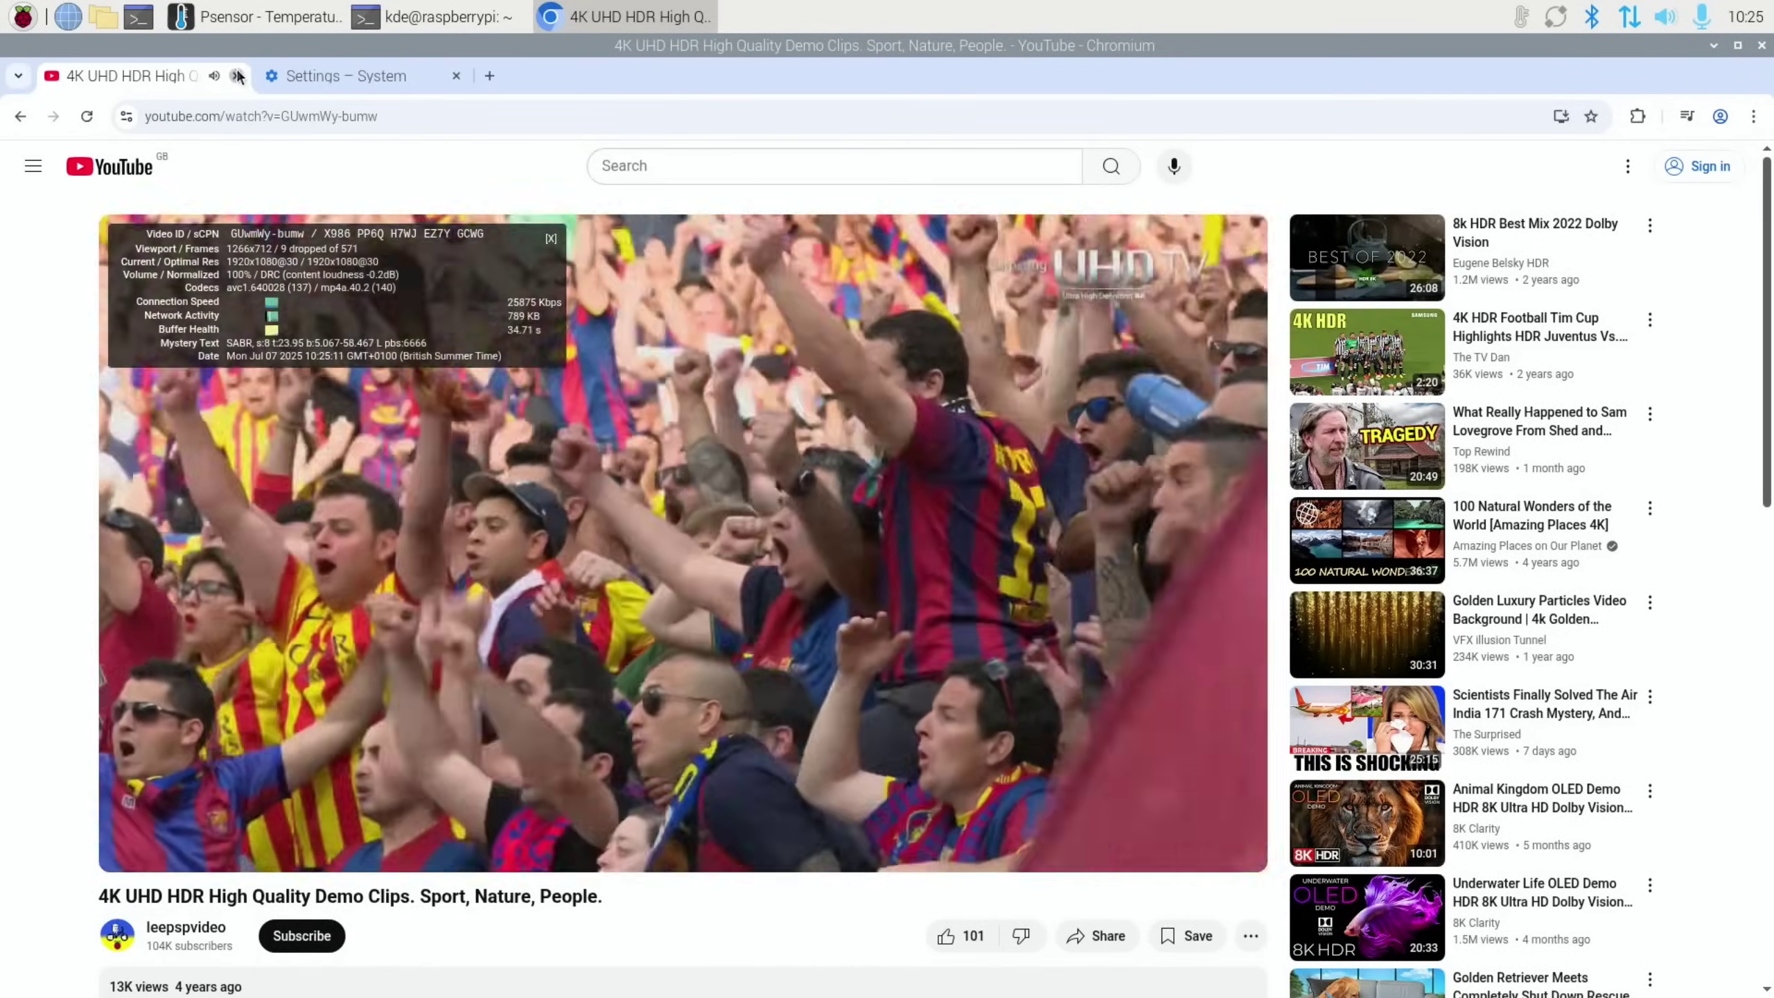
{"action": "left_click", "coordinate": [236, 76]}
{"action": "left_click", "coordinate": [236, 75]}
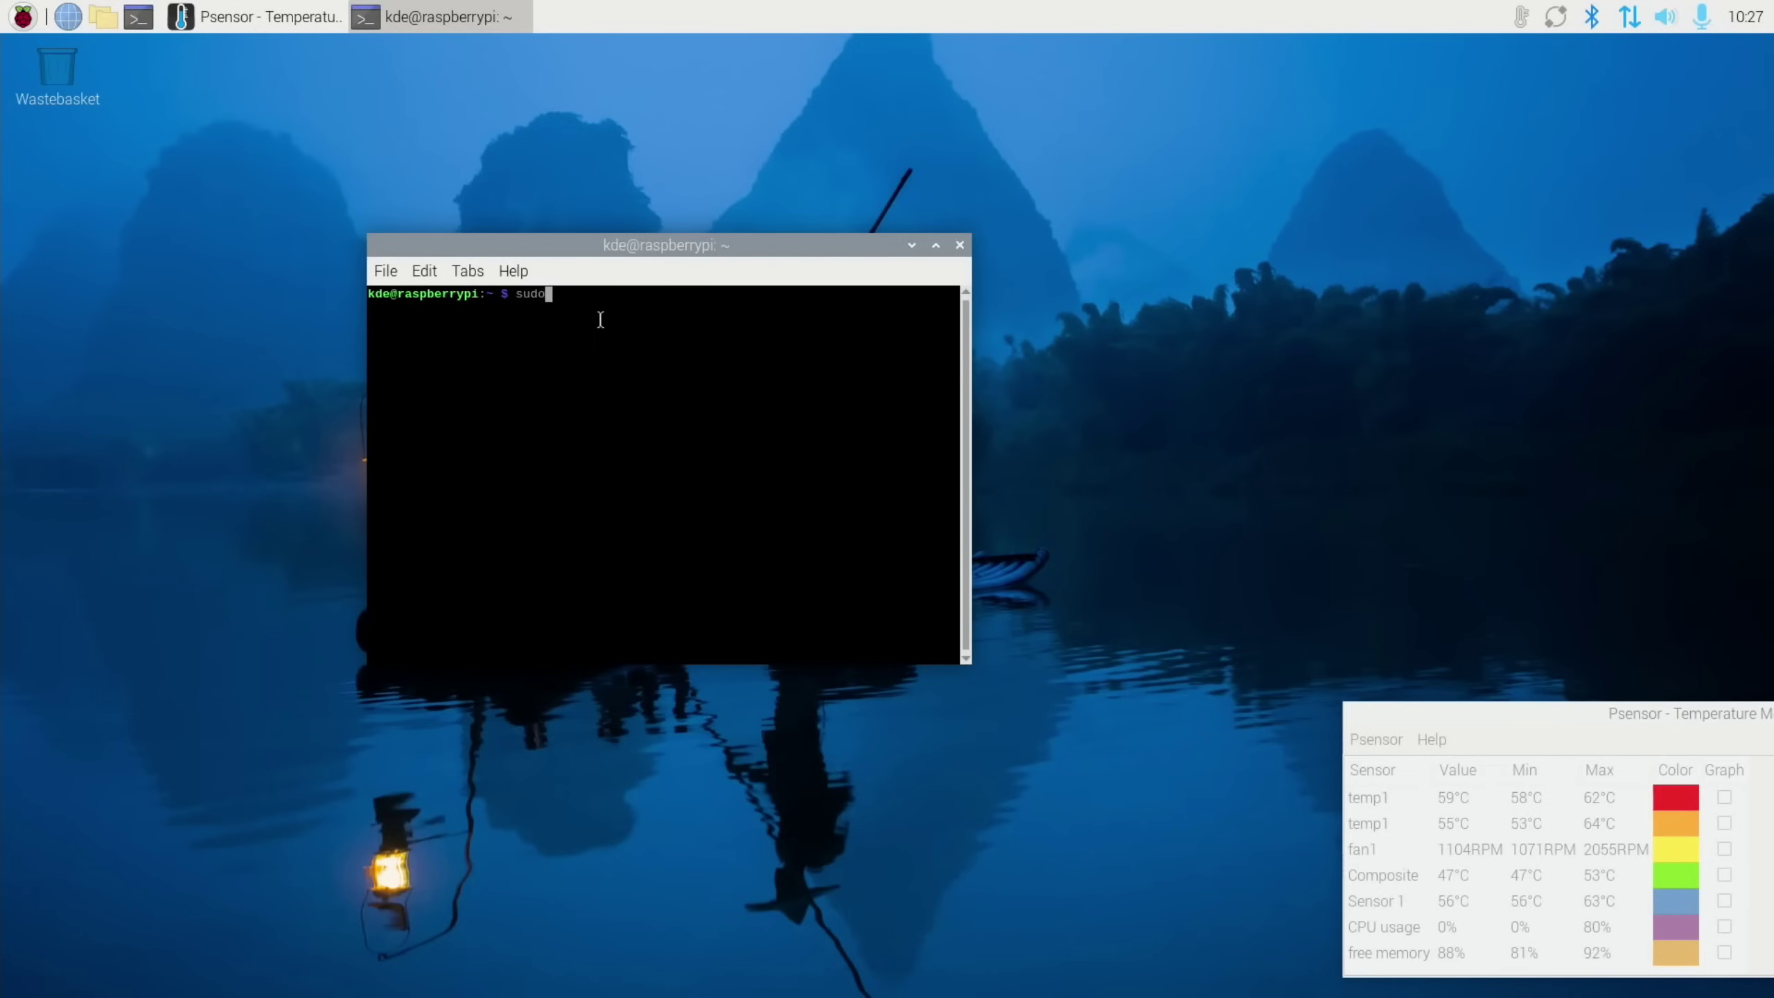
Install kde-plasma-desktop with apt, confirming with y and accepting the display manager notice
{"action": "type", "text": "apt ins"}
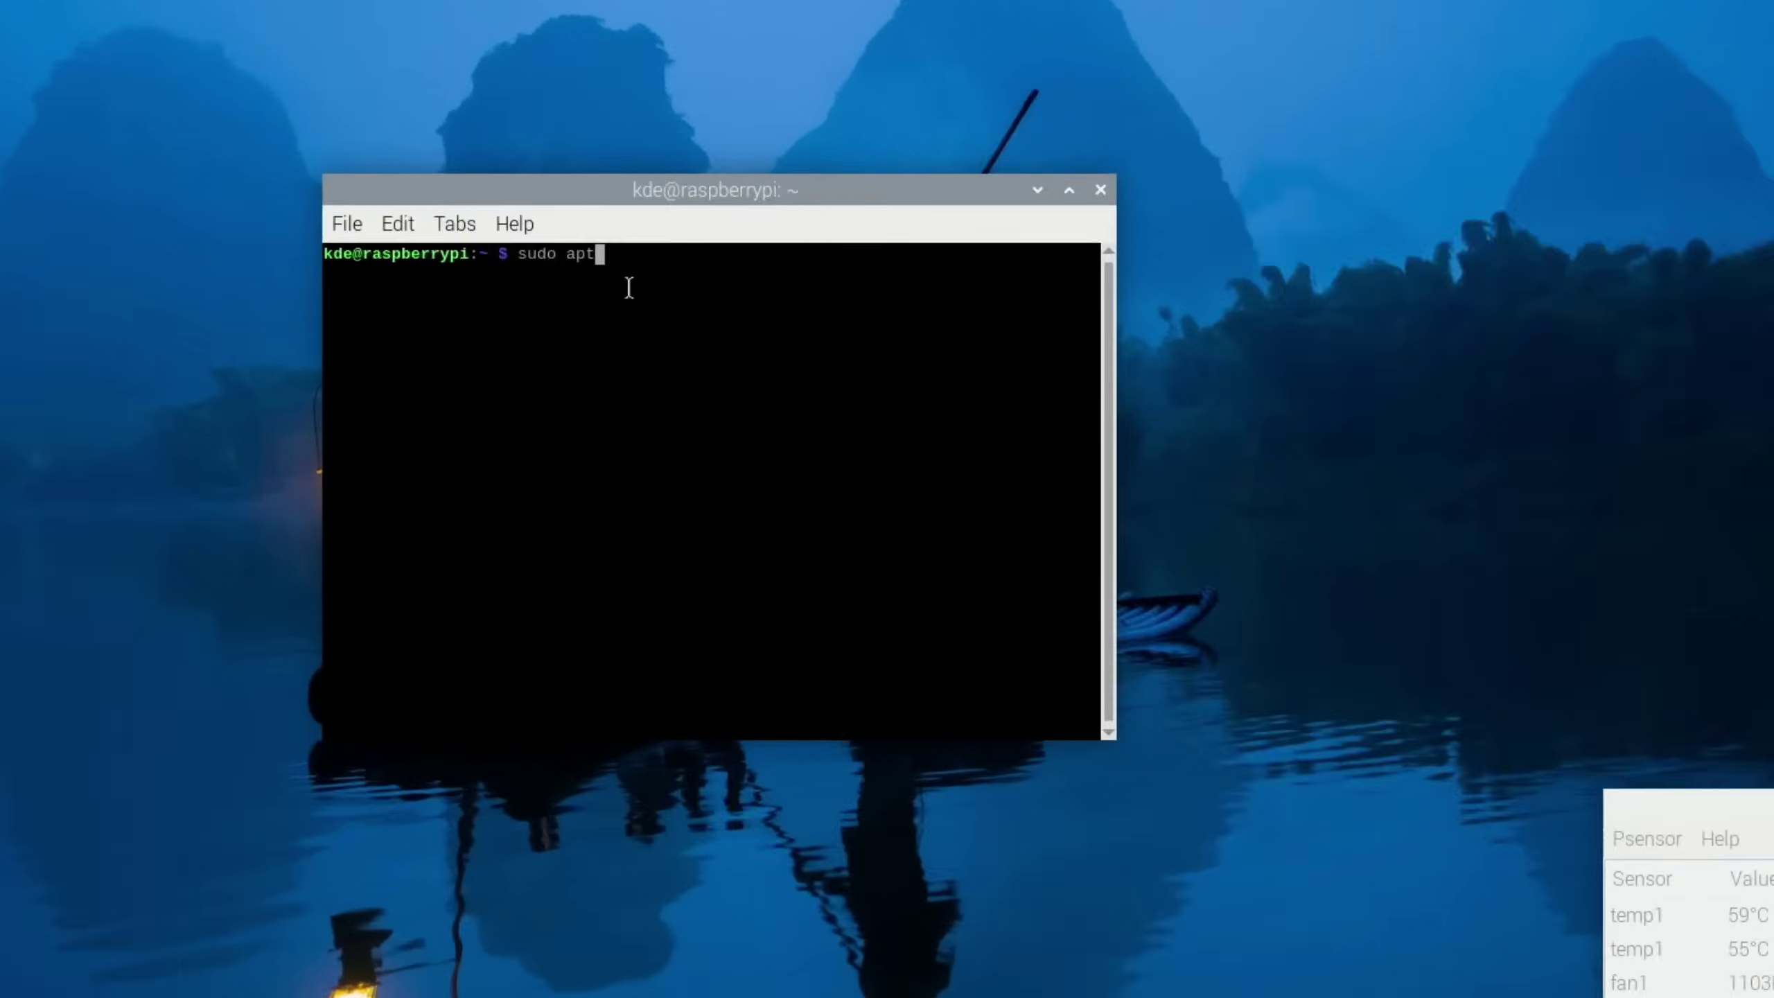
{"action": "type", "text": "tall kde-plasma-desktop"}
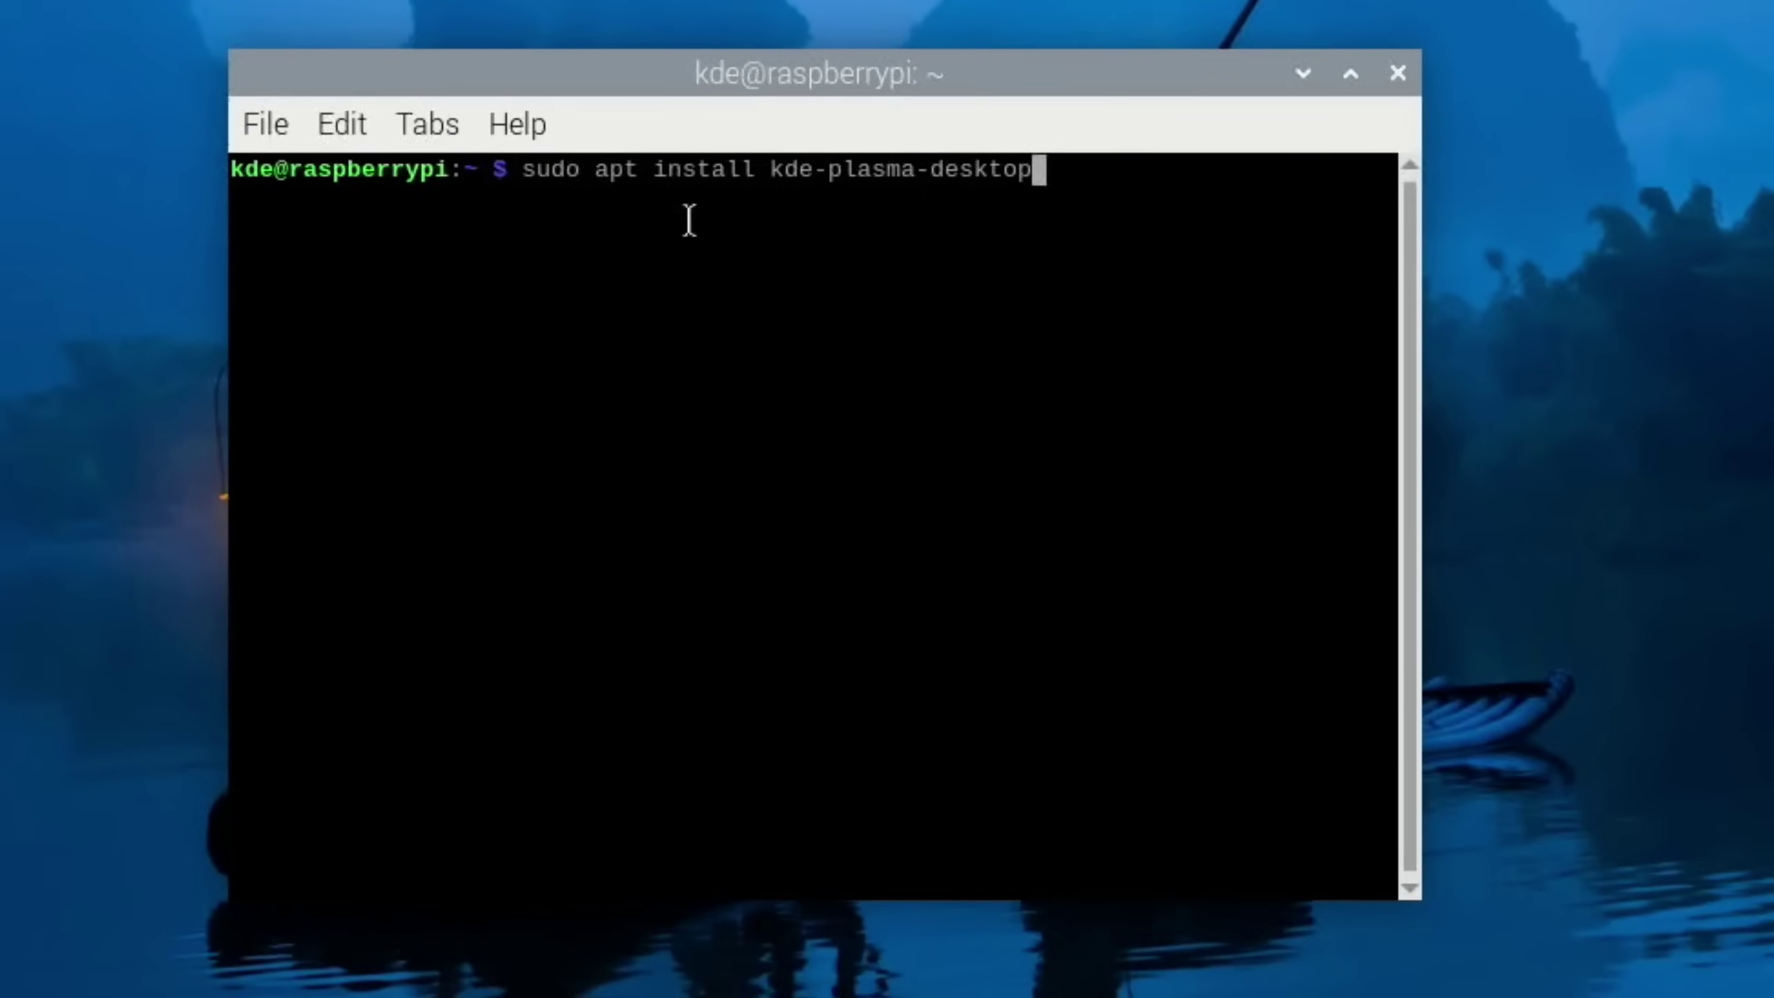
{"action": "key", "text": "Return"}
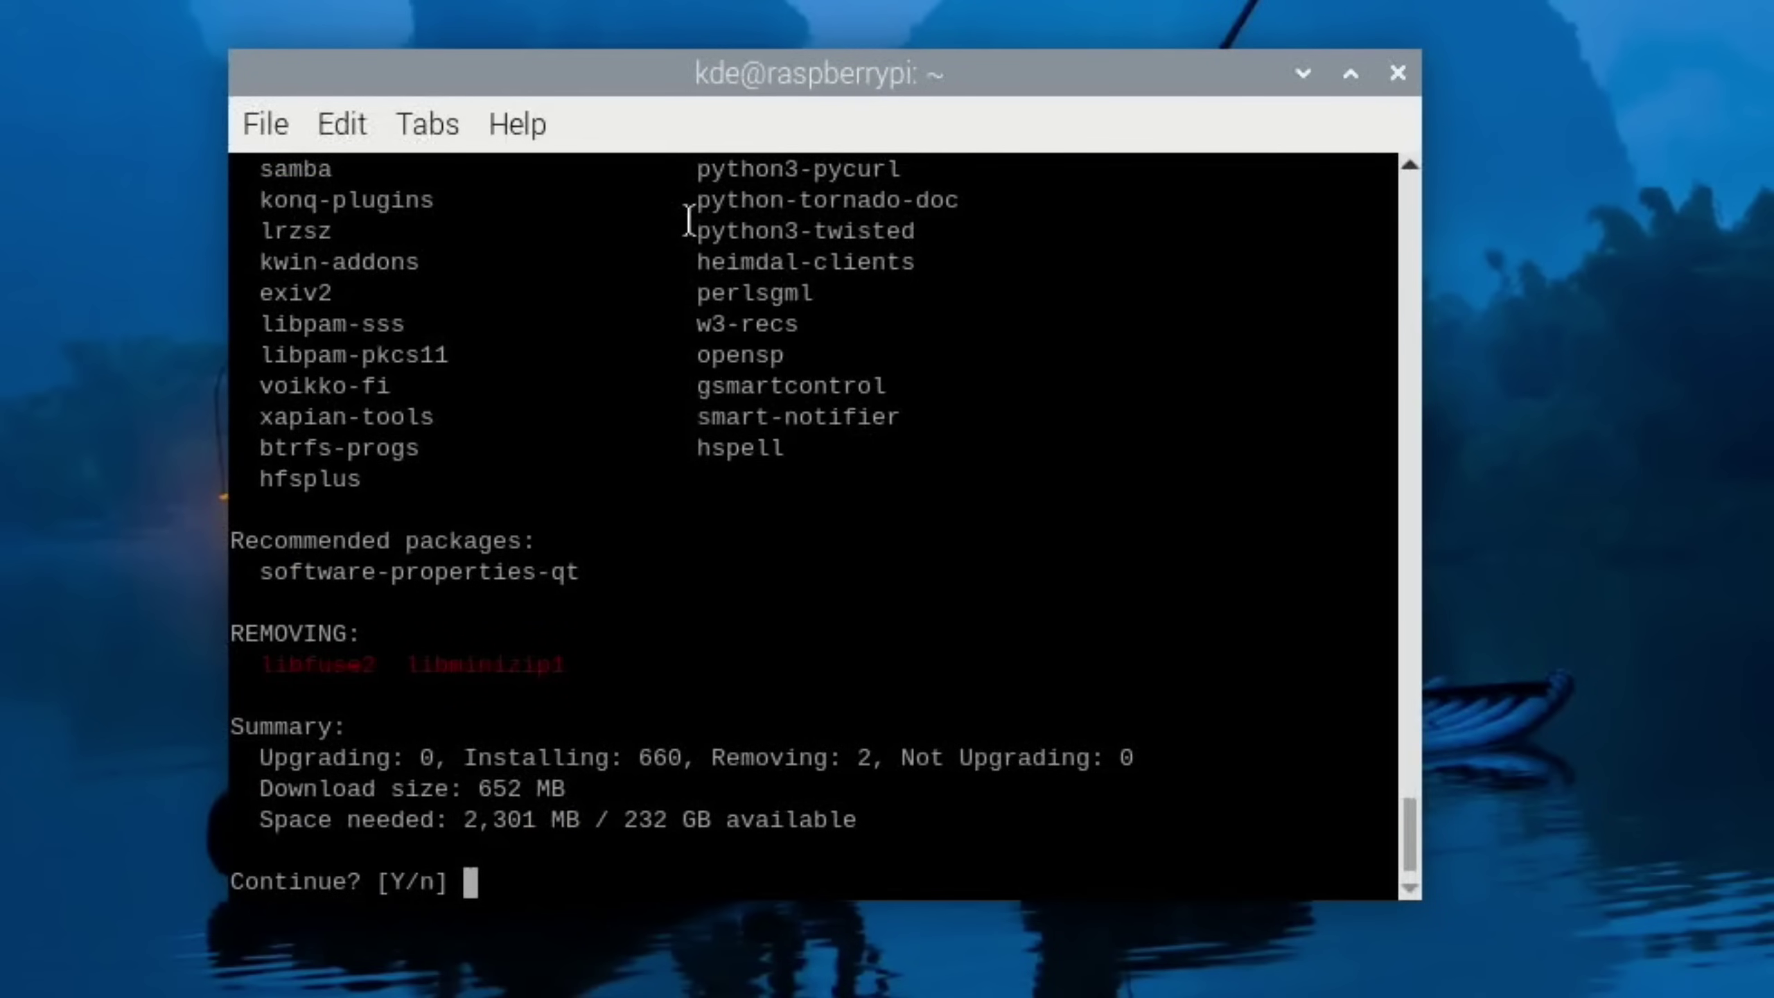
{"action": "type", "text": "y"}
{"action": "key", "text": "Return"}
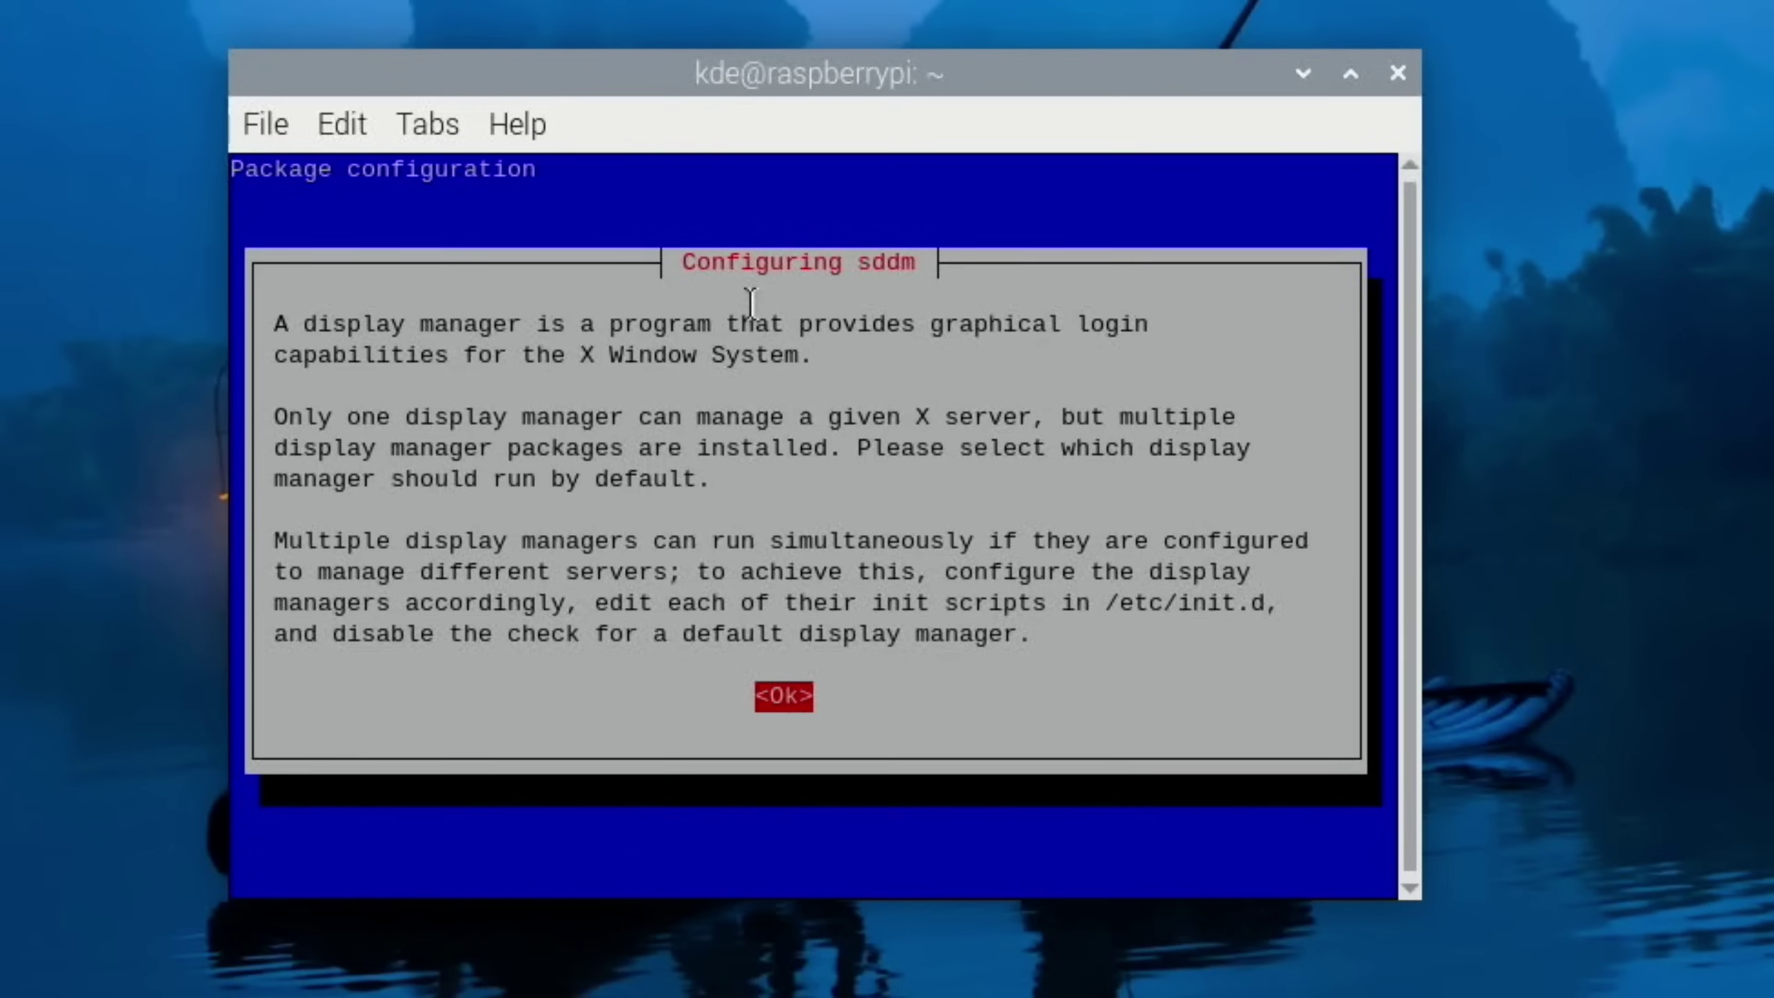
{"action": "key", "text": "Return"}
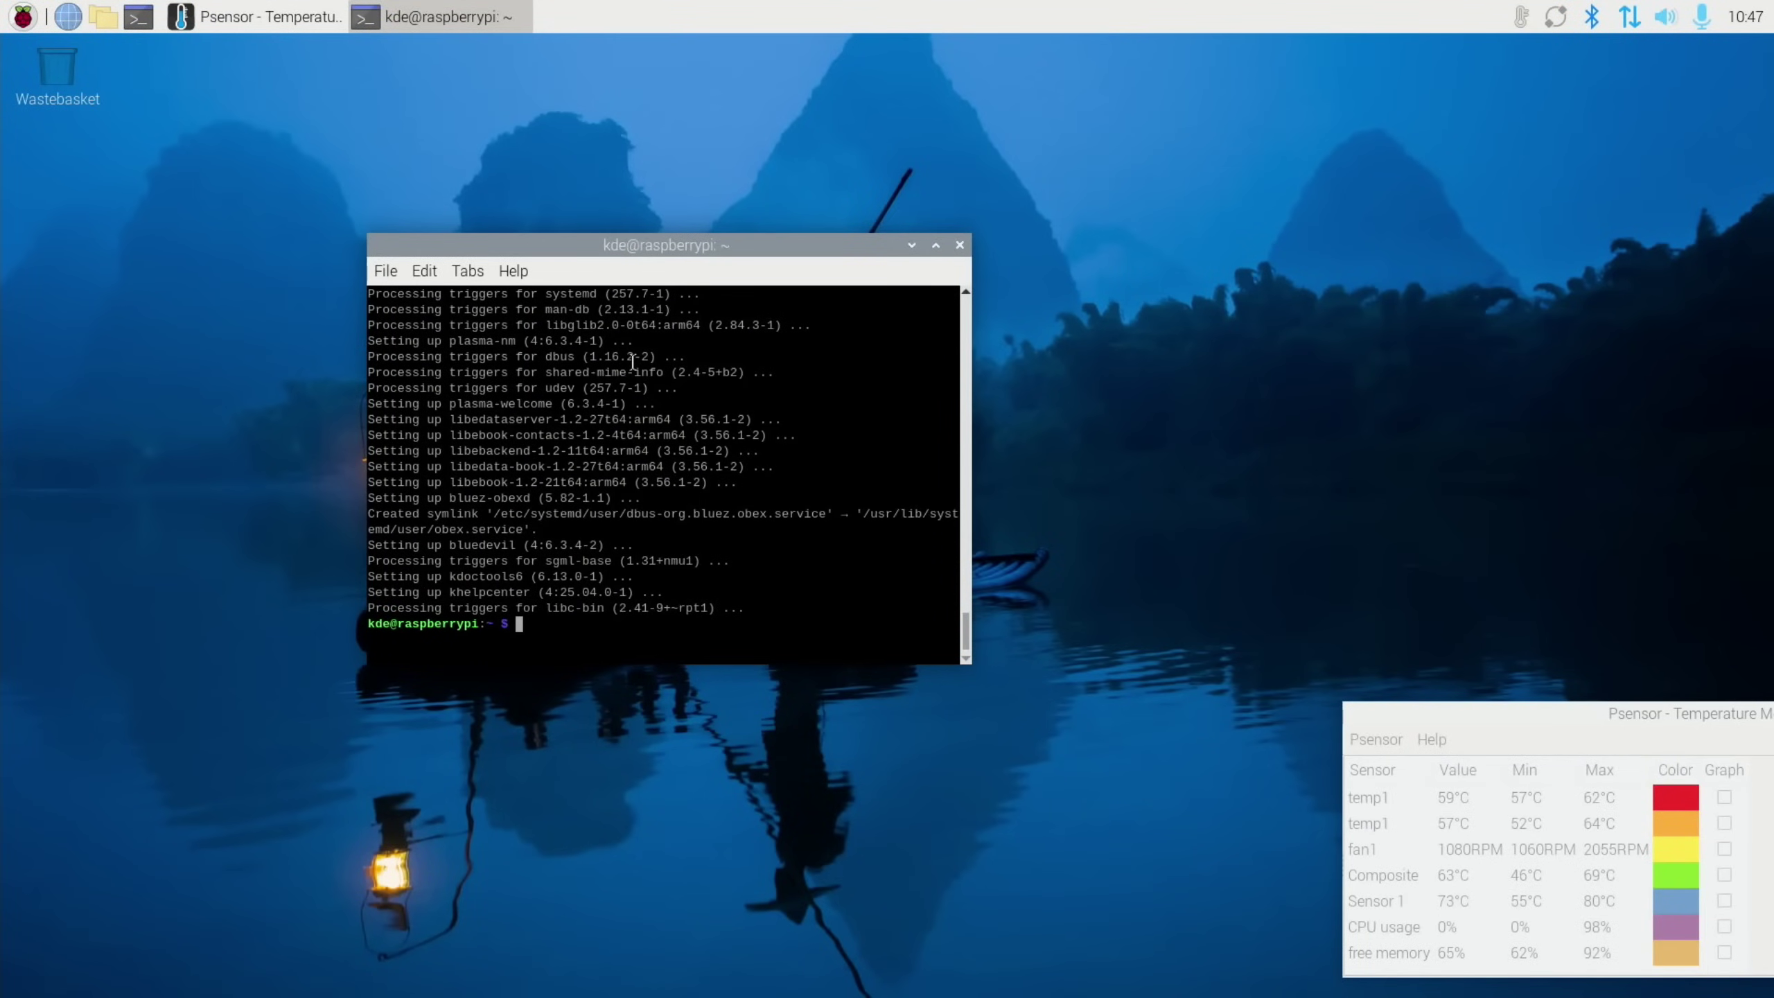
{"action": "key", "text": "super"}
Bring up the shutdown and logout options to restart the desktop session
{"action": "left_click", "coordinate": [102, 424]}
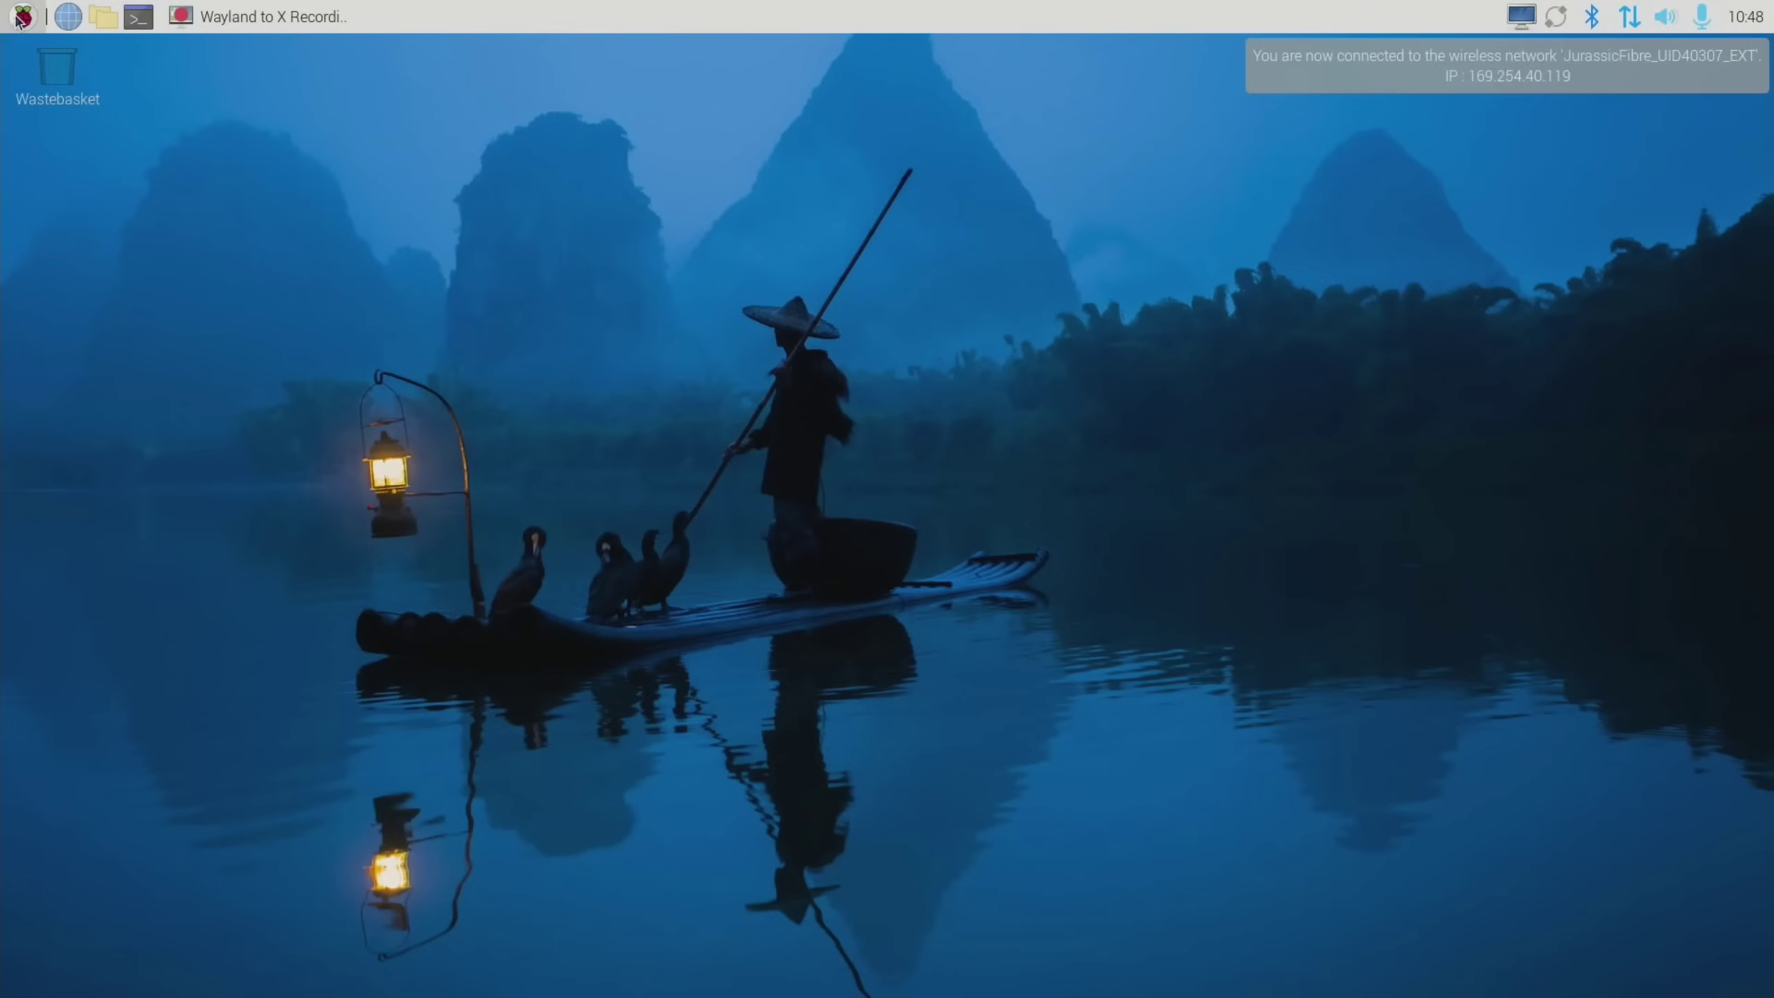
{"action": "left_click", "coordinate": [21, 16]}
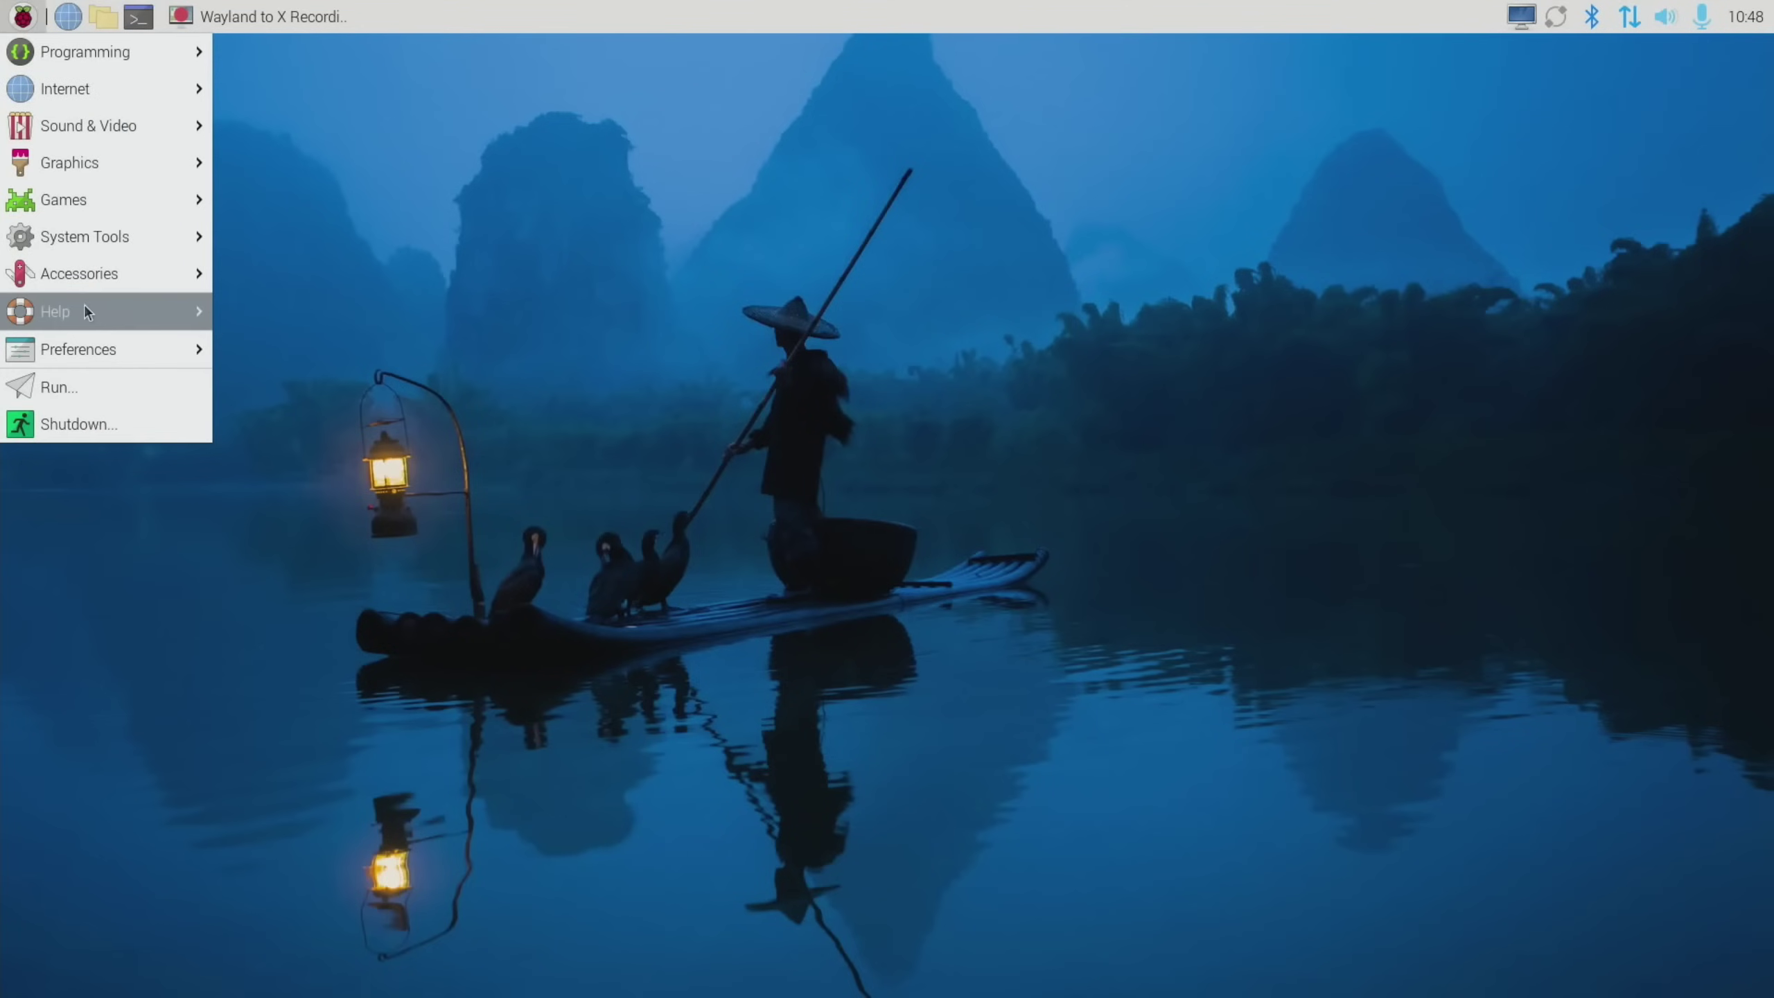
{"action": "left_click", "coordinate": [92, 424]}
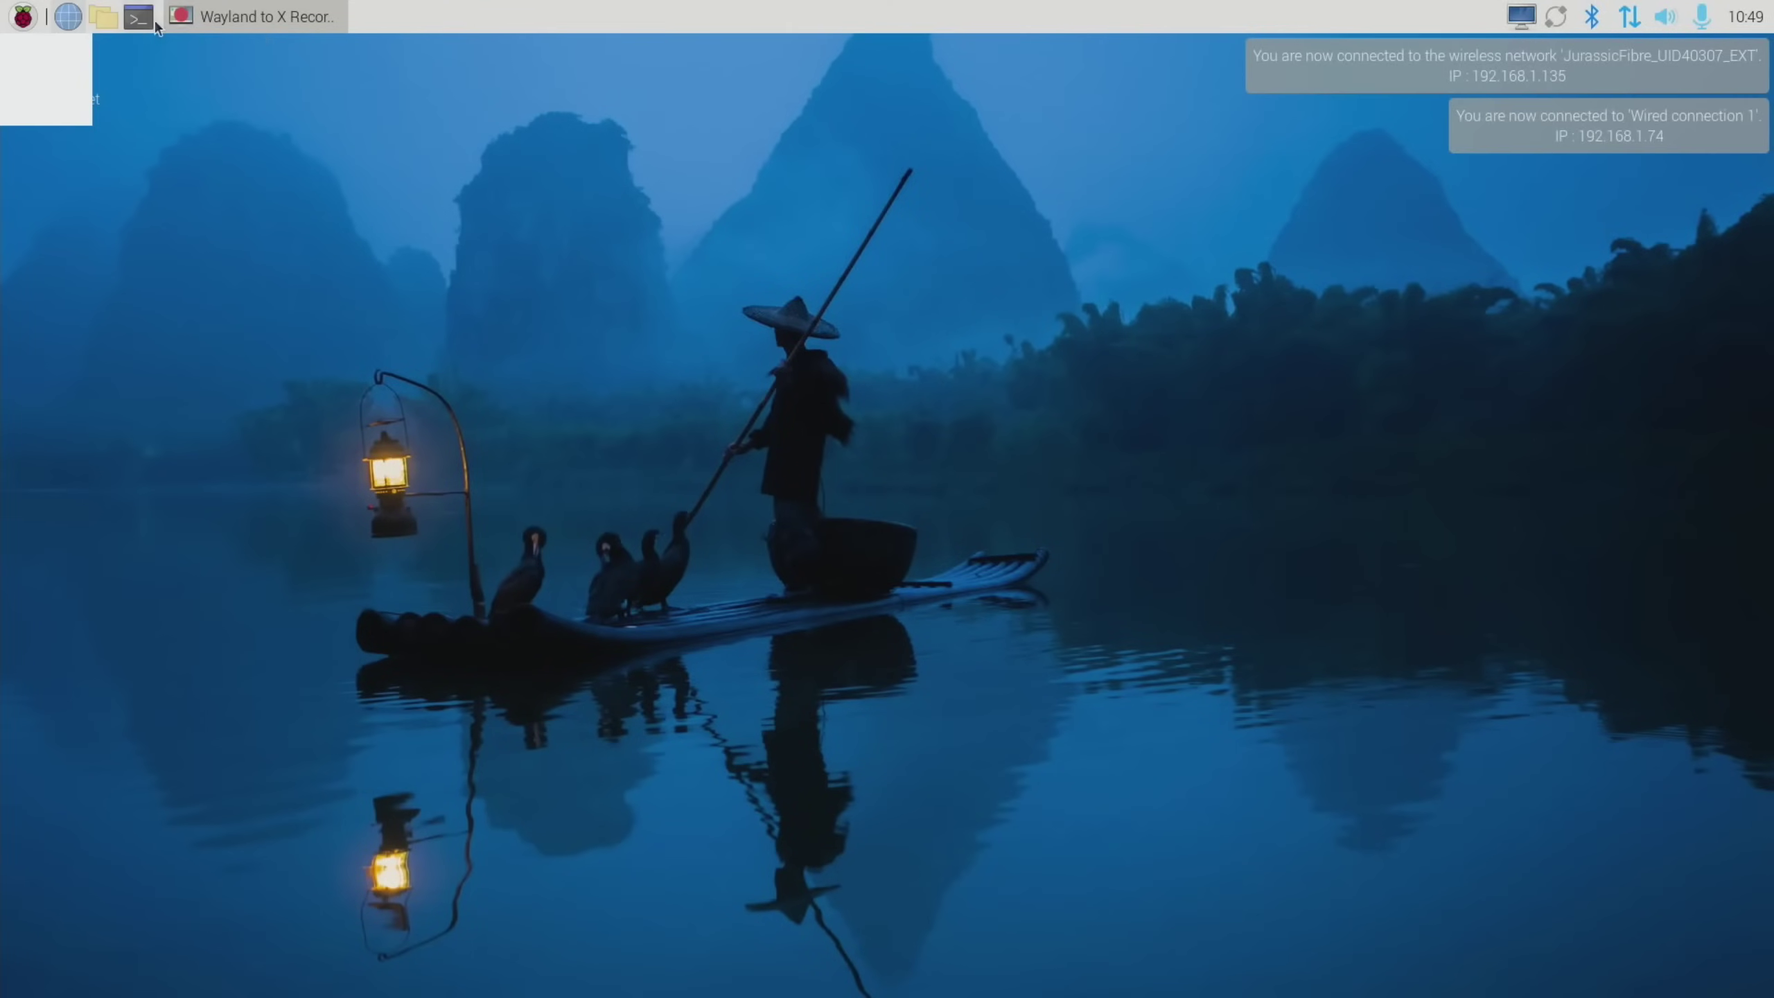
Launch a KDE tool from Menu > System Tools, which shows only a blank window
{"action": "left_click", "coordinate": [33, 19]}
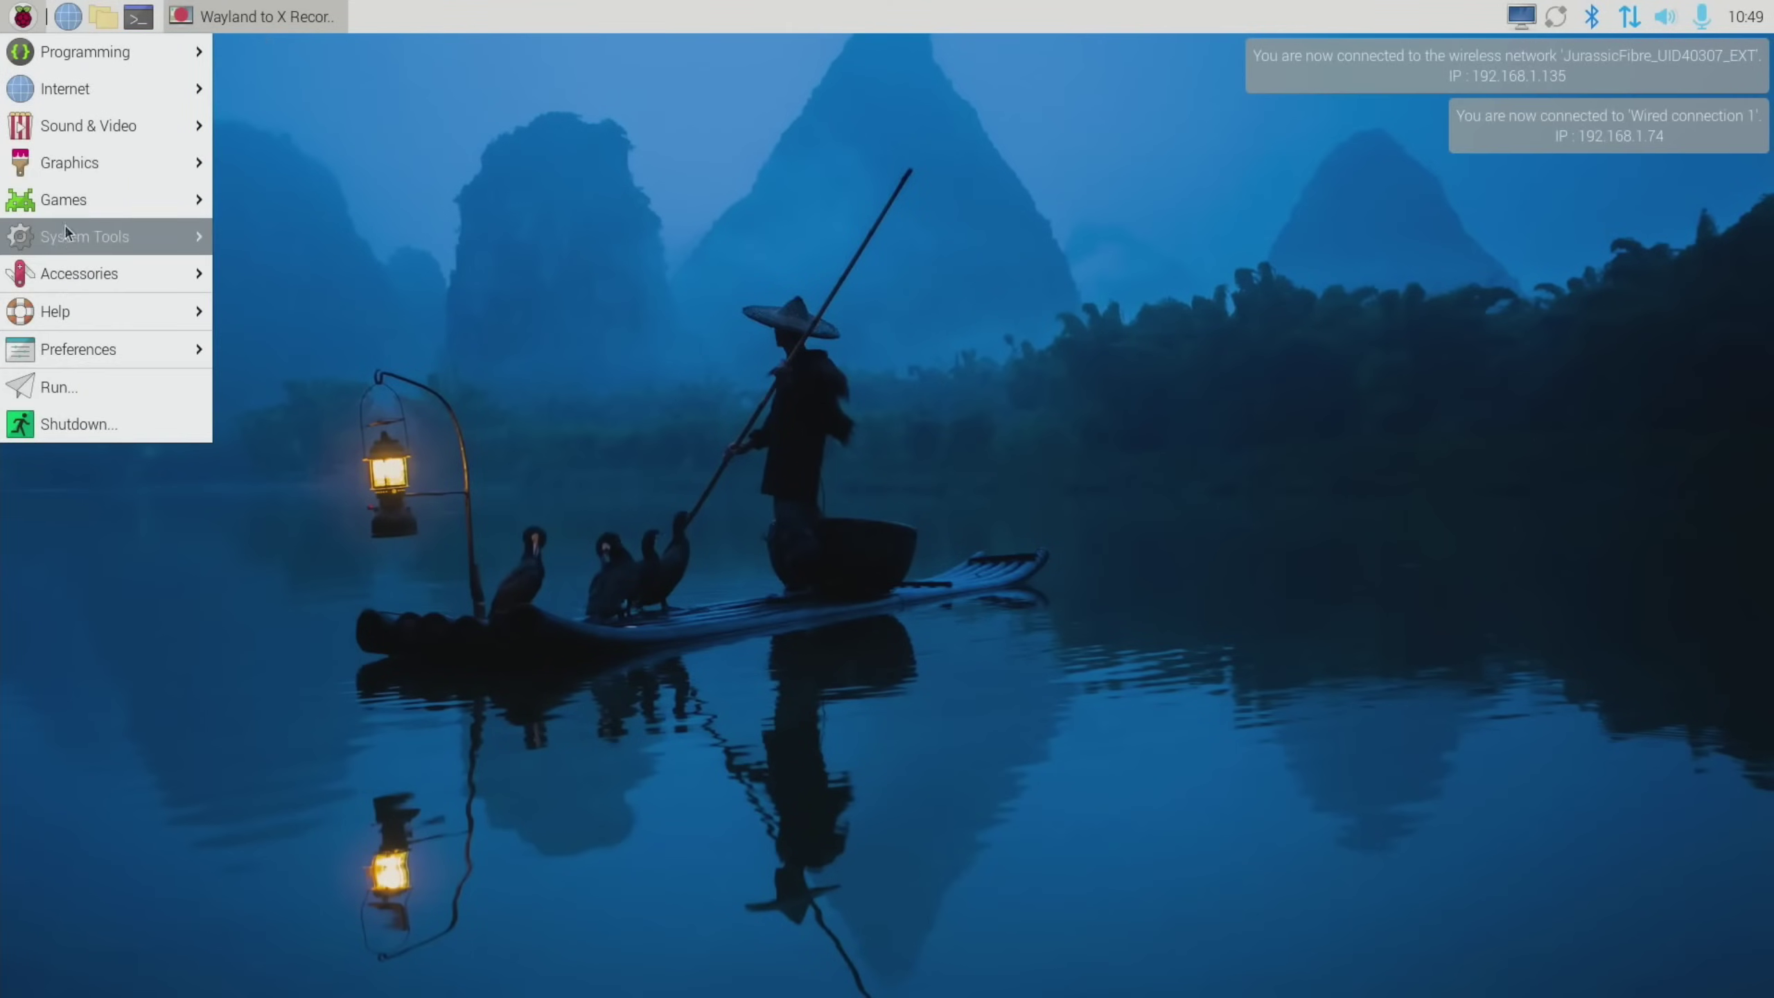
{"action": "mouse_move", "coordinate": [66, 235]}
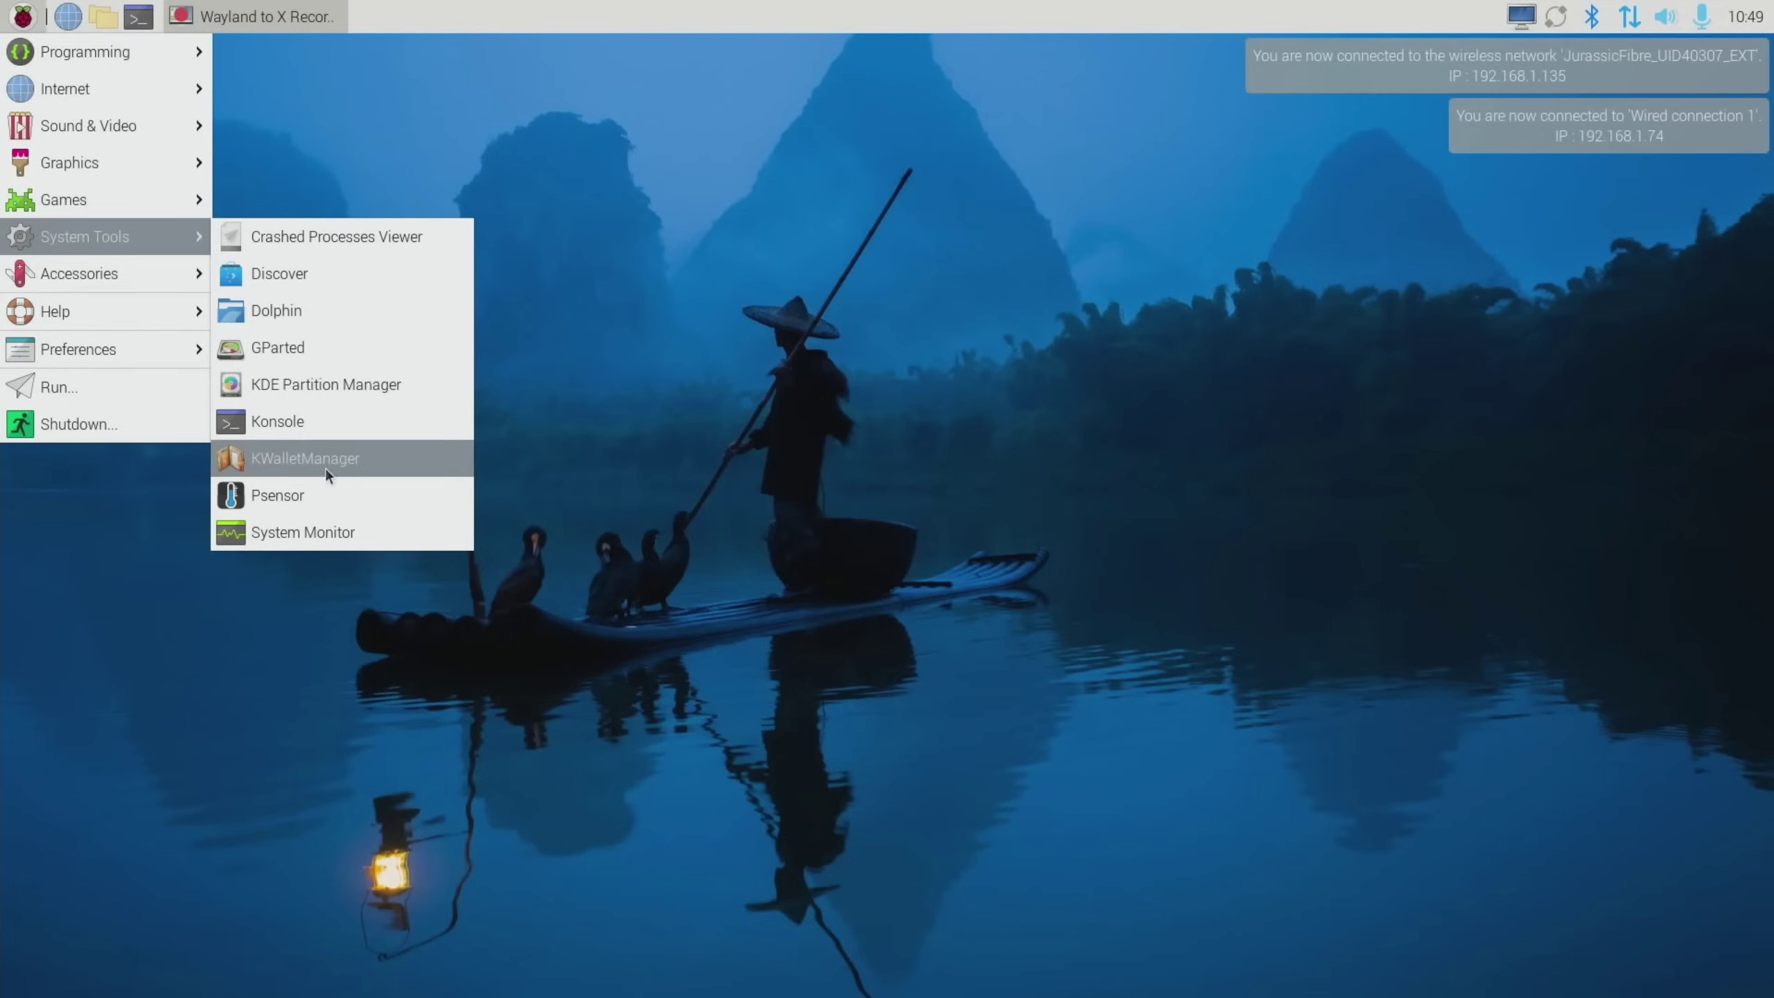
{"action": "left_click", "coordinate": [322, 304]}
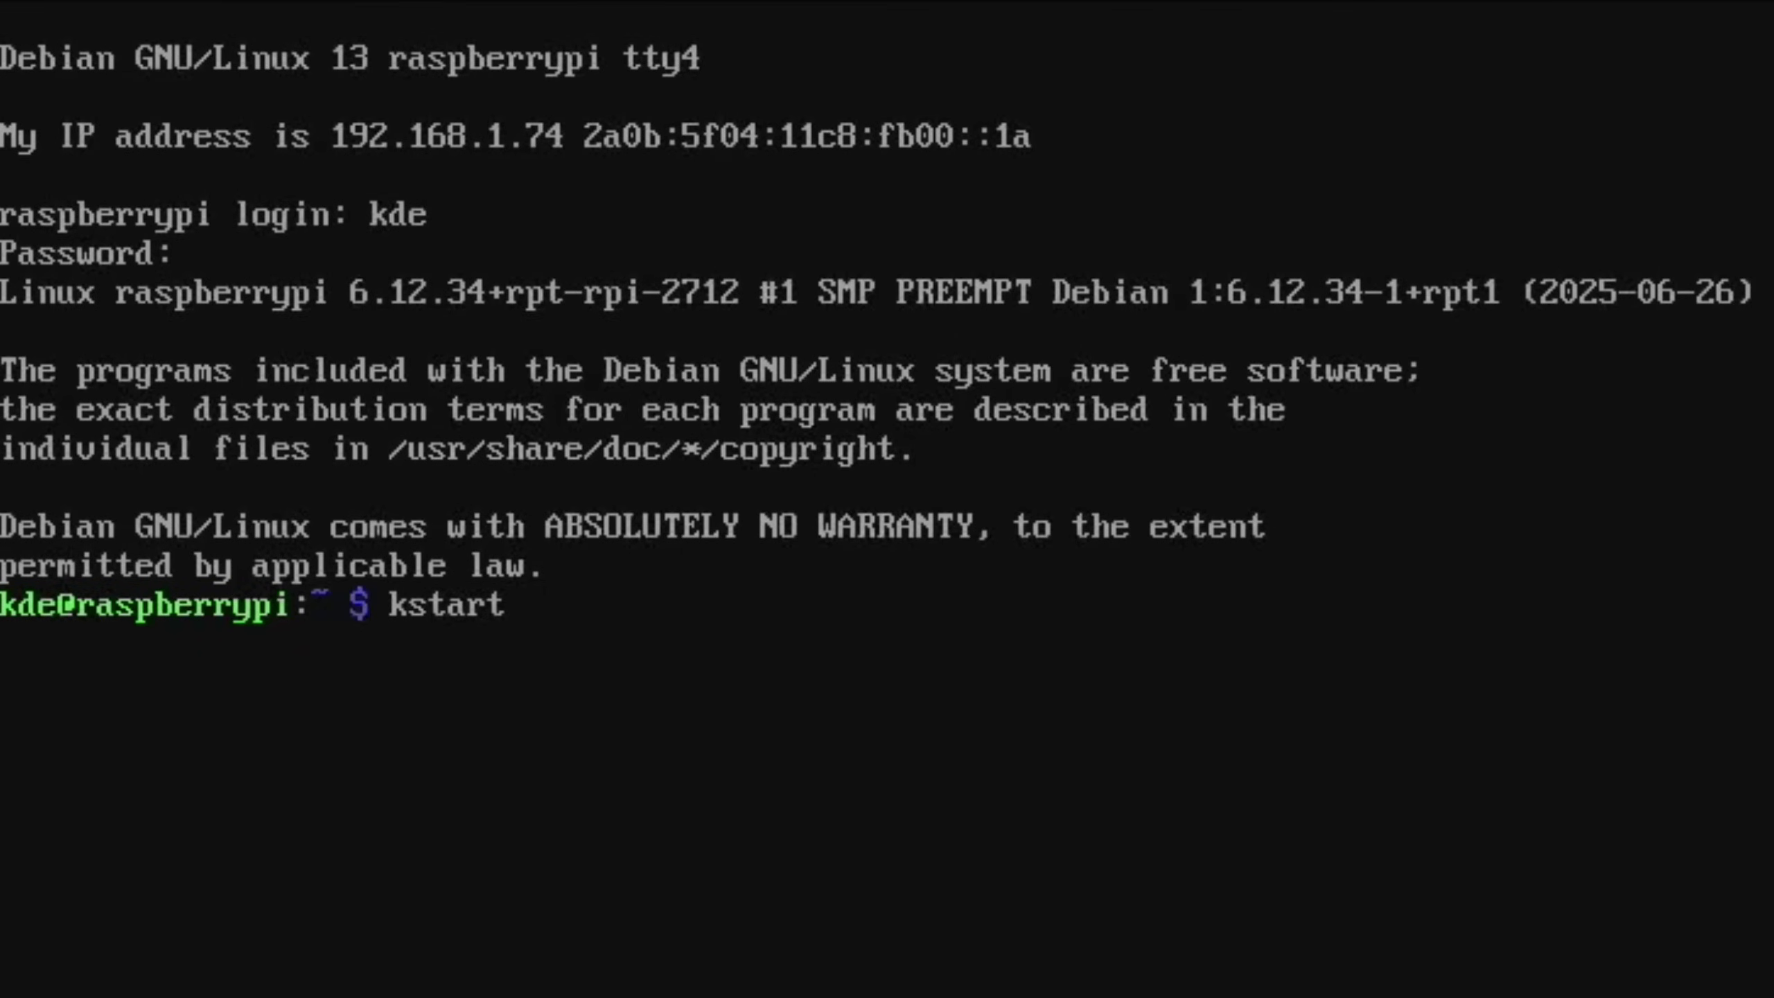
Try kstart plasma-desktop, startx and systemctl start kdm, then start Plasma with startplasma-wayland
{"action": "type", "text": " plasma-"}
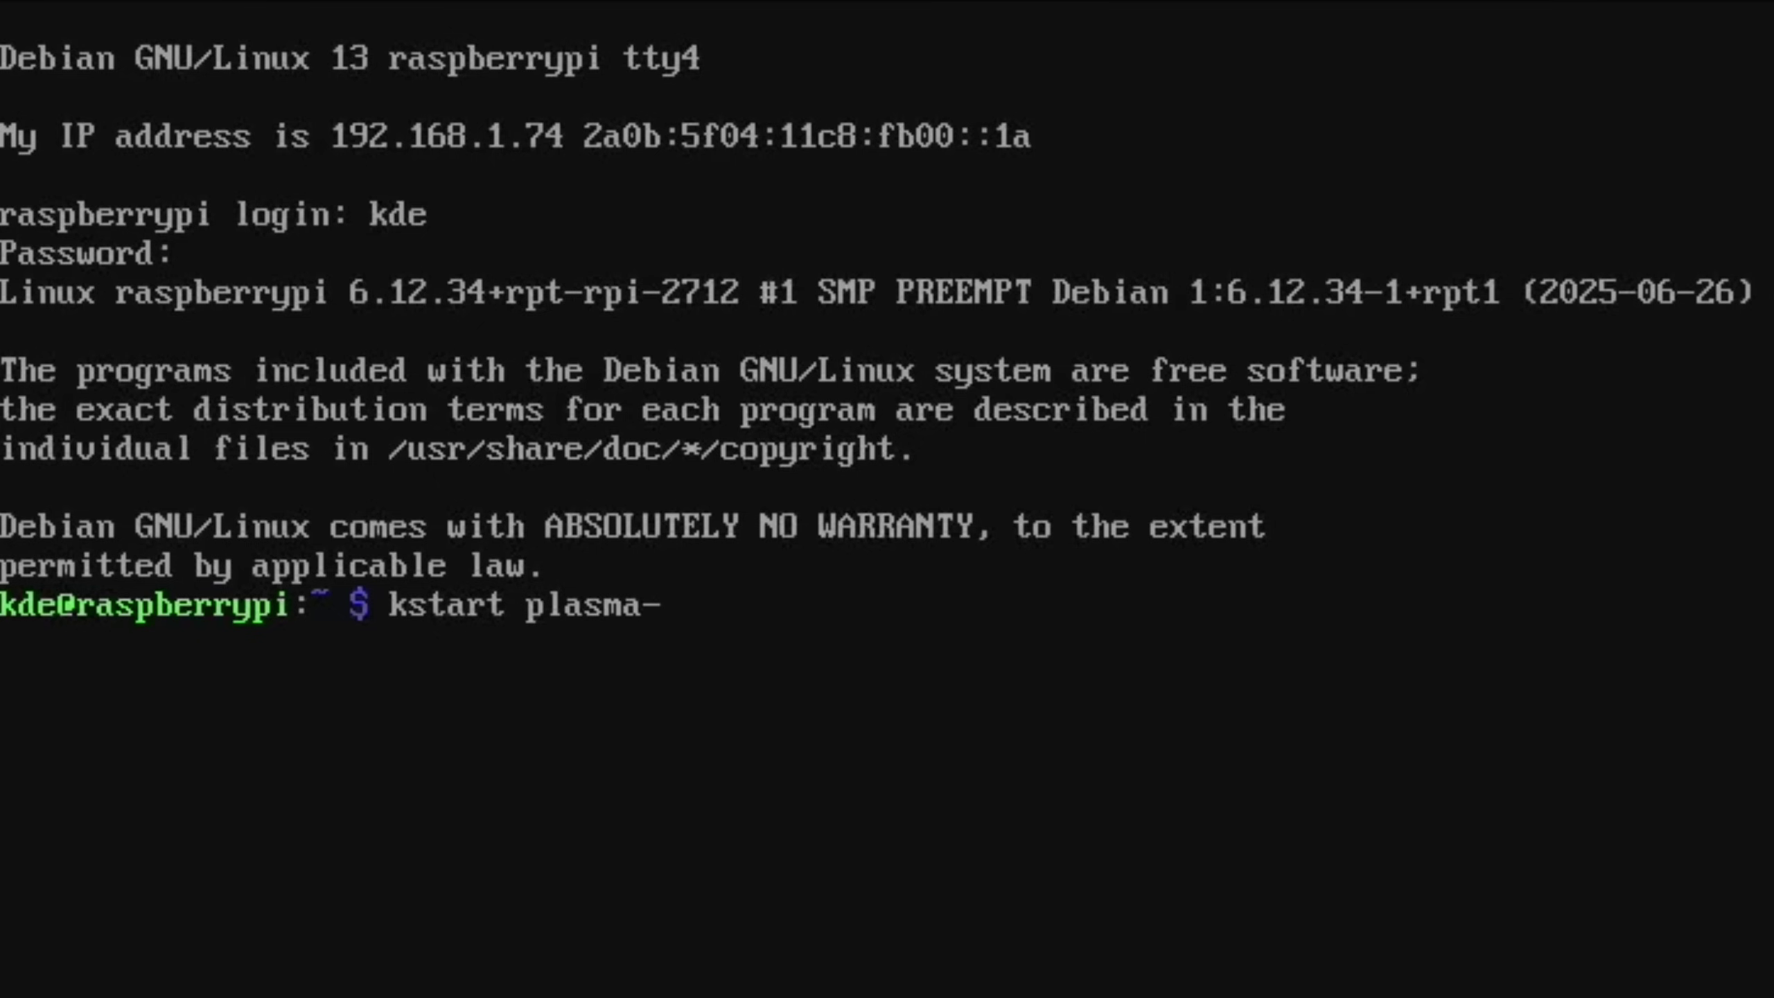
{"action": "type", "text": "desktop"}
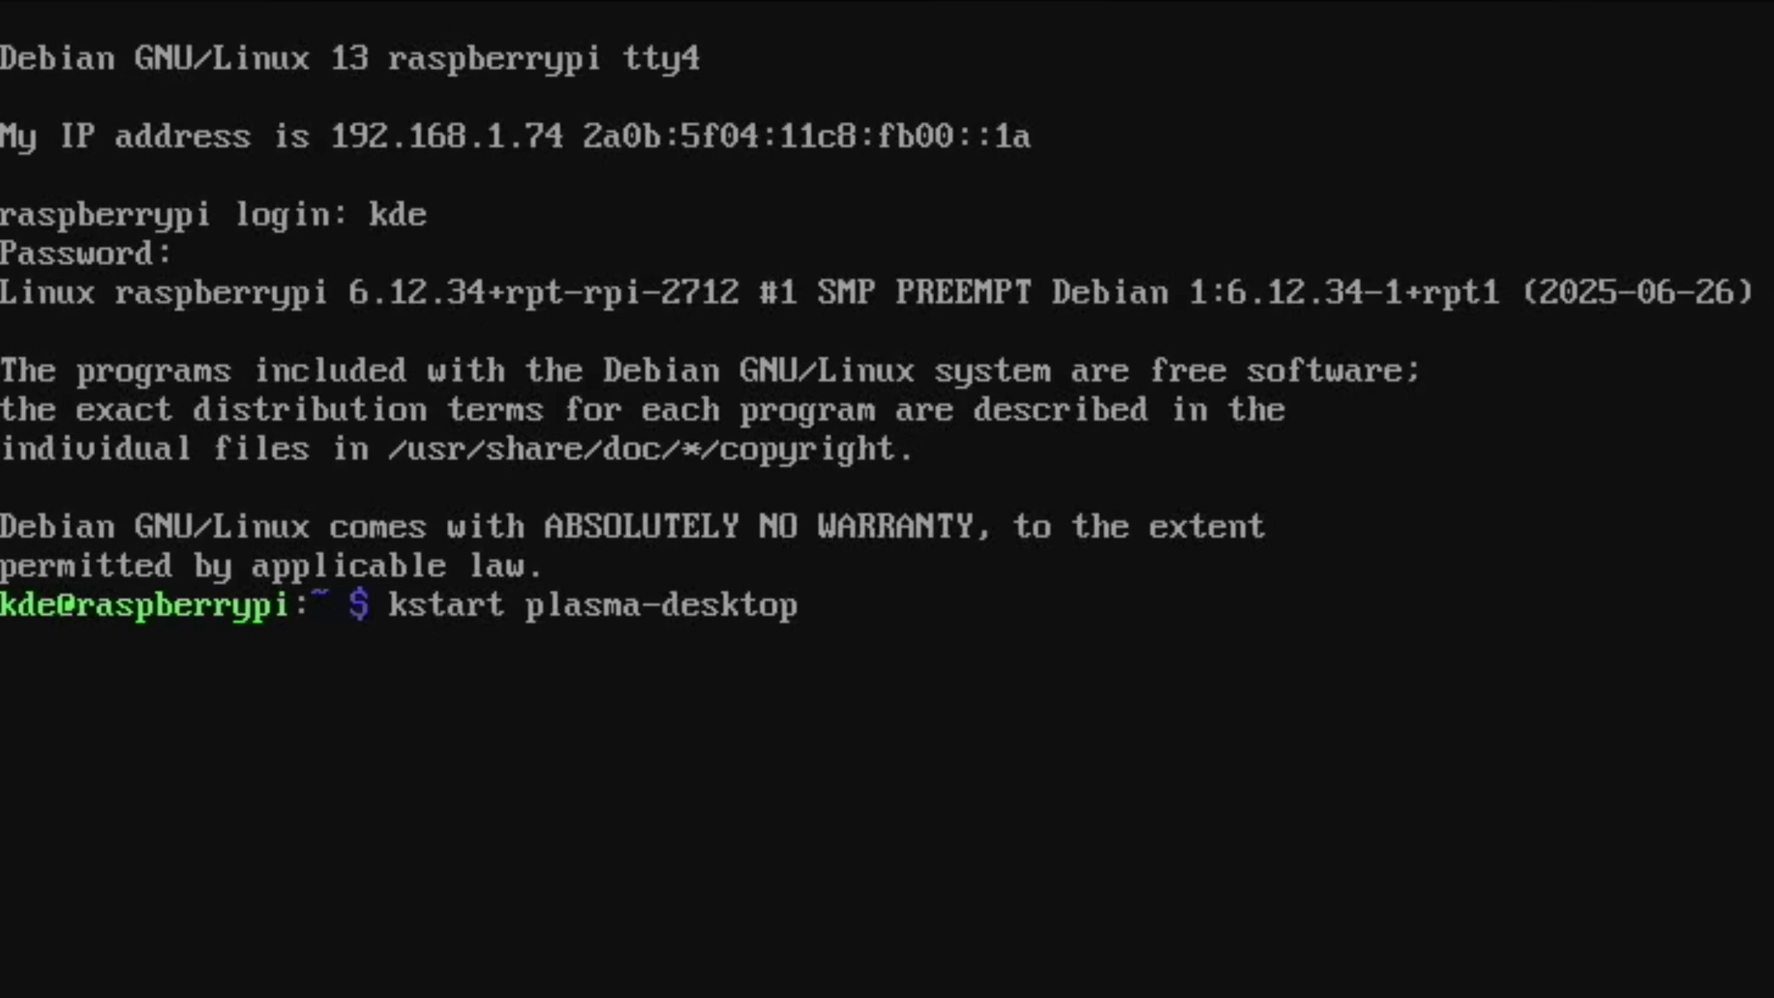
{"action": "key", "text": "Return"}
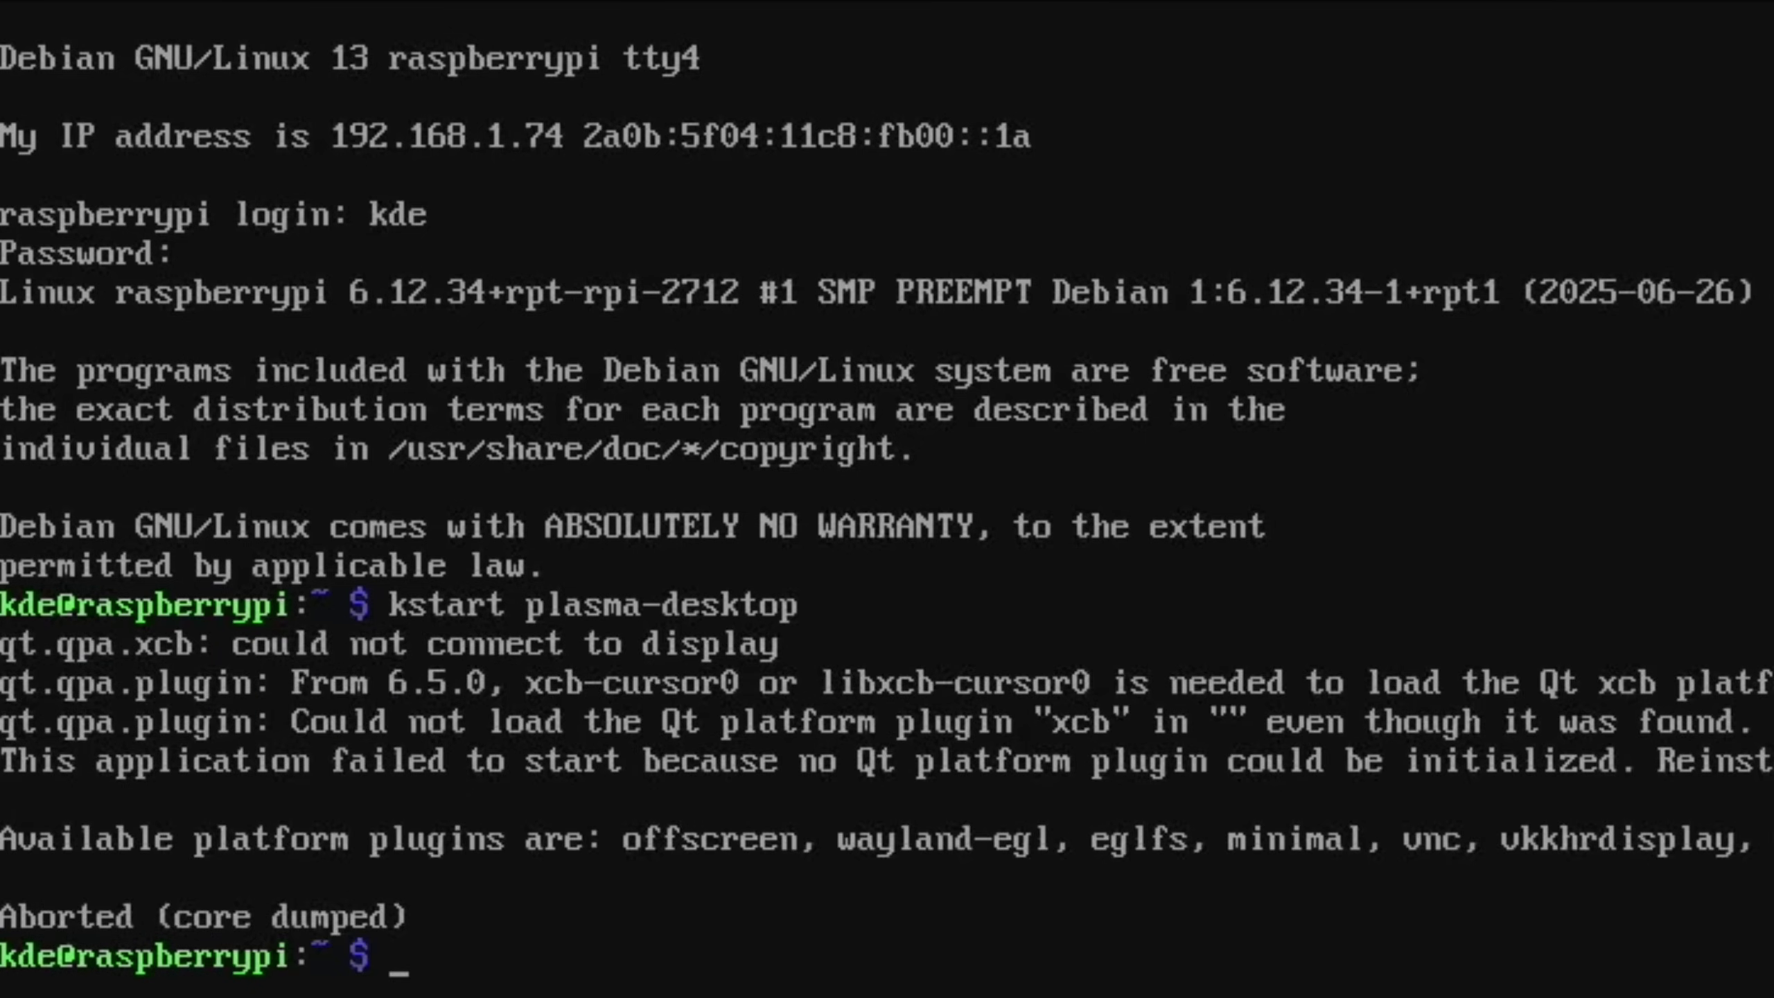
{"action": "type", "text": "startx"}
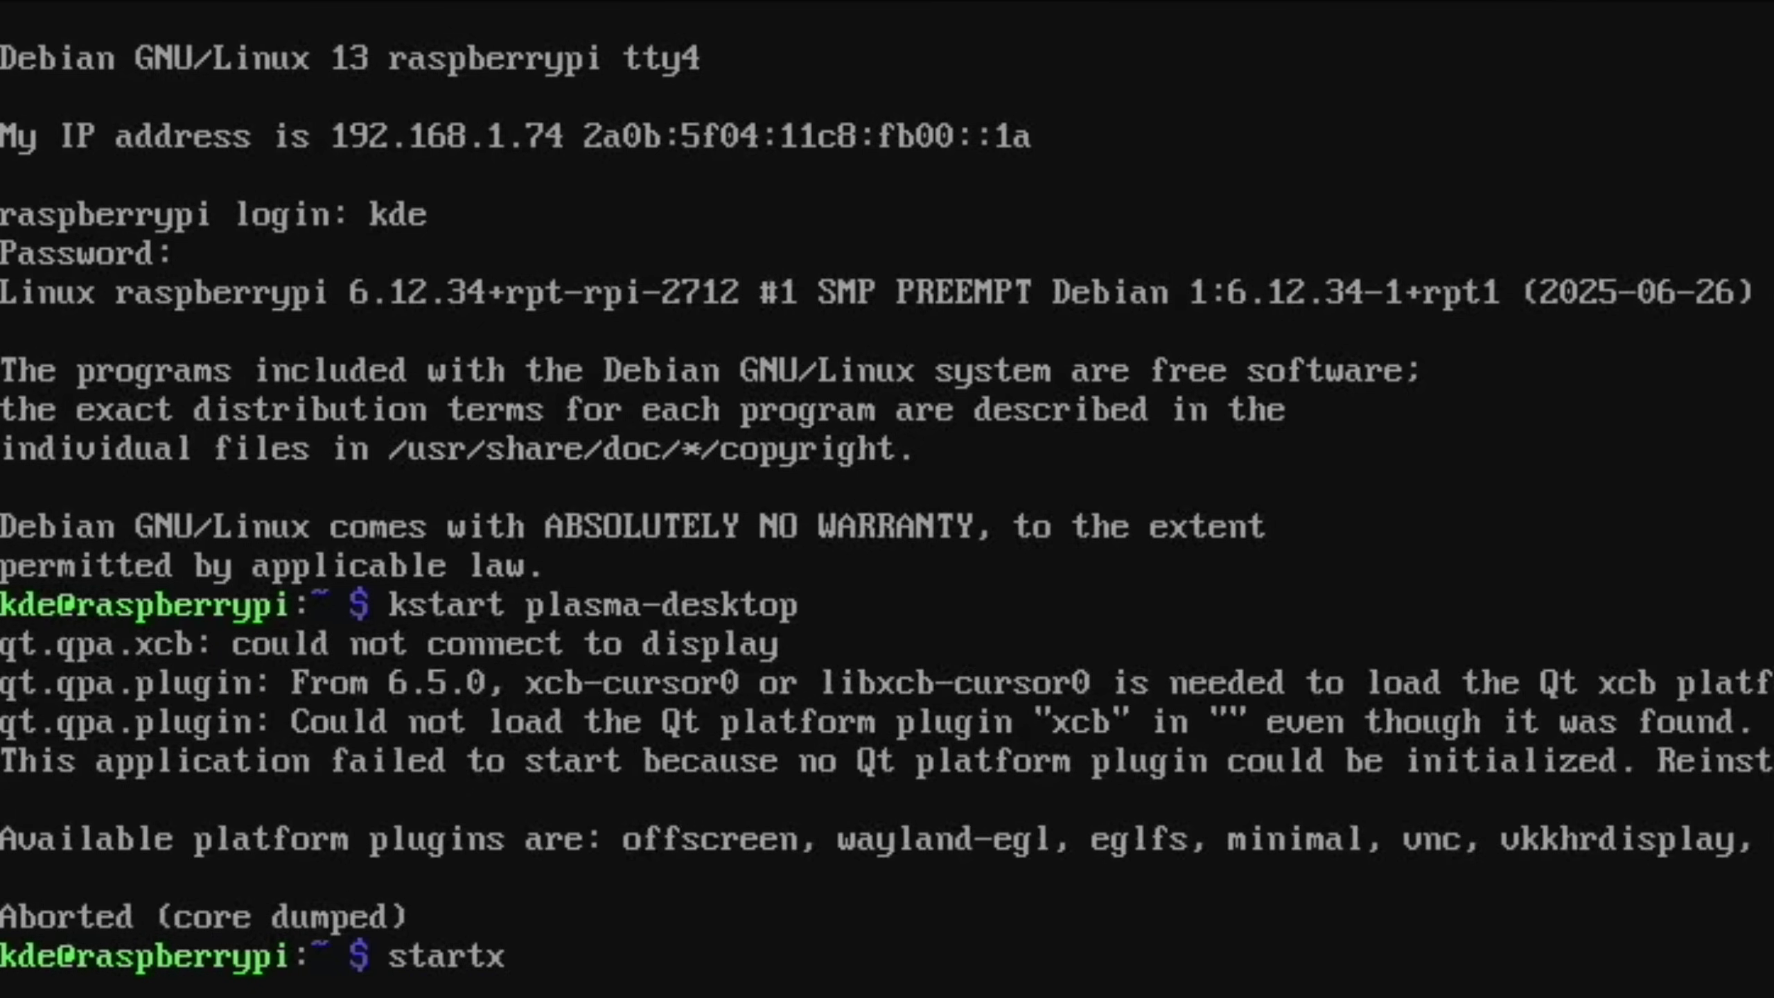
{"action": "key", "text": "Return"}
{"action": "type", "text": "systemctl start kdm"}
{"action": "key", "text": "Return"}
{"action": "key", "text": "Return"}
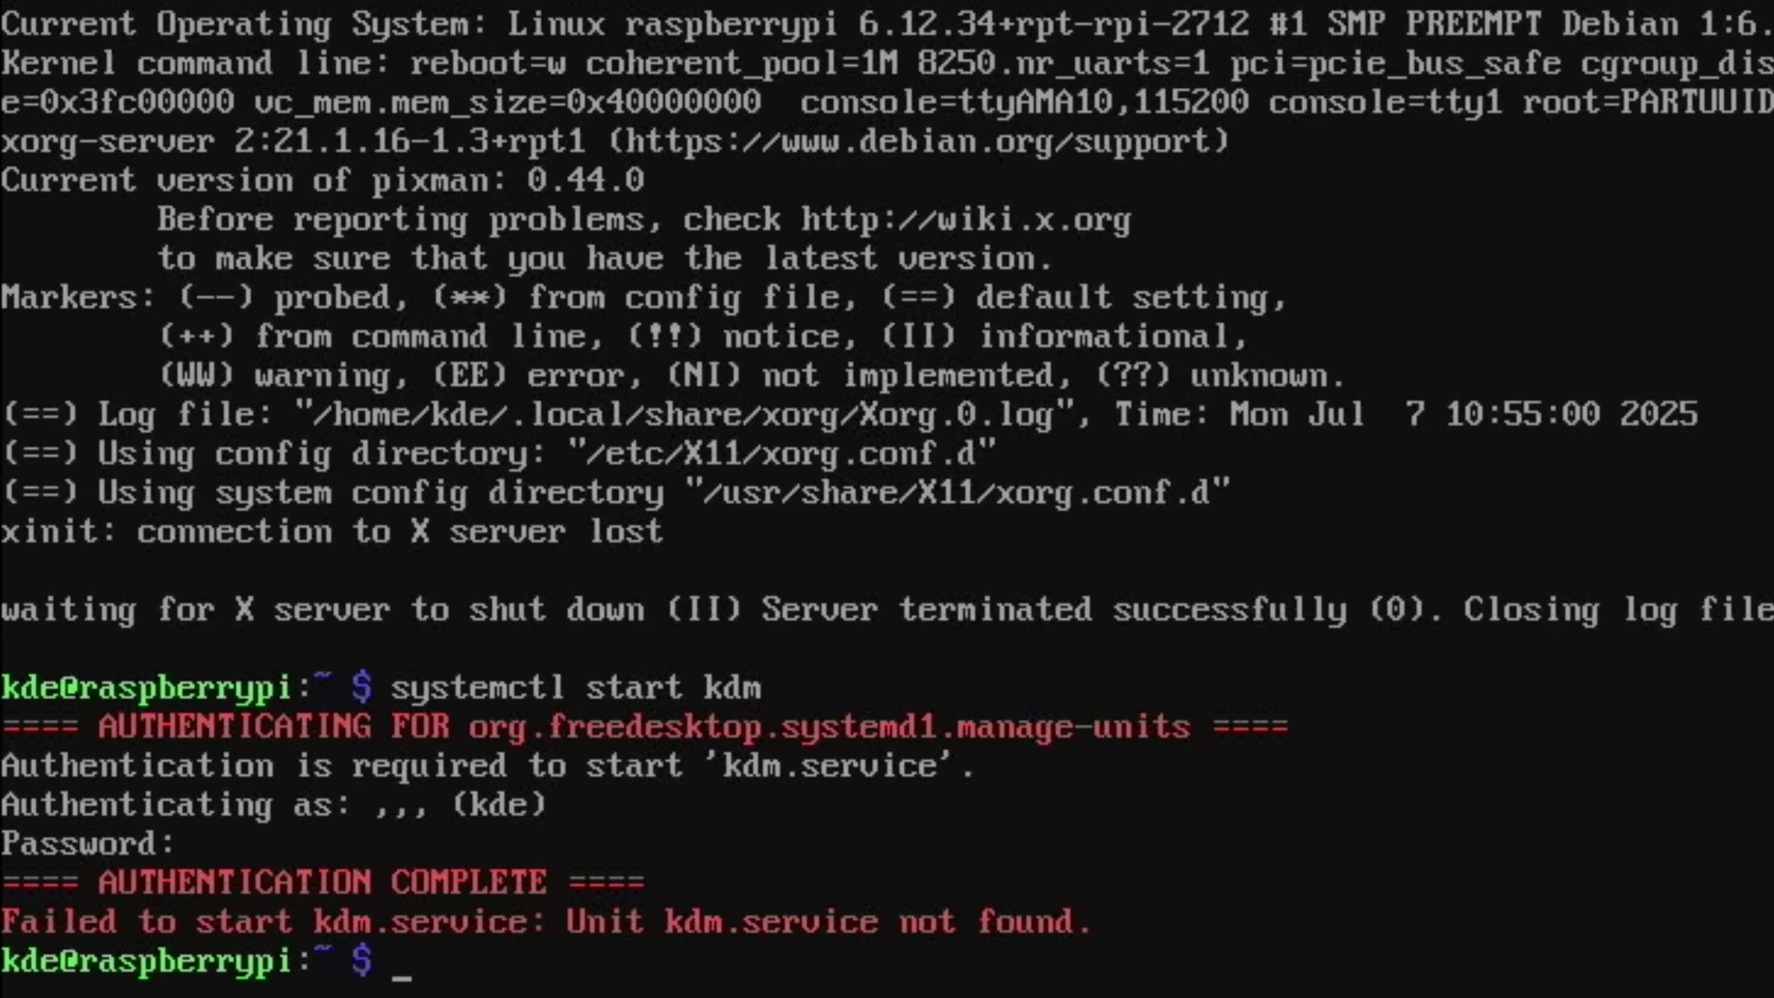
{"action": "type", "text": "startplasma-wayland"}
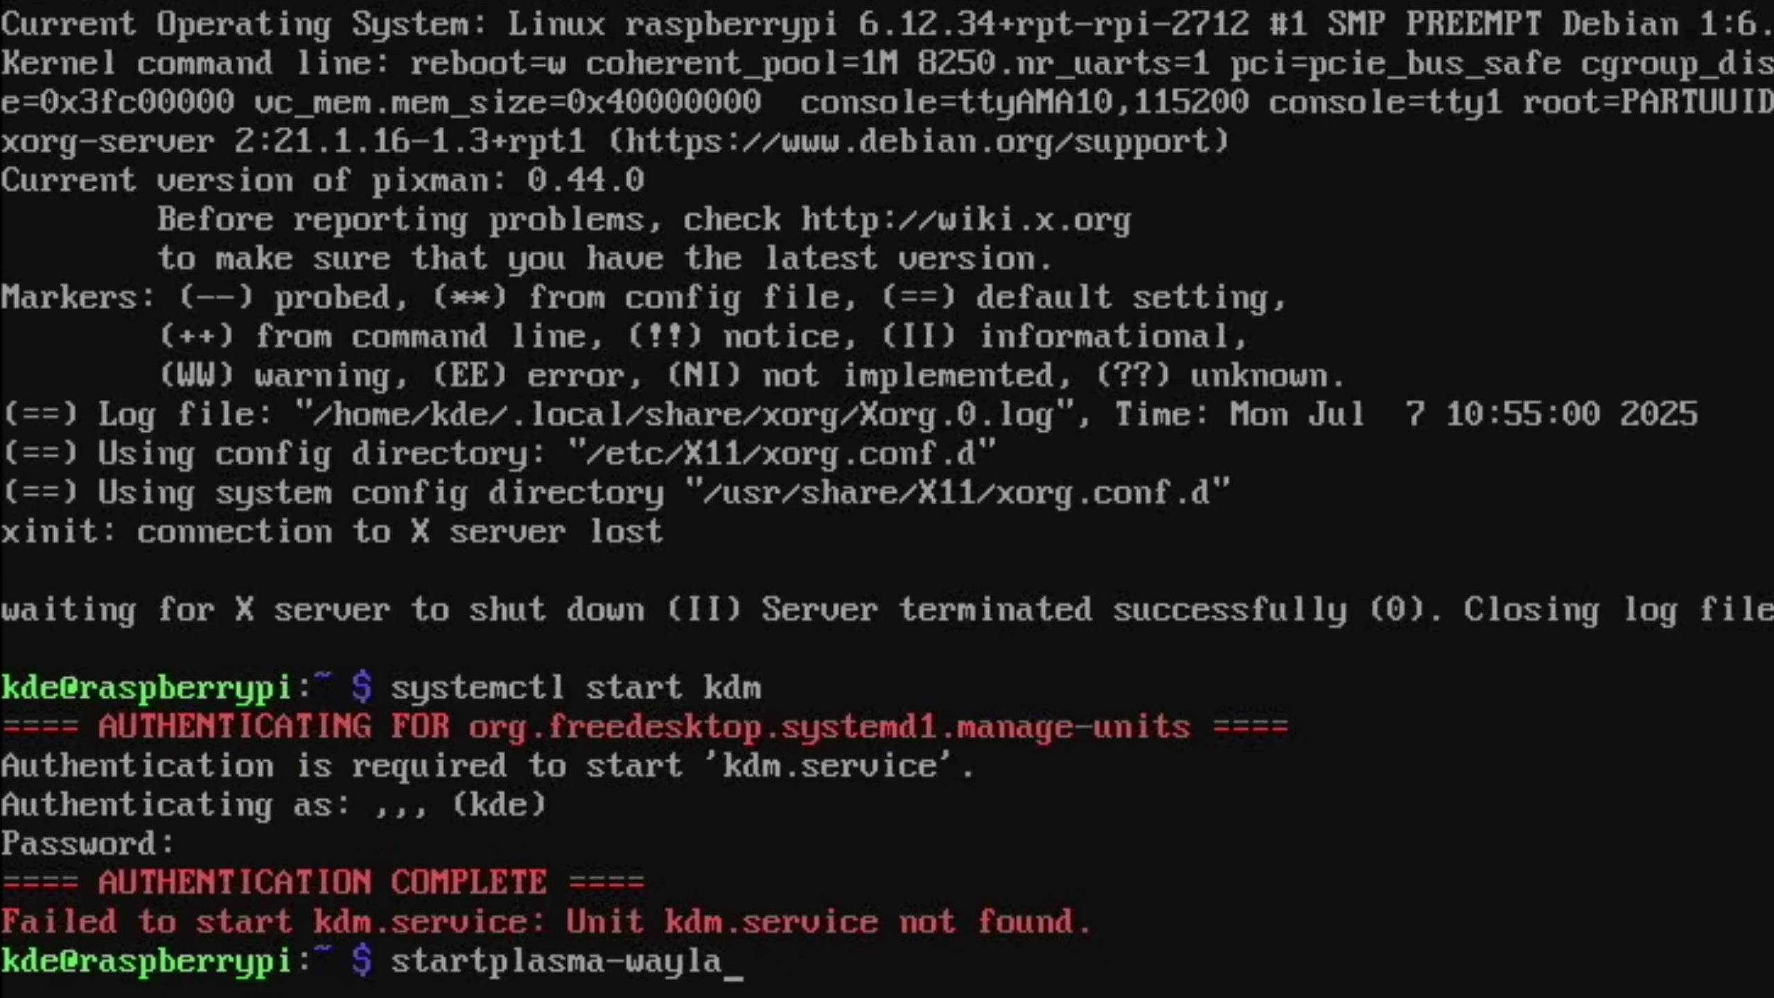
{"action": "key", "text": "Return"}
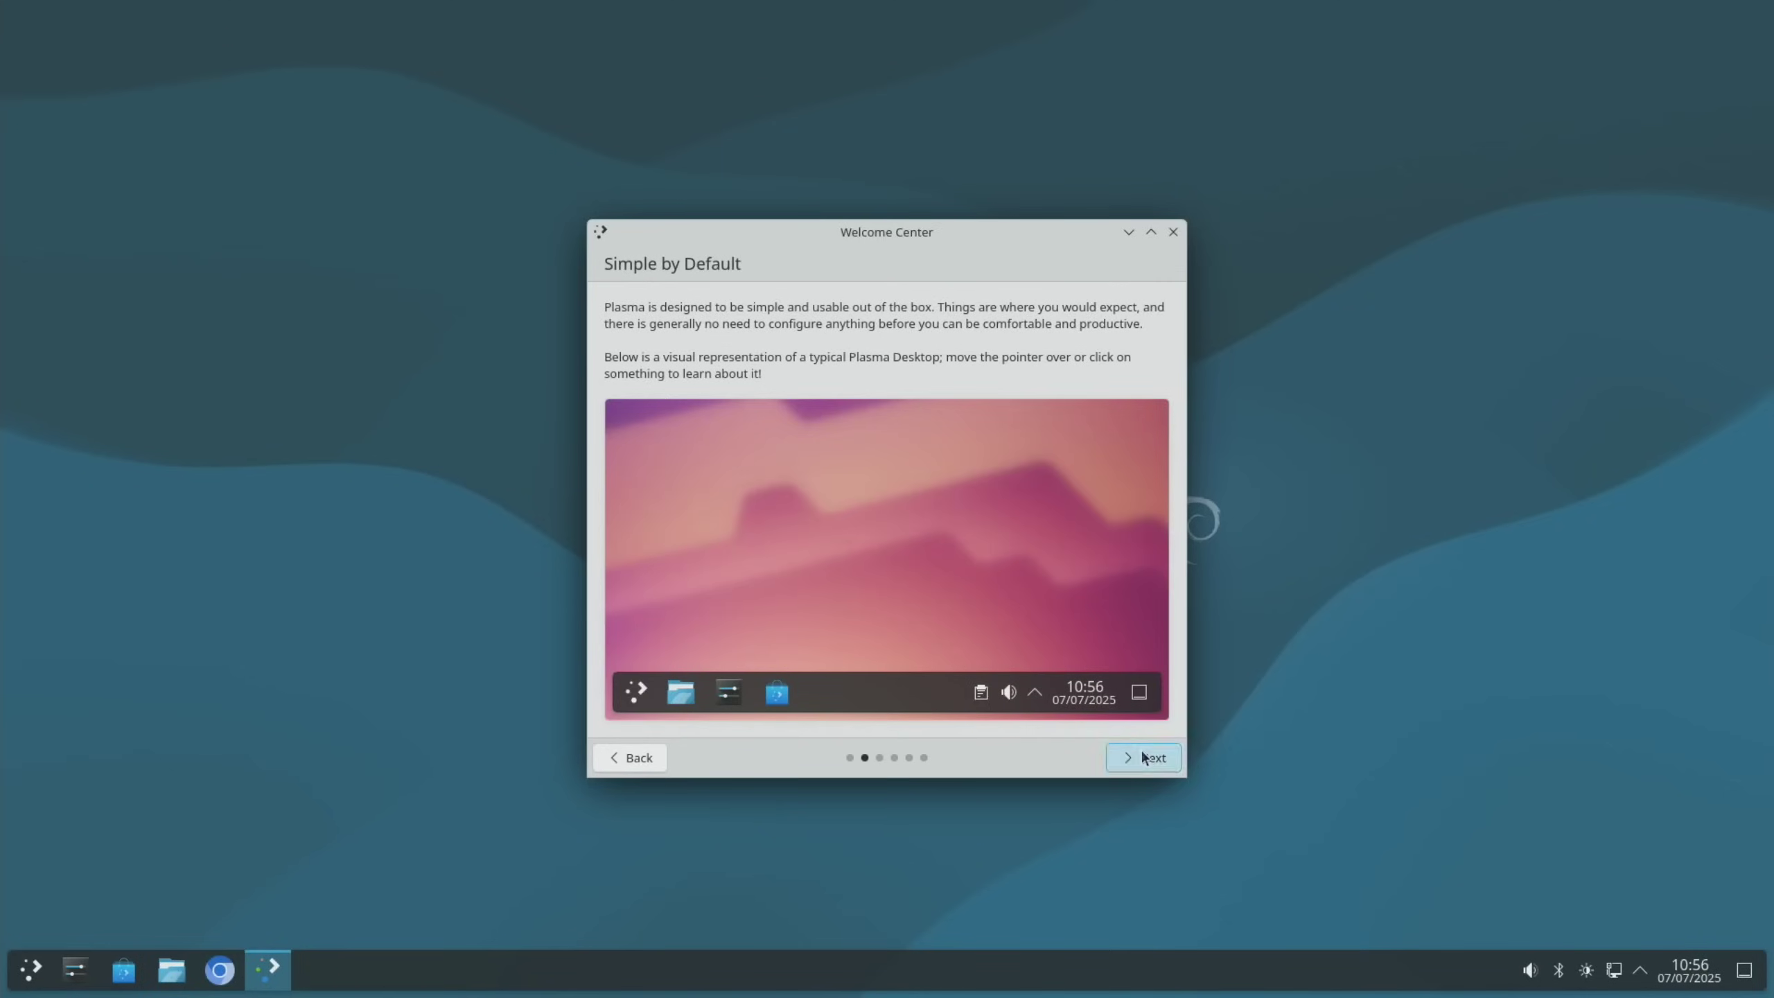
Close the Welcome Center and view the About this System page, then close it
{"action": "key", "text": "alt+F4"}
{"action": "key", "text": "super"}
{"action": "type", "text": "abou"}
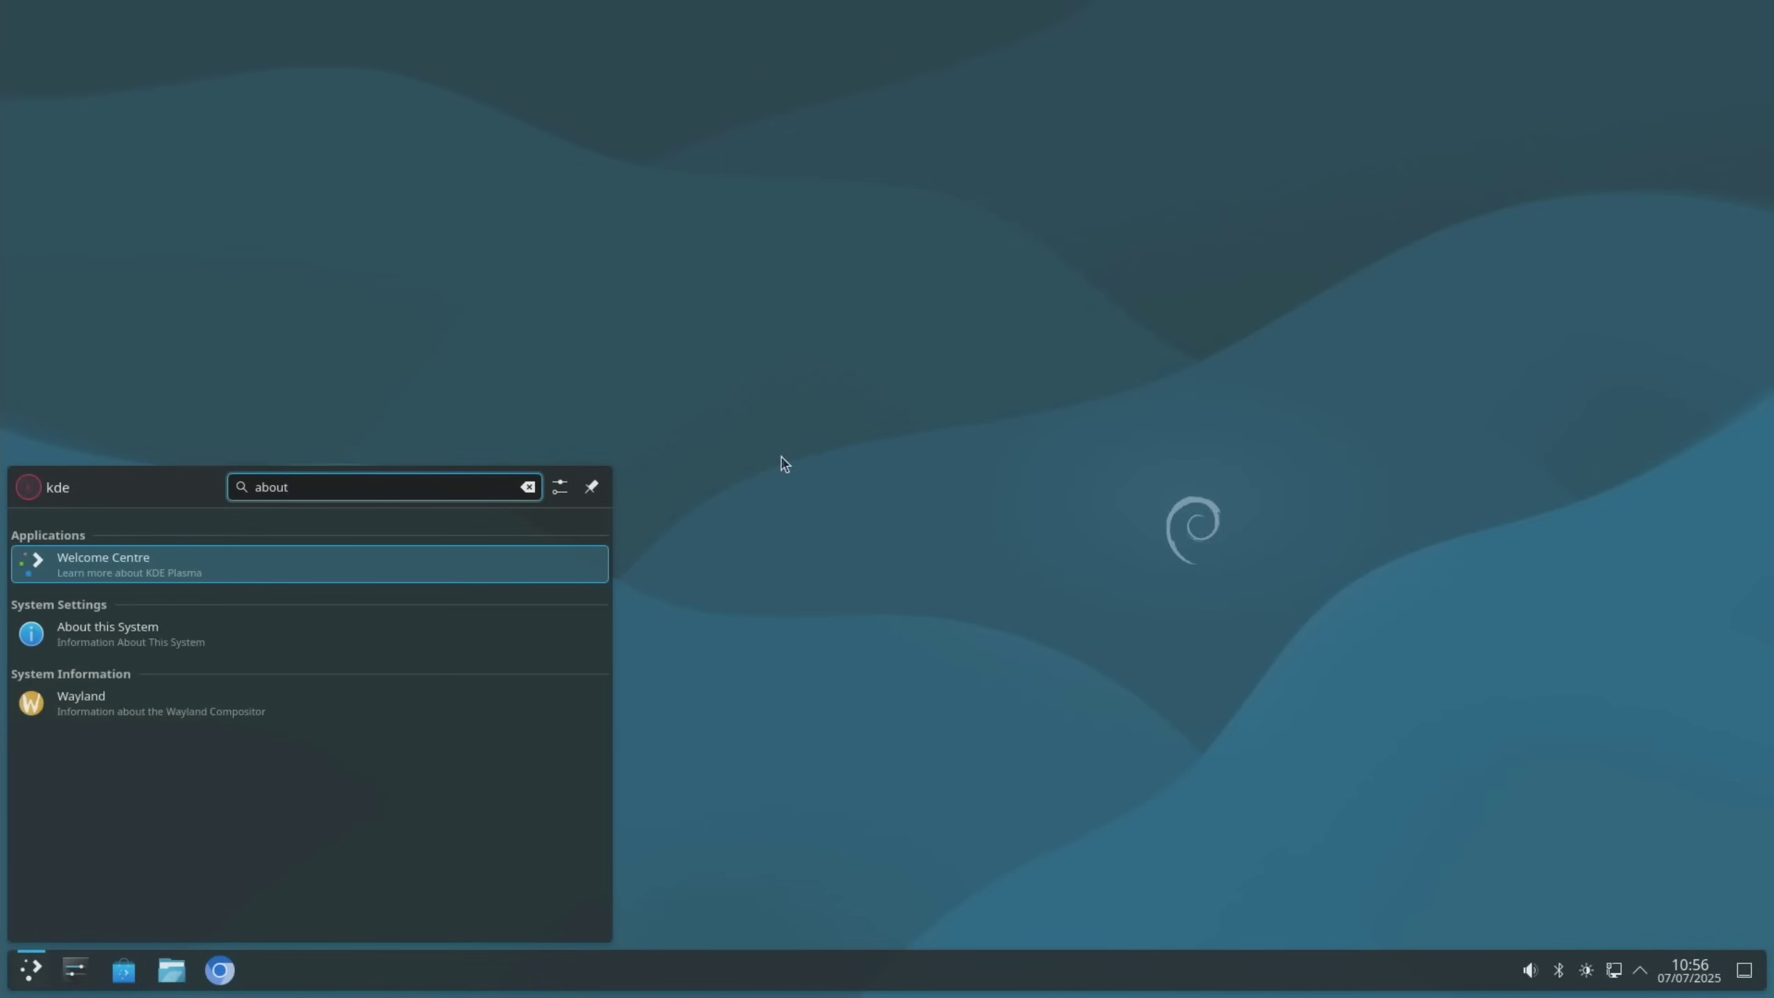
{"action": "type", "text": "t"}
{"action": "key", "text": "Down"}
{"action": "key", "text": "Return"}
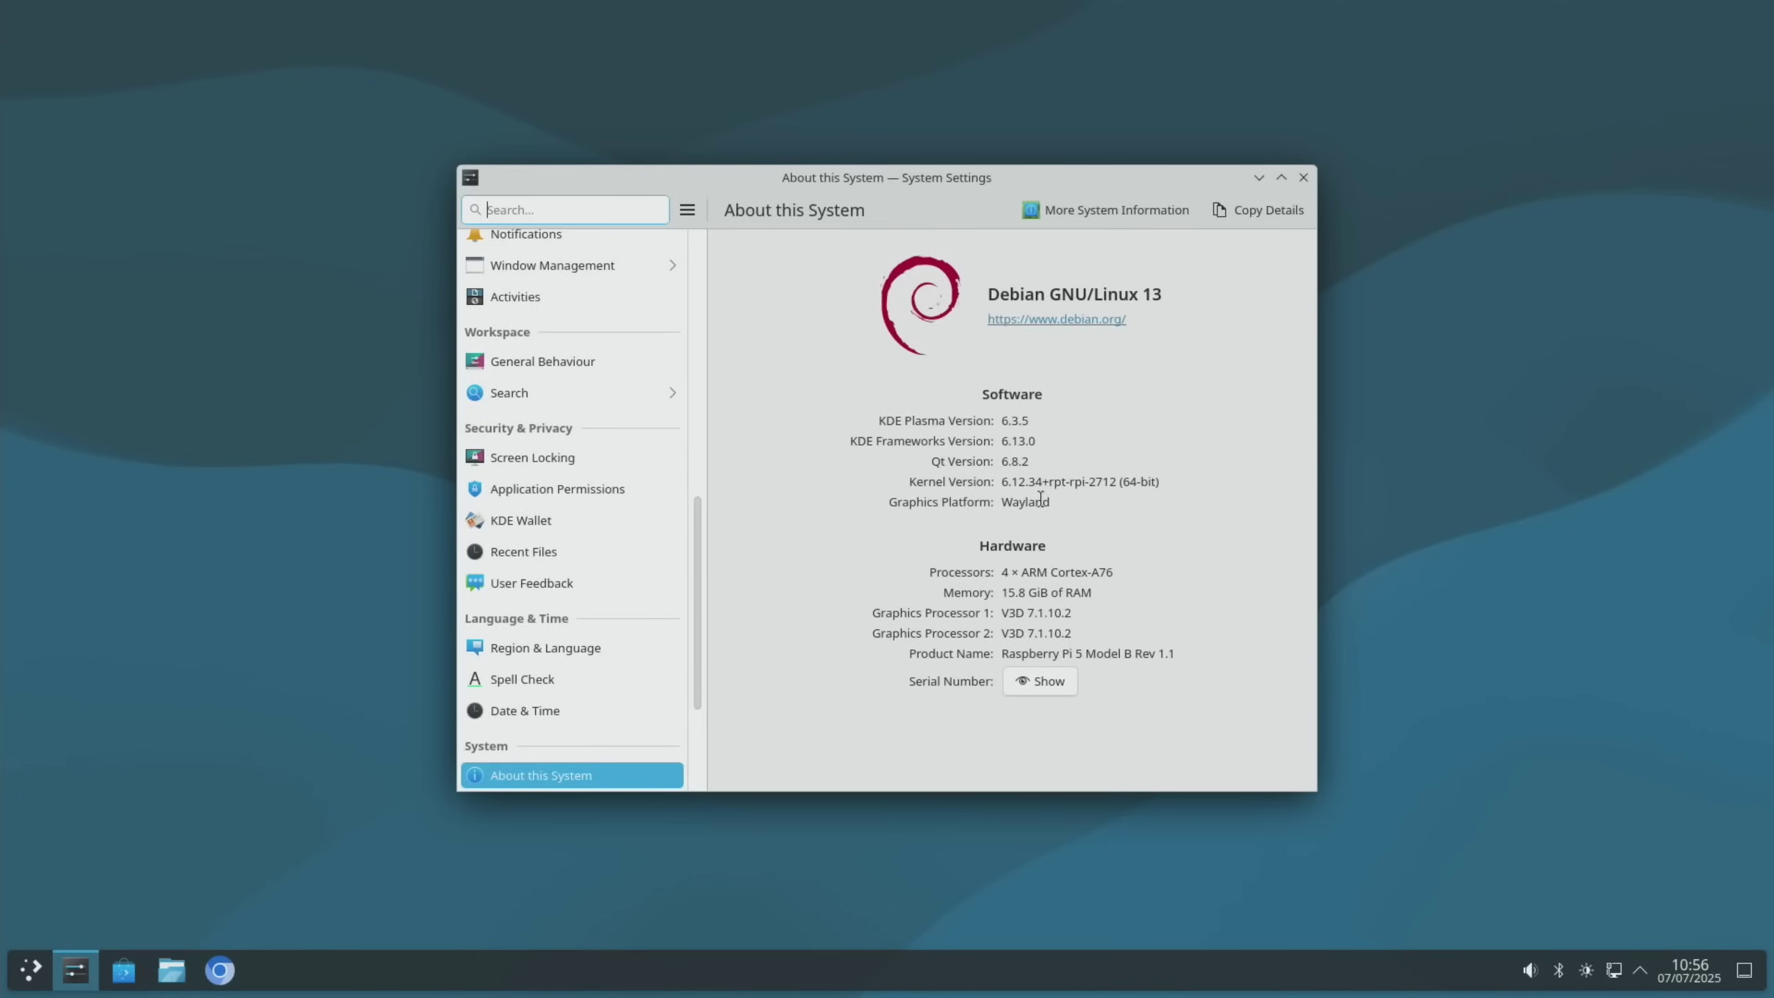
{"action": "left_click", "coordinate": [1304, 178]}
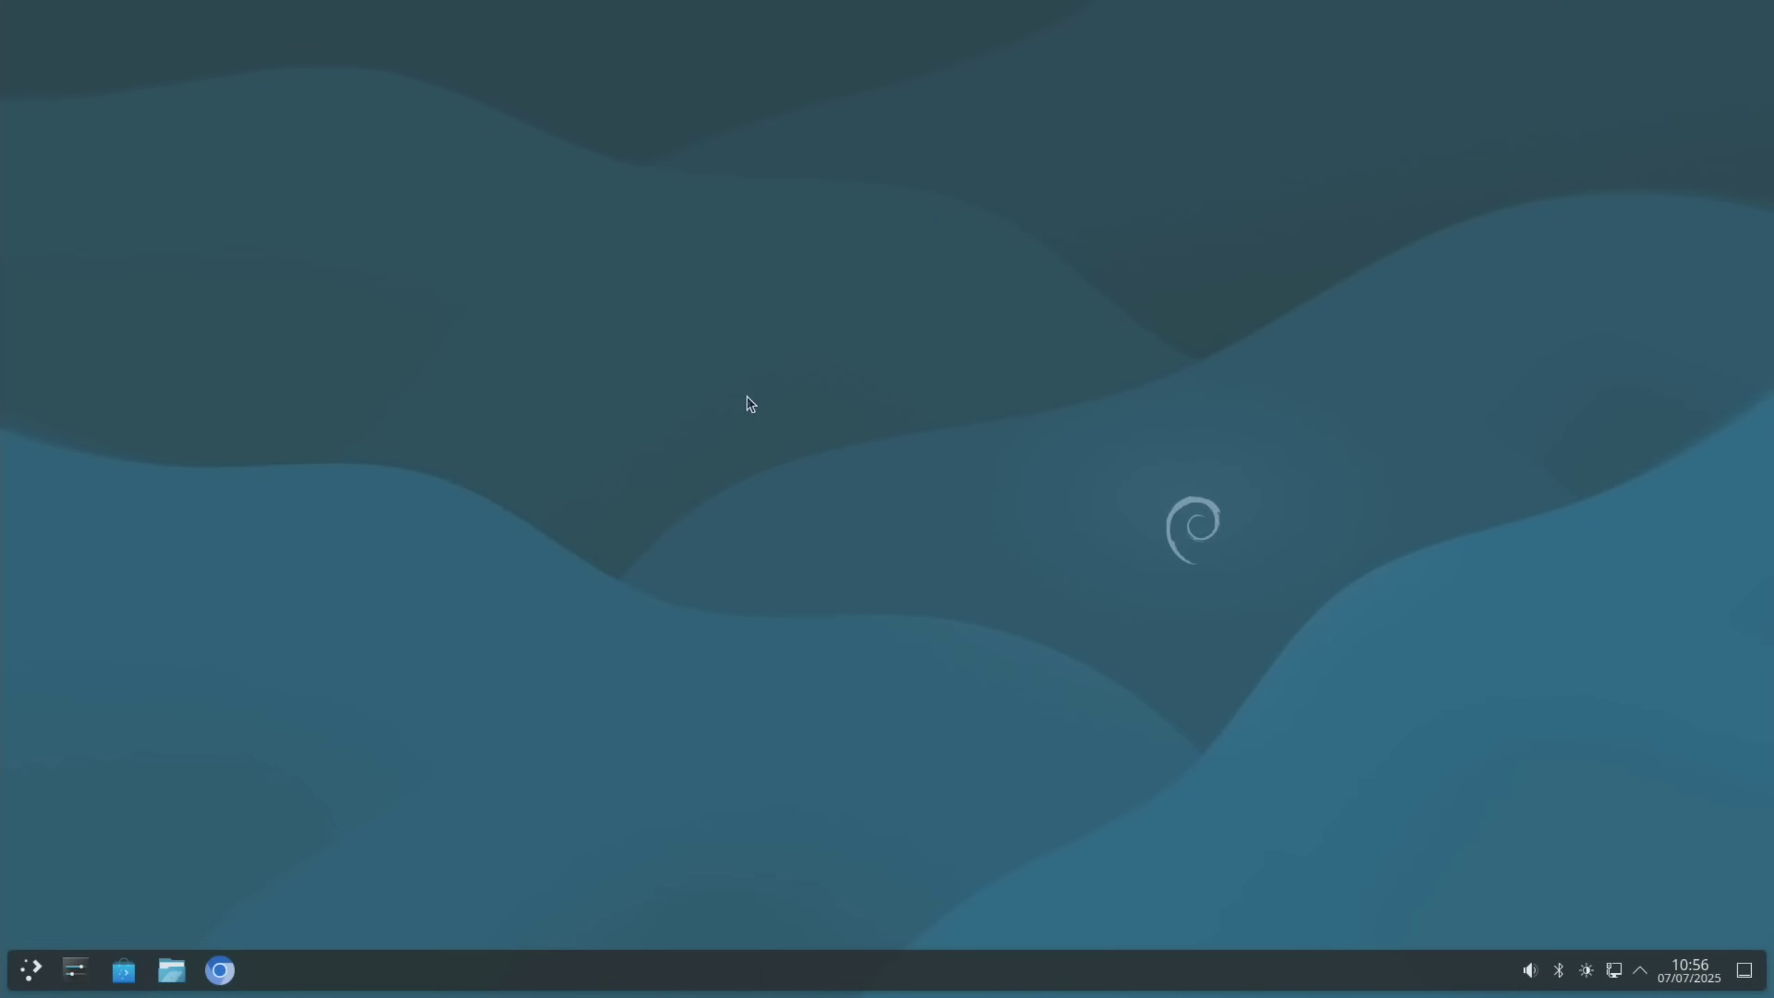
Set the desktop wallpaper to Nuvole via Desktop and Wallpaper settings, applying and confirming
{"action": "right_click", "coordinate": [747, 399]}
{"action": "left_click", "coordinate": [778, 409]}
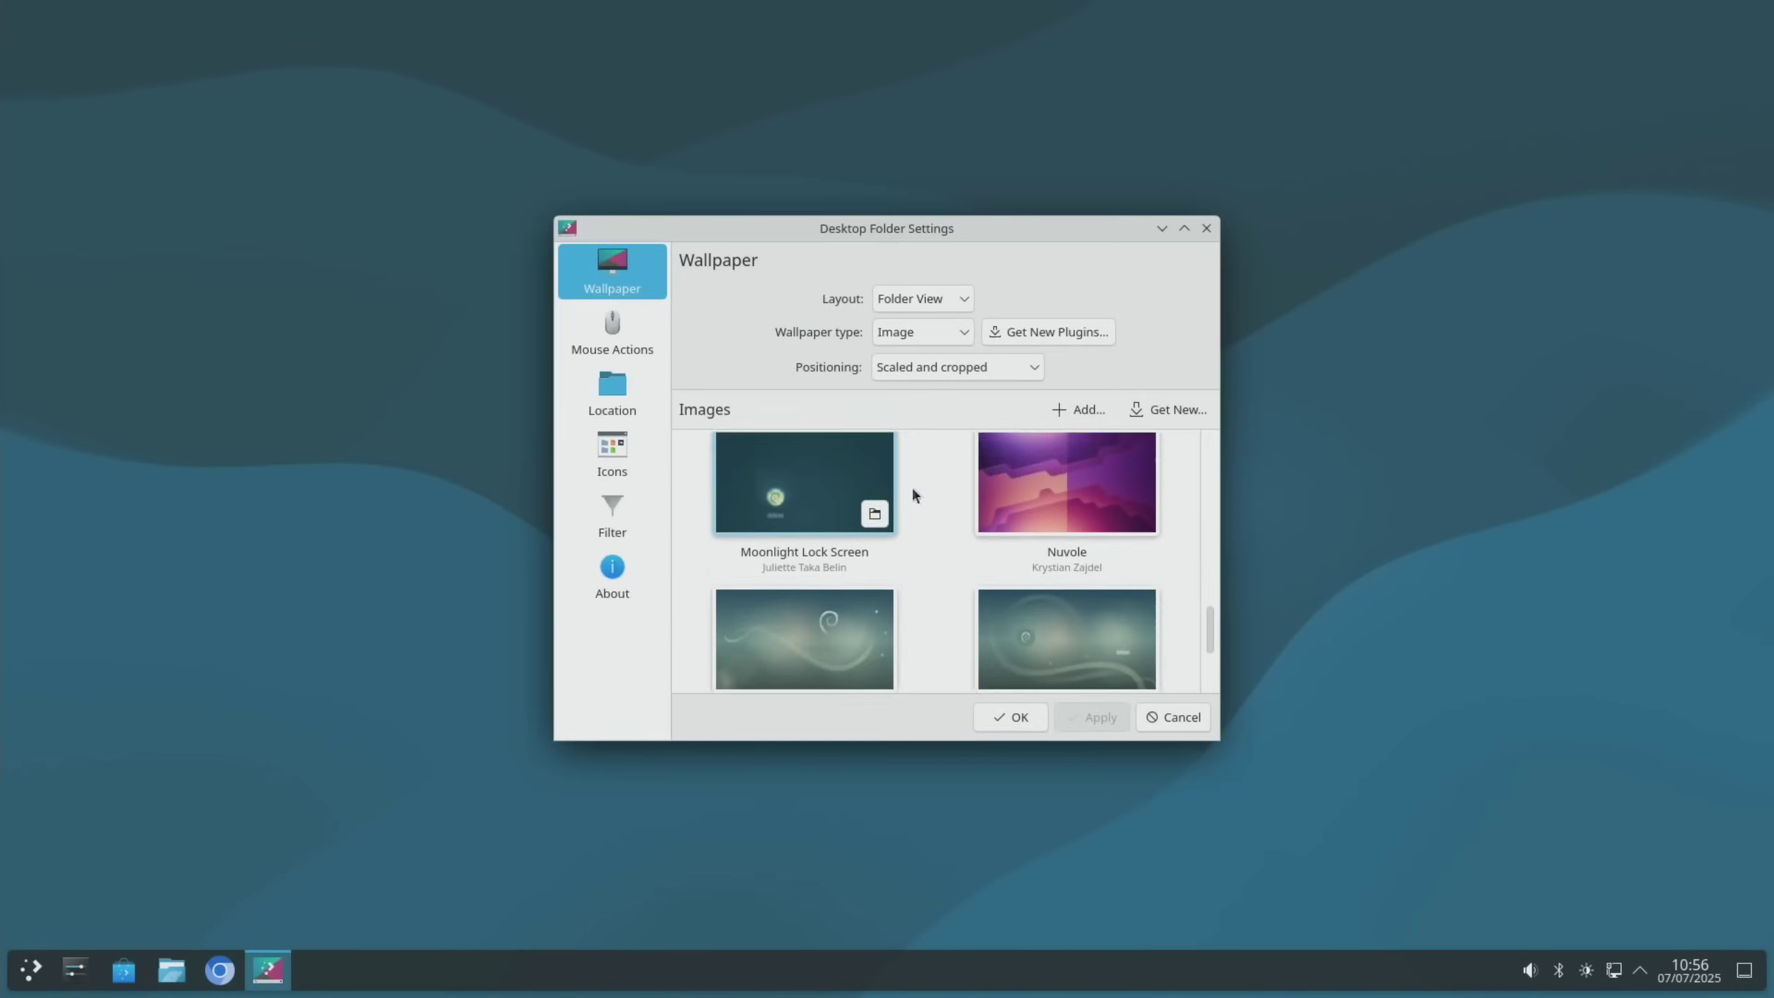
{"action": "left_click", "coordinate": [1058, 498]}
{"action": "left_click", "coordinate": [1094, 717]}
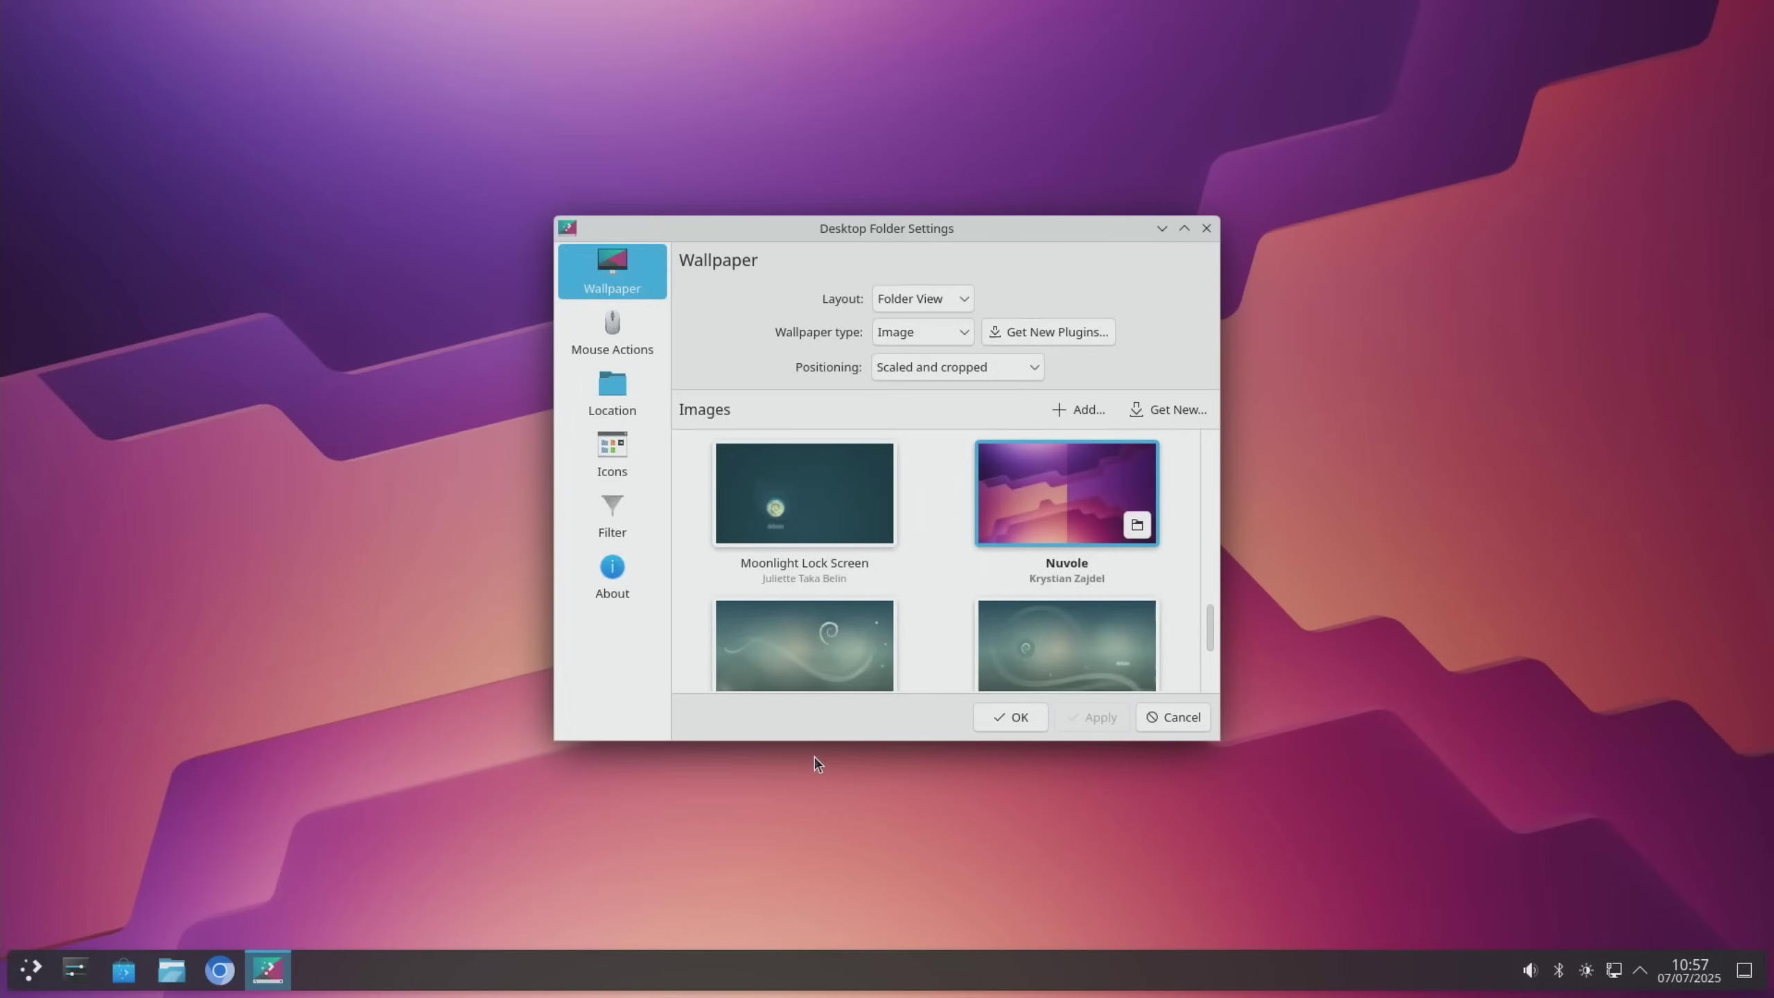
{"action": "left_click", "coordinate": [1009, 717]}
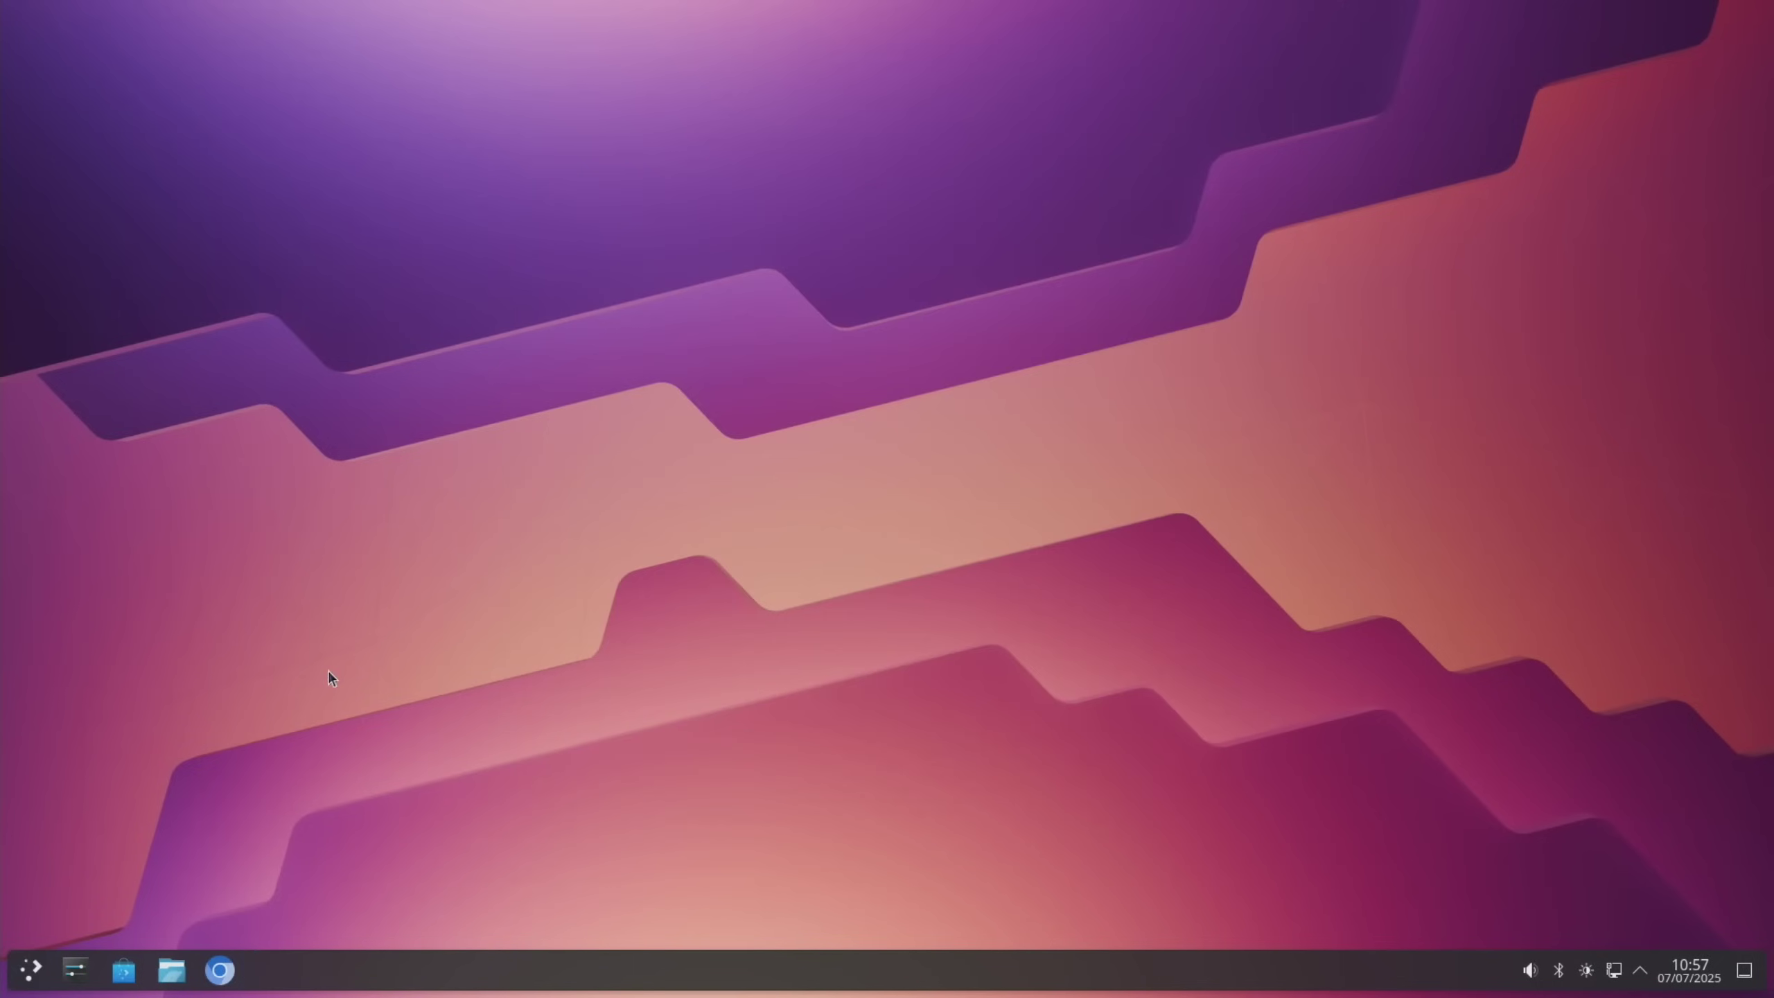
Show the Leave options from the application launcher to end the Plasma session
{"action": "key", "text": "super"}
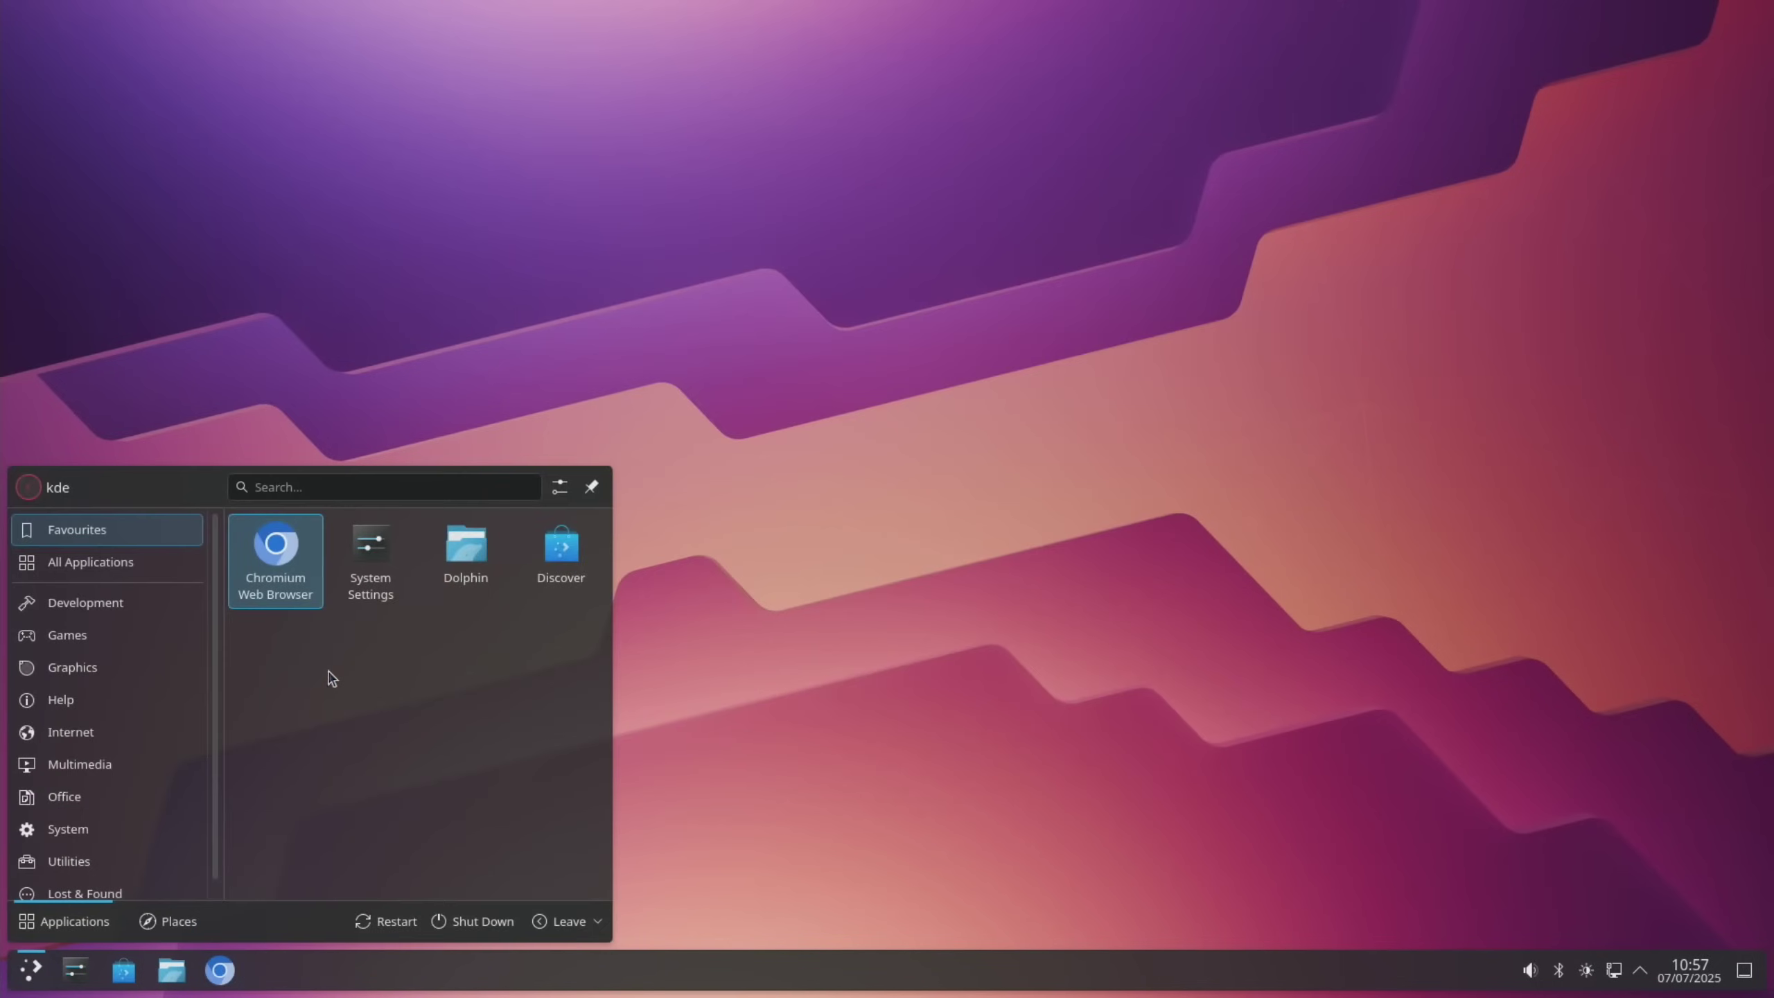
{"action": "key", "text": "super"}
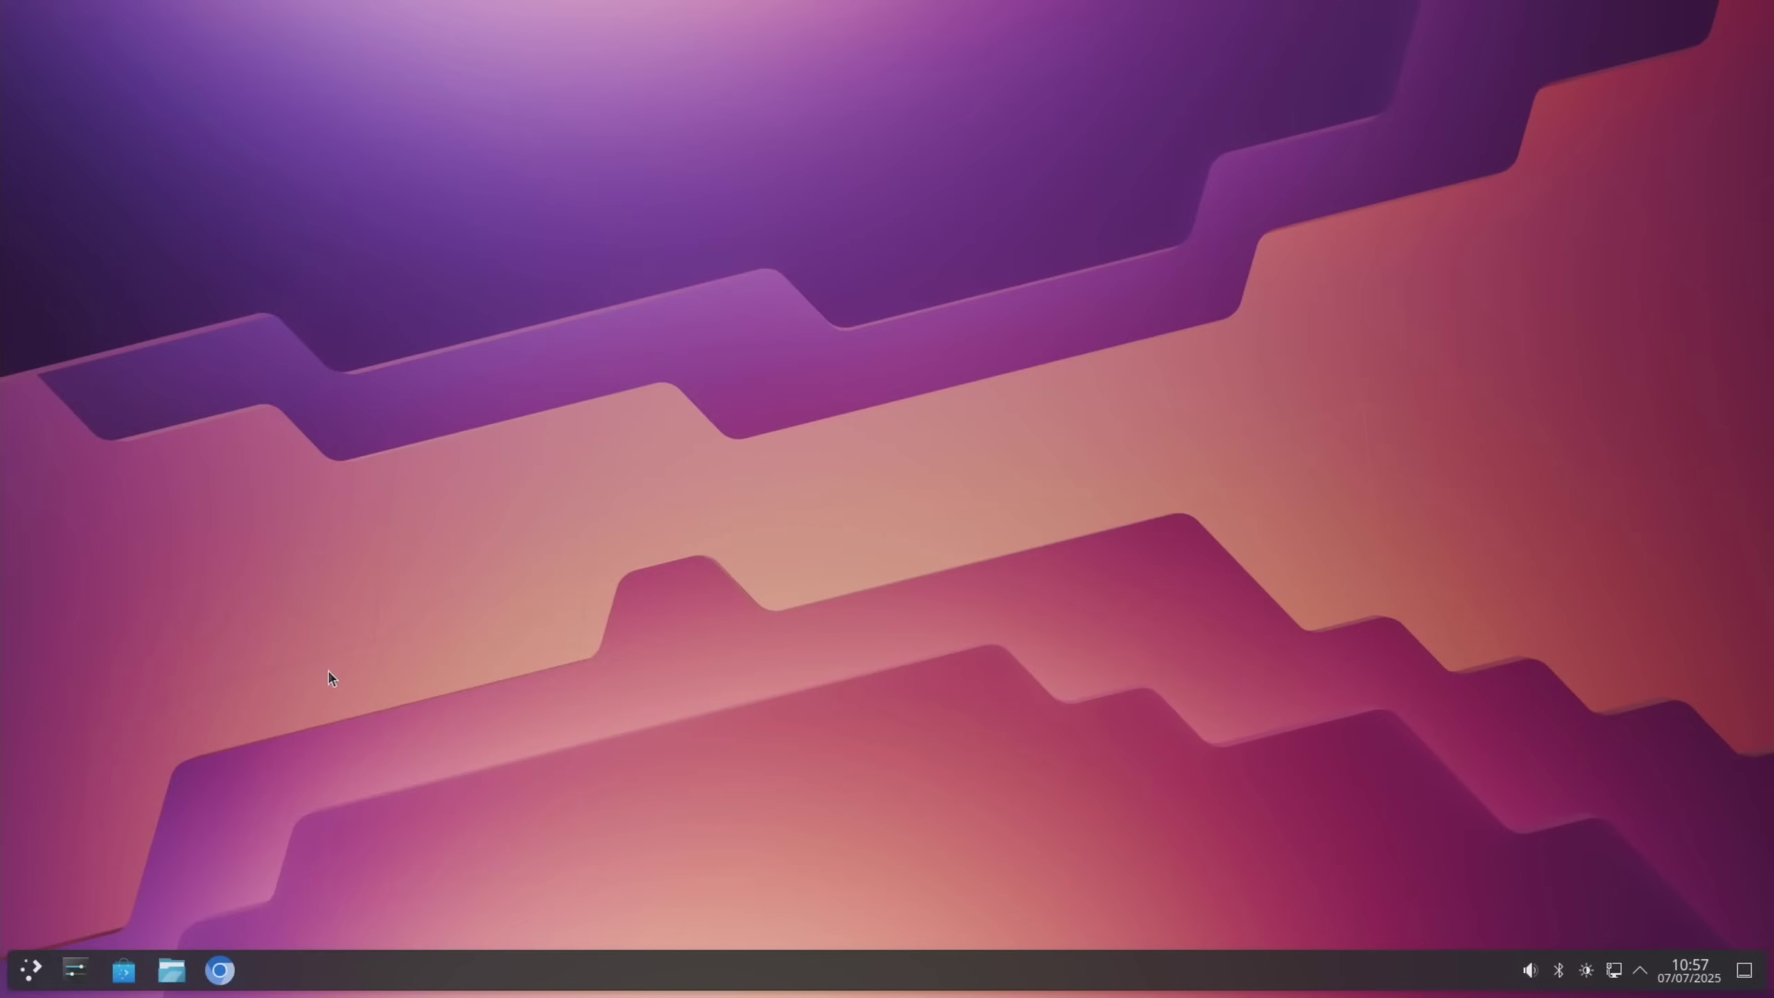
{"action": "key", "text": "super"}
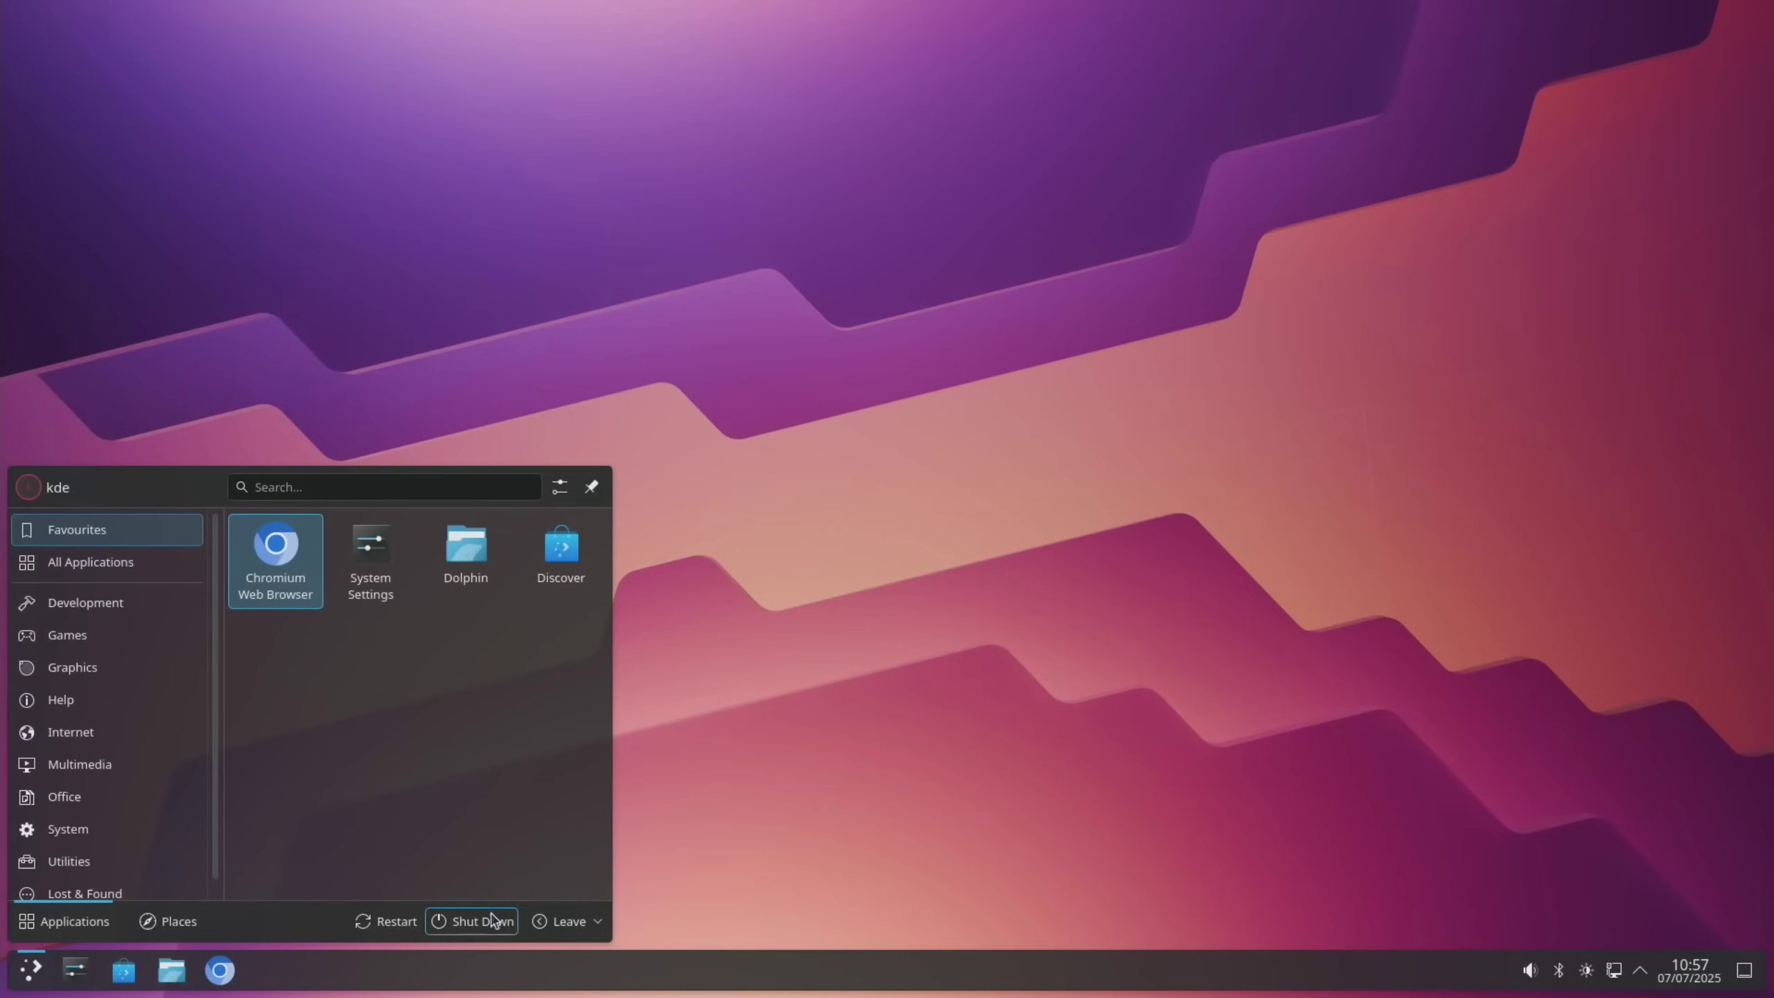
{"action": "left_click", "coordinate": [546, 922]}
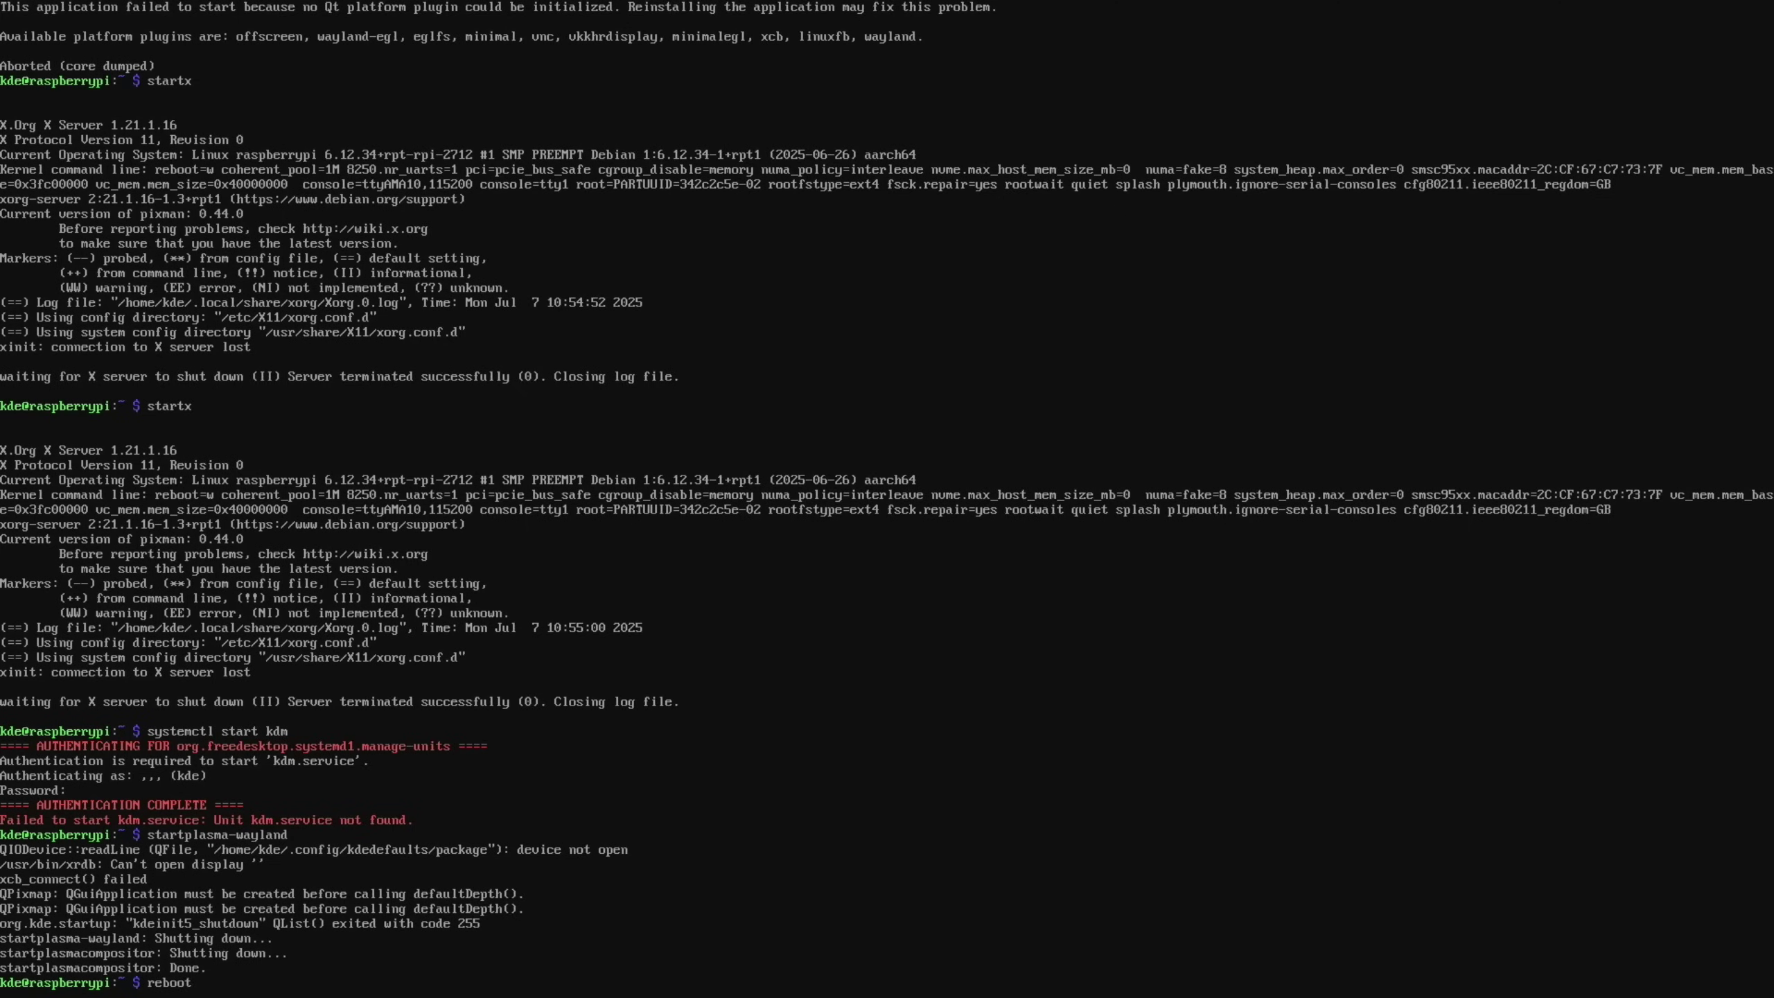
Reboot the Pi from the console, then open and close the Debian application menu
{"action": "key", "text": "Return"}
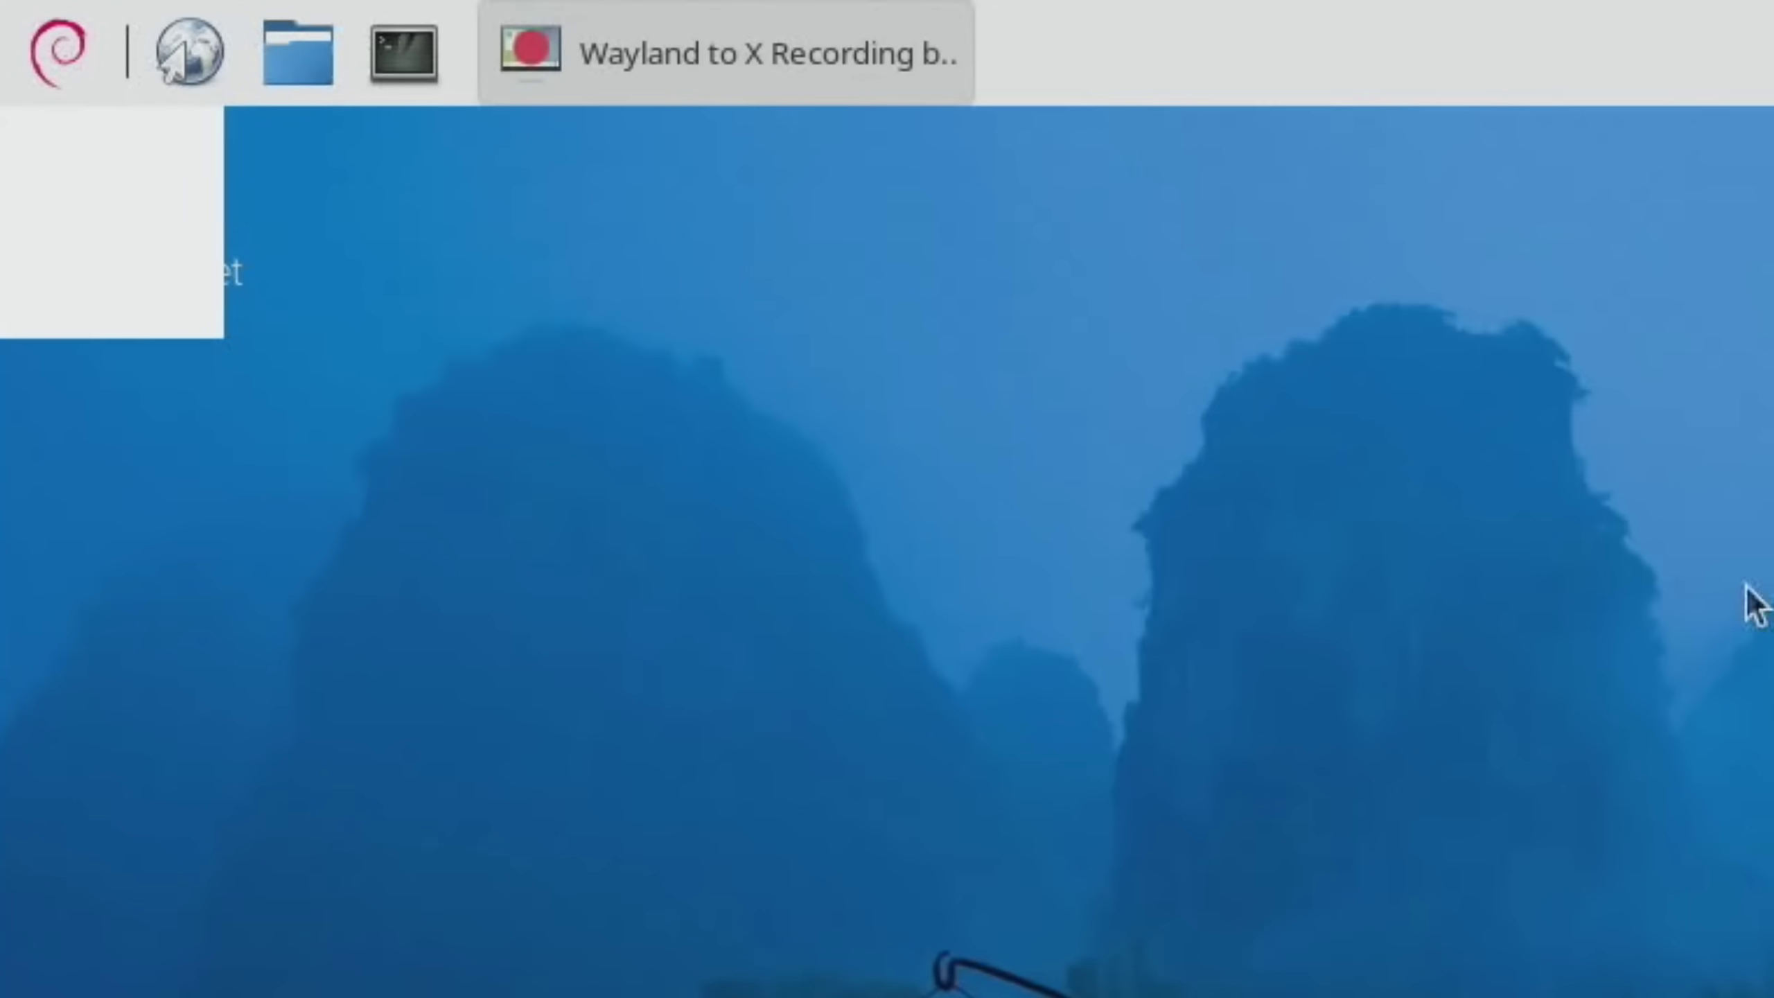
{"action": "left_click", "coordinate": [43, 68]}
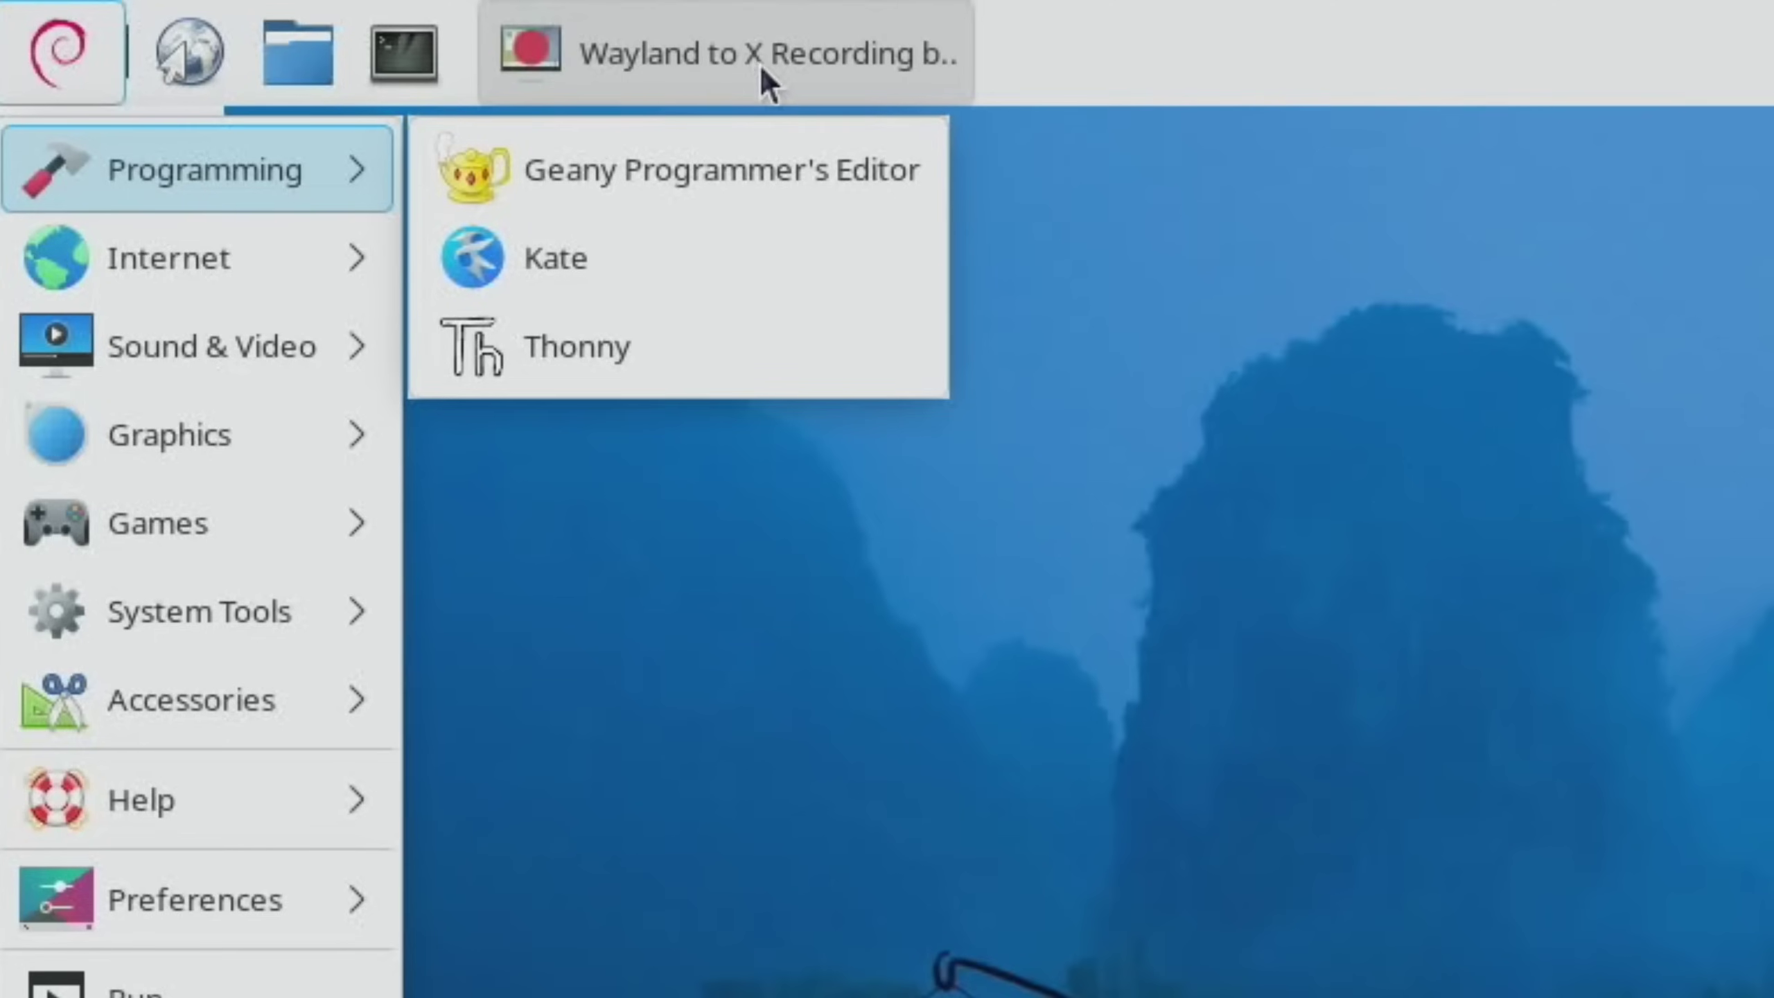
{"action": "left_click", "coordinate": [1474, 230]}
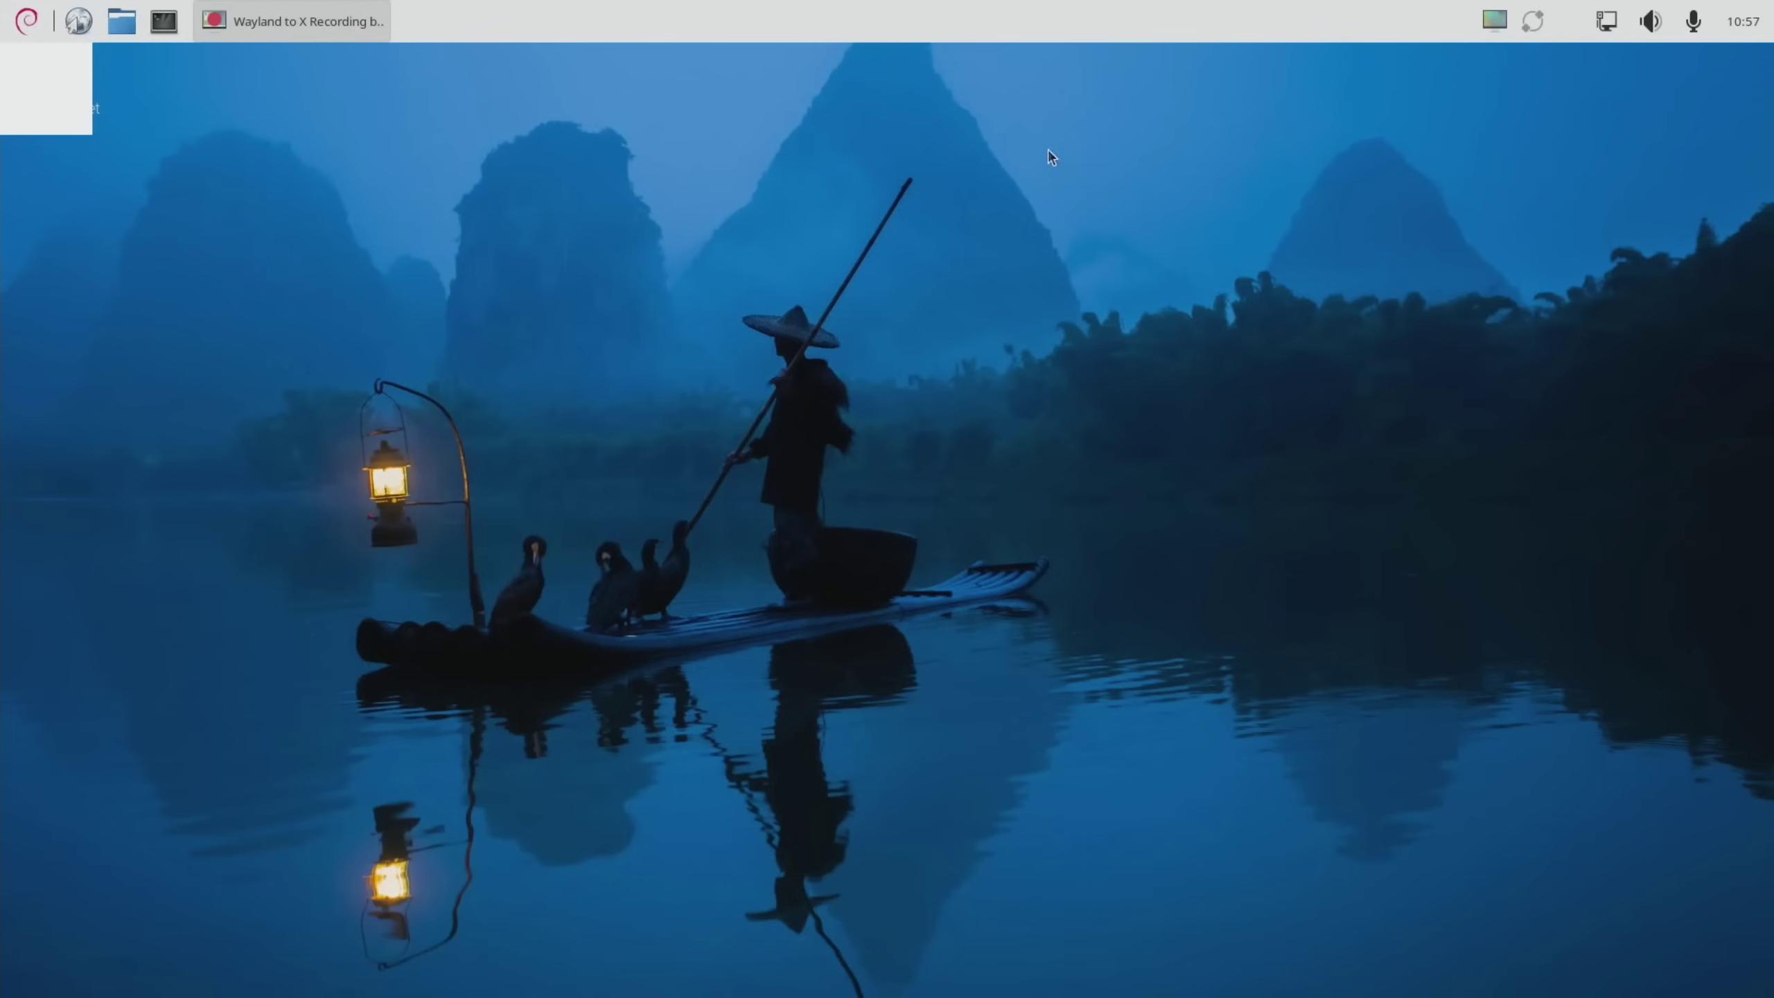
Log out of the desktop via Shutdown options and switch to the tty4 console
{"action": "left_click", "coordinate": [26, 21]}
{"action": "left_click", "coordinate": [81, 428]}
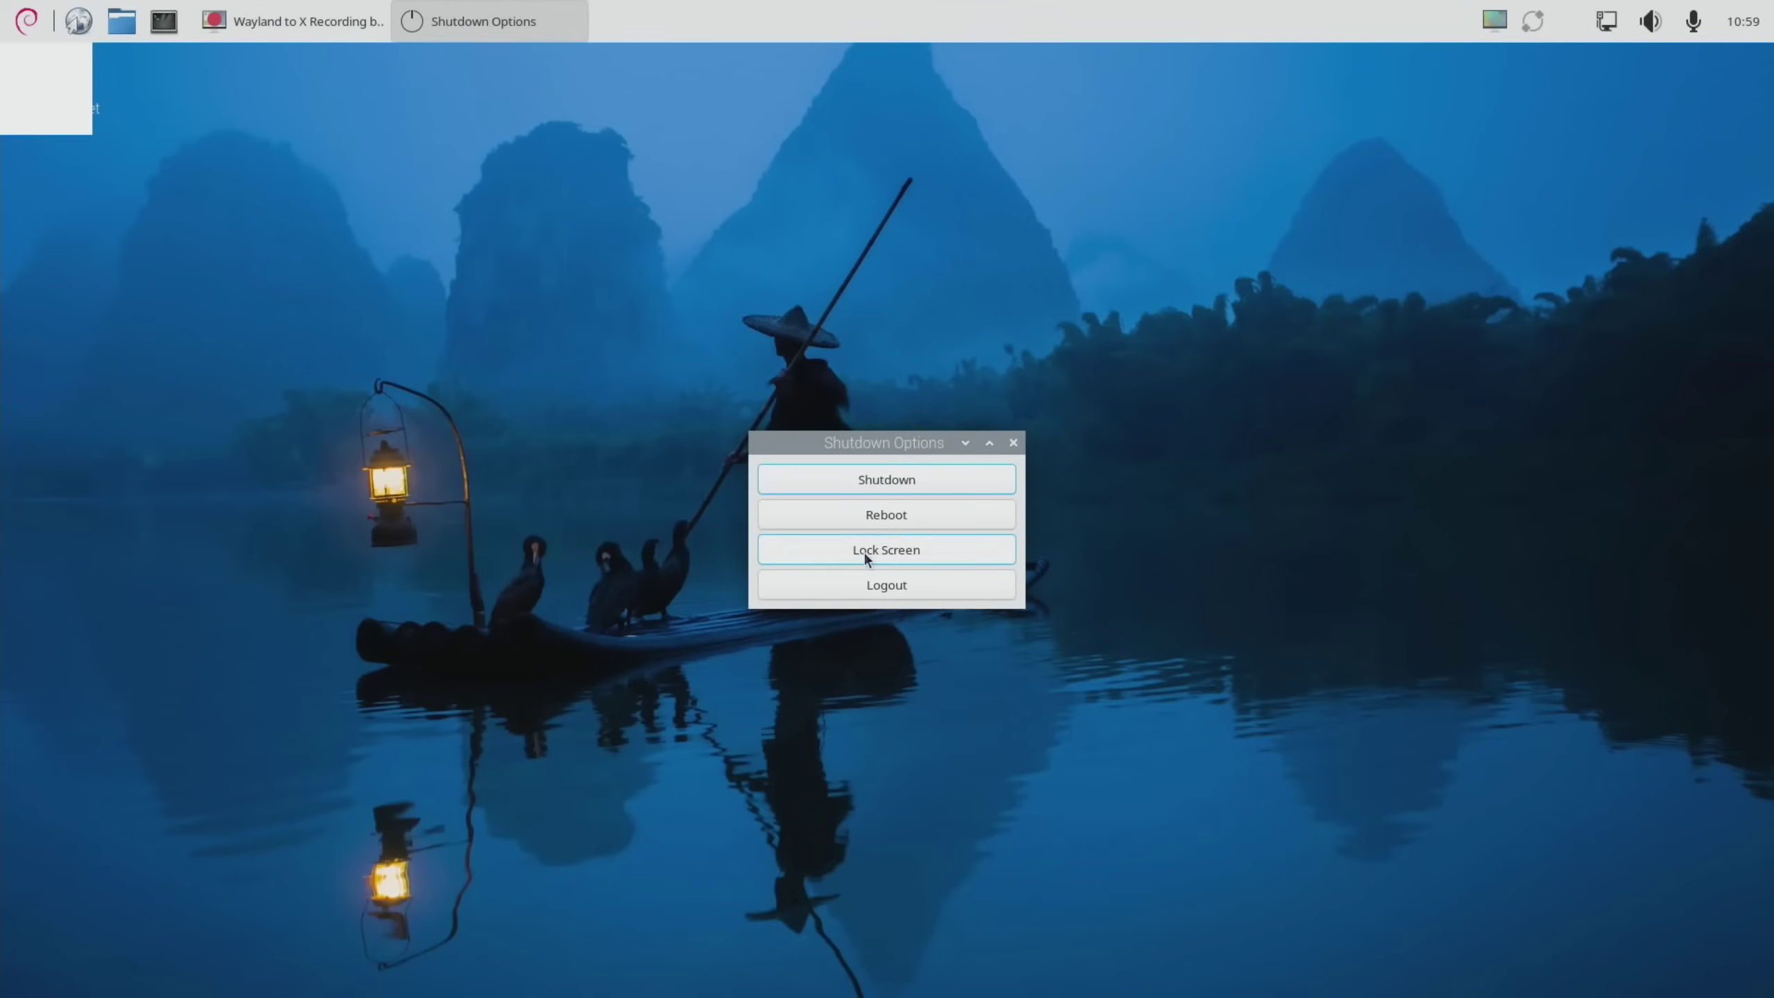
{"action": "left_click", "coordinate": [873, 585]}
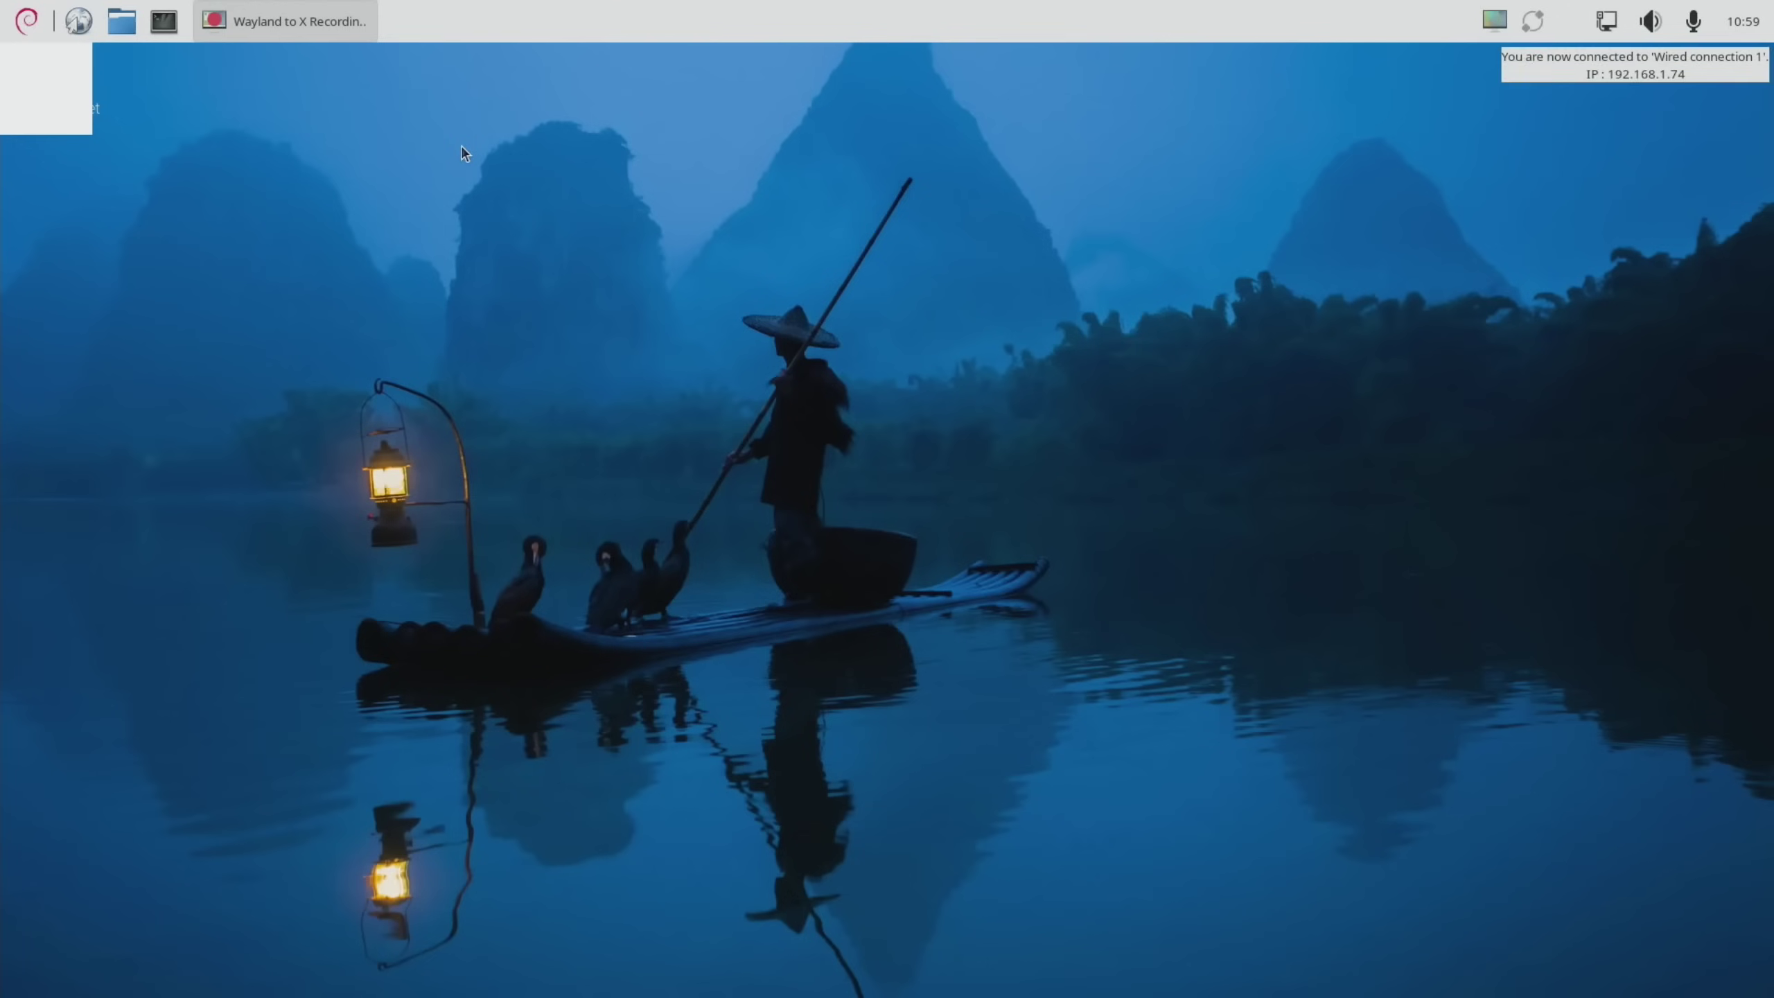
{"action": "key", "text": "ctrl+alt+F4"}
Finish the console login and start Plasma with startplasma-wayland
{"action": "key", "text": "Return"}
{"action": "key", "text": "Return"}
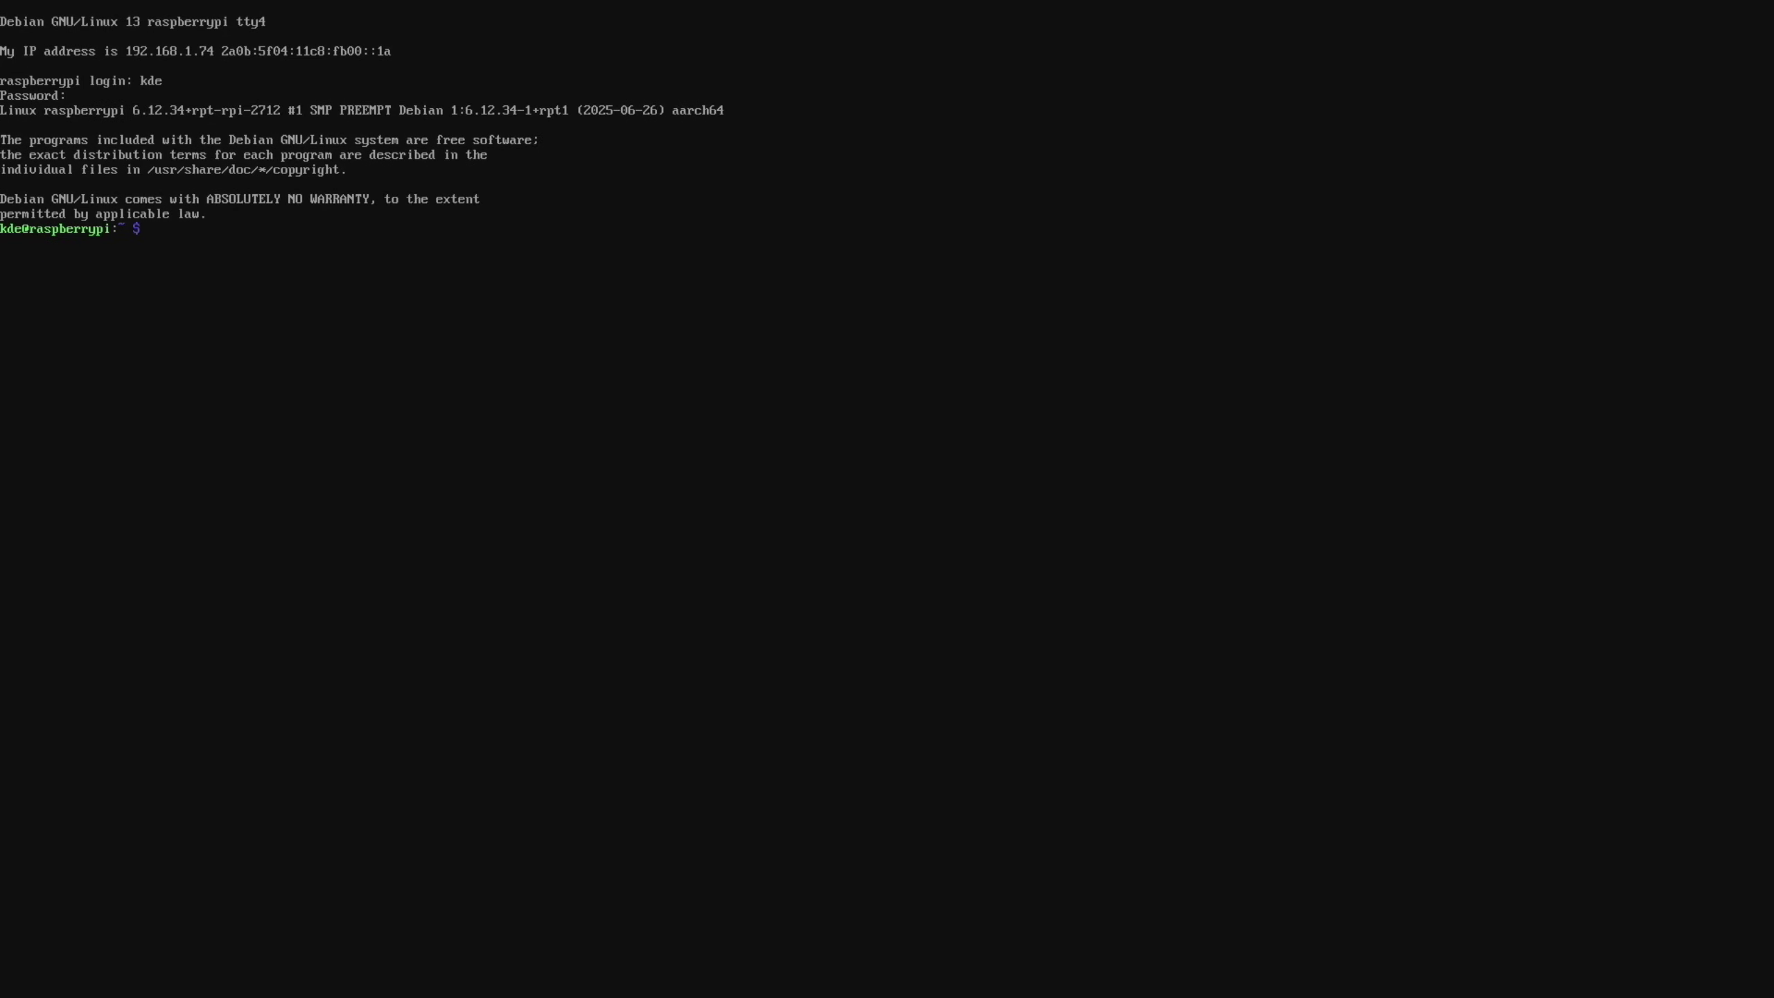
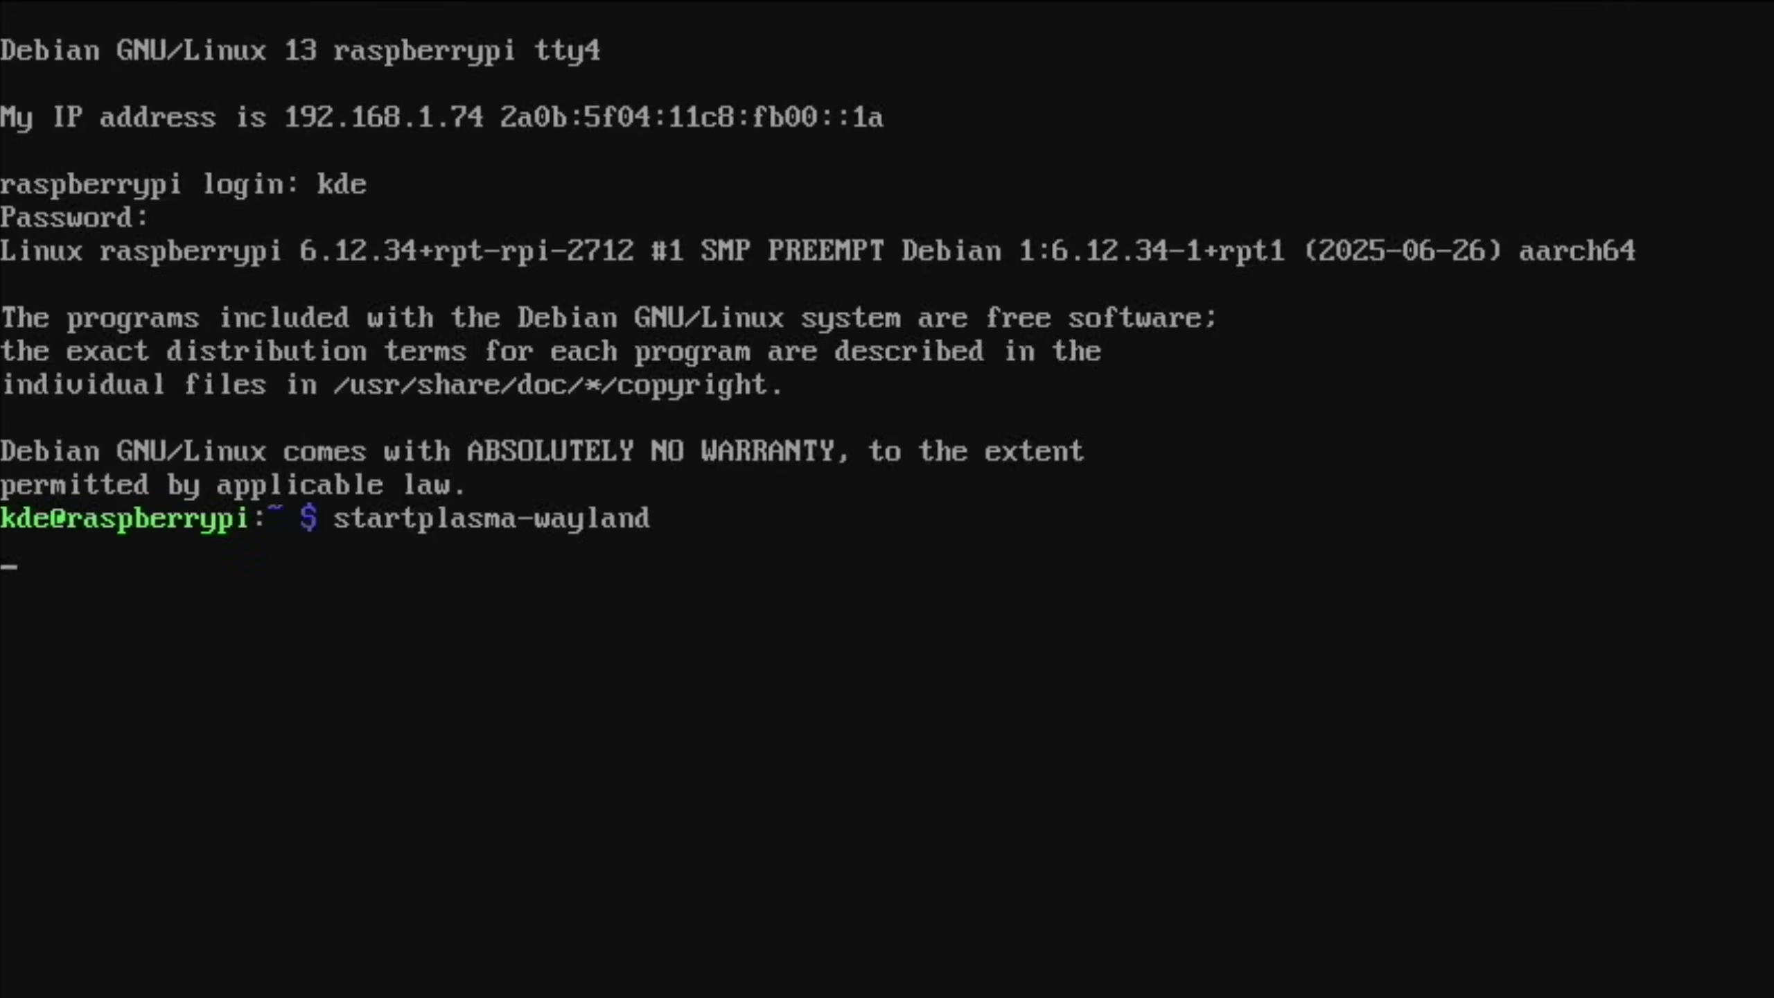
{"action": "key", "text": "Return"}
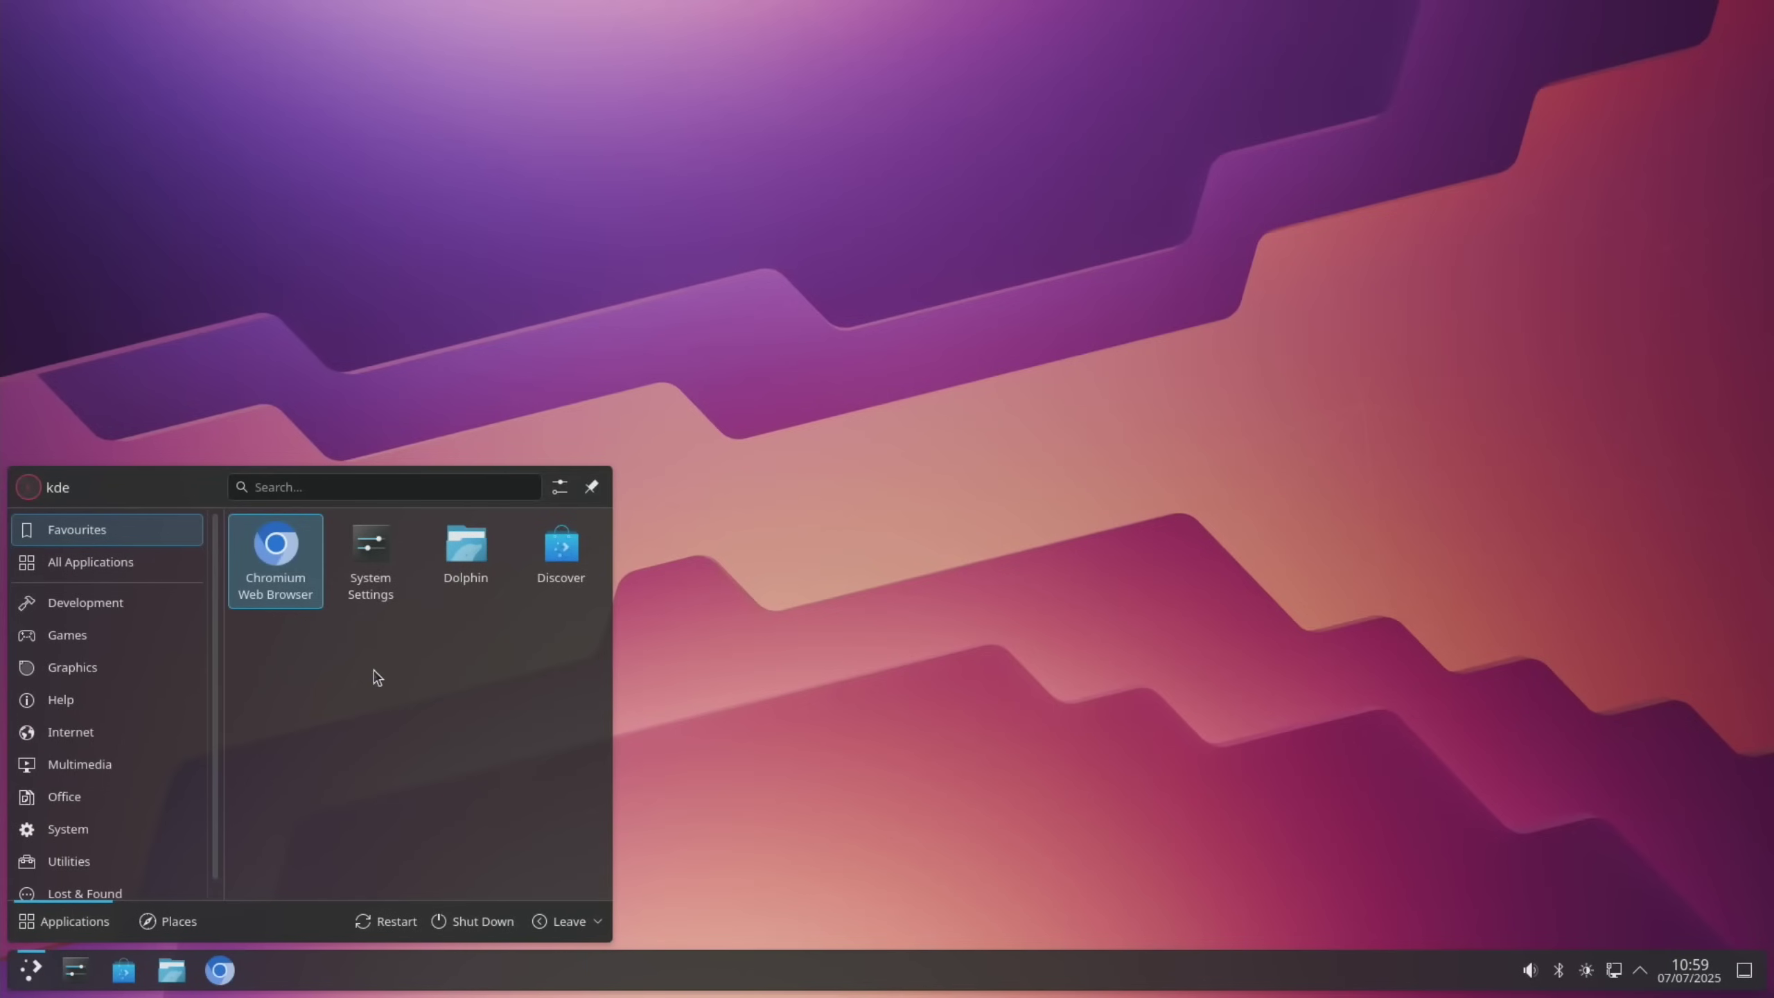
Open Global Theme settings from a 'theme' search and glance at downloadable themes
{"action": "type", "text": "theme"}
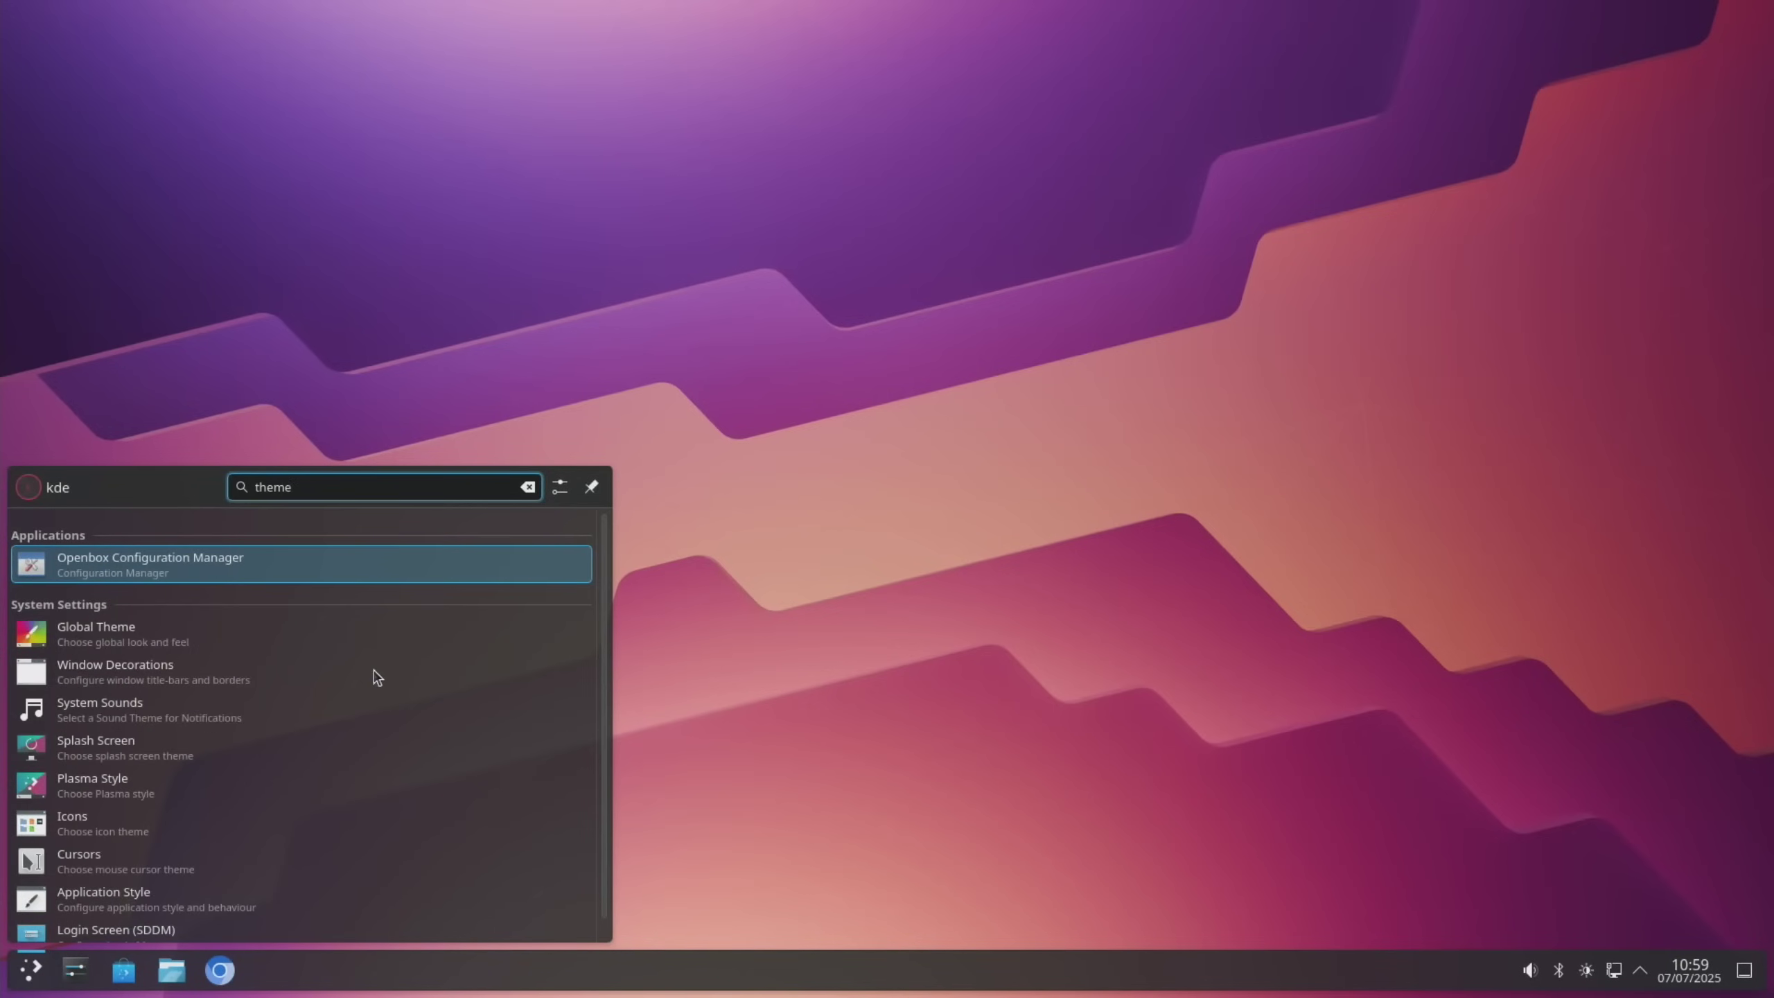
{"action": "left_click", "coordinate": [271, 639]}
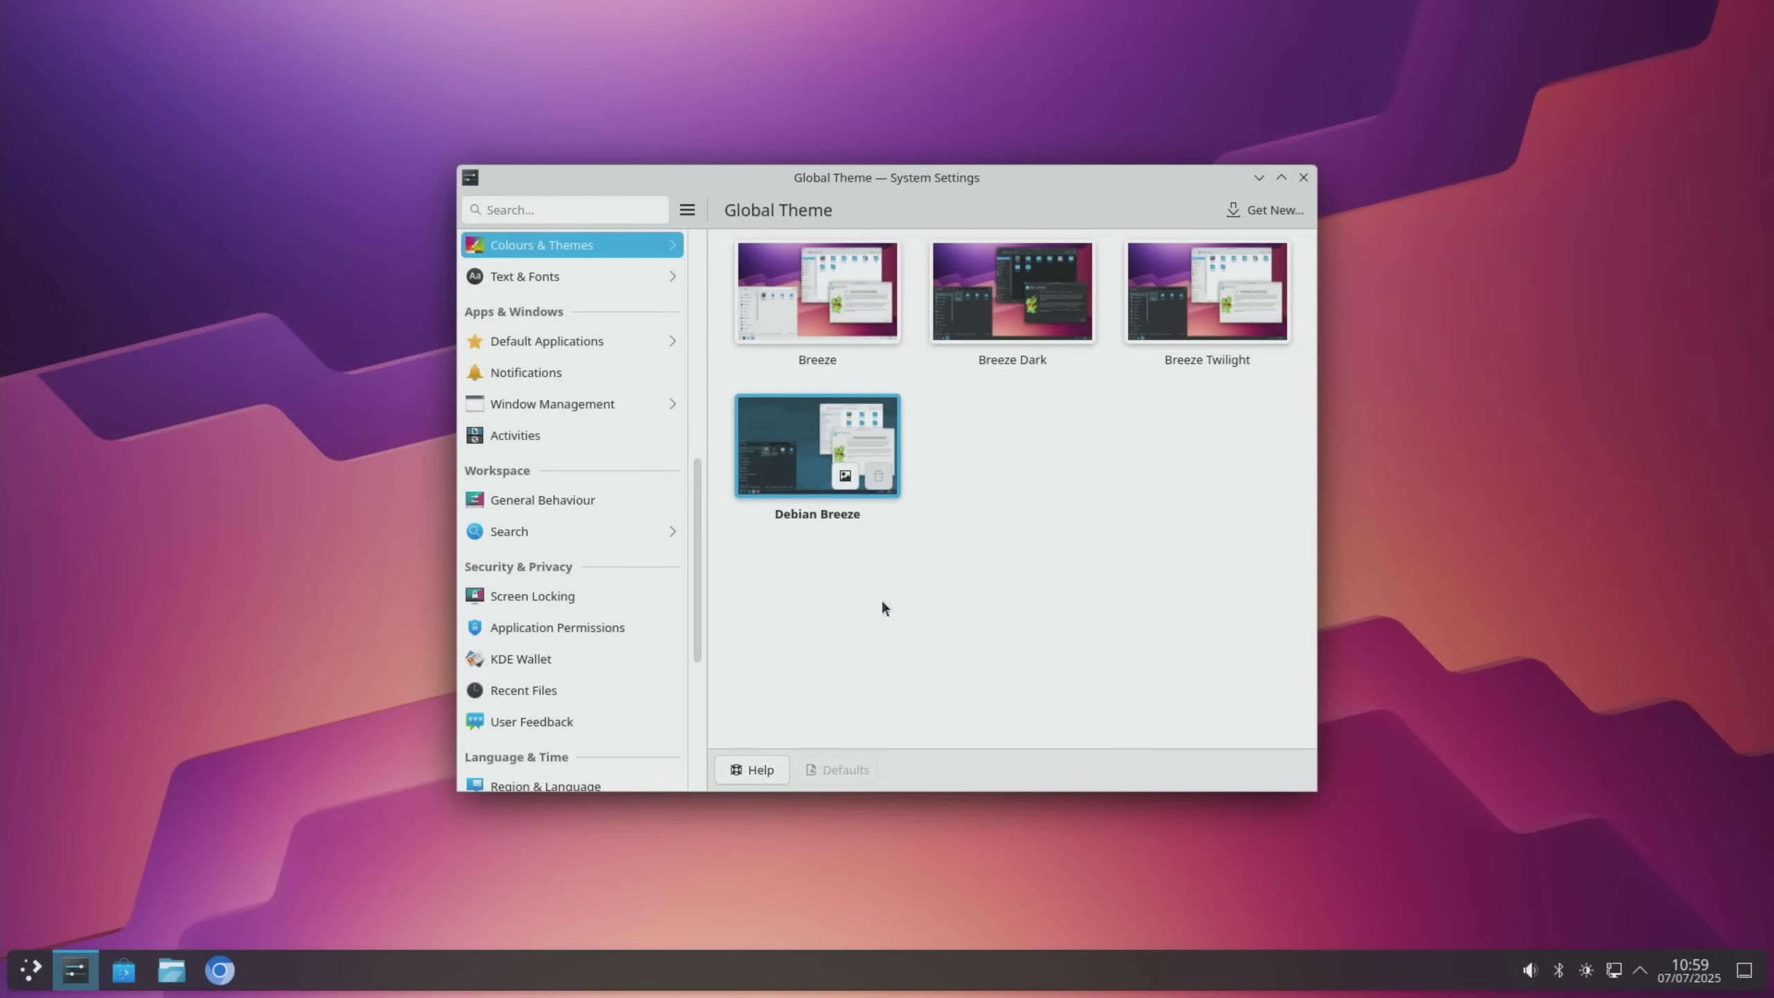
{"action": "left_click", "coordinate": [1257, 210]}
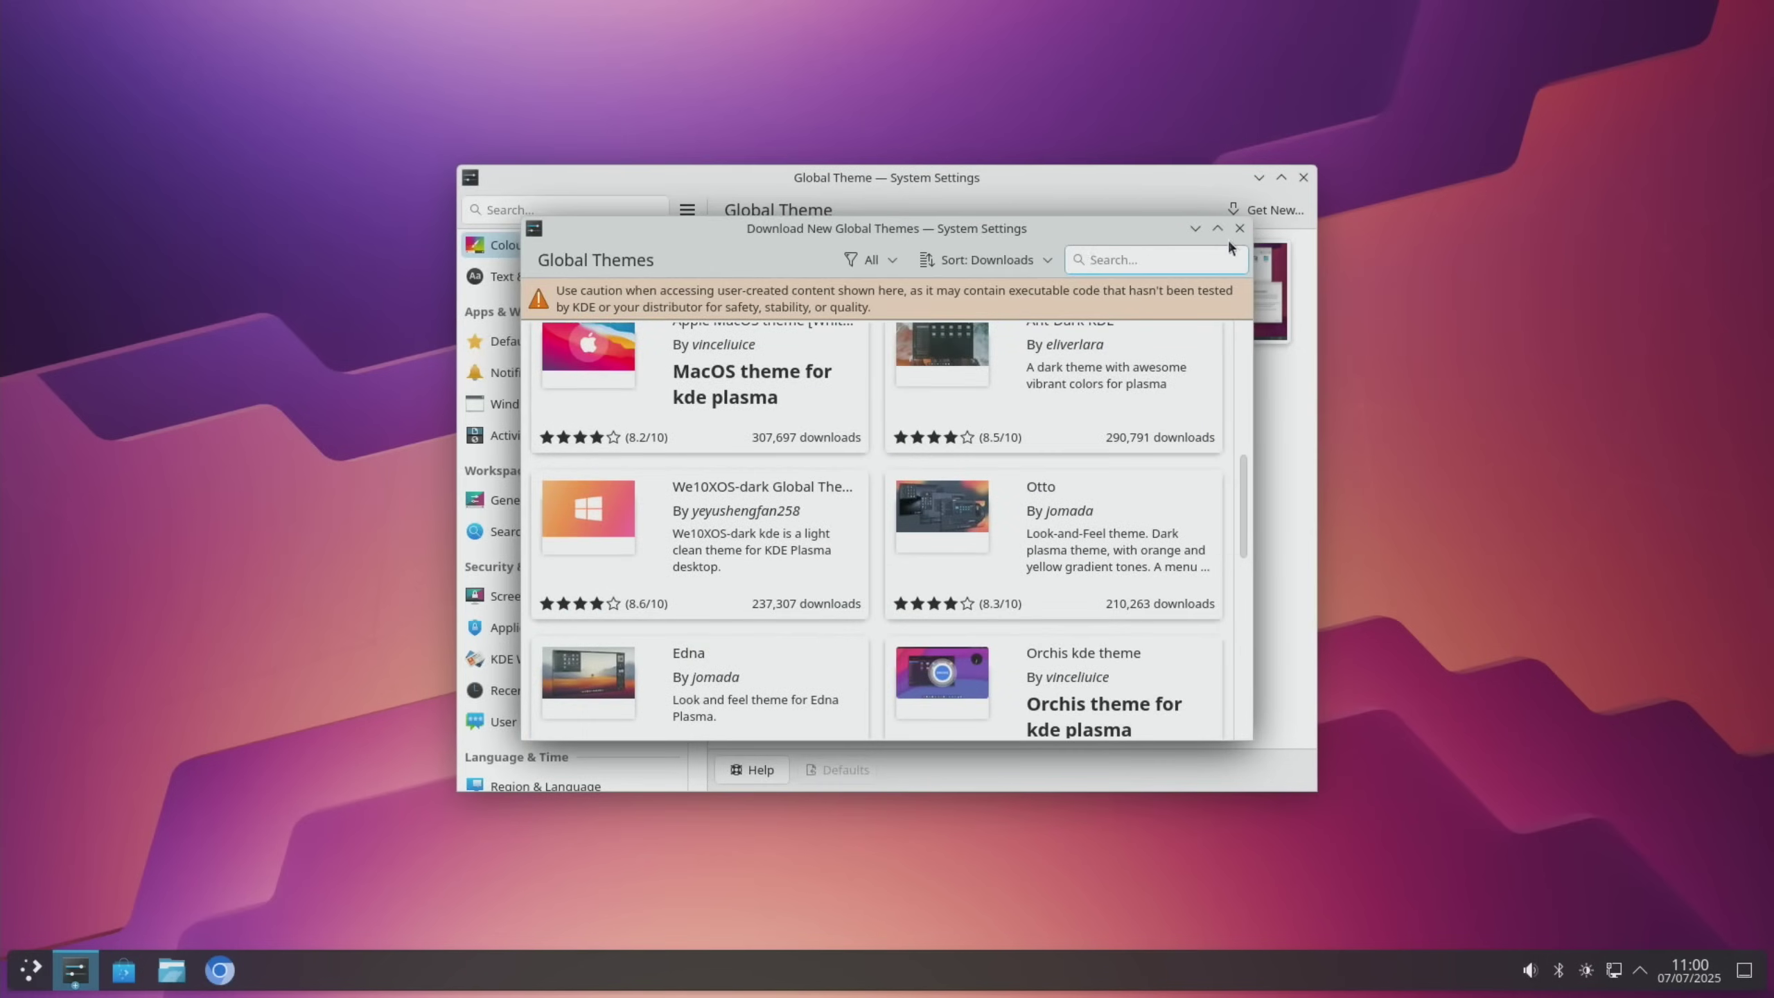
{"action": "left_click", "coordinate": [1240, 228]}
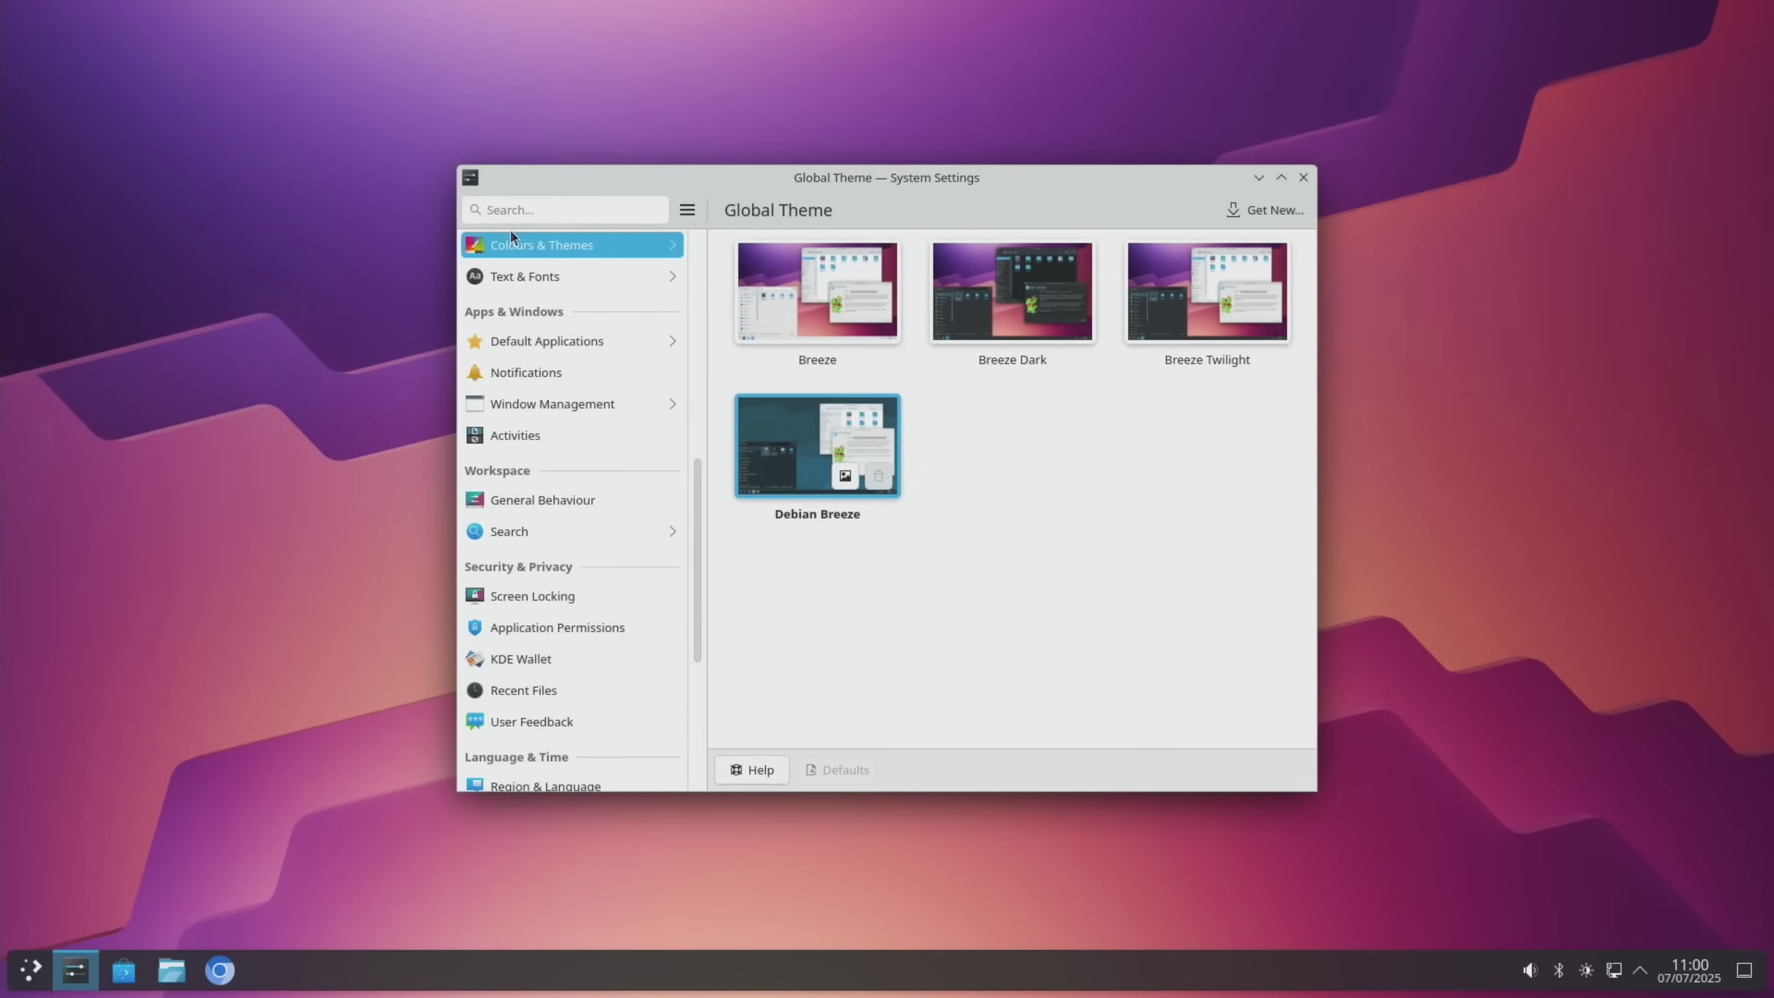
Search System Settings for 'icons' and open the Icons page
{"action": "left_click", "coordinate": [527, 211]}
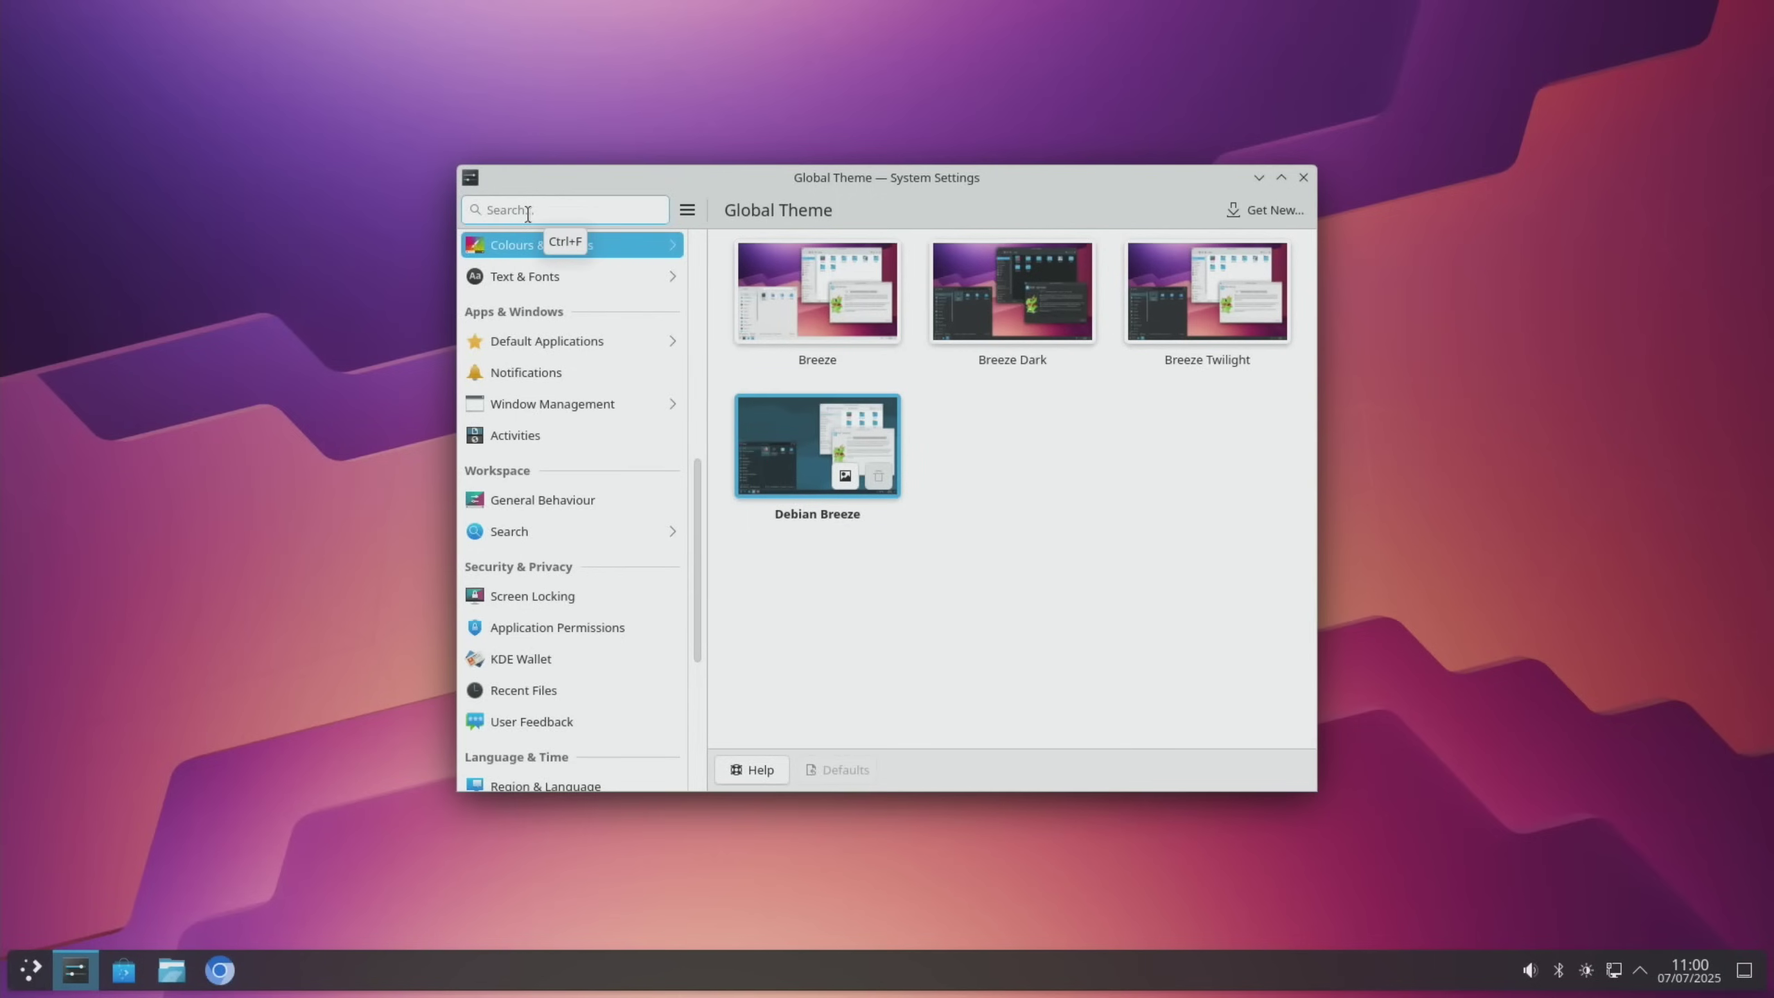
{"action": "type", "text": "icons"}
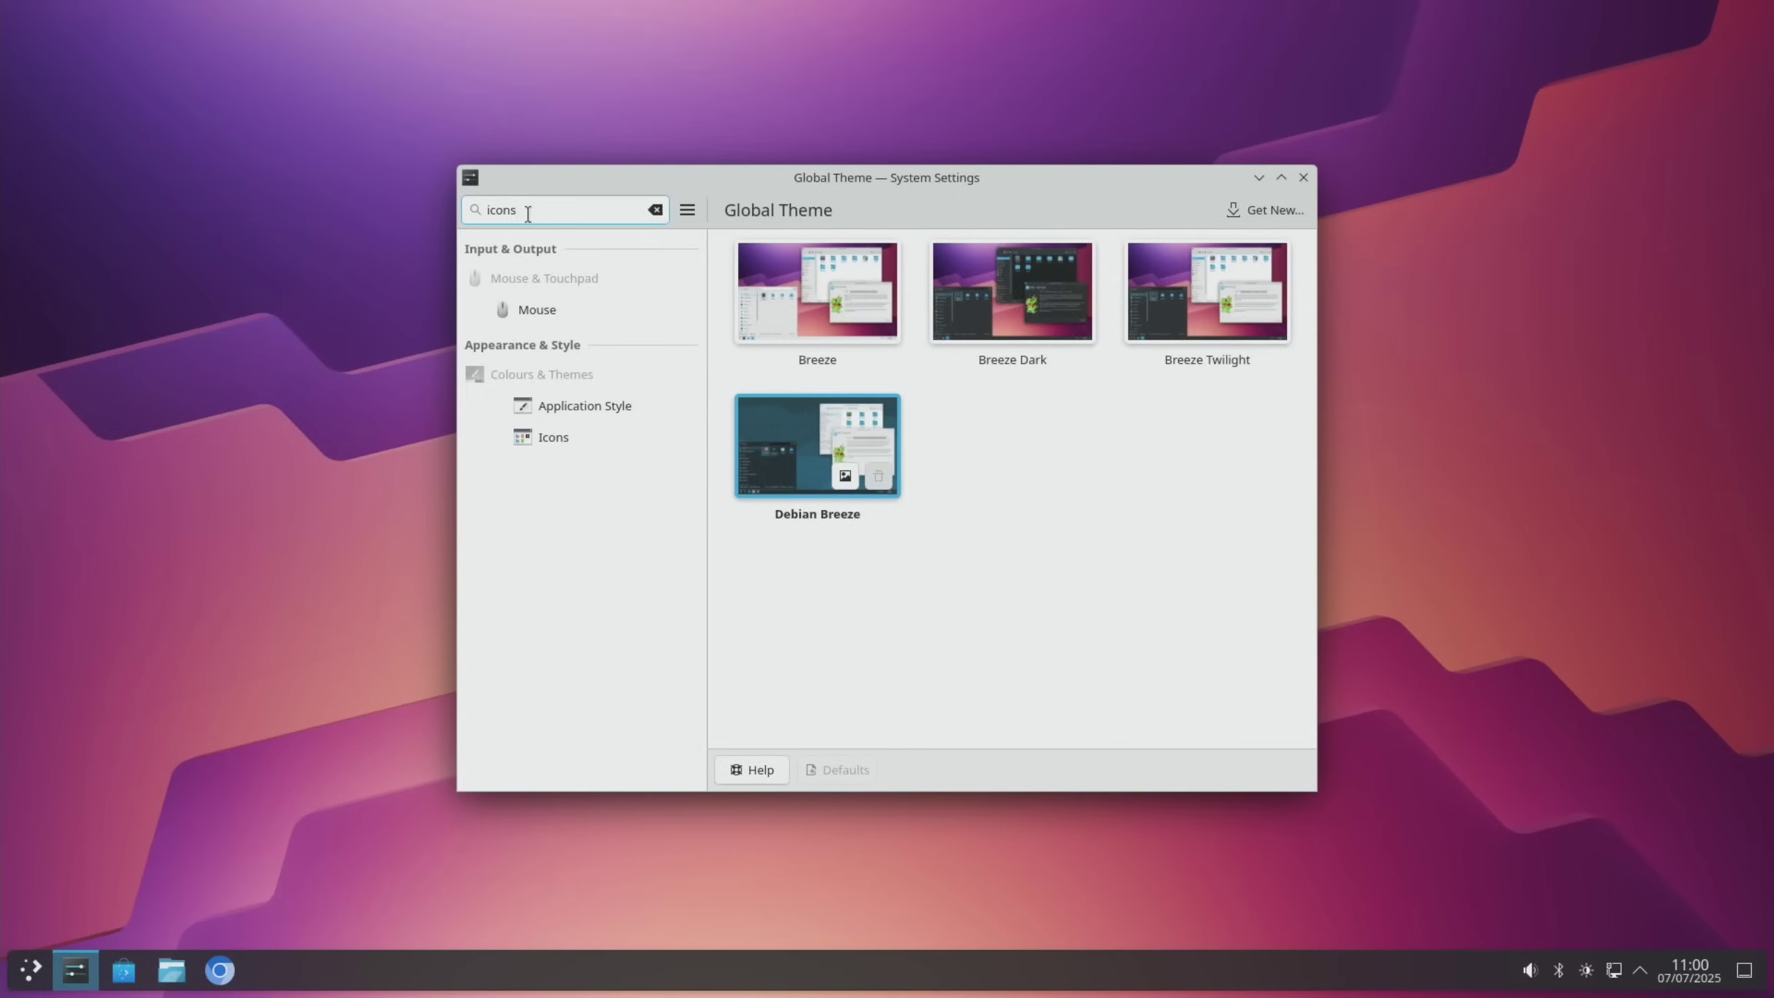
{"action": "left_click", "coordinate": [553, 437]}
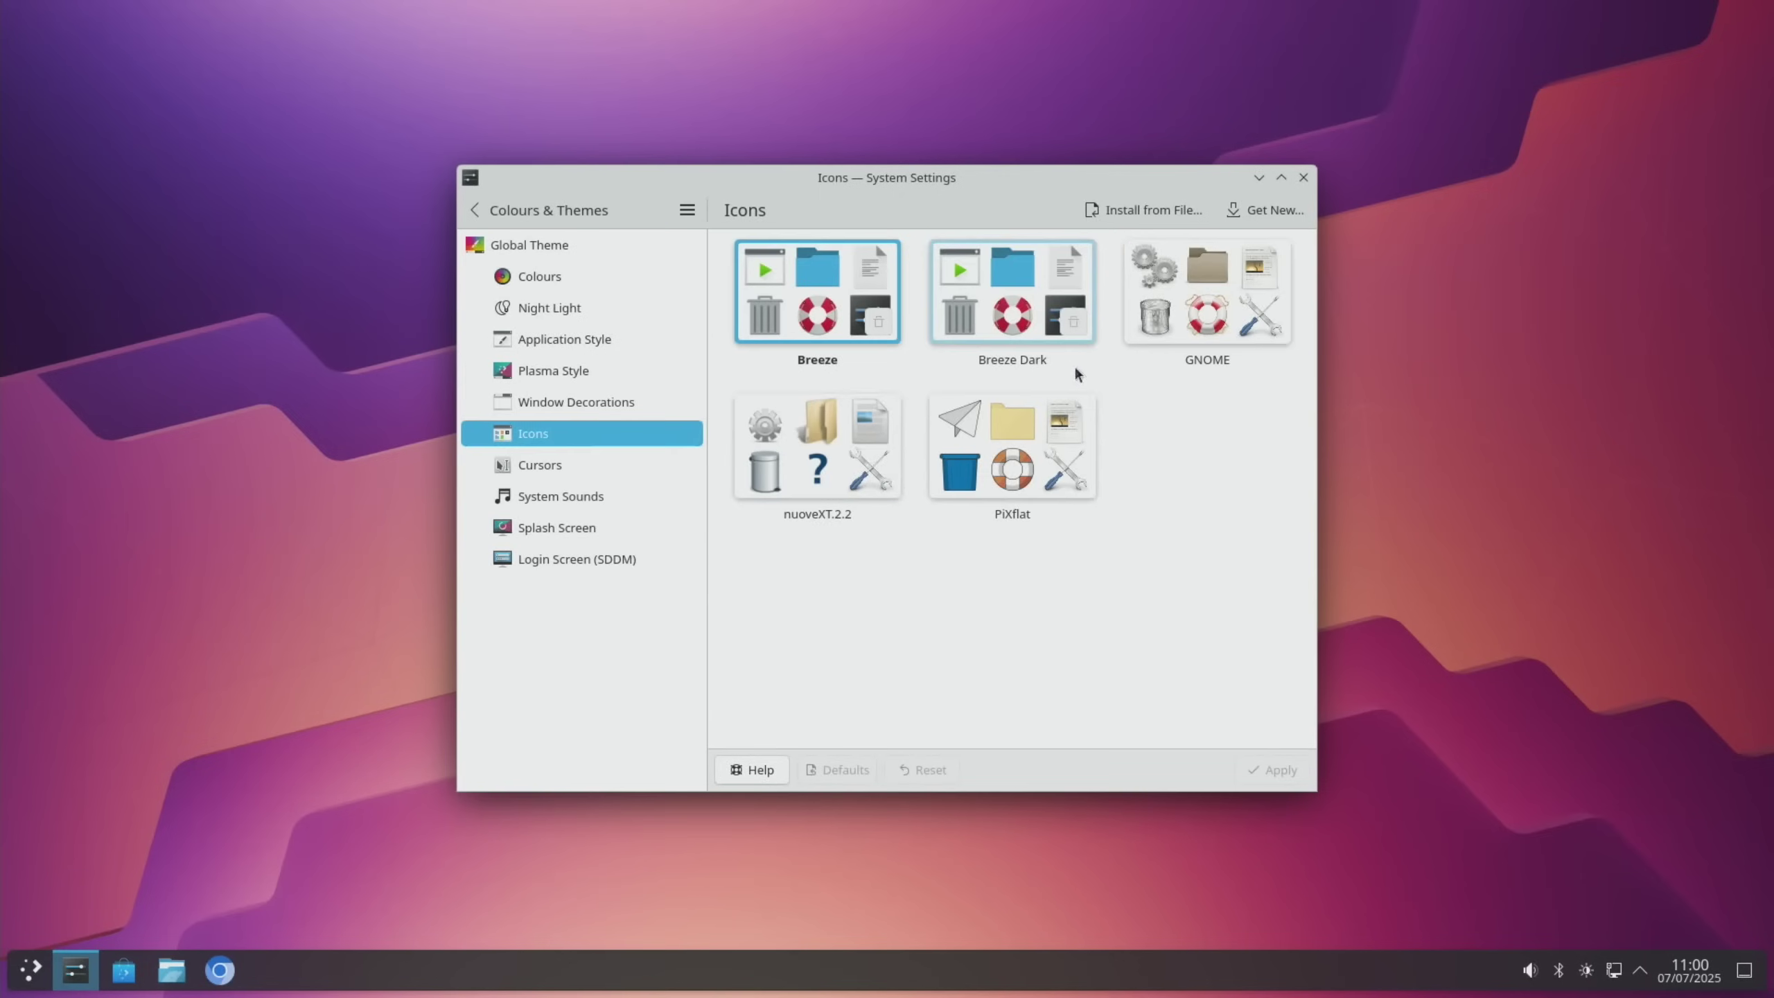
Browse the downloadable icon themes and install the McMojave-circle-grey variant
{"action": "left_click", "coordinate": [1275, 212]}
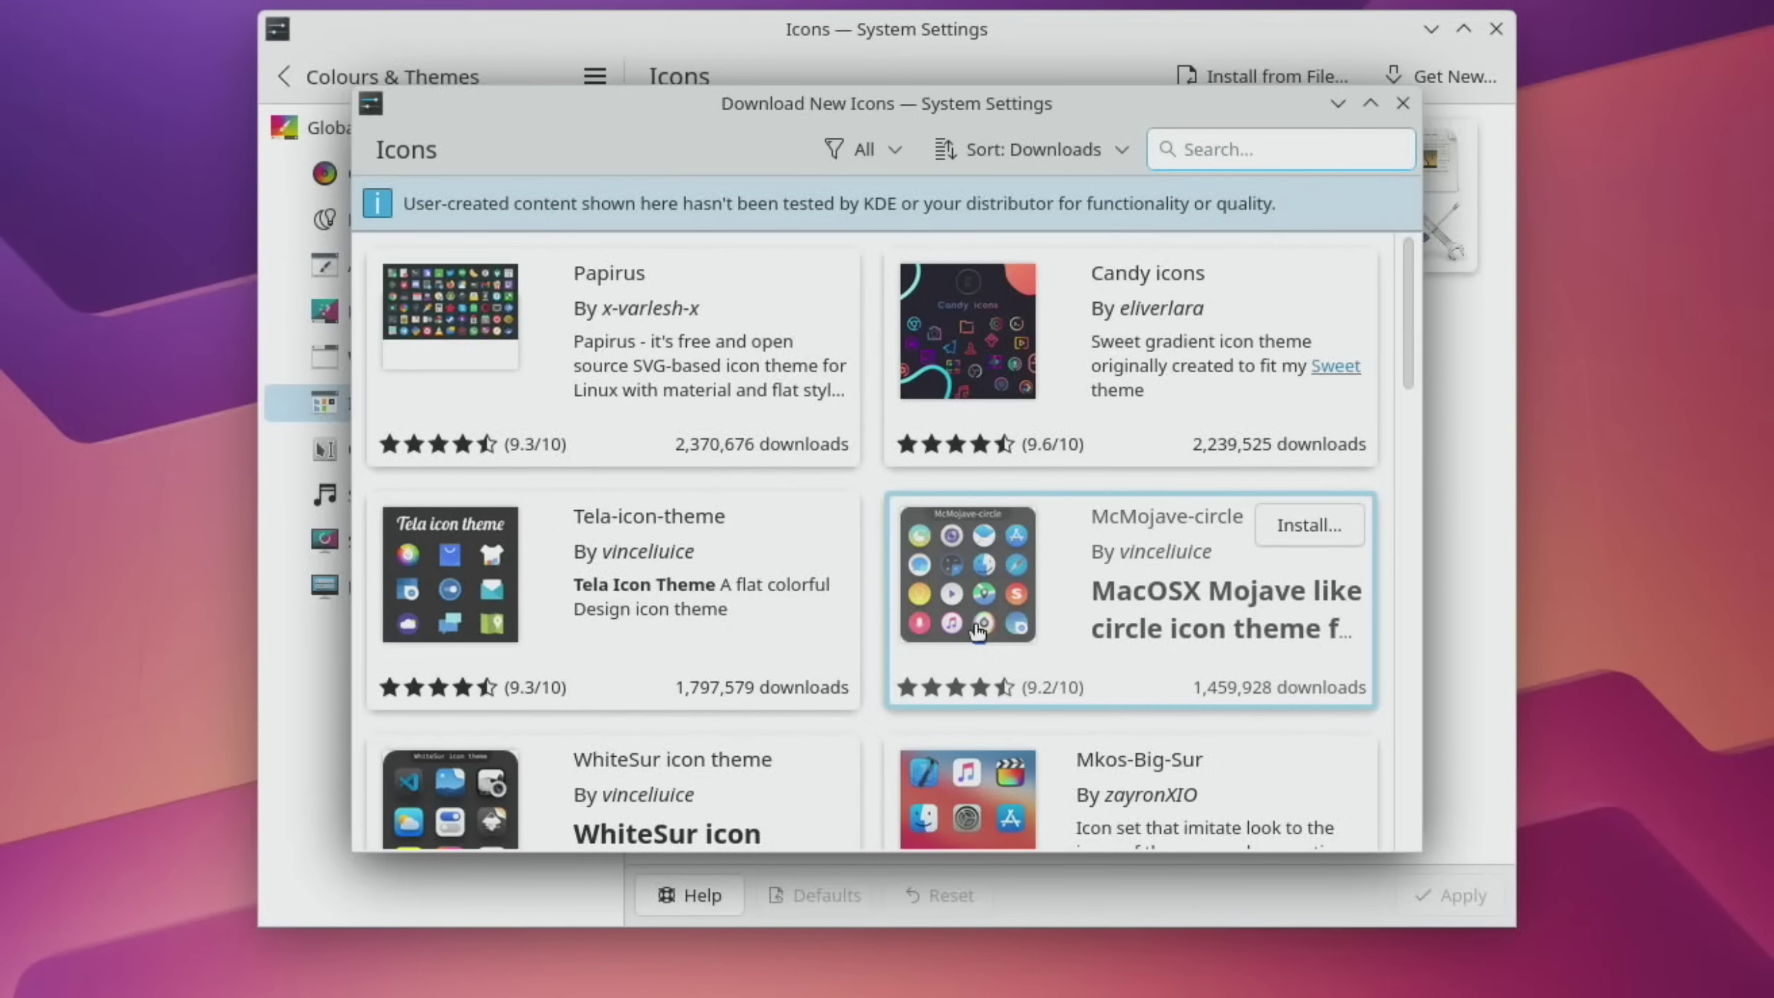
{"action": "scroll", "coordinate": [1047, 593], "scroll_direction": "down", "scroll_amount": 1}
{"action": "scroll", "coordinate": [980, 498], "scroll_direction": "down", "scroll_amount": 2}
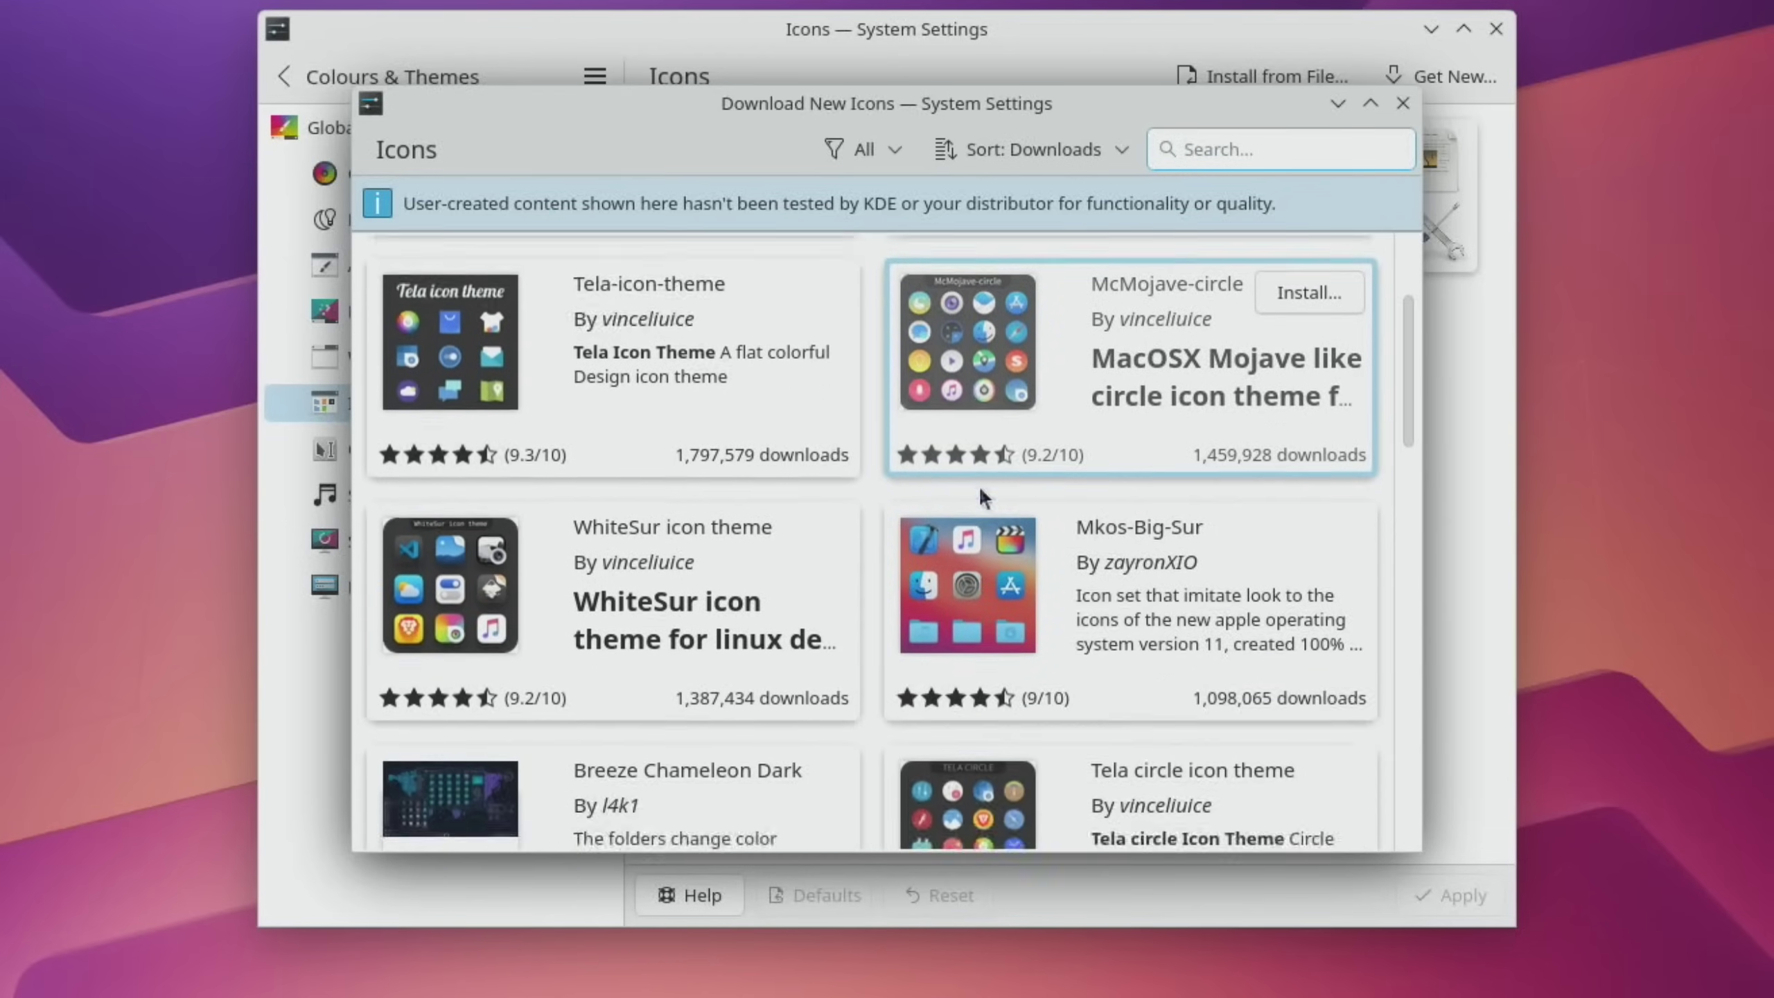
{"action": "scroll", "coordinate": [980, 497], "scroll_direction": "down", "scroll_amount": 10}
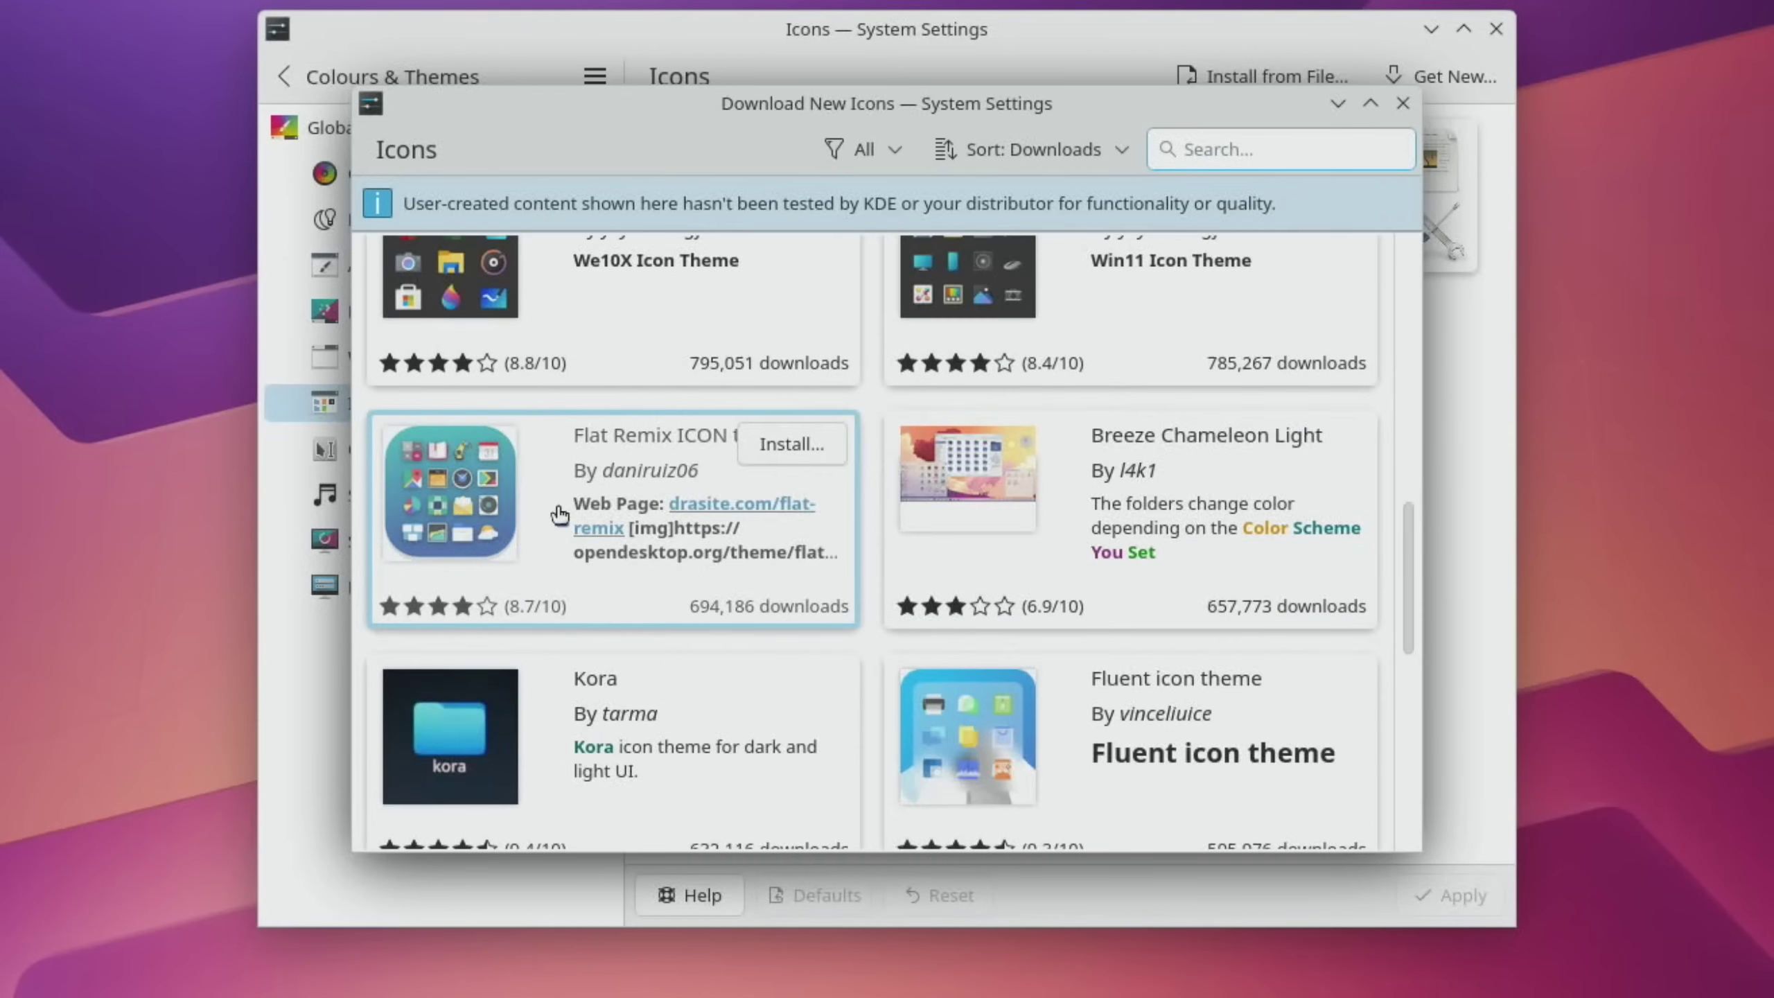
{"action": "scroll", "coordinate": [558, 514], "scroll_direction": "down", "scroll_amount": 9}
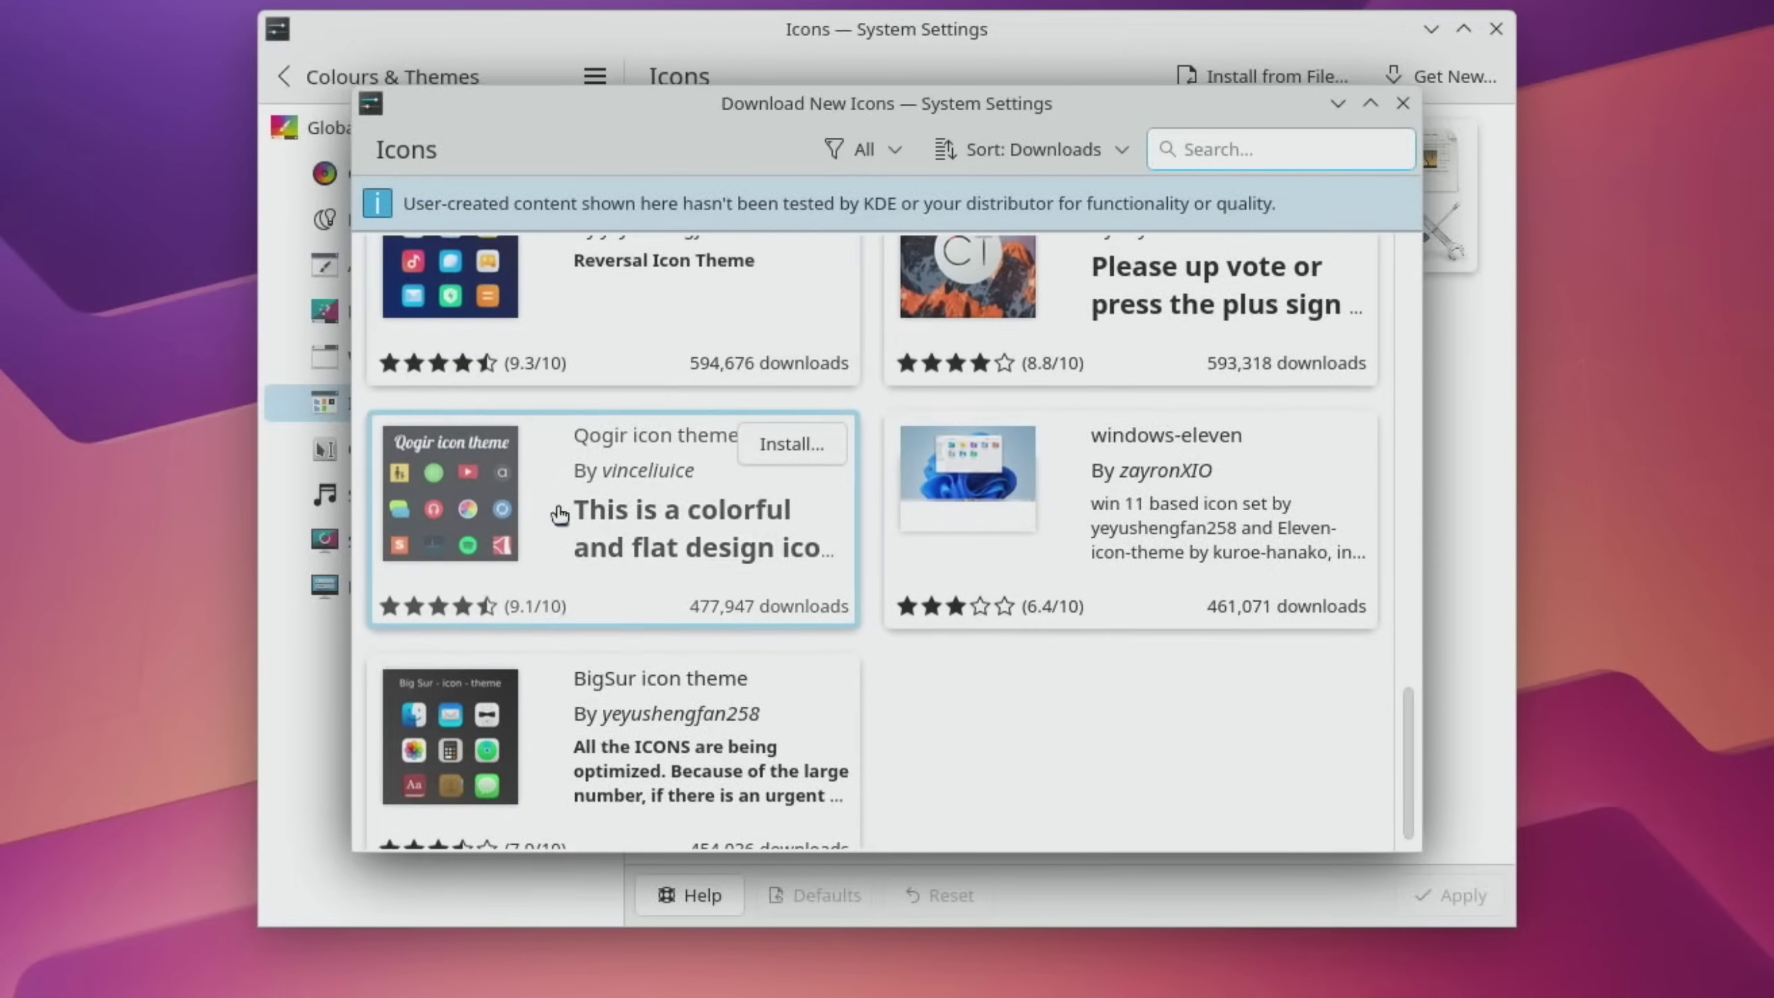
{"action": "scroll", "coordinate": [559, 514], "scroll_direction": "down", "scroll_amount": 1}
{"action": "scroll", "coordinate": [558, 513], "scroll_direction": "up", "scroll_amount": 20}
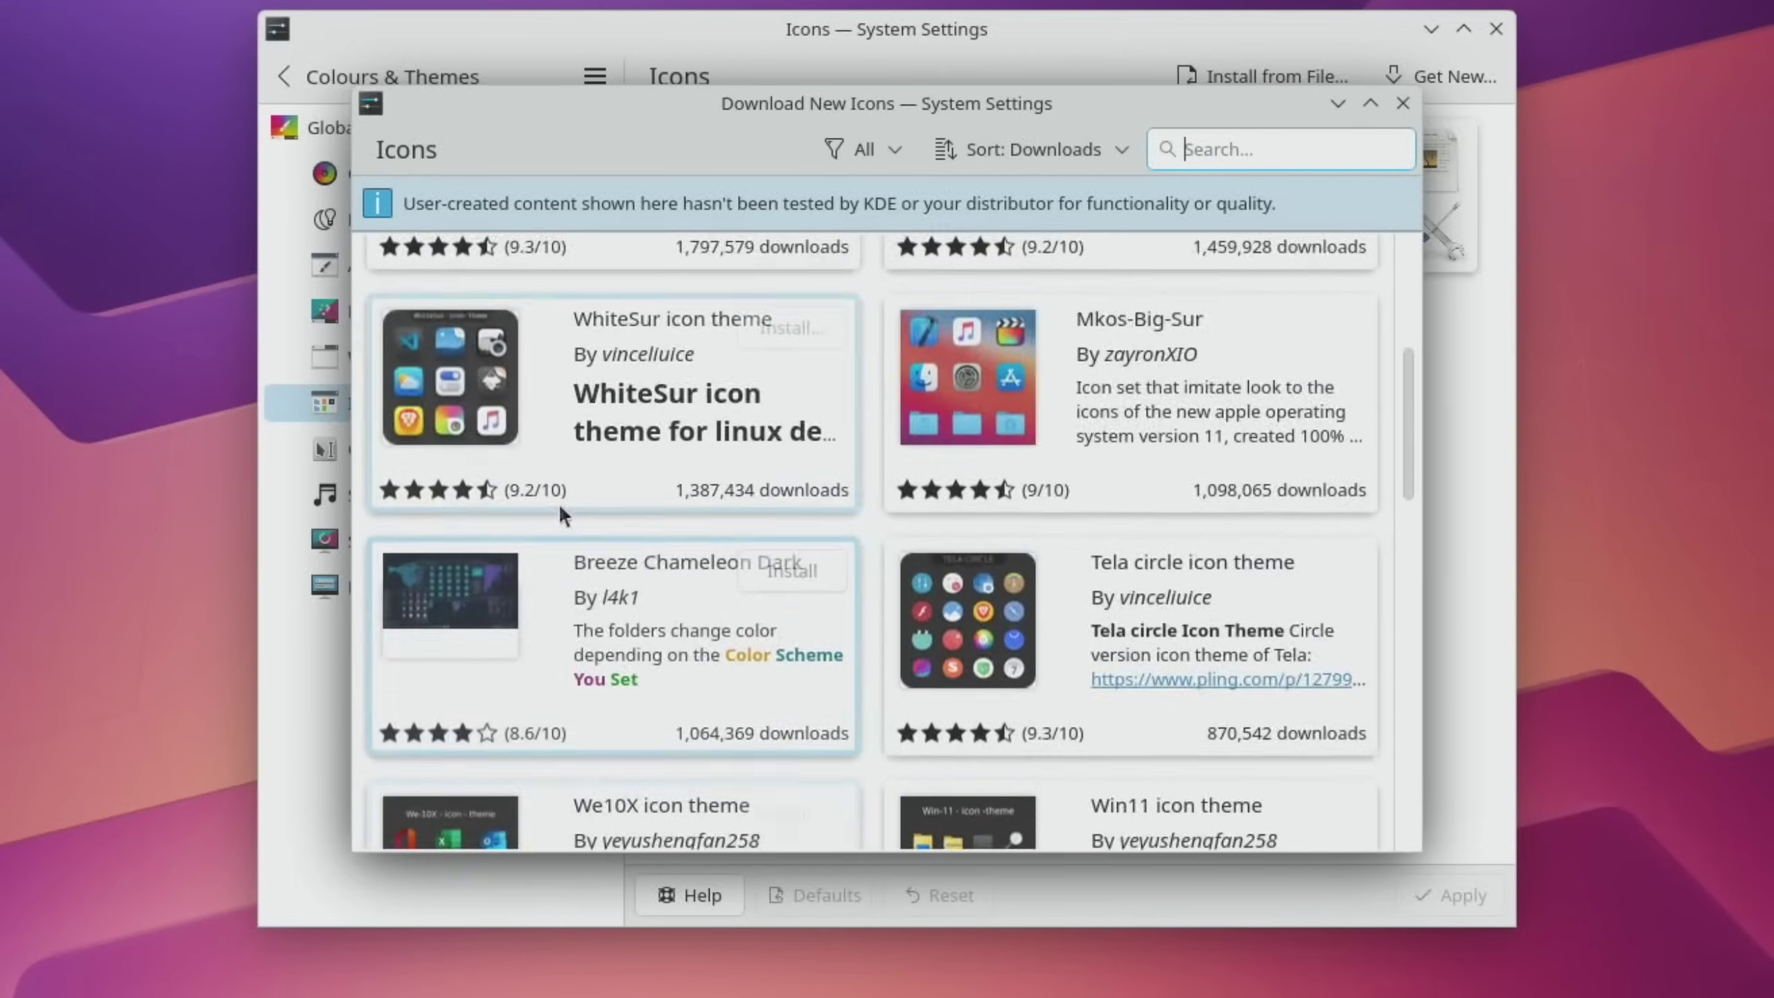
{"action": "left_click", "coordinate": [986, 551]}
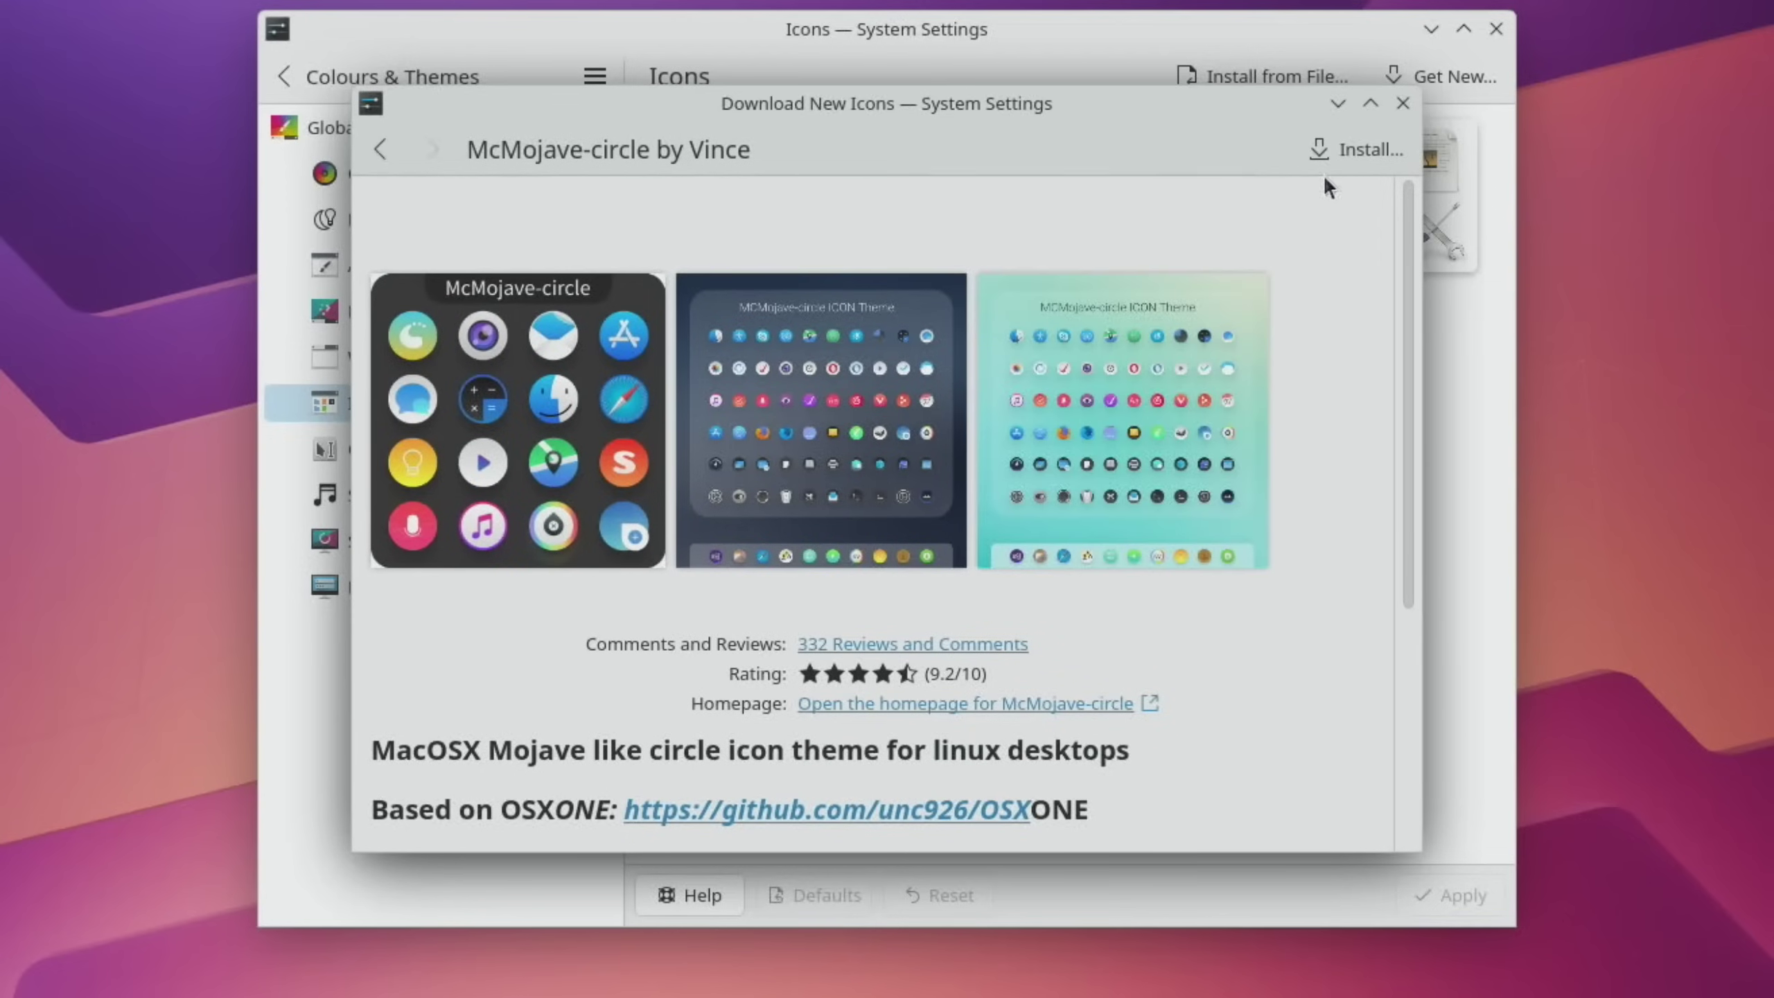
{"action": "left_click", "coordinate": [1344, 152]}
{"action": "left_click", "coordinate": [1177, 584]}
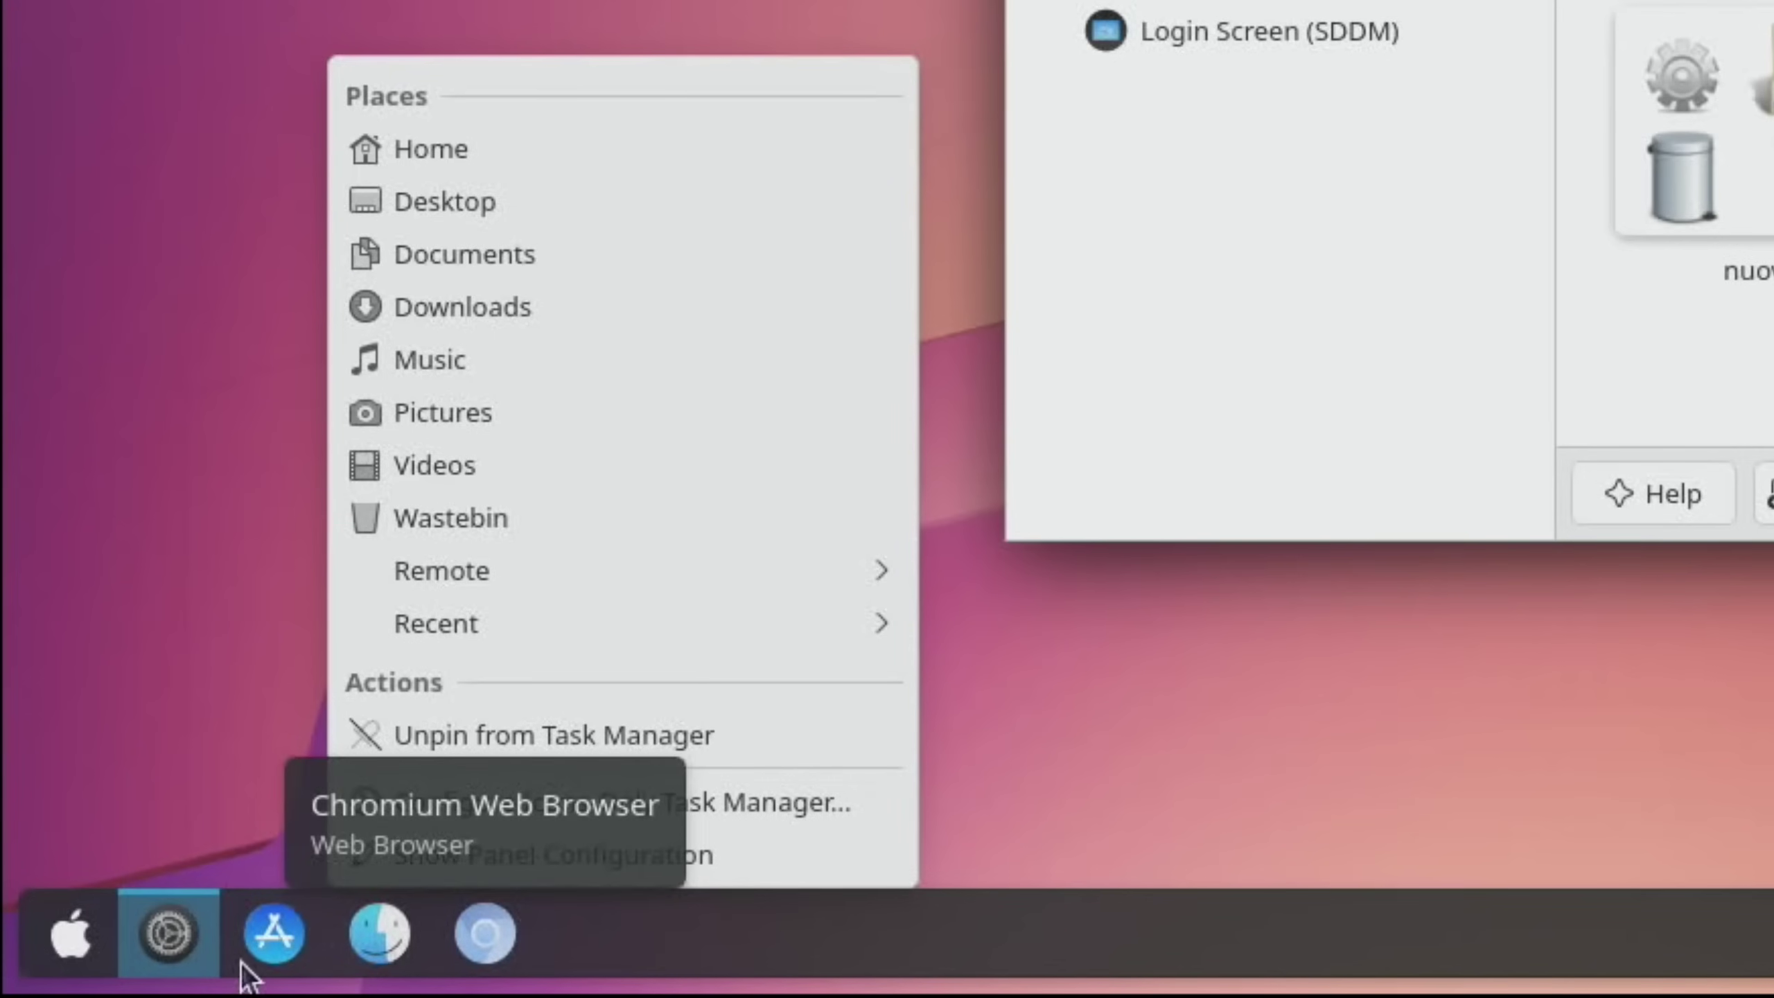
Install the 01-Tela-circle variant of the Tela circle icon theme
{"action": "key", "text": "Escape"}
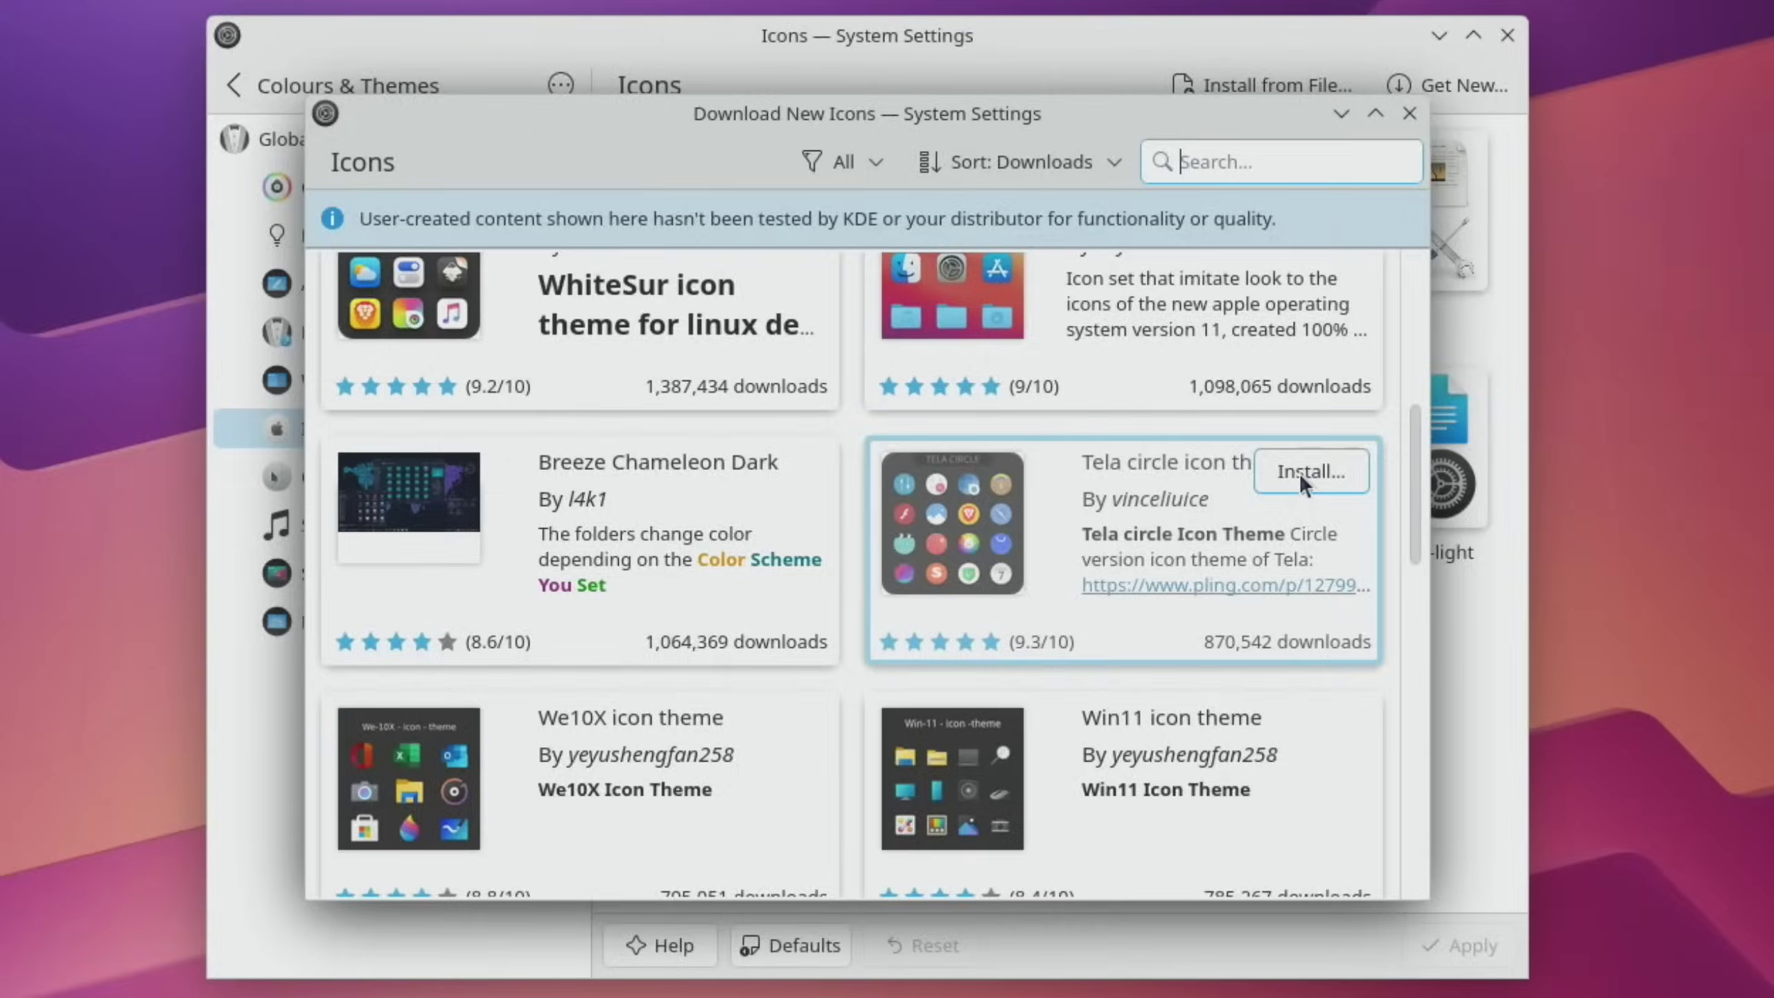
{"action": "left_click", "coordinate": [1300, 474]}
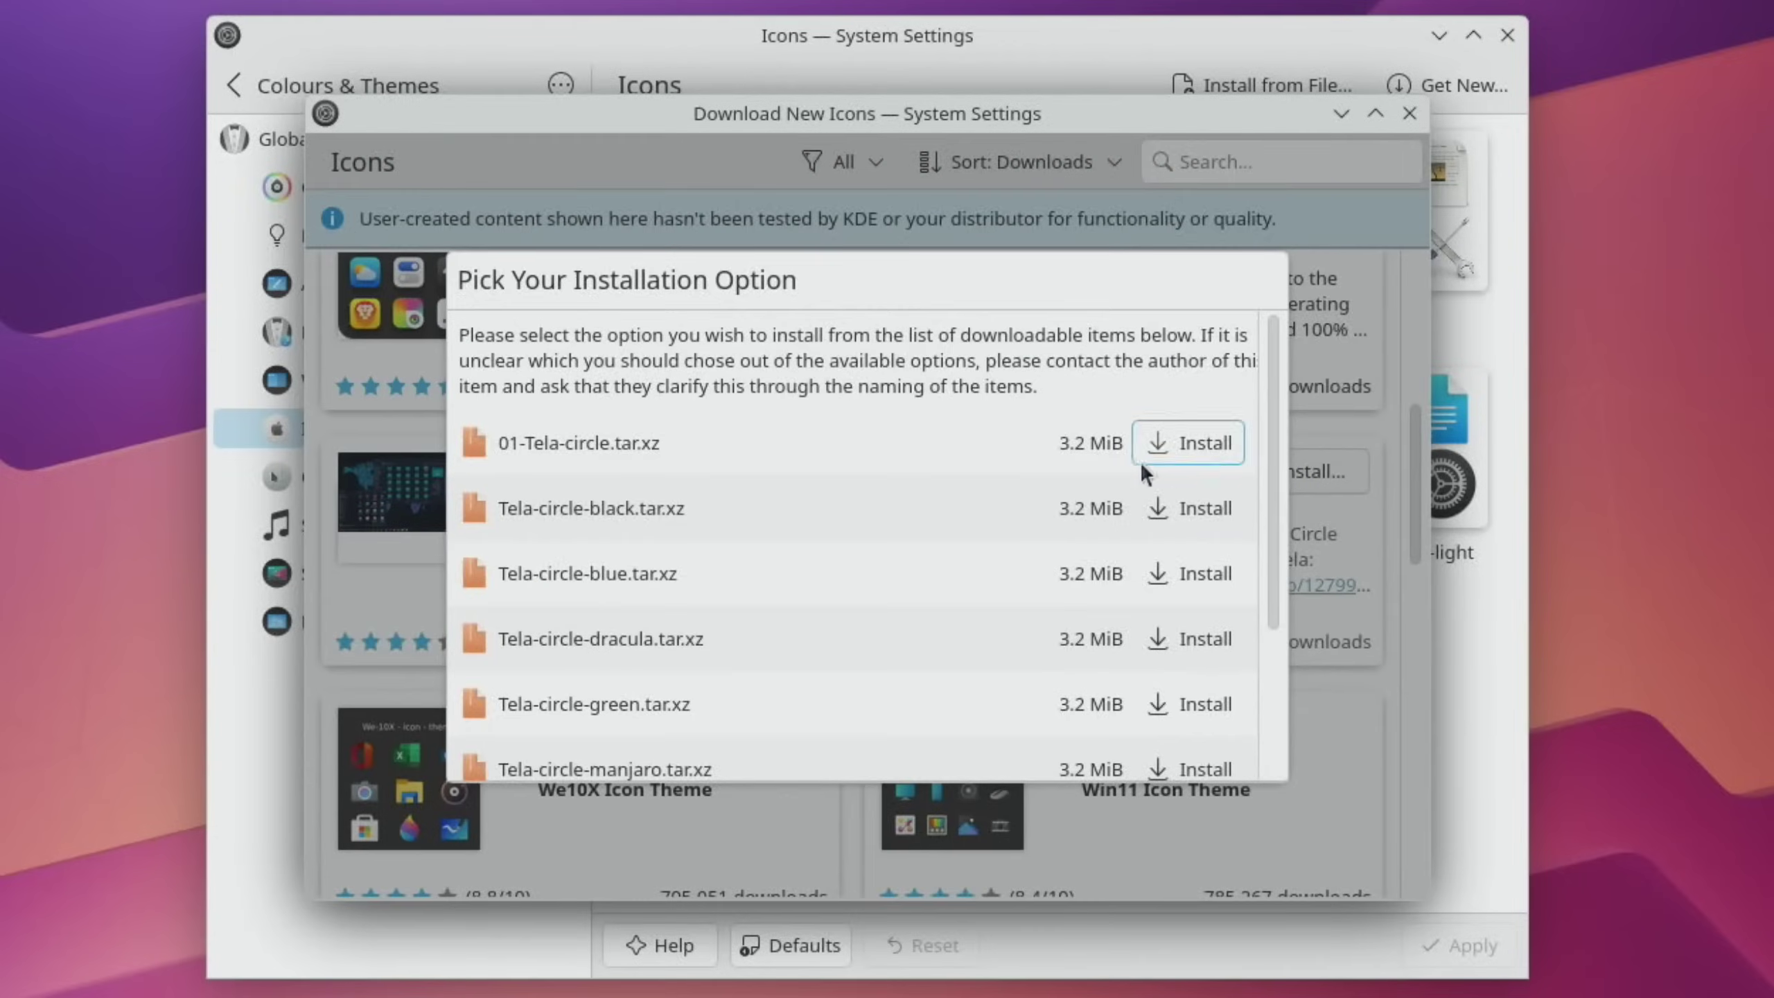
{"action": "left_click", "coordinate": [1196, 446]}
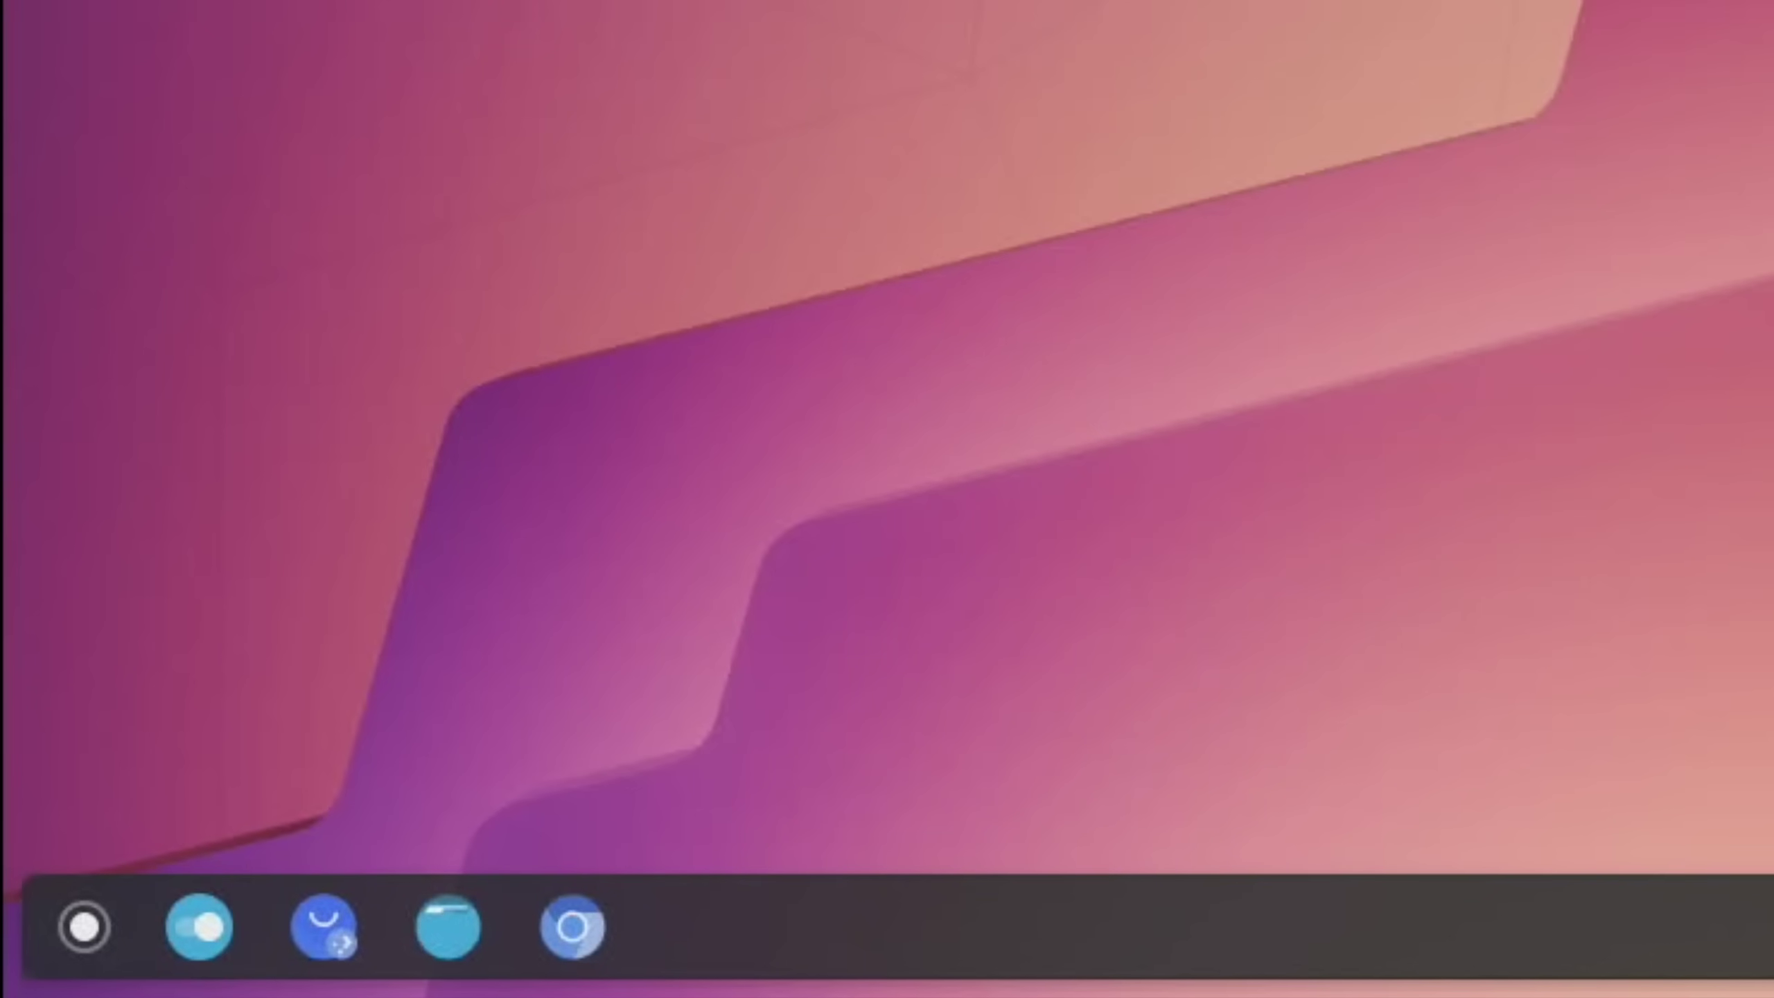
Start Chromium from the launcher's System applications and open its main menu
{"action": "key", "text": "super"}
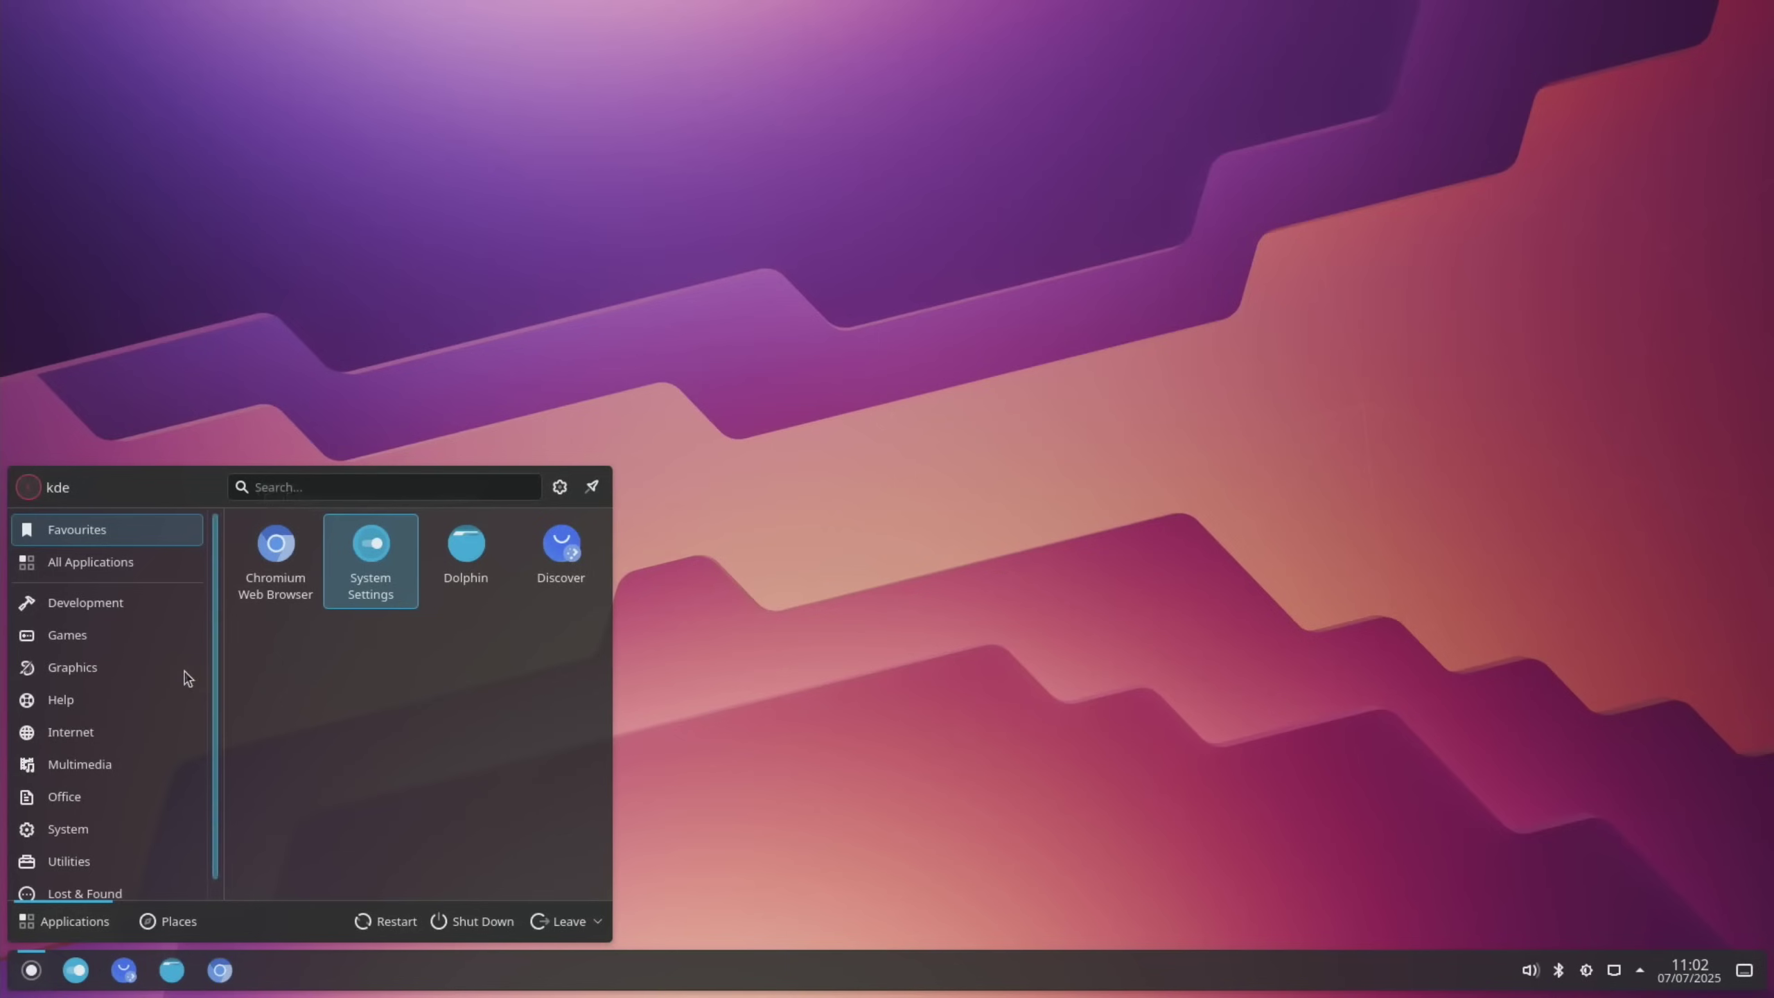
{"action": "left_click", "coordinate": [69, 571]}
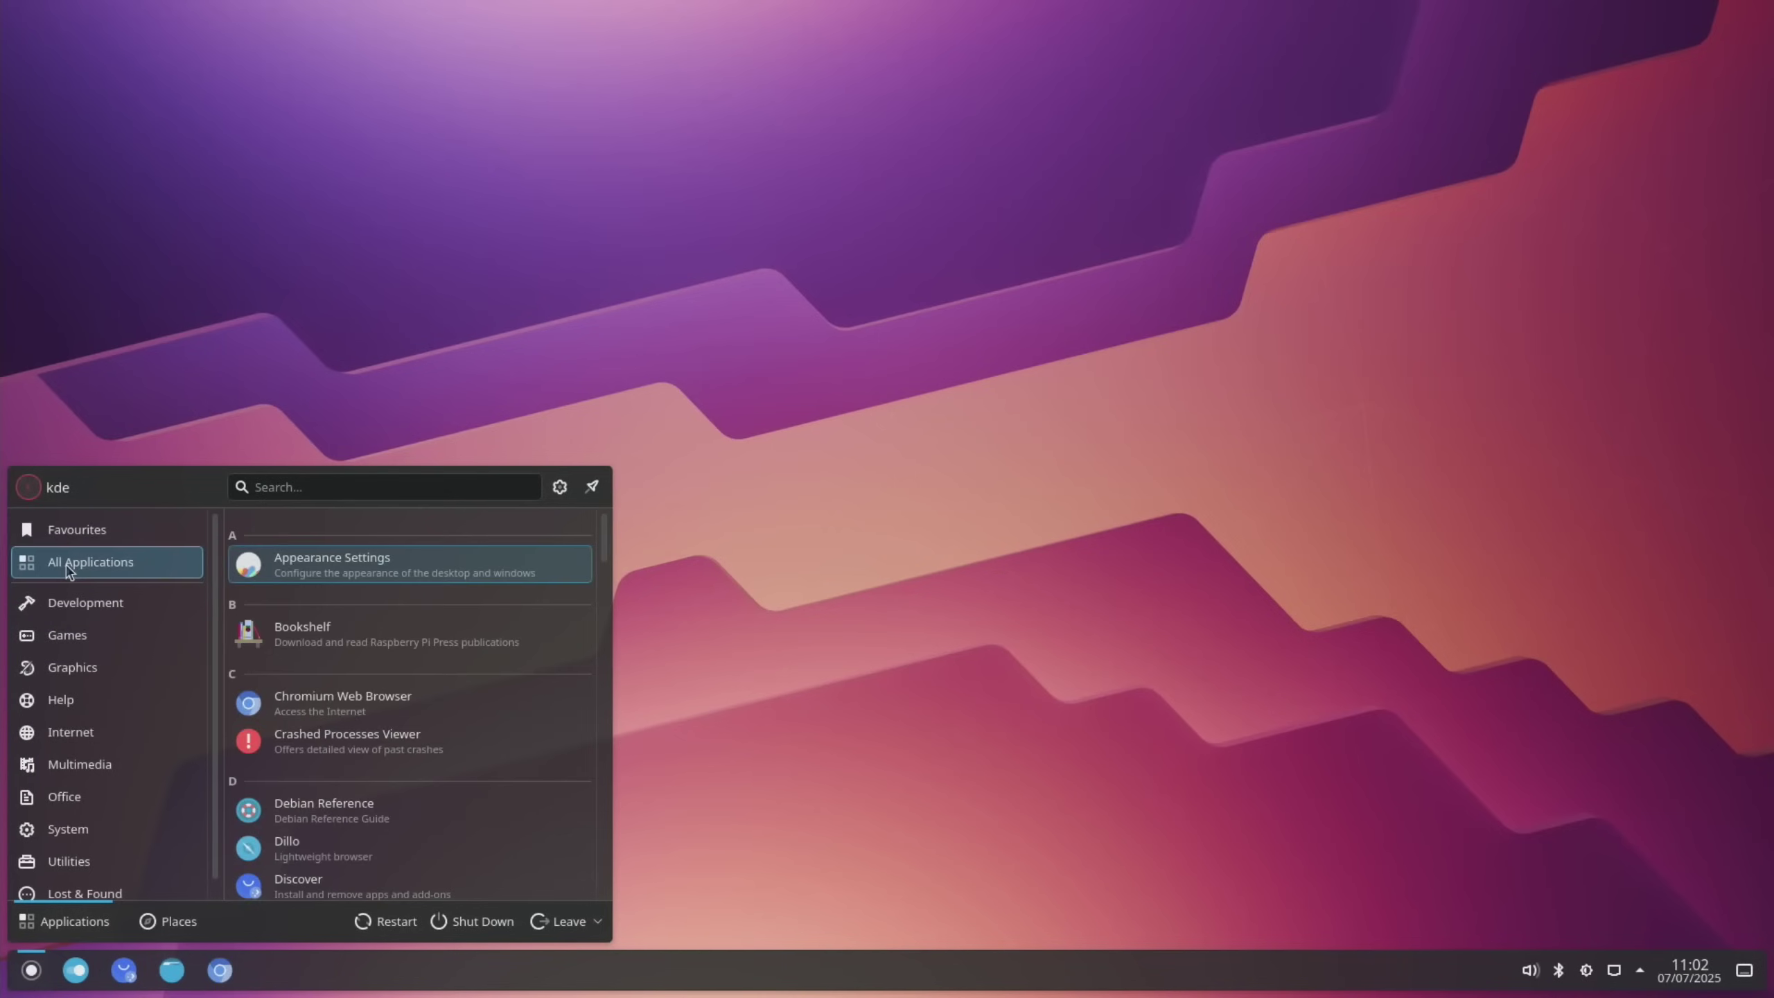
{"action": "left_click", "coordinate": [106, 838]}
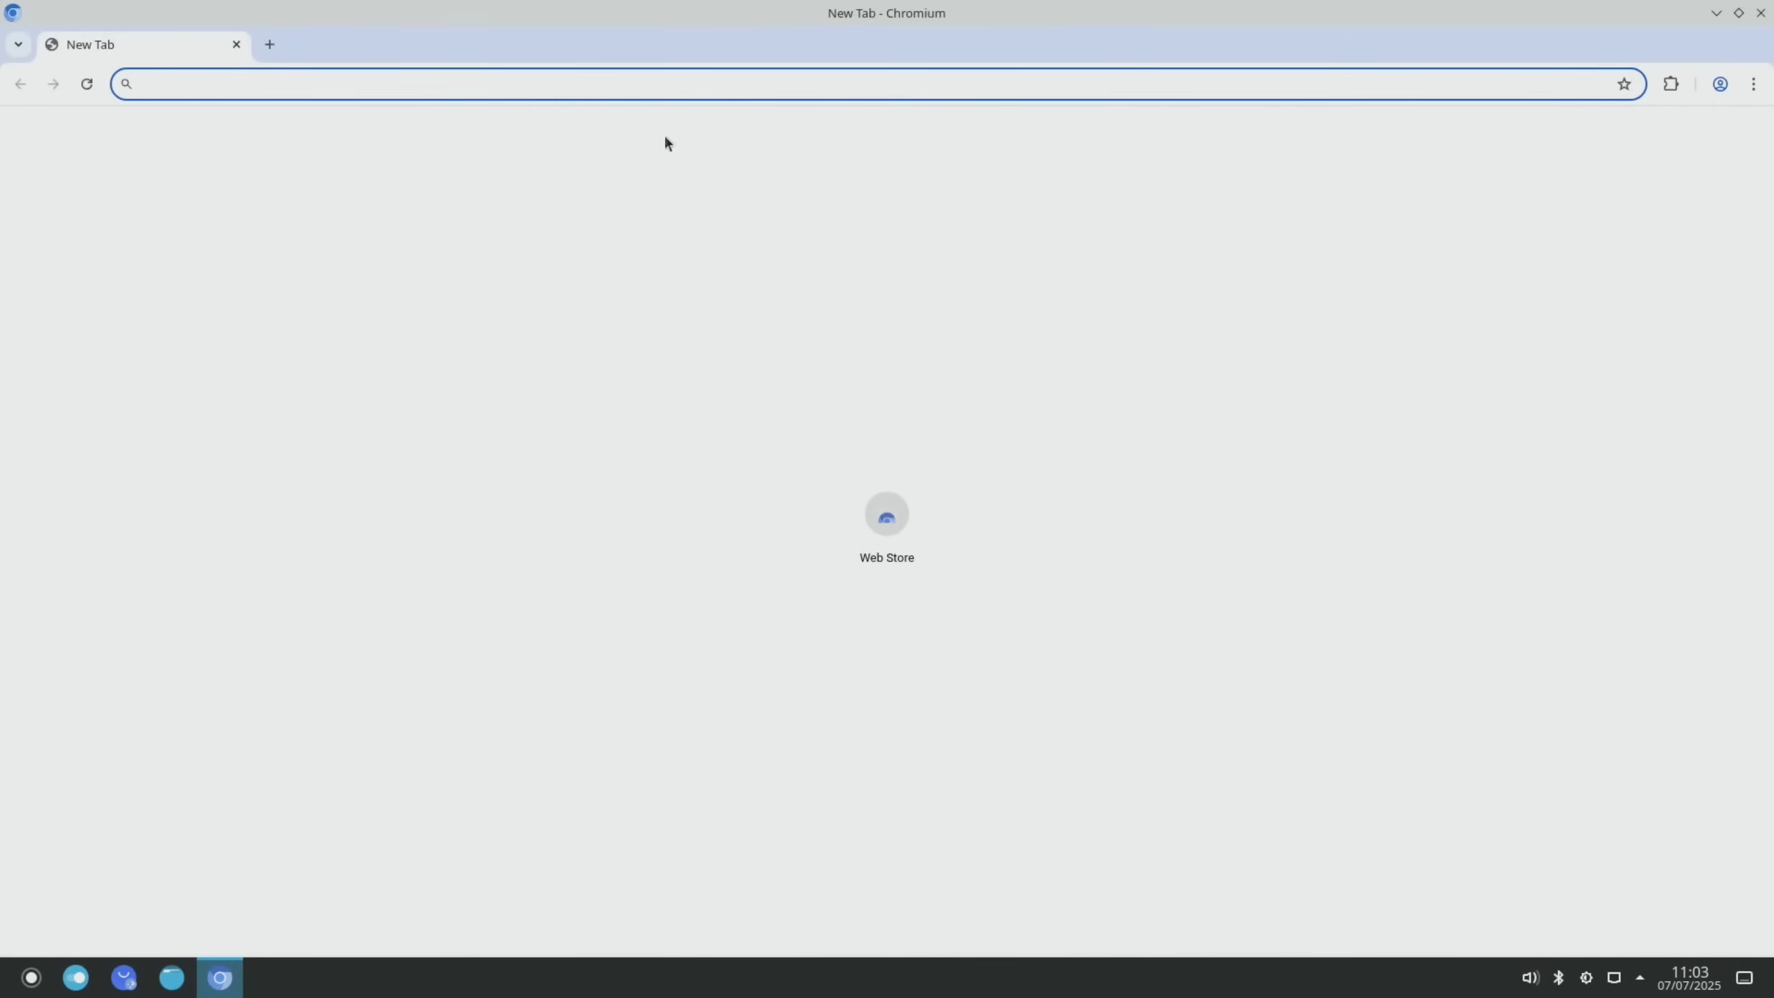
{"action": "left_click", "coordinate": [1754, 83]}
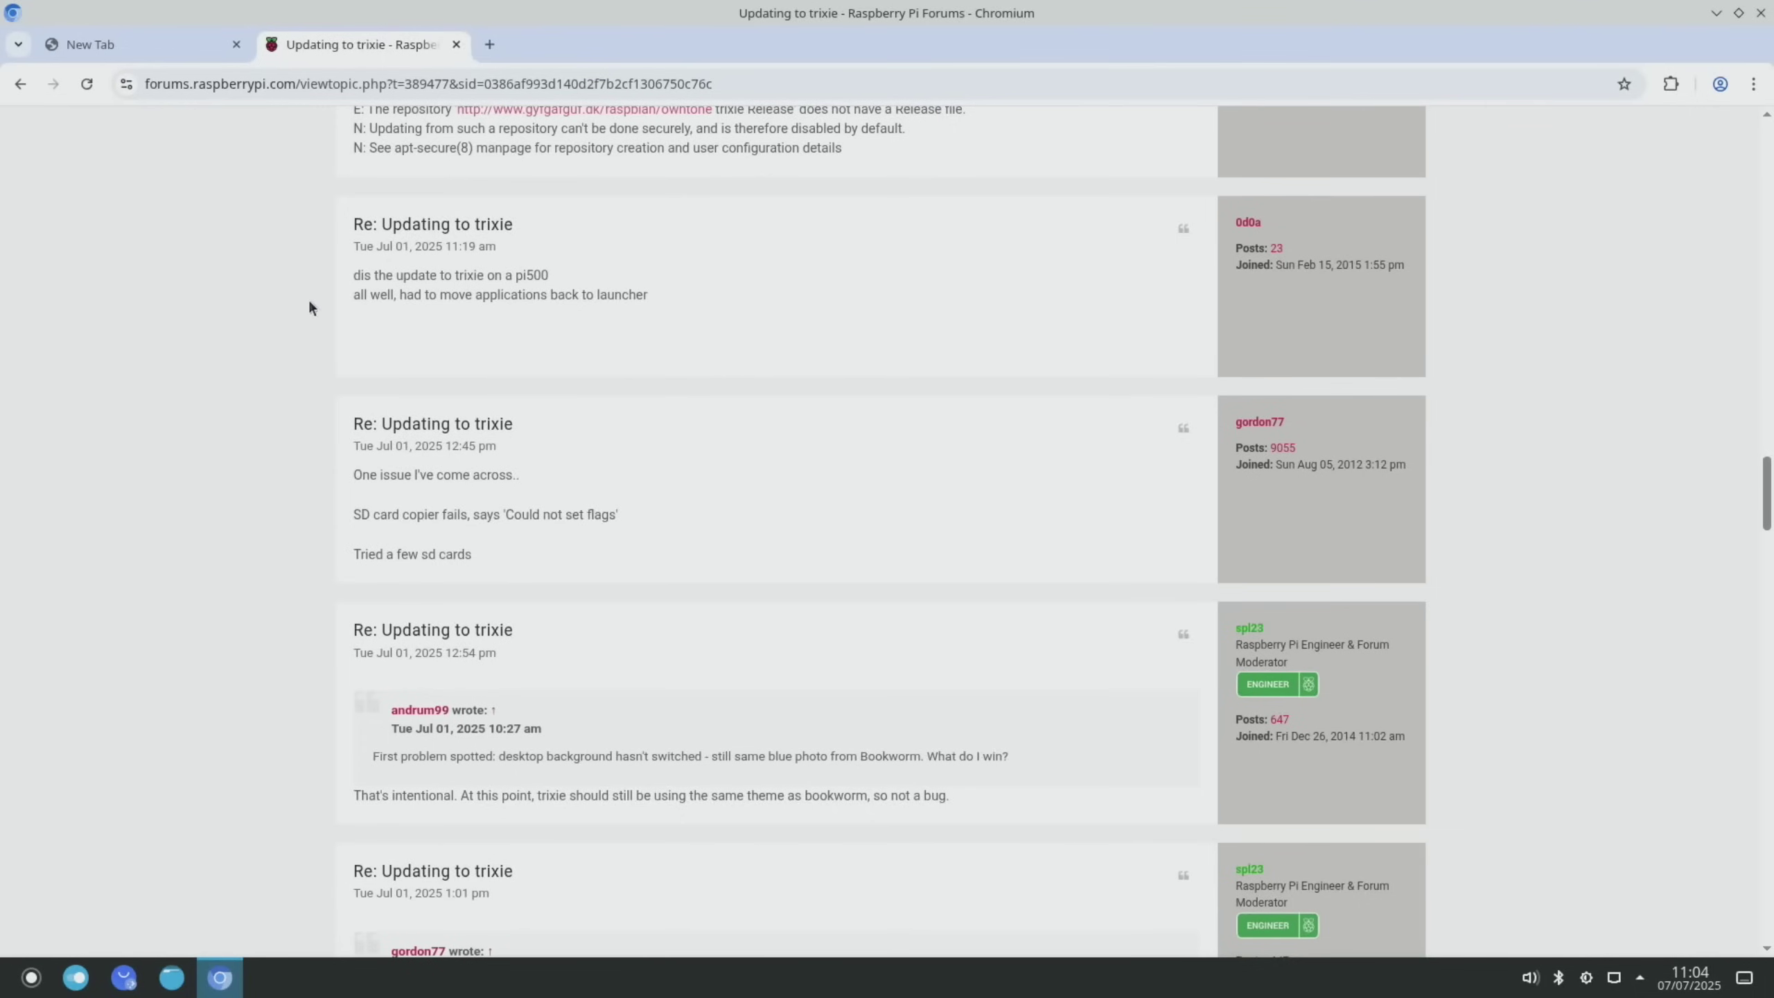
Read down the 'Updating to trixie' thread and check attached drives in Disks & Devices
{"action": "scroll", "coordinate": [309, 308], "scroll_direction": "down", "scroll_amount": 2}
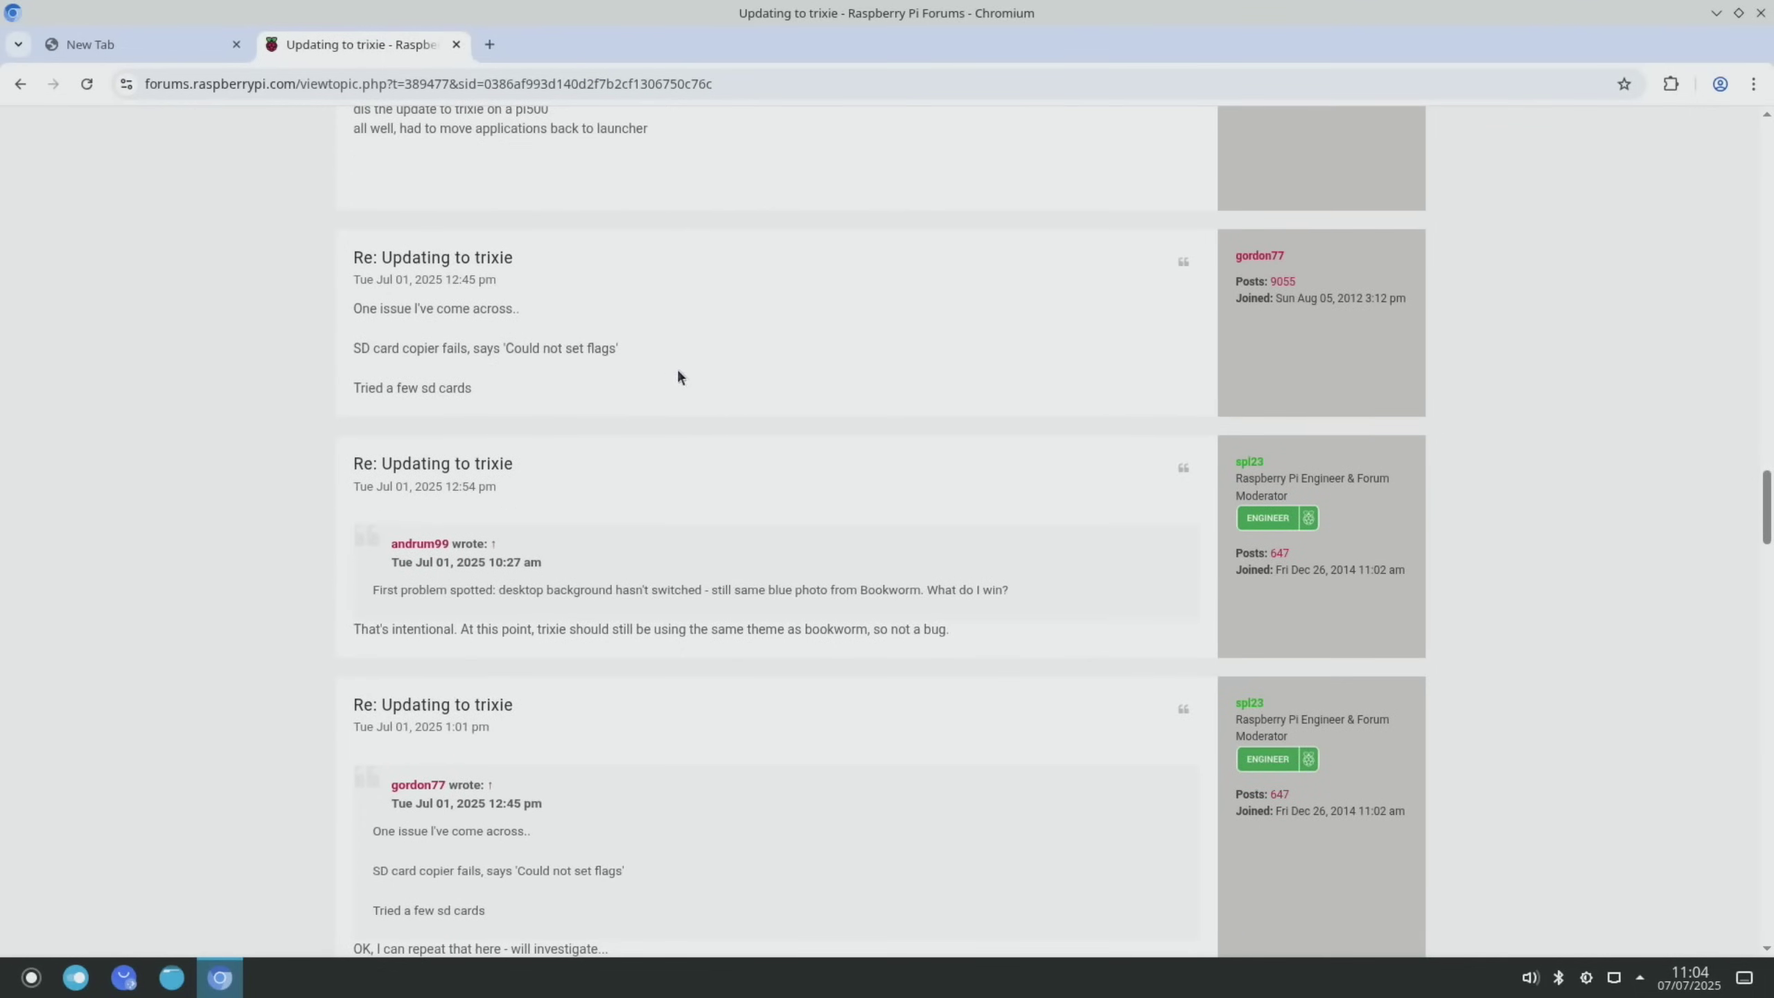
{"action": "scroll", "coordinate": [768, 378], "scroll_direction": "down", "scroll_amount": 15}
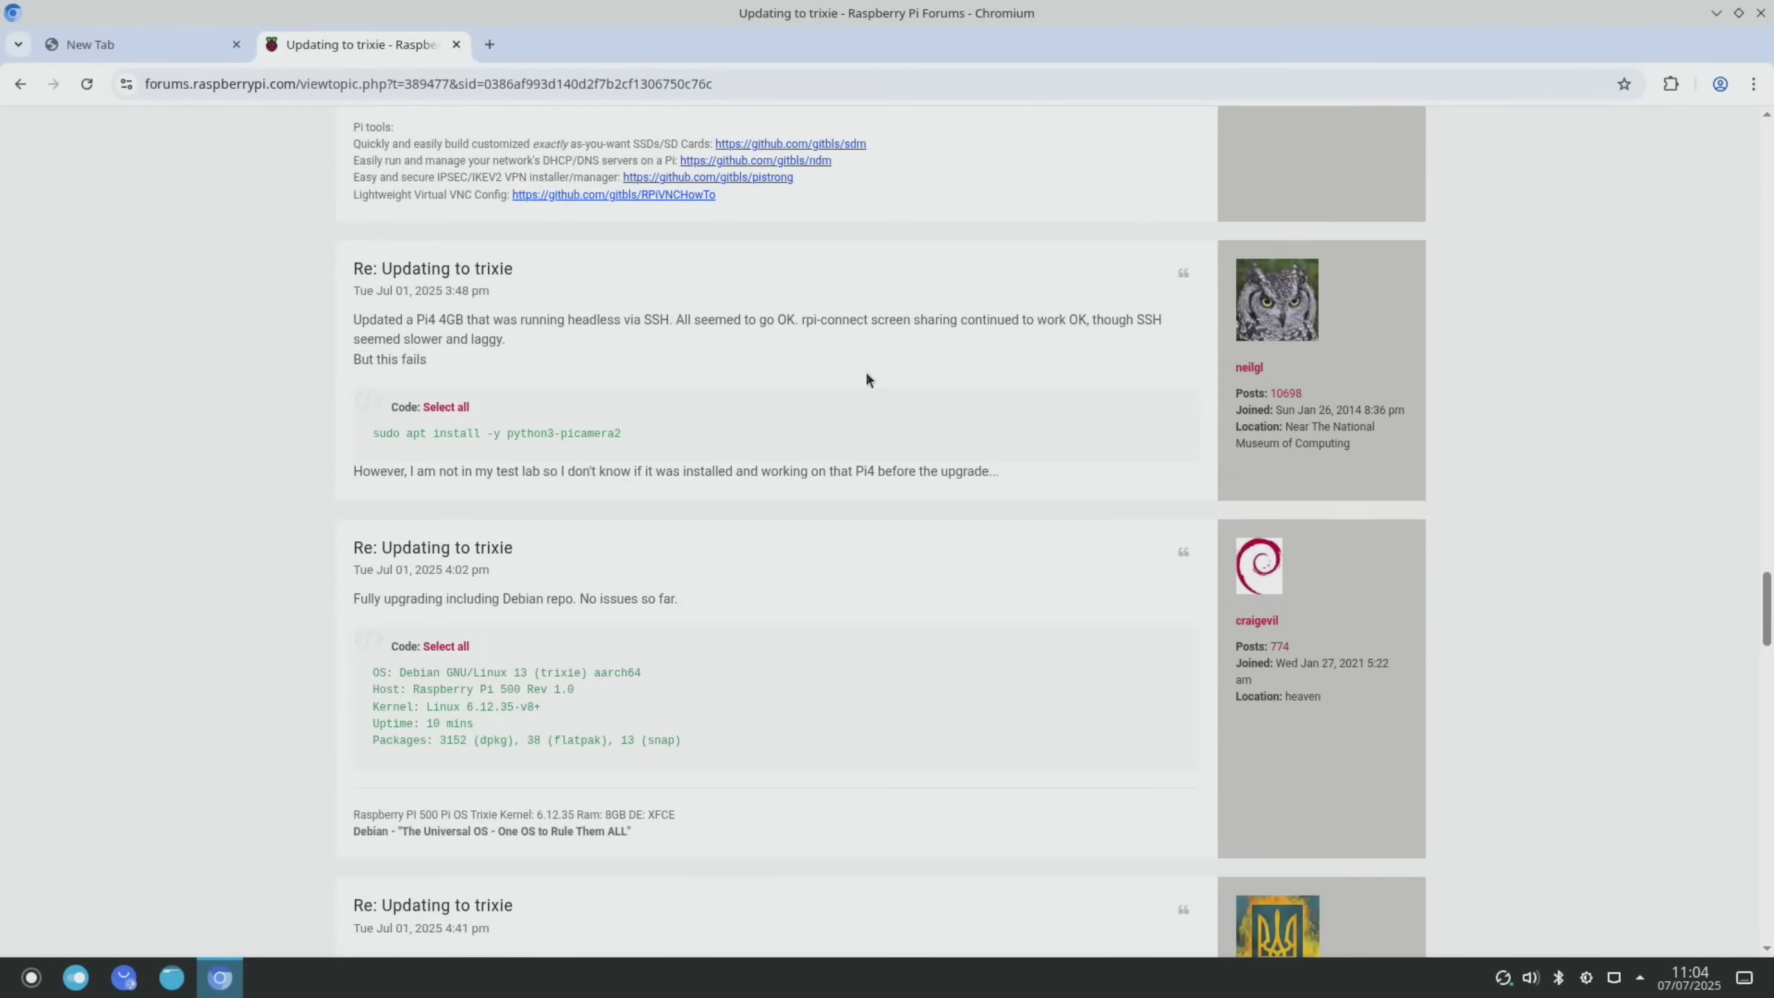
{"action": "scroll", "coordinate": [488, 408], "scroll_direction": "down", "scroll_amount": 18}
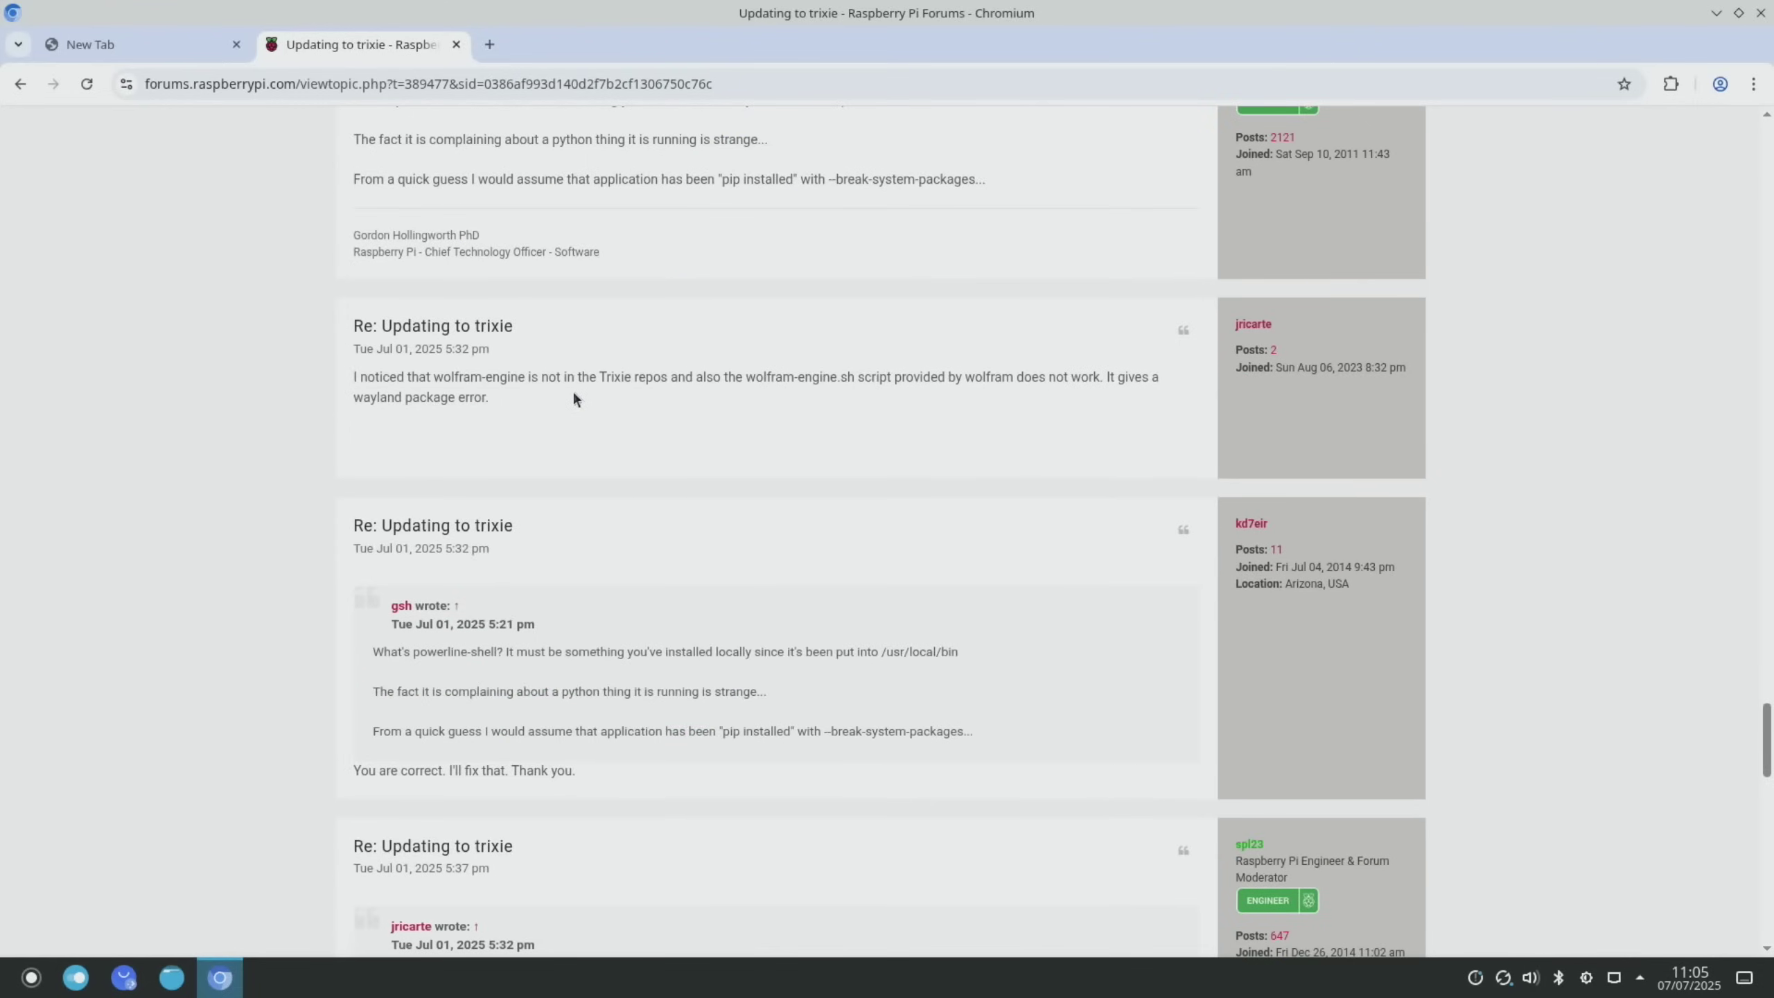
{"action": "scroll", "coordinate": [524, 198], "scroll_direction": "down", "scroll_amount": 15}
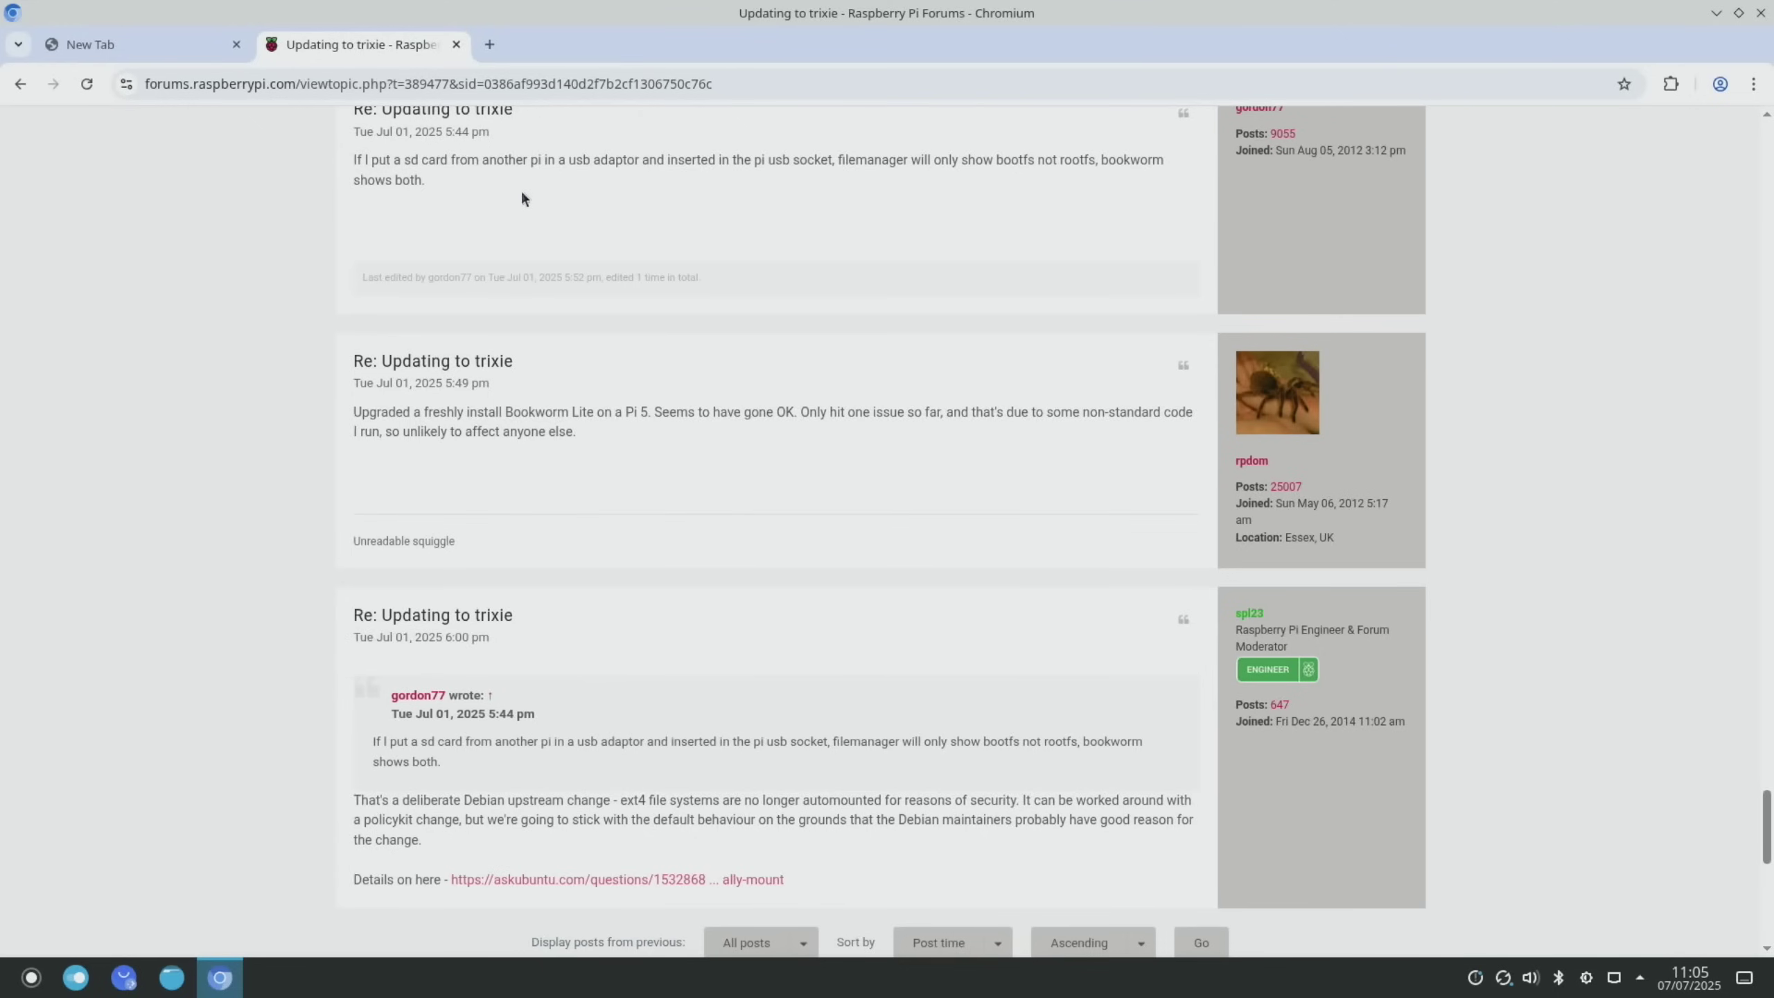
{"action": "scroll", "coordinate": [524, 199], "scroll_direction": "down", "scroll_amount": 3}
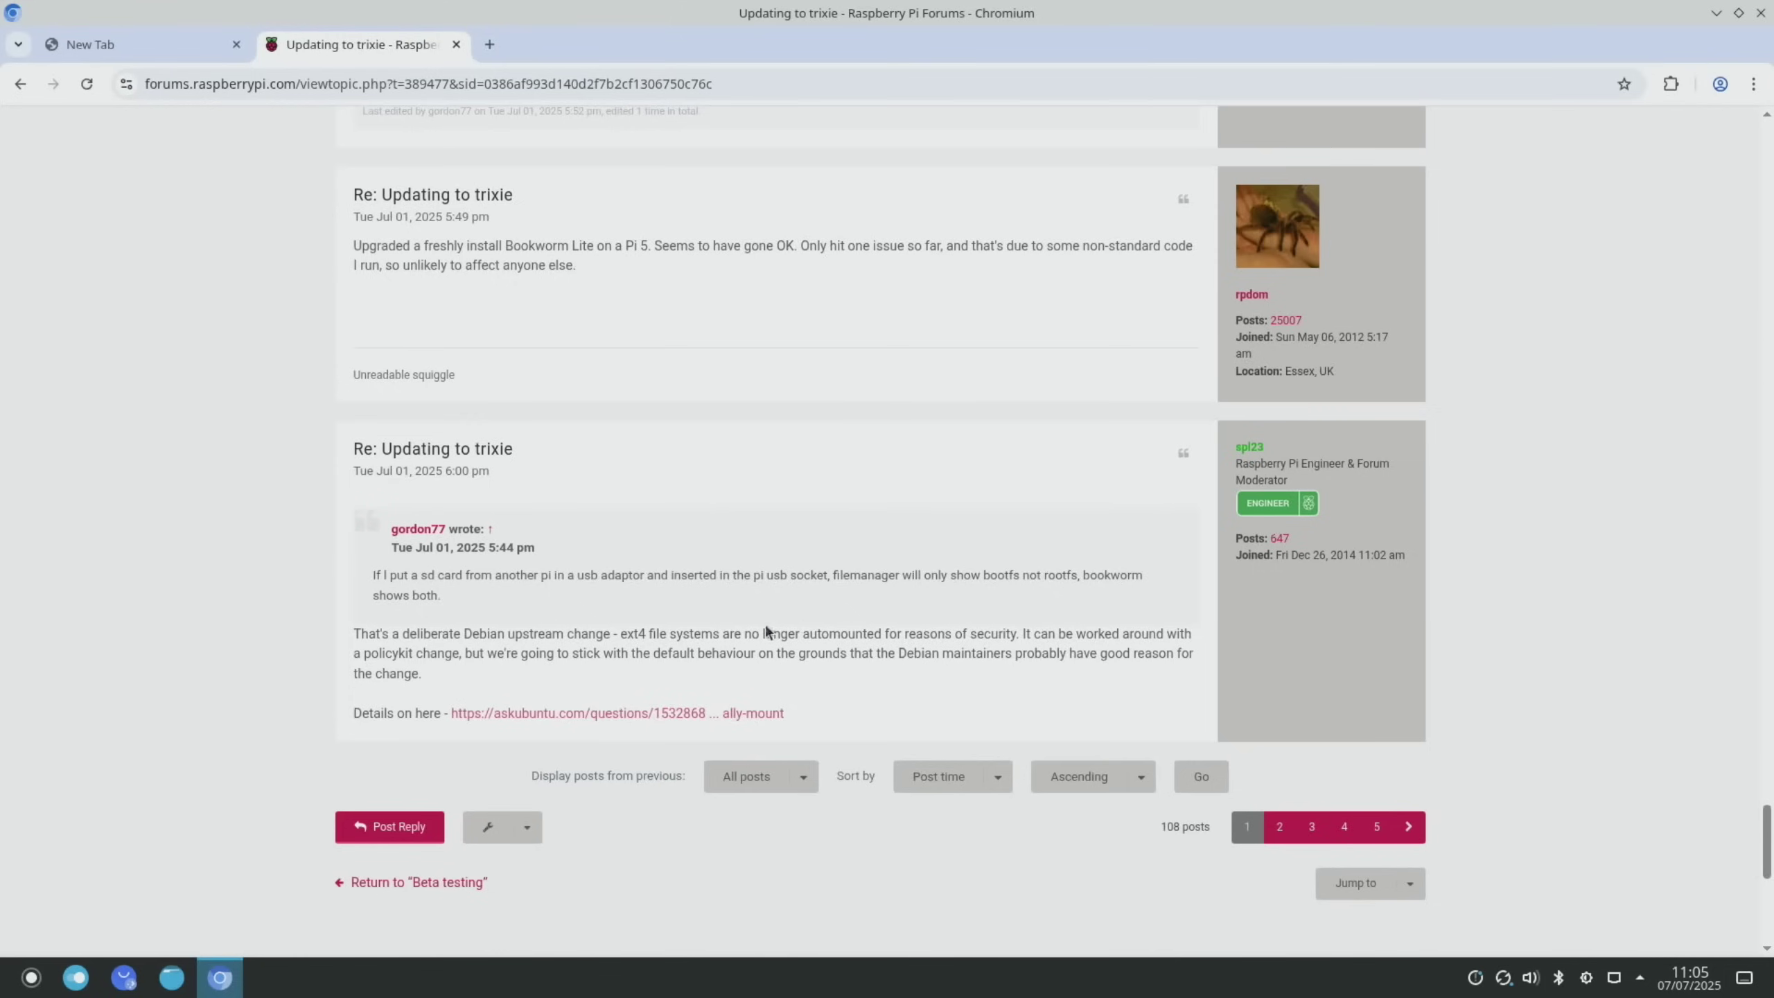
{"action": "scroll", "coordinate": [659, 614], "scroll_direction": "down", "scroll_amount": 3}
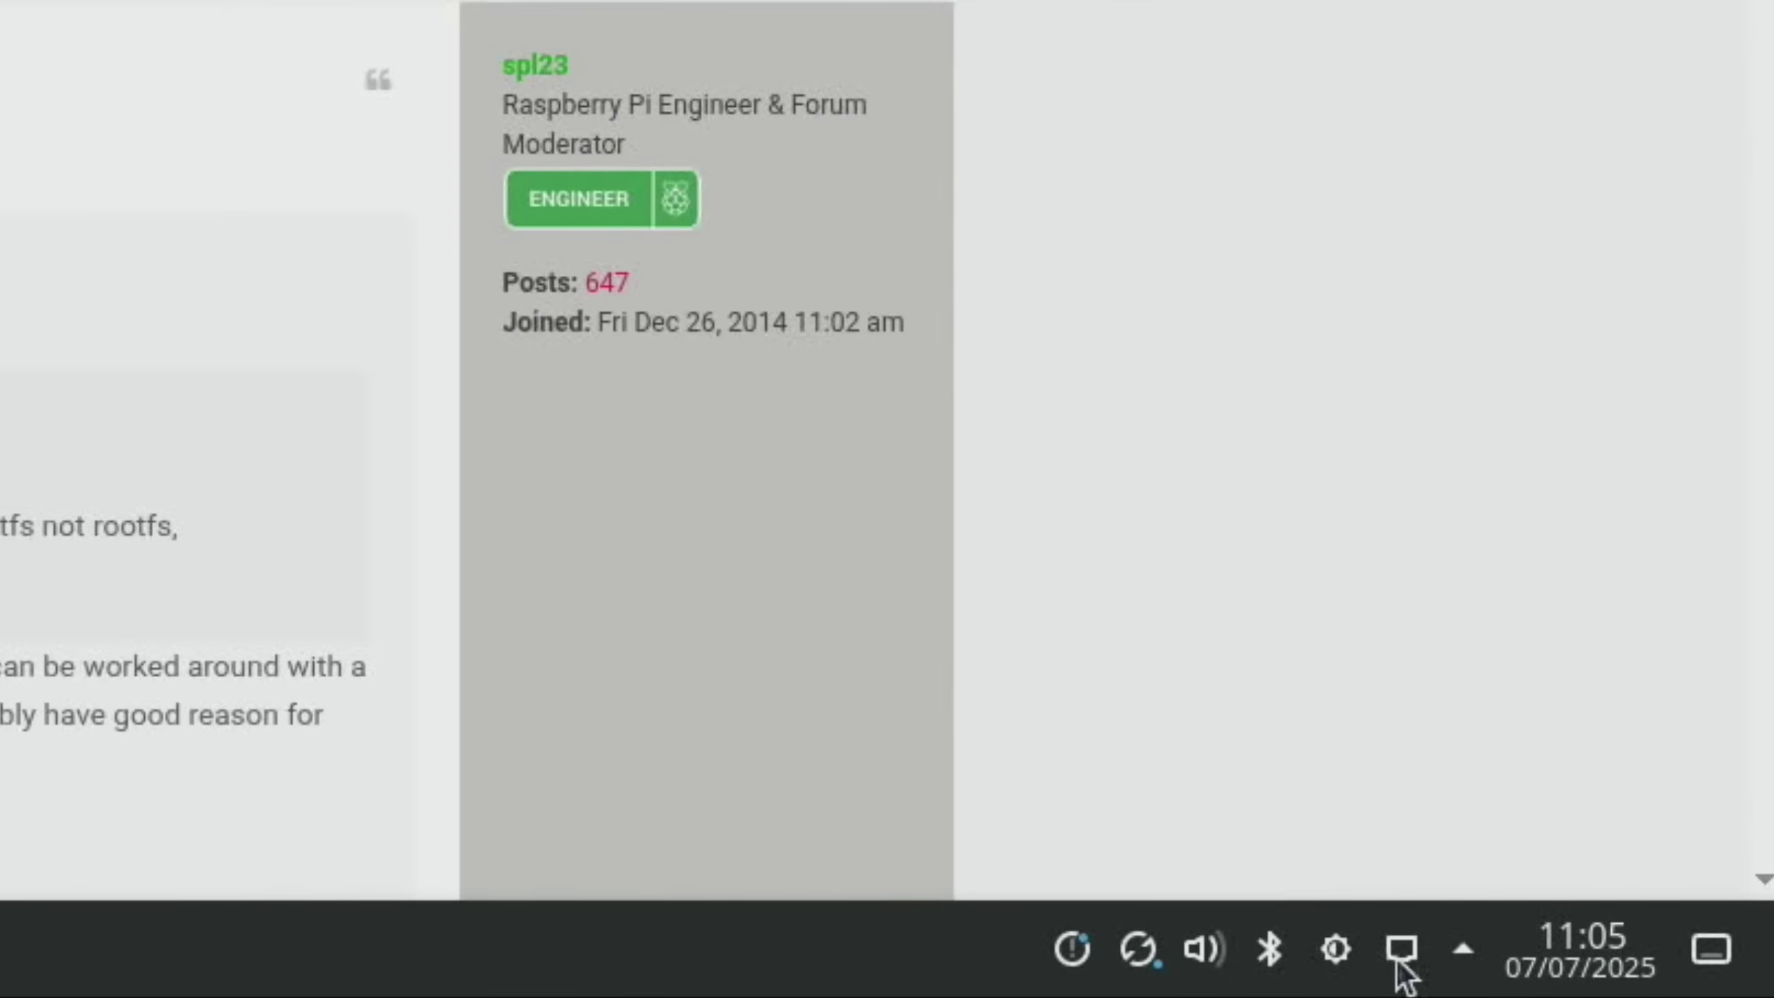
{"action": "left_click", "coordinate": [1464, 952]}
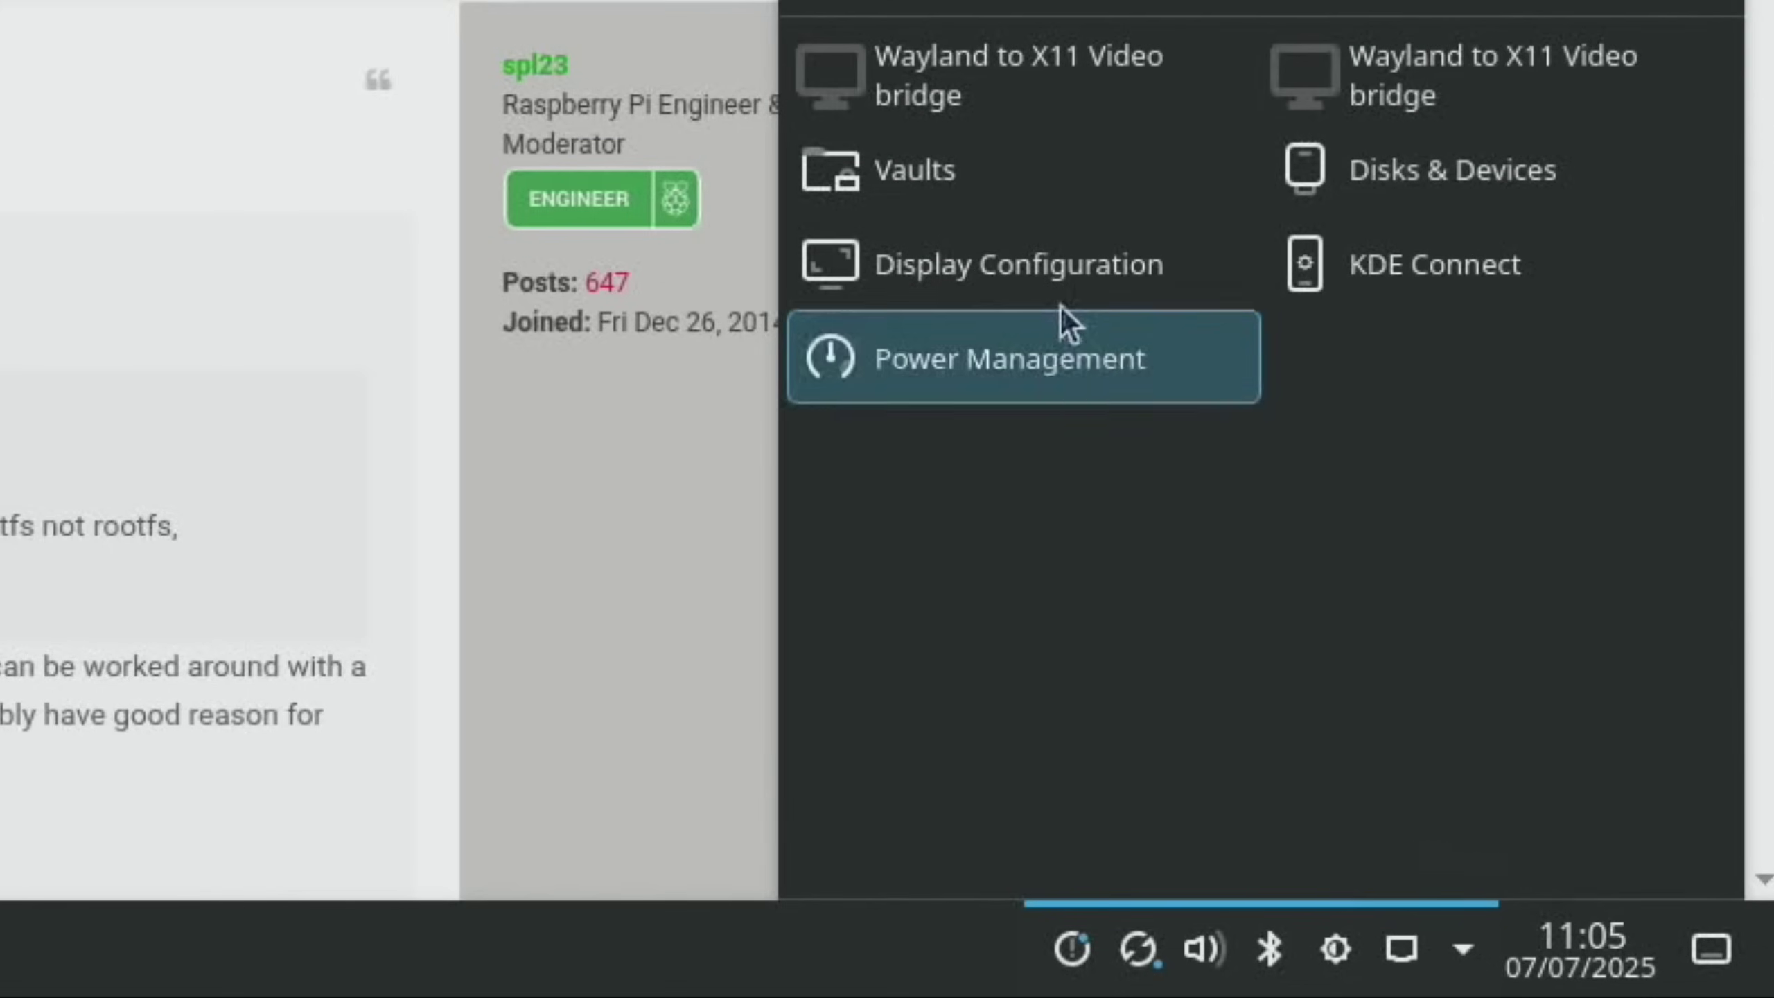
{"action": "left_click", "coordinate": [1376, 188]}
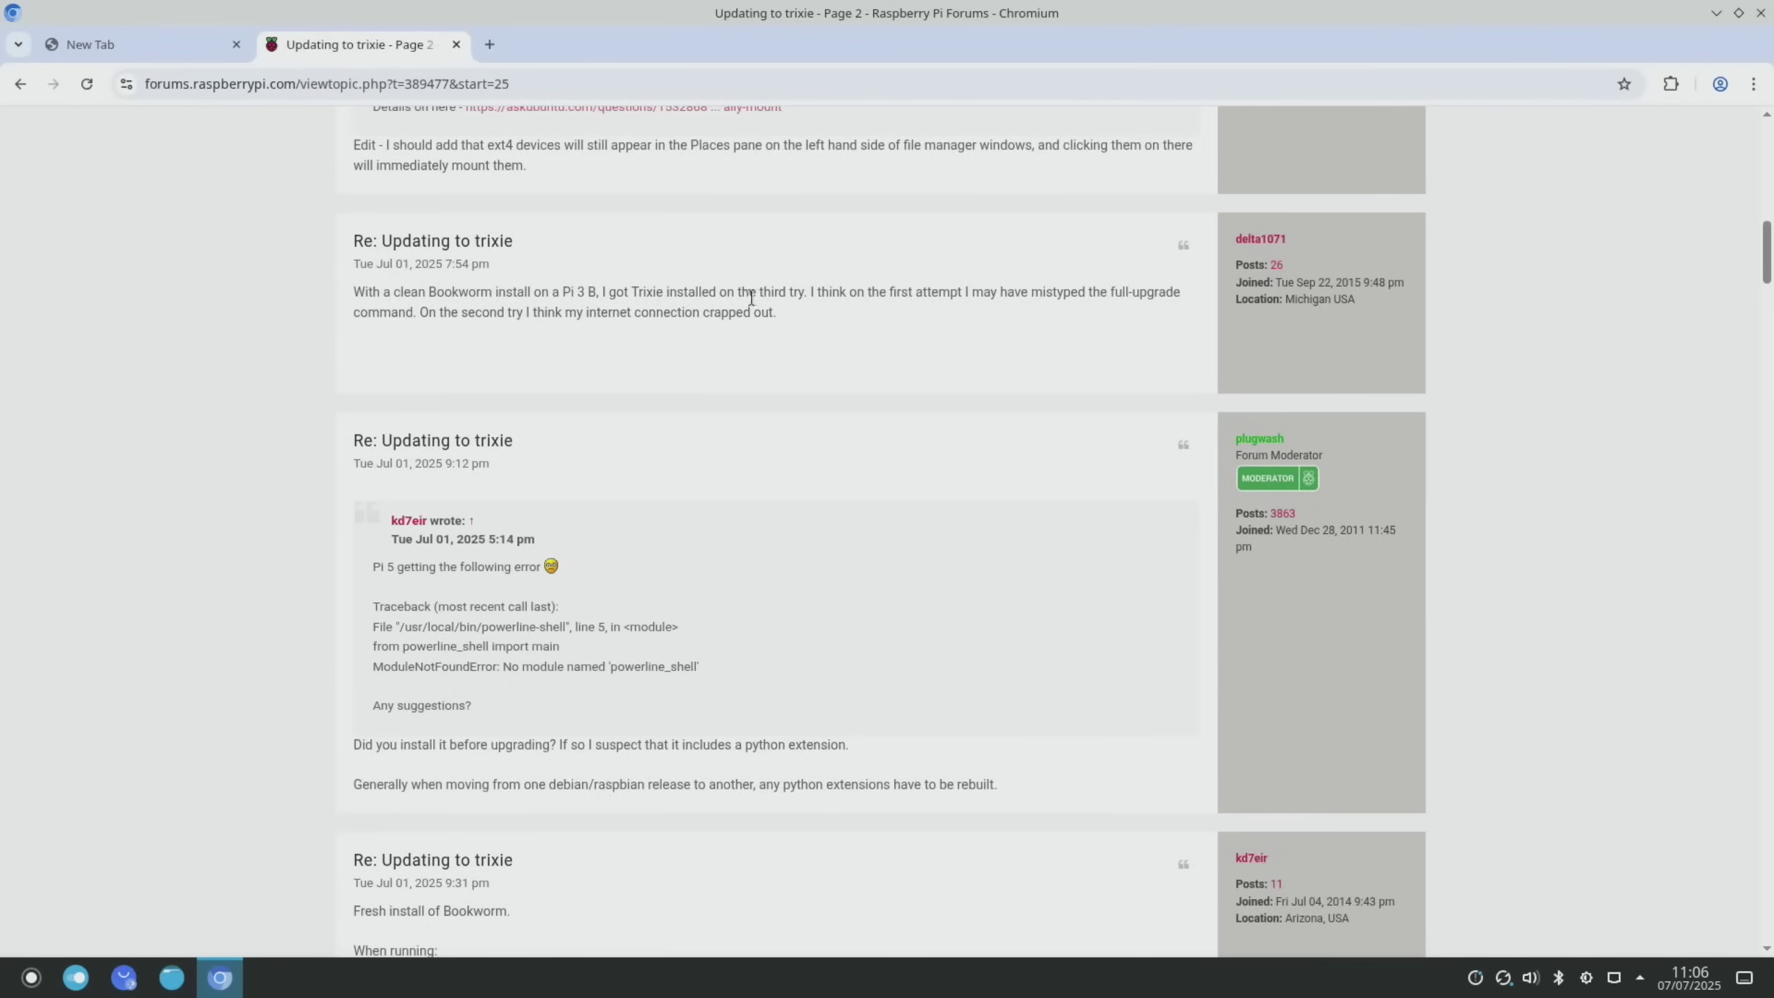
Keep reading the thread through to its second page
{"action": "scroll", "coordinate": [823, 364], "scroll_direction": "down", "scroll_amount": 15}
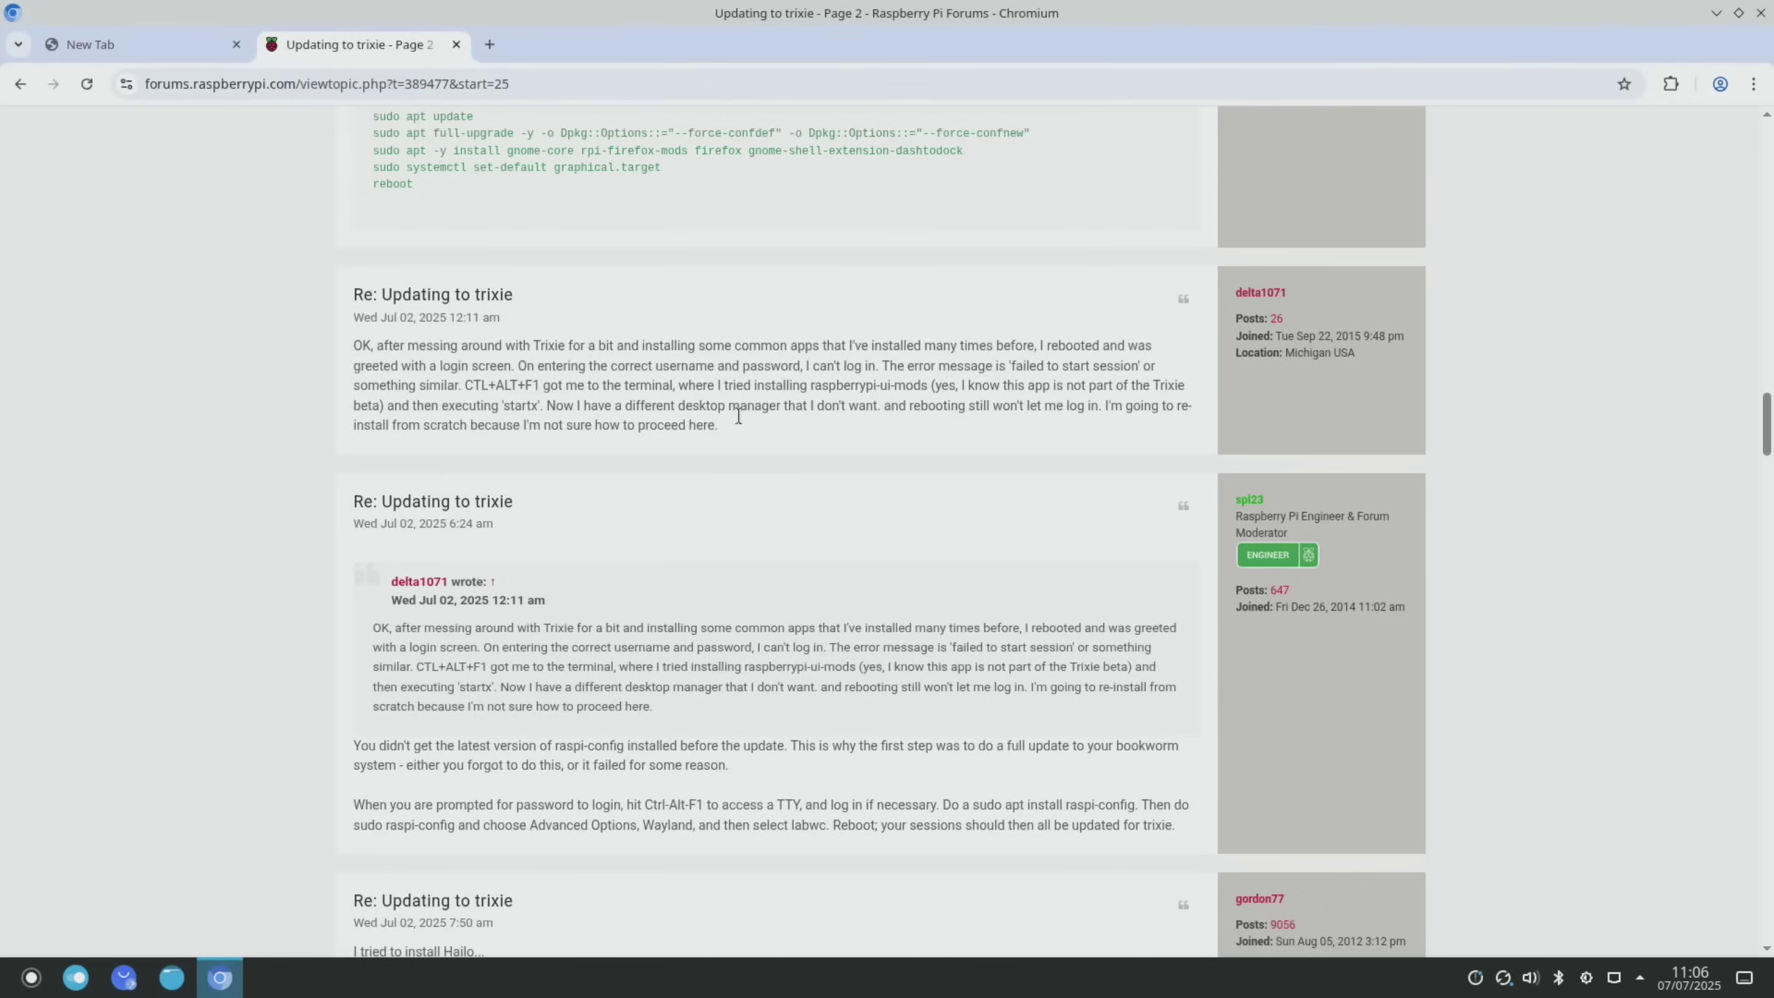
{"action": "scroll", "coordinate": [768, 429], "scroll_direction": "down", "scroll_amount": 5}
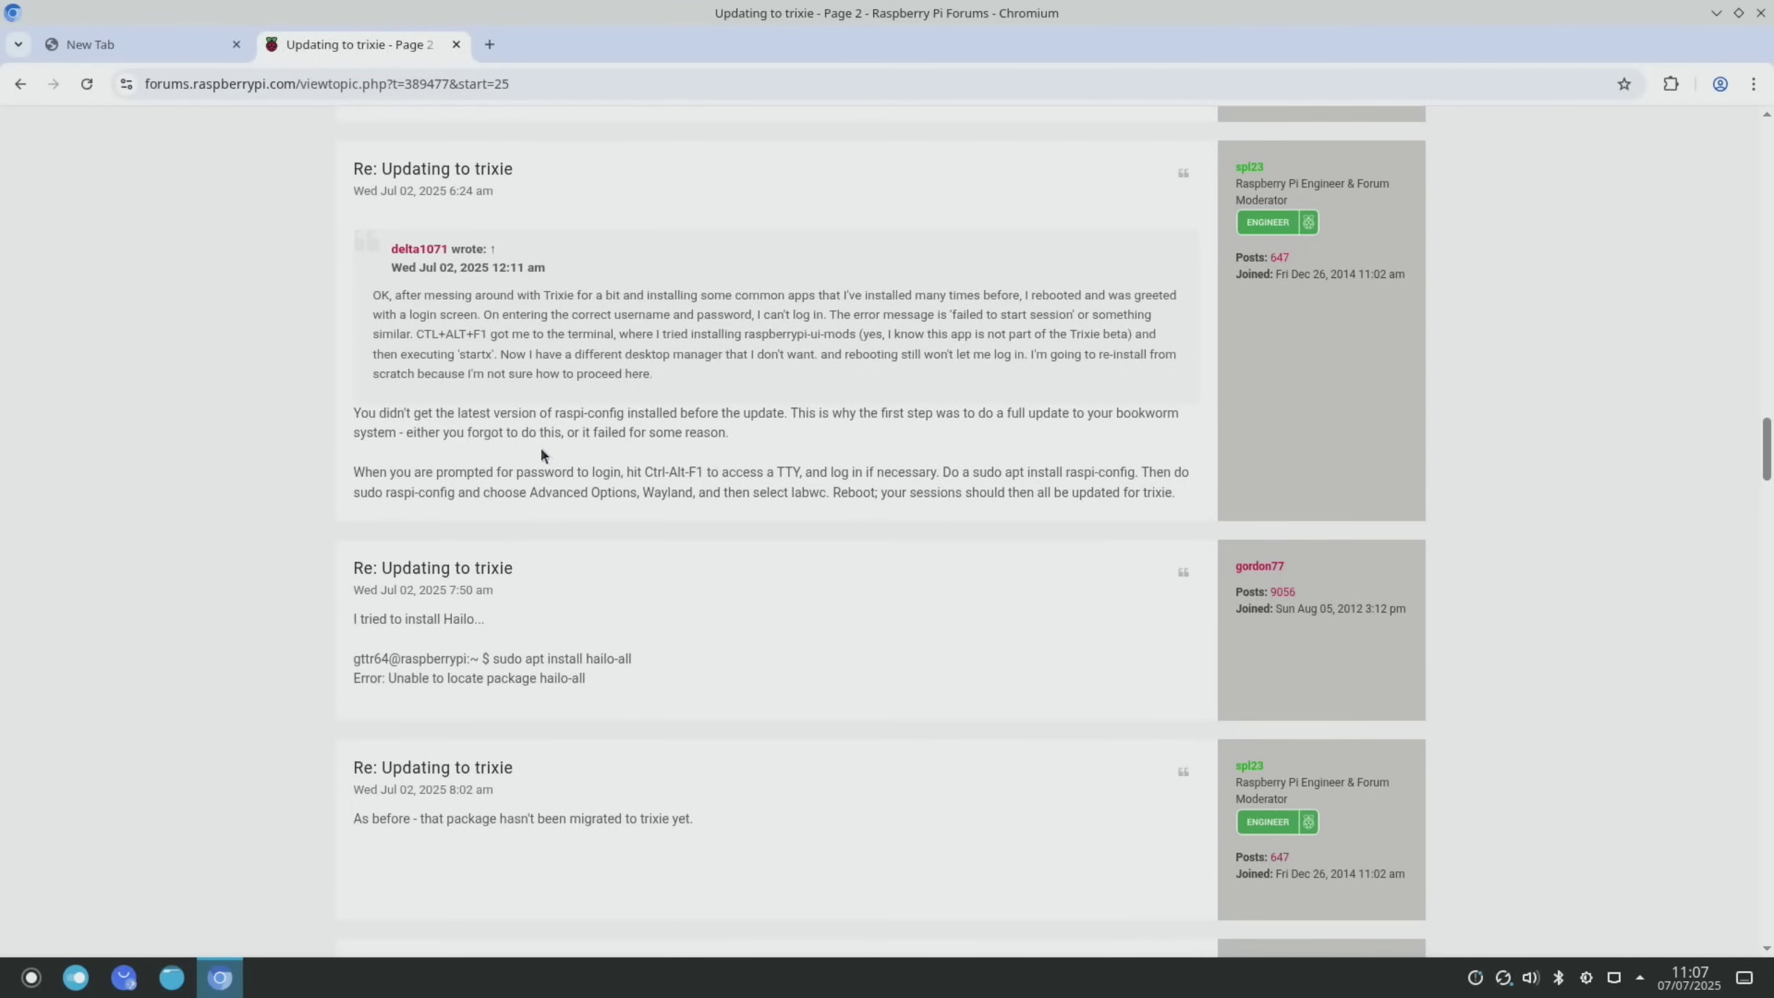
{"action": "scroll", "coordinate": [541, 450], "scroll_direction": "down", "scroll_amount": 5}
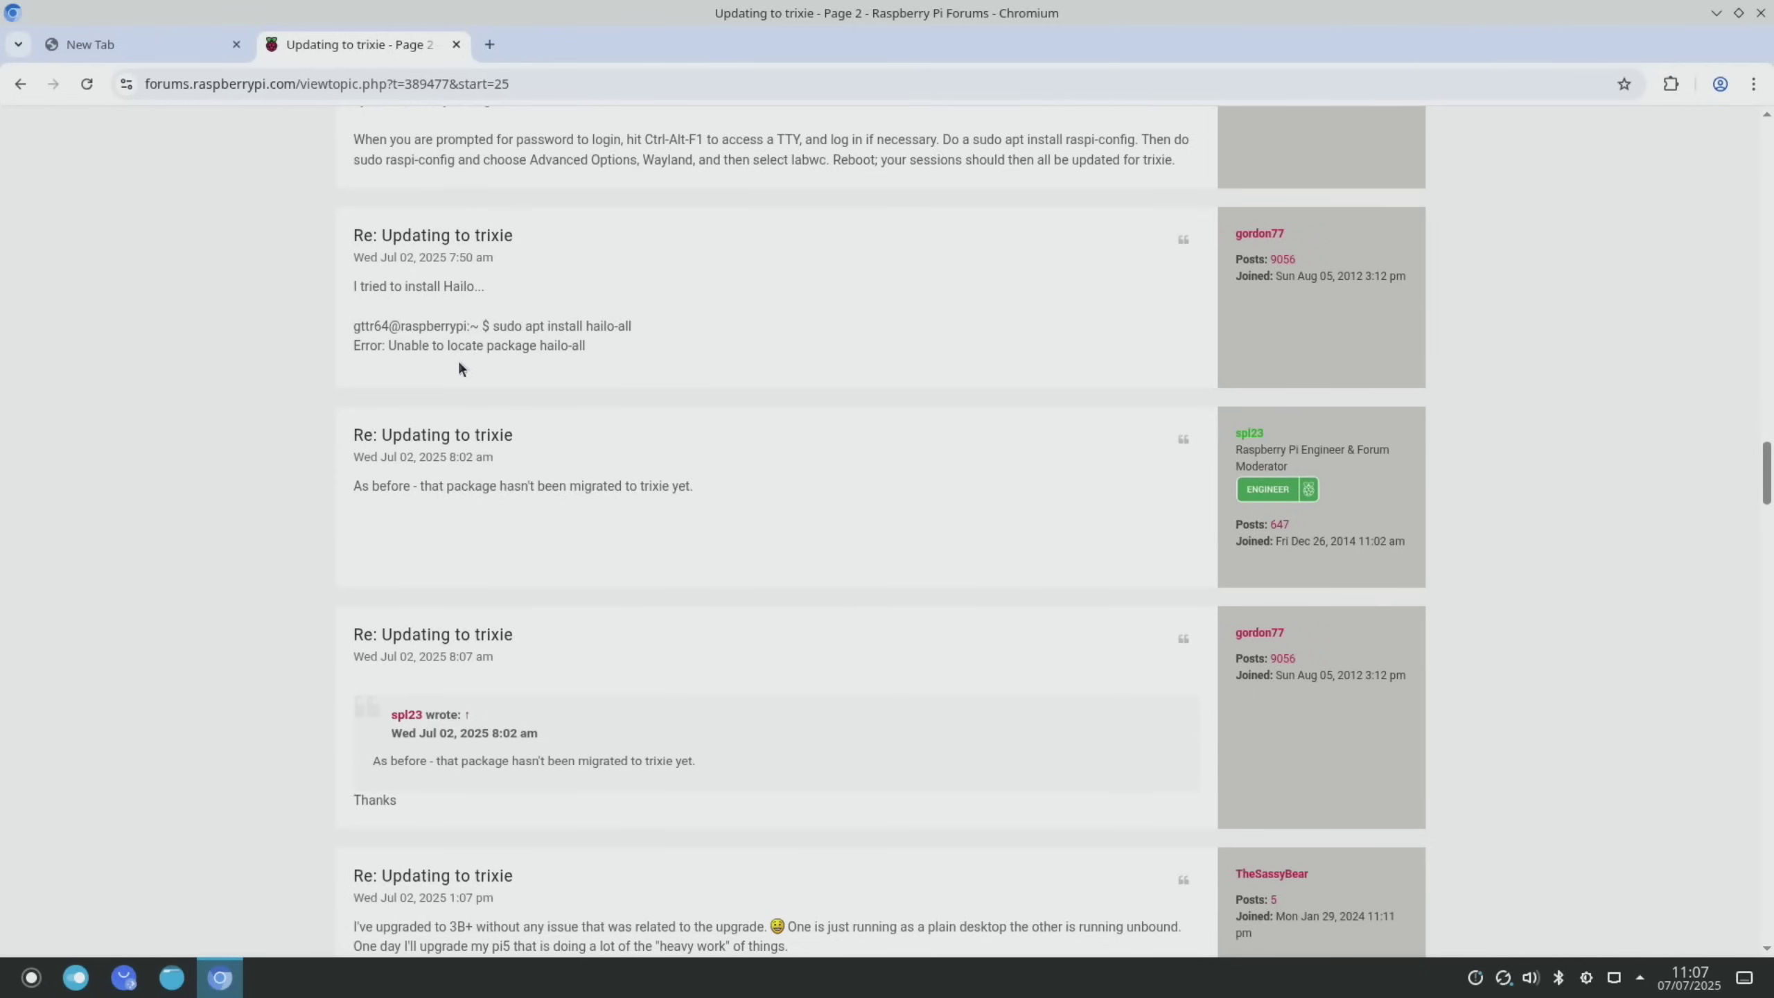
{"action": "scroll", "coordinate": [459, 368], "scroll_direction": "down", "scroll_amount": 2}
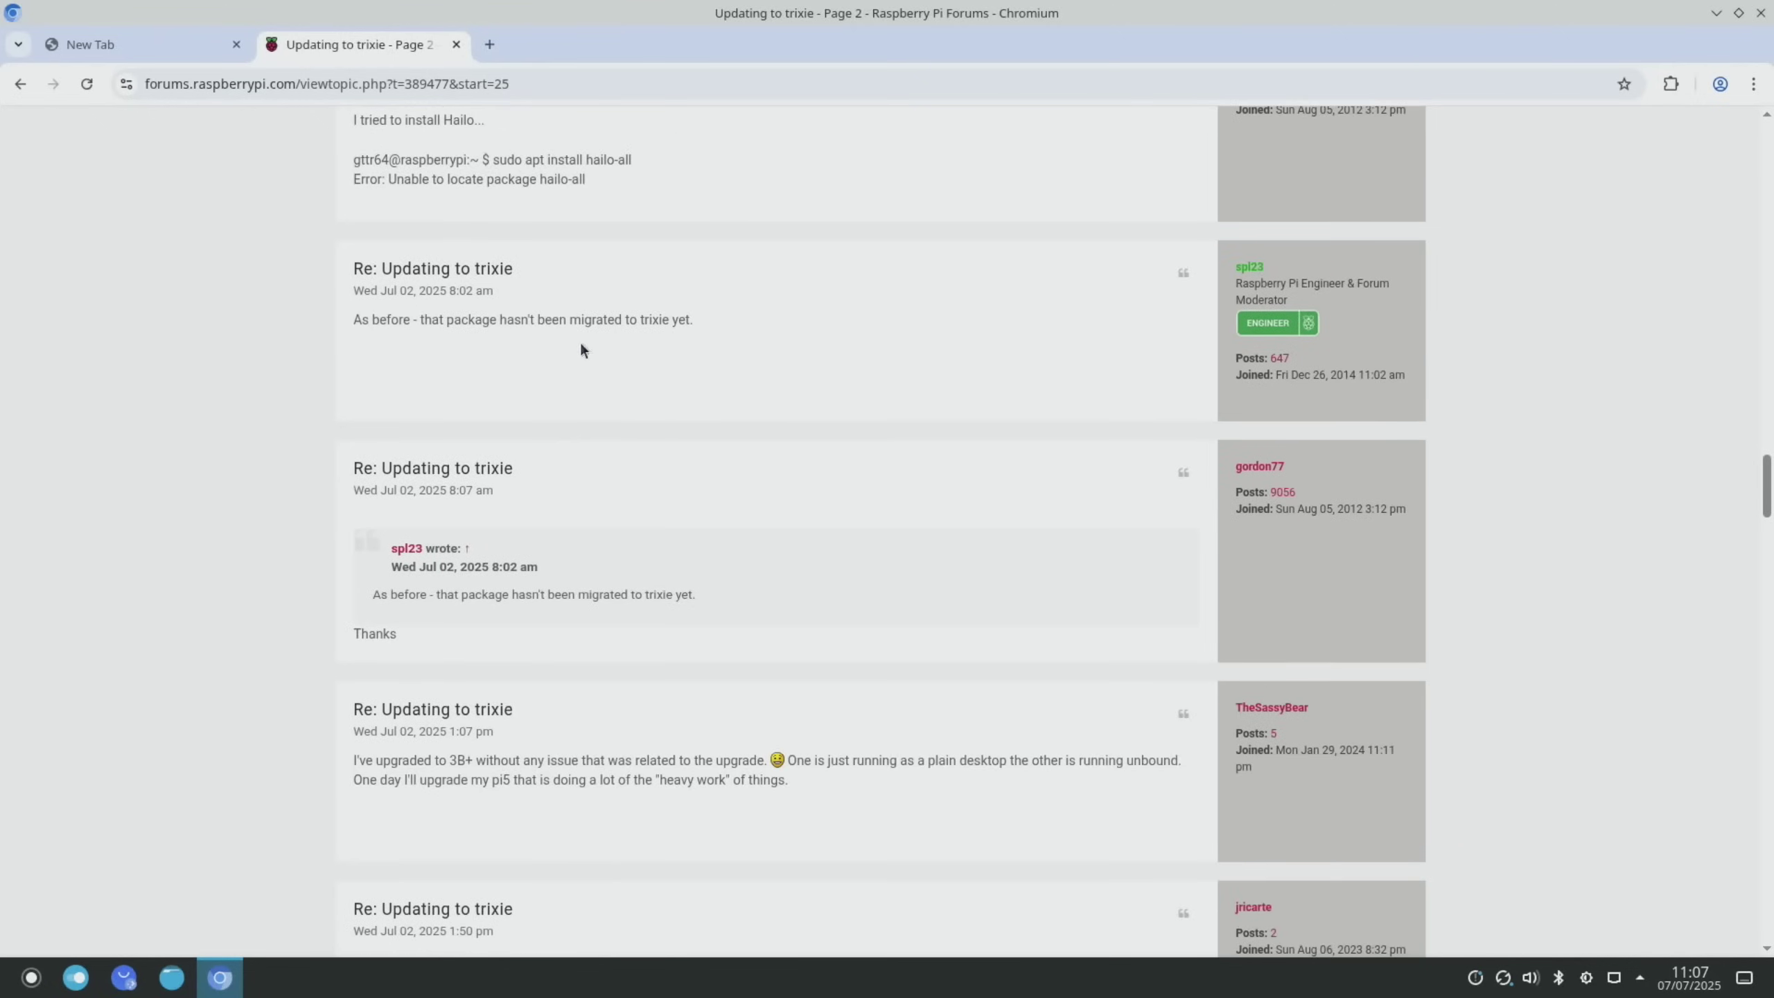
{"action": "scroll", "coordinate": [632, 355], "scroll_direction": "down", "scroll_amount": 20}
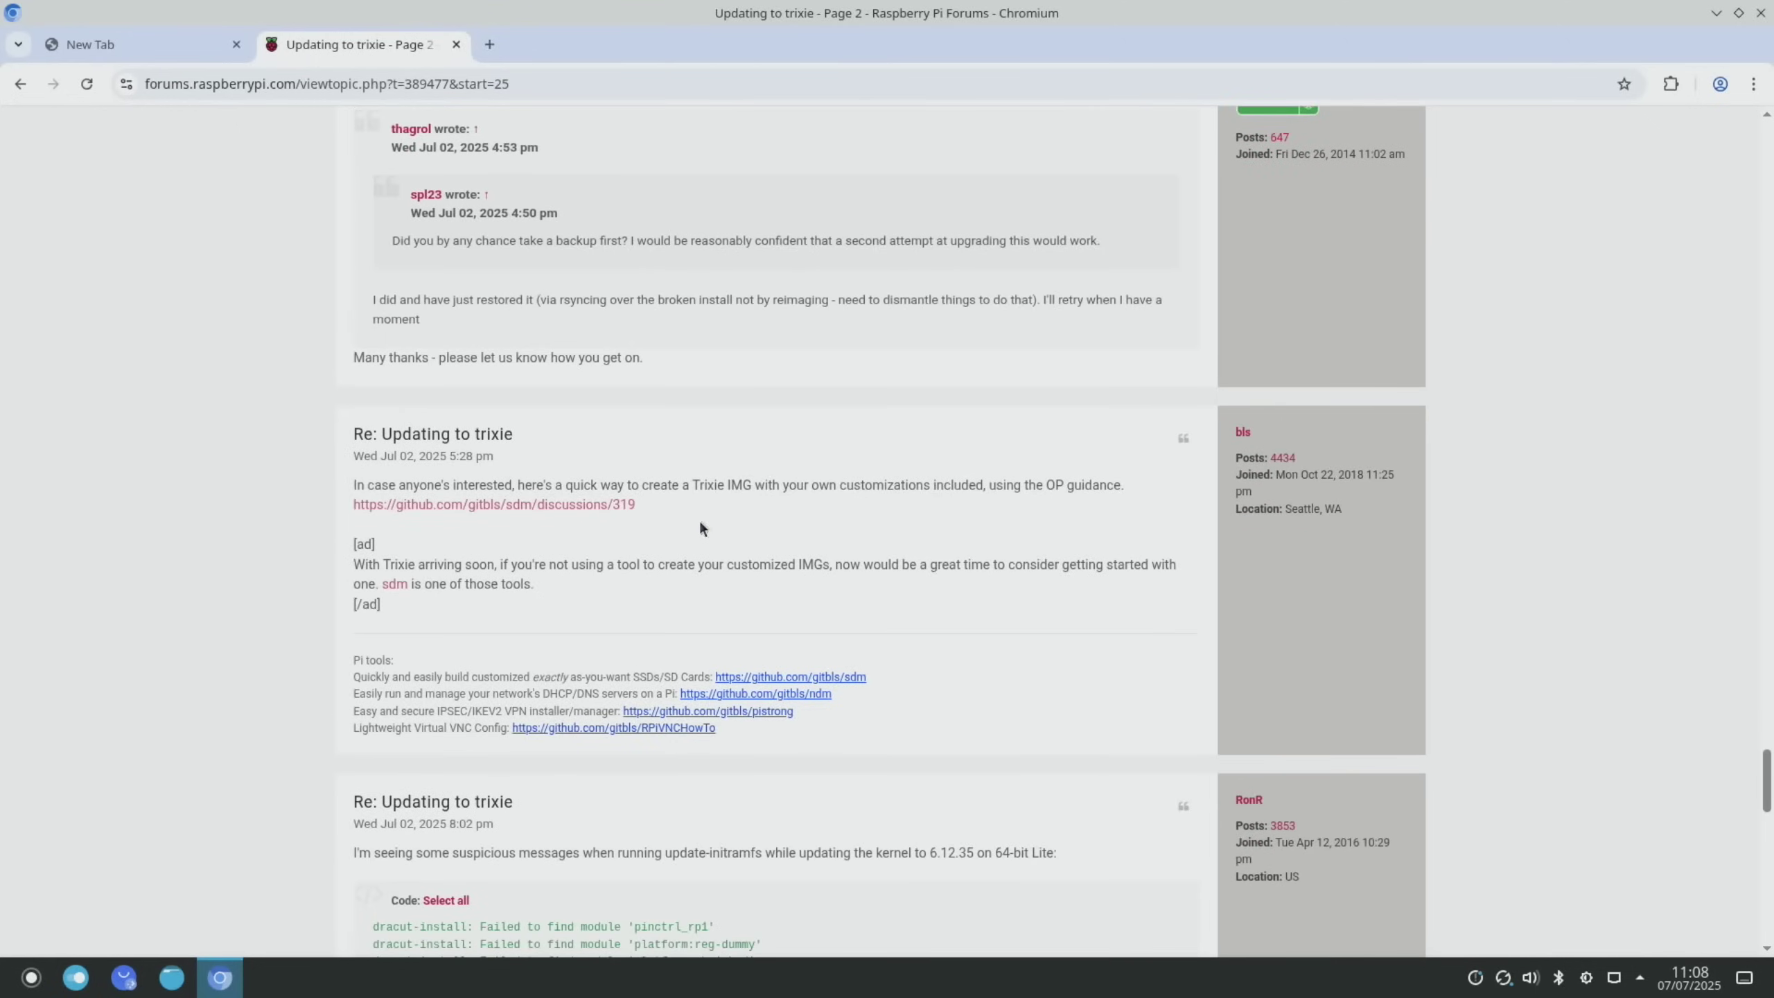
{"action": "scroll", "coordinate": [701, 524], "scroll_direction": "down", "scroll_amount": 4}
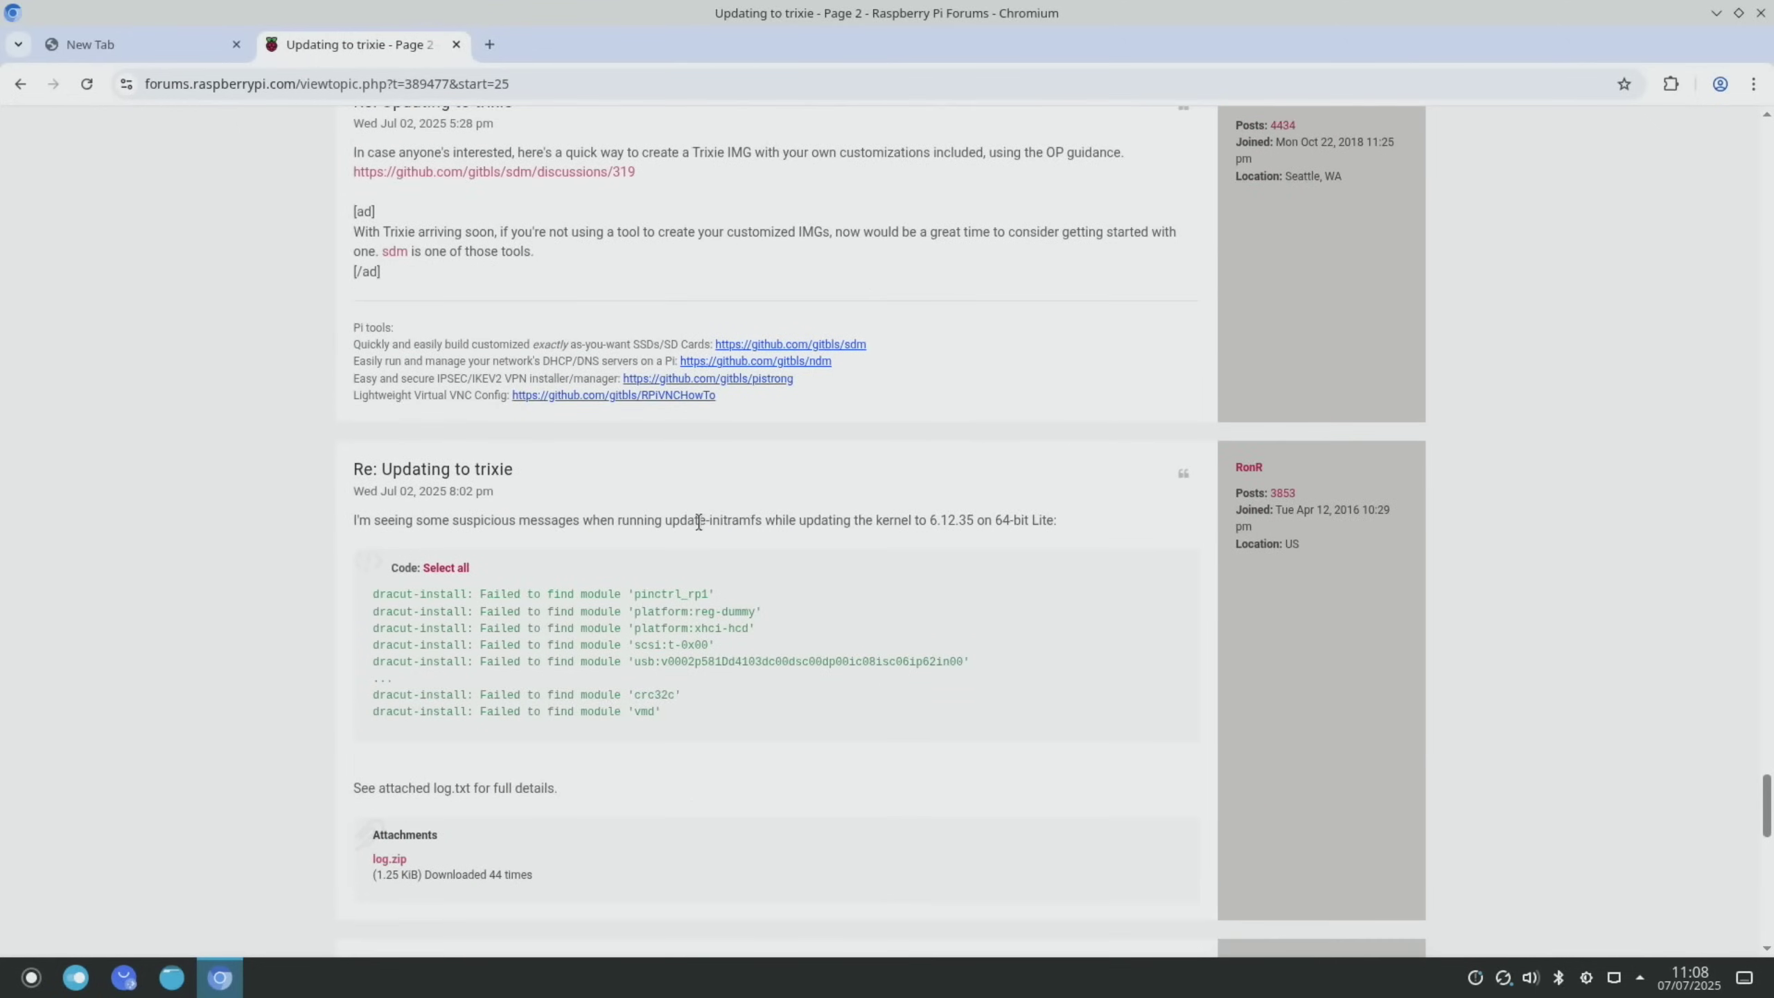
{"action": "scroll", "coordinate": [699, 521], "scroll_direction": "down", "scroll_amount": 2}
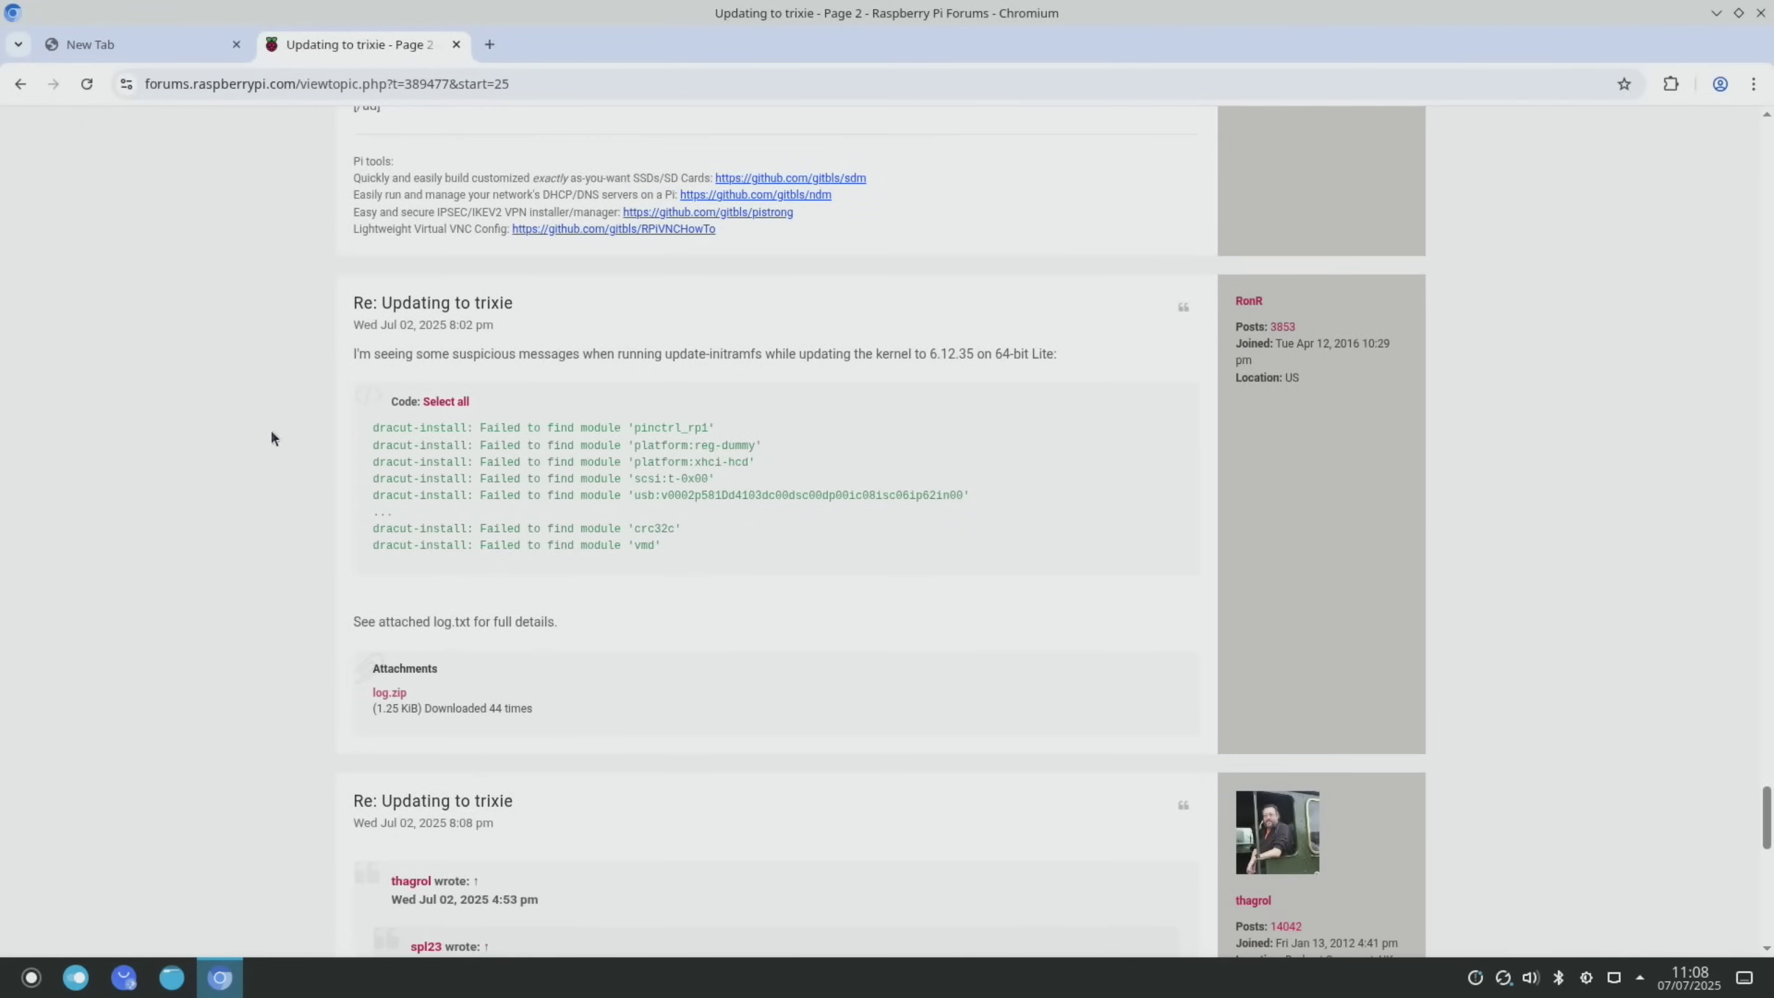
{"action": "scroll", "coordinate": [272, 437], "scroll_direction": "down", "scroll_amount": 2}
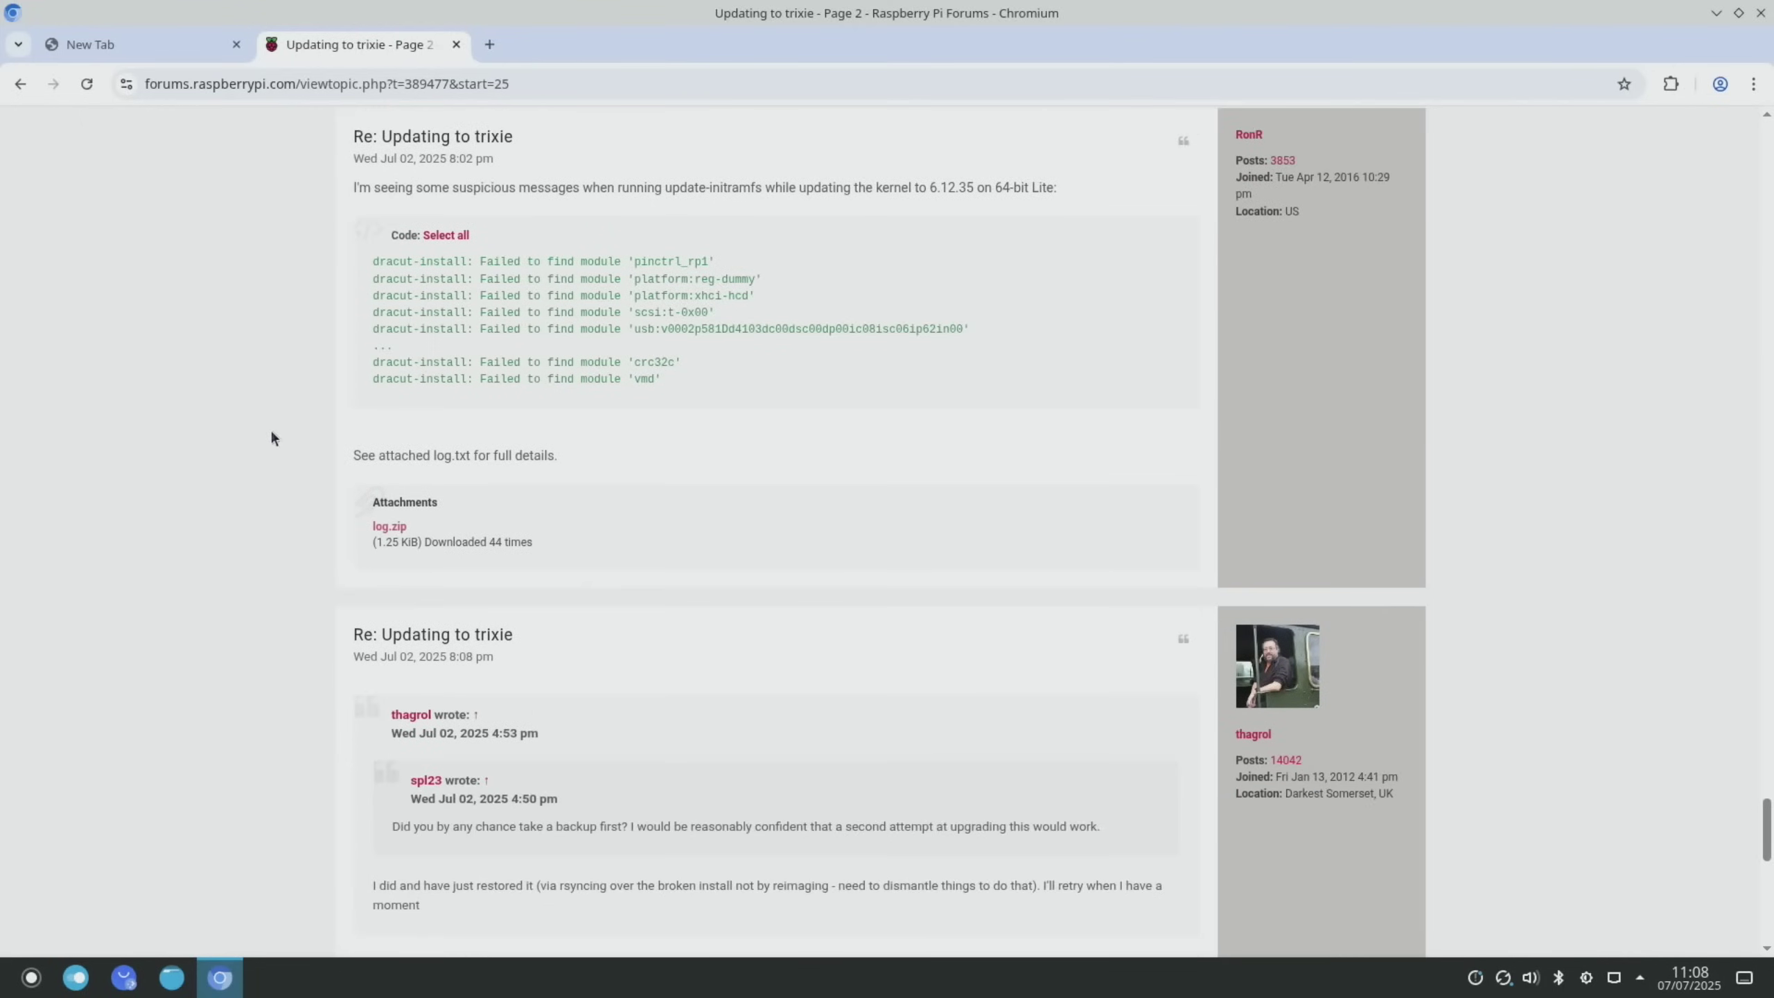
{"action": "scroll", "coordinate": [272, 438], "scroll_direction": "down", "scroll_amount": 2}
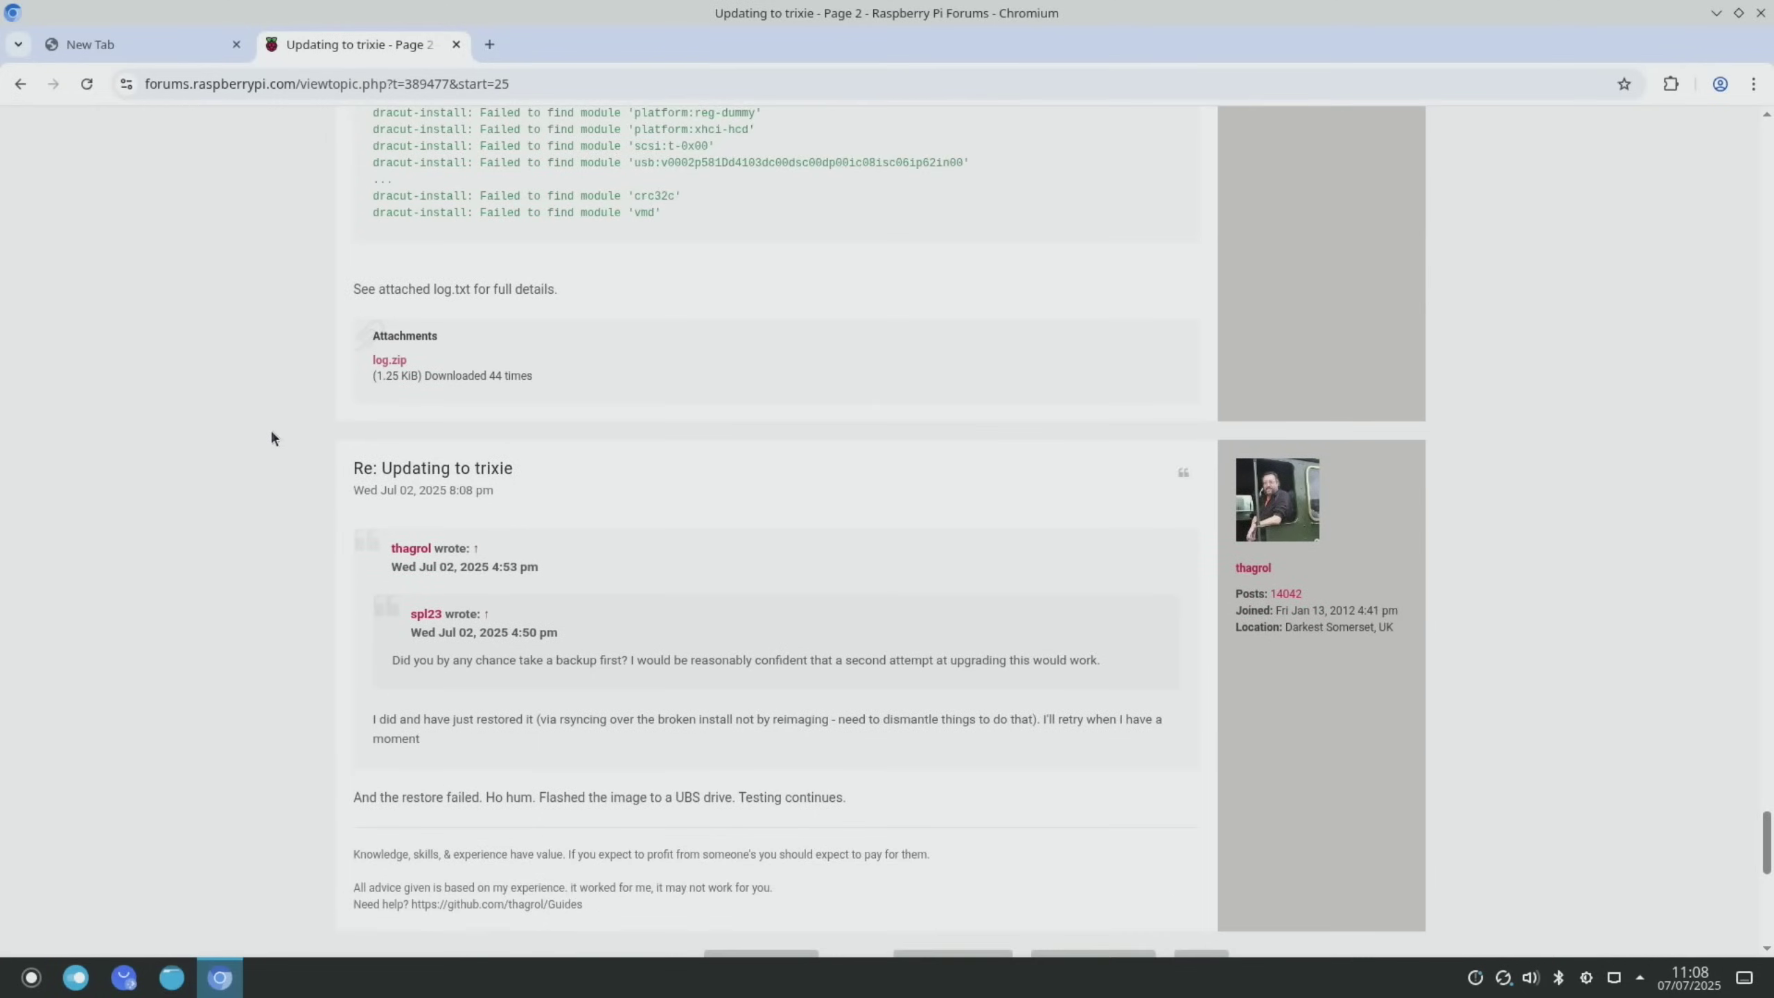
{"action": "scroll", "coordinate": [272, 438], "scroll_direction": "down", "scroll_amount": 2}
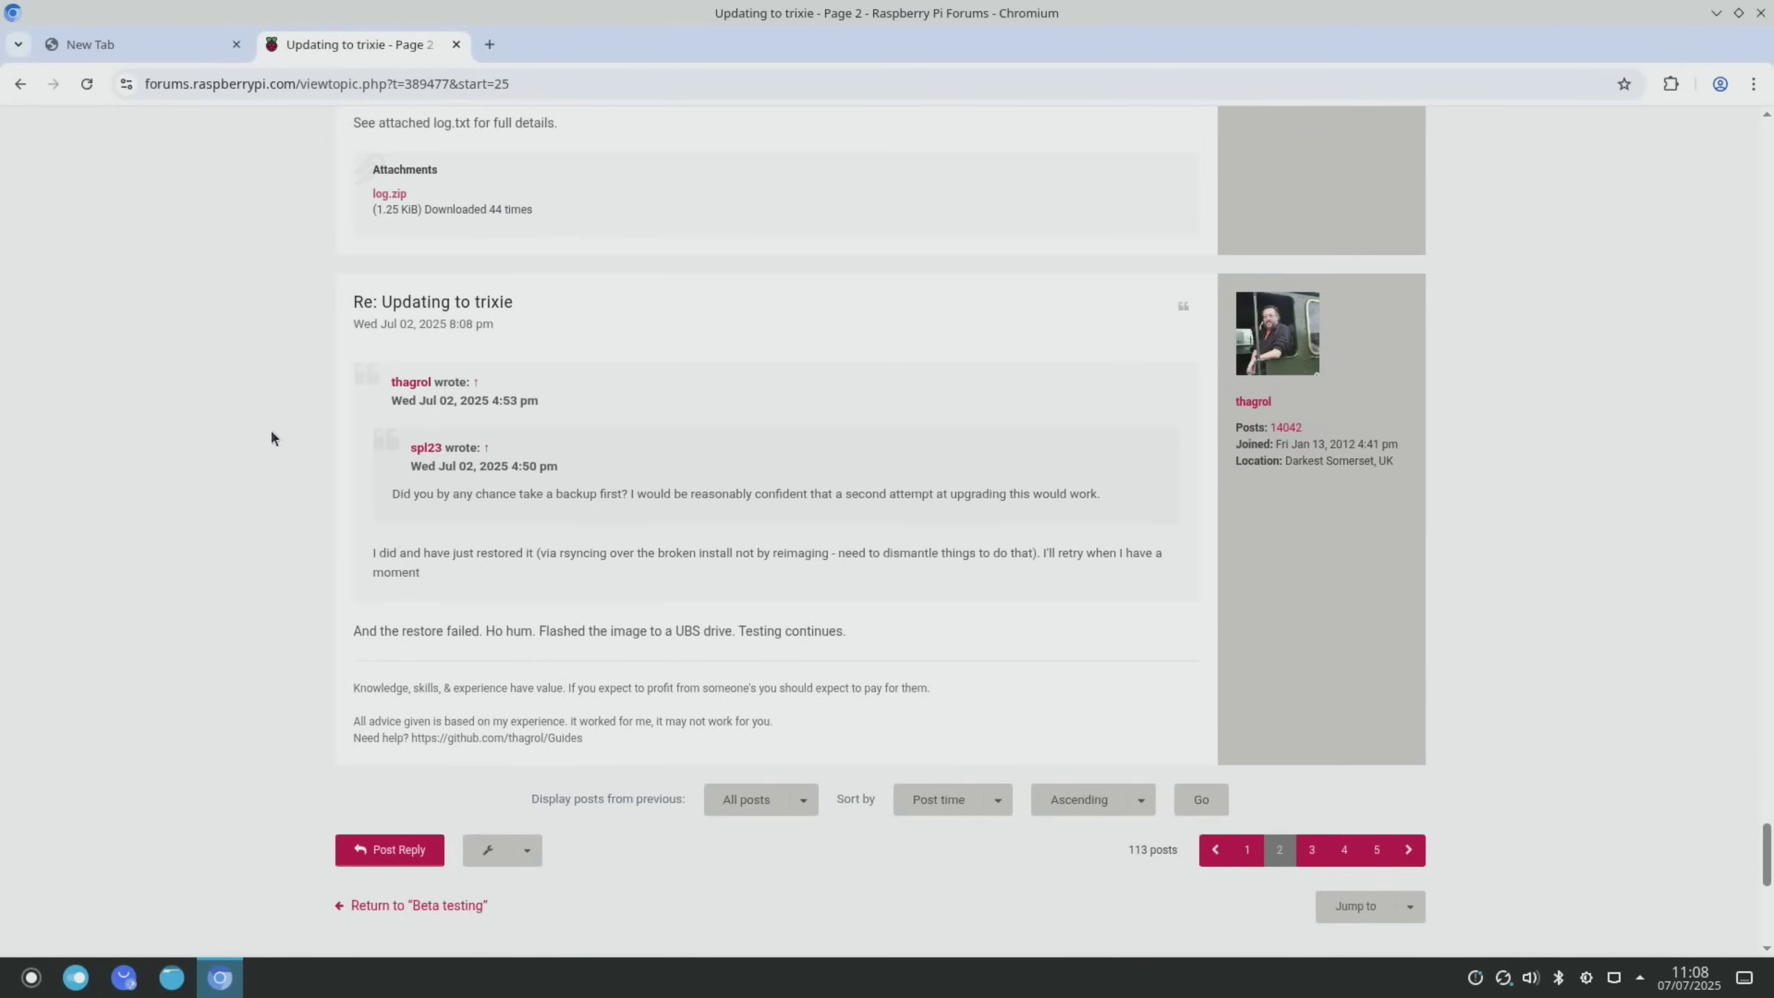
Open Raspberry Pi Imager from a launcher search and review the Raspberry Pi OS (other) images
{"action": "key", "text": "super"}
{"action": "type", "text": "image"}
{"action": "type", "text": "r"}
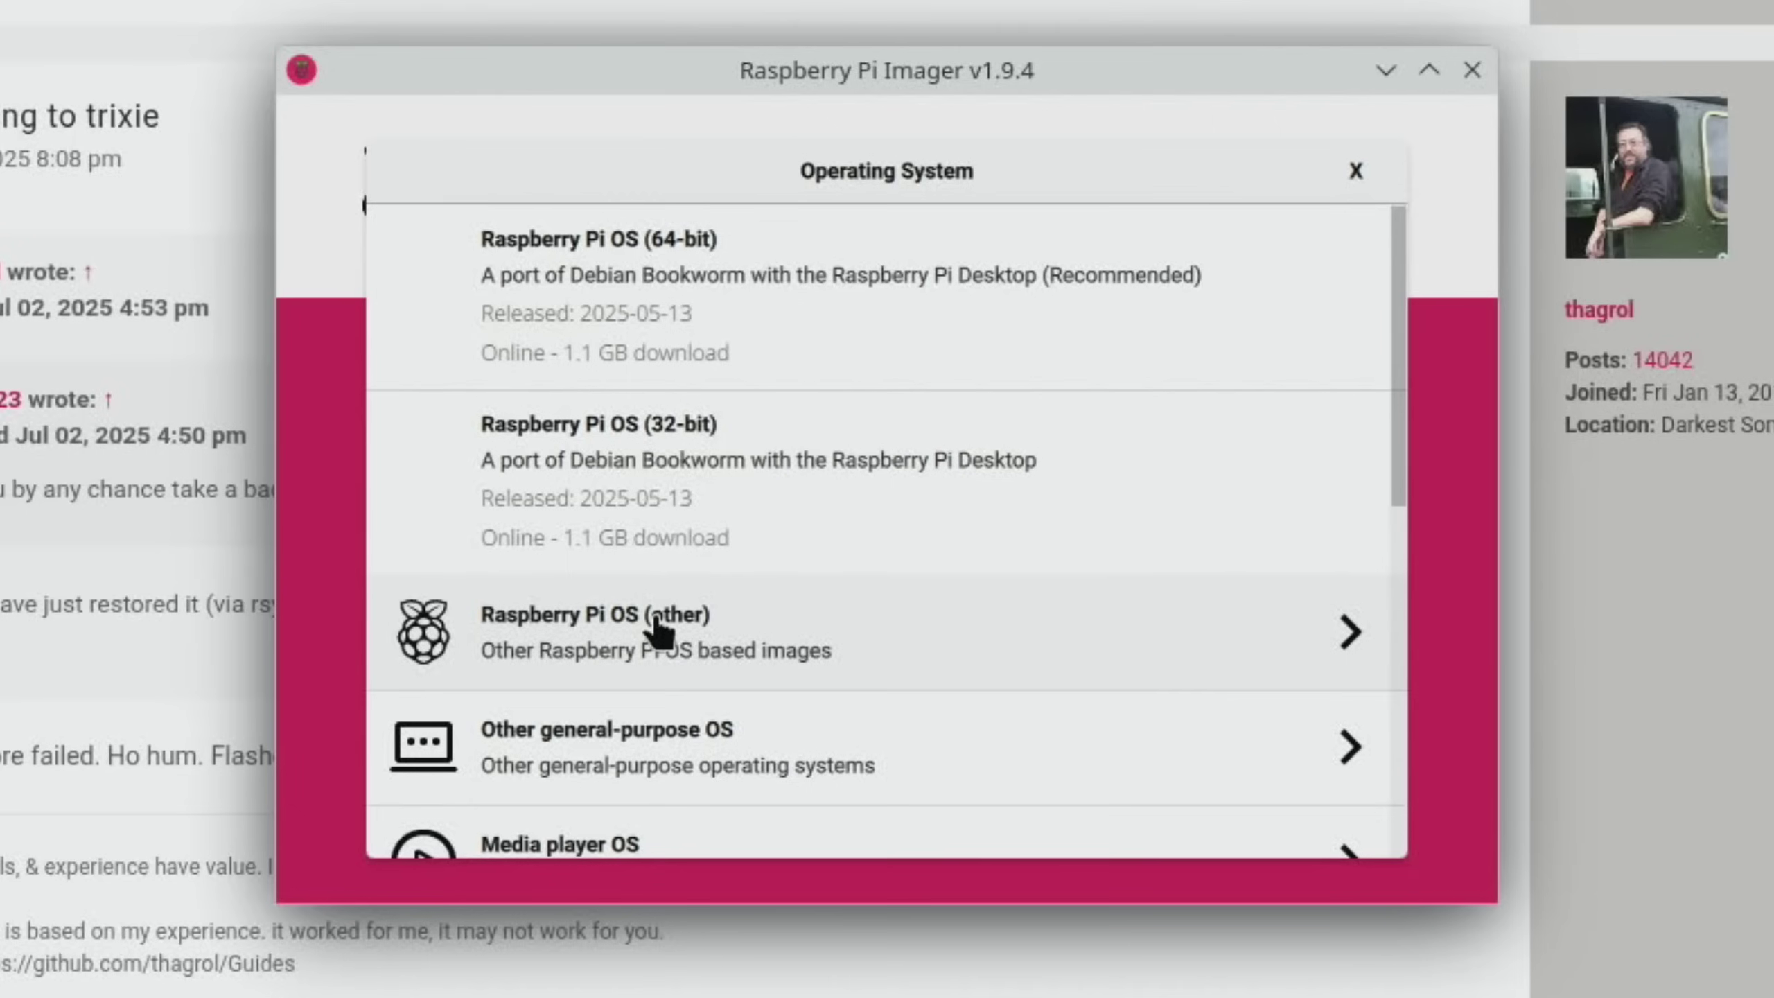
{"action": "left_click", "coordinate": [657, 629]}
{"action": "scroll", "coordinate": [601, 447], "scroll_direction": "down", "scroll_amount": 3}
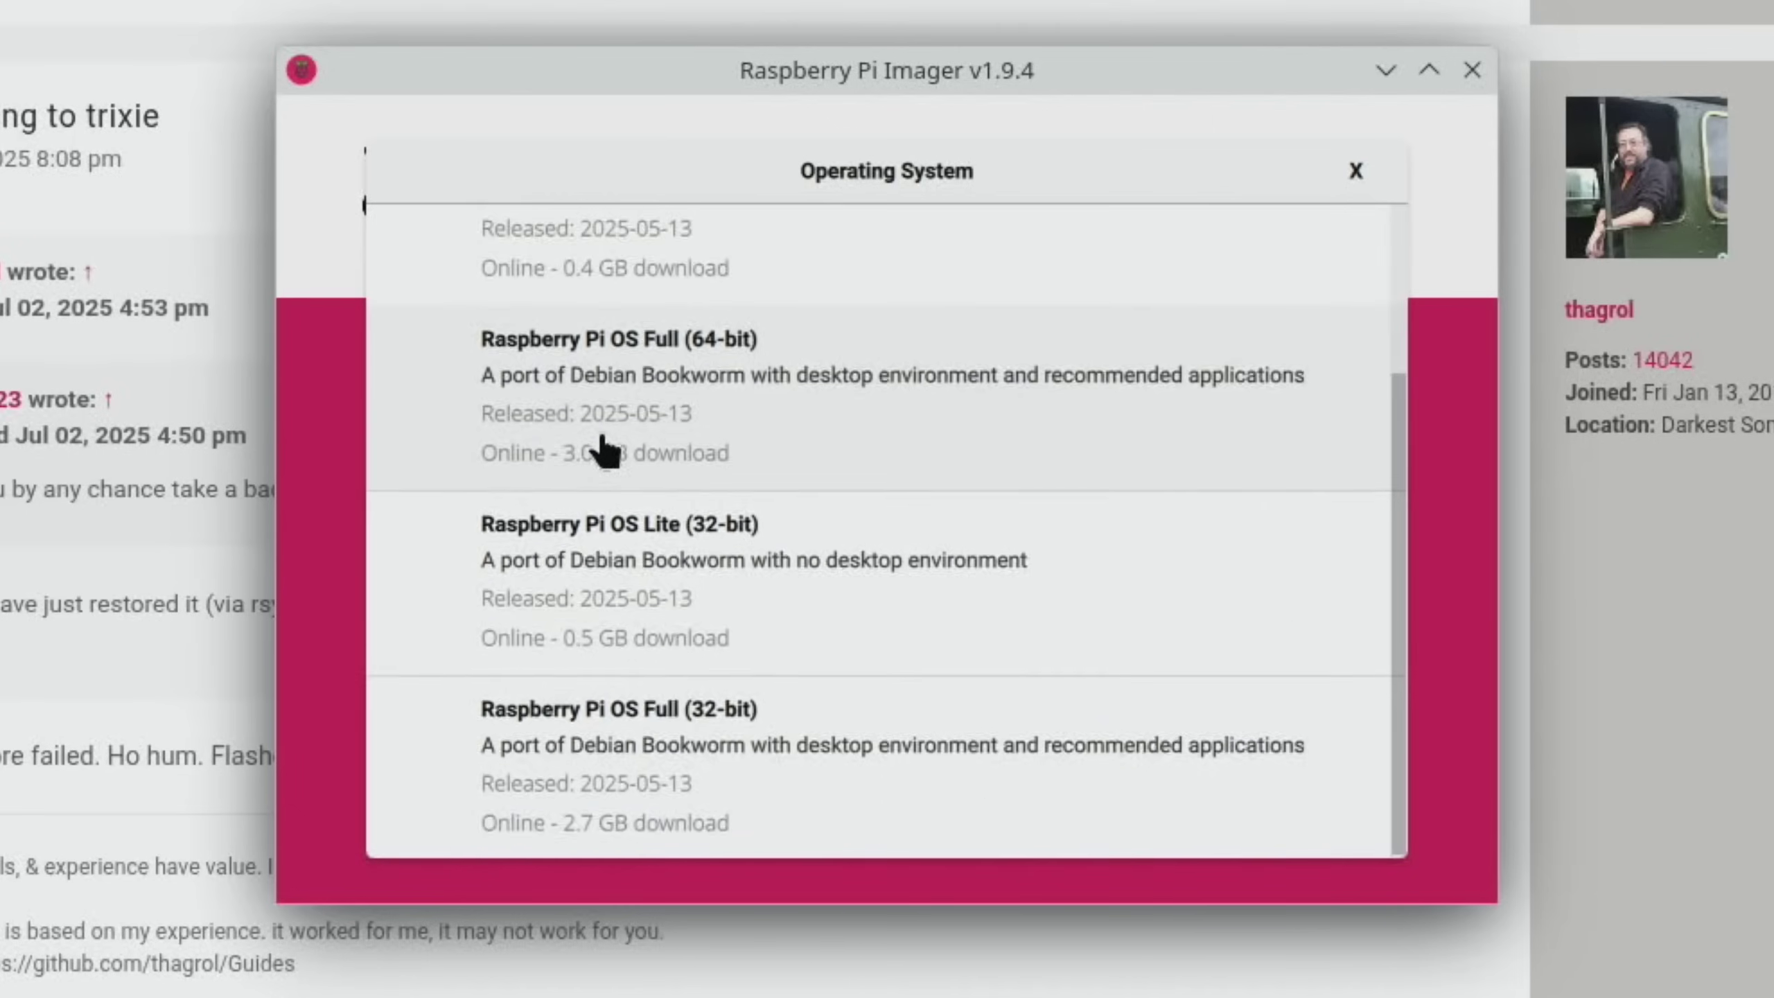
{"action": "scroll", "coordinate": [604, 451], "scroll_direction": "up", "scroll_amount": 3}
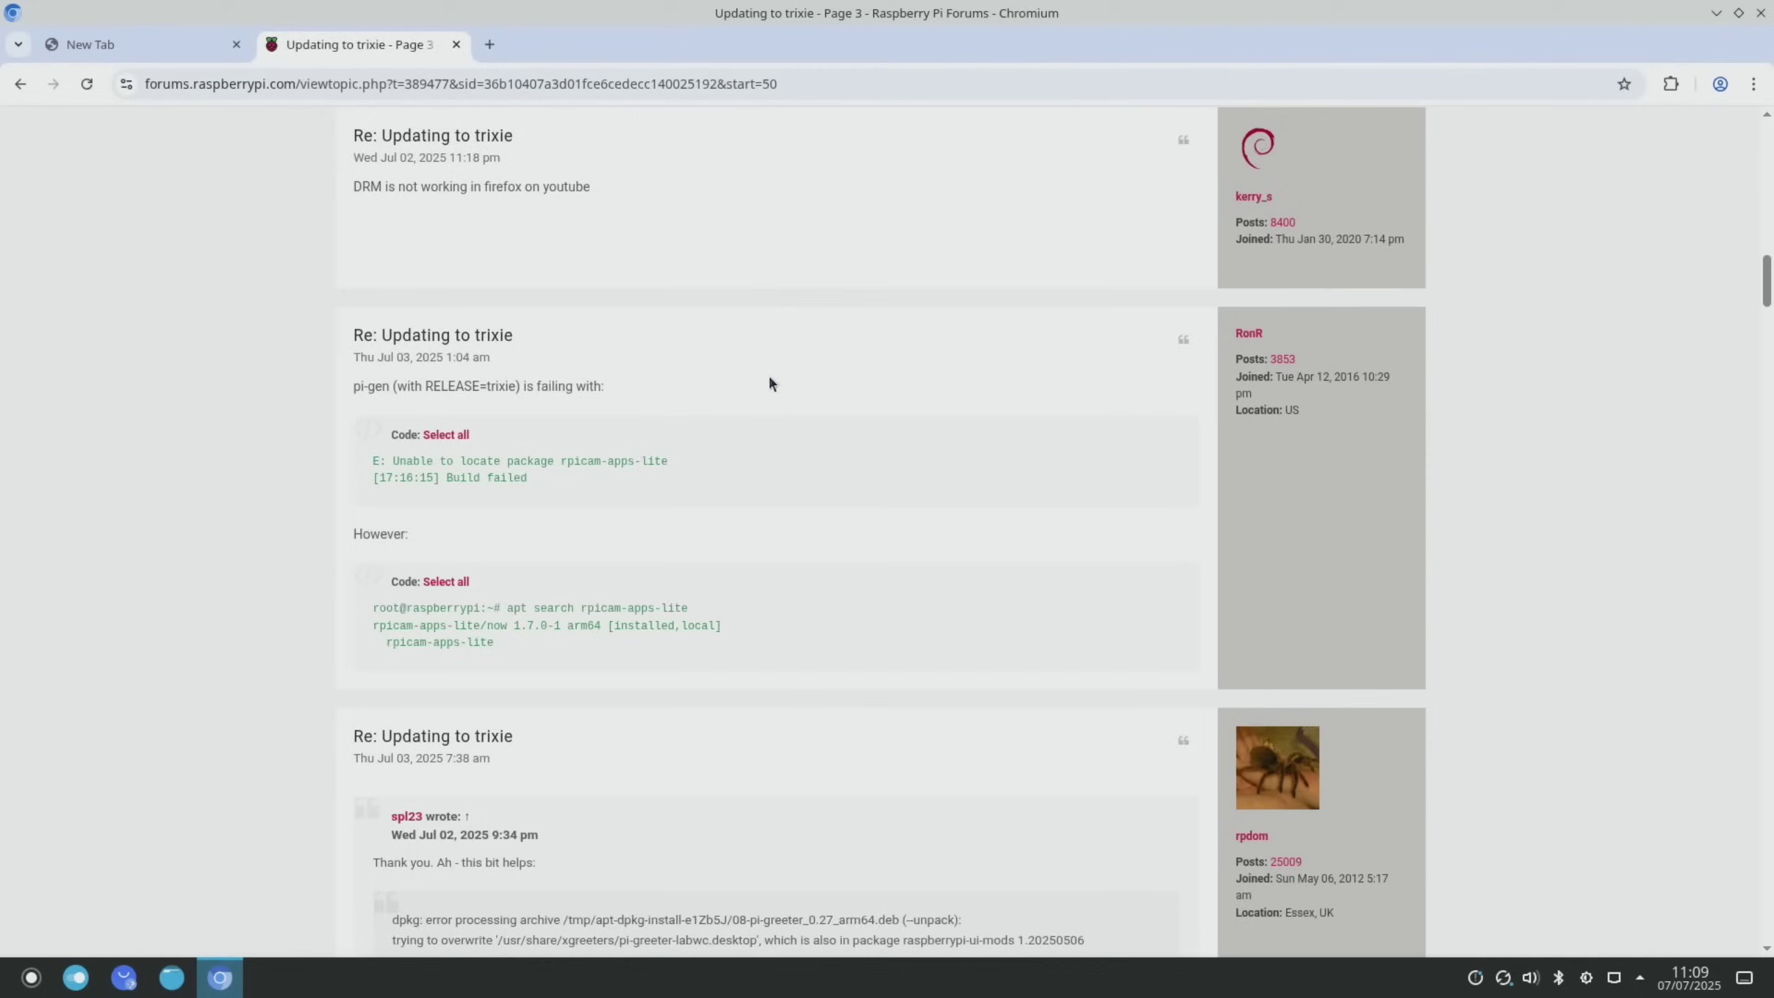
{"action": "scroll", "coordinate": [768, 375], "scroll_direction": "up", "scroll_amount": 2}
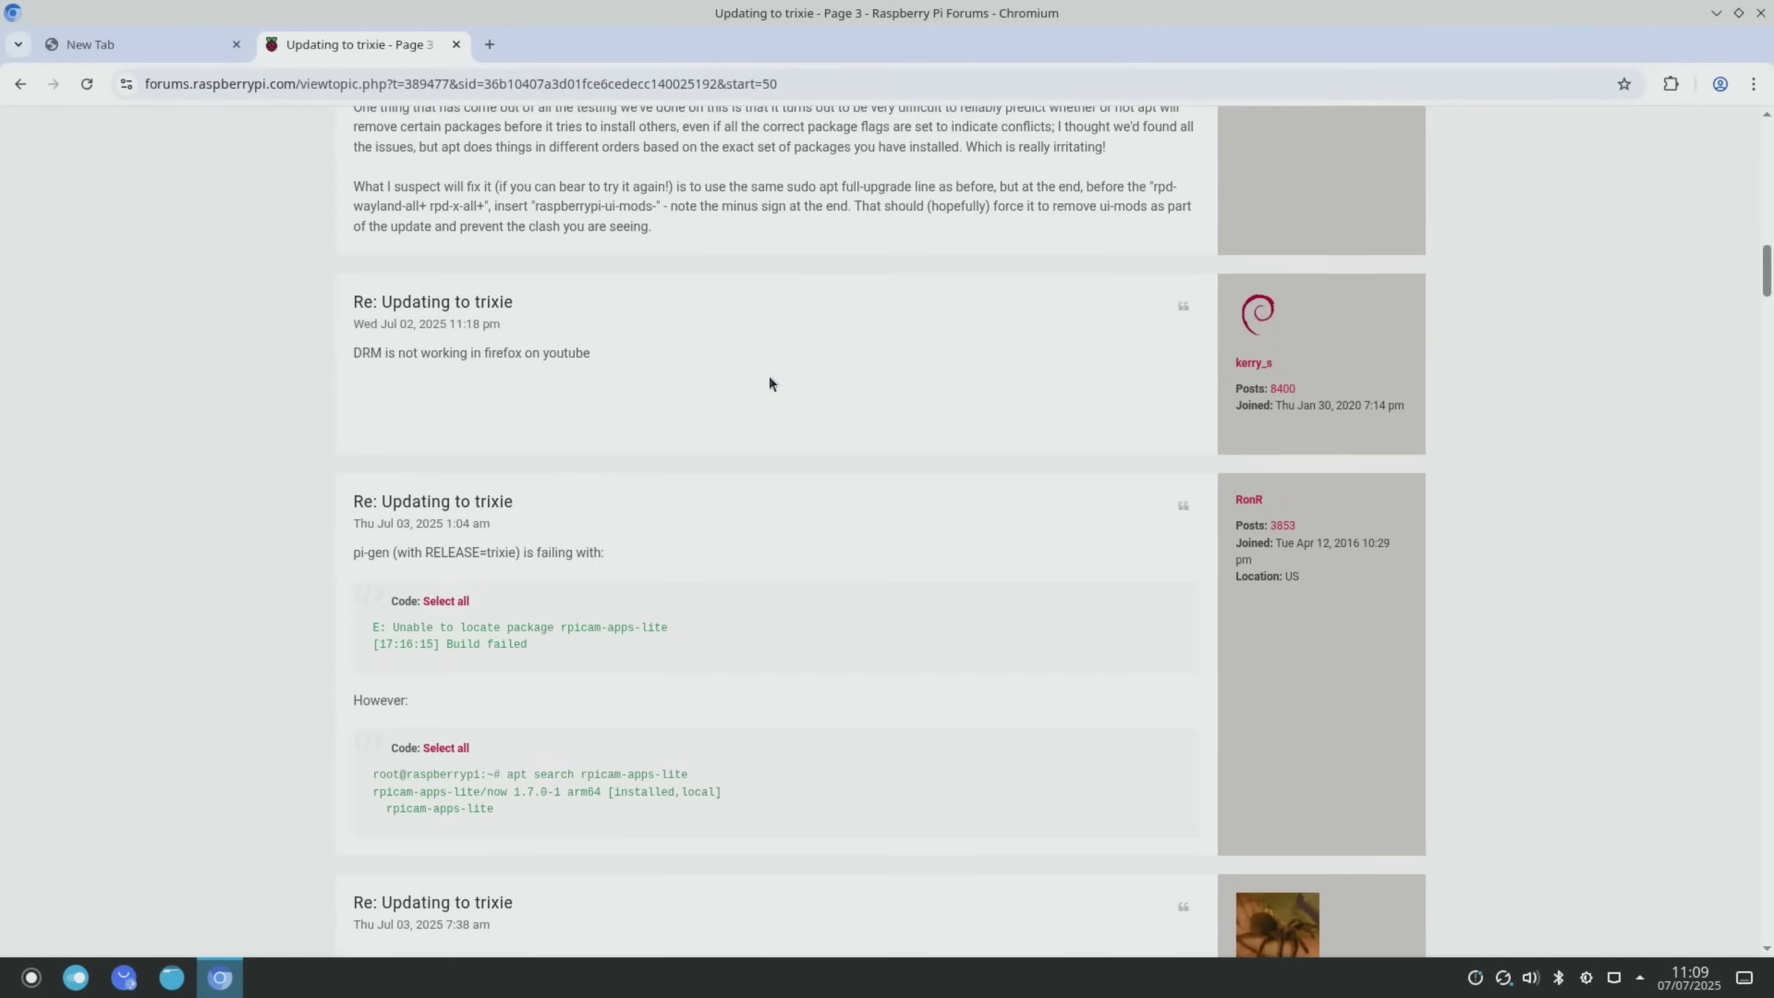
{"action": "scroll", "coordinate": [453, 397], "scroll_direction": "down", "scroll_amount": 5}
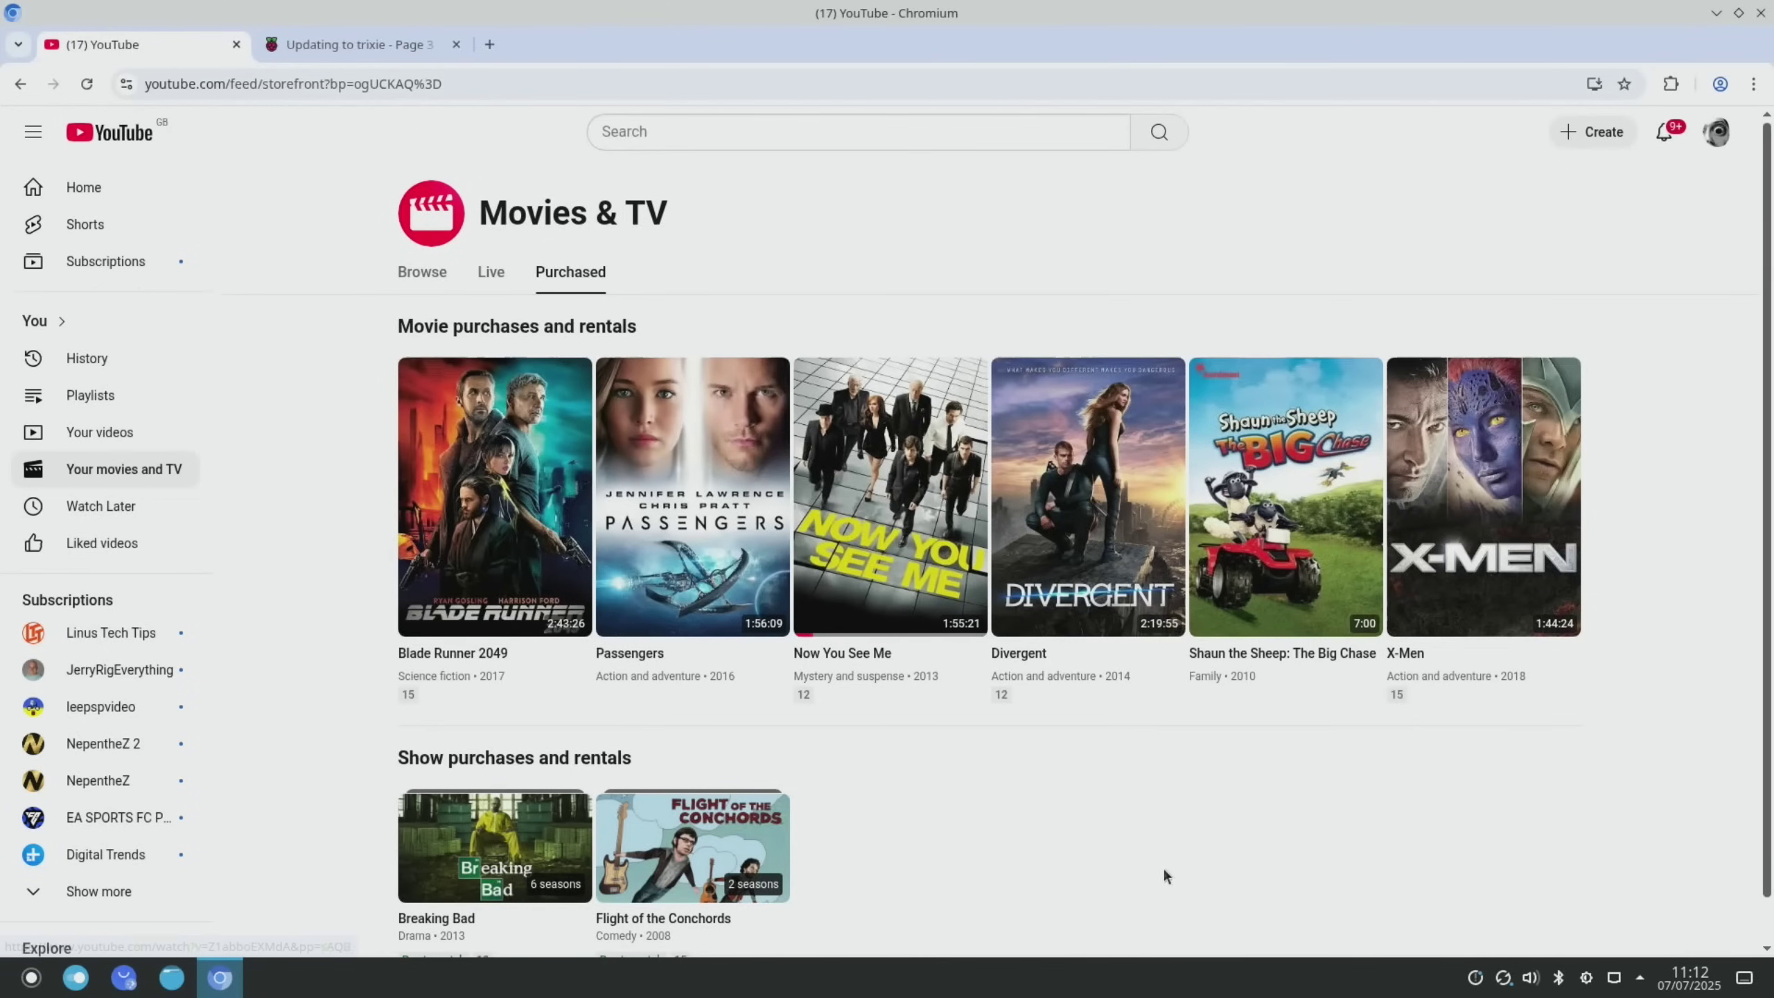
{"action": "scroll", "coordinate": [923, 792], "scroll_direction": "down", "scroll_amount": 1}
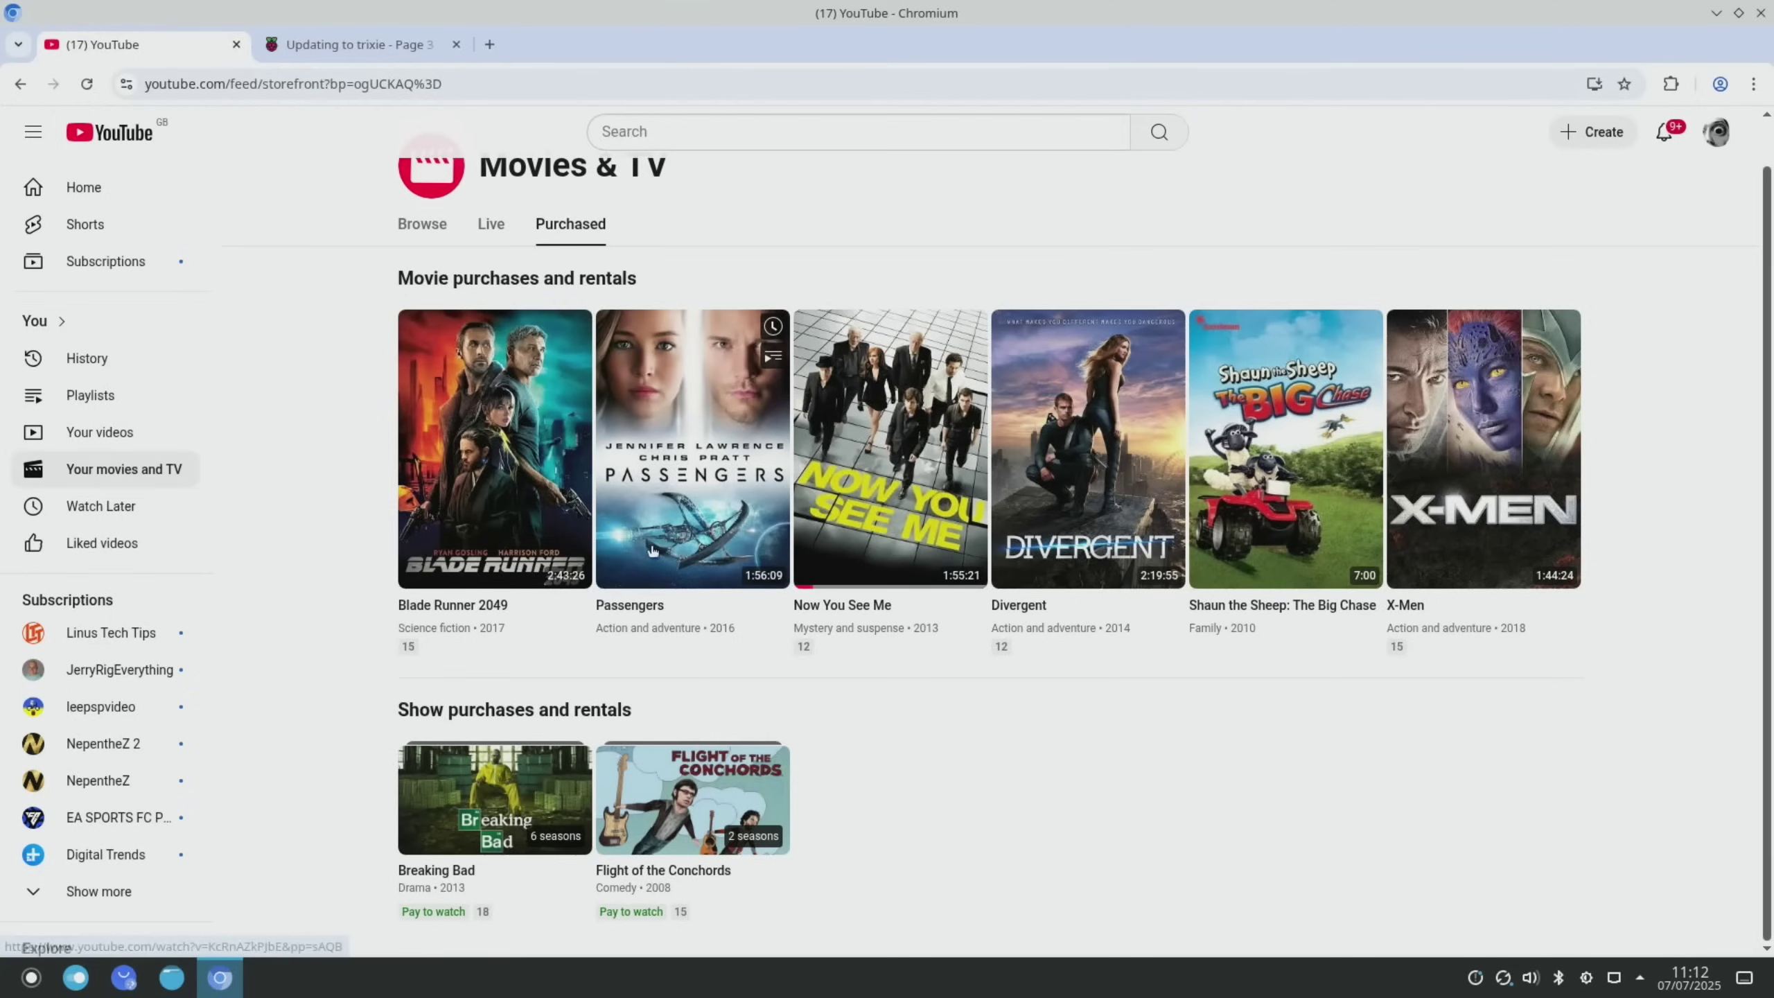
{"action": "left_click", "coordinate": [500, 481]}
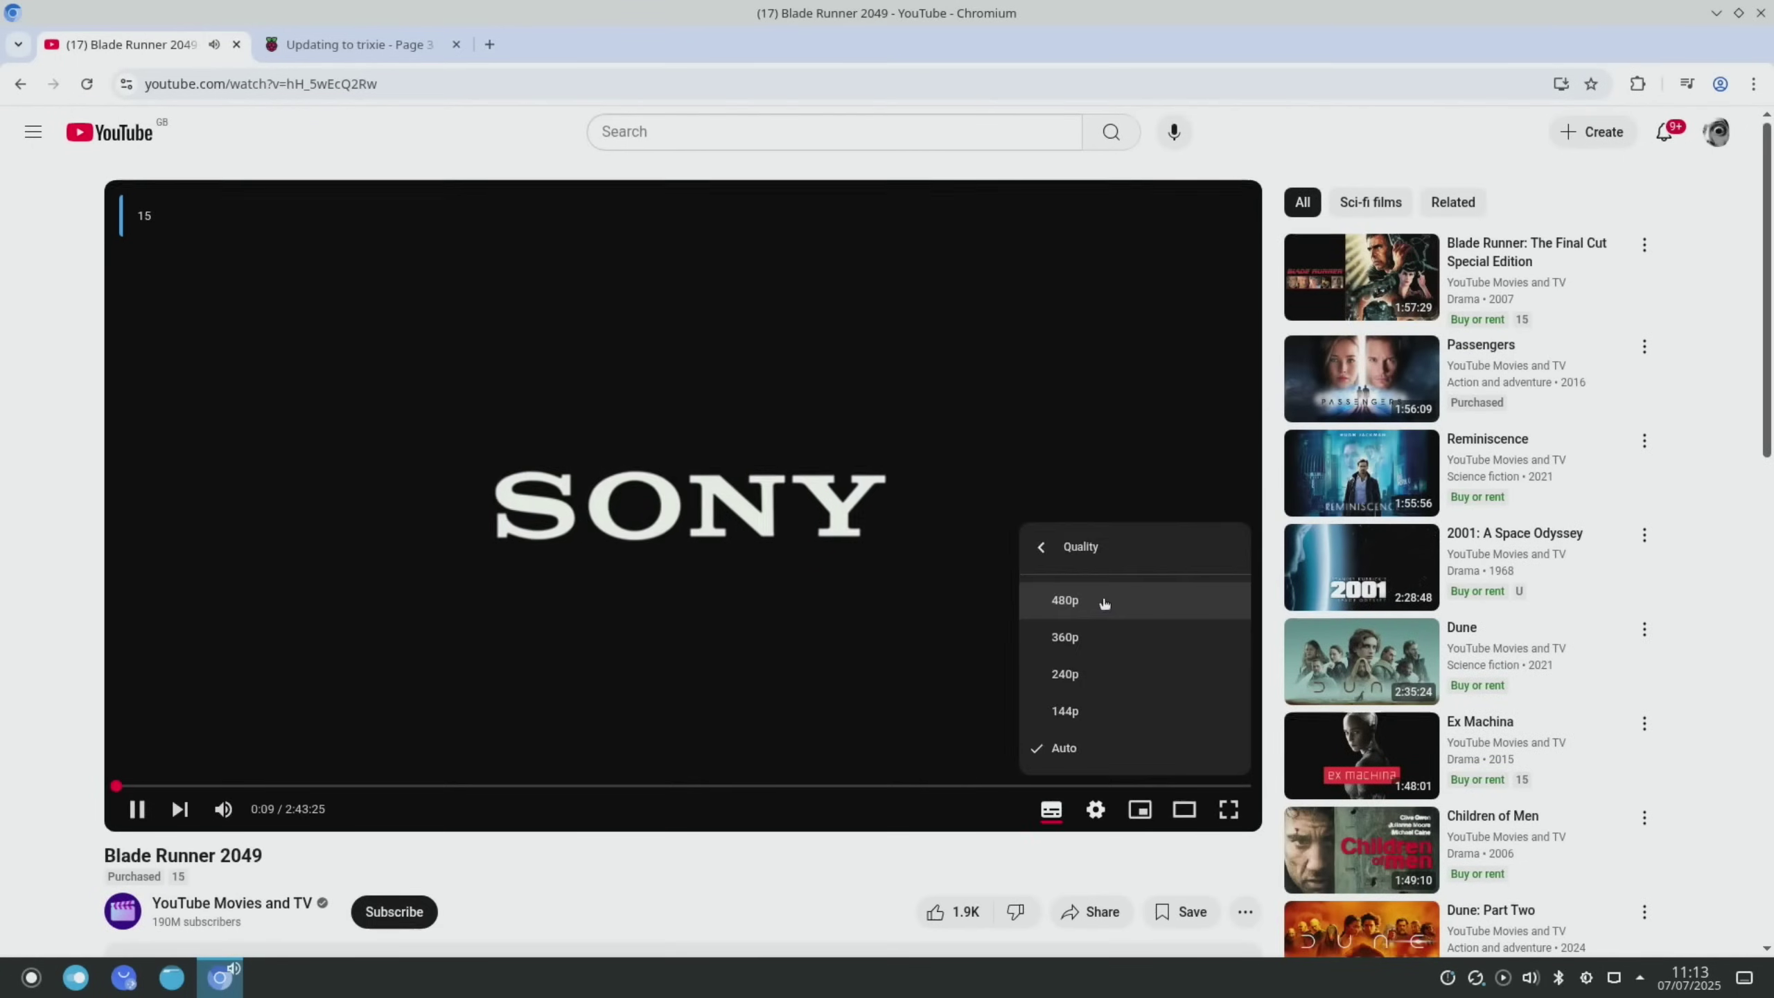
{"action": "left_click", "coordinate": [1105, 605]}
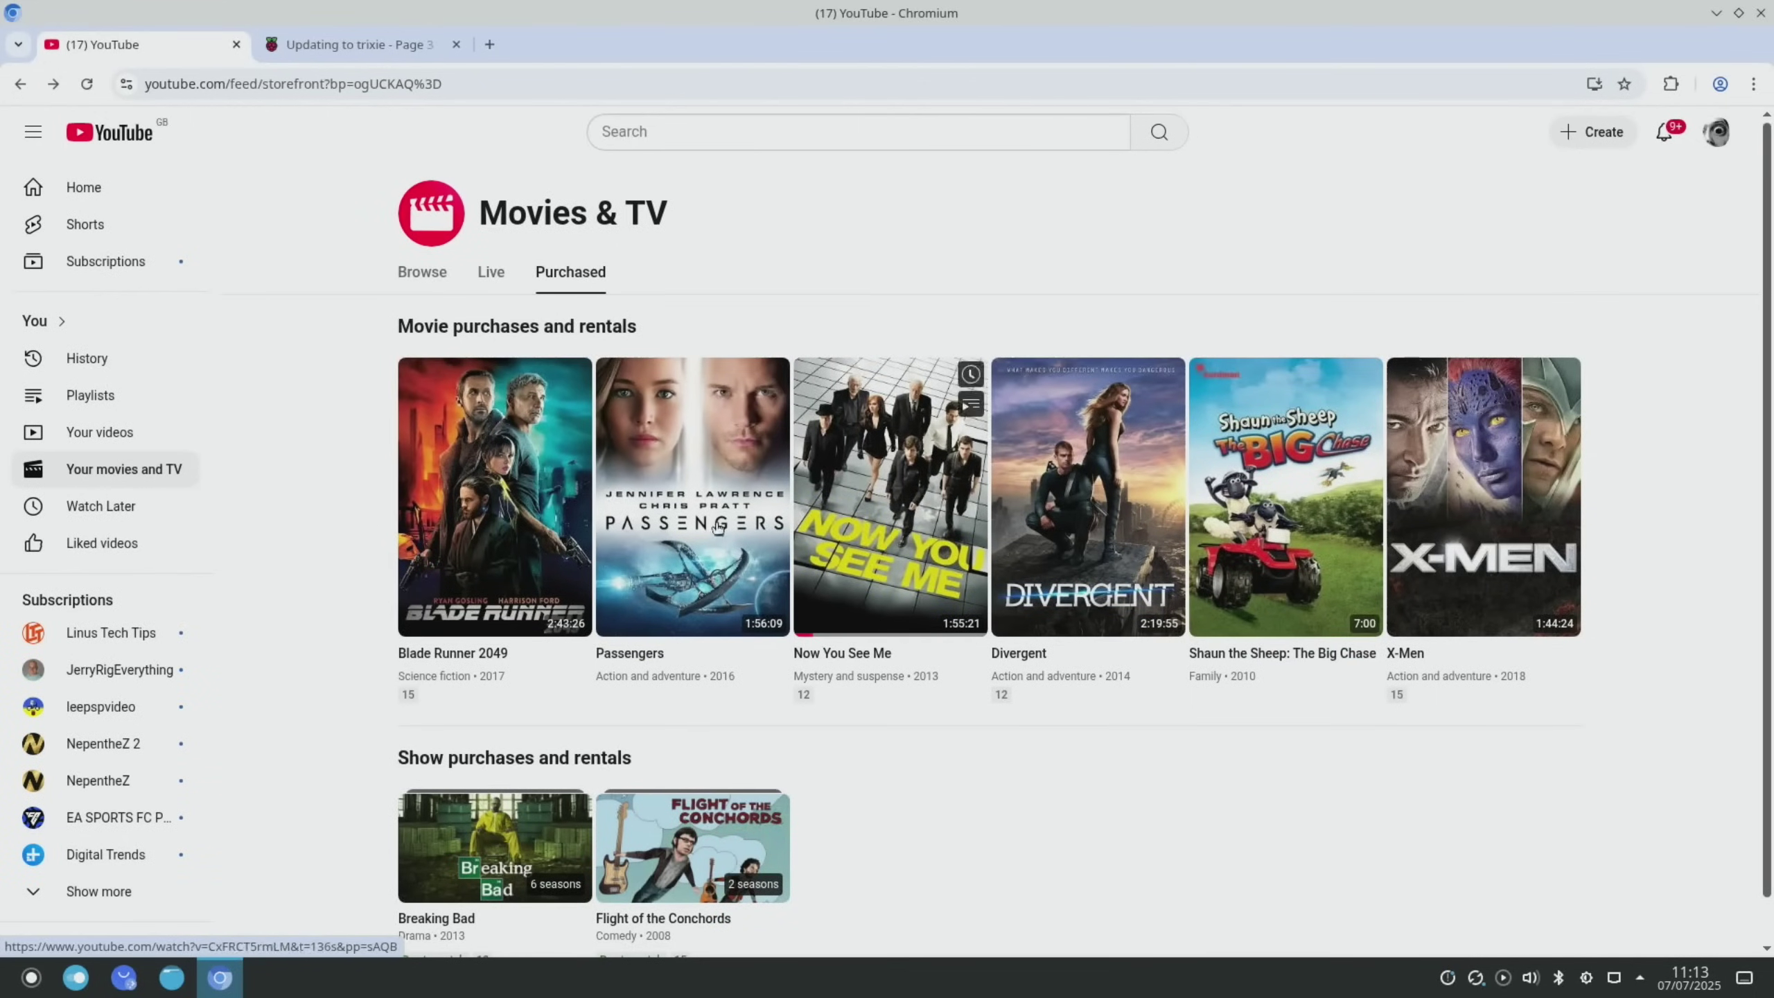
{"action": "scroll", "coordinate": [715, 697], "scroll_direction": "down", "scroll_amount": 1}
{"action": "scroll", "coordinate": [714, 689], "scroll_direction": "down", "scroll_amount": 1}
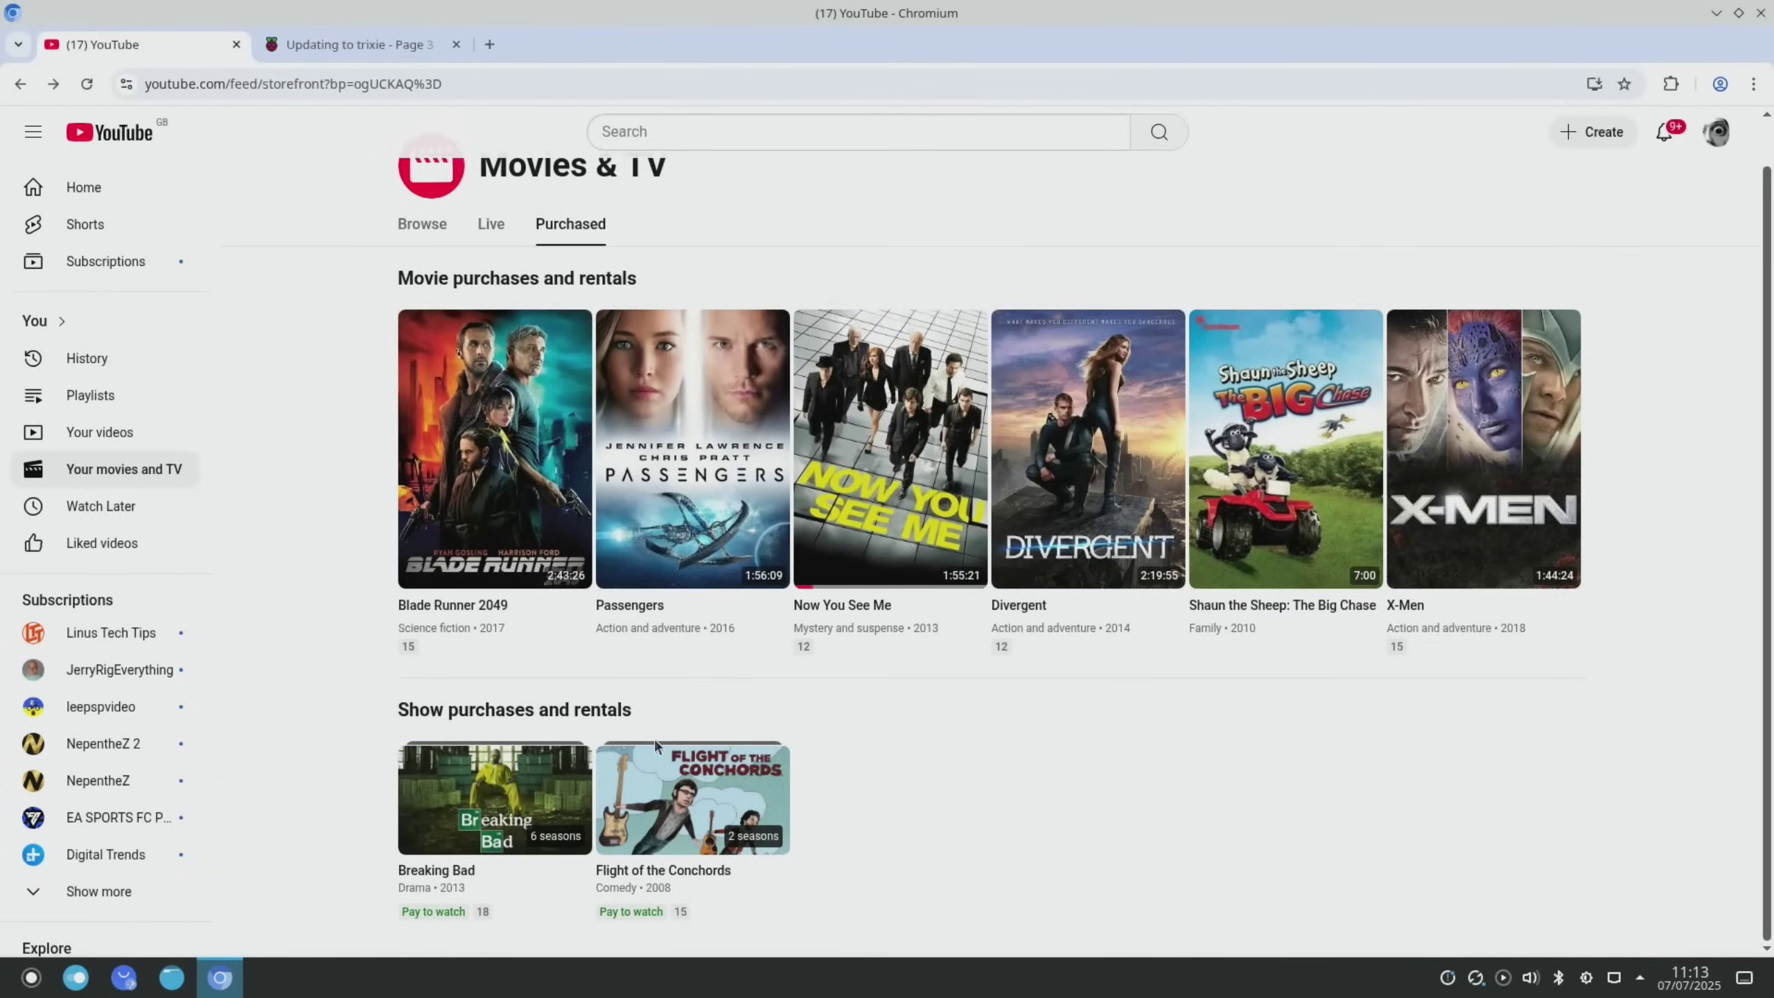
Play the Flight of the Conchords episode and check its playback quality options
{"action": "left_click", "coordinate": [701, 813]}
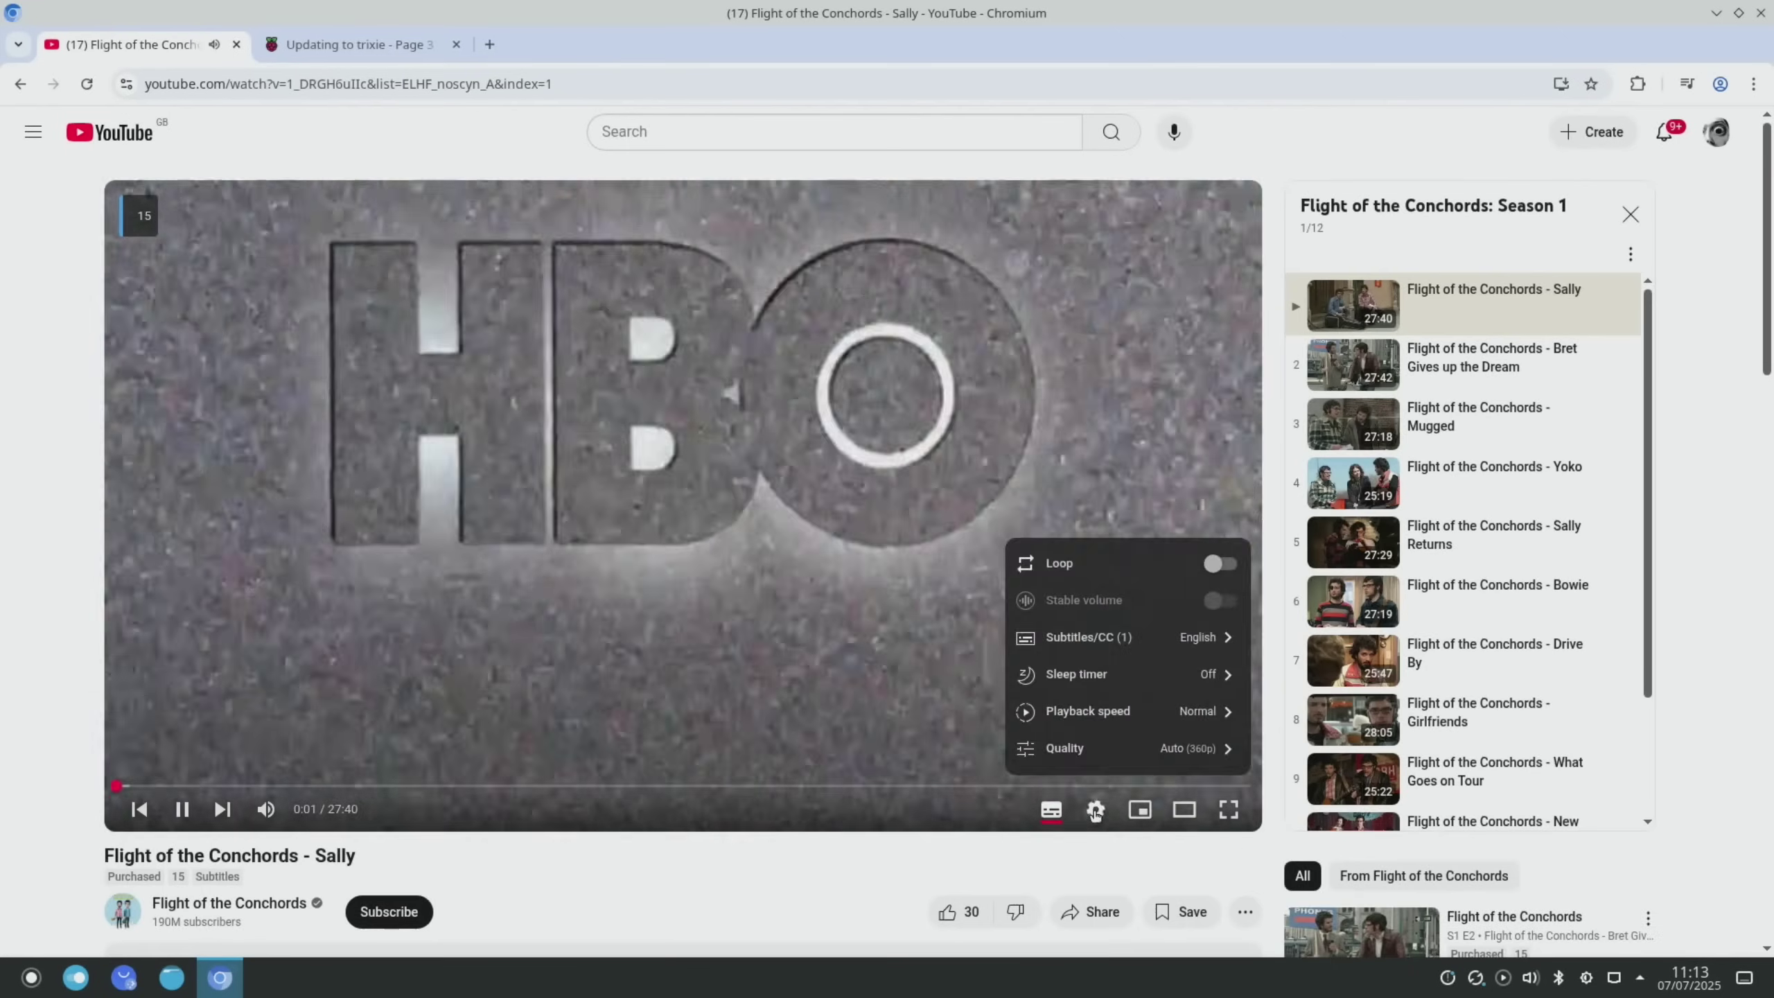
{"action": "left_click", "coordinate": [1128, 746]}
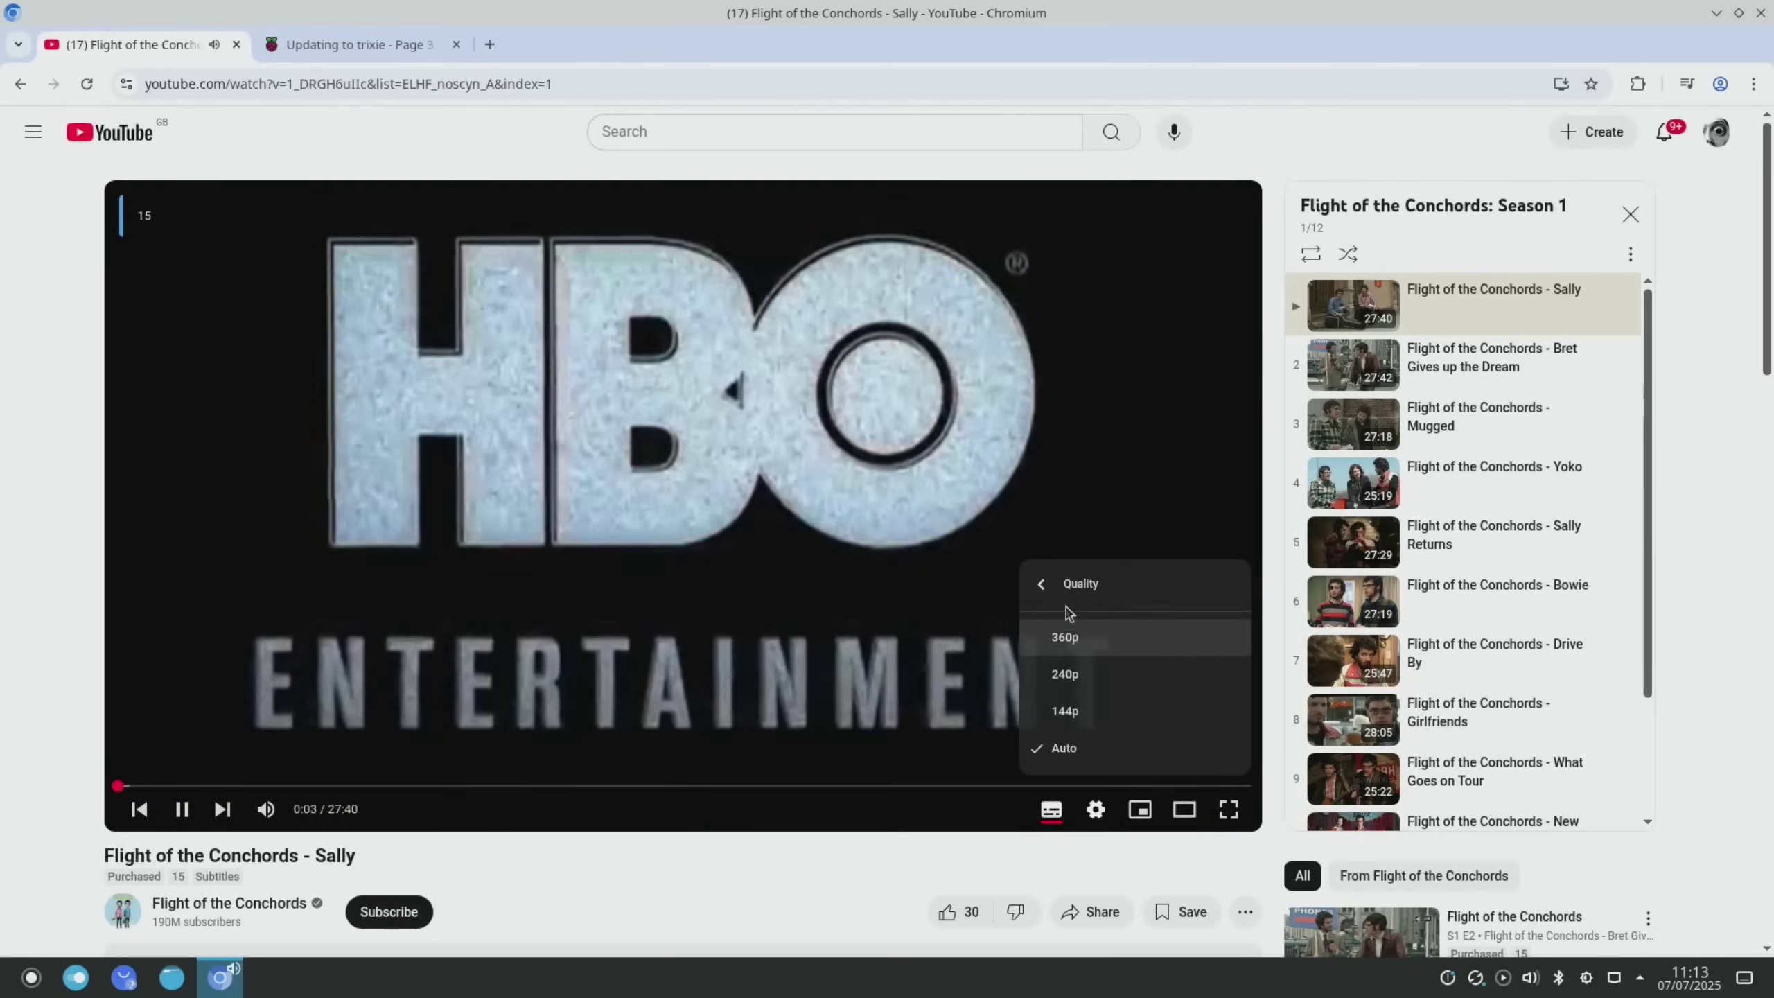
{"action": "key", "text": "alt+Left"}
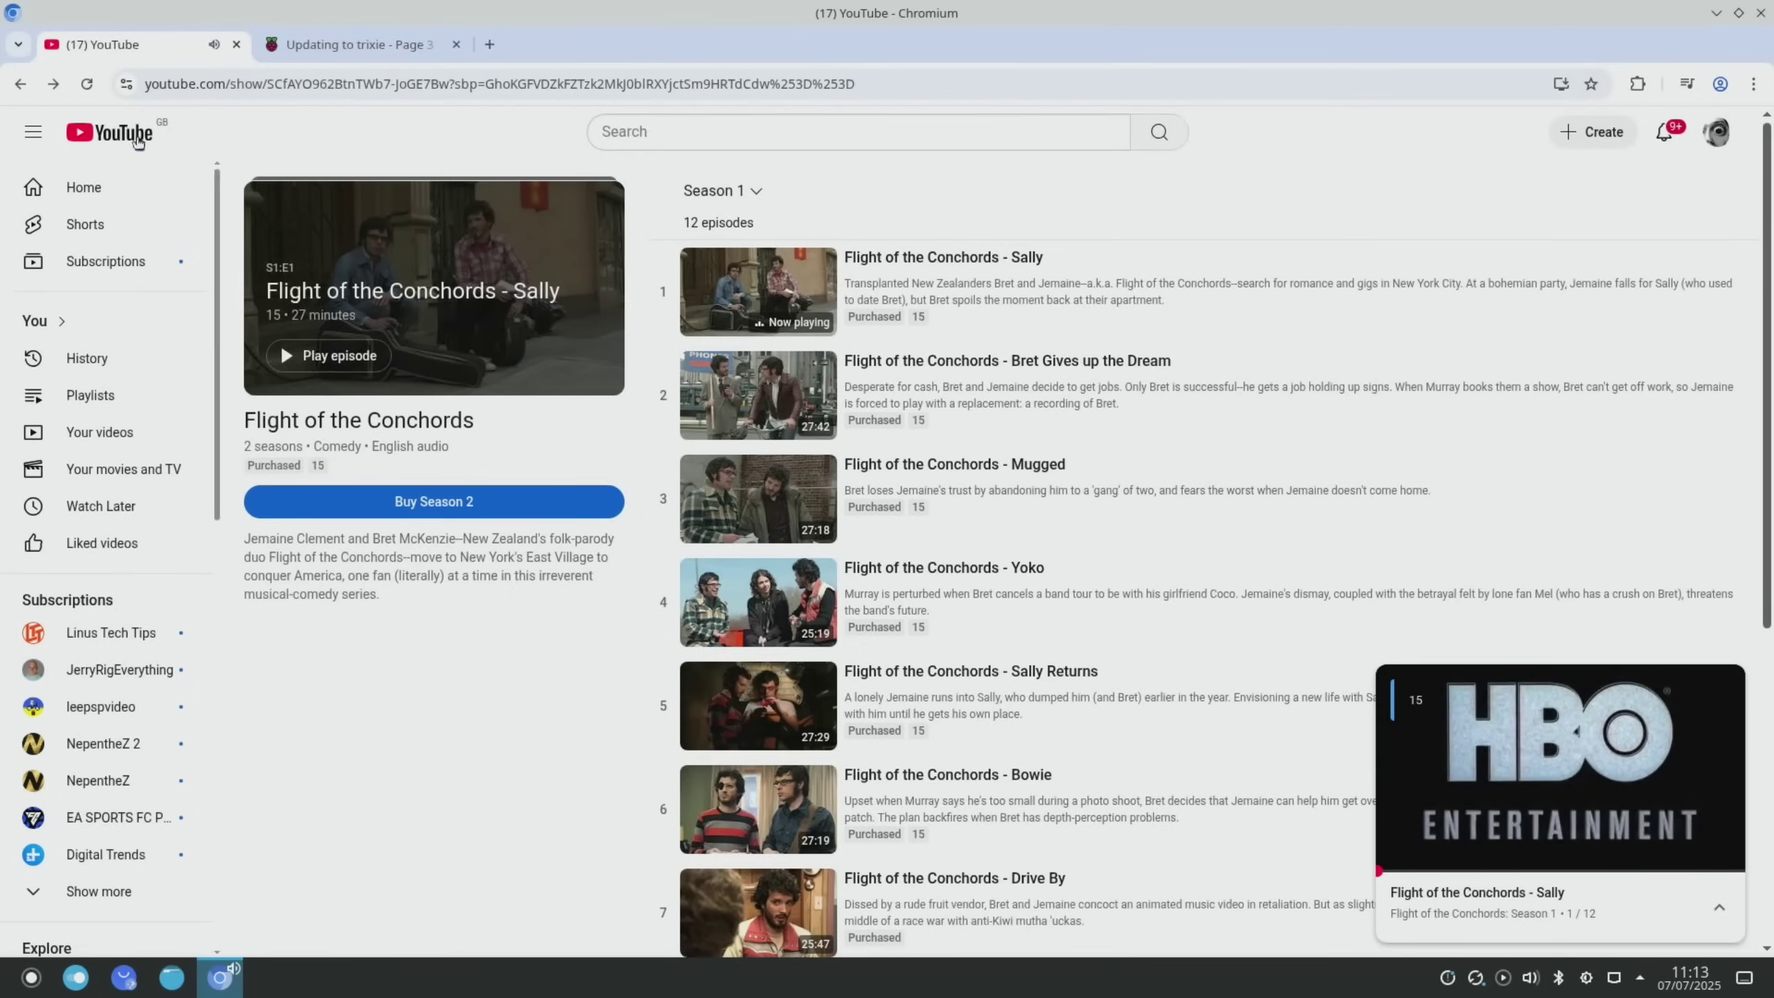
Return to purchased Movies & TV and play Passengers, checking its quality options
{"action": "left_click", "coordinate": [20, 83]}
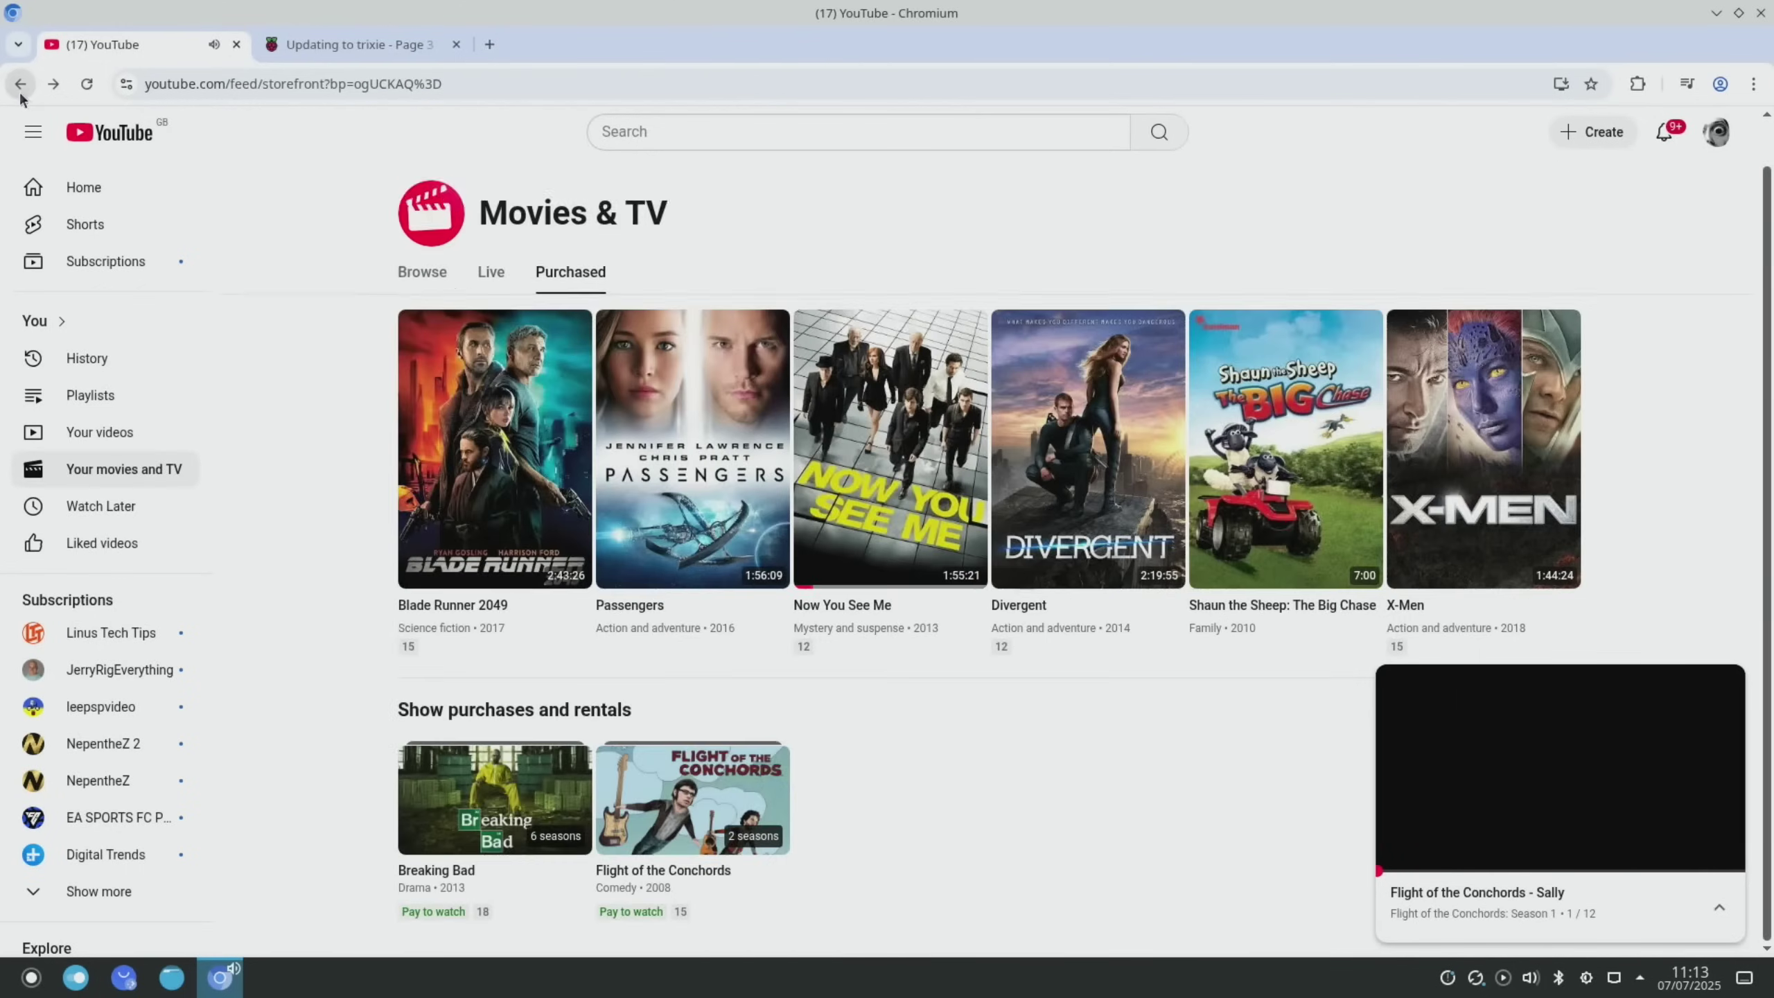
{"action": "left_click", "coordinate": [730, 462]}
{"action": "left_click", "coordinate": [1095, 809]}
{"action": "left_click", "coordinate": [1065, 747]}
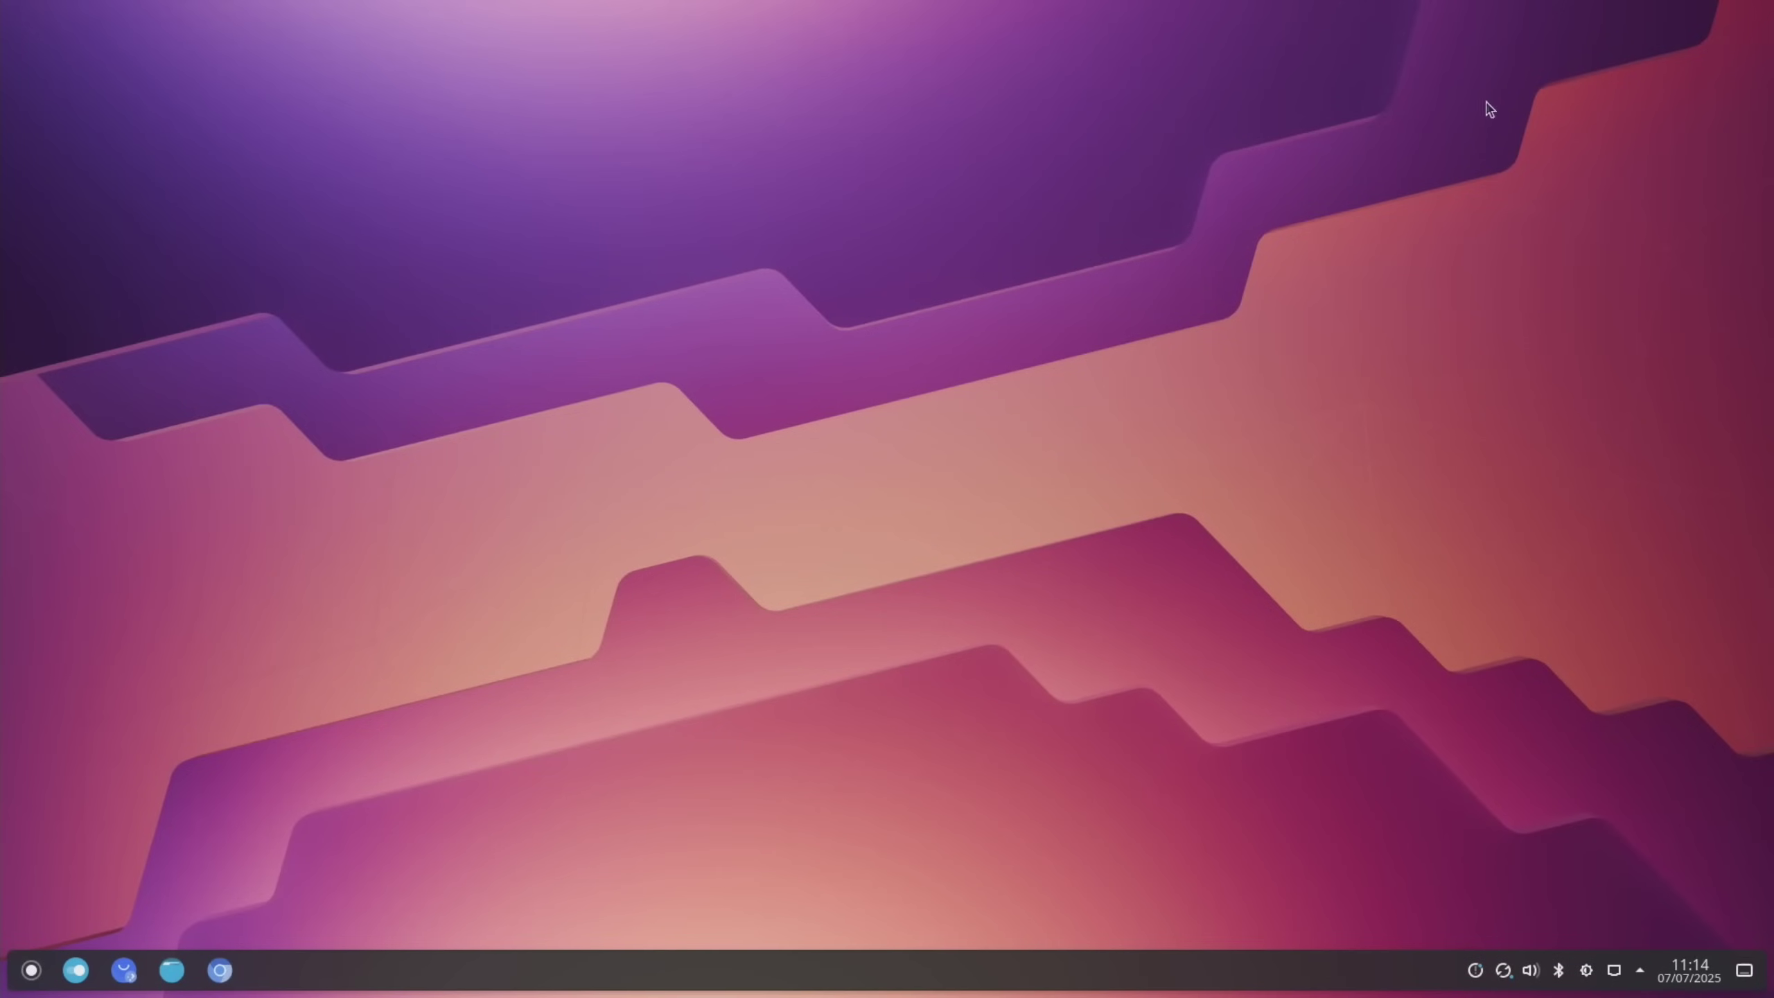
{"action": "key", "text": "super"}
{"action": "type", "text": "fir"}
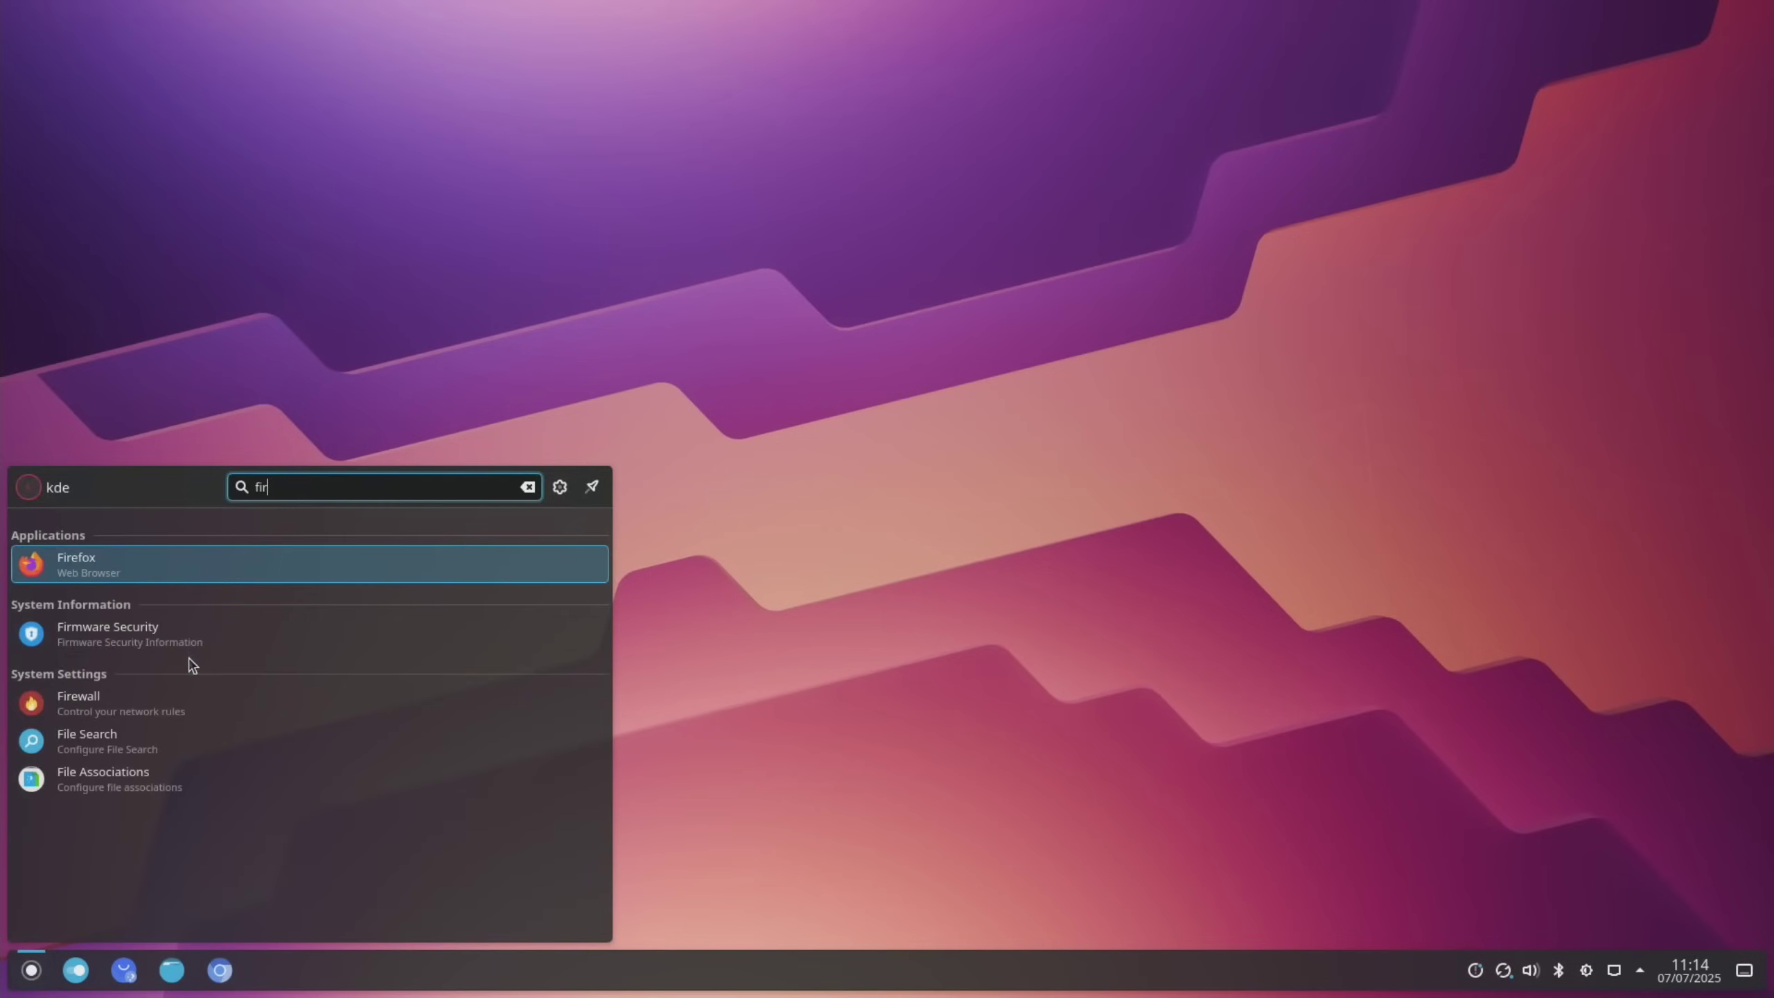
{"action": "key", "text": "Return"}
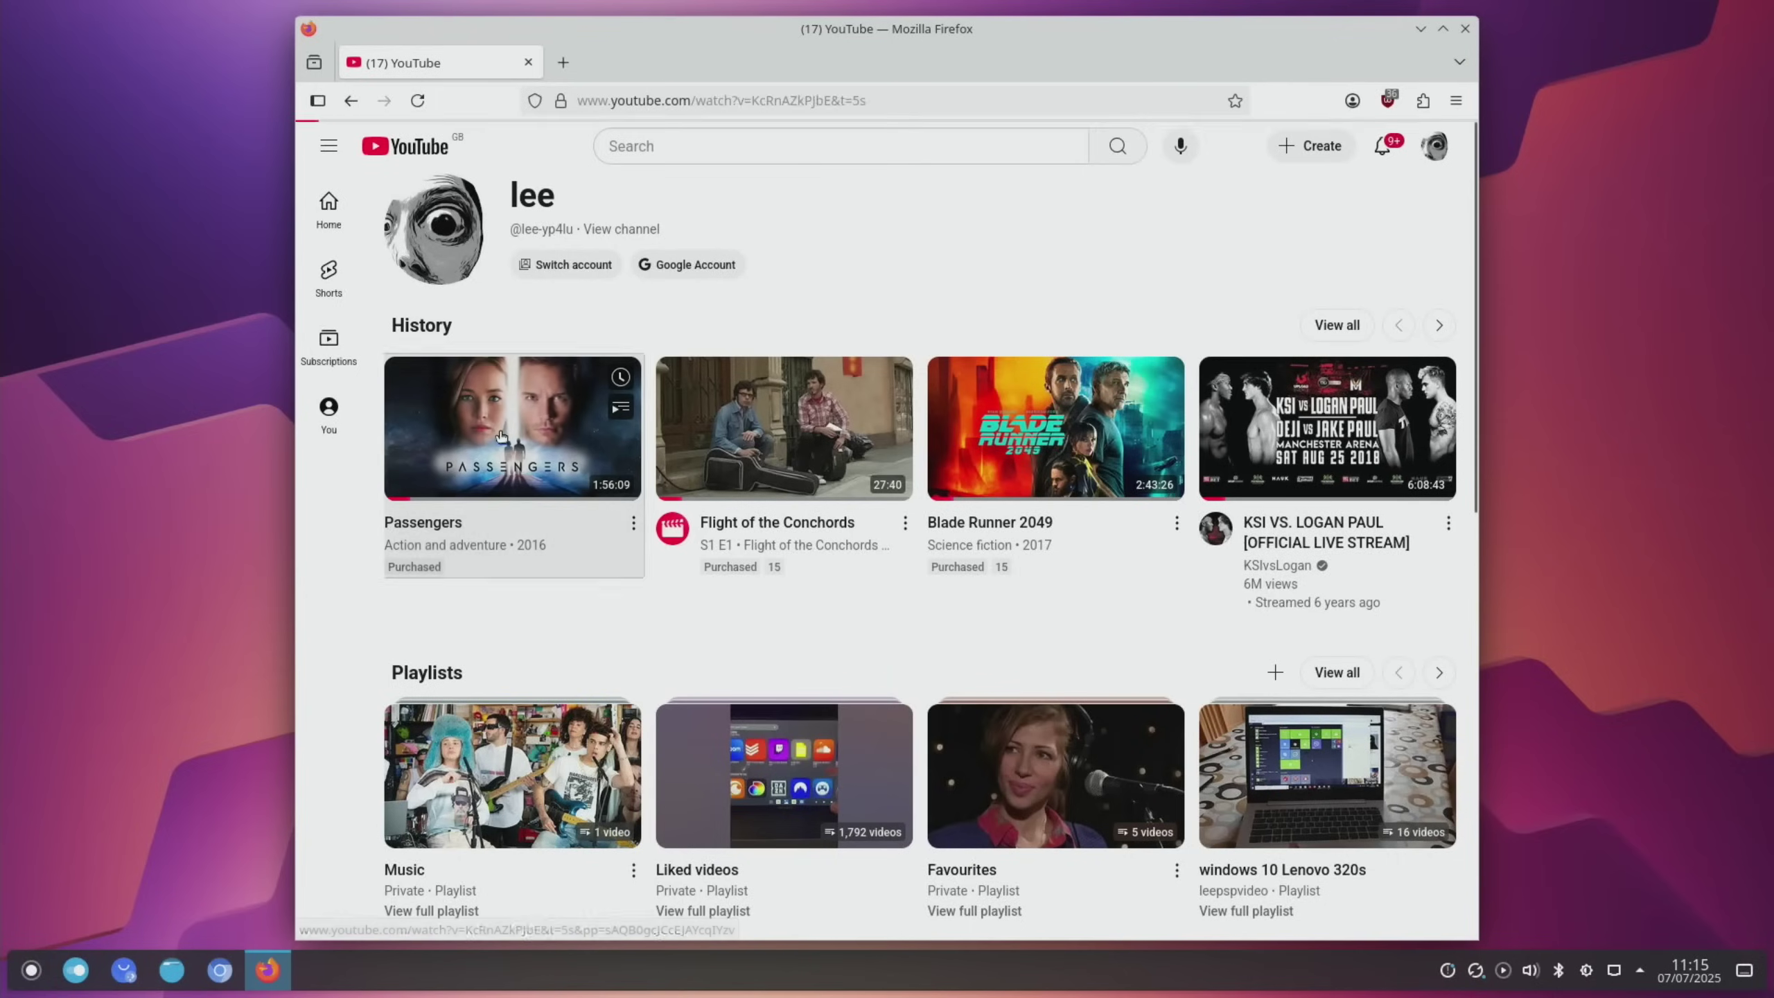
{"action": "left_click", "coordinate": [505, 437]}
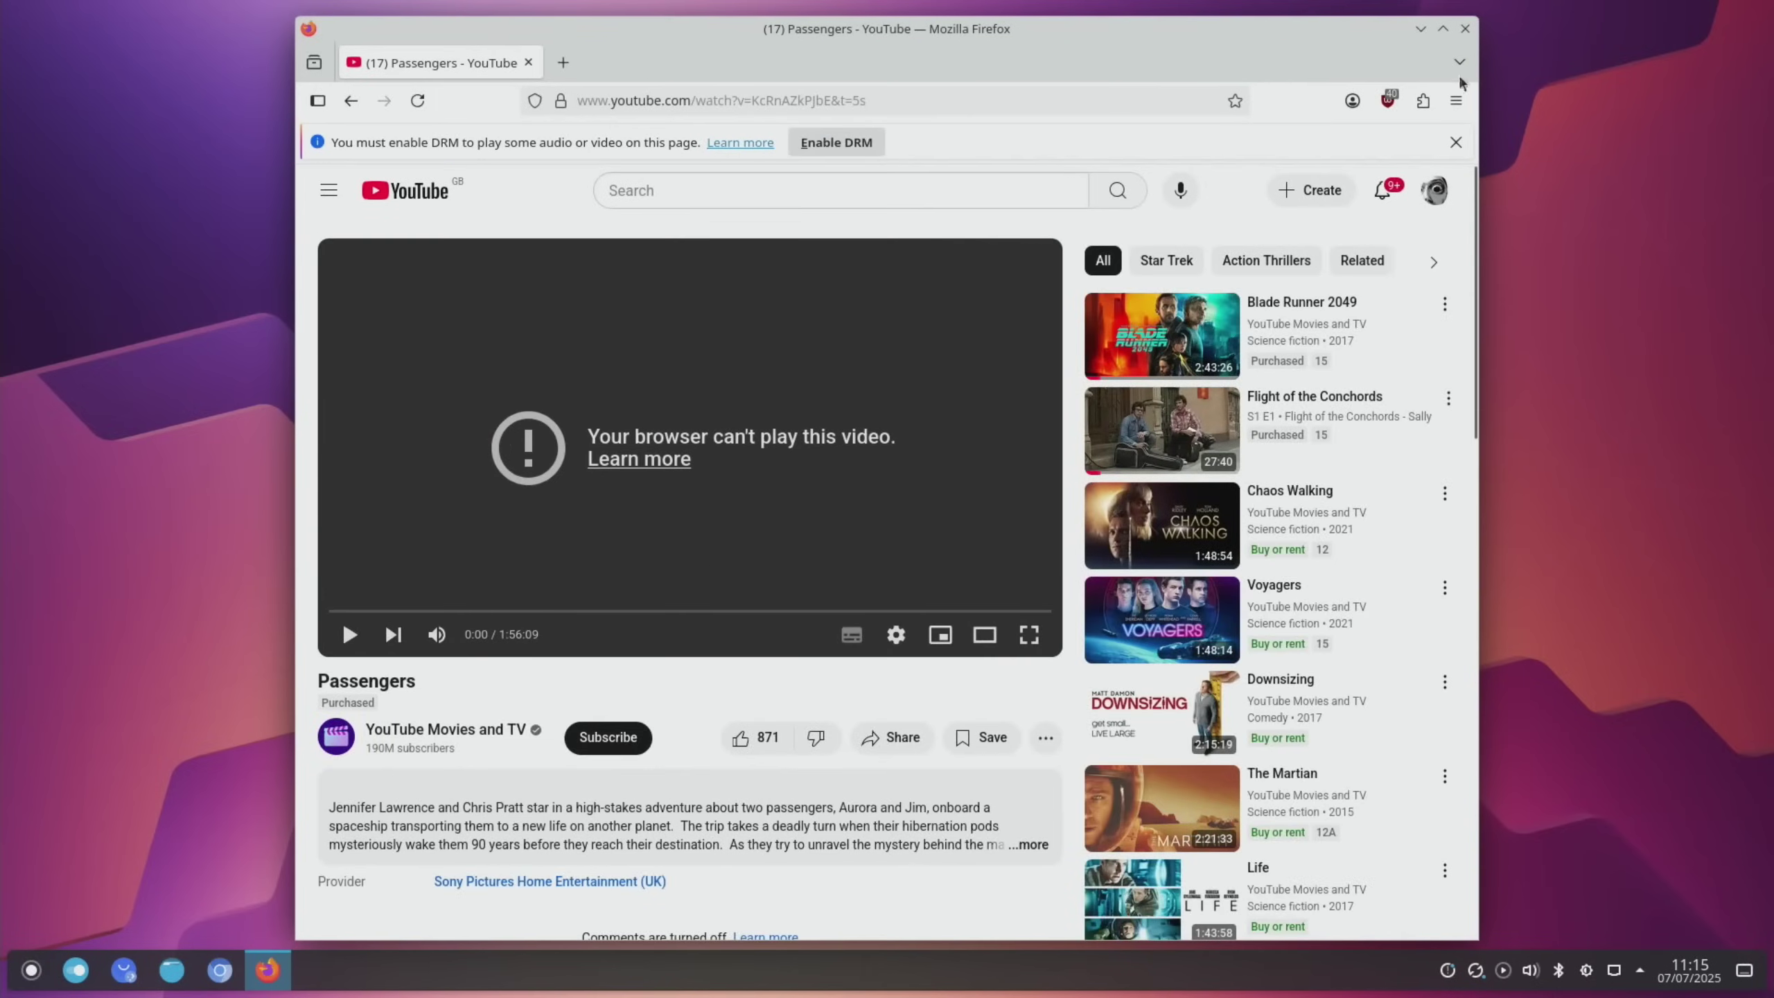
{"action": "left_click", "coordinate": [1465, 29]}
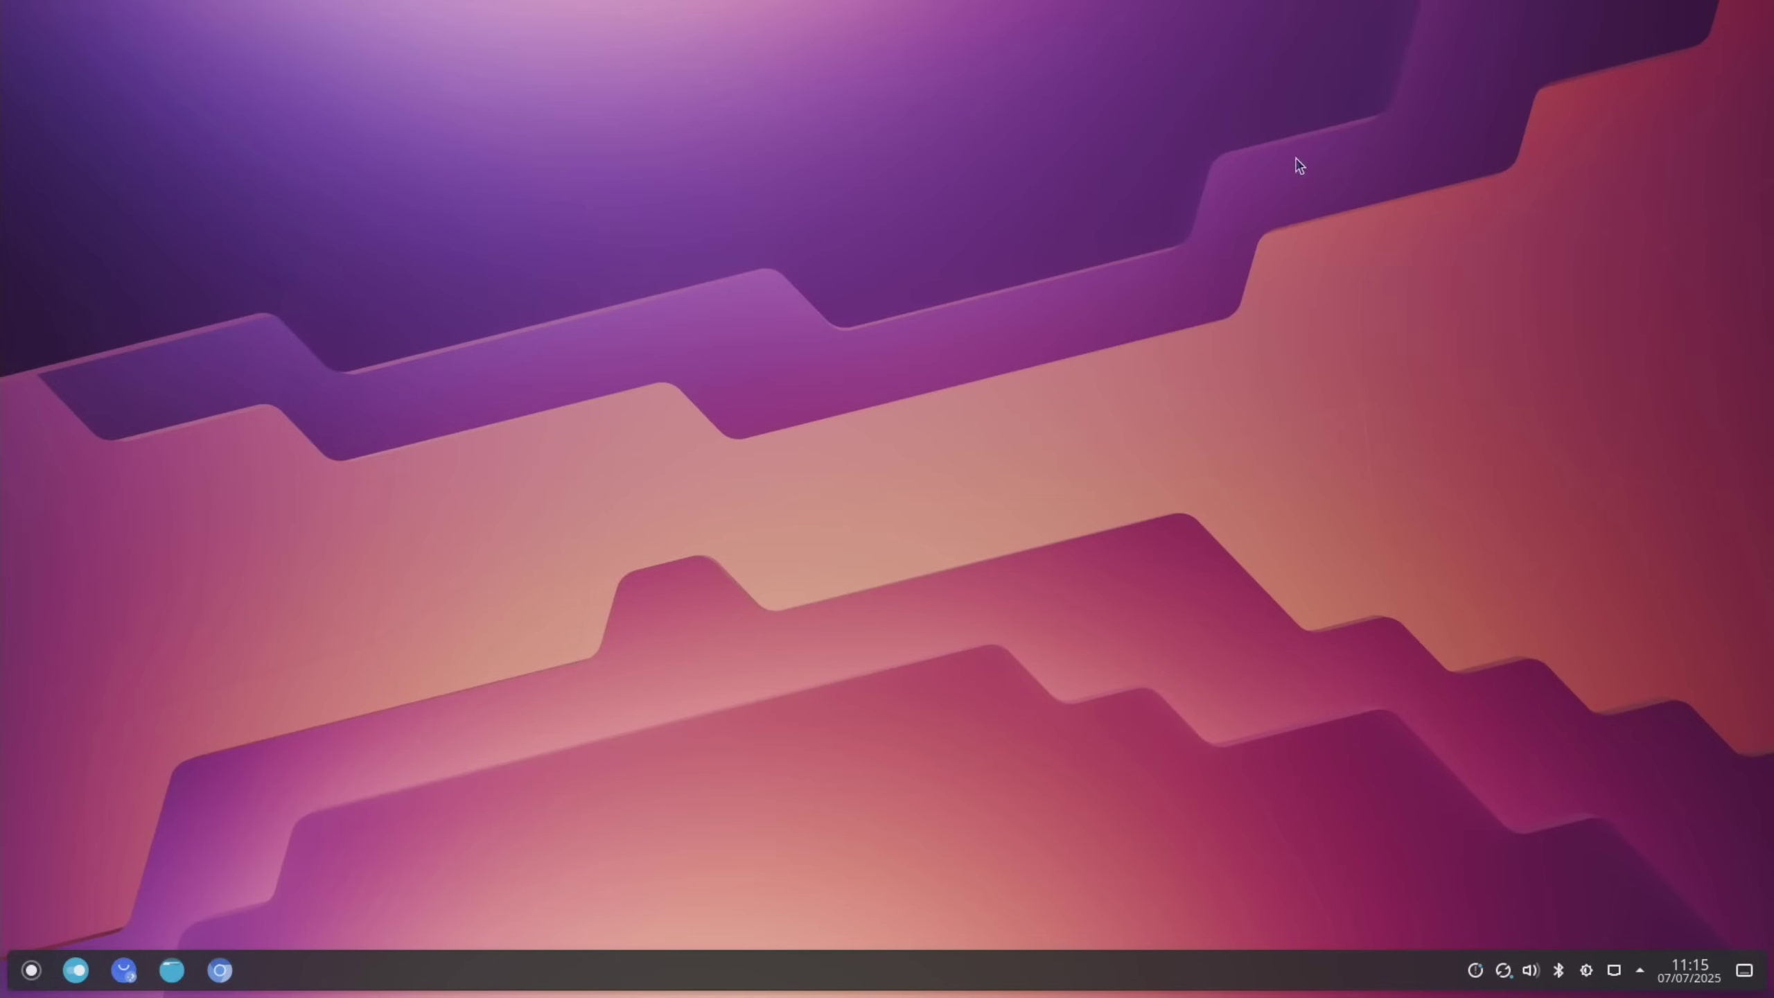
Relaunch Chromium and scroll down through the 'Updating to trixie' forum thread
{"action": "left_click", "coordinate": [221, 972]}
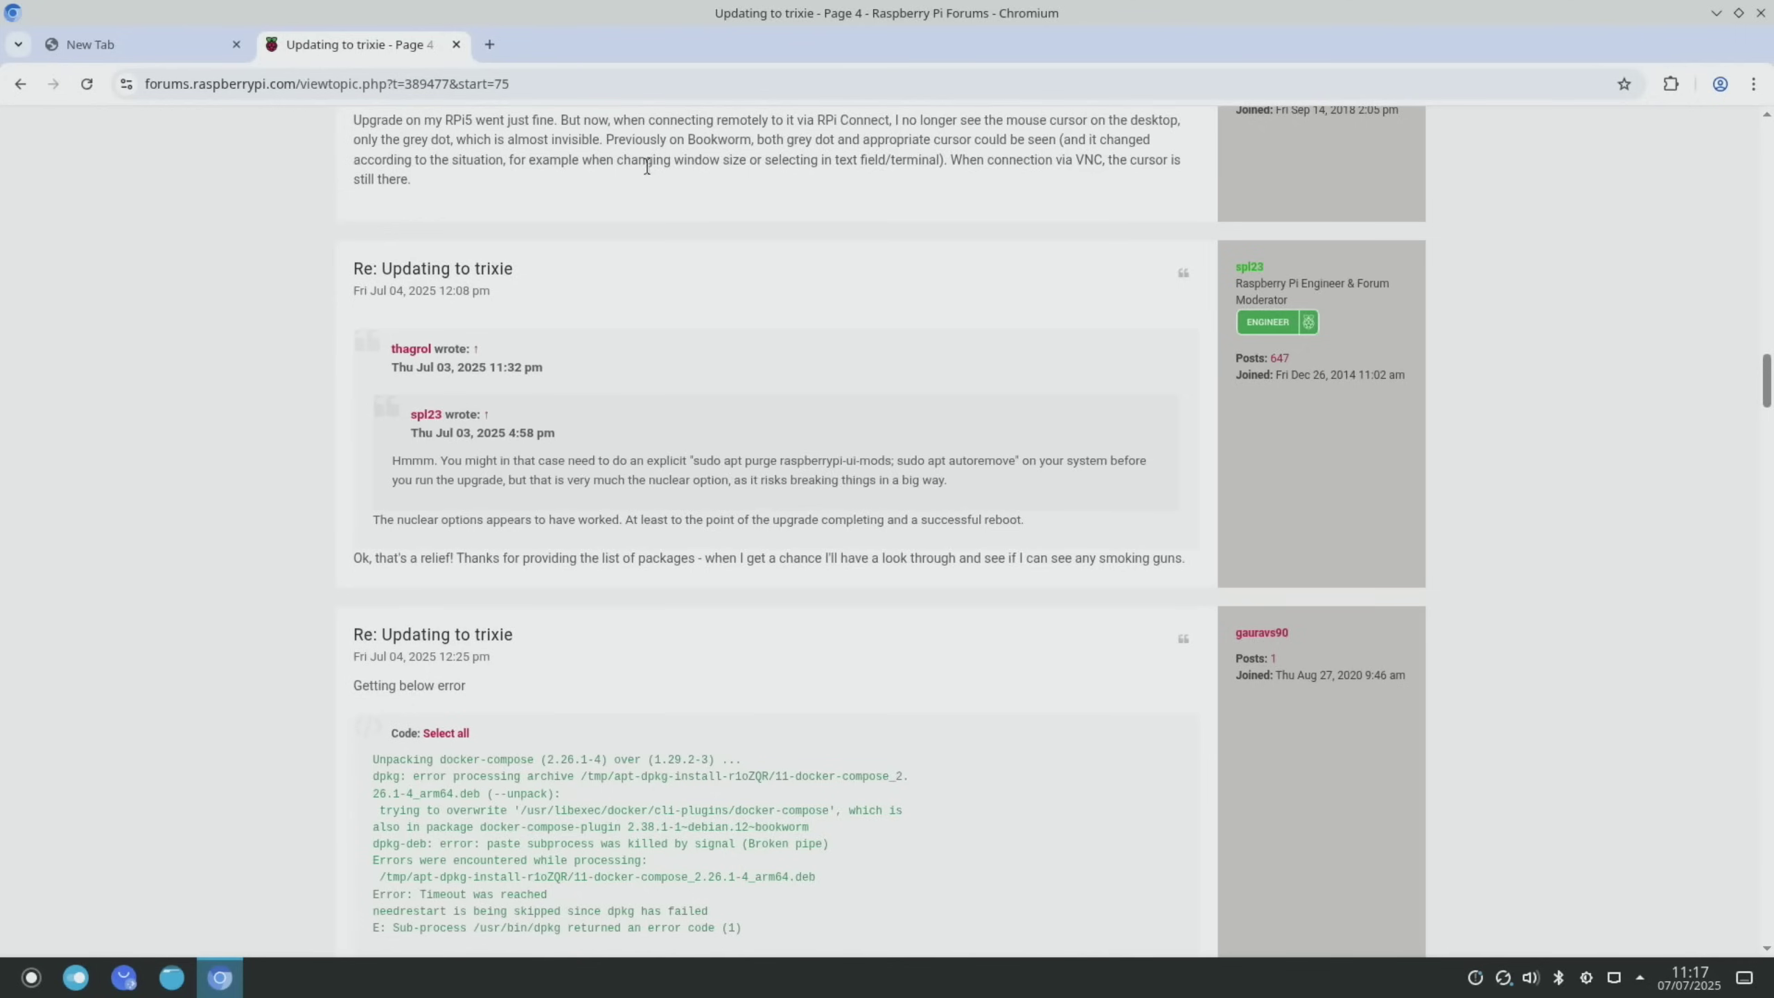
{"action": "scroll", "coordinate": [627, 187], "scroll_direction": "down", "scroll_amount": 10}
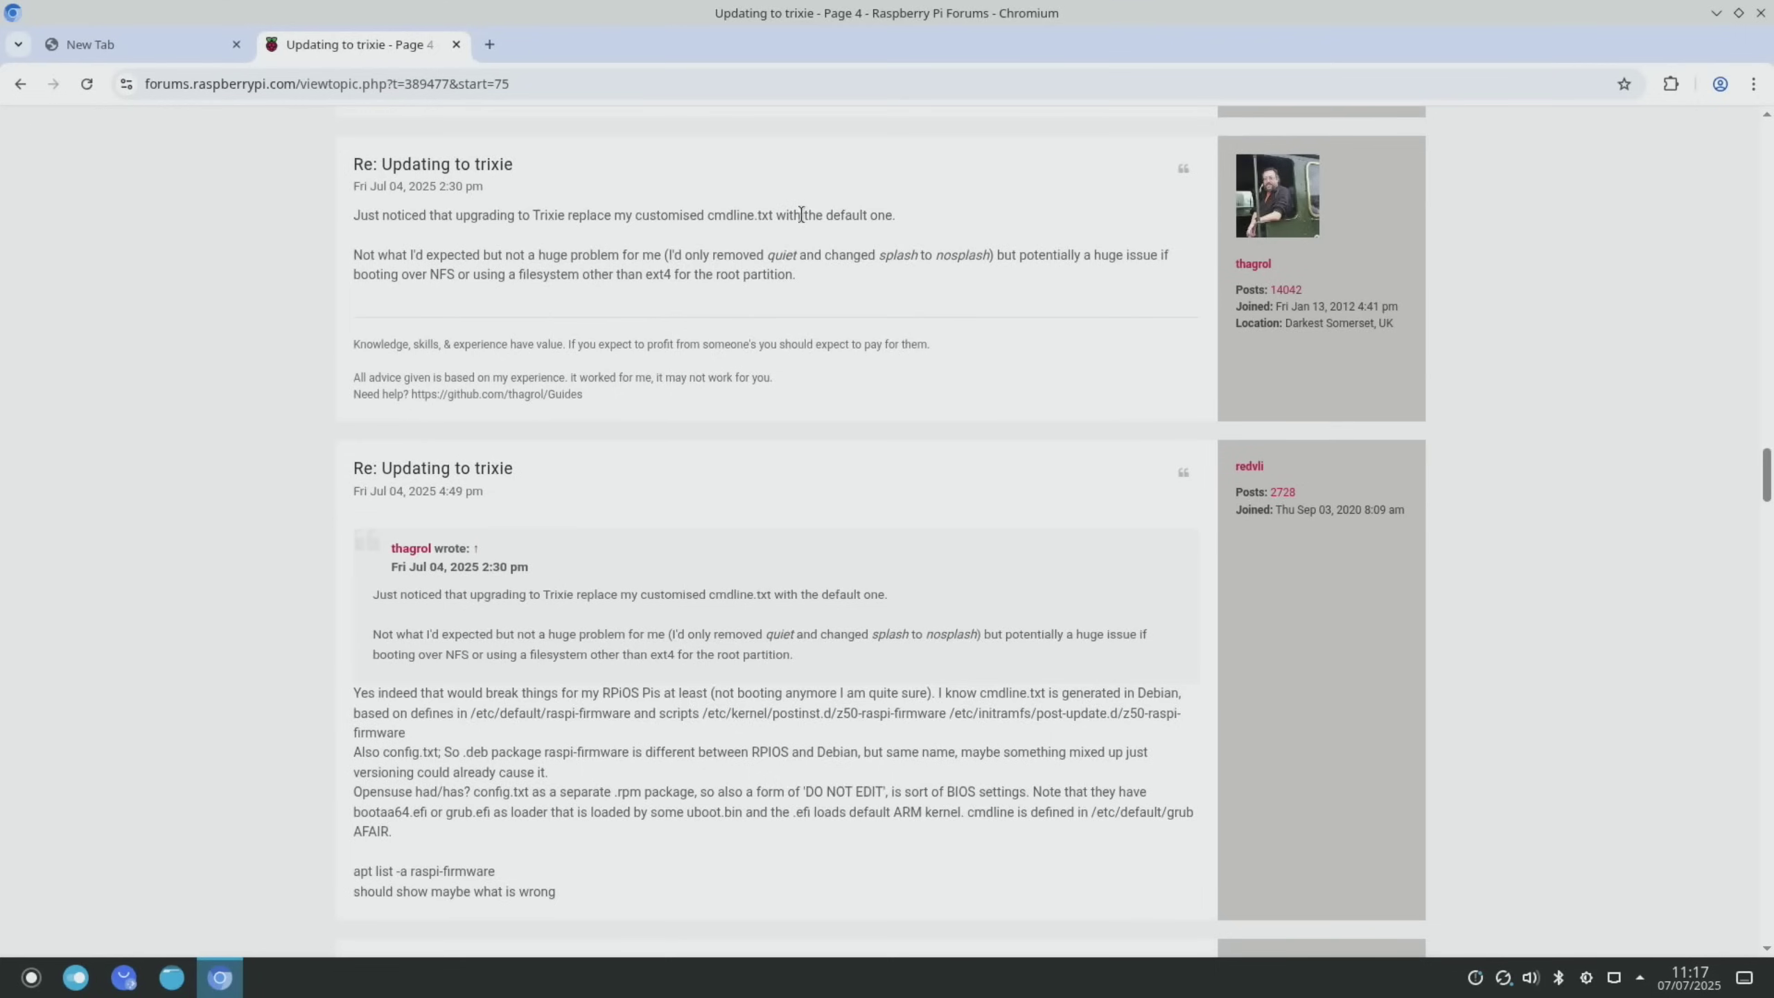
{"action": "scroll", "coordinate": [599, 445], "scroll_direction": "down", "scroll_amount": 20}
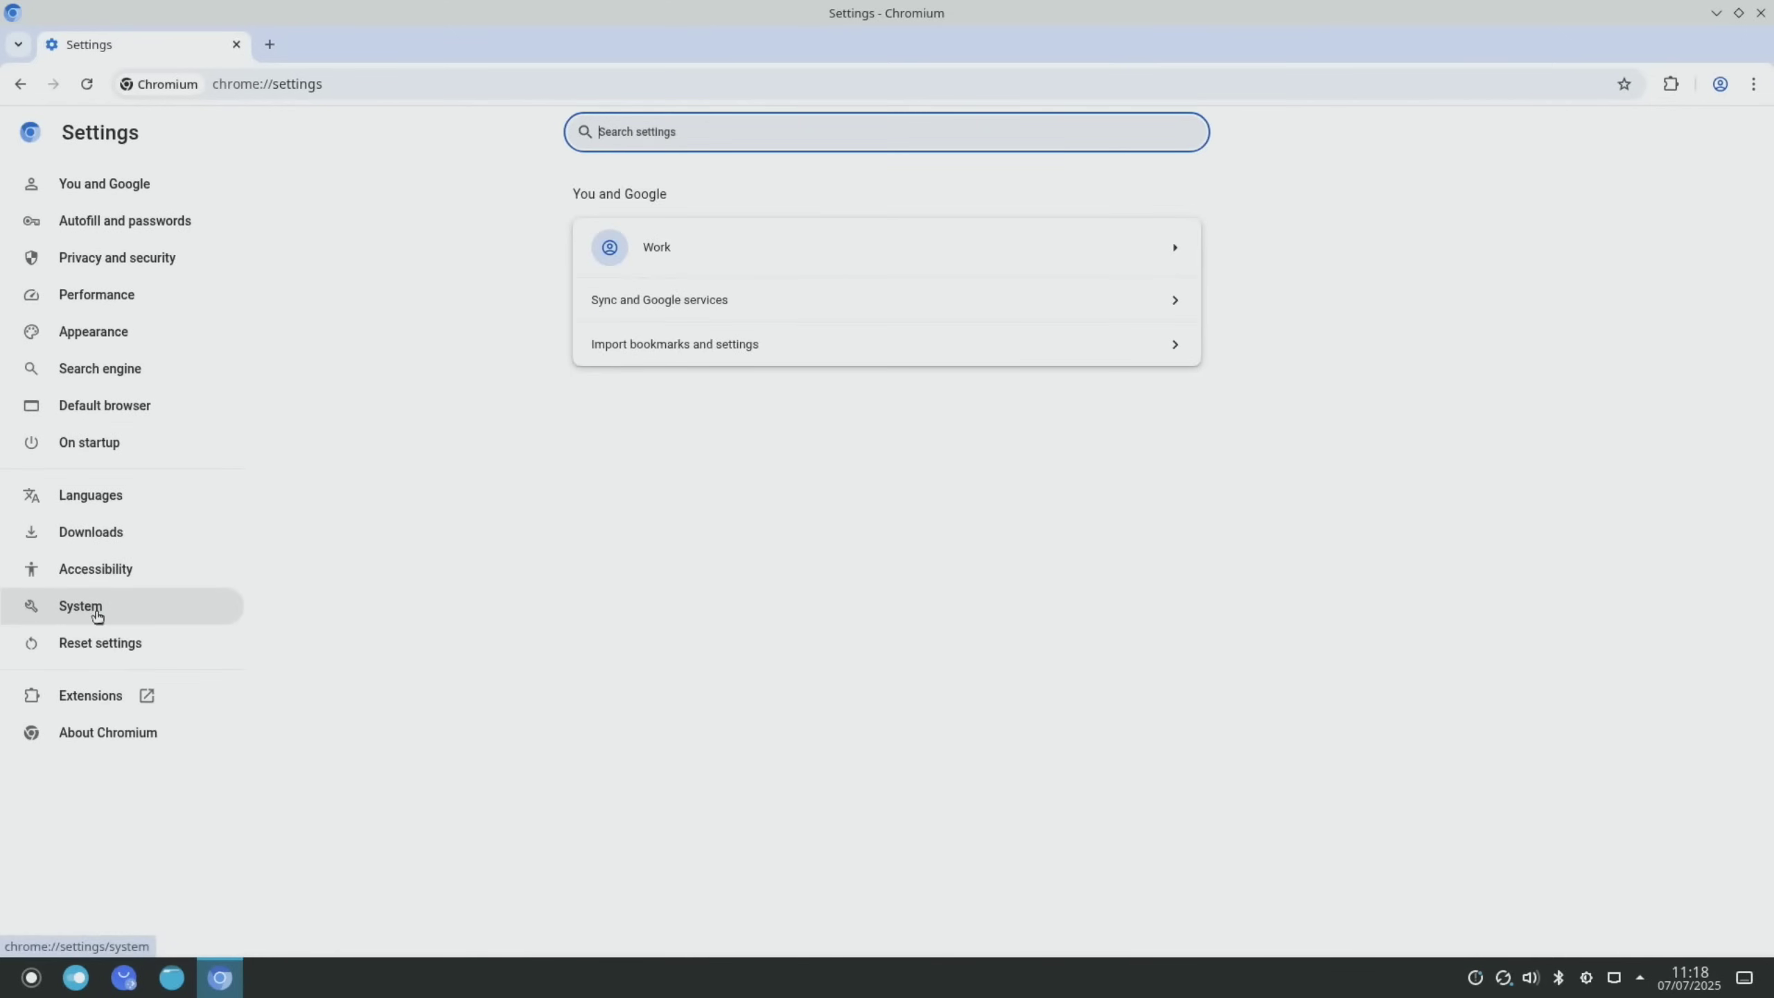
Enable 'Use graphics acceleration' in Chromium's System settings and relaunch the browser
{"action": "left_click", "coordinate": [97, 613]}
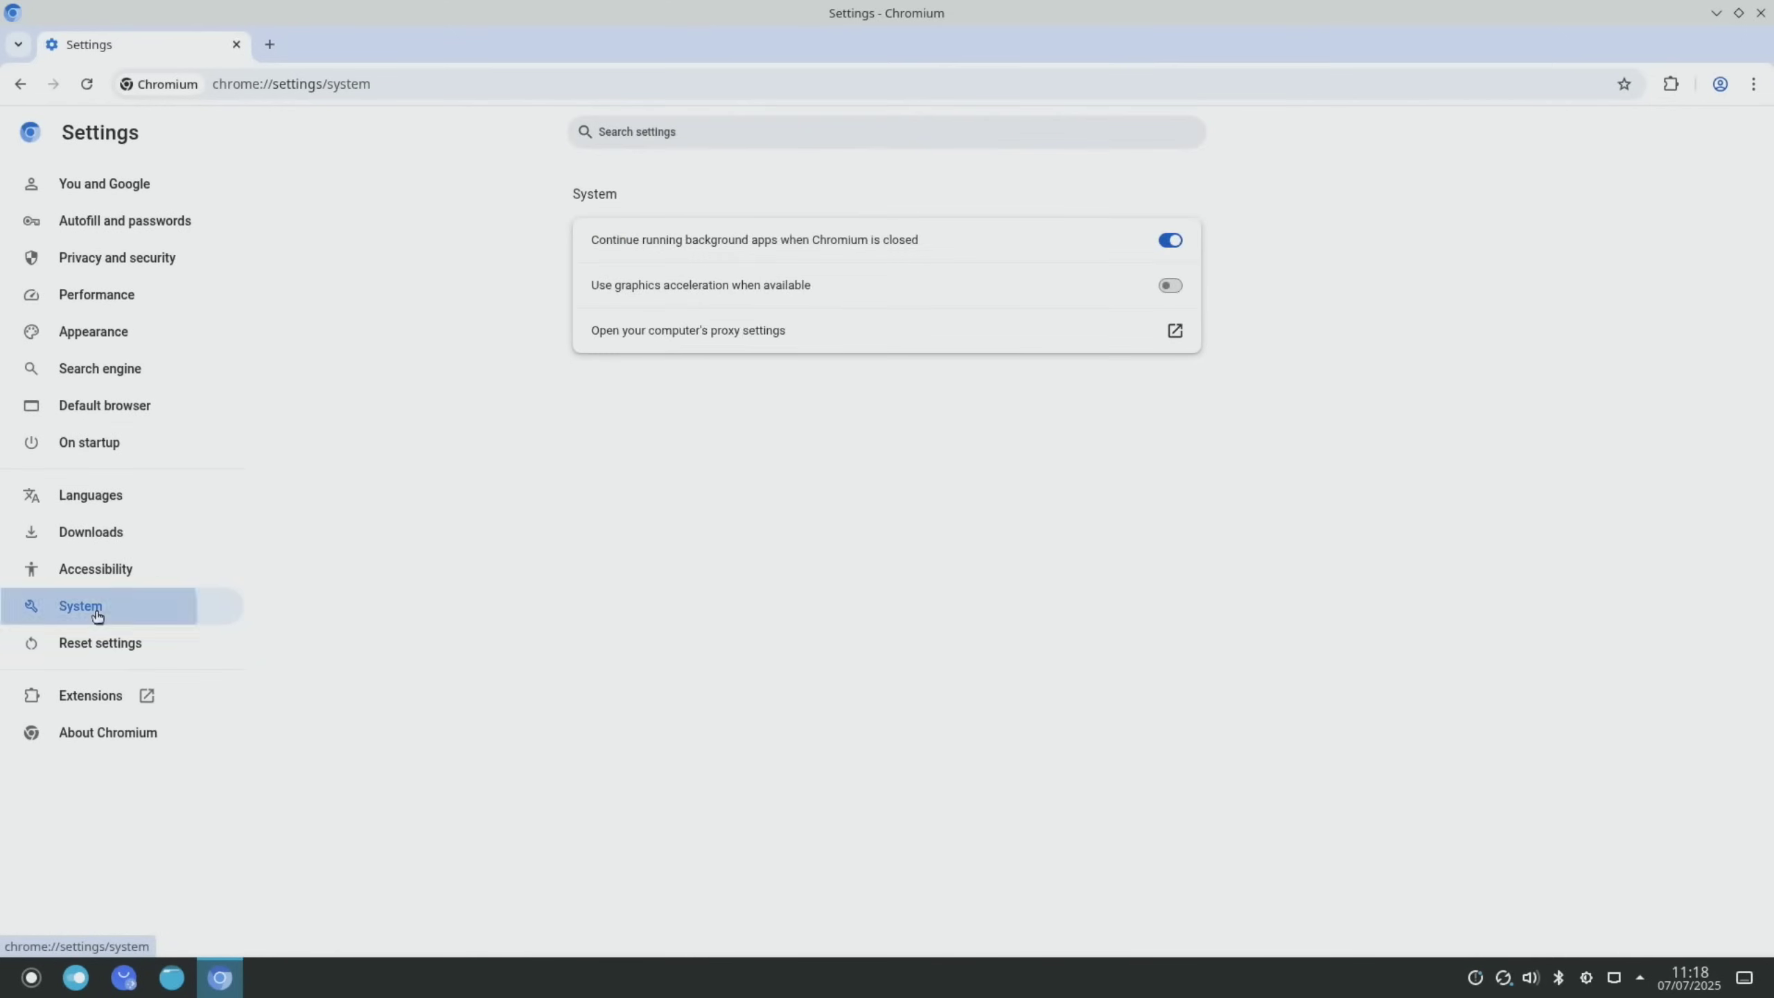
{"action": "left_click", "coordinate": [1176, 293]}
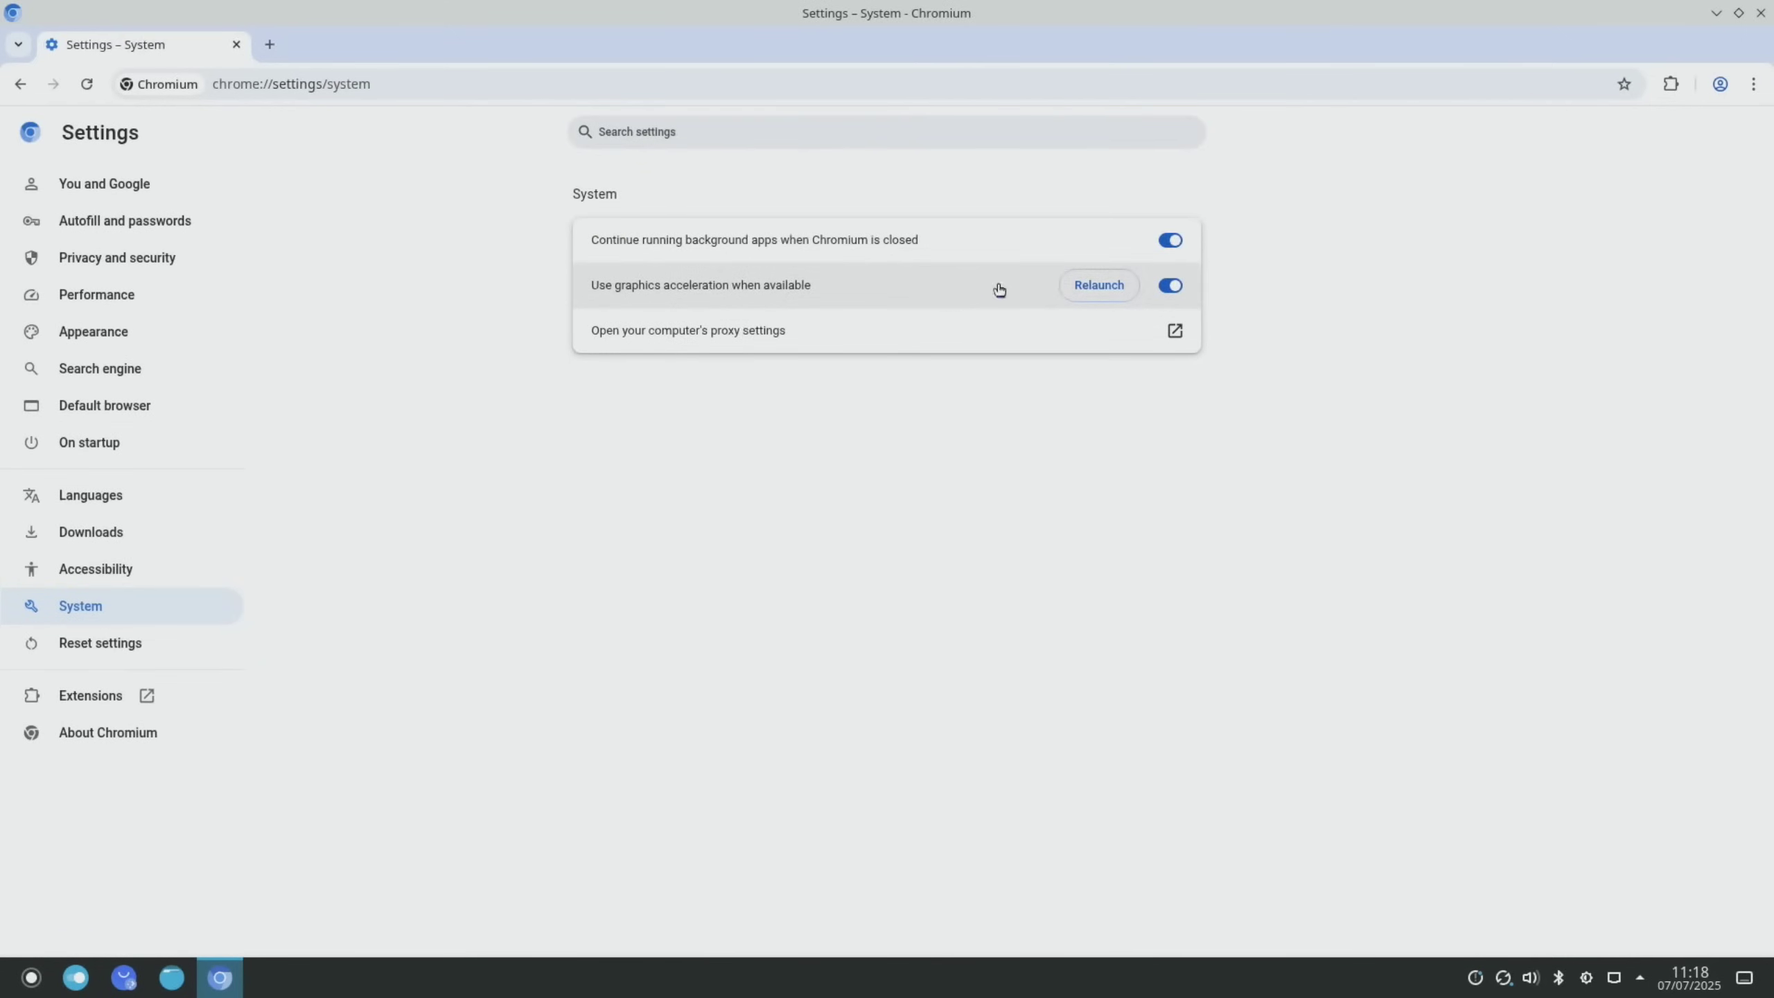
{"action": "left_click", "coordinate": [1099, 284]}
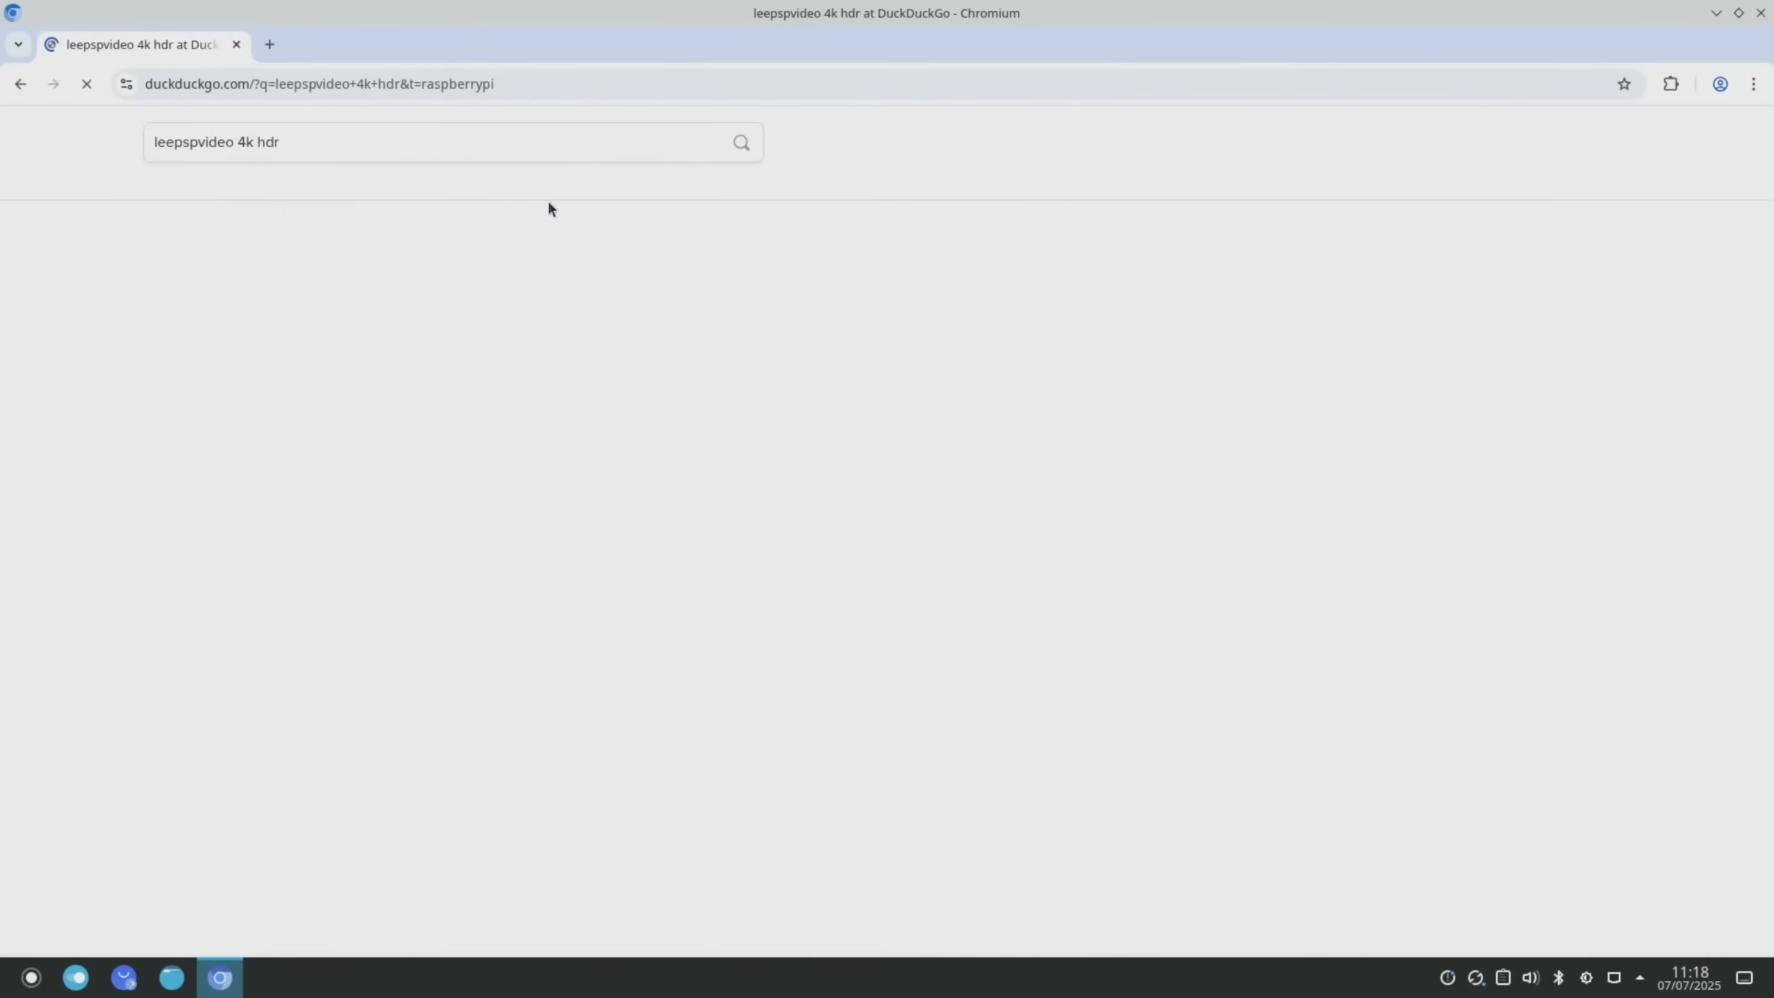
Play the 4K UHD HDR demo clips at 1080p, then step the launcher to Internet applications
{"action": "scroll", "coordinate": [258, 585], "scroll_direction": "down", "scroll_amount": 3}
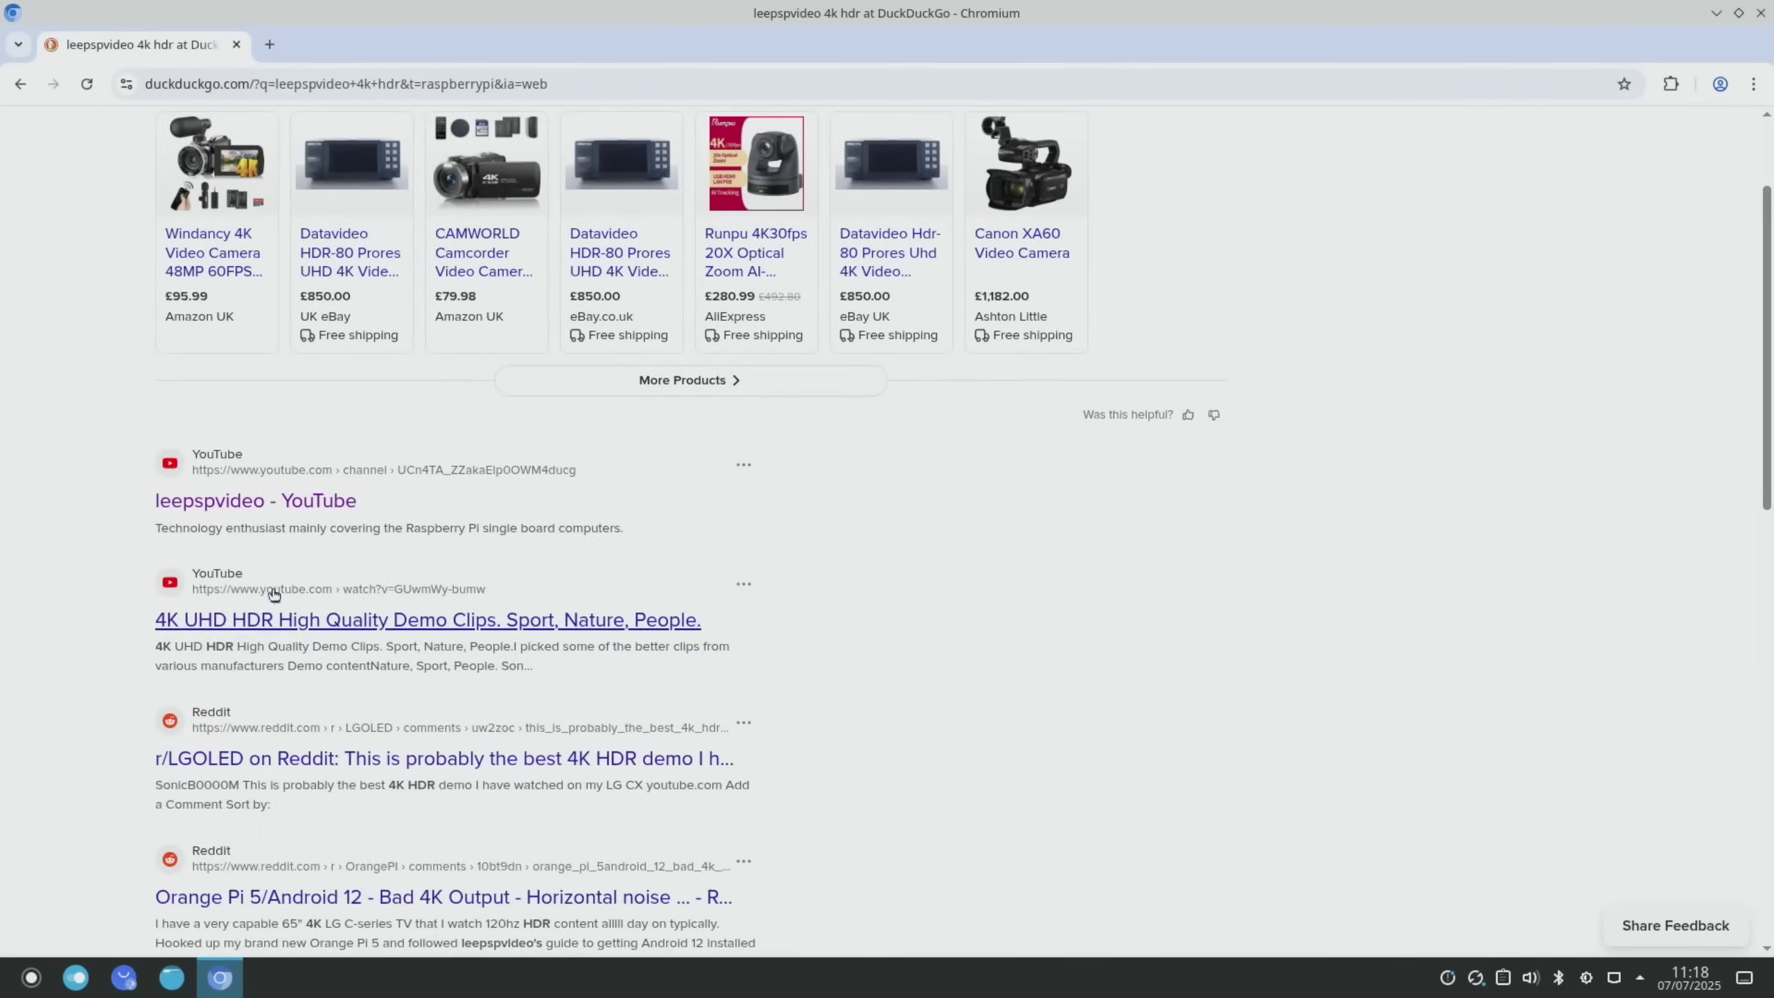
{"action": "left_click", "coordinate": [265, 622]}
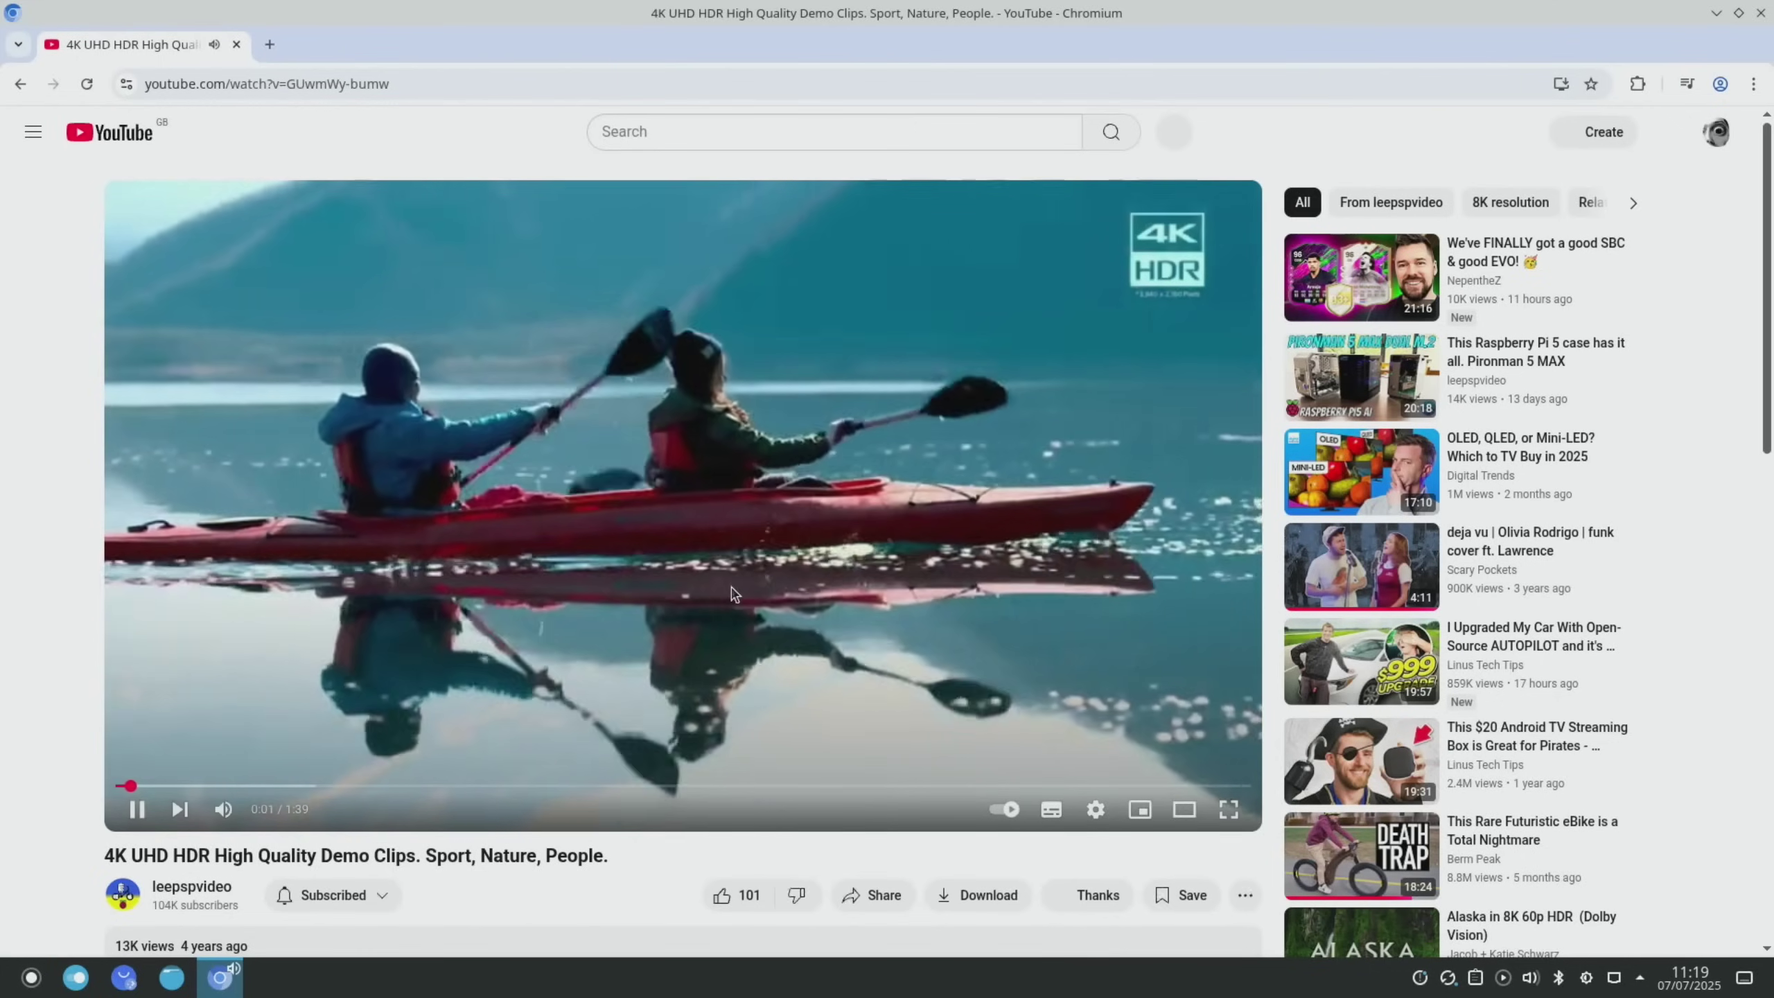
{"action": "left_click", "coordinate": [1098, 811]}
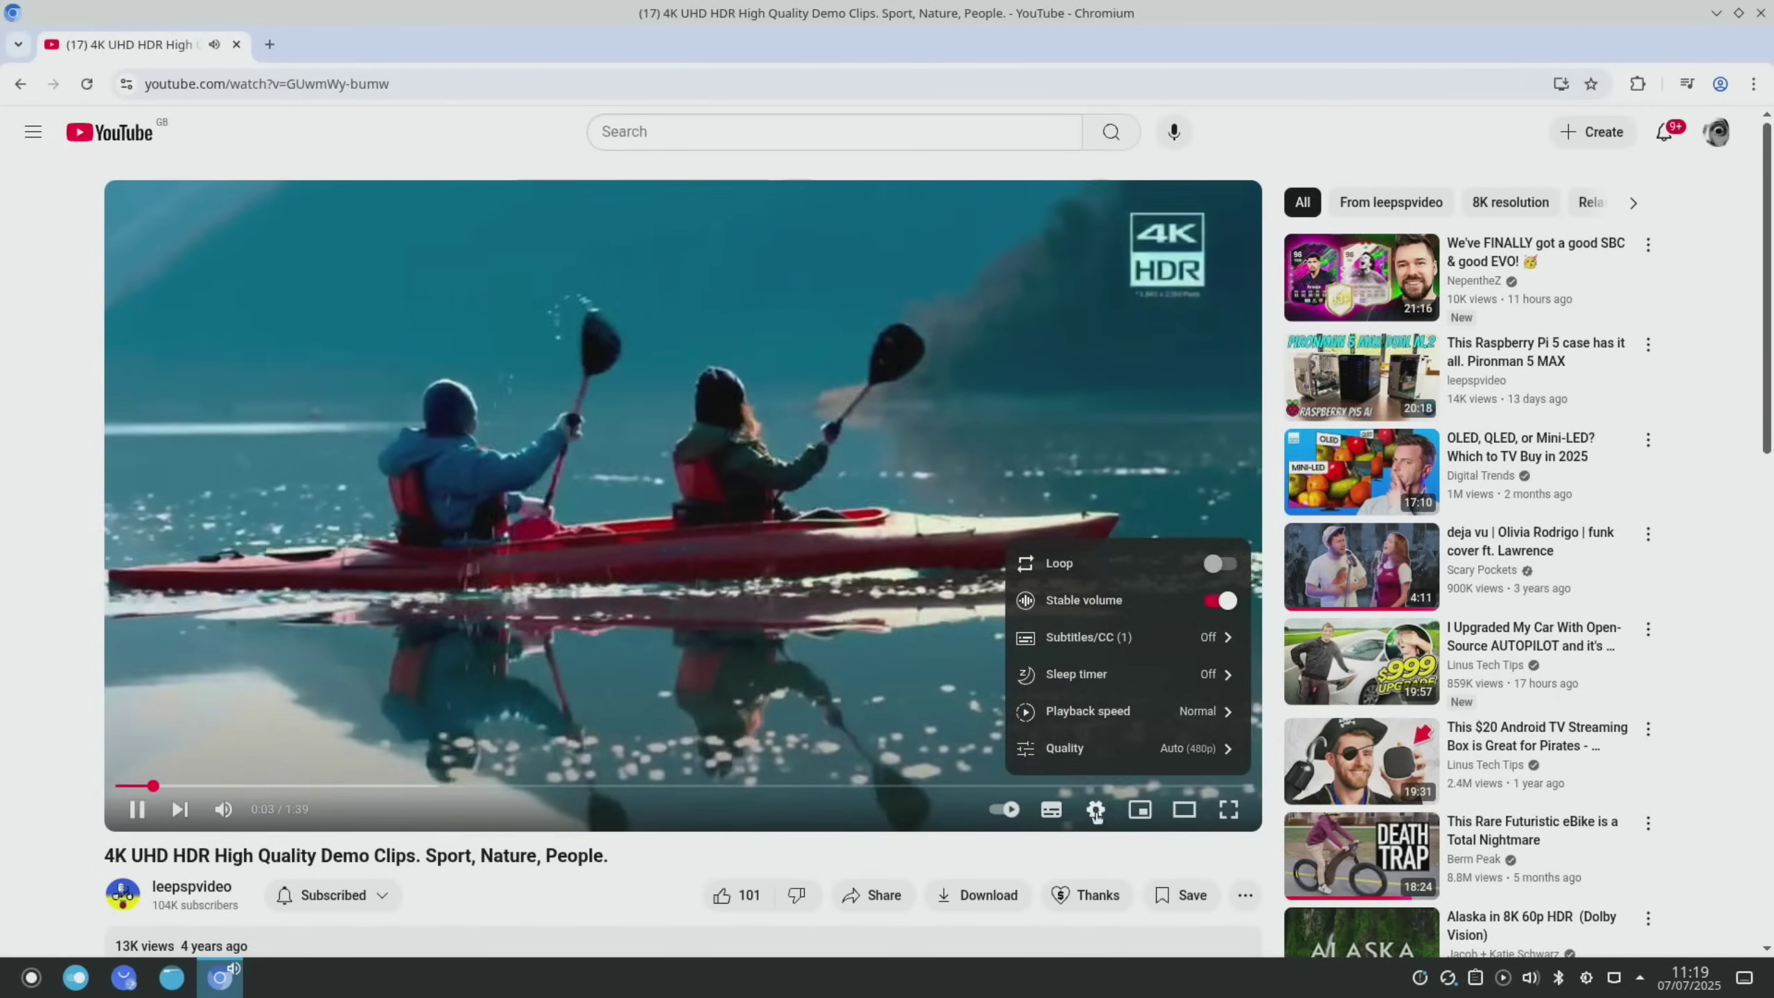
{"action": "left_click", "coordinate": [1090, 747]}
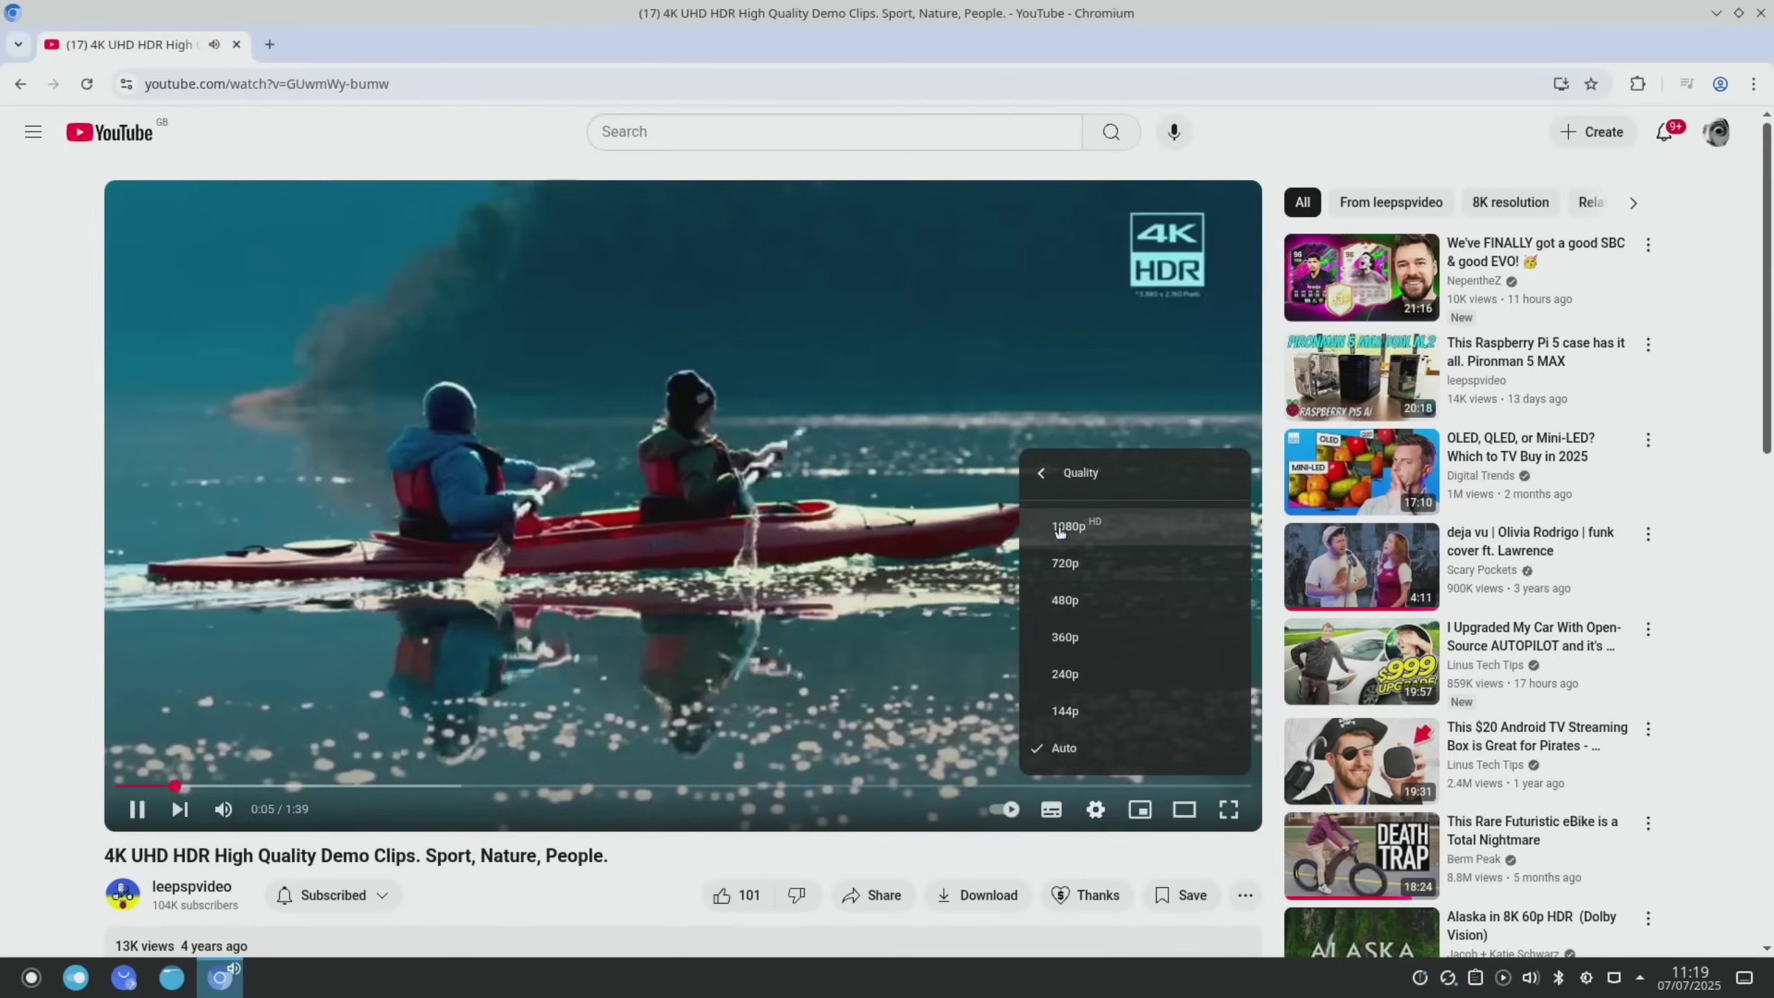
{"action": "left_click", "coordinate": [1060, 528]}
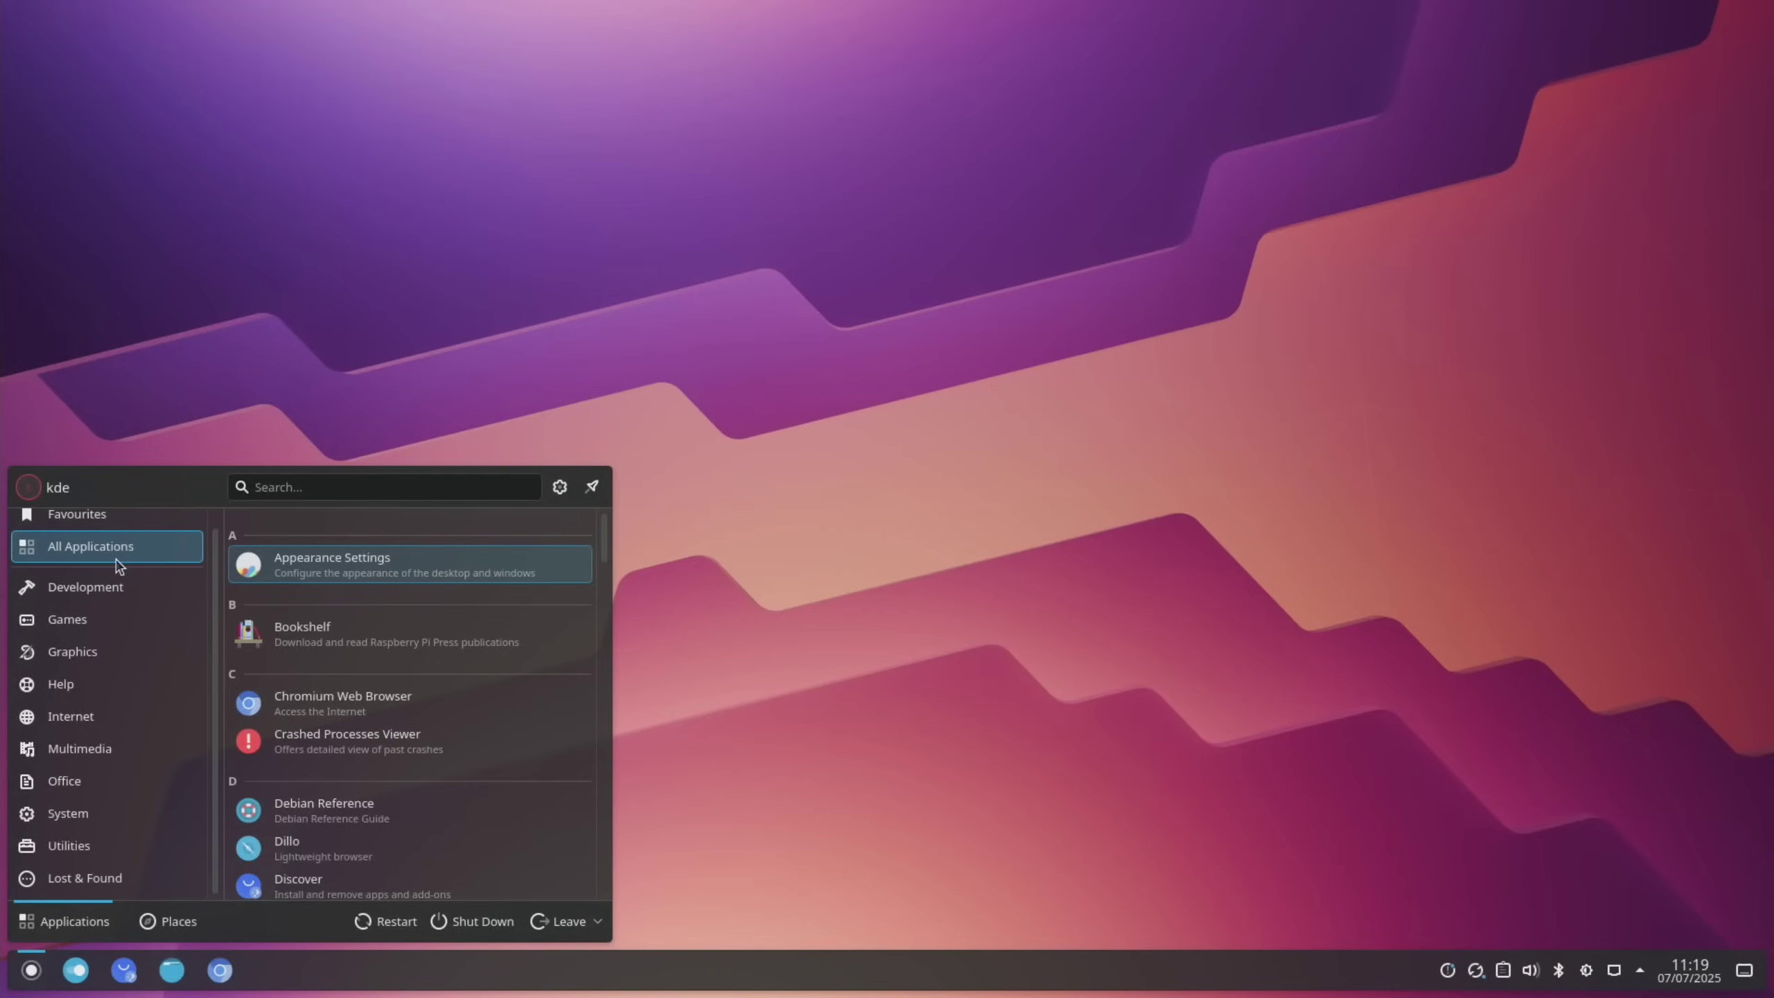
{"action": "key", "text": "Down"}
{"action": "key", "text": "Down"}
{"action": "key", "text": "Down"}
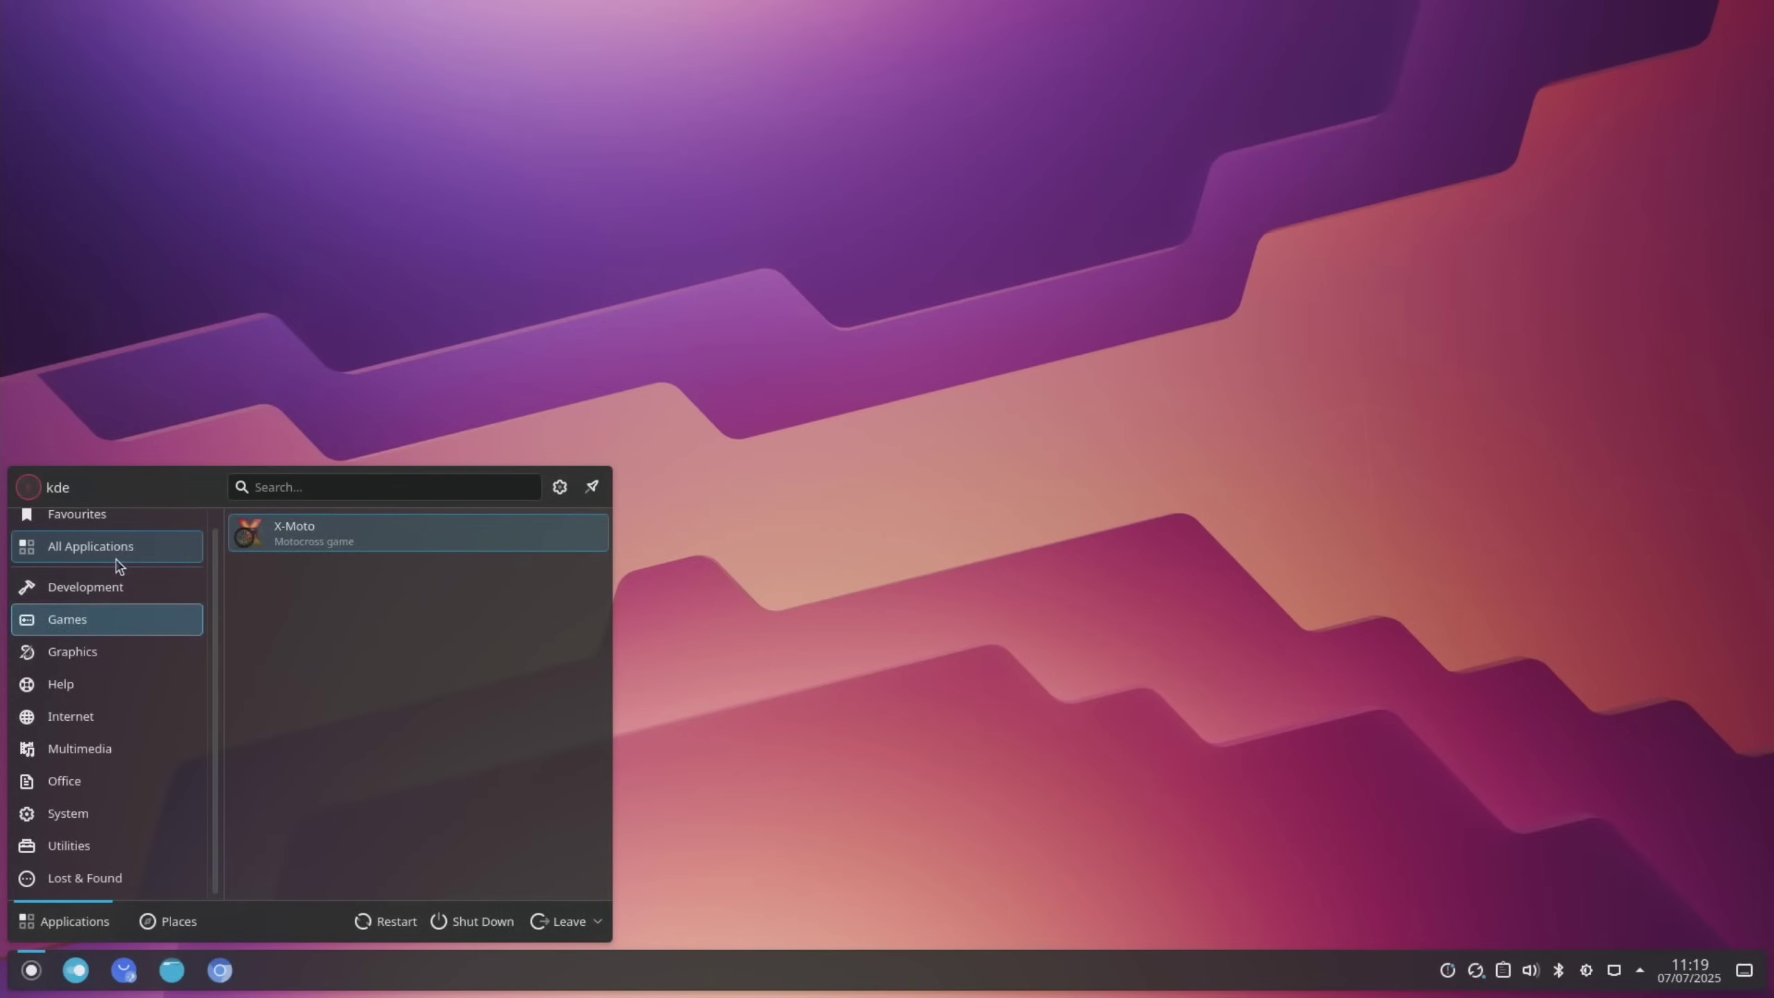
{"action": "key", "text": "Down"}
{"action": "key", "text": "Down"}
{"action": "key", "text": "Down"}
{"action": "key", "text": "Down"}
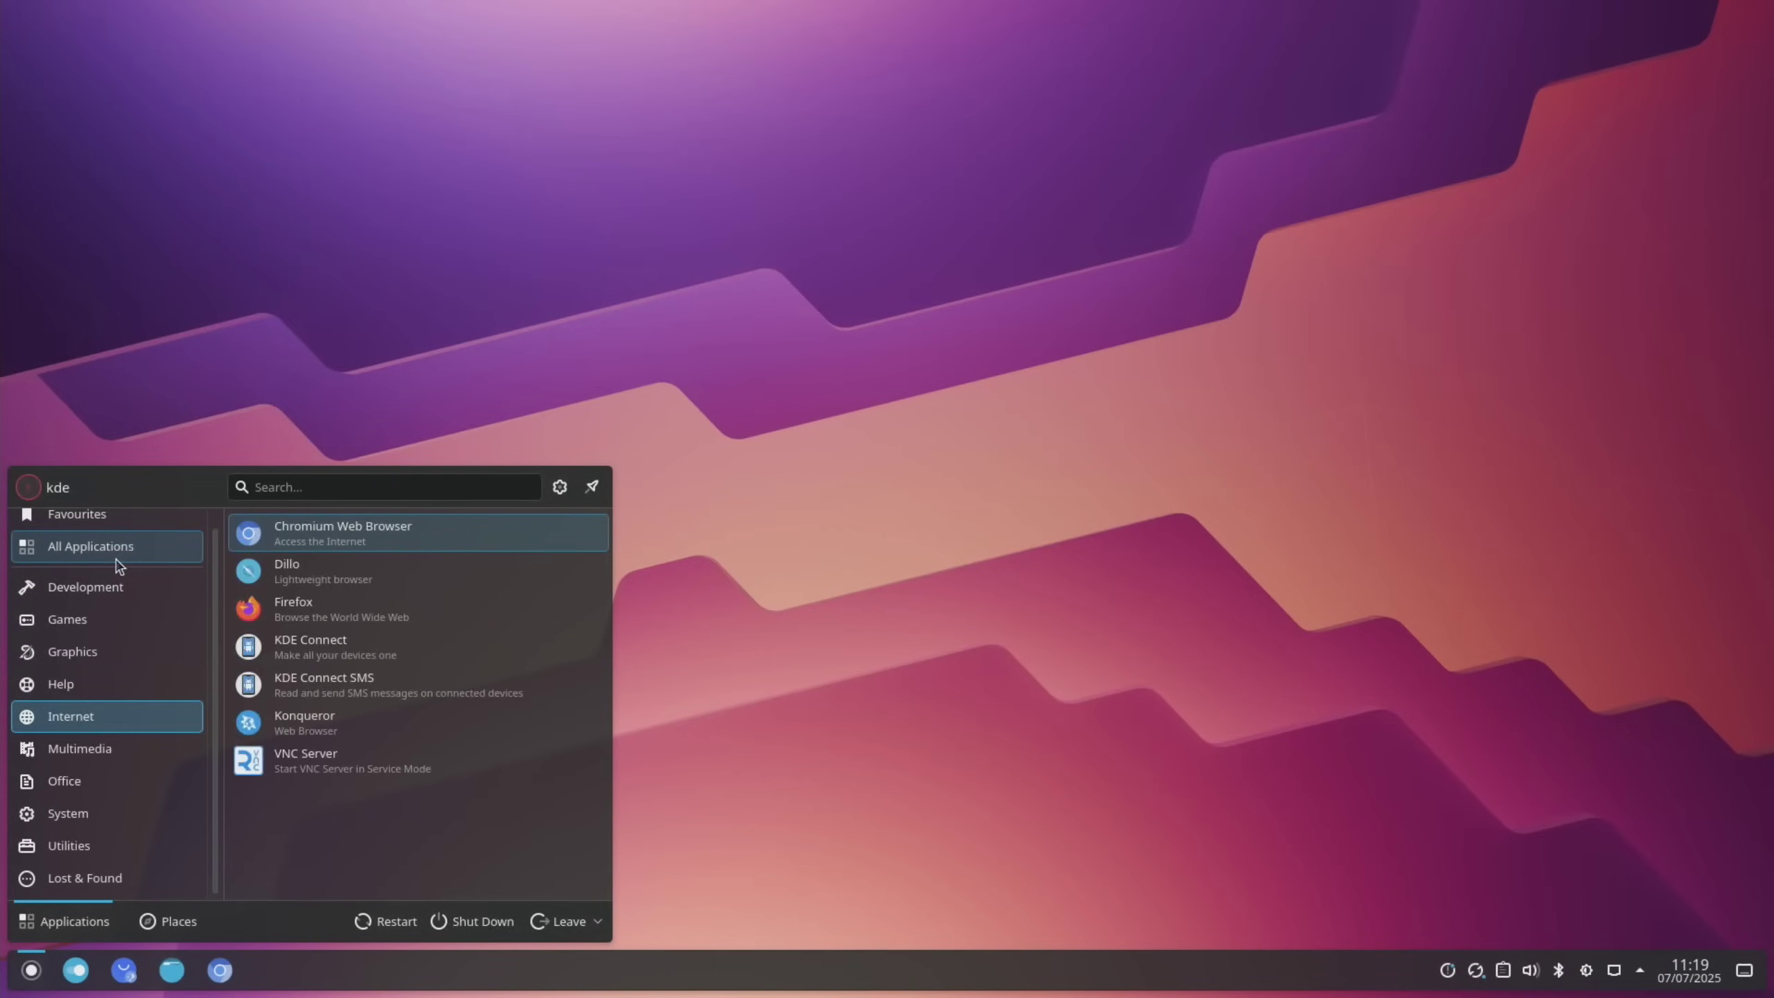